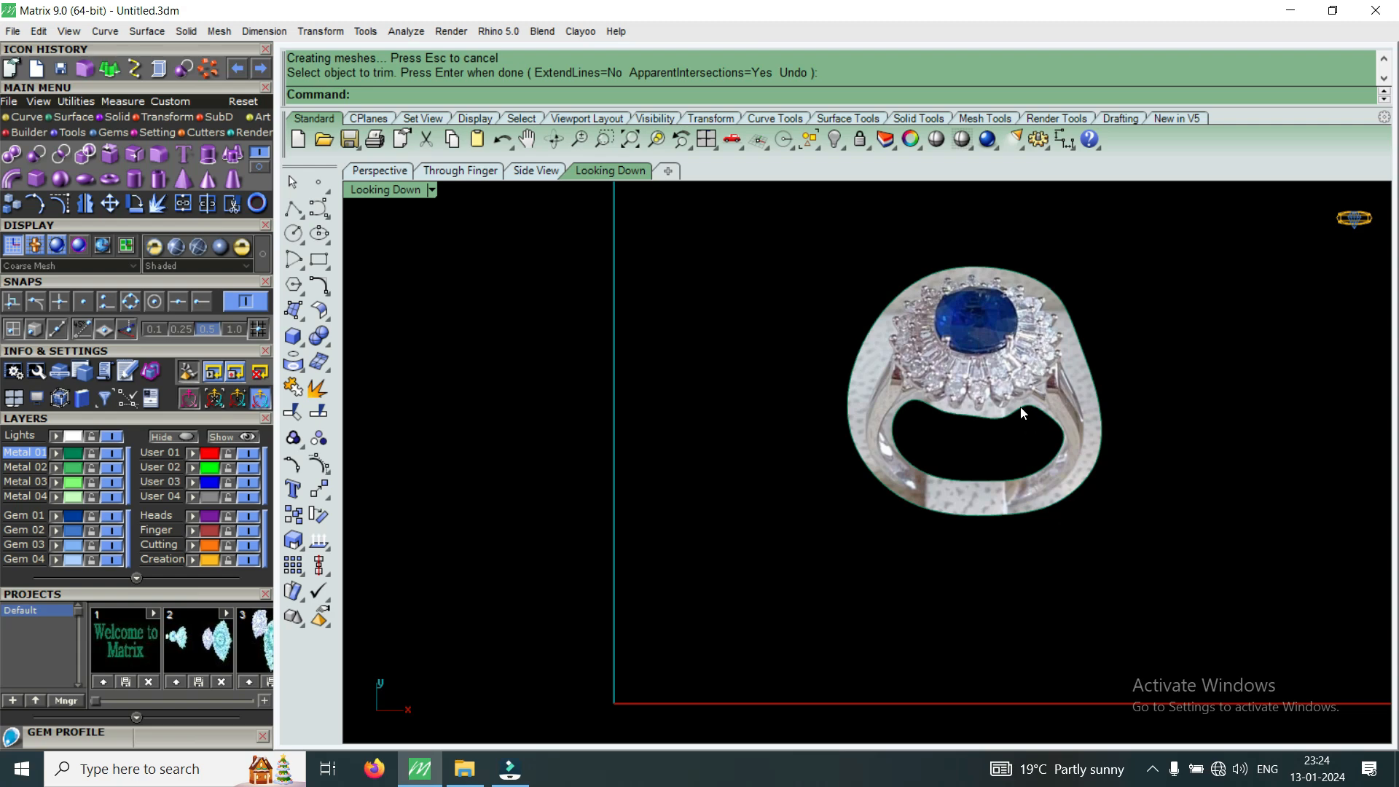
Examine the reference ring photo closely, including its blue centre stone, surrounding baguette and round stones, and shank.
{"action": "scroll", "coordinate": [1020, 342], "scroll_direction": "up", "scroll_amount": 3}
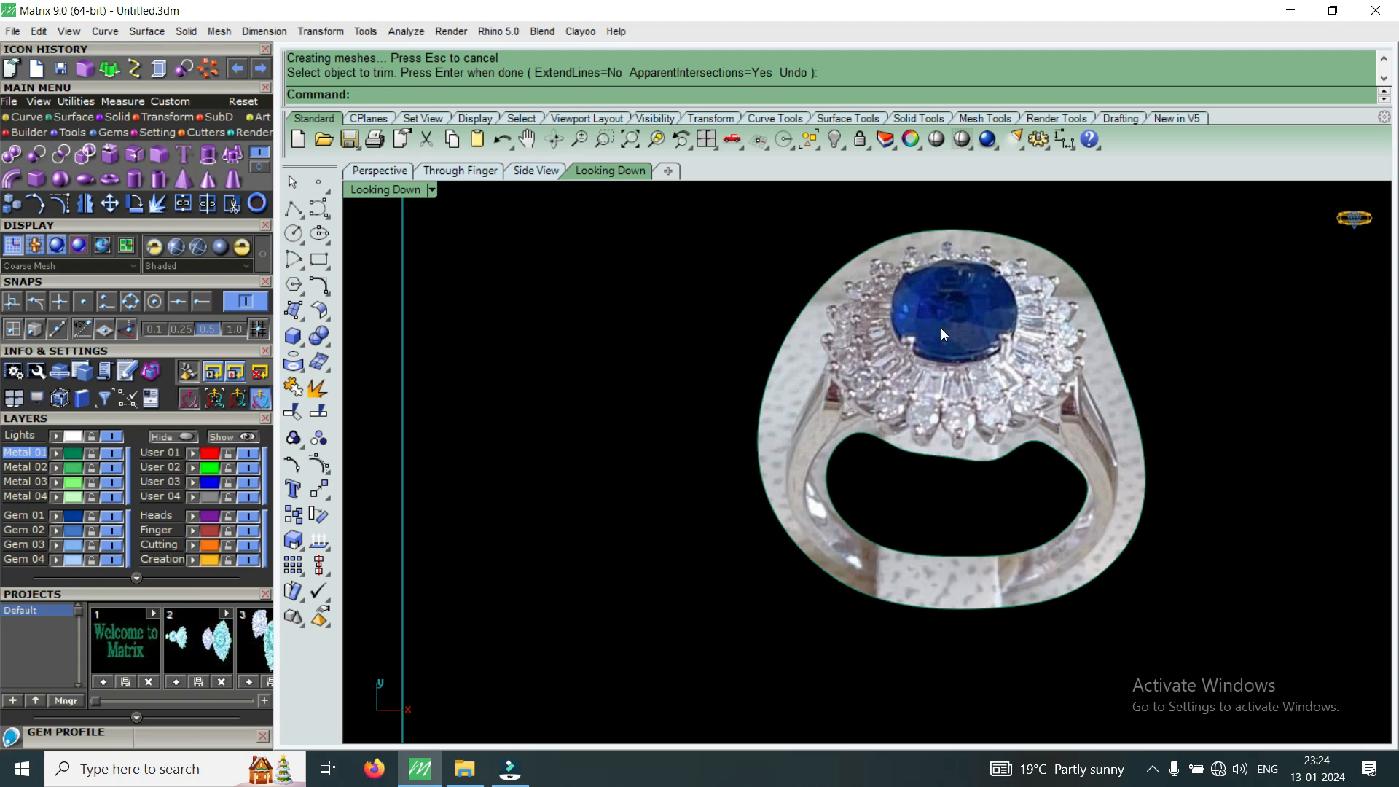
{"action": "scroll", "coordinate": [999, 353], "scroll_direction": "up", "scroll_amount": 2}
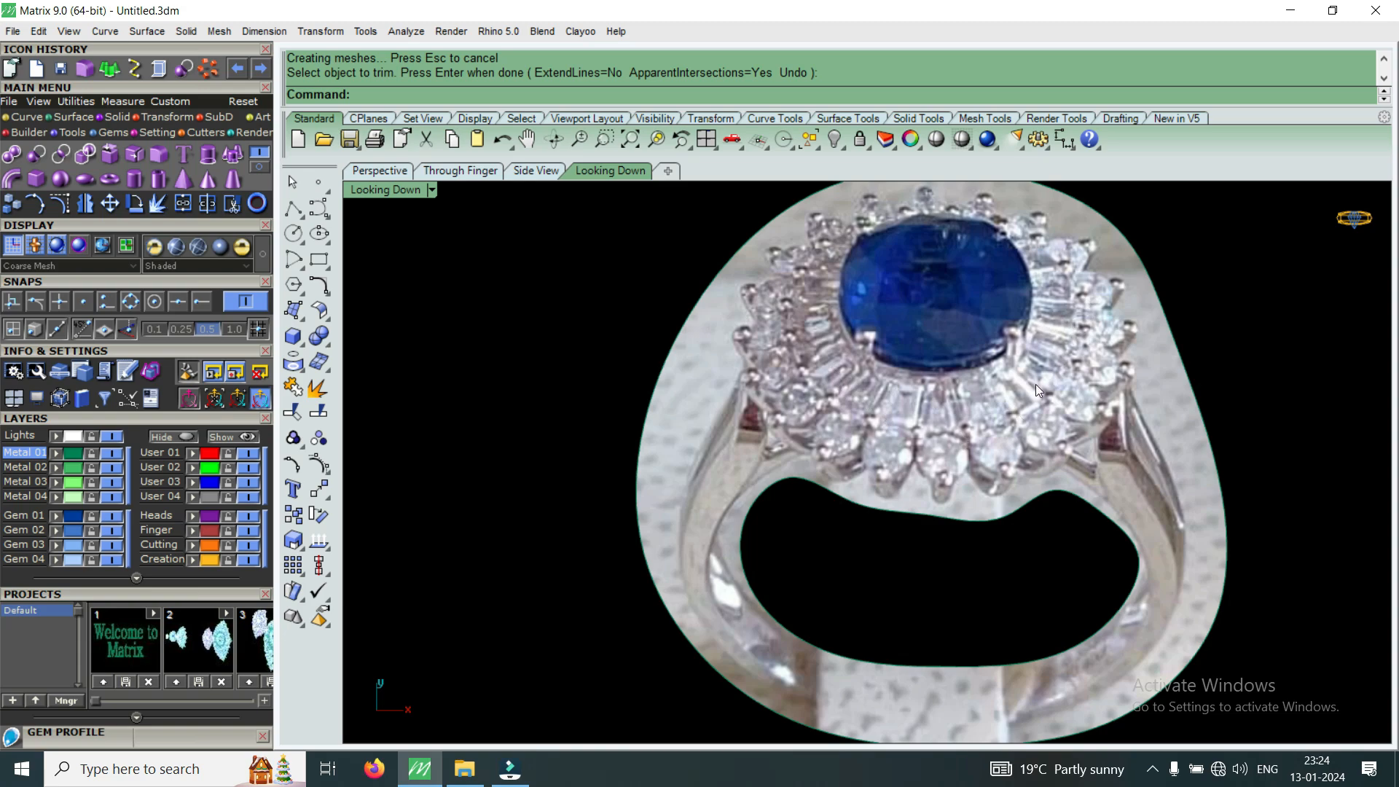
{"action": "scroll", "coordinate": [928, 413], "scroll_direction": "down", "scroll_amount": 2}
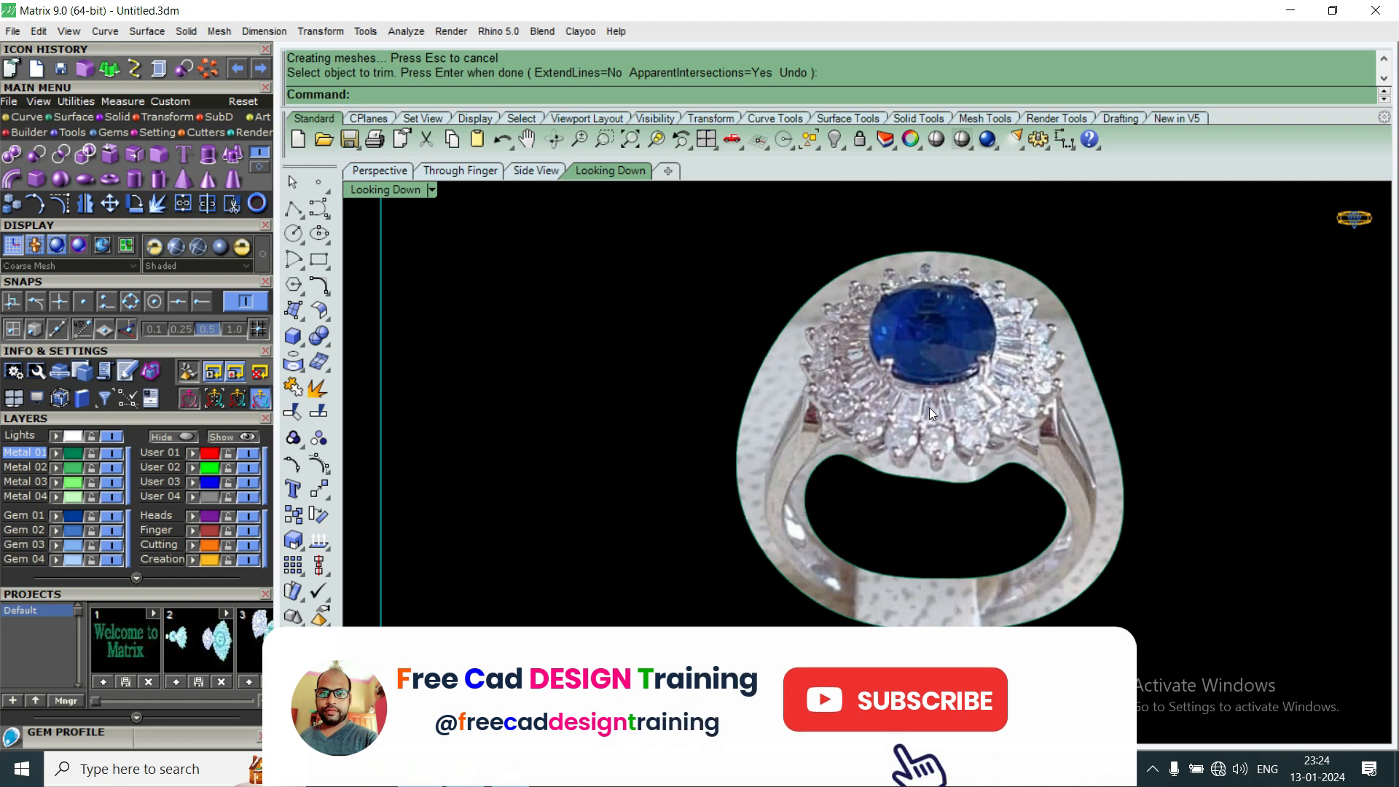
{"action": "scroll", "coordinate": [930, 407], "scroll_direction": "up", "scroll_amount": 4}
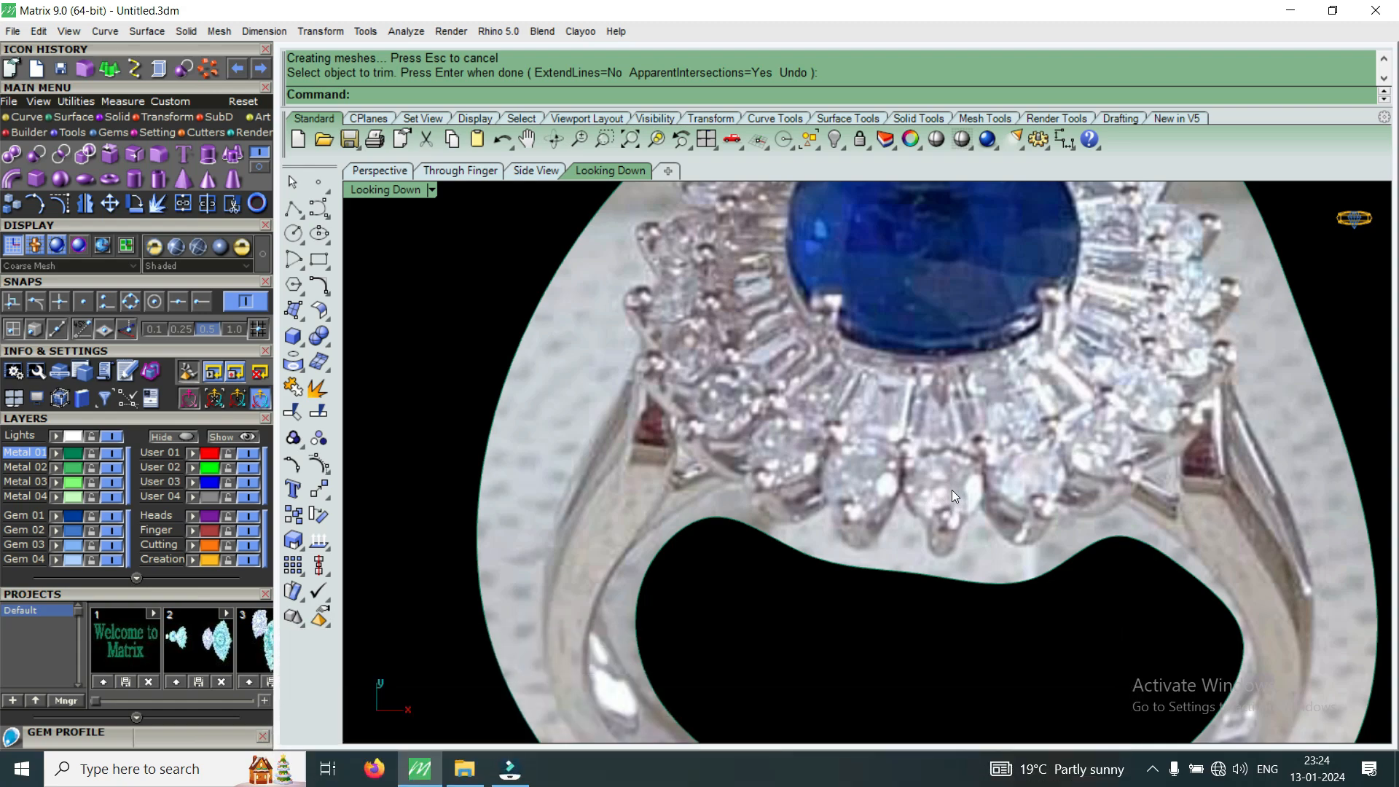
{"action": "scroll", "coordinate": [952, 489], "scroll_direction": "down", "scroll_amount": 2}
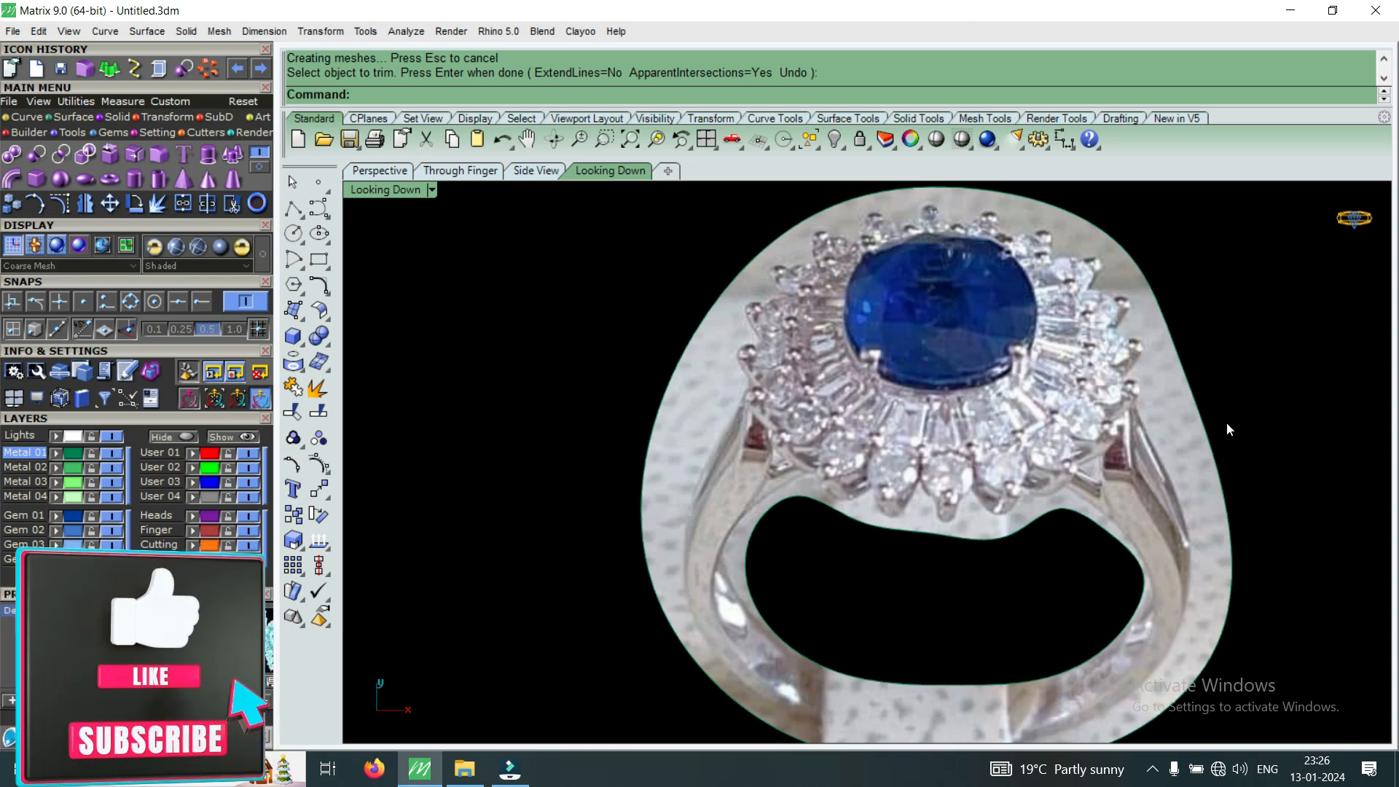
{"action": "scroll", "coordinate": [1225, 426], "scroll_direction": "down", "scroll_amount": 5}
{"action": "scroll", "coordinate": [827, 270], "scroll_direction": "down", "scroll_amount": 3}
{"action": "scroll", "coordinate": [913, 323], "scroll_direction": "up", "scroll_amount": 3}
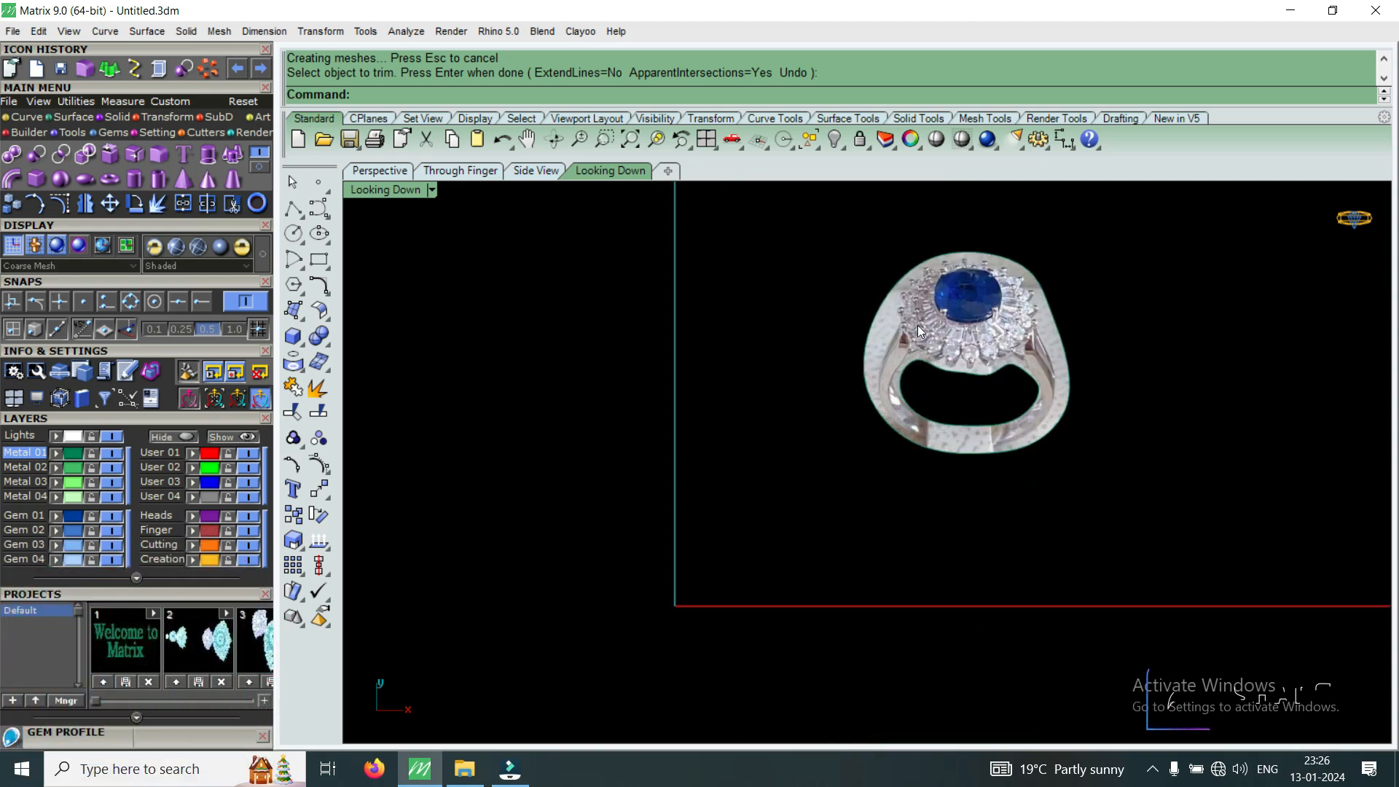
{"action": "scroll", "coordinate": [965, 286], "scroll_direction": "up", "scroll_amount": 2}
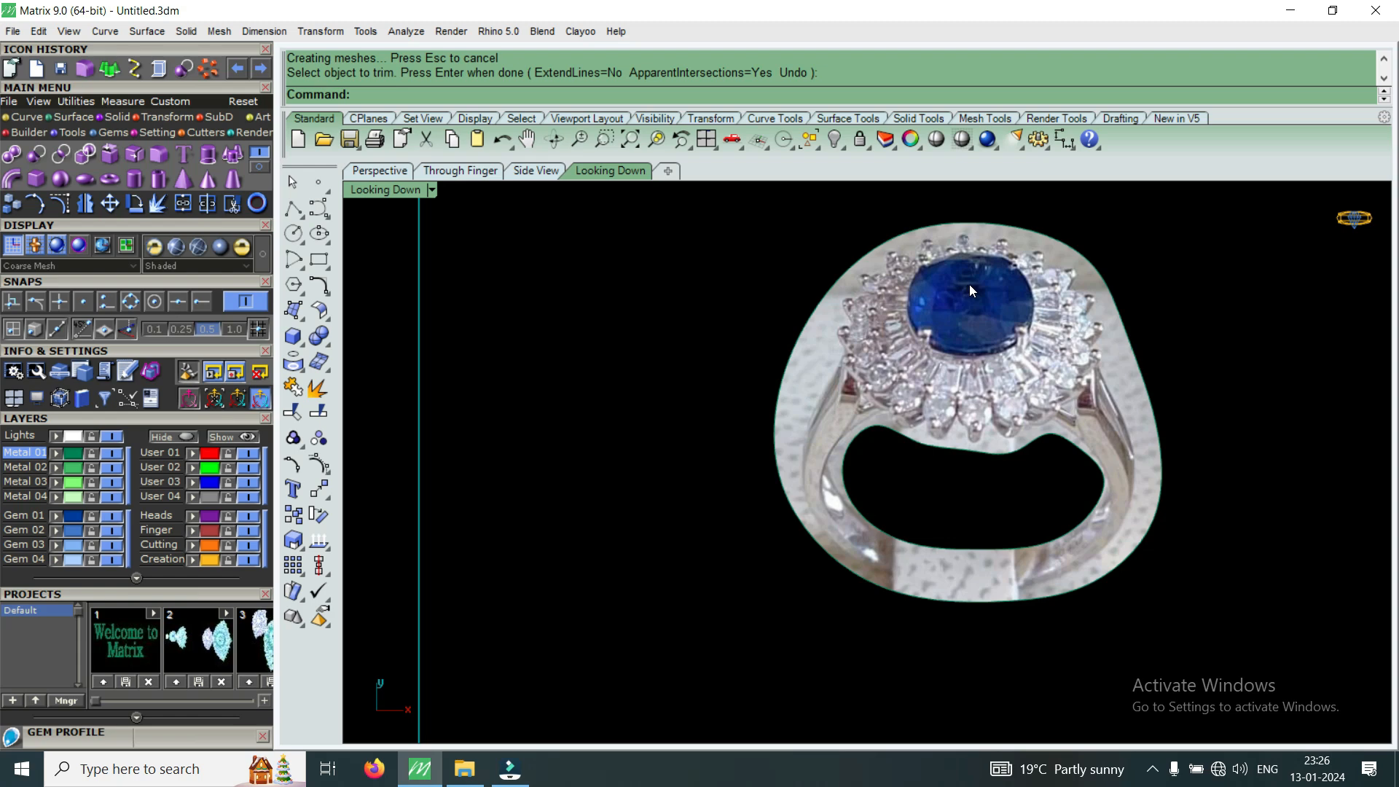
{"action": "scroll", "coordinate": [968, 286], "scroll_direction": "down", "scroll_amount": 3}
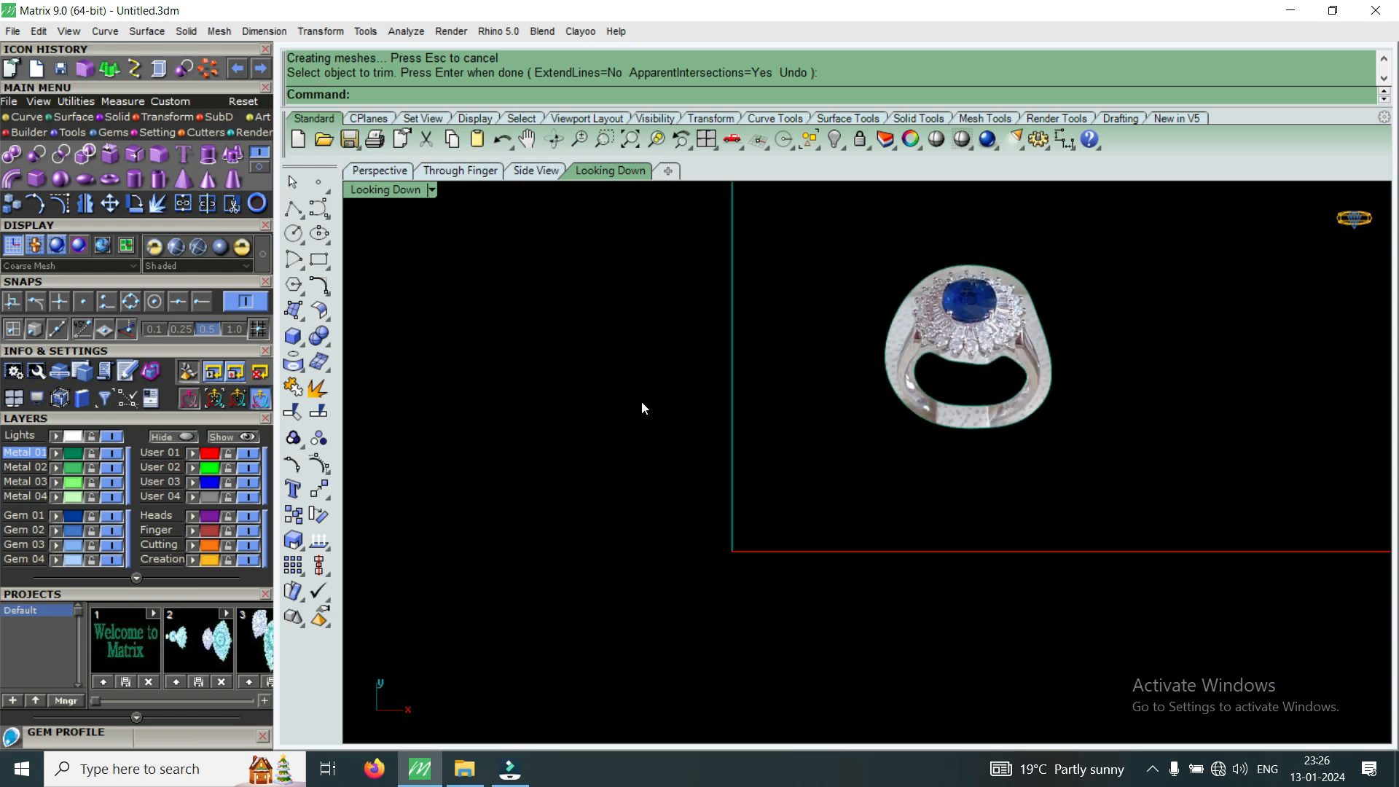
{"action": "scroll", "coordinate": [935, 333], "scroll_direction": "up", "scroll_amount": 1}
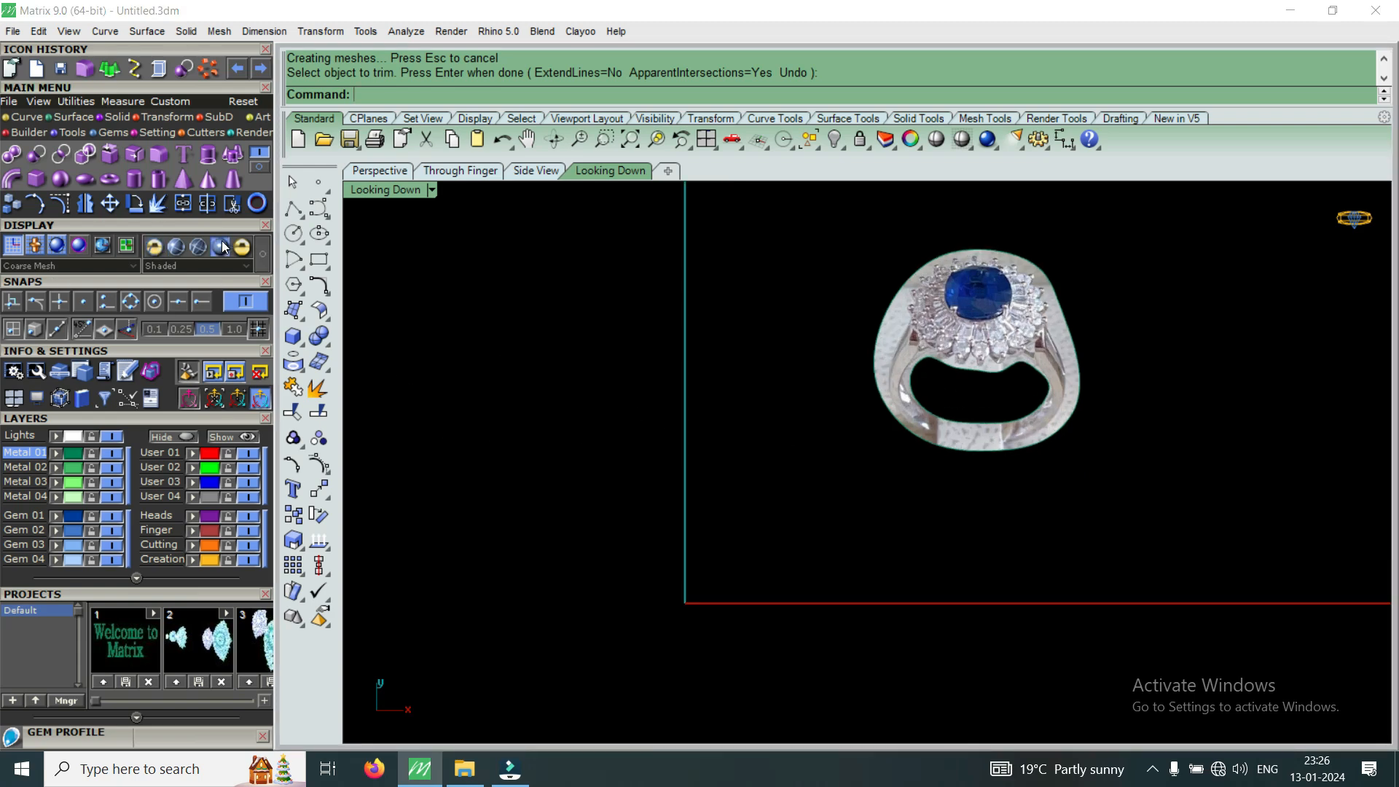
Create a ring rail for Japan ring size 16 and display all four viewports.
{"action": "left_click", "coordinate": [258, 208]}
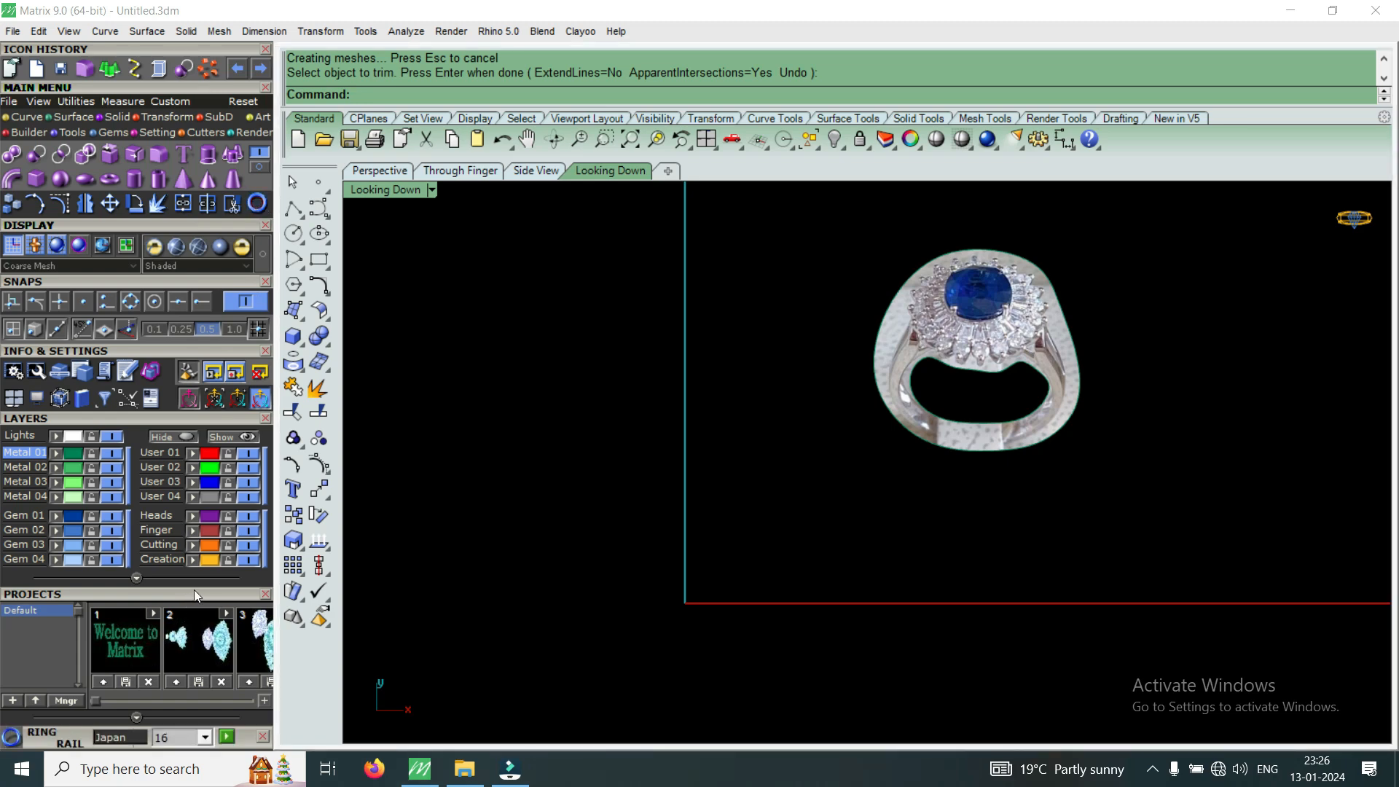
{"action": "scroll", "coordinate": [194, 588], "scroll_direction": "down", "scroll_amount": 5}
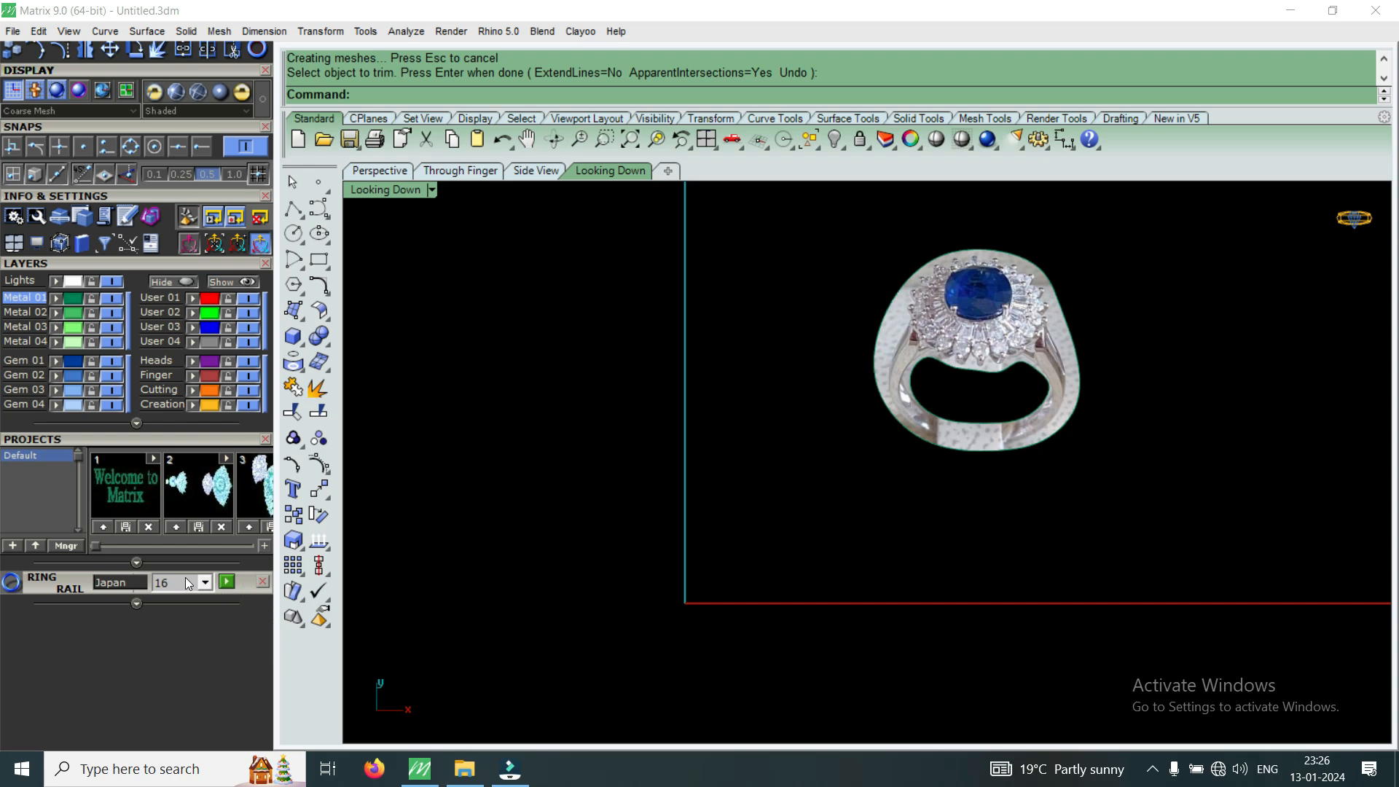
{"action": "left_click", "coordinate": [207, 583]}
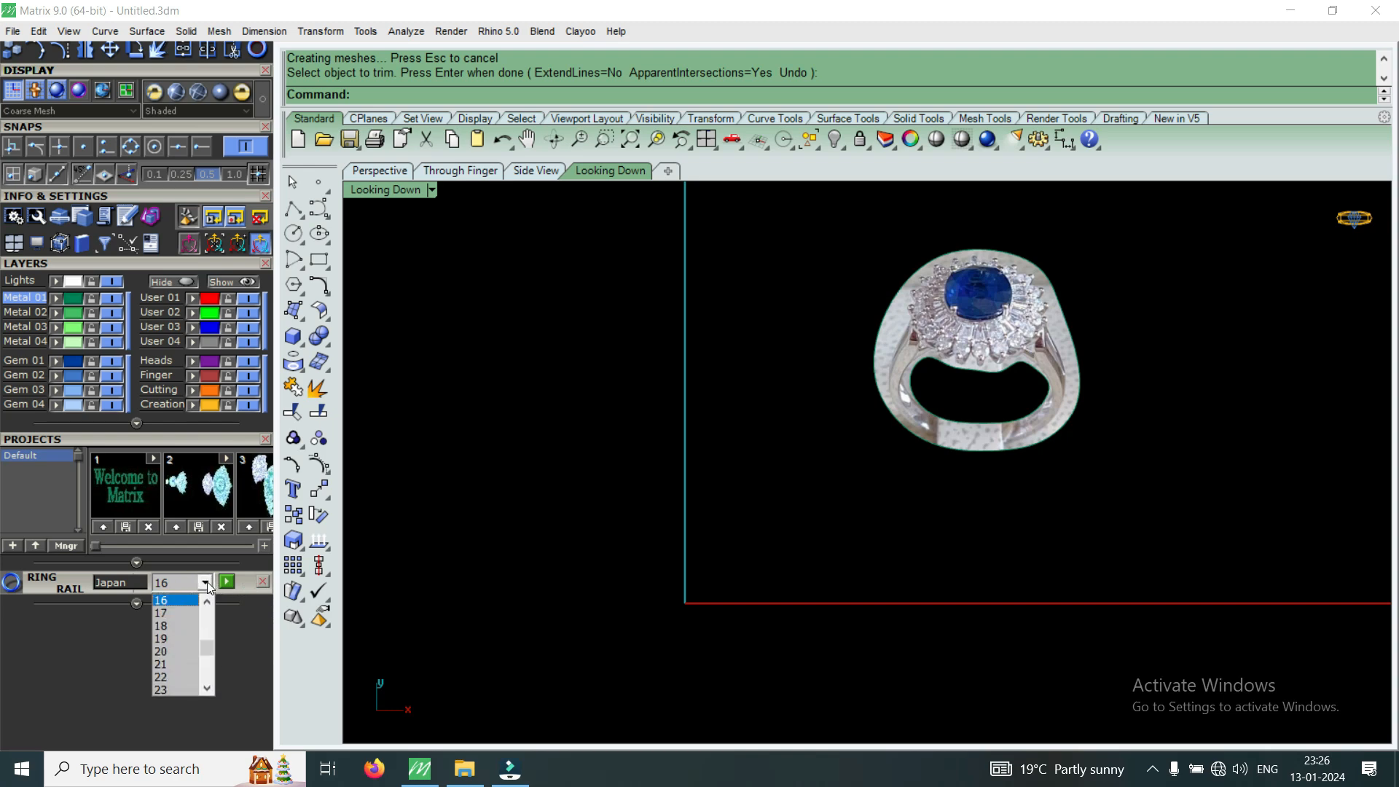
{"action": "left_click", "coordinate": [207, 583]}
{"action": "left_click", "coordinate": [231, 580]}
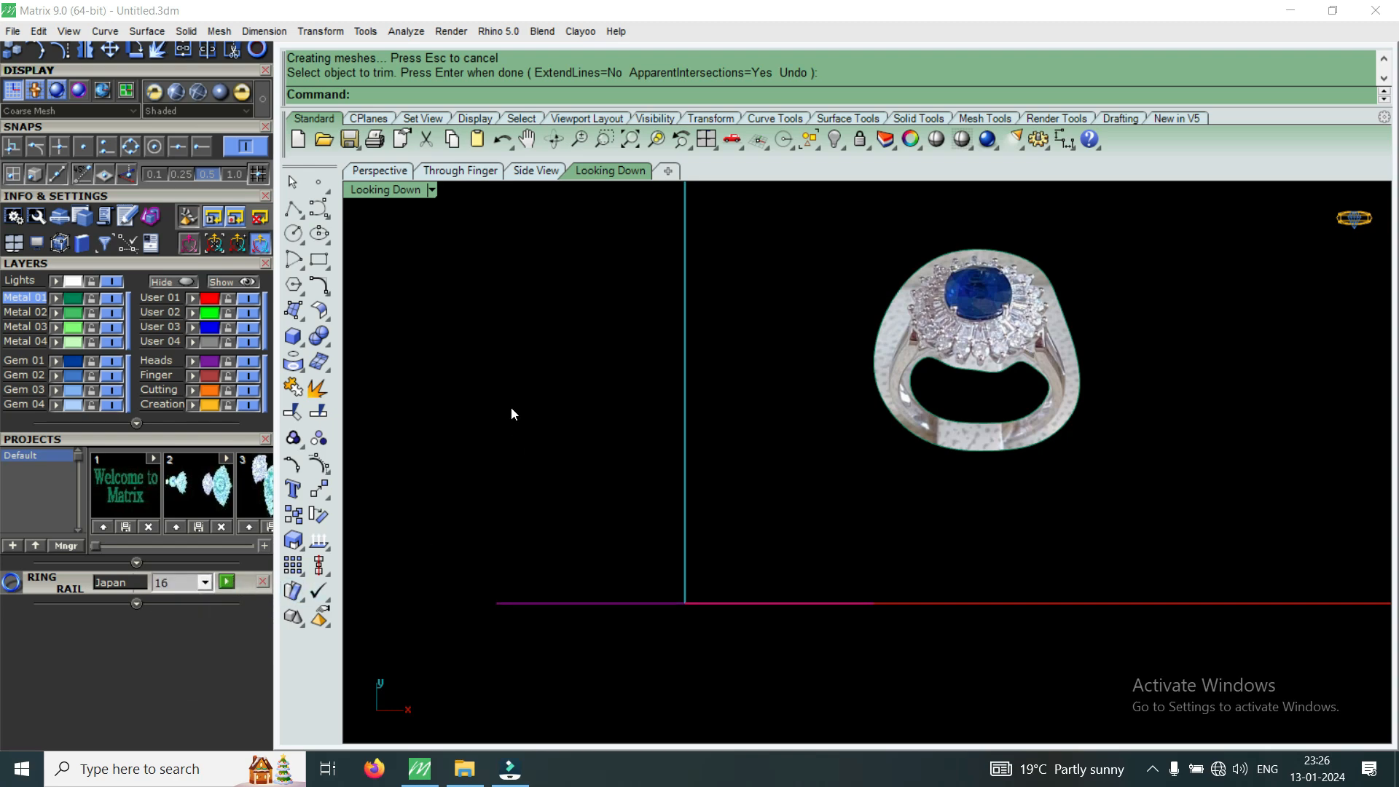
{"action": "double_click", "coordinate": [400, 191]}
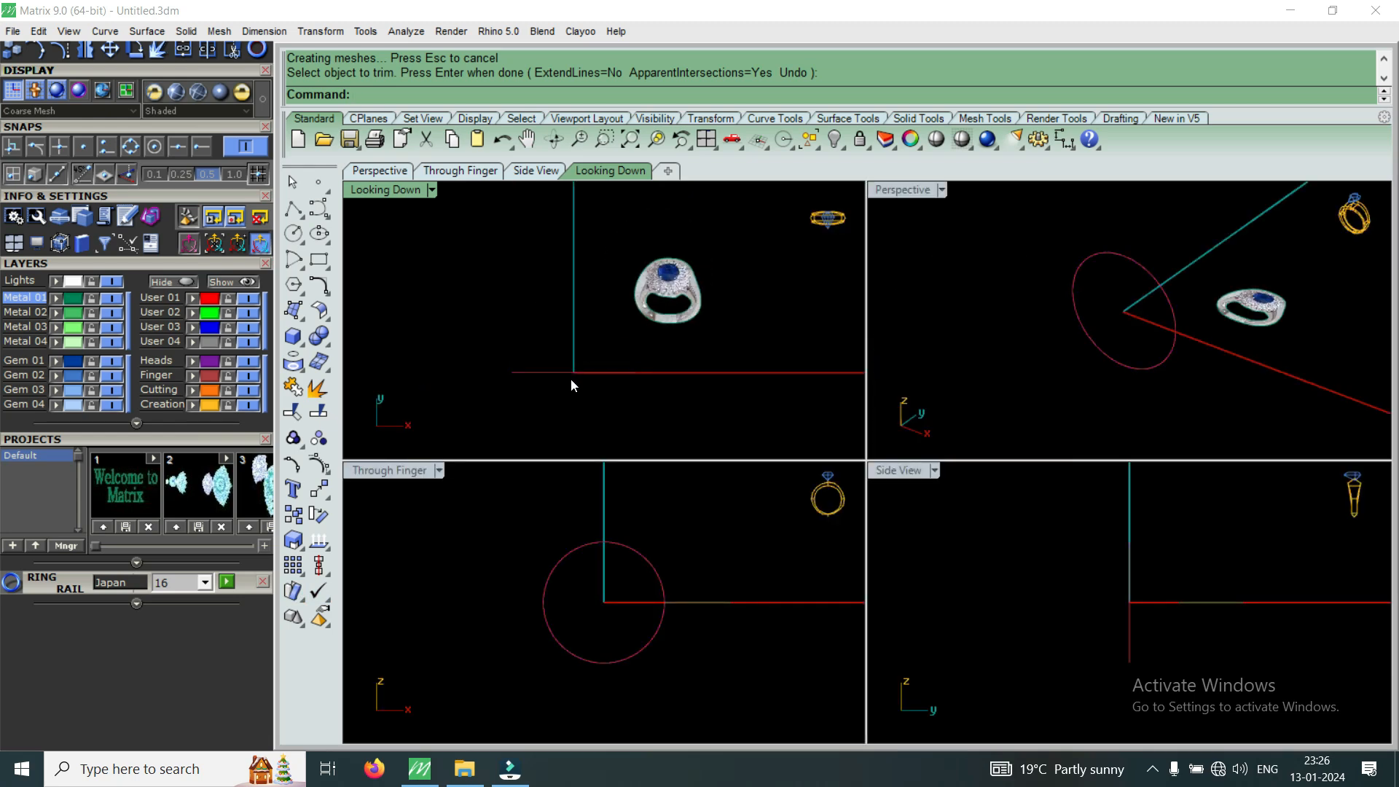
Load a Cushion Square diamond of 5.00 x 5.00 mm at the origin with the Gem Loader.
{"action": "scroll", "coordinate": [536, 378], "scroll_direction": "up", "scroll_amount": 4}
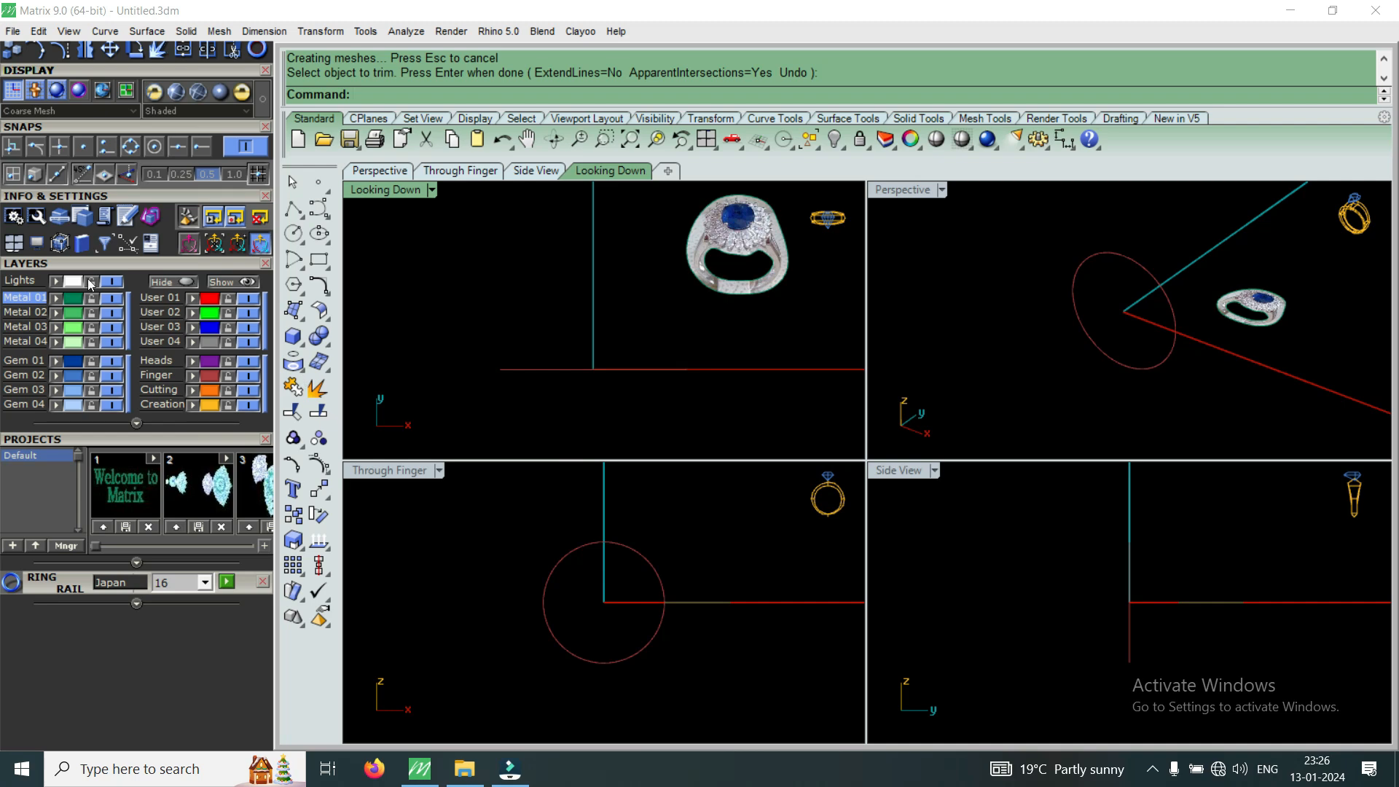
{"action": "scroll", "coordinate": [186, 128], "scroll_direction": "up", "scroll_amount": 5}
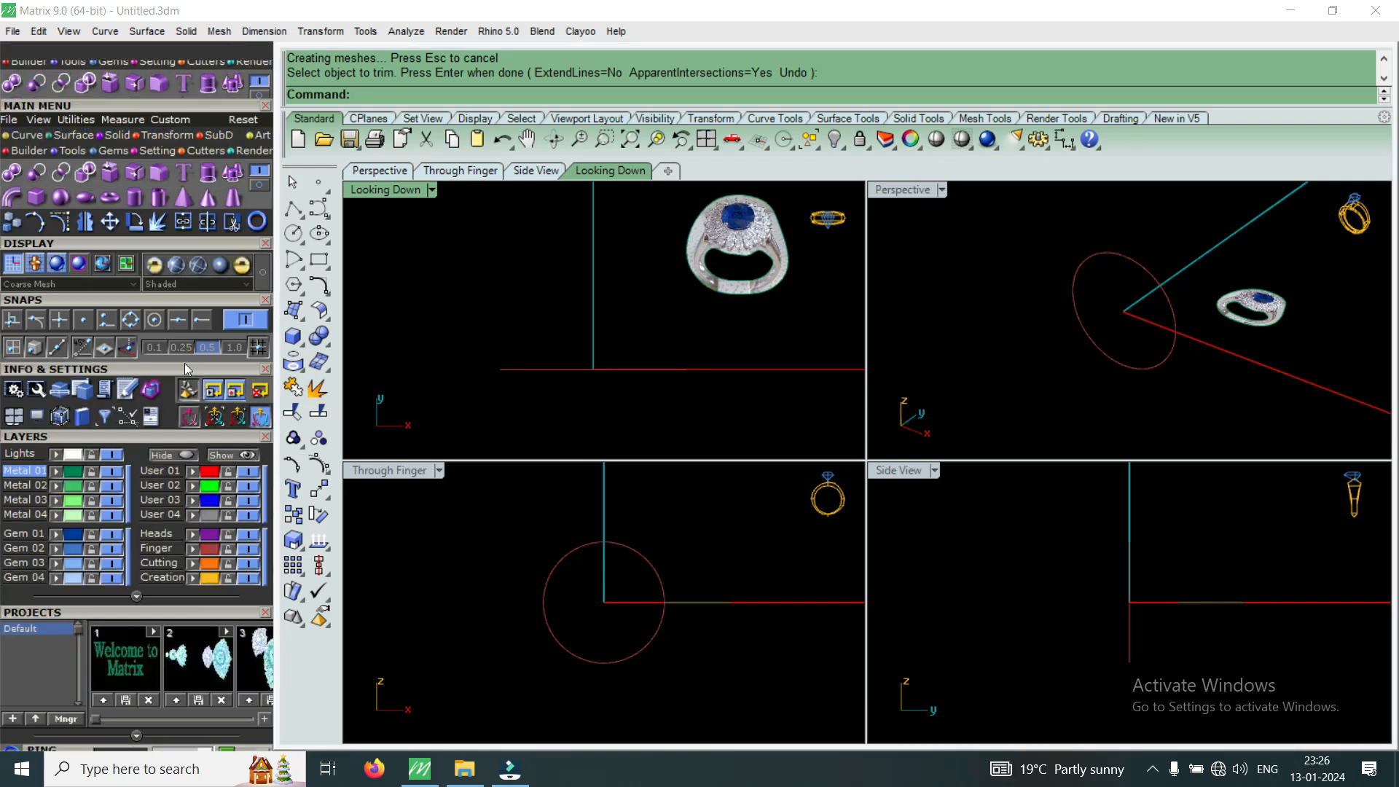
{"action": "scroll", "coordinate": [168, 320], "scroll_direction": "down", "scroll_amount": 2}
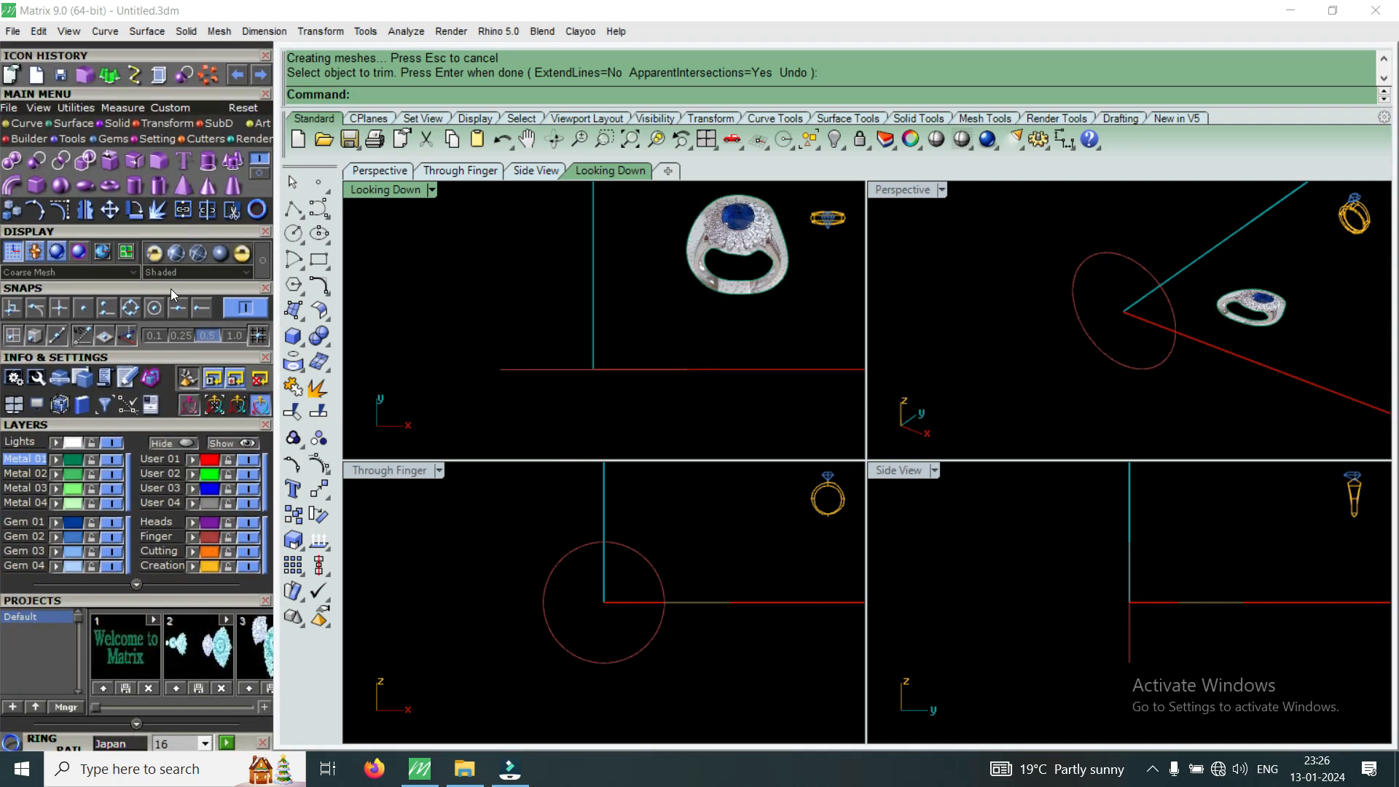
{"action": "scroll", "coordinate": [758, 209], "scroll_direction": "up", "scroll_amount": 2}
{"action": "scroll", "coordinate": [759, 209], "scroll_direction": "up", "scroll_amount": 11}
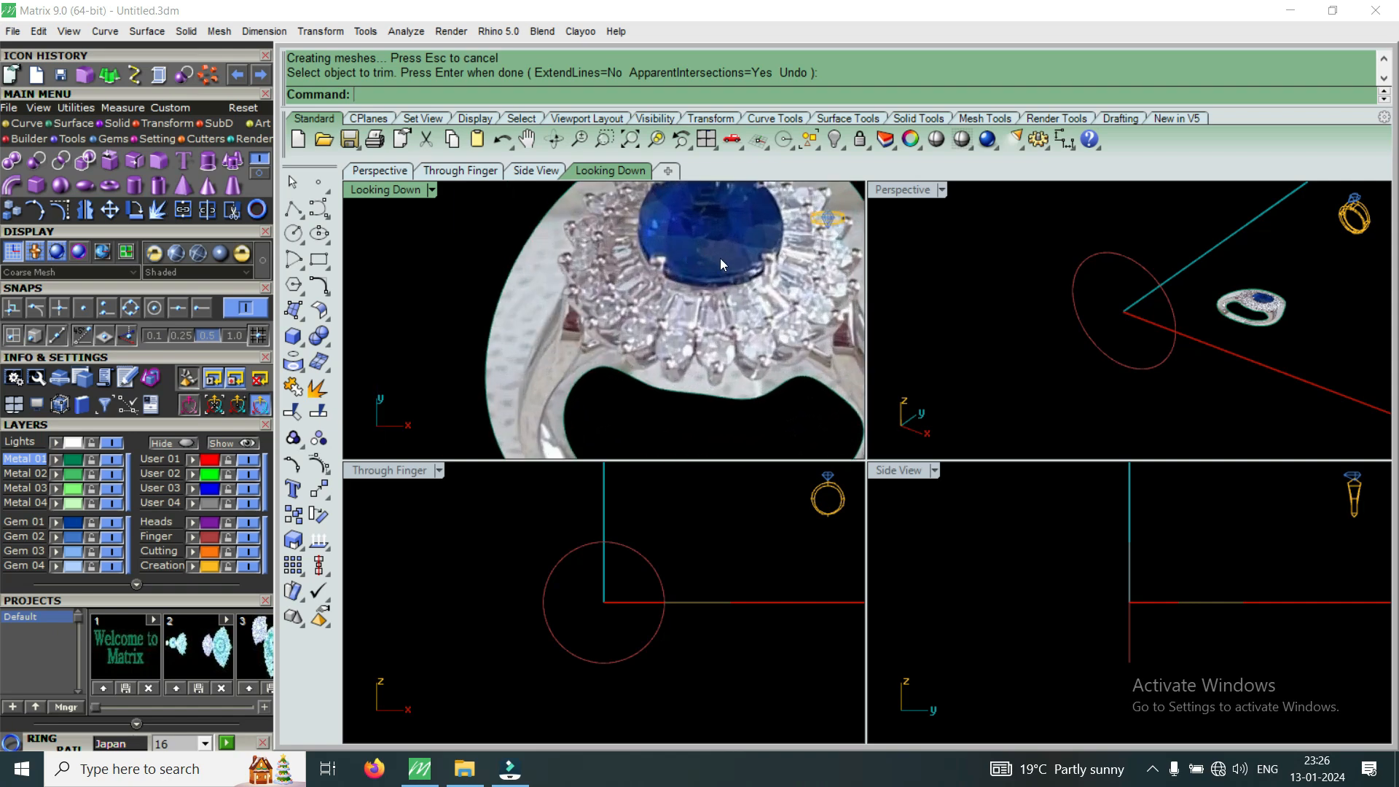
{"action": "scroll", "coordinate": [746, 284], "scroll_direction": "down", "scroll_amount": 7}
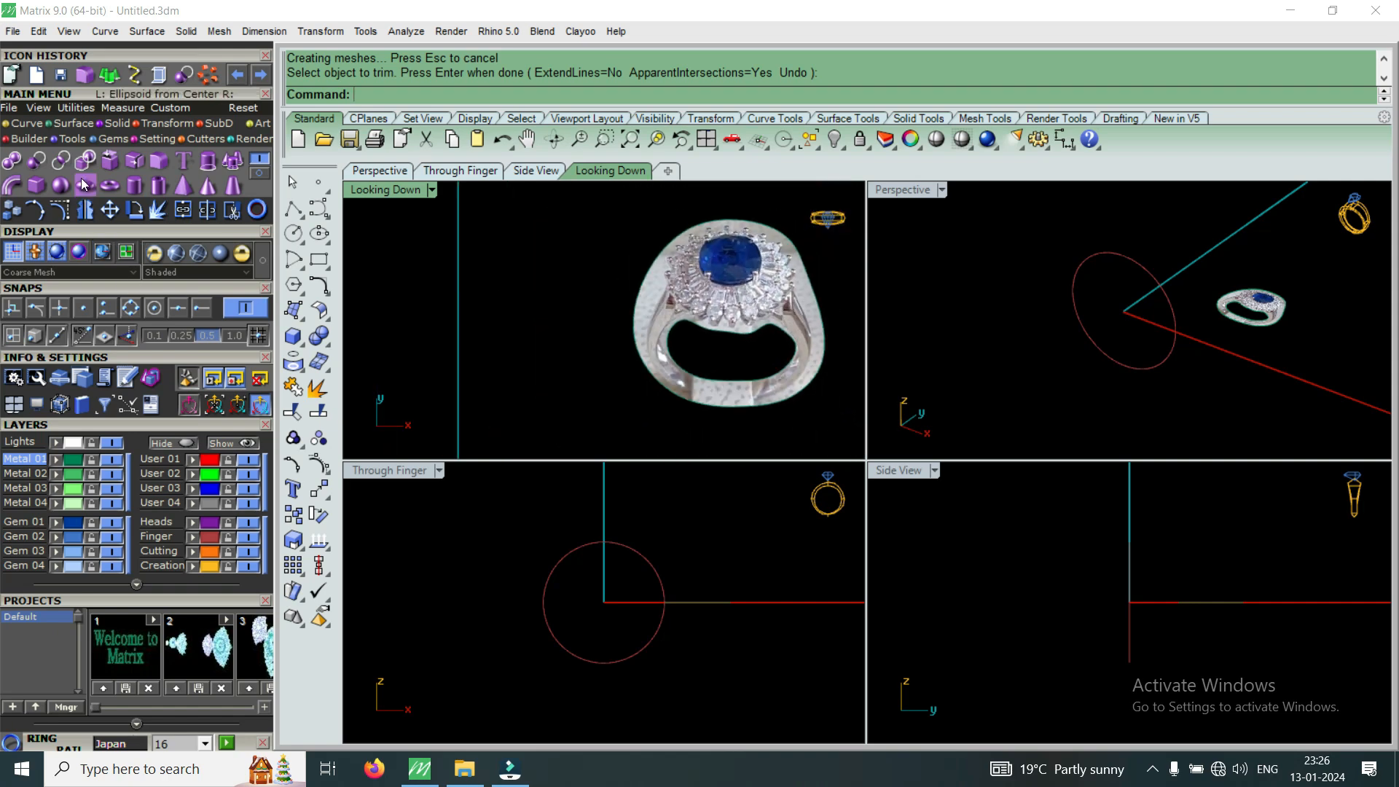
{"action": "left_click", "coordinate": [117, 139]}
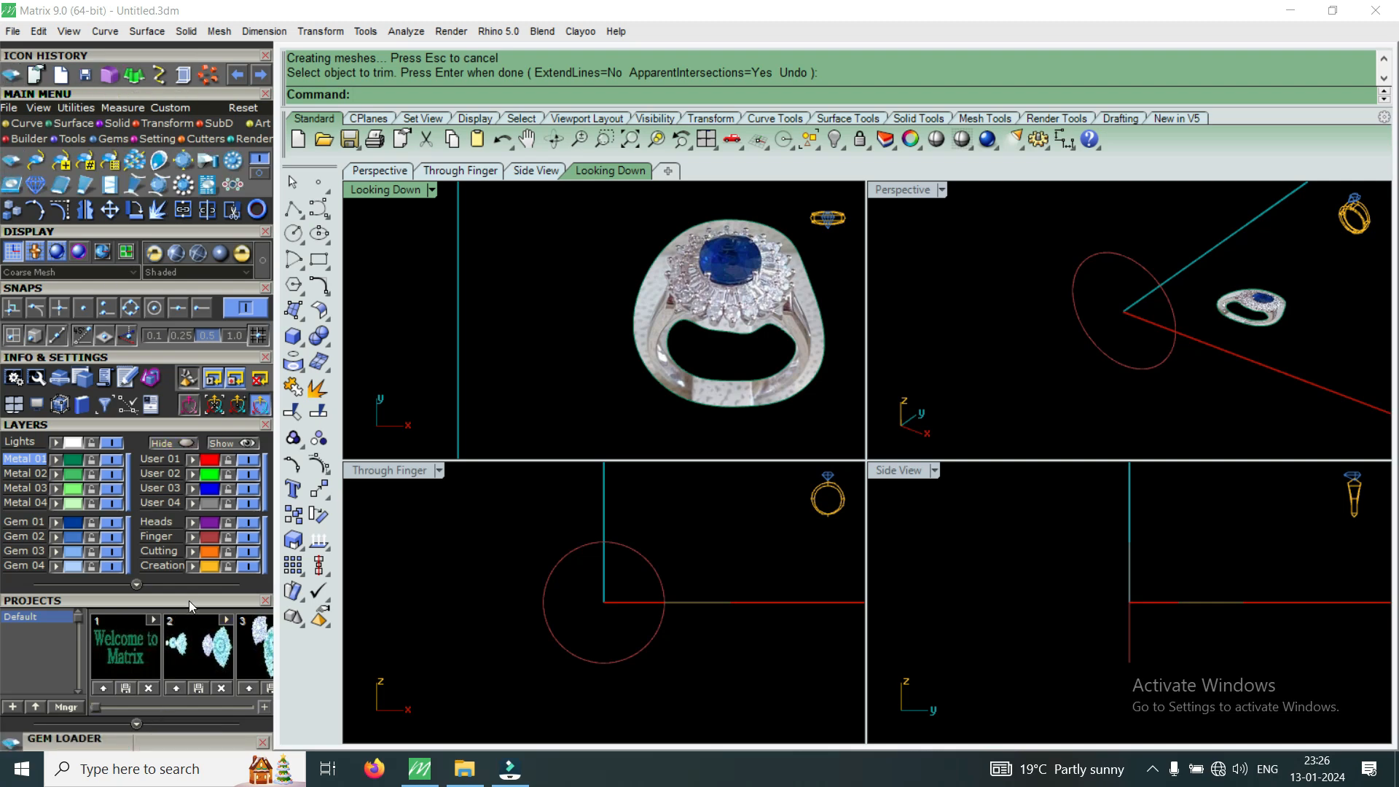
{"action": "left_click_drag", "start_coordinate": [191, 596], "coordinate": [207, 238]}
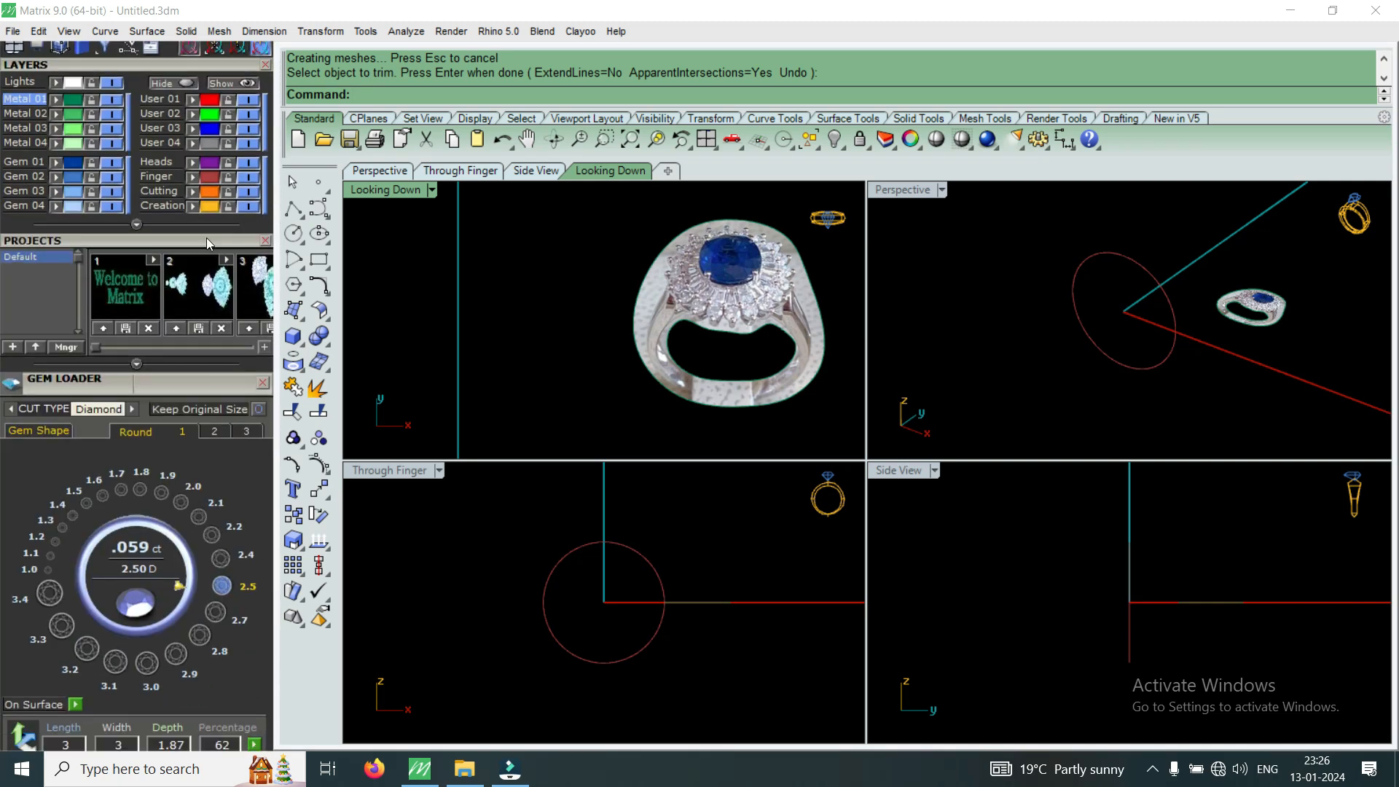
{"action": "left_click", "coordinate": [42, 433]}
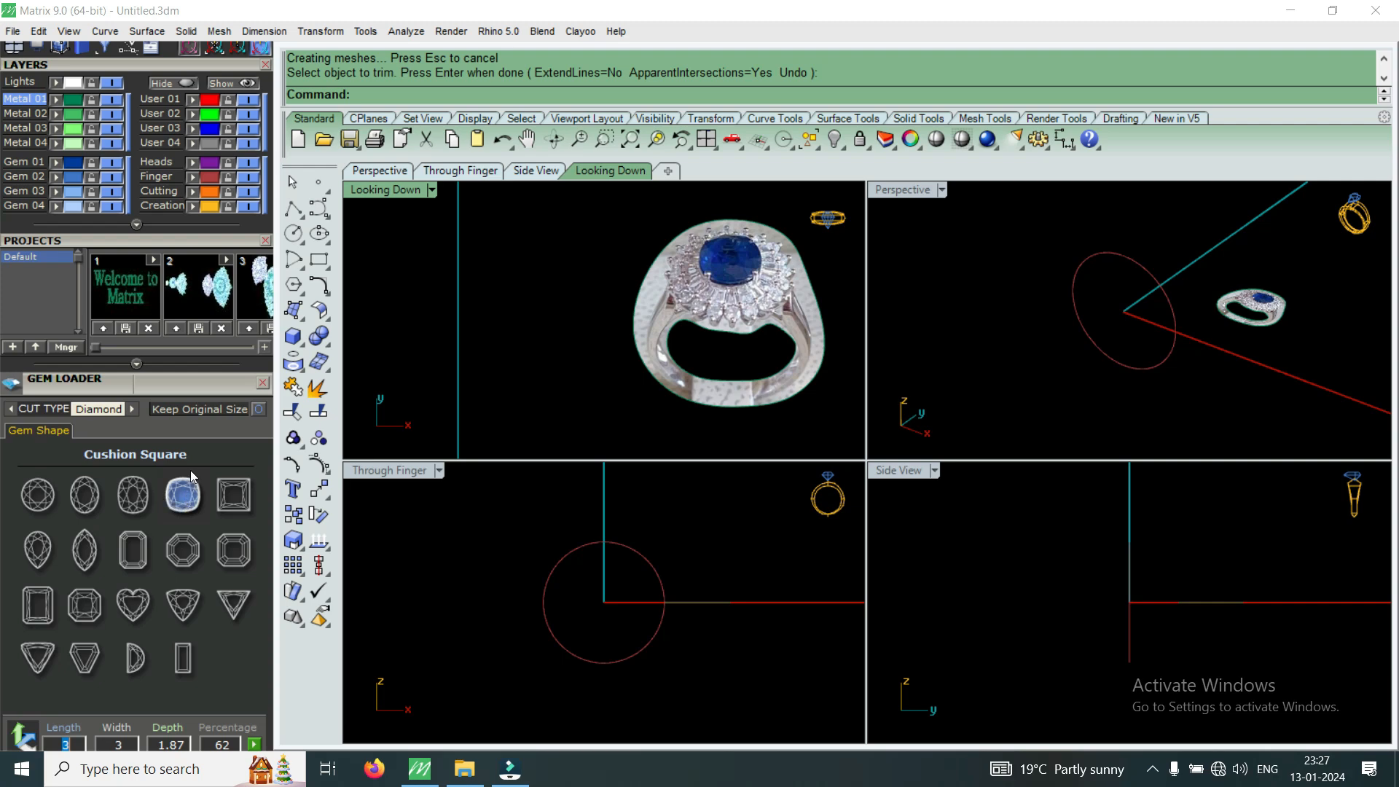
{"action": "left_click", "coordinate": [233, 495]}
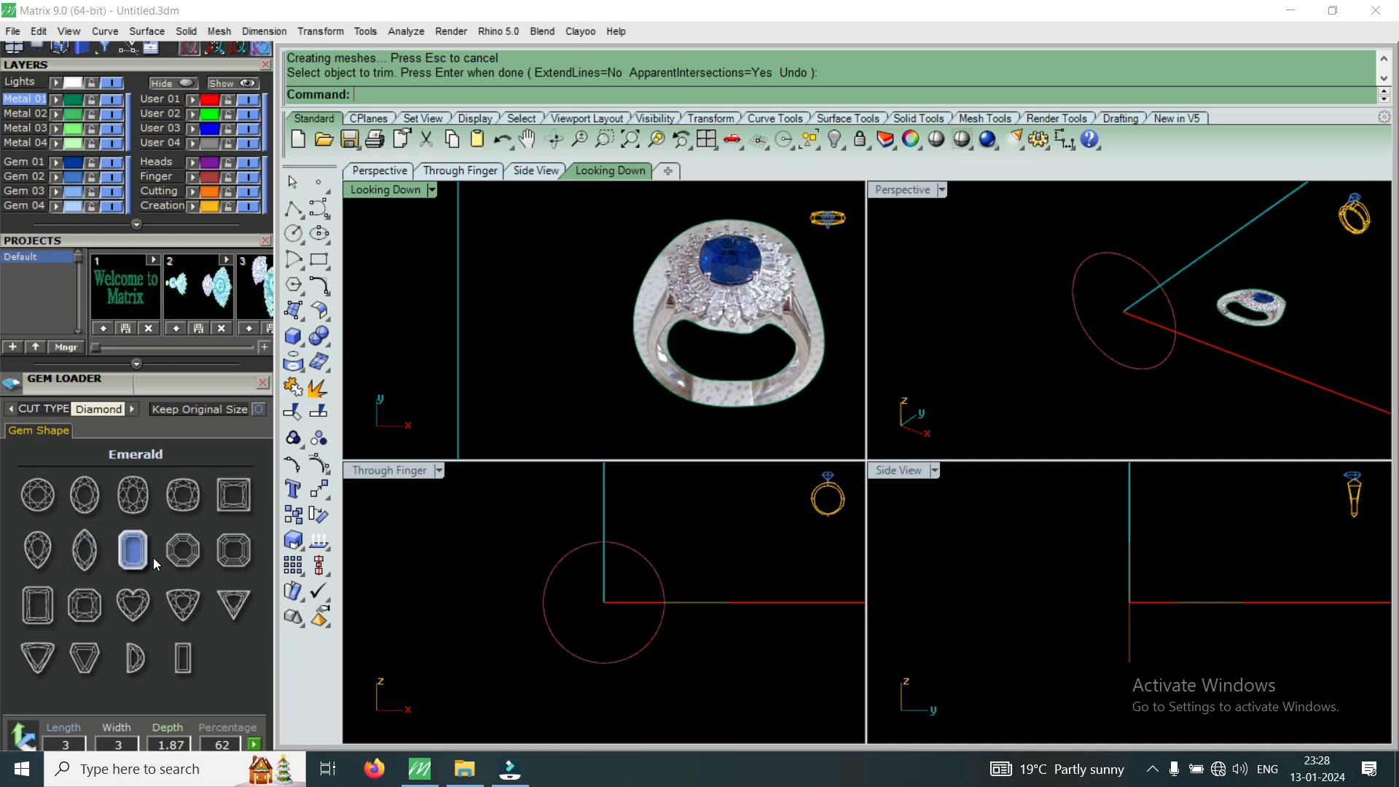
{"action": "left_click", "coordinate": [184, 504]}
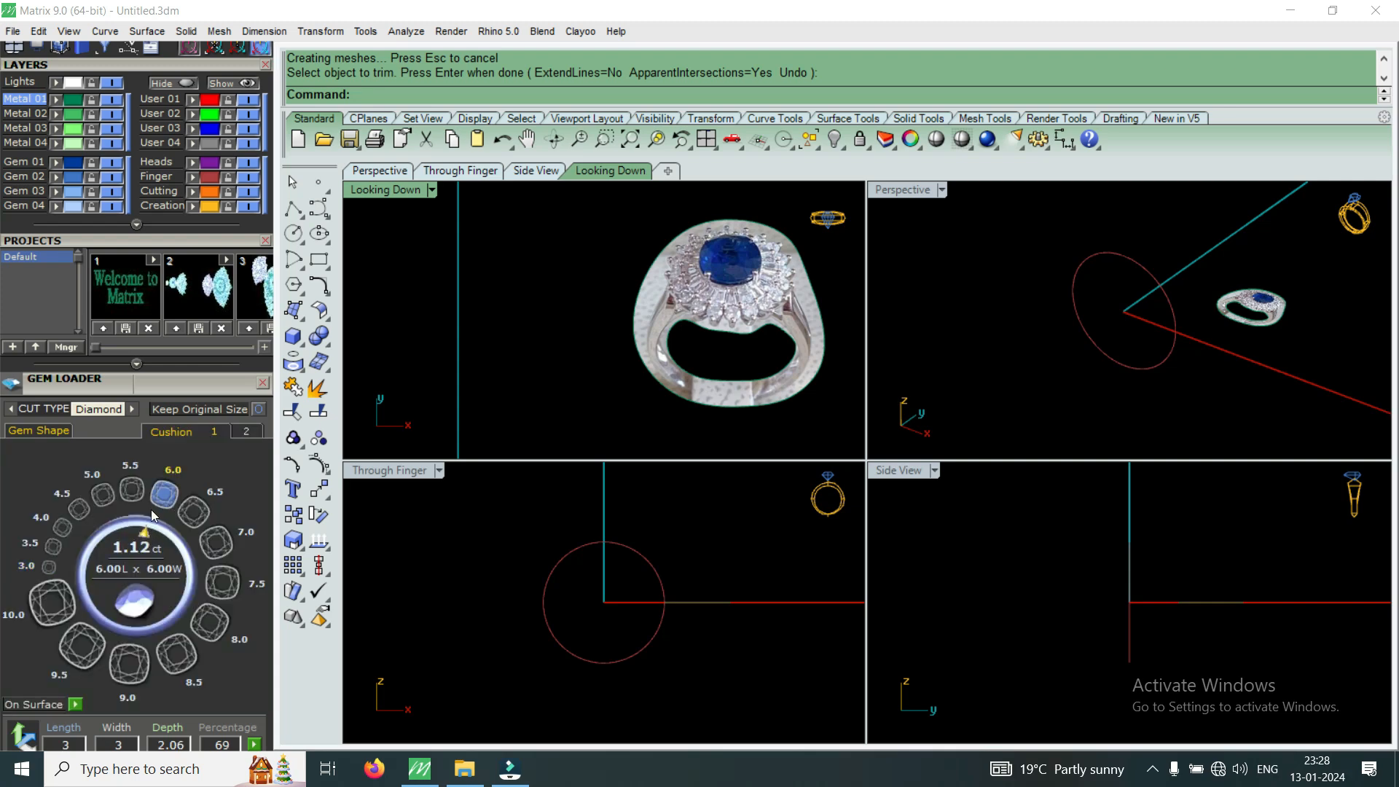
{"action": "left_click", "coordinate": [103, 495]}
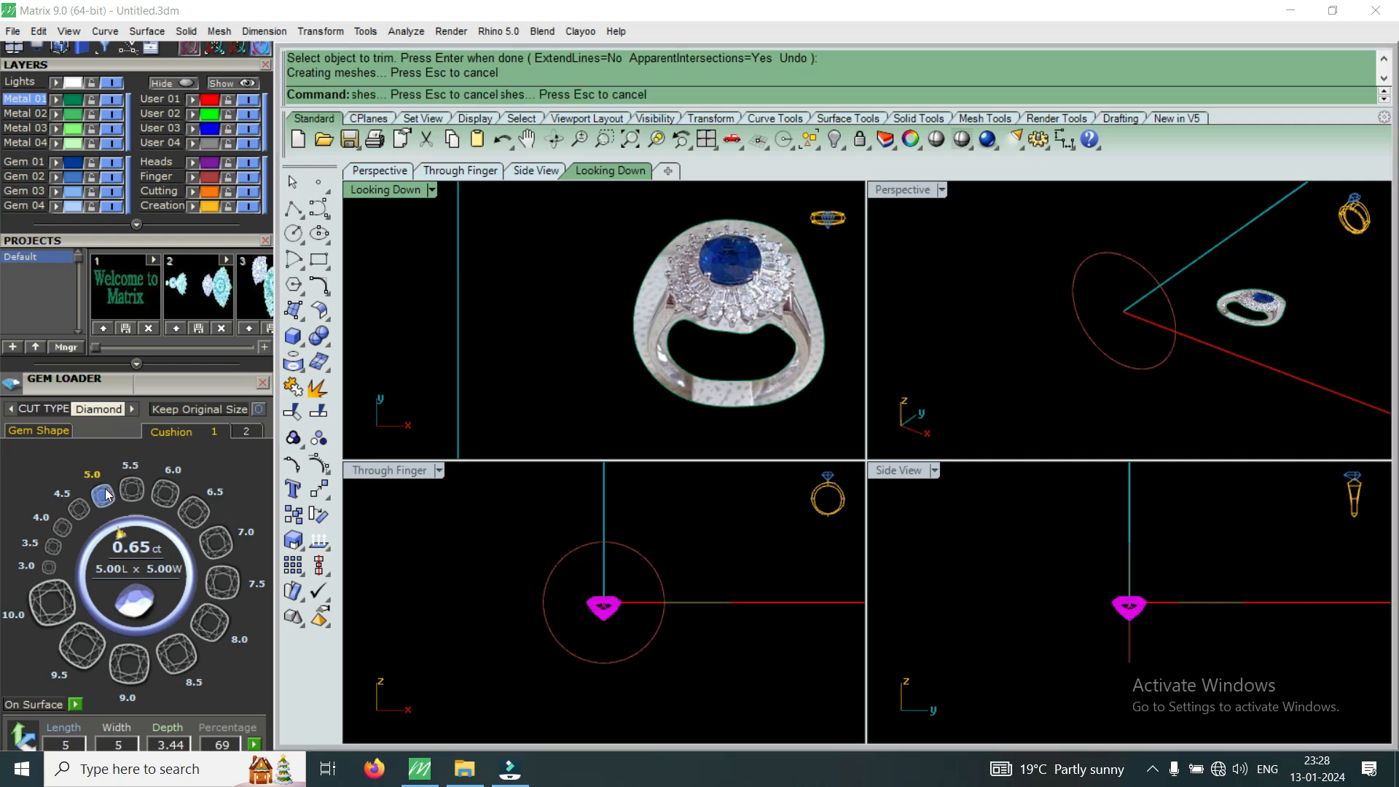
{"action": "left_click", "coordinate": [164, 494]}
Compare the loaded cushion gem with the reference ring photo, enlarging the Looking Down view to fill the work area.
{"action": "scroll", "coordinate": [592, 339], "scroll_direction": "down", "scroll_amount": 3}
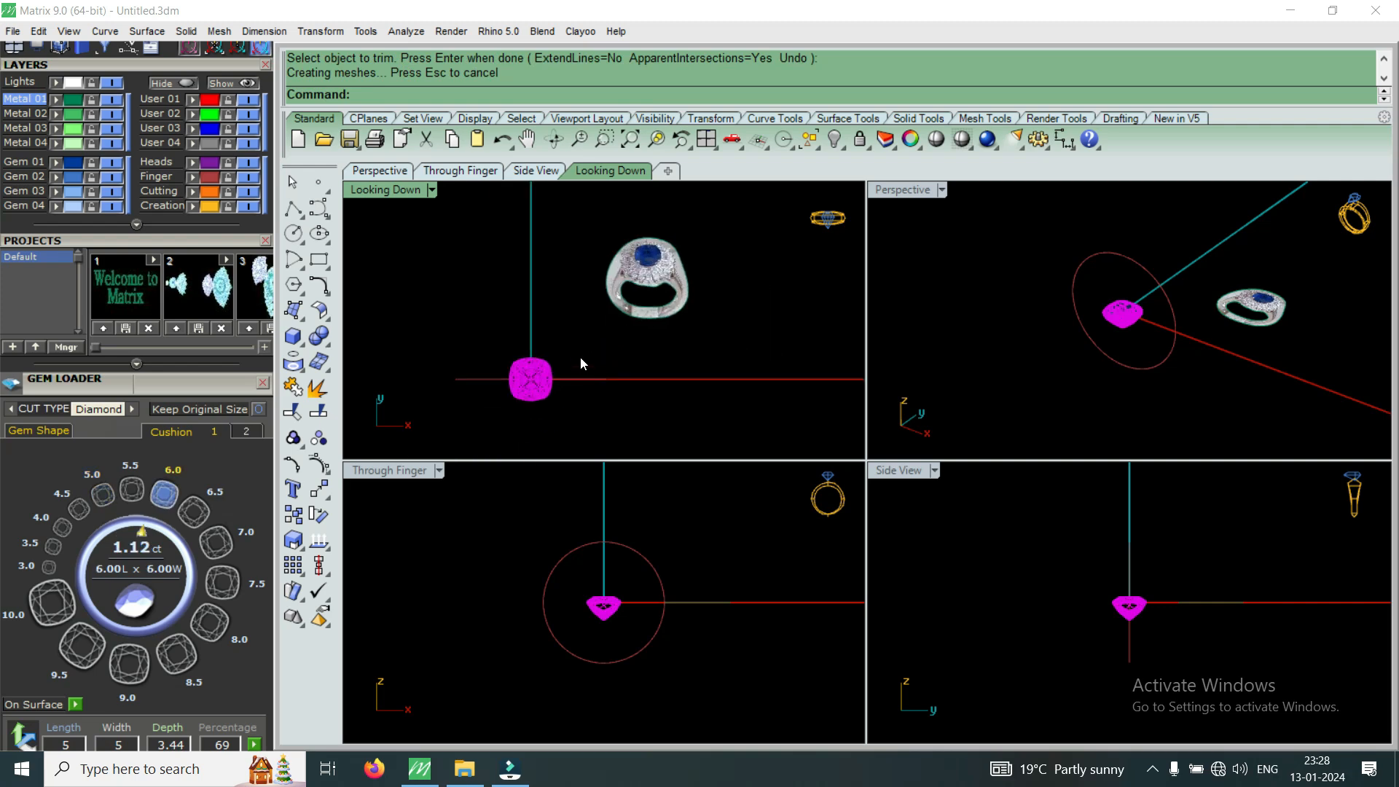
{"action": "scroll", "coordinate": [542, 376], "scroll_direction": "up", "scroll_amount": 2}
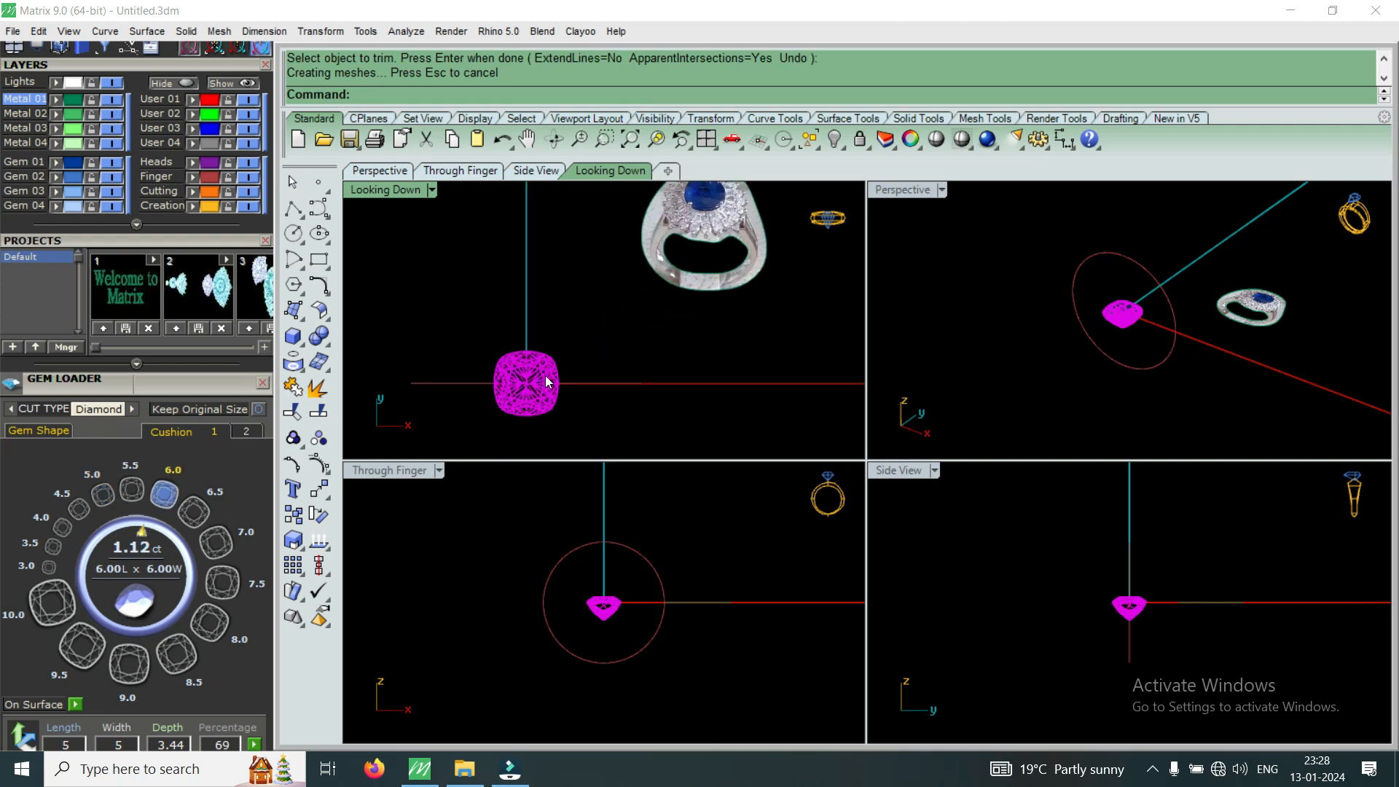
{"action": "scroll", "coordinate": [590, 366], "scroll_direction": "down", "scroll_amount": 2}
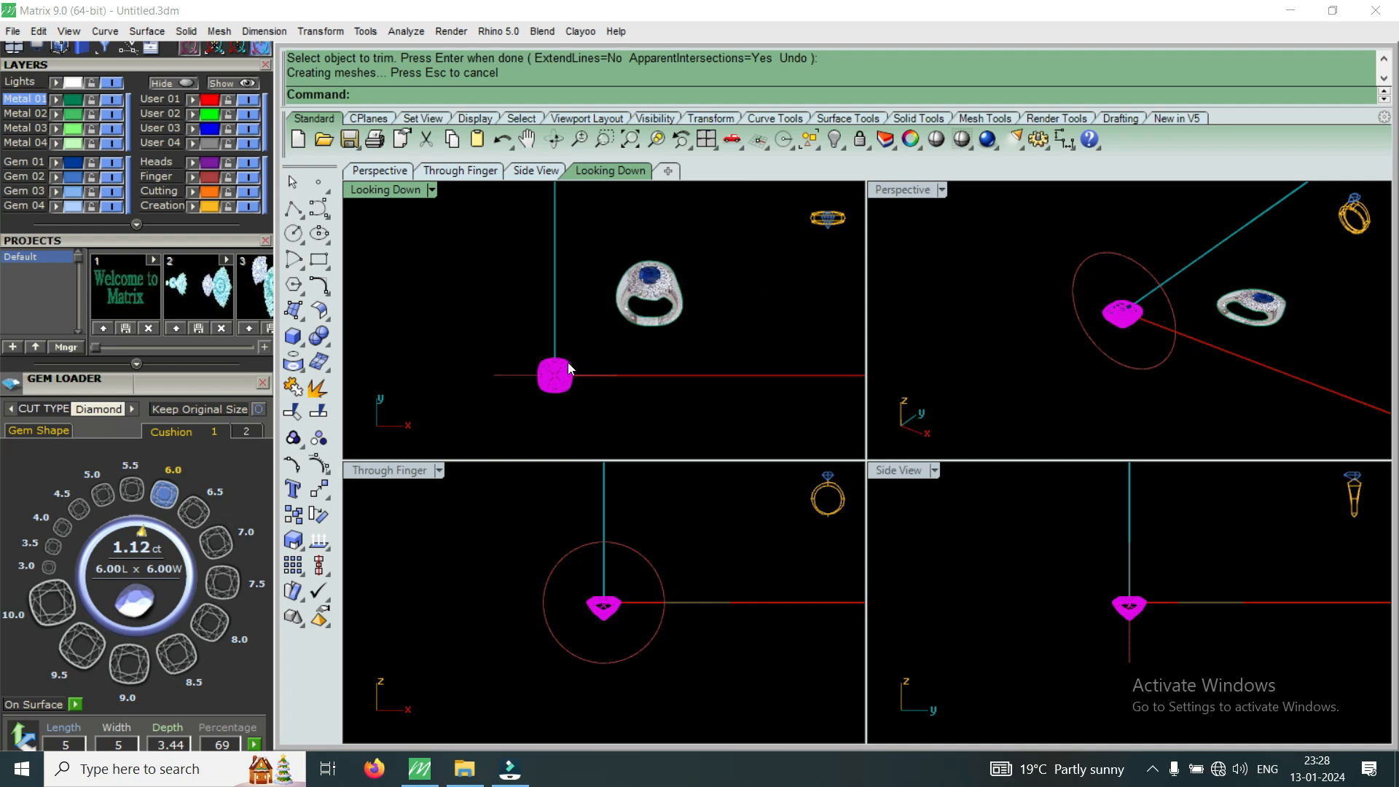
{"action": "scroll", "coordinate": [571, 376], "scroll_direction": "up", "scroll_amount": 3}
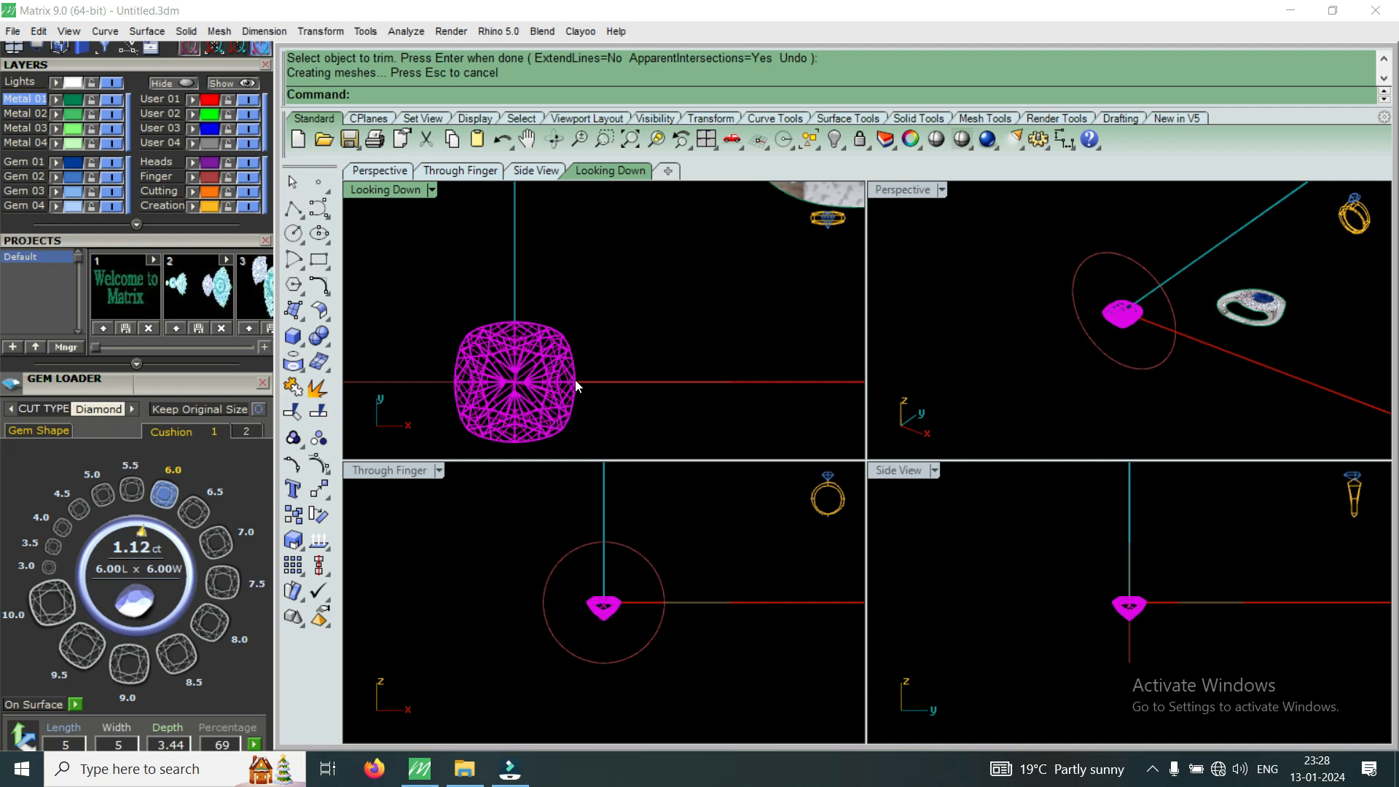
{"action": "right_click_drag", "start_coordinate": [653, 344], "coordinate": [665, 298]}
{"action": "left_click", "coordinate": [665, 298]}
{"action": "scroll", "coordinate": [664, 356], "scroll_direction": "down", "scroll_amount": 2}
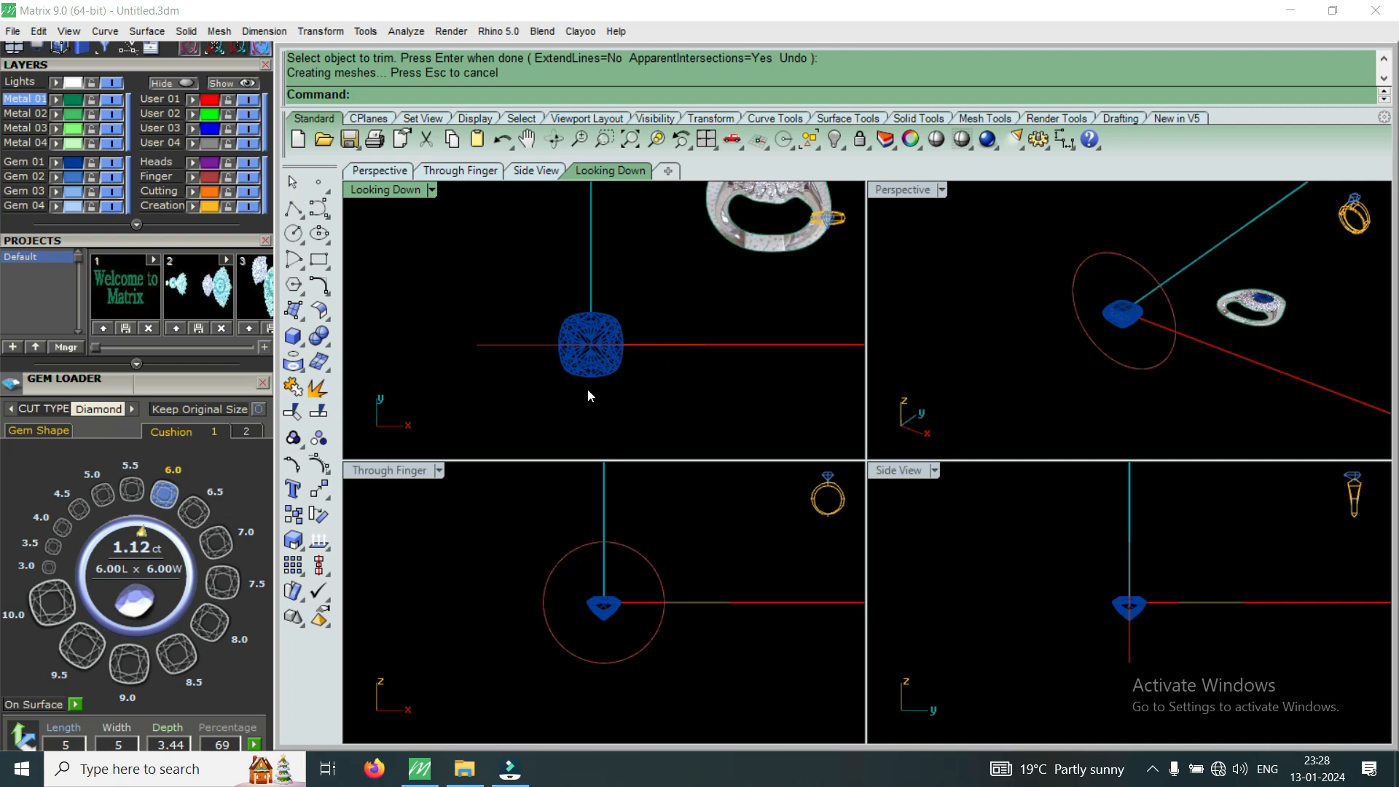
{"action": "scroll", "coordinate": [587, 388], "scroll_direction": "up", "scroll_amount": 1}
{"action": "left_click", "coordinate": [592, 357]}
{"action": "left_click", "coordinate": [705, 411]}
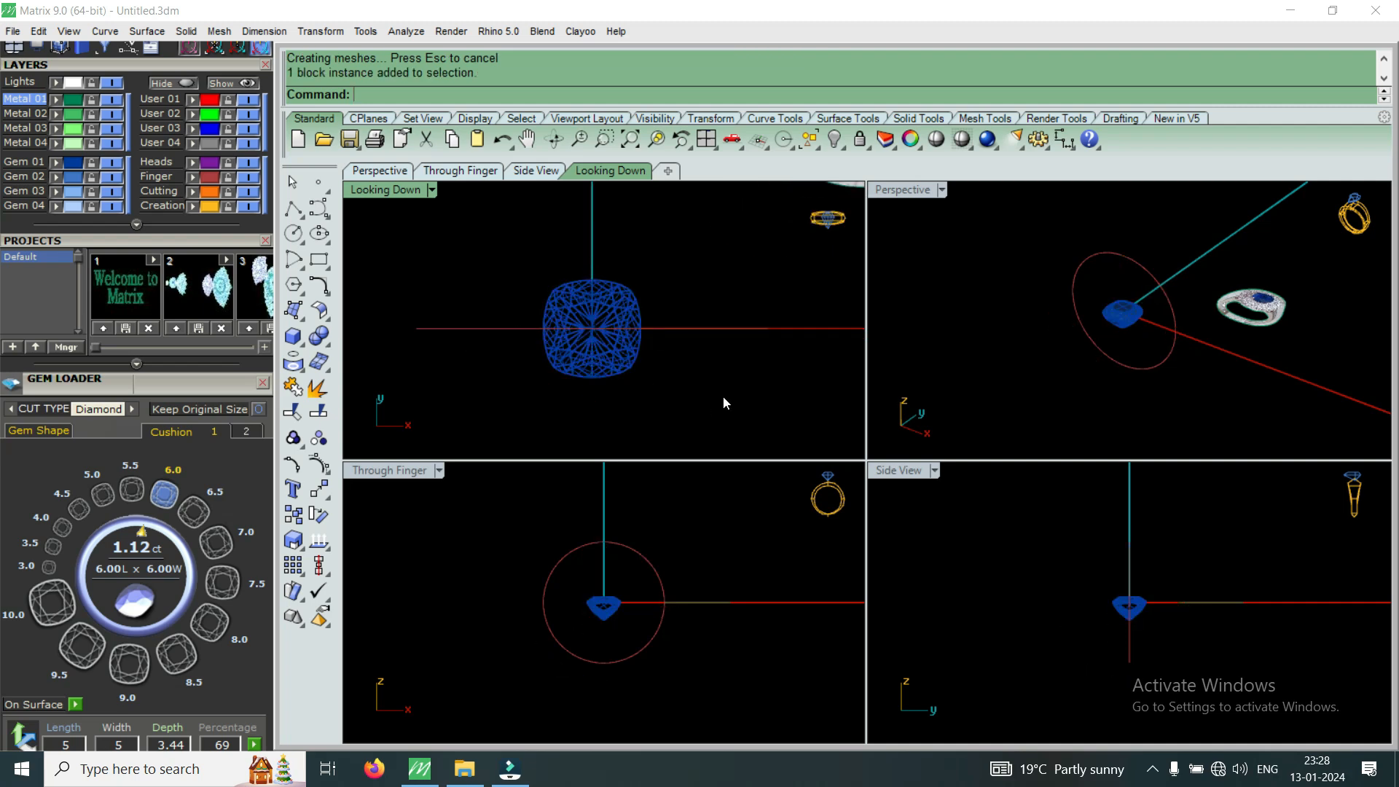
{"action": "scroll", "coordinate": [592, 351], "scroll_direction": "up", "scroll_amount": 1}
{"action": "left_click", "coordinate": [596, 354]}
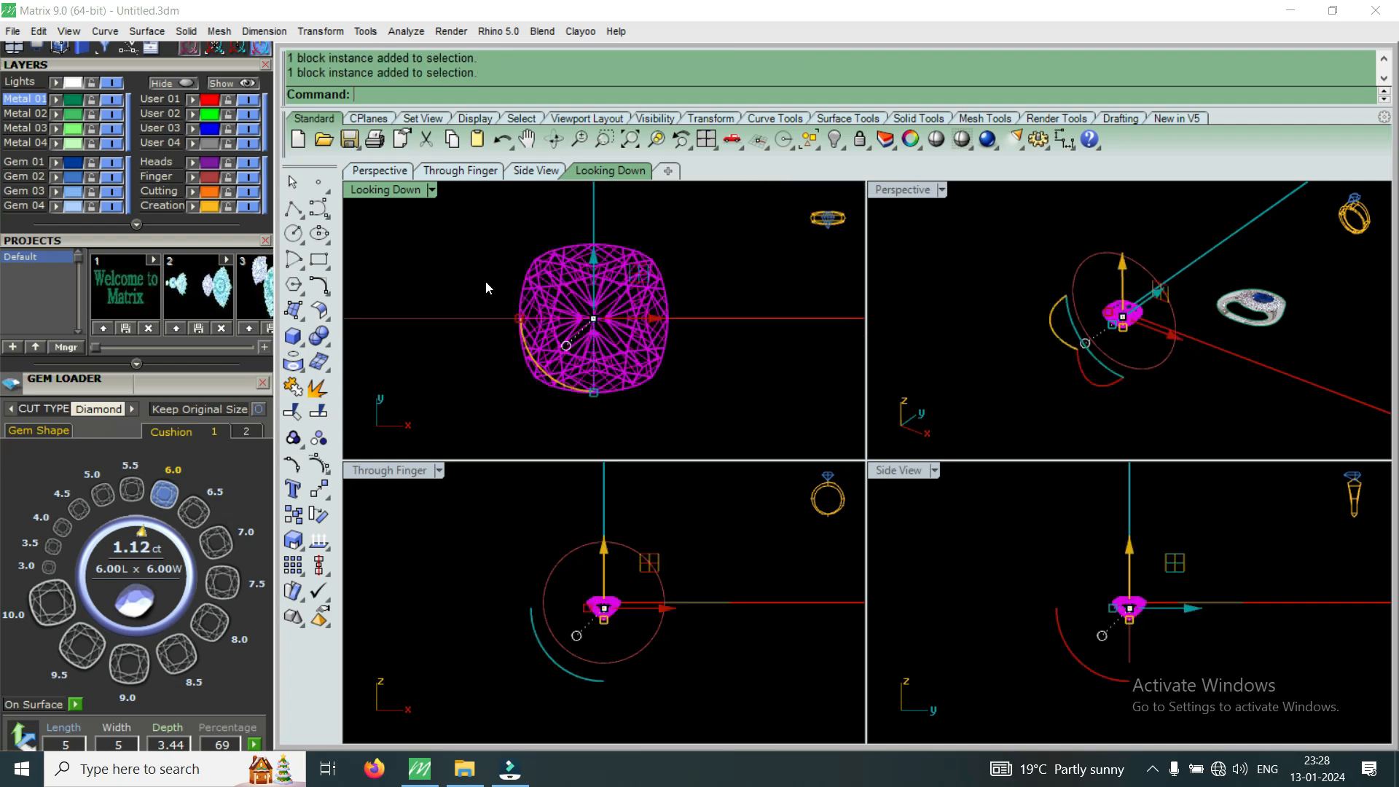
{"action": "double_click", "coordinate": [414, 189]}
{"action": "scroll", "coordinate": [754, 478], "scroll_direction": "down", "scroll_amount": 3}
{"action": "scroll", "coordinate": [947, 324], "scroll_direction": "up", "scroll_amount": 2}
{"action": "left_click", "coordinate": [951, 322]}
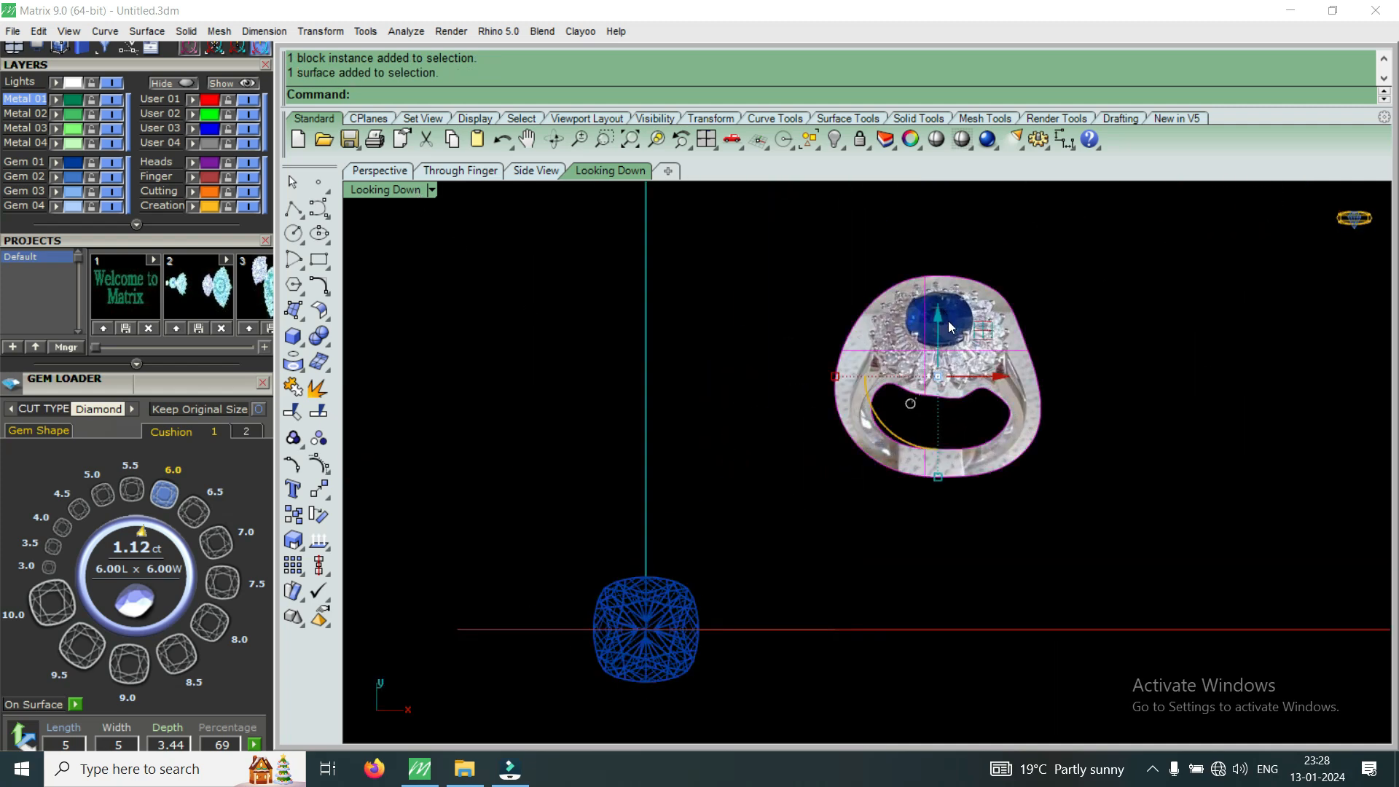
Create the outline curve of the cushion gem with Gem Profile.
{"action": "left_click", "coordinate": [647, 643]}
{"action": "scroll", "coordinate": [874, 480], "scroll_direction": "down", "scroll_amount": 2}
{"action": "scroll", "coordinate": [770, 540], "scroll_direction": "up", "scroll_amount": 3}
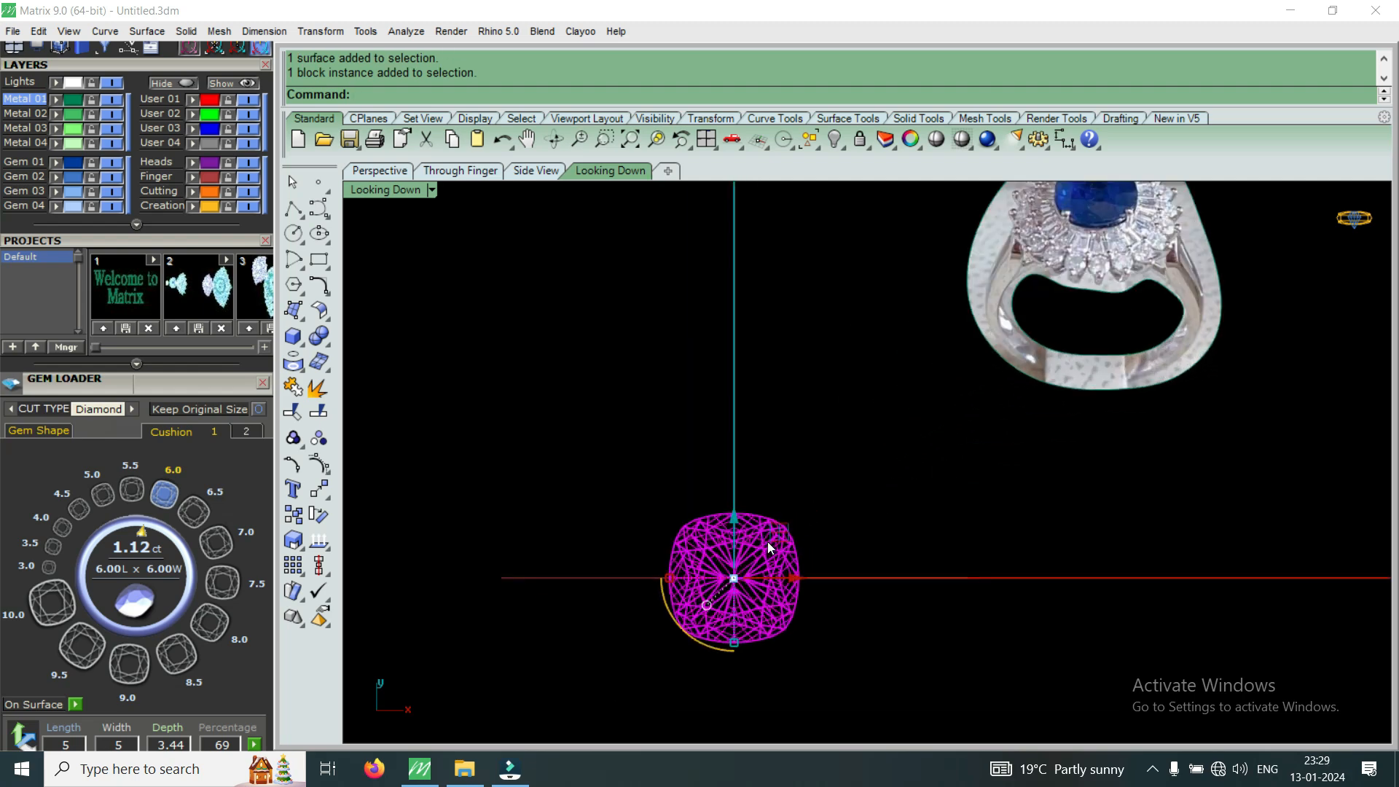
{"action": "key", "text": "F6"}
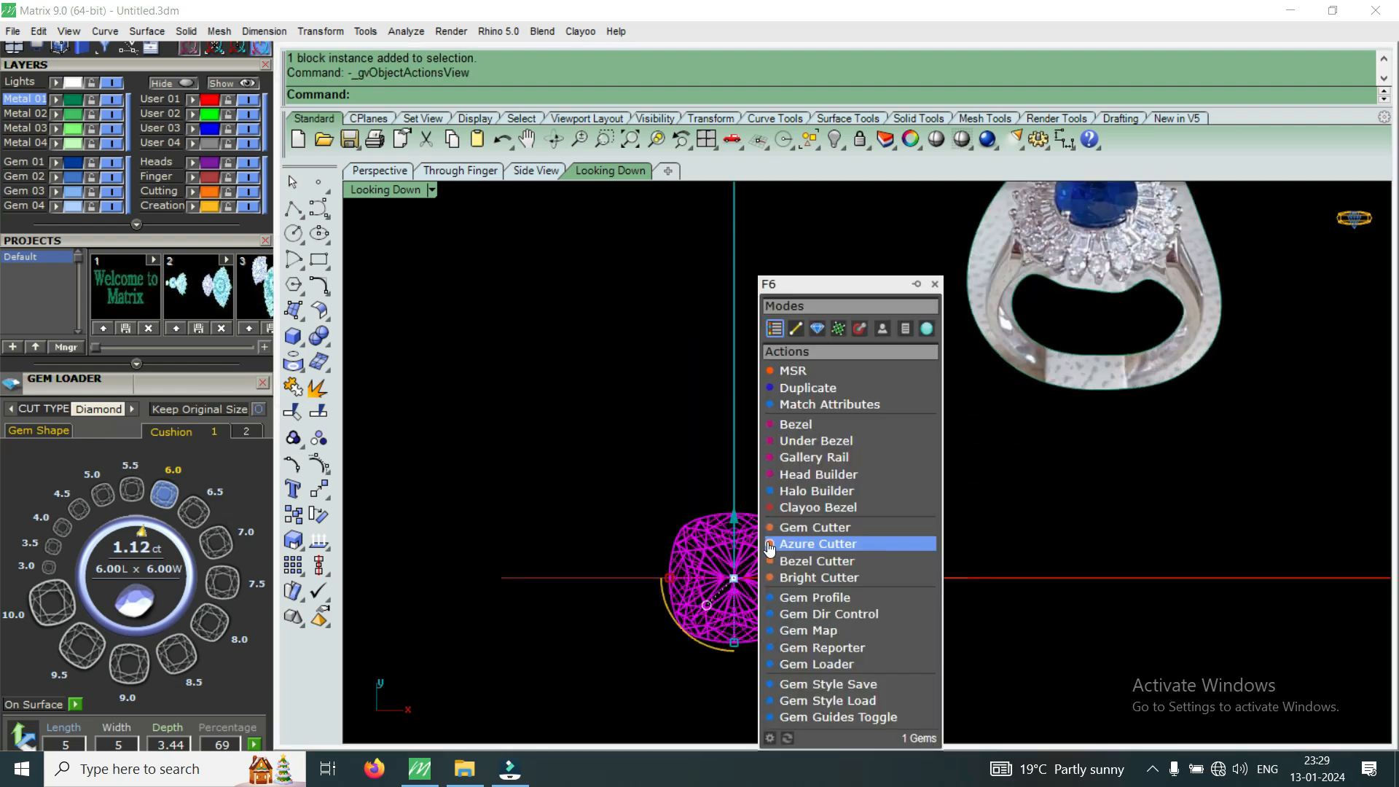
{"action": "left_click", "coordinate": [815, 598]}
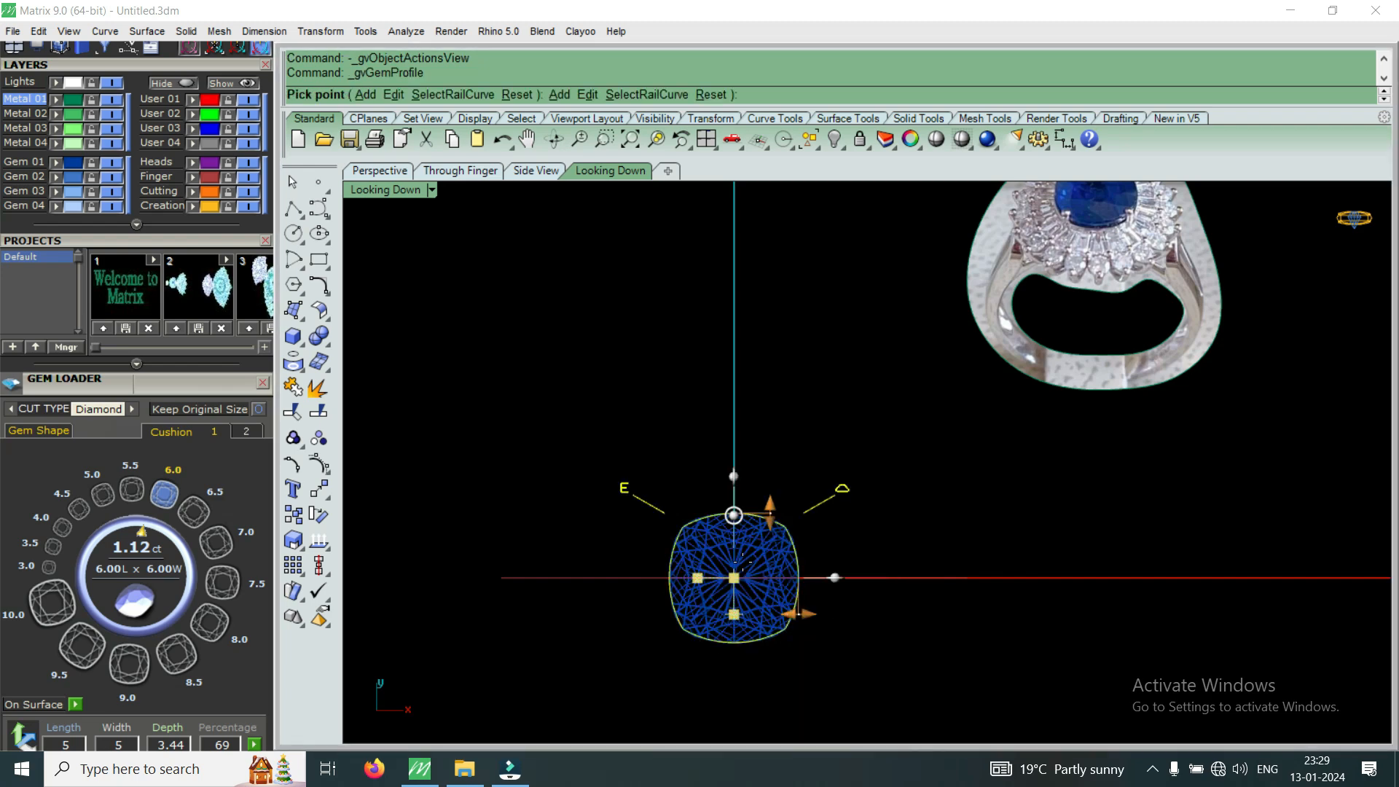
{"action": "scroll", "coordinate": [711, 538], "scroll_direction": "up", "scroll_amount": 6}
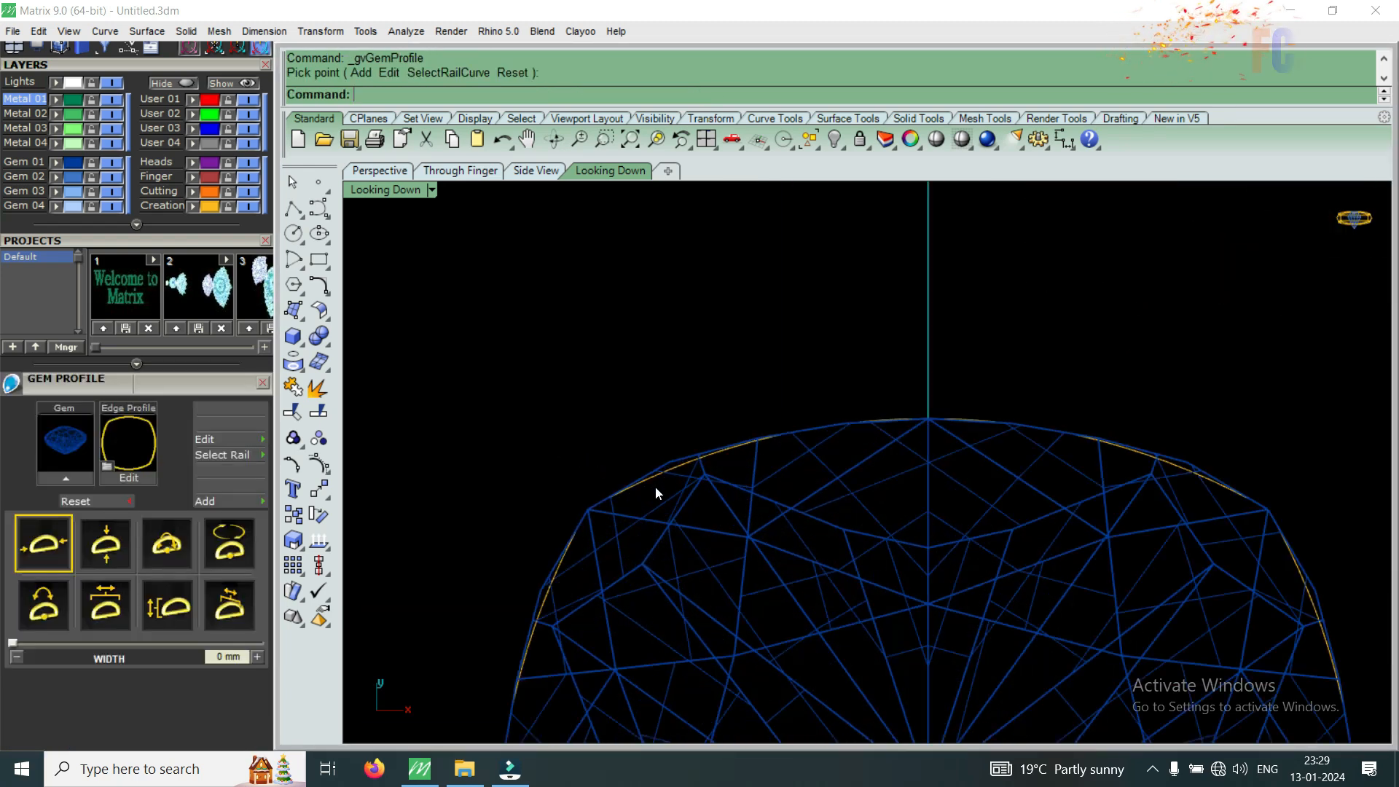
Offset the gem outline curve 0.1 mm outward and delete the original outline.
{"action": "left_click", "coordinate": [681, 462]}
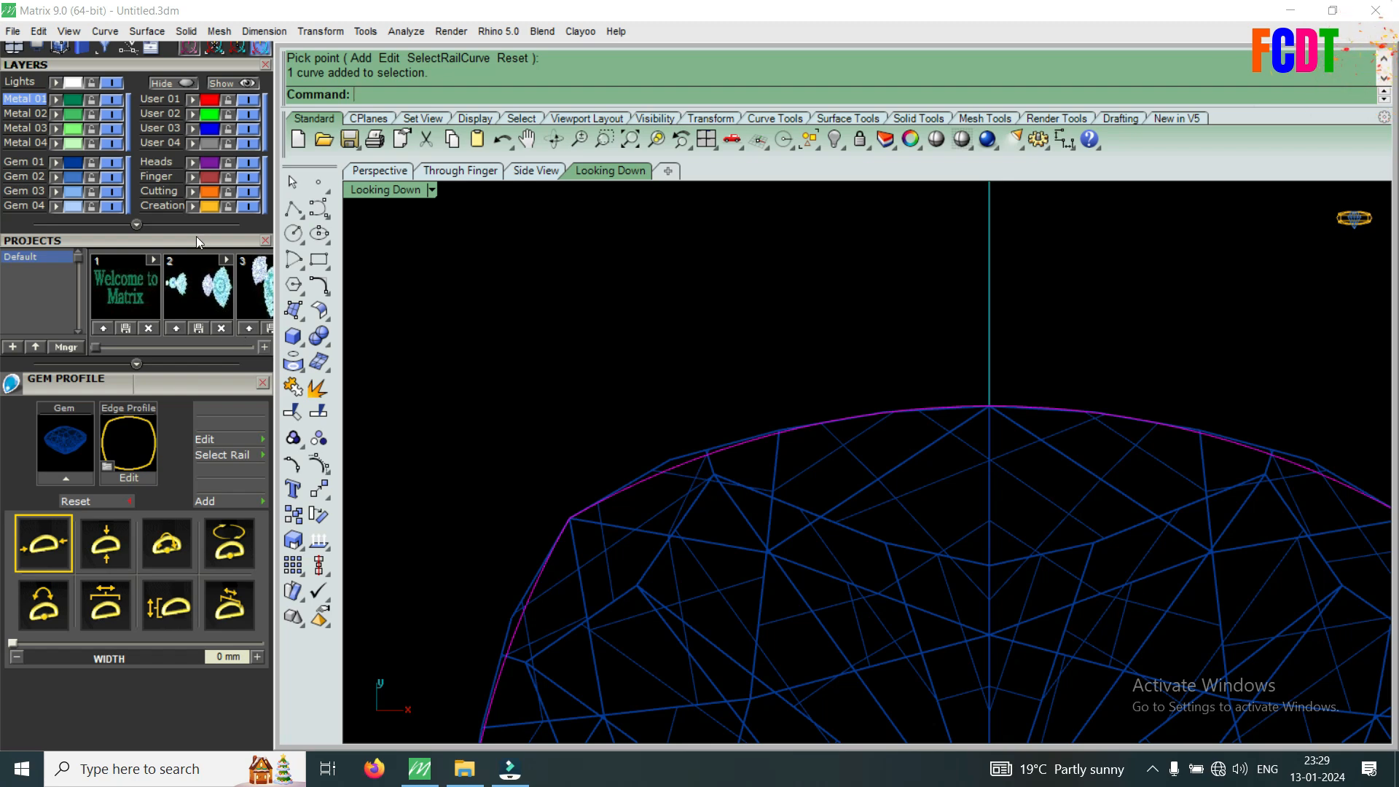
{"action": "scroll", "coordinate": [207, 374], "scroll_direction": "up", "scroll_amount": 3}
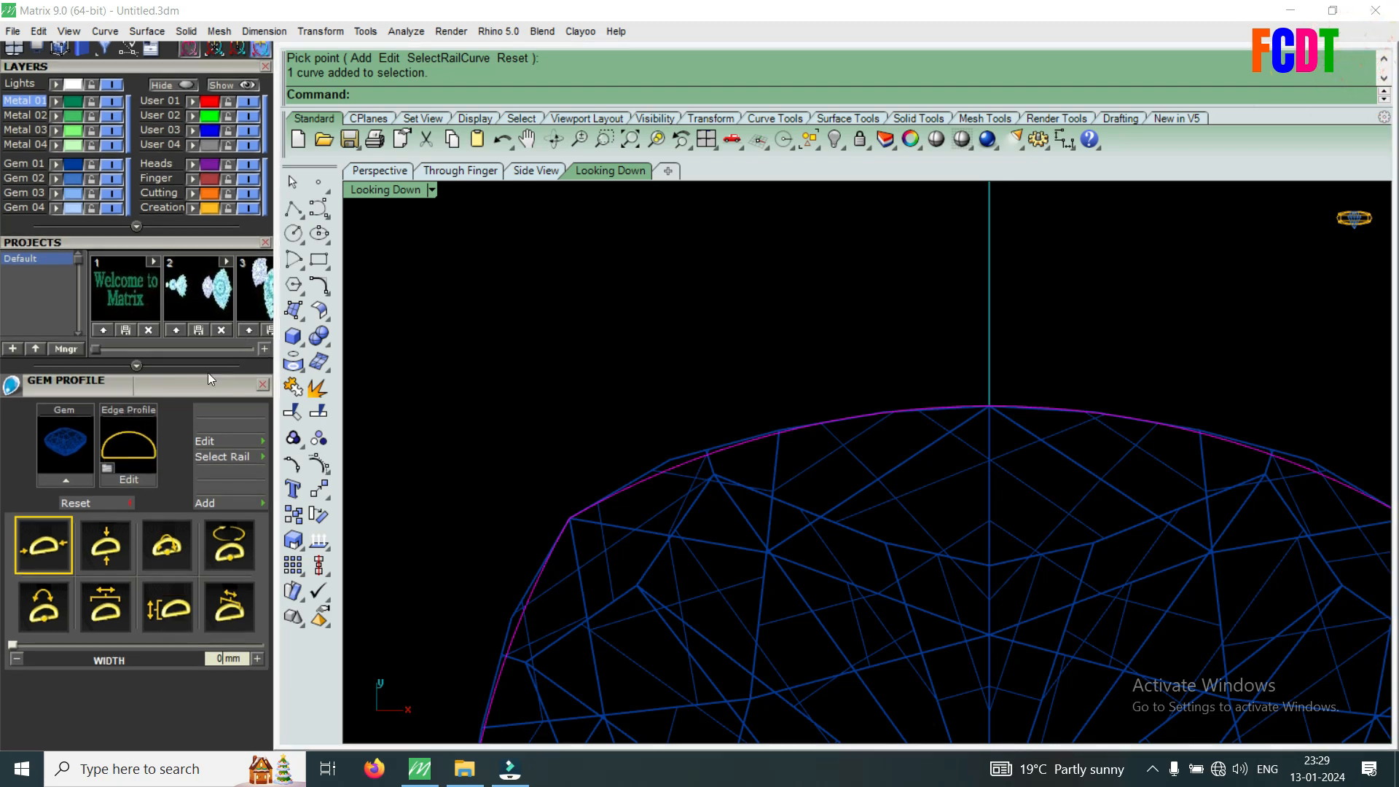
{"action": "scroll", "coordinate": [202, 656], "scroll_direction": "up", "scroll_amount": 7}
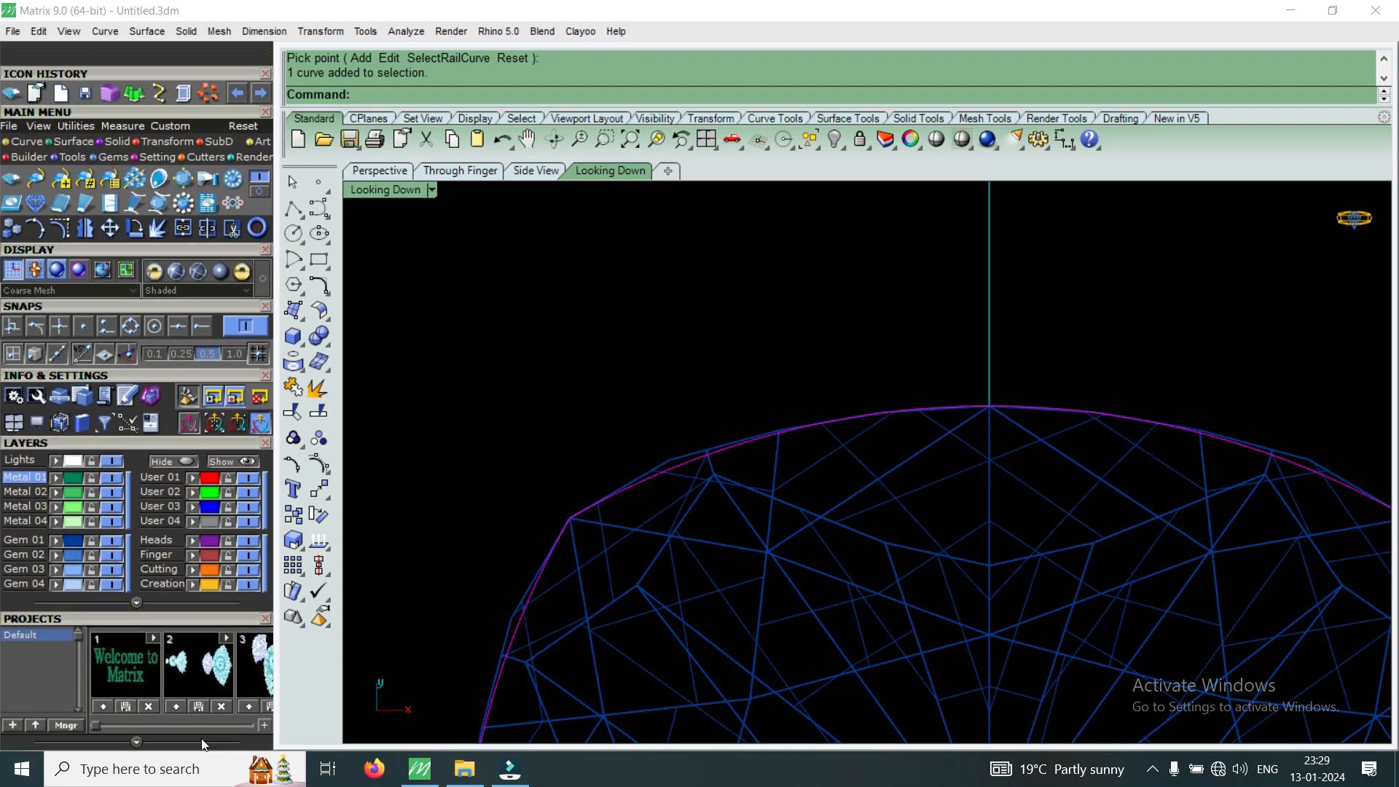
{"action": "left_click", "coordinate": [26, 142]}
{"action": "left_click", "coordinate": [208, 228]}
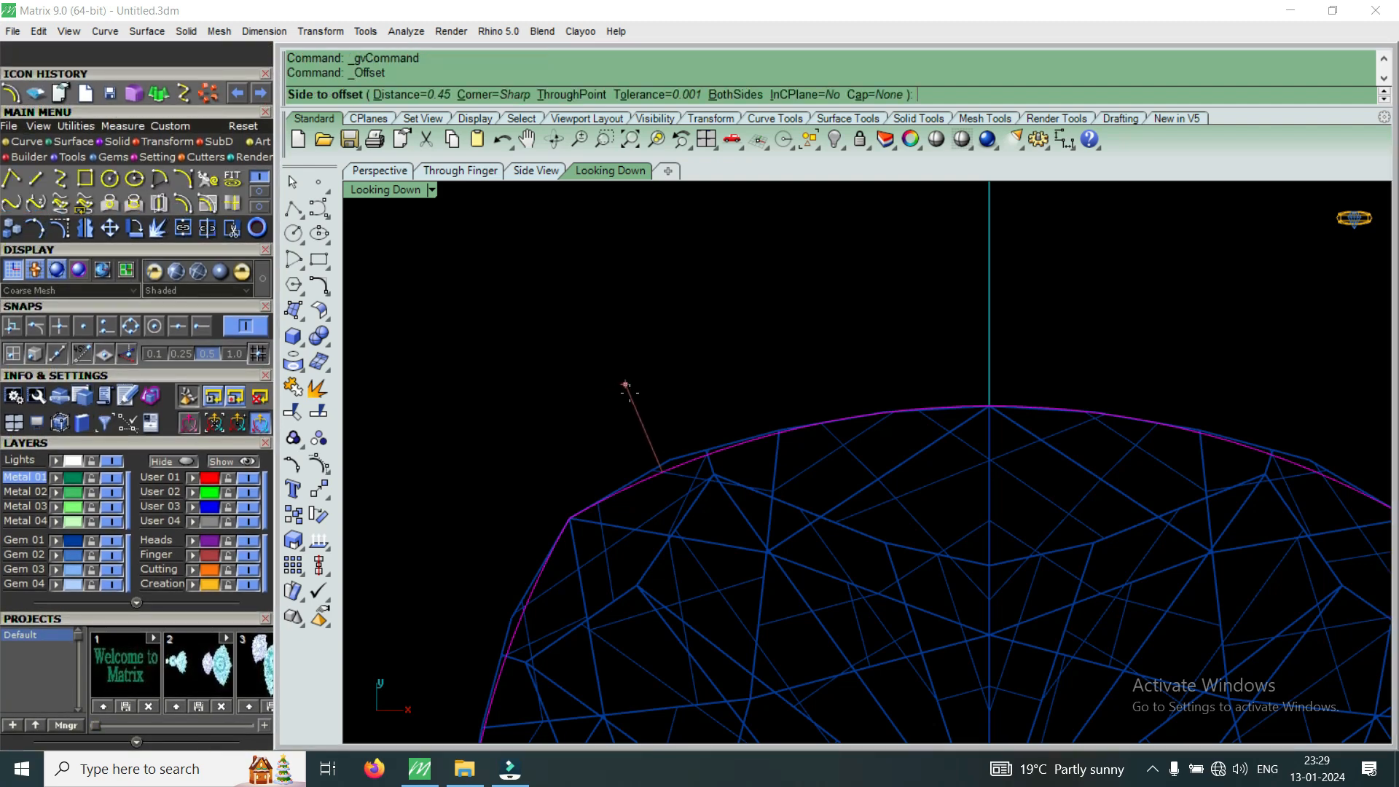
{"action": "type", "text": ".1"}
{"action": "key", "text": "Return"}
{"action": "left_click", "coordinate": [630, 393]}
{"action": "scroll", "coordinate": [630, 393], "scroll_direction": "down", "scroll_amount": 2}
{"action": "scroll", "coordinate": [629, 394], "scroll_direction": "down", "scroll_amount": 4}
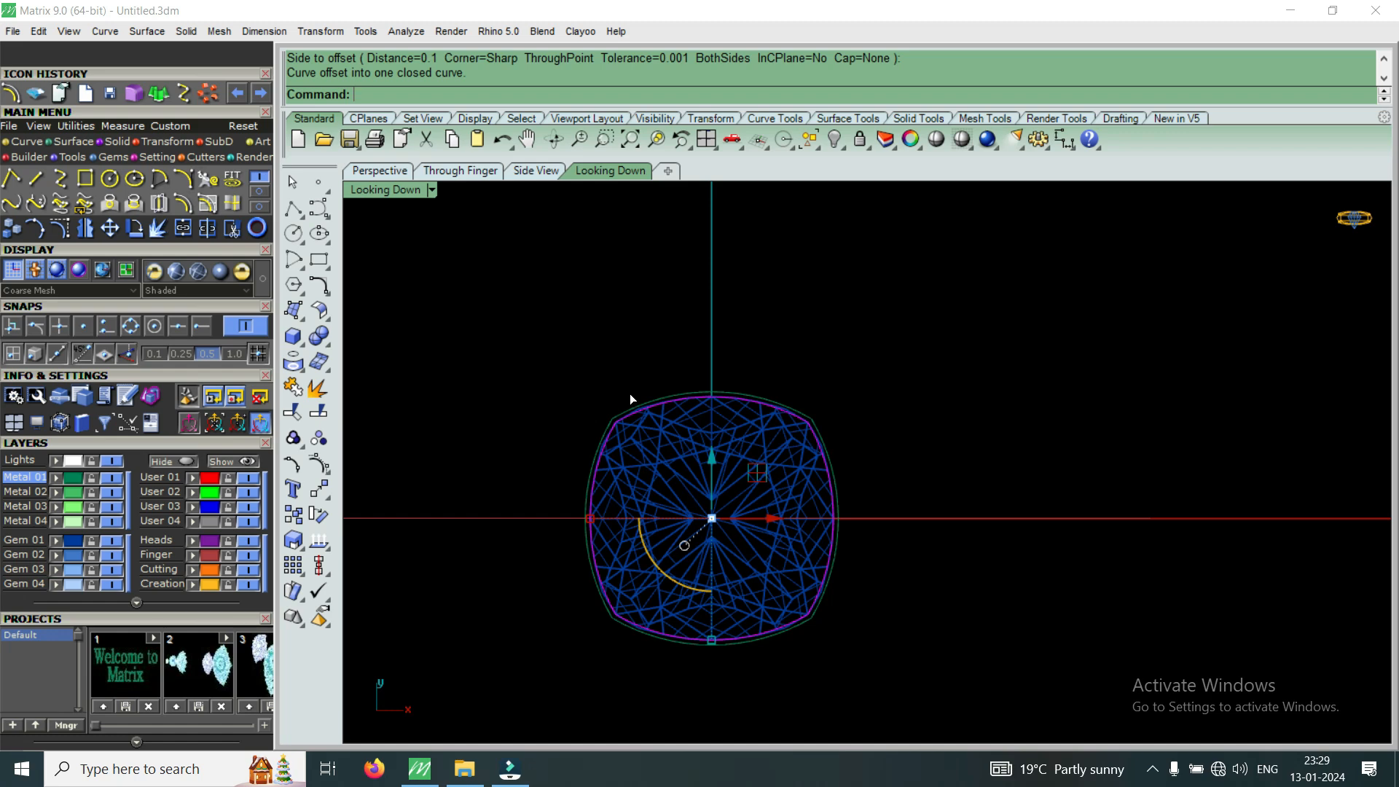
{"action": "key", "text": "Delete"}
Offset the enlarged outline curve 0.6 mm inward in the Looking Down view.
{"action": "scroll", "coordinate": [640, 404], "scroll_direction": "up", "scroll_amount": 3}
{"action": "left_click", "coordinate": [641, 408]}
{"action": "left_click", "coordinate": [208, 203]}
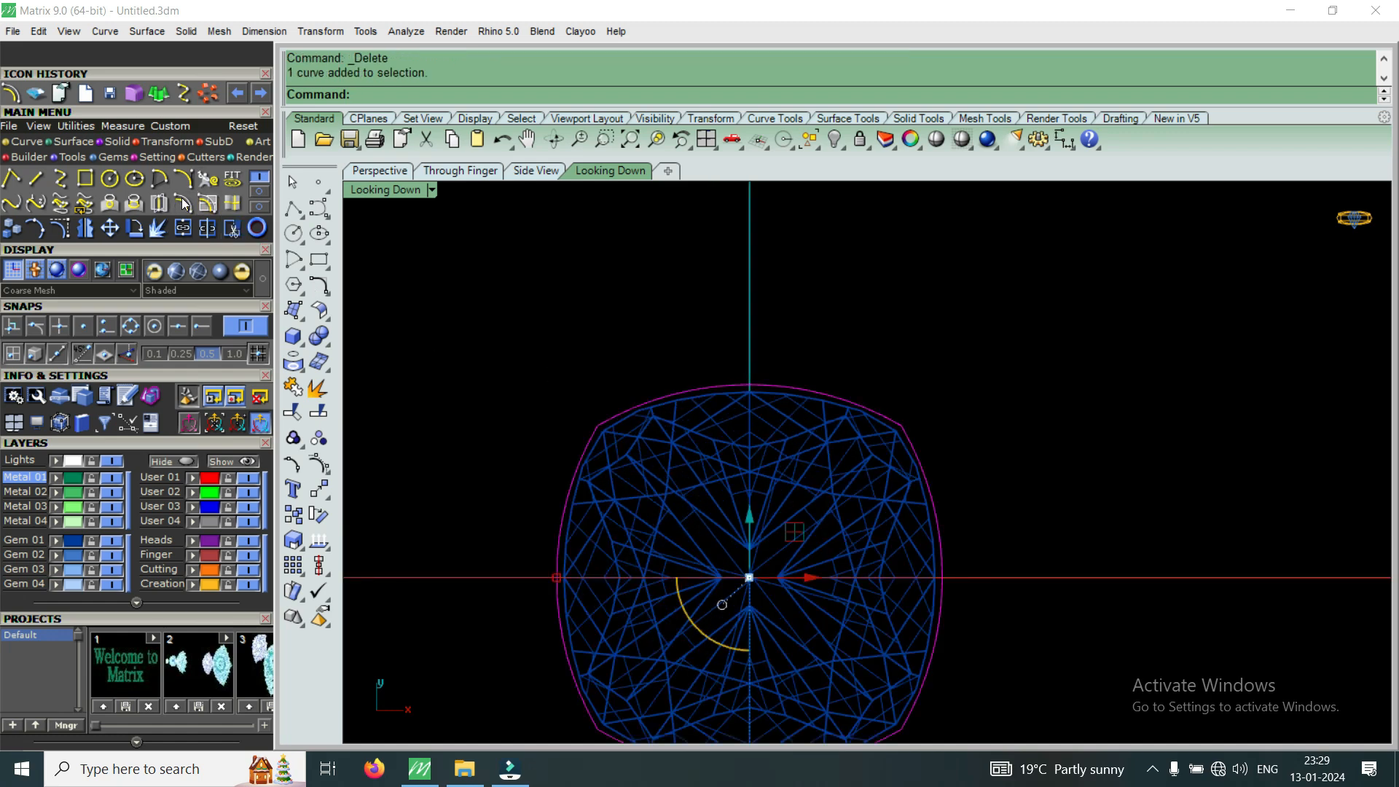
{"action": "type", "text": ".6"}
{"action": "key", "text": "Return"}
{"action": "left_click", "coordinate": [689, 487]}
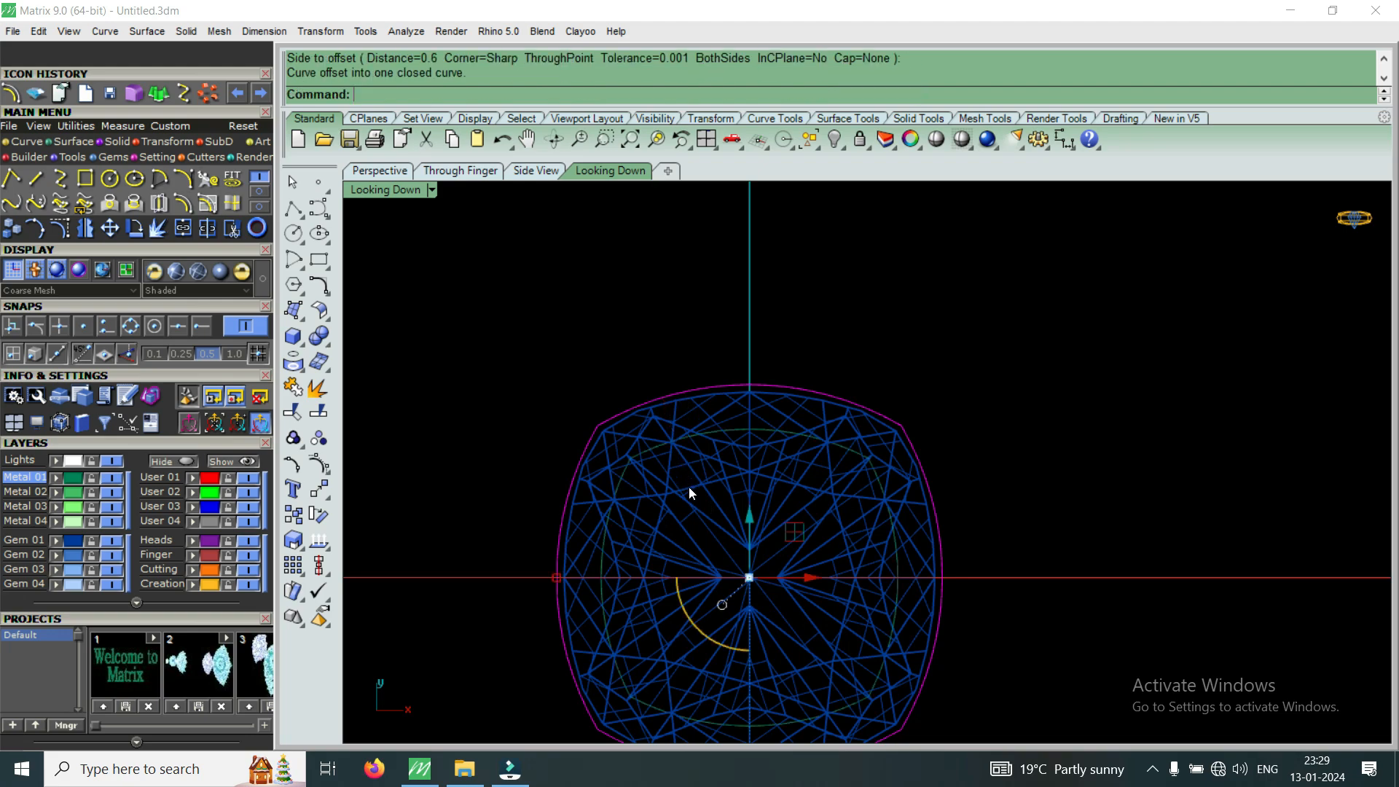
Compare the gem and its two outline curves with the centre stone setting in the reference ring photo.
{"action": "scroll", "coordinate": [643, 452], "scroll_direction": "up", "scroll_amount": 2}
{"action": "scroll", "coordinate": [644, 474], "scroll_direction": "down", "scroll_amount": 8}
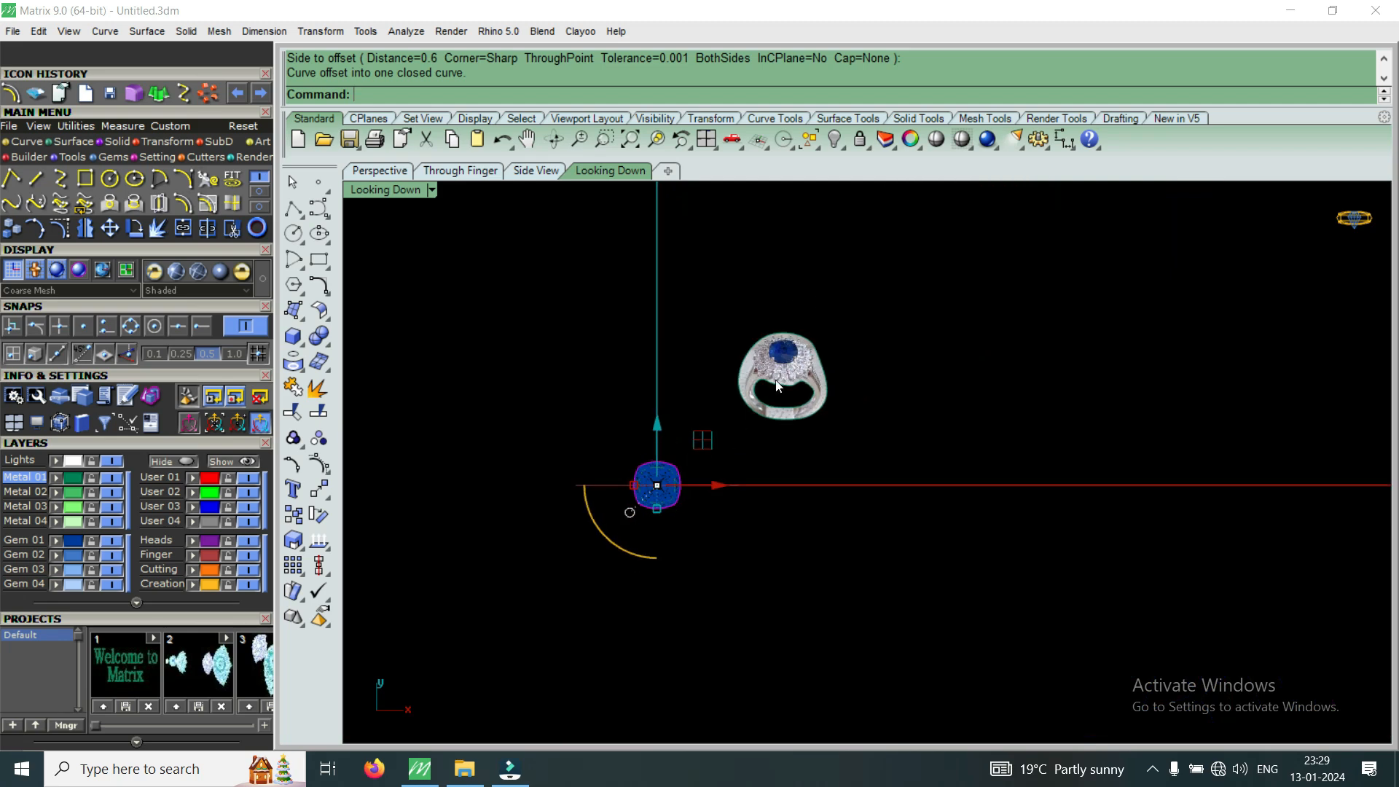
{"action": "scroll", "coordinate": [815, 335], "scroll_direction": "up", "scroll_amount": 3}
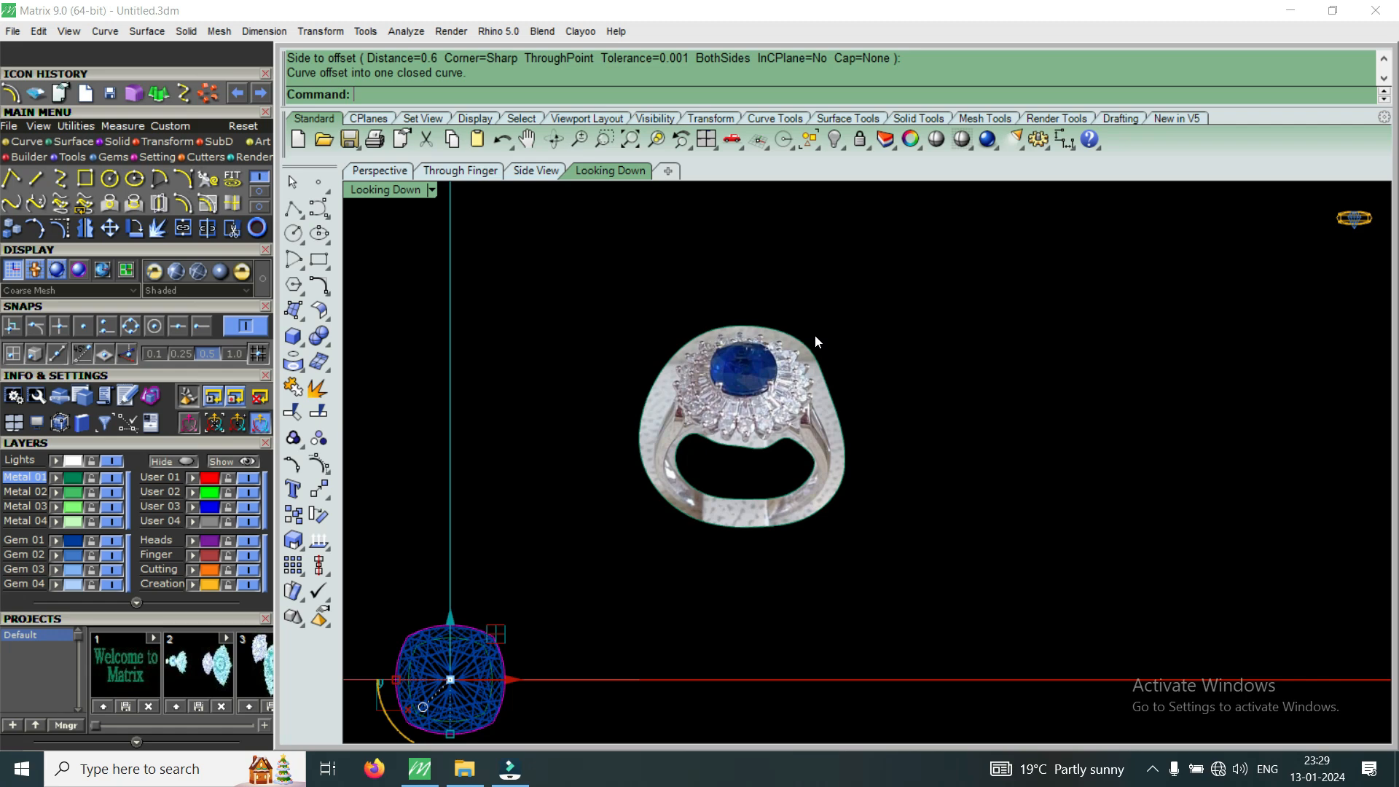
{"action": "scroll", "coordinate": [1117, 471], "scroll_direction": "down", "scroll_amount": 2}
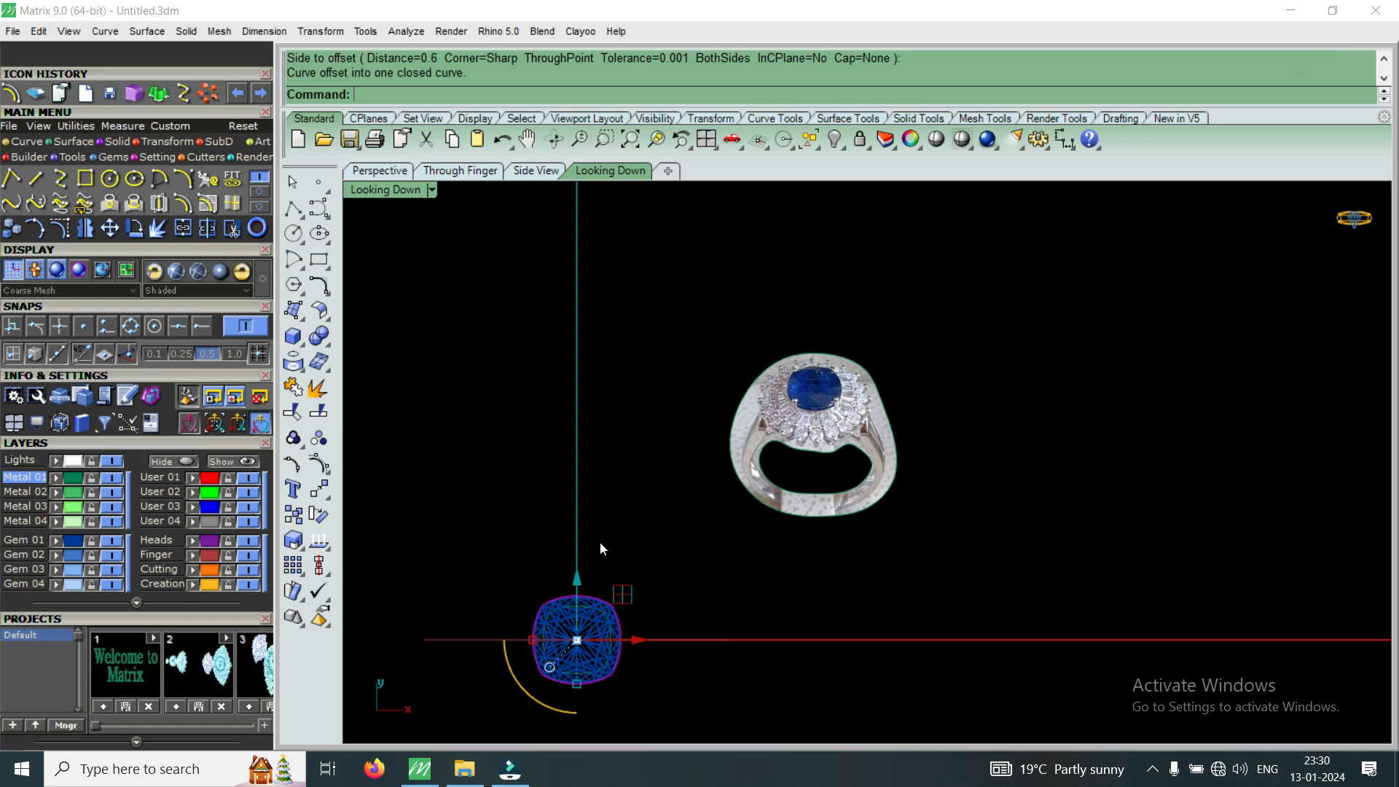
{"action": "scroll", "coordinate": [615, 632], "scroll_direction": "up", "scroll_amount": 4}
{"action": "scroll", "coordinate": [714, 505], "scroll_direction": "down", "scroll_amount": 2}
{"action": "scroll", "coordinate": [721, 587], "scroll_direction": "down", "scroll_amount": 2}
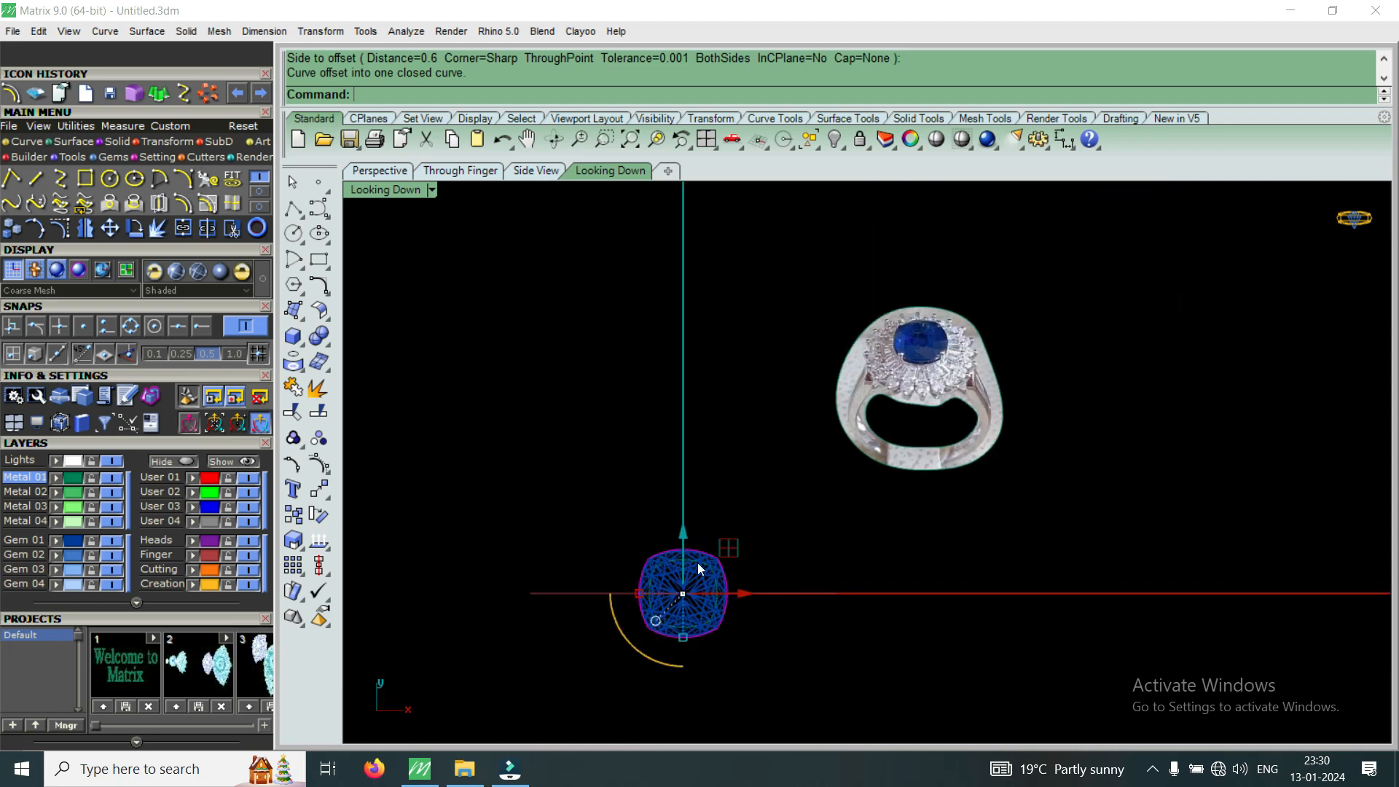
{"action": "scroll", "coordinate": [659, 555], "scroll_direction": "up", "scroll_amount": 1}
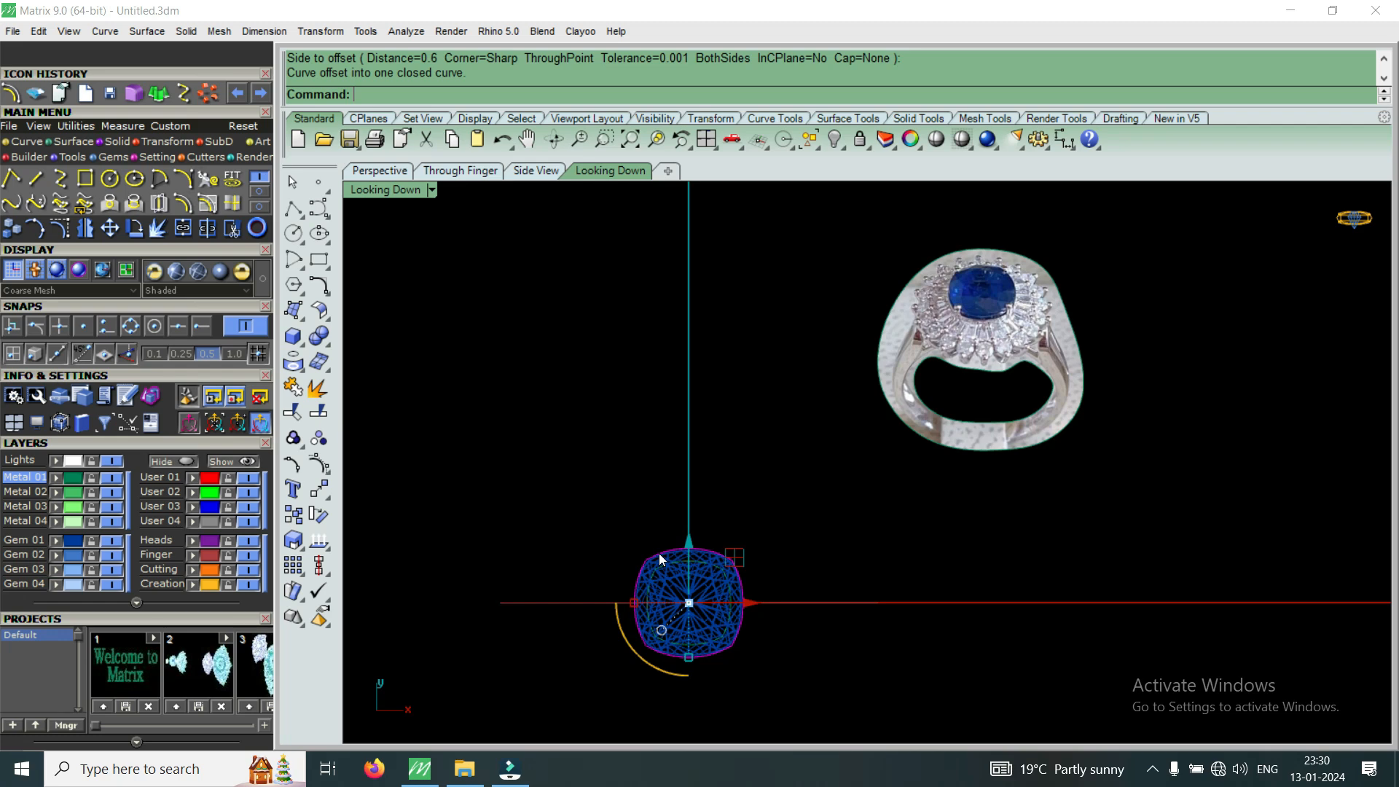
Extrude the inner and outer outline curves together as a one-sided capped solid with a distance of -2 mm.
{"action": "scroll", "coordinate": [646, 589], "scroll_direction": "up", "scroll_amount": 8}
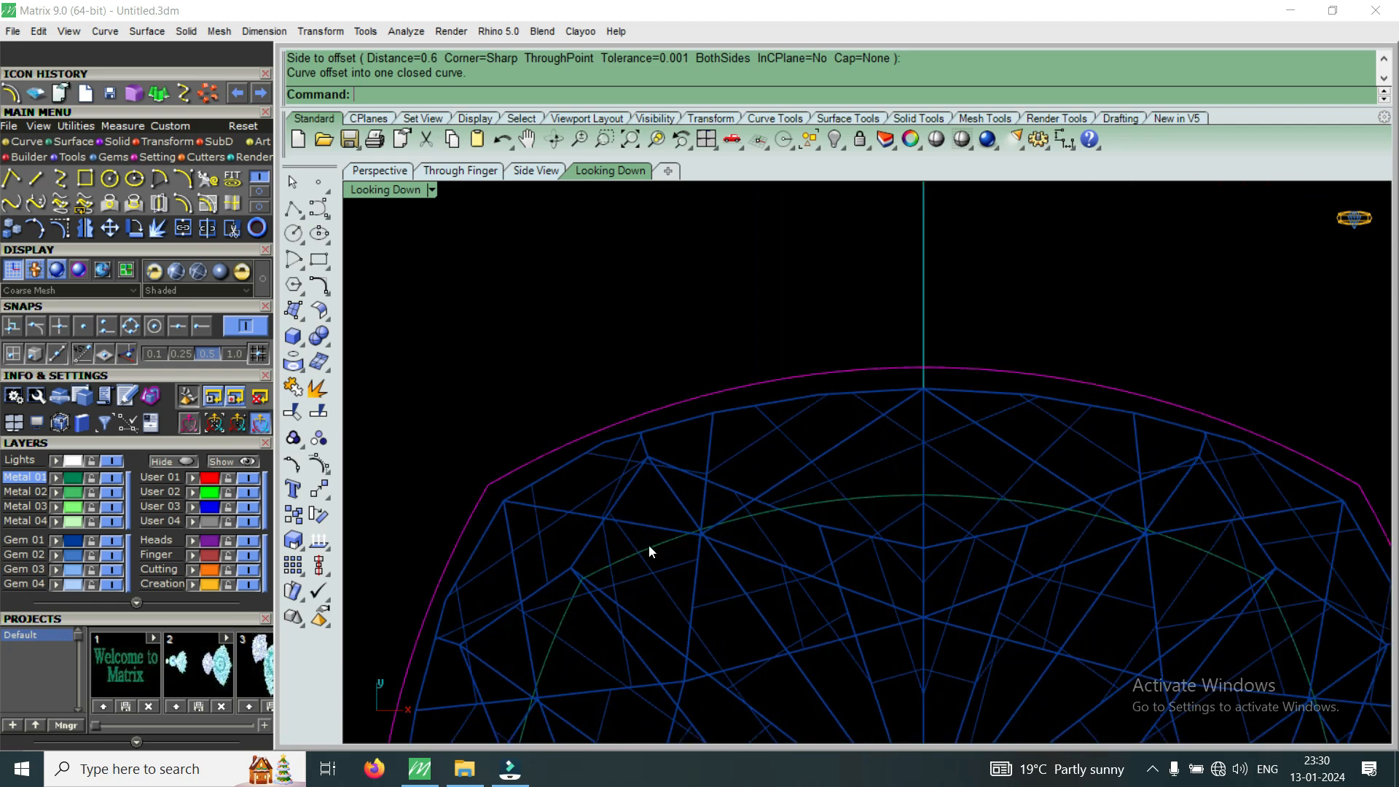
{"action": "left_click", "coordinate": [649, 544]}
{"action": "scroll", "coordinate": [642, 532], "scroll_direction": "down", "scroll_amount": 5}
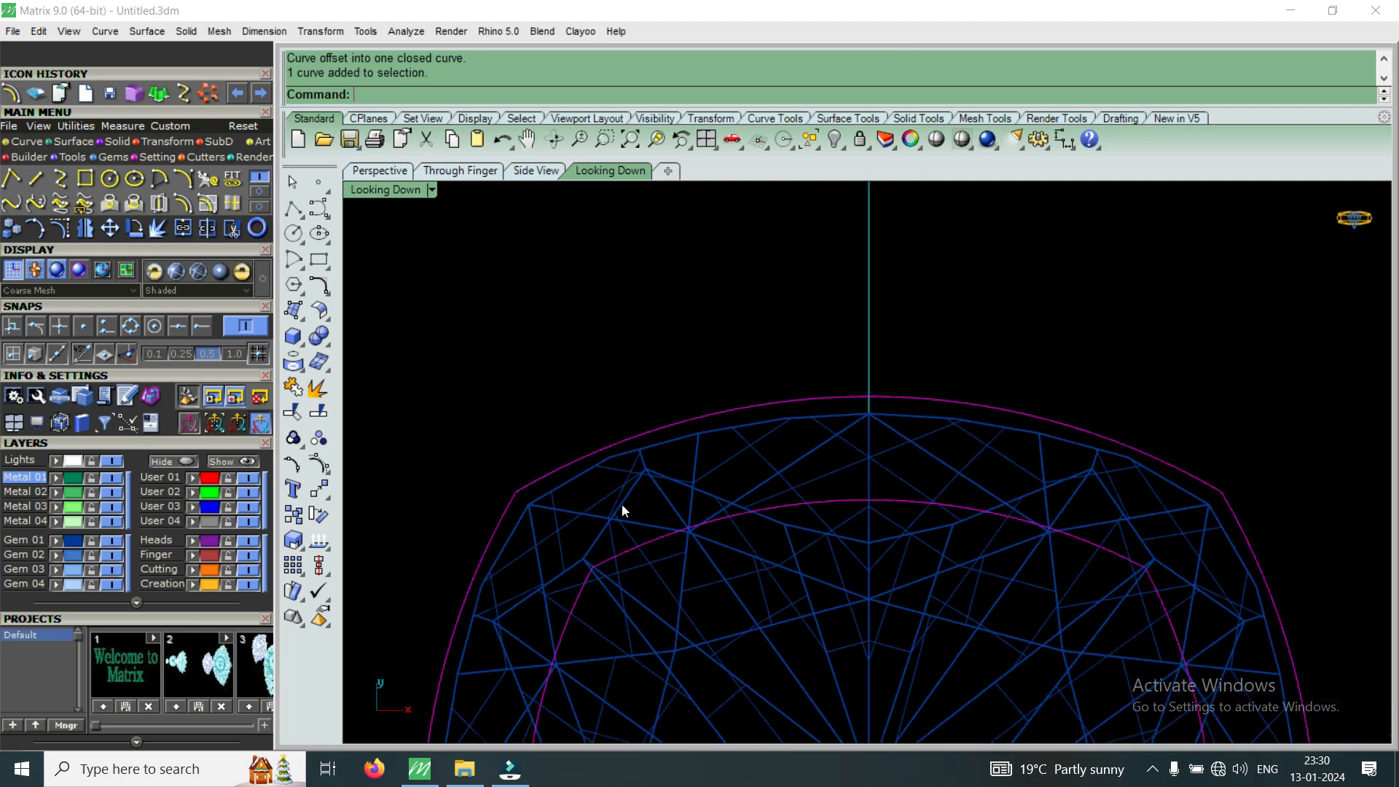
{"action": "double_click", "coordinate": [392, 190]}
{"action": "scroll", "coordinate": [646, 602], "scroll_direction": "up", "scroll_amount": 3}
{"action": "scroll", "coordinate": [646, 603], "scroll_direction": "up", "scroll_amount": 2}
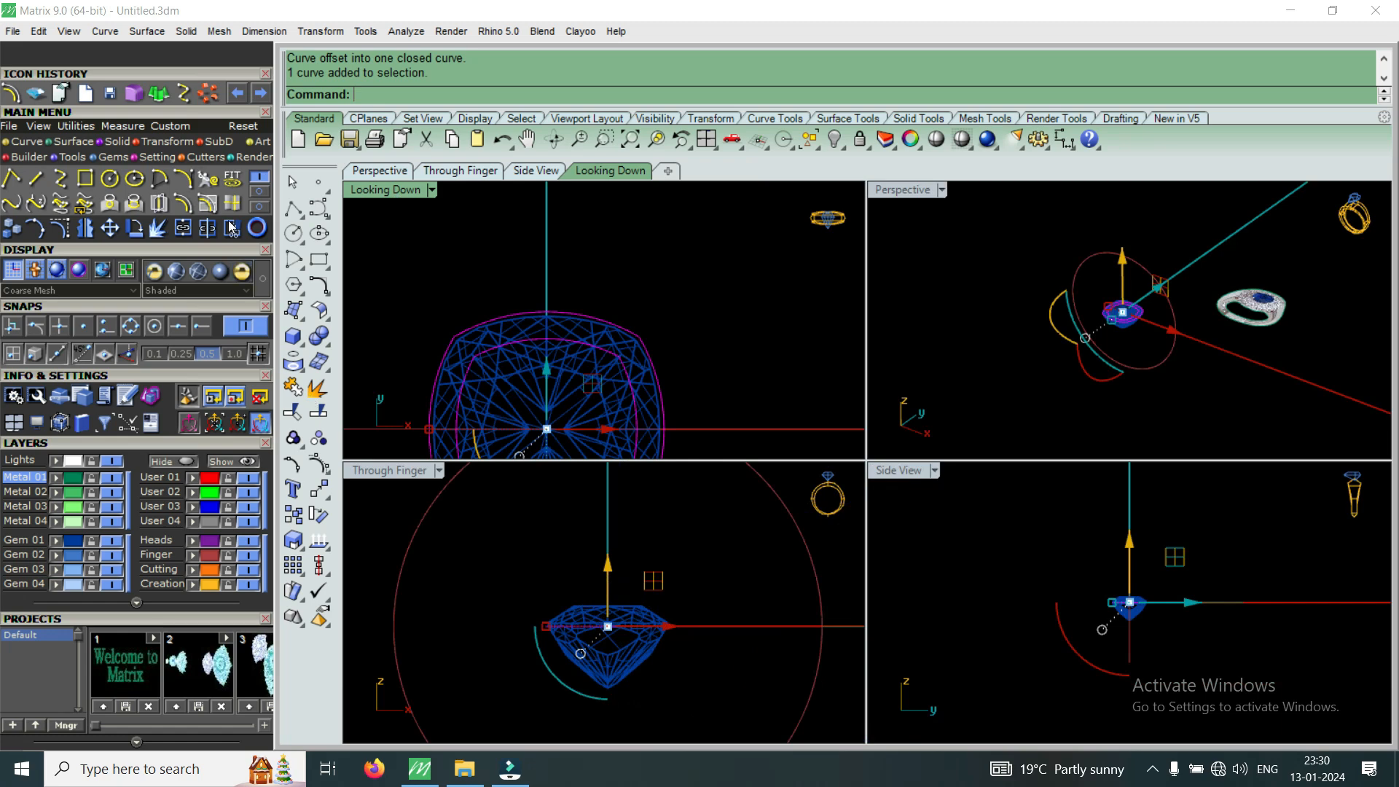
{"action": "left_click", "coordinate": [136, 145]}
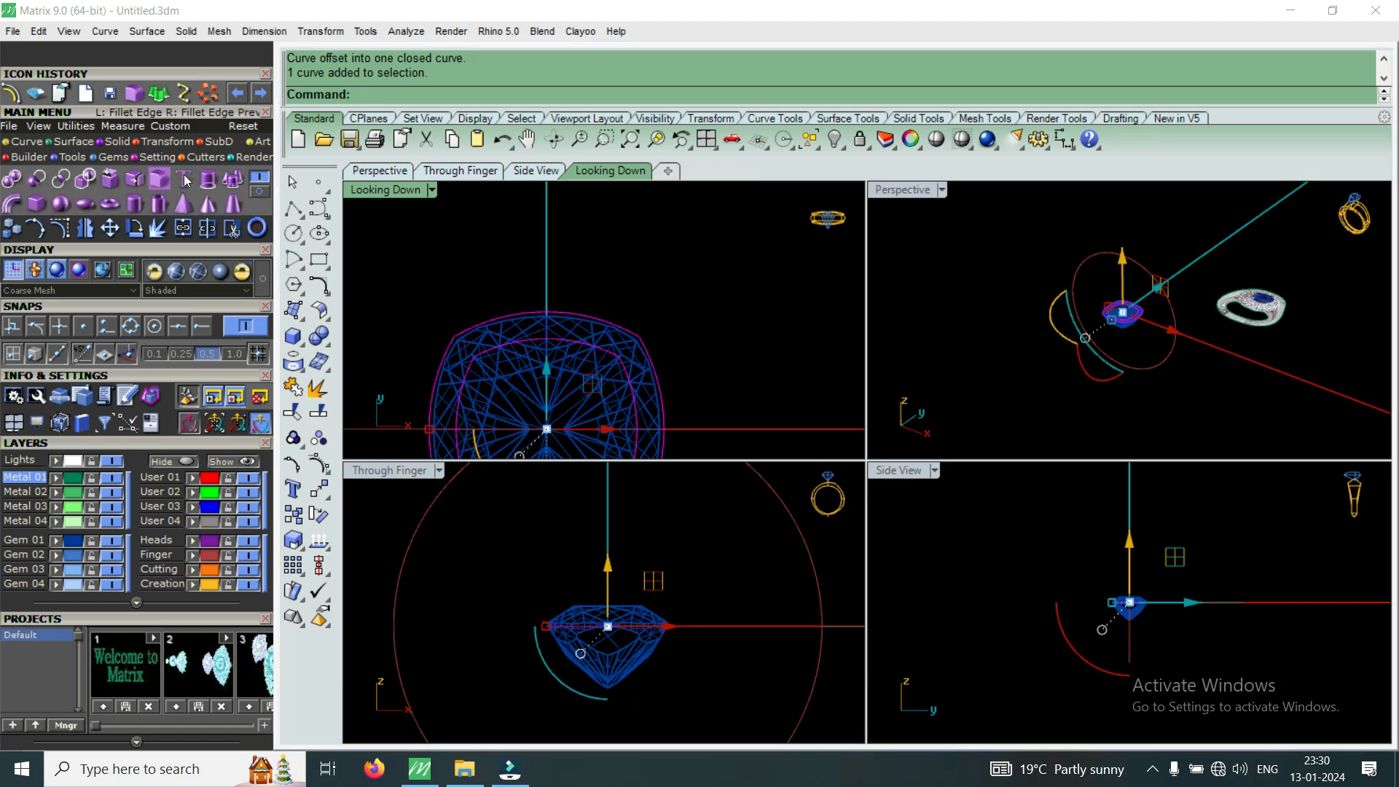
{"action": "left_click", "coordinate": [208, 178]}
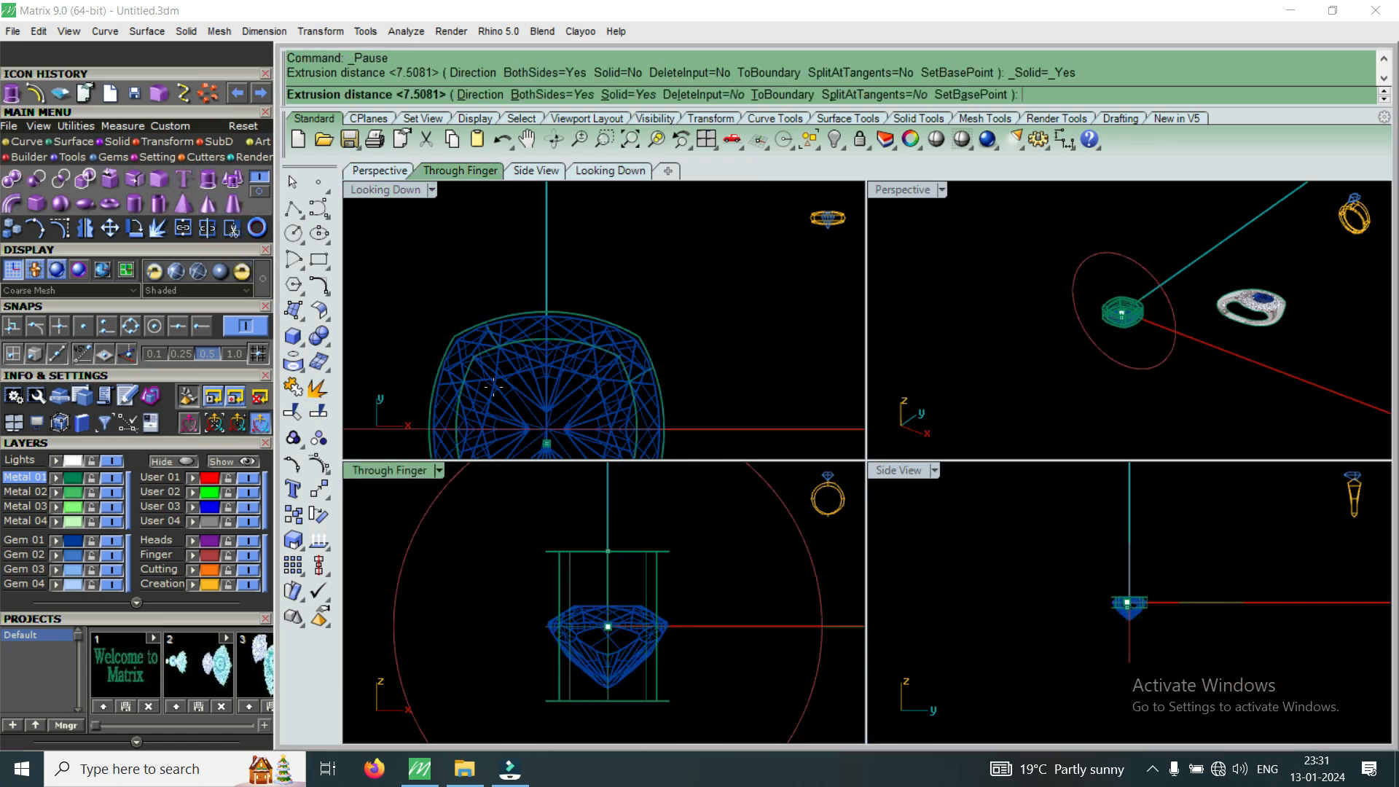
{"action": "left_click", "coordinate": [539, 95]}
{"action": "left_click", "coordinate": [540, 94]}
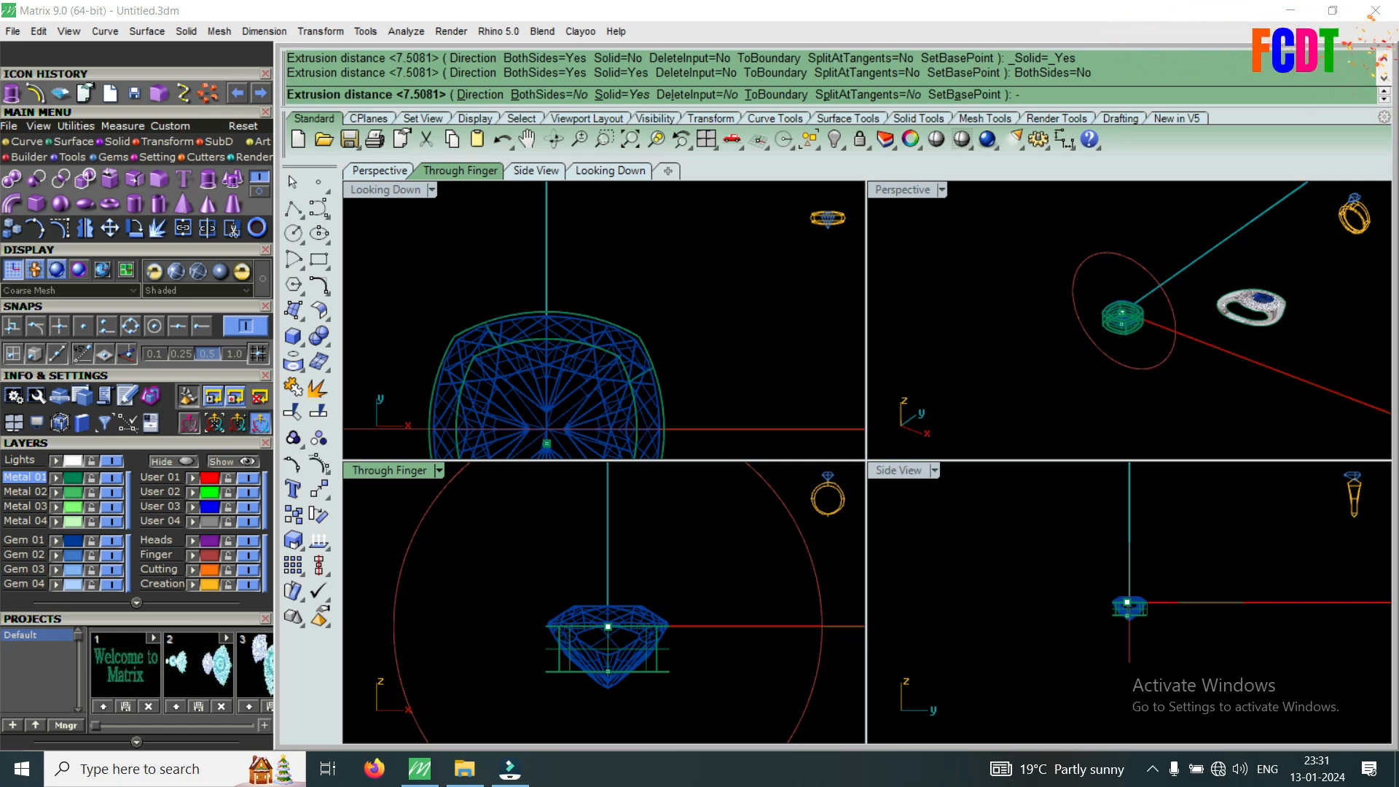
{"action": "type", "text": "-2"}
{"action": "key", "text": "Return"}
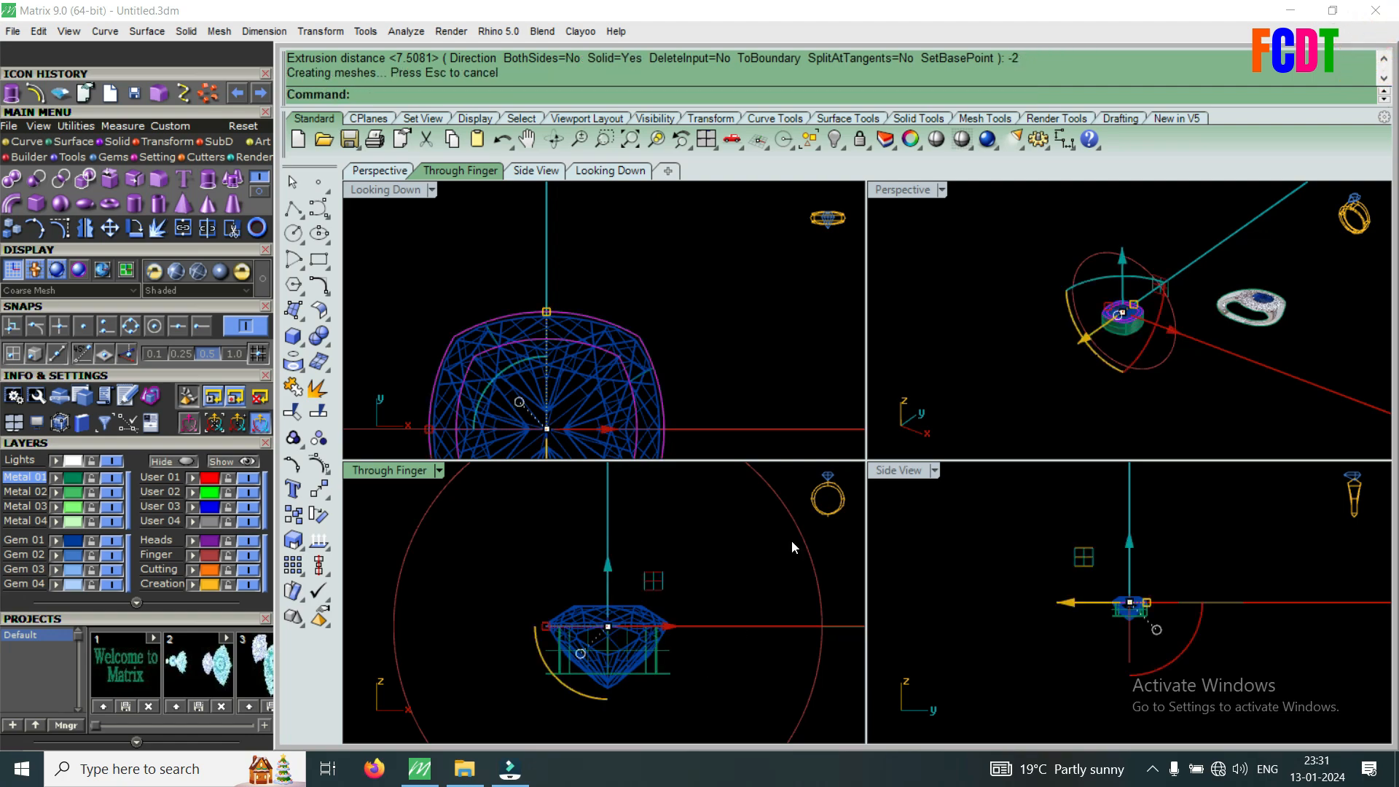
Examine the extruded bezel wall around the cushion gem from several angles in the enlarged Perspective view.
{"action": "double_click", "coordinate": [903, 189]}
{"action": "scroll", "coordinate": [863, 467], "scroll_direction": "up", "scroll_amount": 5}
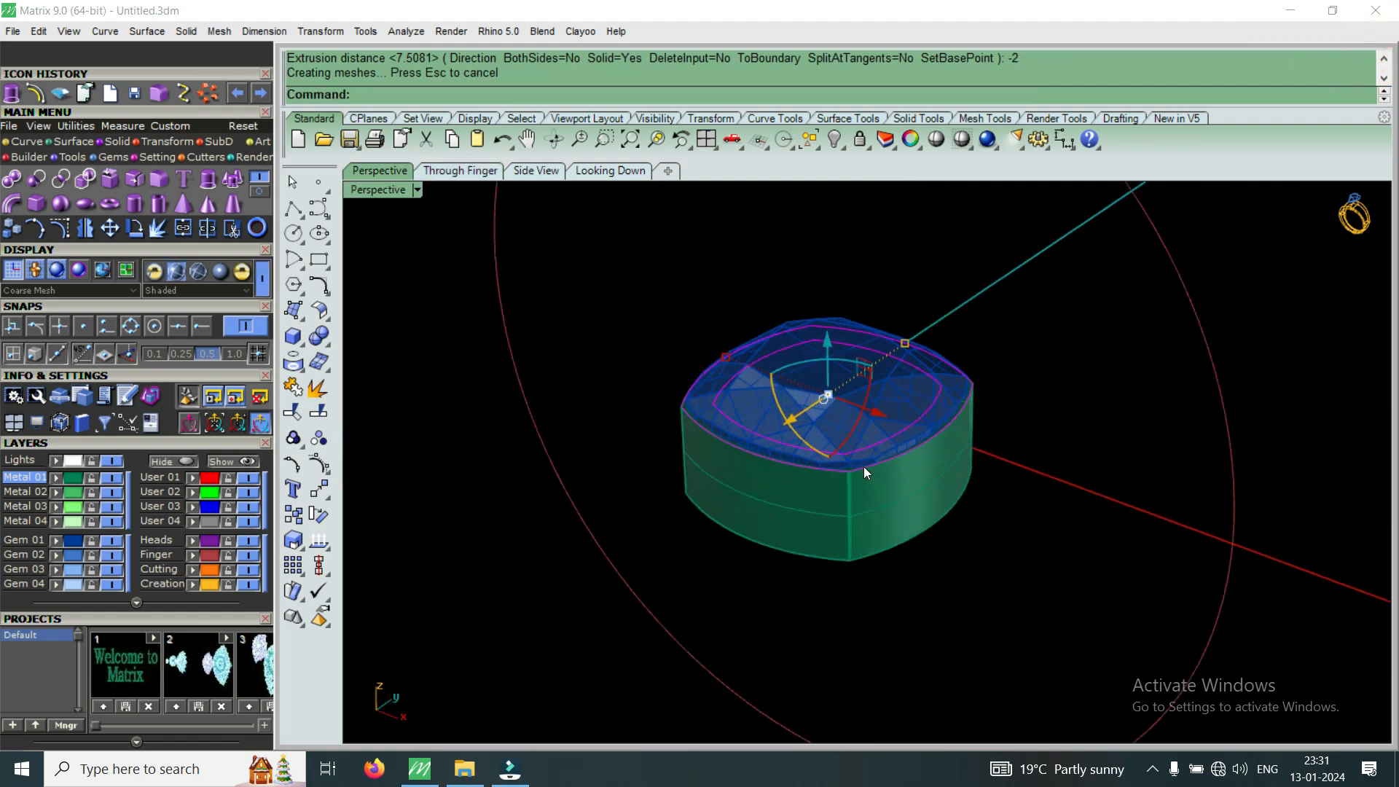
{"action": "scroll", "coordinate": [864, 467], "scroll_direction": "up", "scroll_amount": 2}
{"action": "scroll", "coordinate": [854, 488], "scroll_direction": "up", "scroll_amount": 6}
{"action": "scroll", "coordinate": [803, 488], "scroll_direction": "down", "scroll_amount": 8}
{"action": "key", "text": "Escape"}
{"action": "scroll", "coordinate": [861, 432], "scroll_direction": "down", "scroll_amount": 9}
{"action": "right_click_drag", "start_coordinate": [869, 432], "coordinate": [908, 485]}
{"action": "scroll", "coordinate": [1165, 382], "scroll_direction": "up", "scroll_amount": 6}
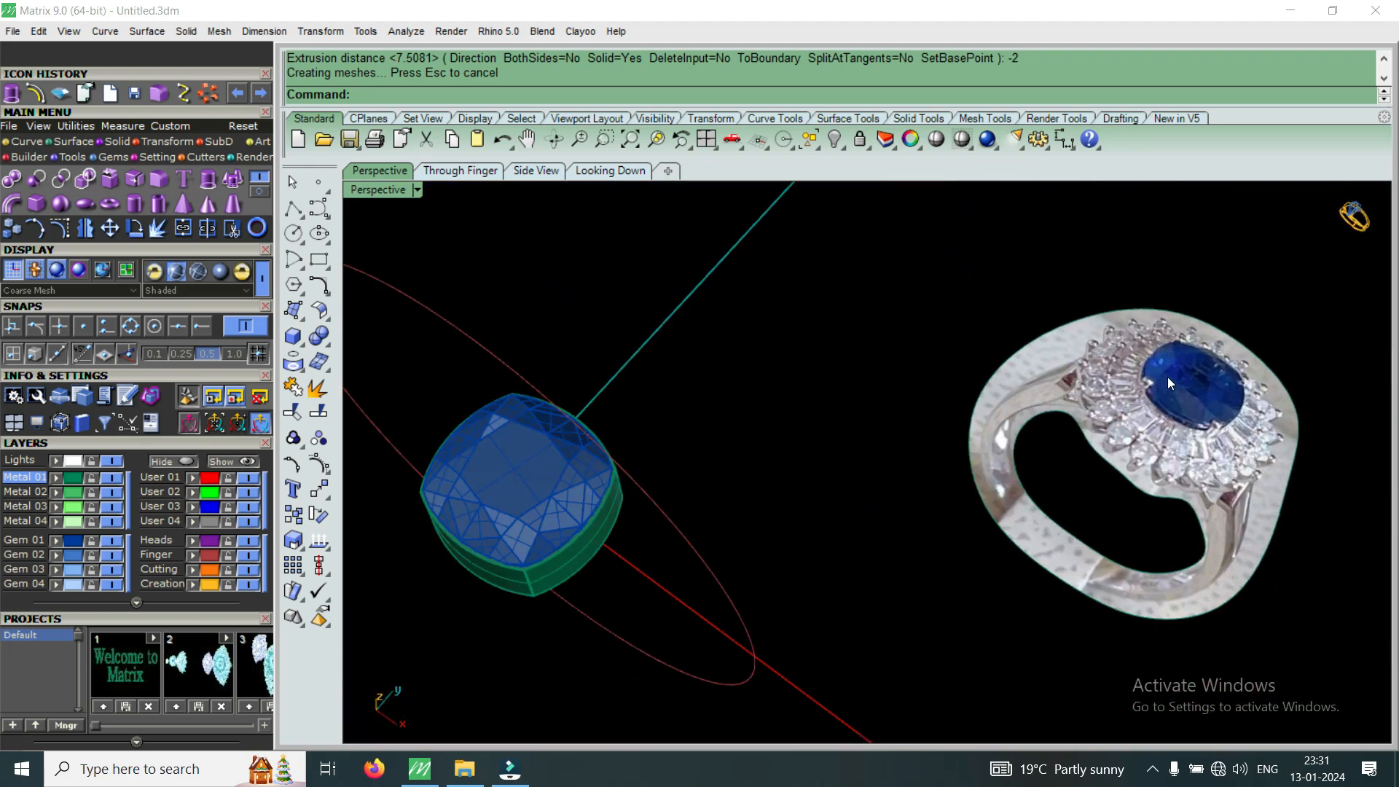
Examine the prongs and baguette stones around the blue centre stone in the reference ring photo.
{"action": "scroll", "coordinate": [1165, 382], "scroll_direction": "up", "scroll_amount": 8}
{"action": "scroll", "coordinate": [965, 430], "scroll_direction": "down", "scroll_amount": 4}
{"action": "right_click_drag", "start_coordinate": [965, 430], "coordinate": [1027, 375]}
{"action": "scroll", "coordinate": [1027, 375], "scroll_direction": "up", "scroll_amount": 8}
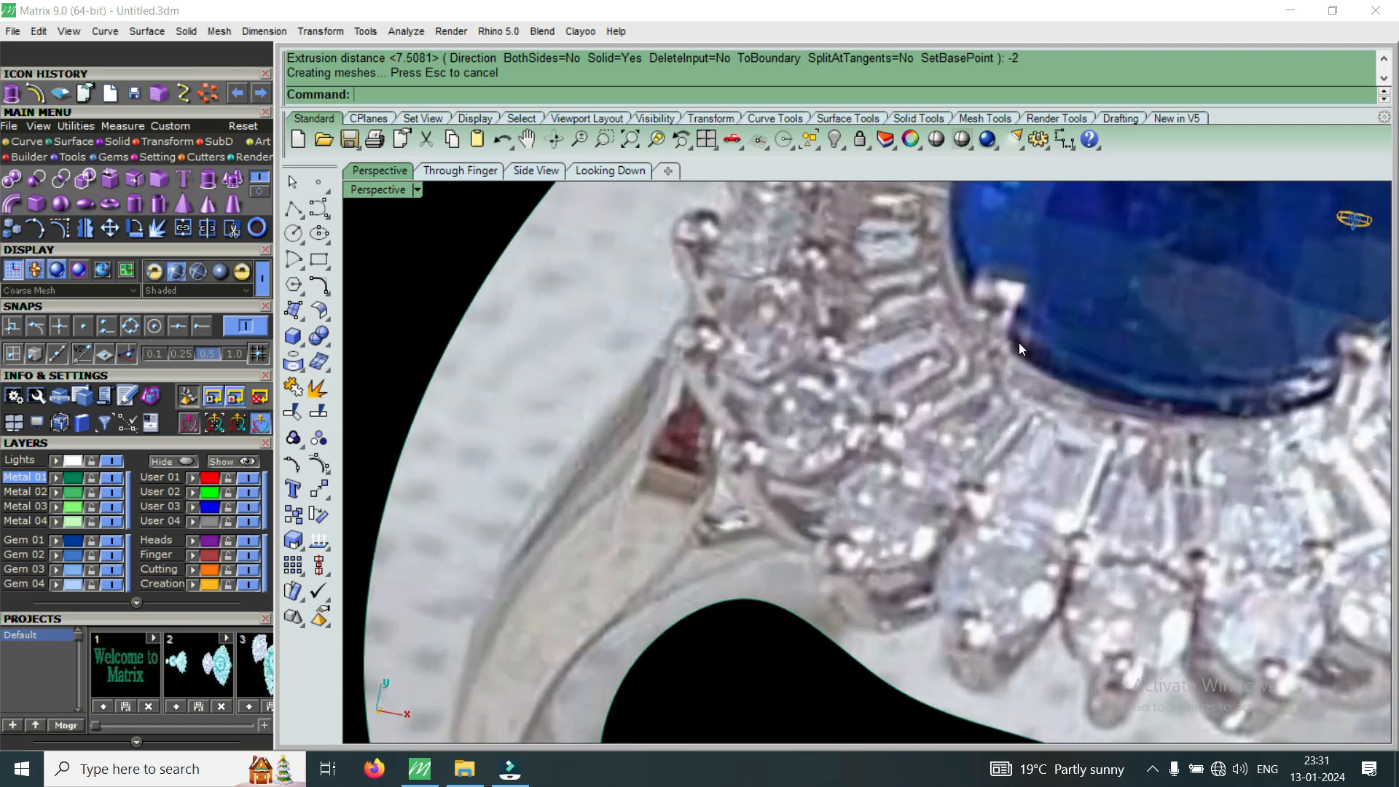
{"action": "scroll", "coordinate": [974, 459], "scroll_direction": "down", "scroll_amount": 6}
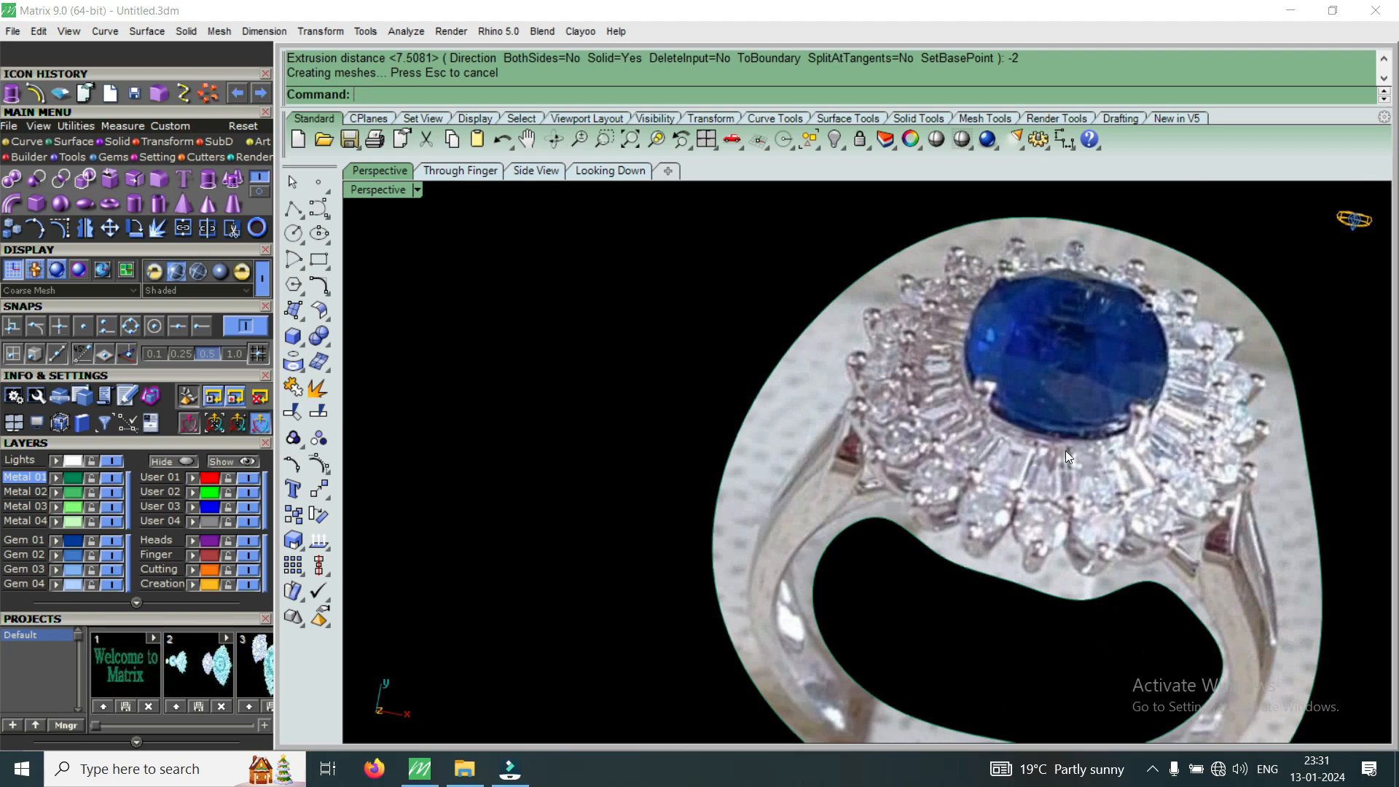
{"action": "scroll", "coordinate": [1078, 450], "scroll_direction": "down", "scroll_amount": 10}
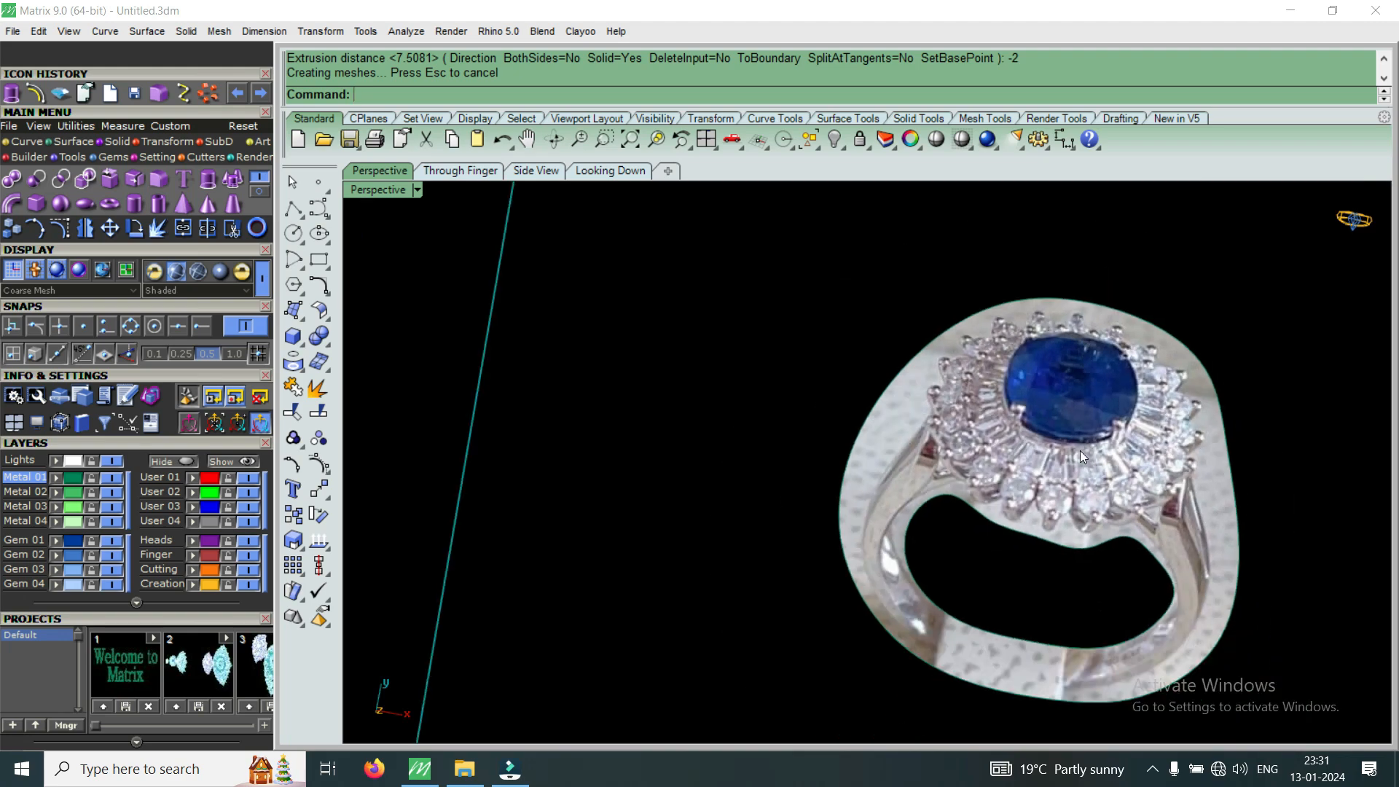
{"action": "scroll", "coordinate": [952, 547], "scroll_direction": "up", "scroll_amount": 8}
Inspect the bezel solid below the gem from the side and at an angle, selecting it to check its shape.
{"action": "right_click_drag", "start_coordinate": [872, 603], "coordinate": [903, 420]}
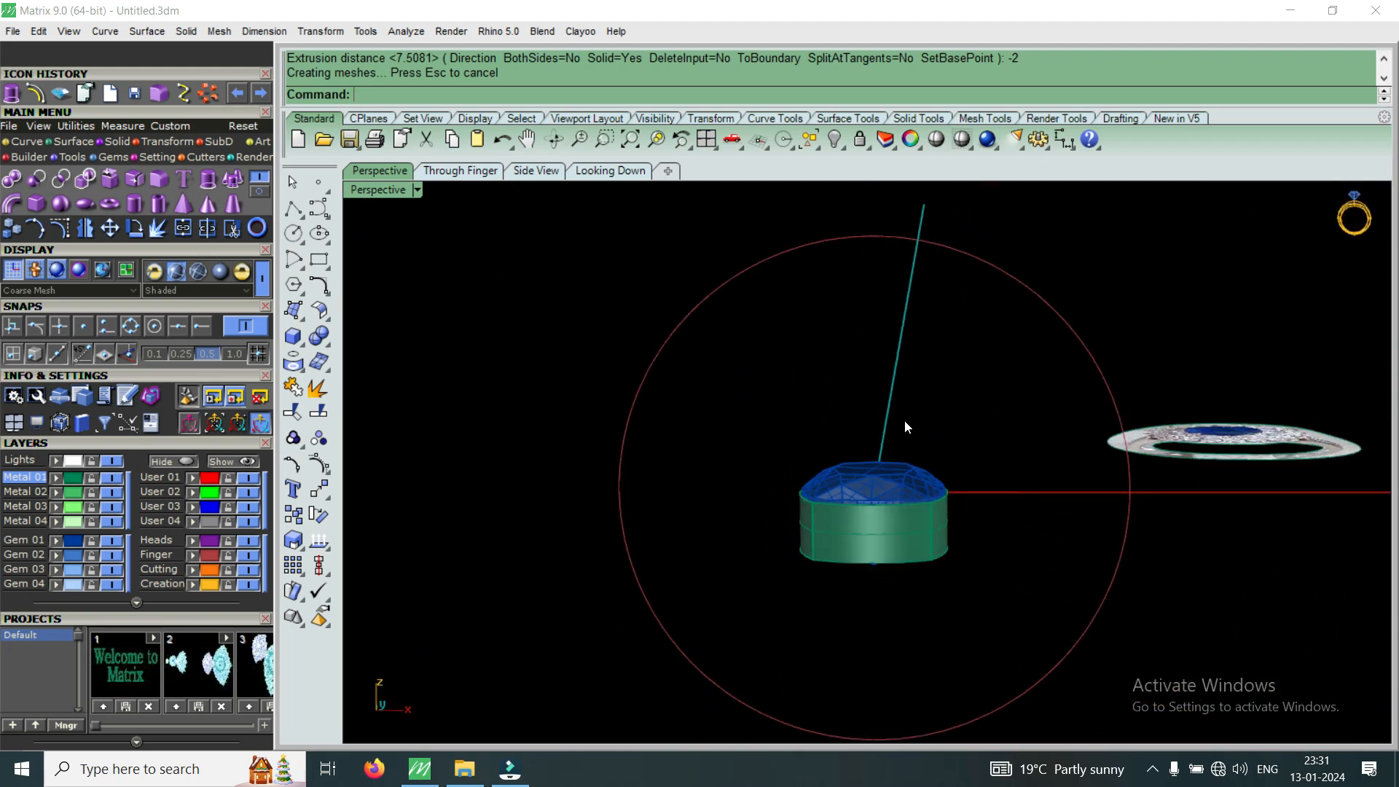
{"action": "scroll", "coordinate": [906, 521], "scroll_direction": "up", "scroll_amount": 4}
{"action": "left_click", "coordinate": [916, 567]}
{"action": "right_click_drag", "start_coordinate": [933, 556], "coordinate": [821, 608]}
{"action": "scroll", "coordinate": [684, 627], "scroll_direction": "up", "scroll_amount": 2}
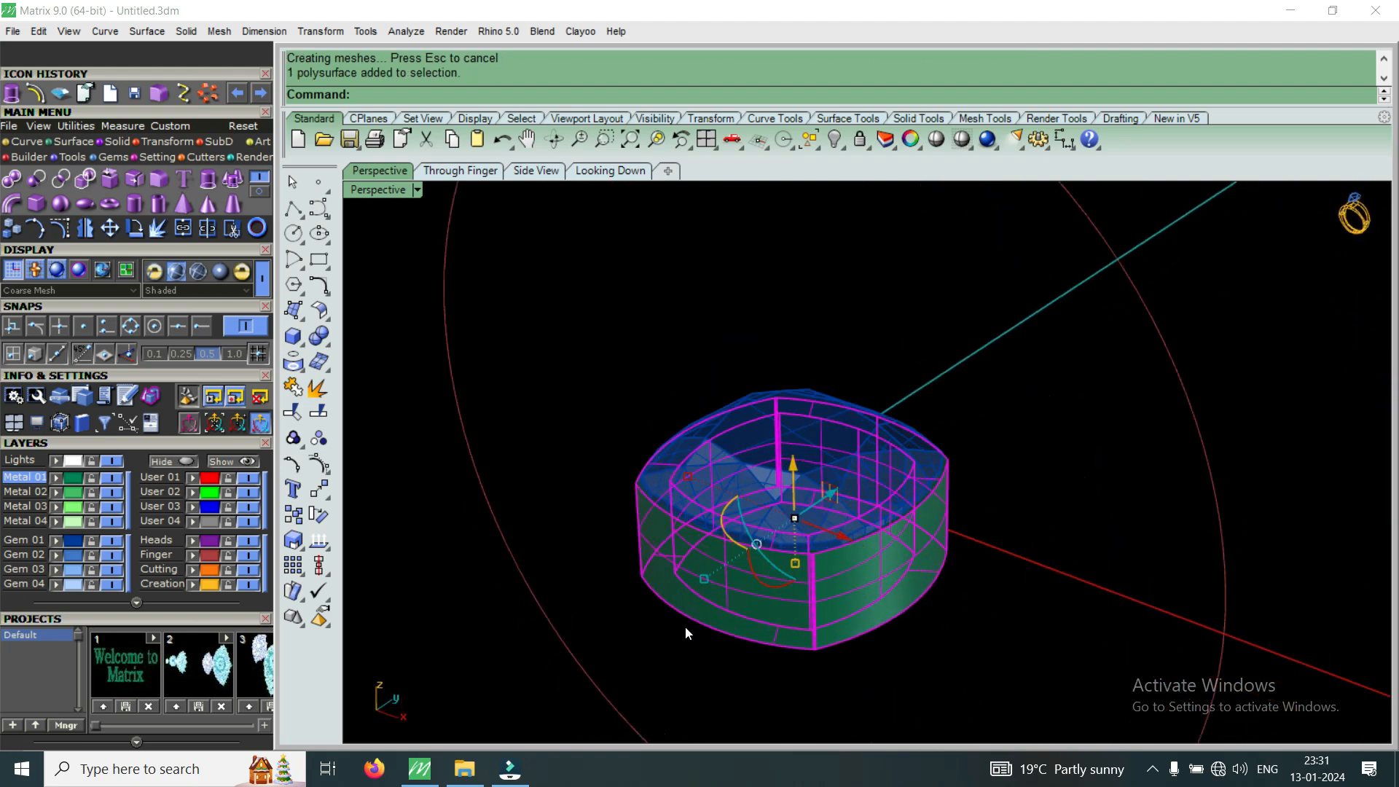
{"action": "right_click_drag", "start_coordinate": [650, 580], "coordinate": [671, 583]}
{"action": "key", "text": "Escape"}
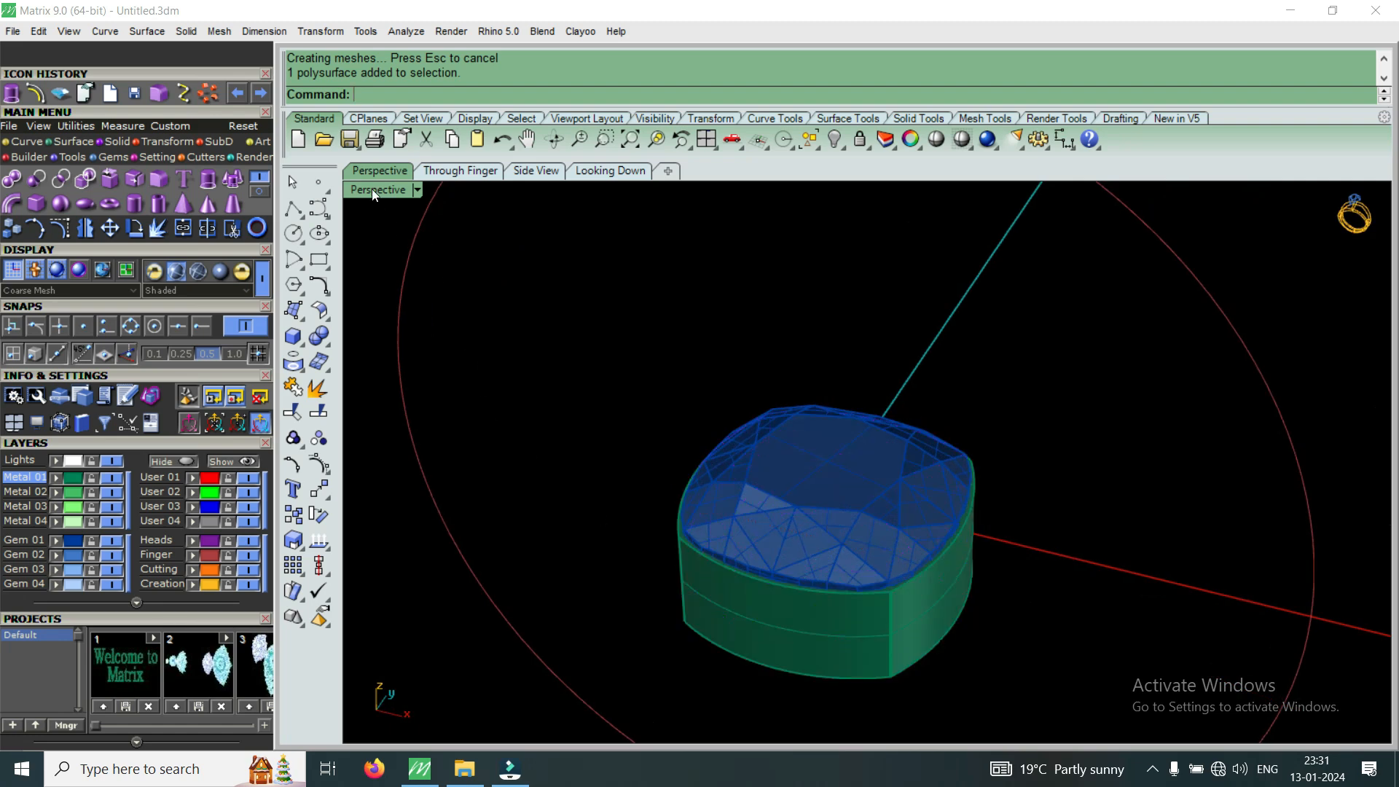
Draw a 0.9 mm diameter circle in the Looking Down view, centred on the lower-left corner of the bezel's outer outline.
{"action": "double_click", "coordinate": [372, 190]}
{"action": "scroll", "coordinate": [625, 312], "scroll_direction": "down", "scroll_amount": 3}
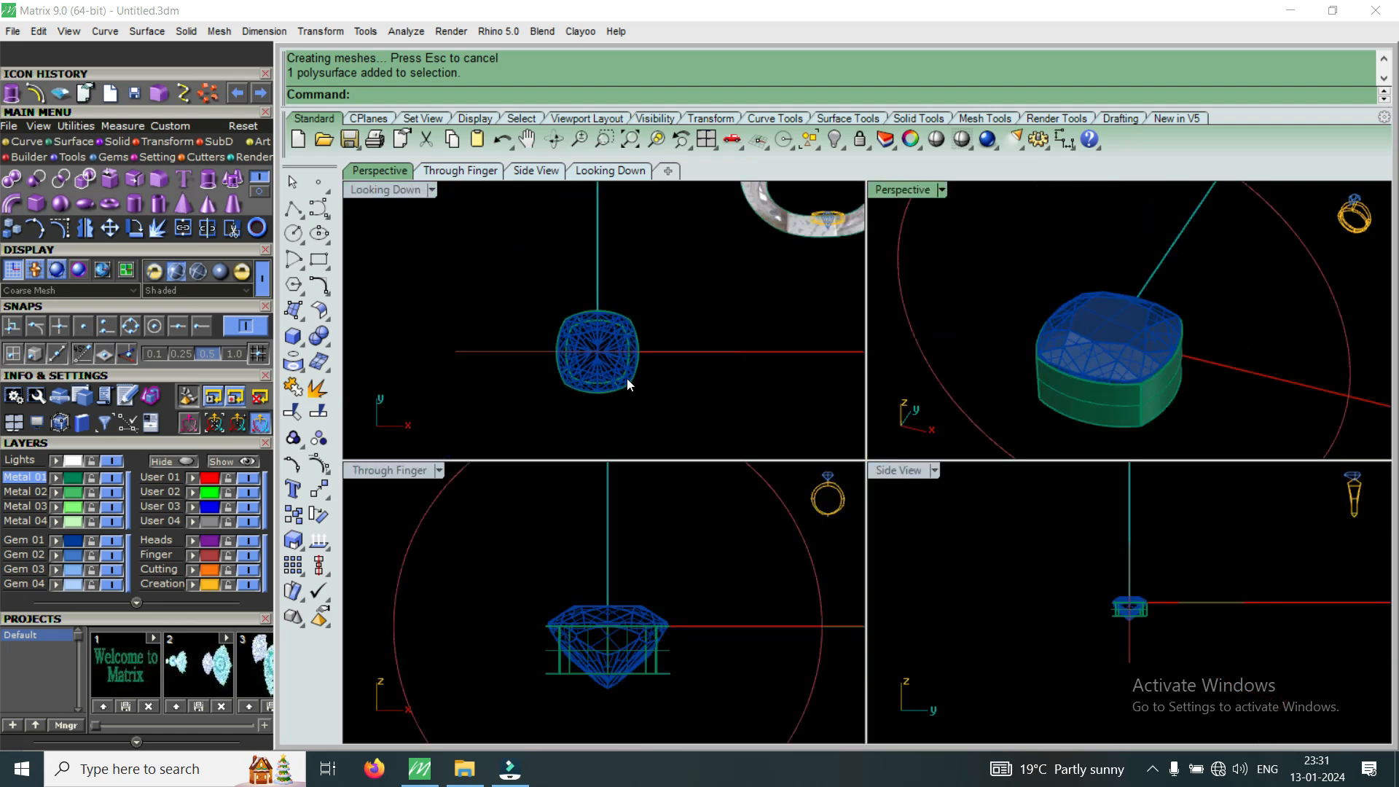
{"action": "scroll", "coordinate": [581, 387], "scroll_direction": "up", "scroll_amount": 5}
{"action": "scroll", "coordinate": [514, 370], "scroll_direction": "up", "scroll_amount": 4}
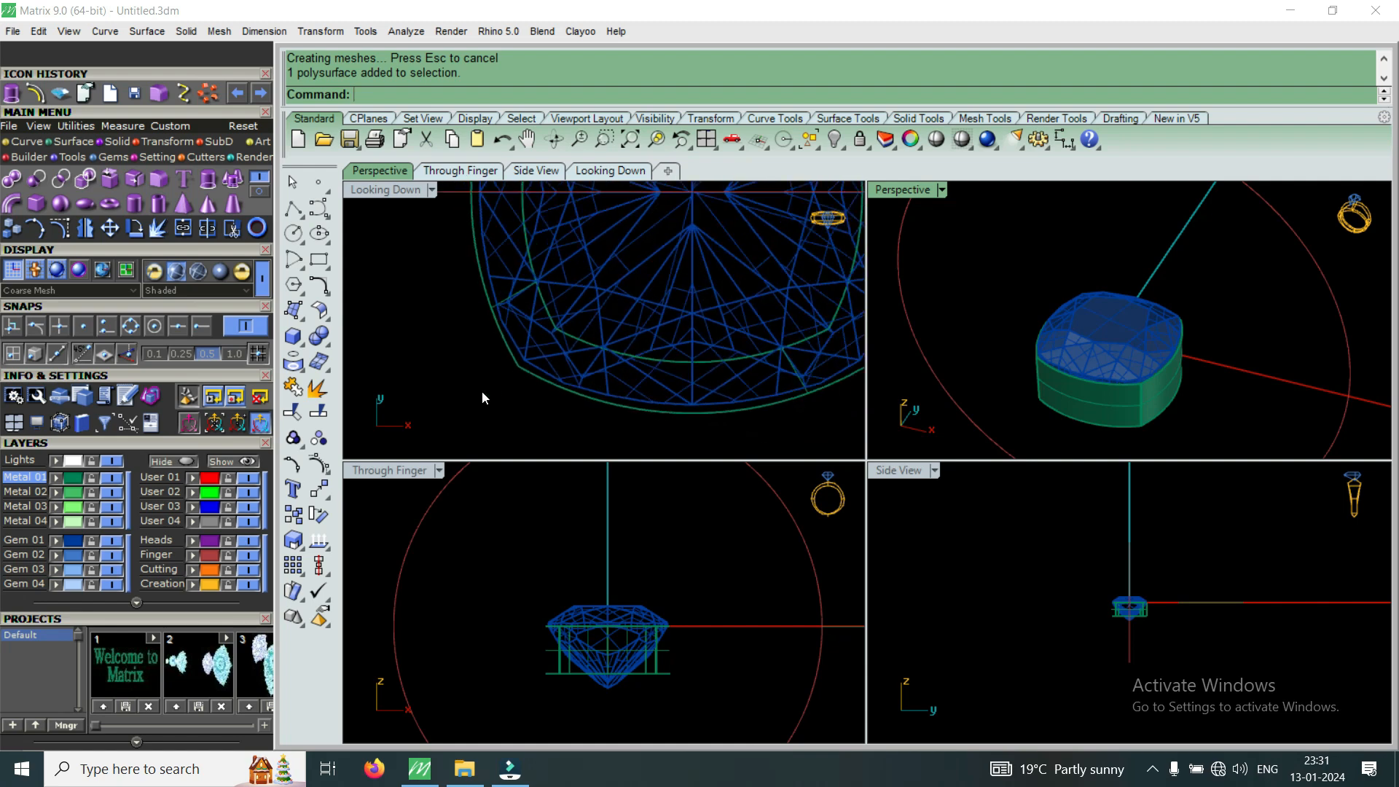
{"action": "left_click", "coordinate": [27, 158]}
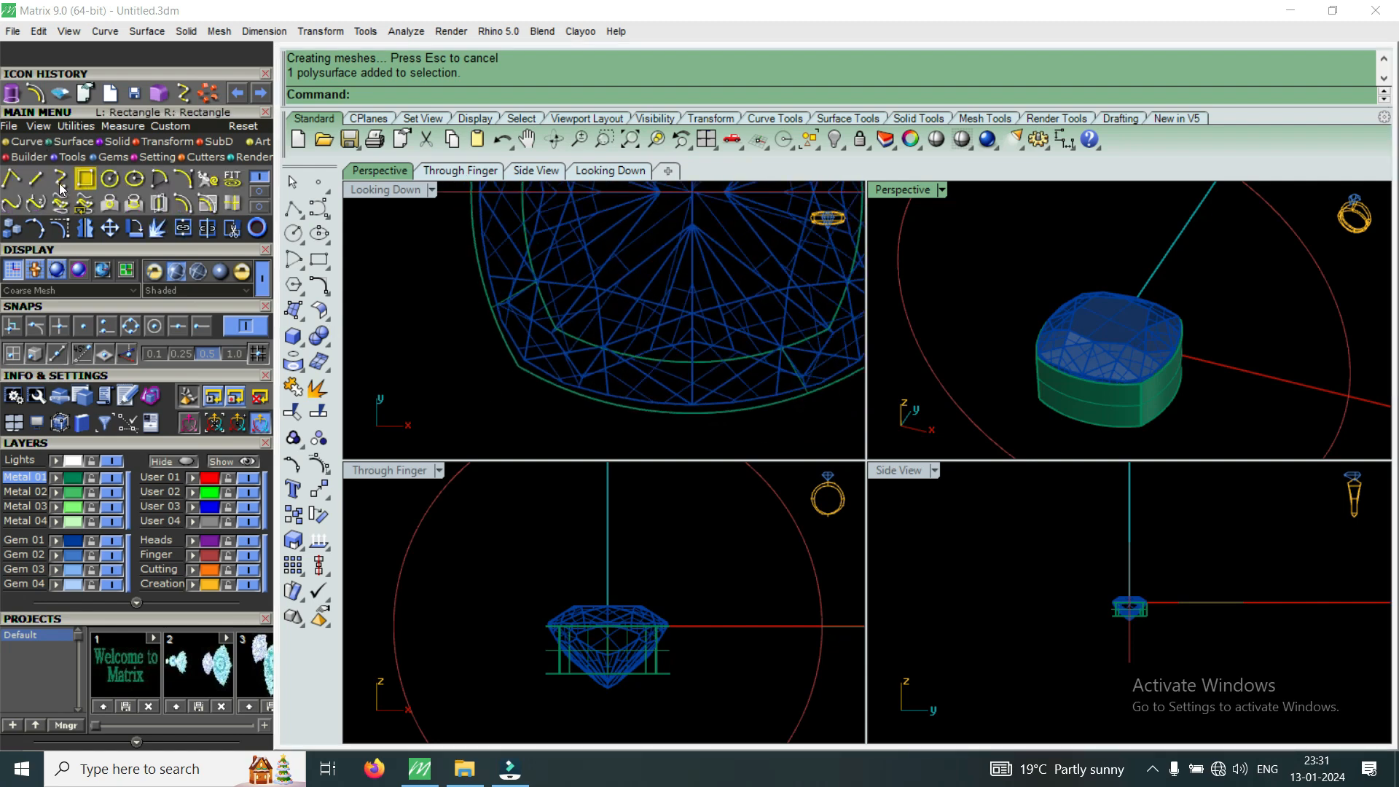
{"action": "left_click", "coordinate": [109, 180]}
{"action": "left_click", "coordinate": [154, 325]}
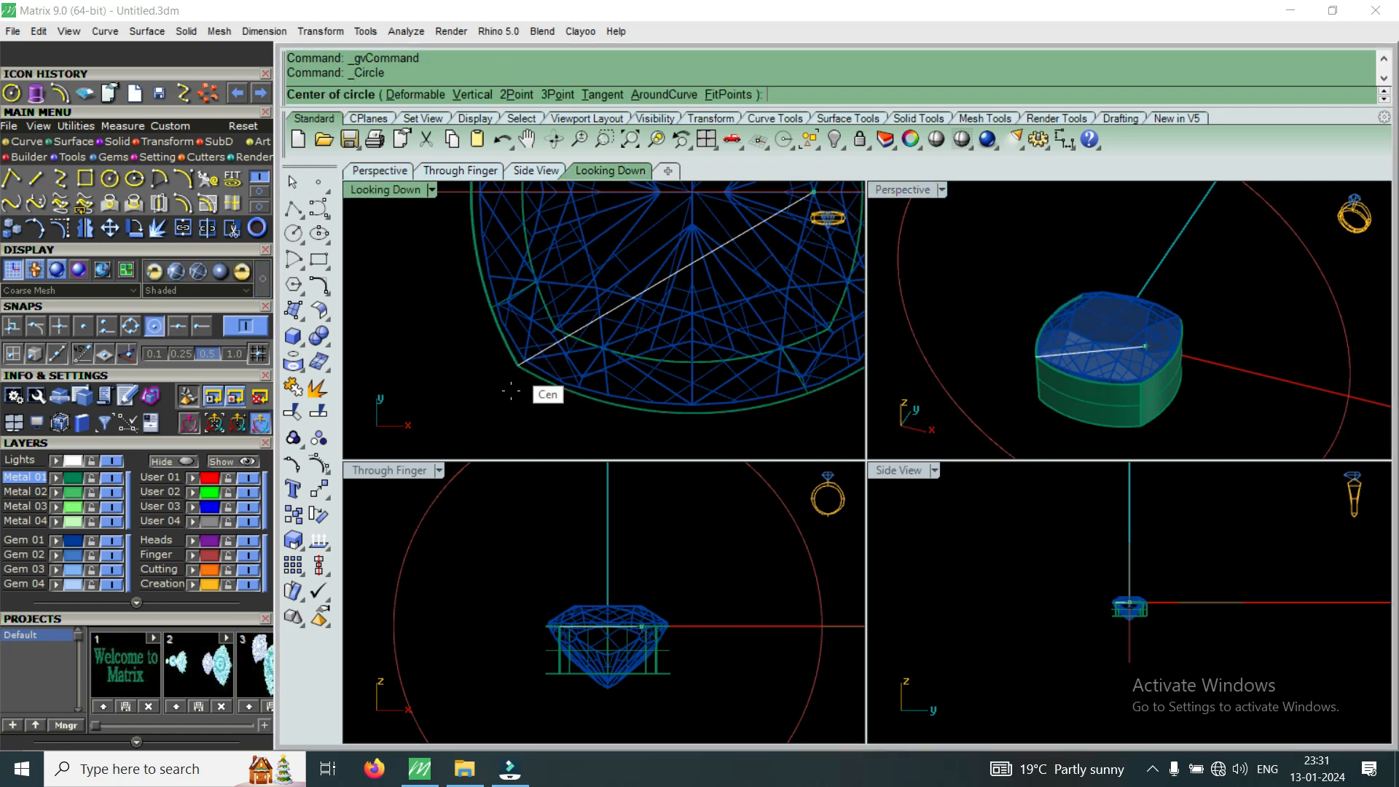
{"action": "left_click", "coordinate": [204, 325]}
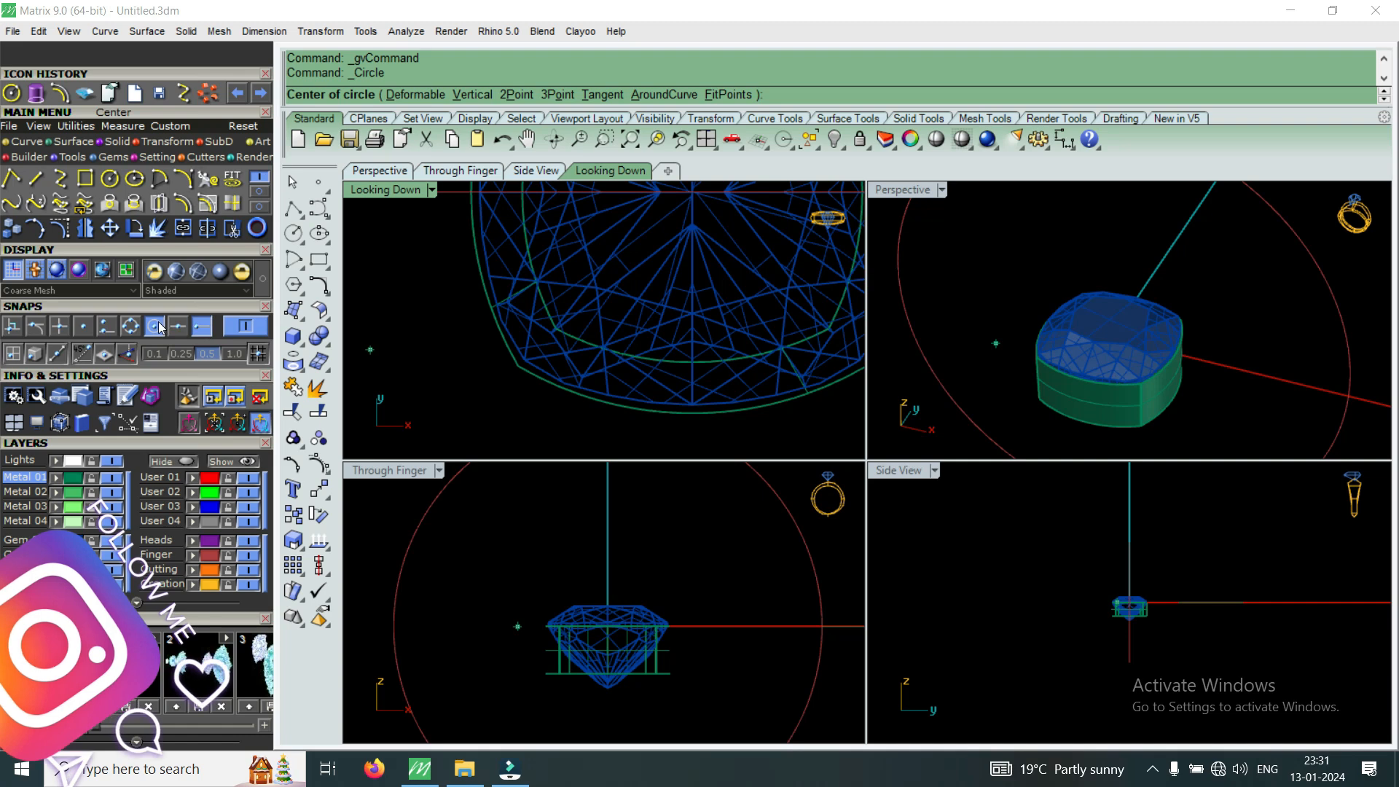
{"action": "left_click", "coordinate": [514, 376]}
{"action": "scroll", "coordinate": [496, 379], "scroll_direction": "up", "scroll_amount": 2}
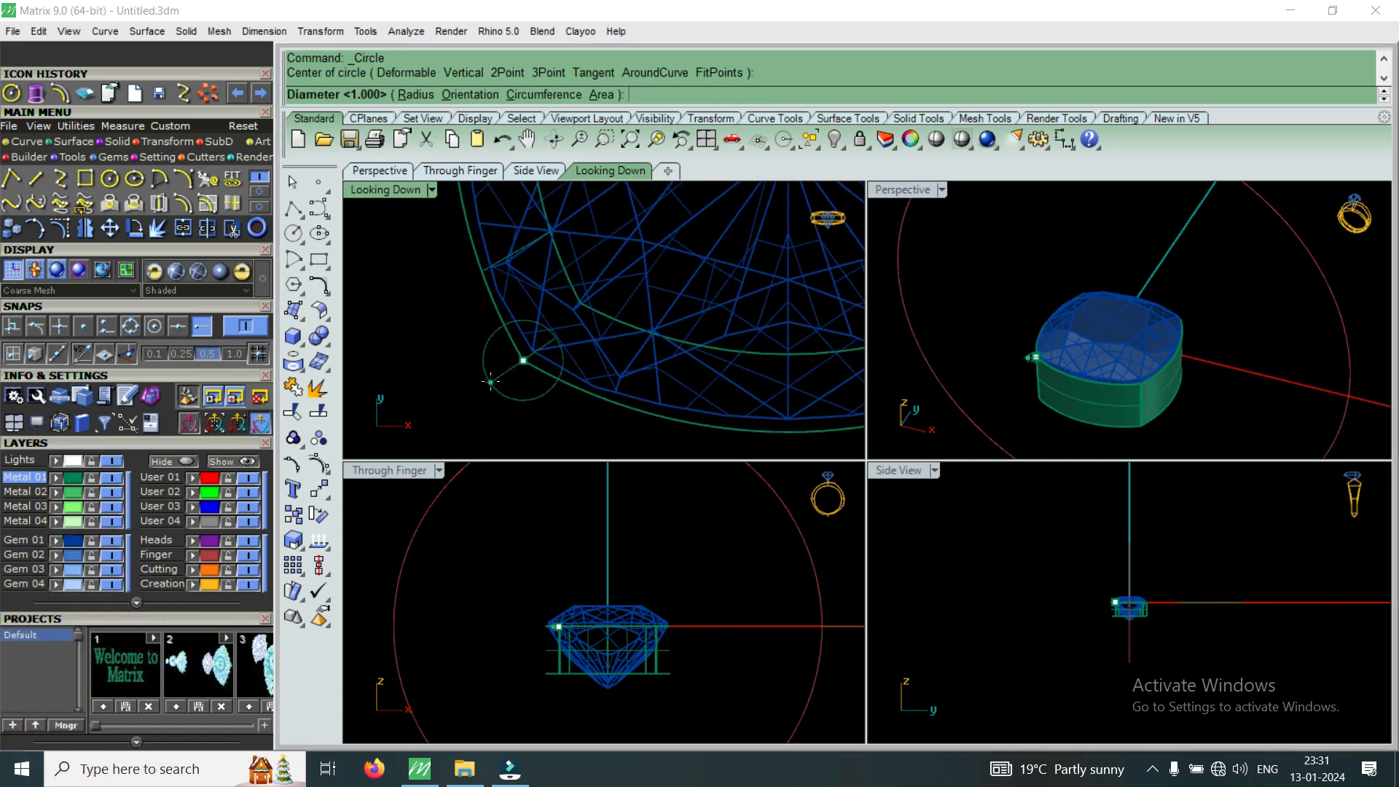
{"action": "type", "text": ".9"}
{"action": "key", "text": "Return"}
{"action": "scroll", "coordinate": [490, 382], "scroll_direction": "down", "scroll_amount": 4}
{"action": "scroll", "coordinate": [495, 373], "scroll_direction": "up", "scroll_amount": 3}
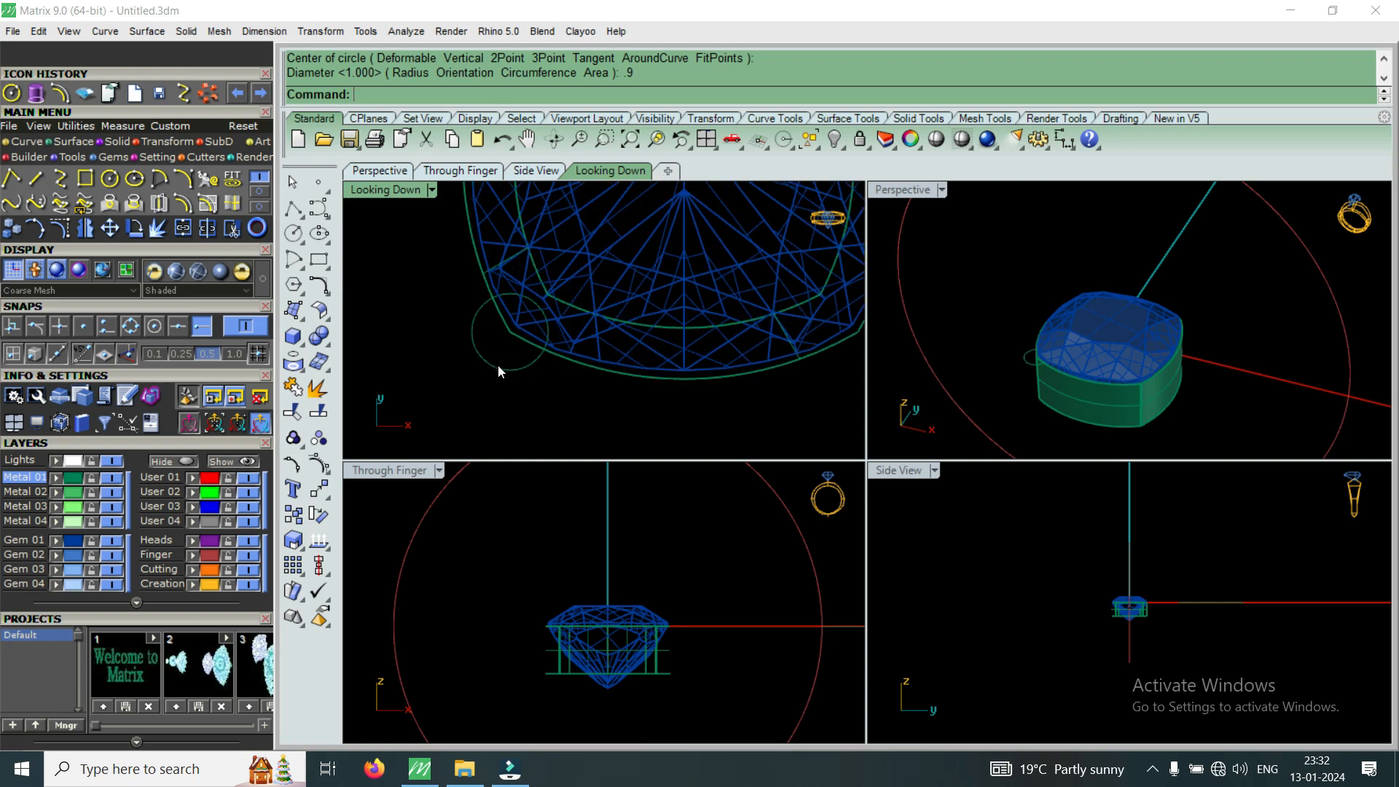
Move the prong circle slightly outward, diagonally away from the bezel corner, in the Looking Down view.
{"action": "left_click", "coordinate": [498, 368]}
{"action": "scroll", "coordinate": [504, 343], "scroll_direction": "up", "scroll_amount": 3}
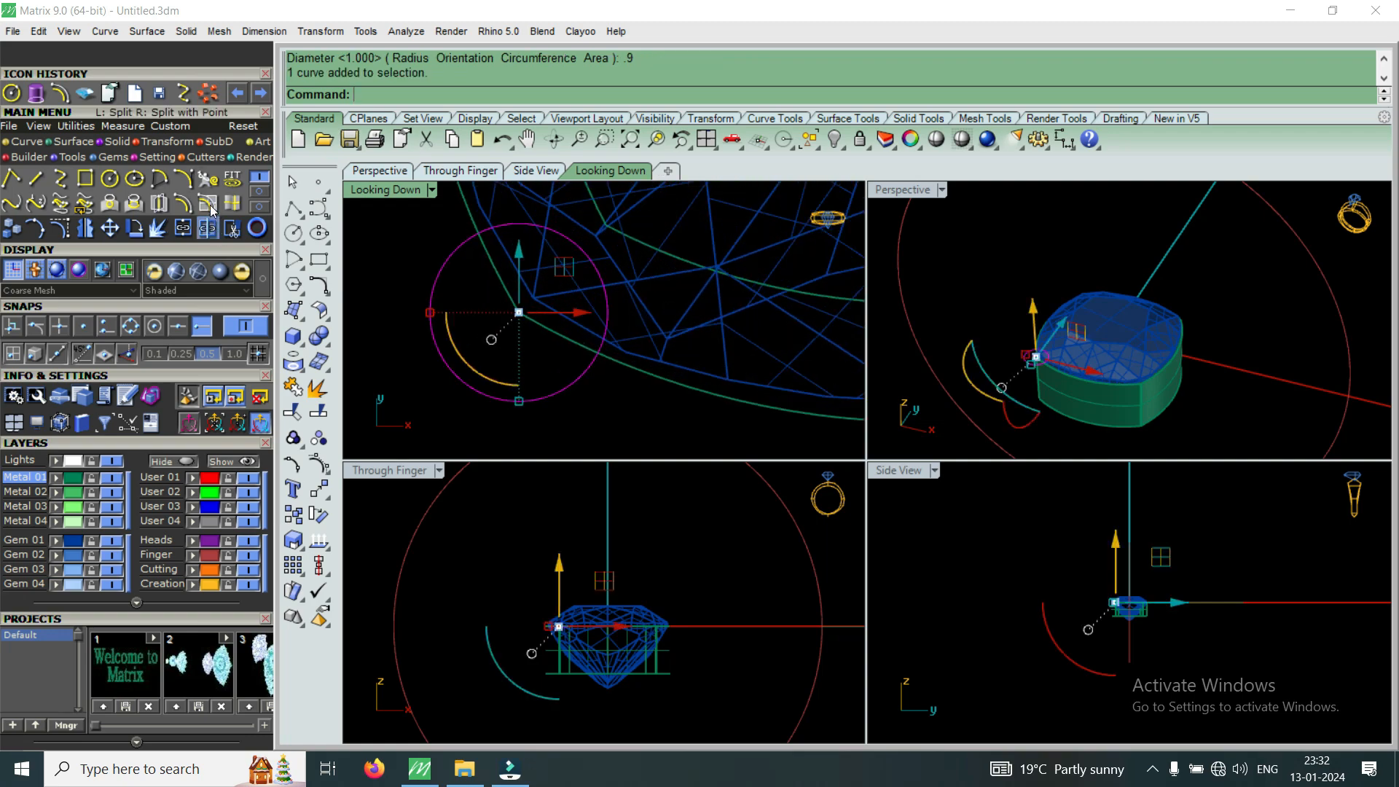
{"action": "double_click", "coordinate": [379, 191]}
{"action": "scroll", "coordinate": [624, 449], "scroll_direction": "down", "scroll_amount": 2}
{"action": "scroll", "coordinate": [624, 456], "scroll_direction": "up", "scroll_amount": 2}
{"action": "left_click", "coordinate": [110, 229]}
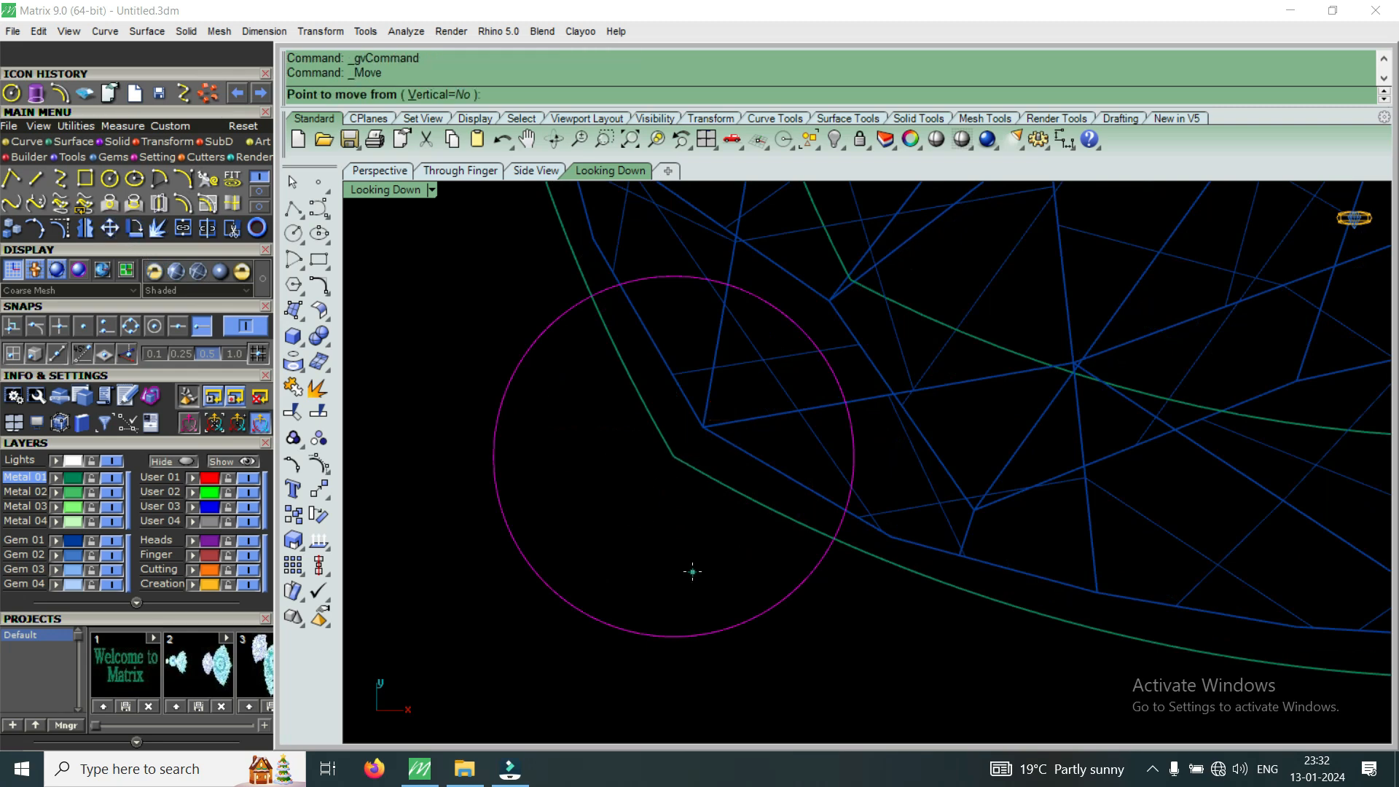
{"action": "left_click", "coordinate": [647, 542]}
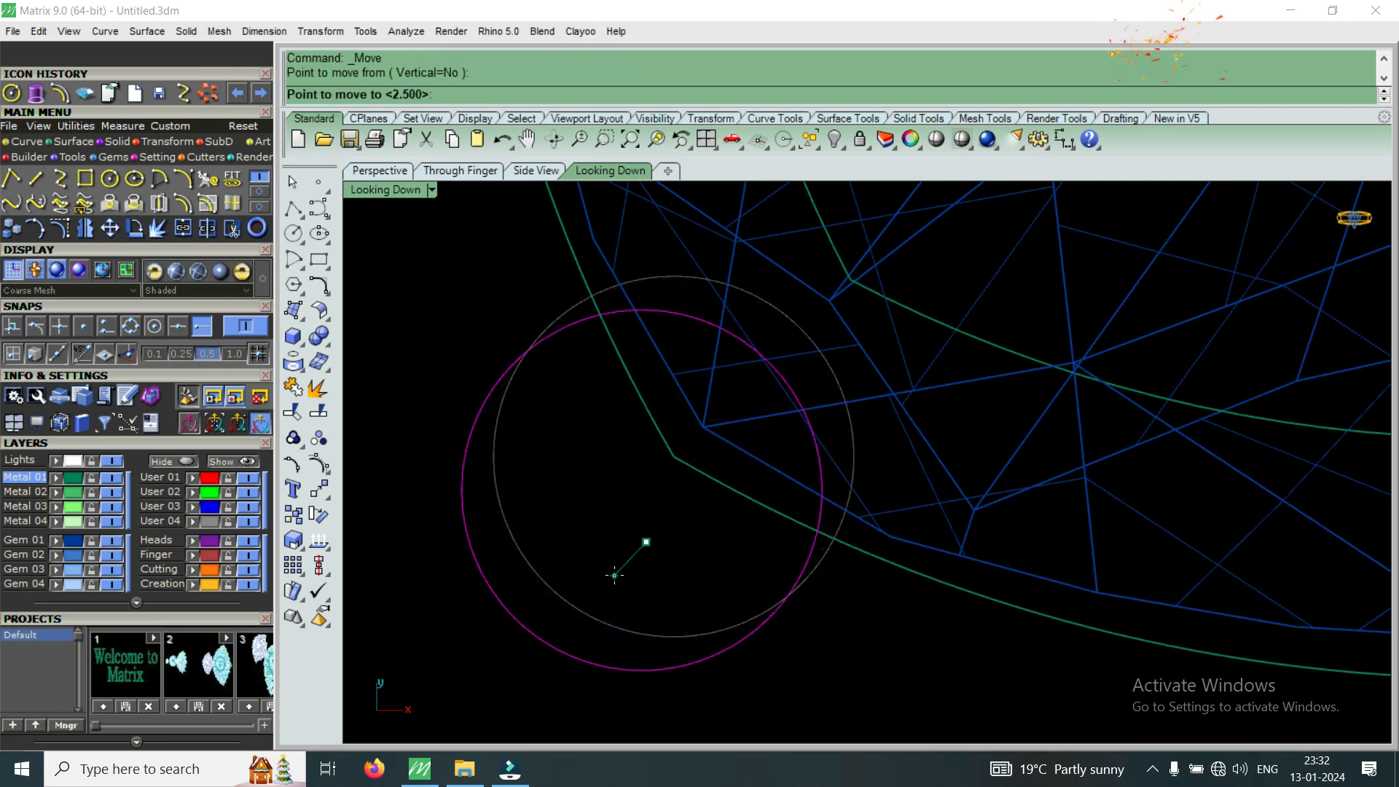
{"action": "left_click", "coordinate": [614, 580]}
{"action": "scroll", "coordinate": [671, 470], "scroll_direction": "down", "scroll_amount": 5}
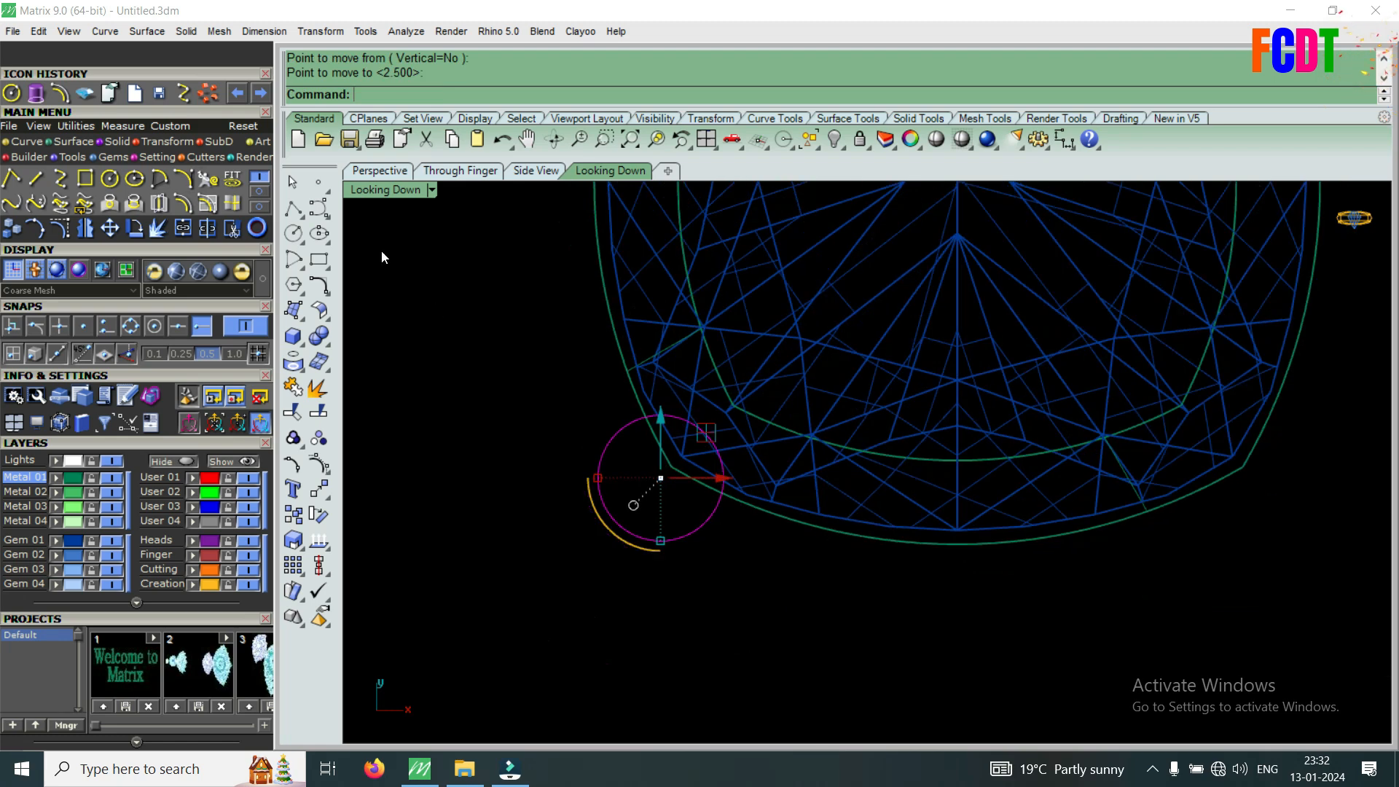
Move the prong circle straight down 2 mm in the Side View, level with the bezel's underside.
{"action": "double_click", "coordinate": [387, 189]}
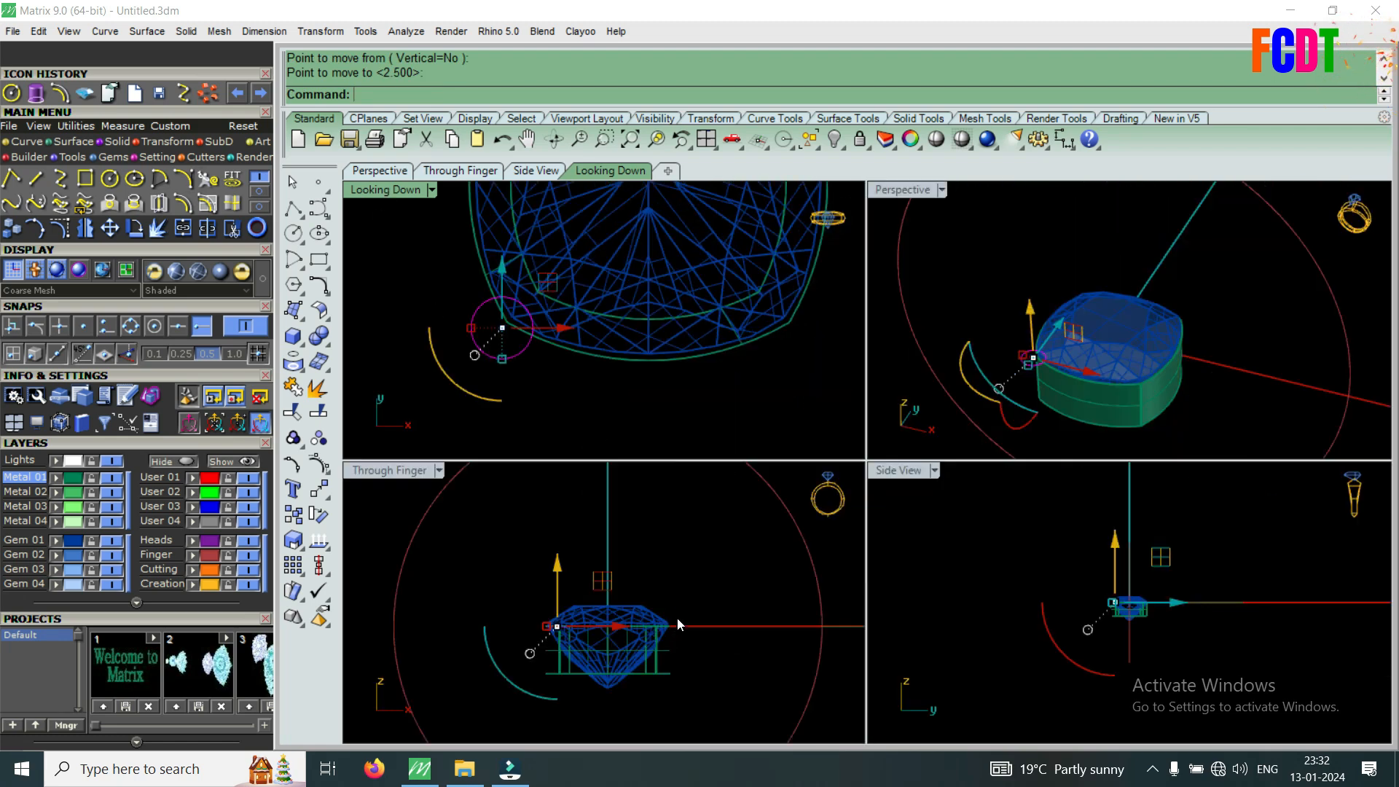
{"action": "scroll", "coordinate": [678, 625], "scroll_direction": "down", "scroll_amount": 3}
{"action": "scroll", "coordinate": [1130, 627], "scroll_direction": "up", "scroll_amount": 4}
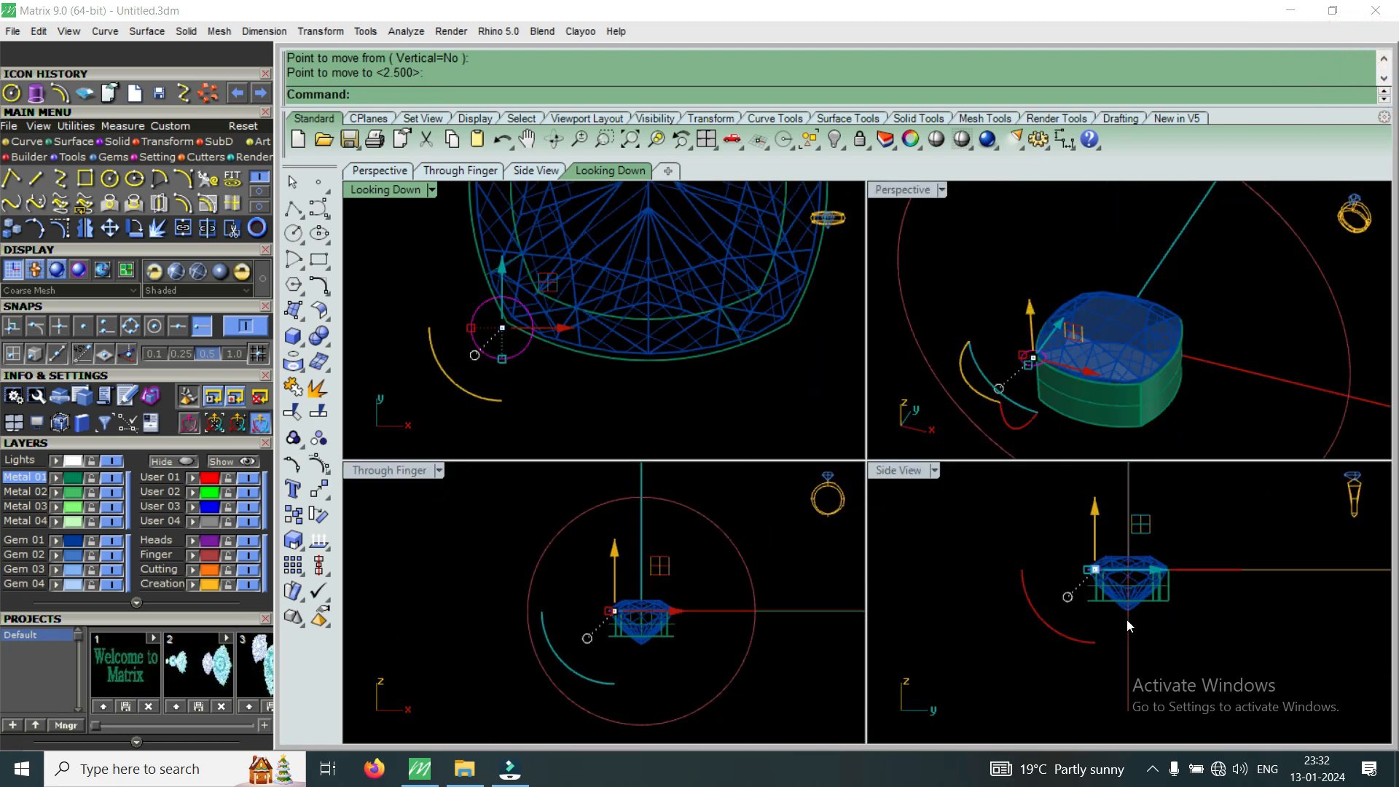
{"action": "left_click", "coordinate": [109, 228]}
{"action": "scroll", "coordinate": [1006, 602], "scroll_direction": "up", "scroll_amount": 2}
{"action": "left_click", "coordinate": [1053, 629]}
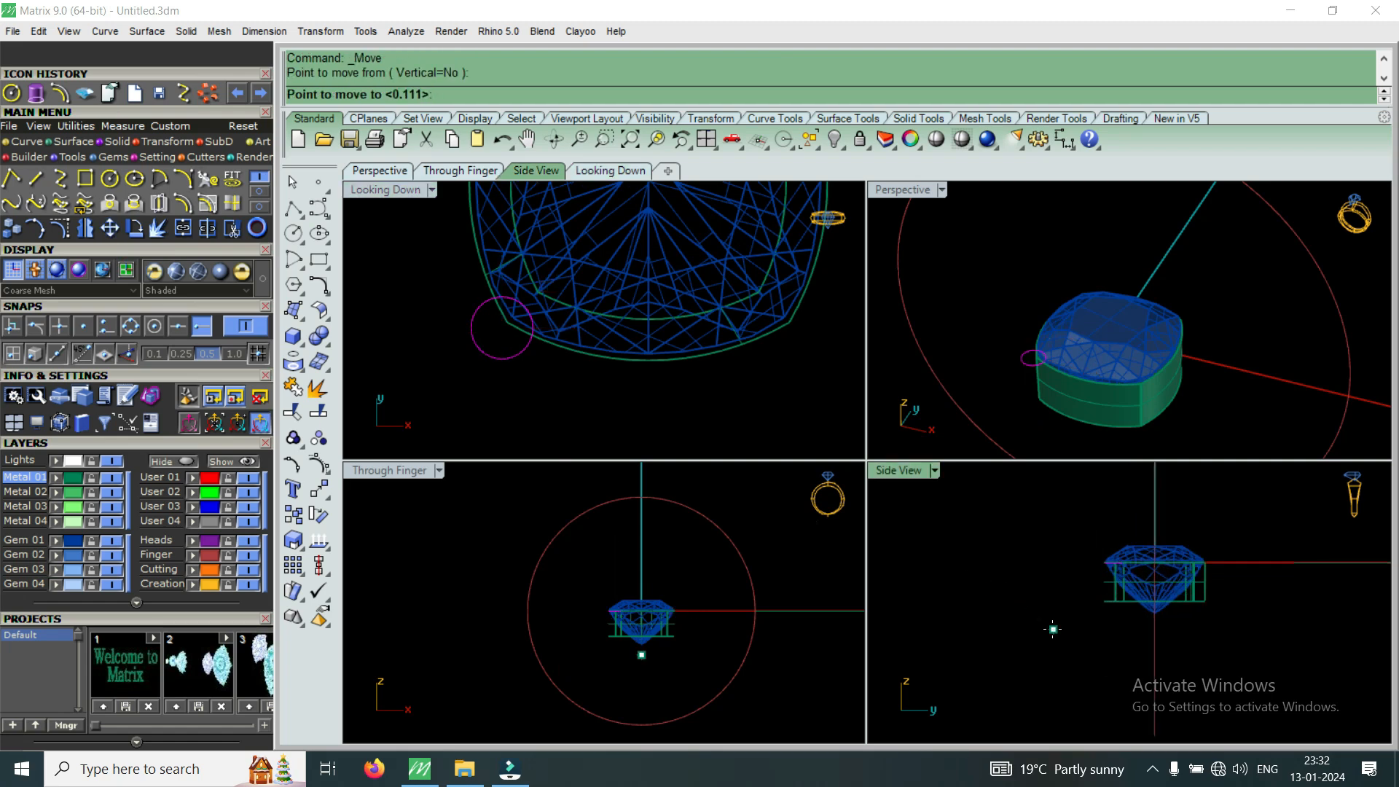
{"action": "type", "text": "-2"}
{"action": "key", "text": "Return"}
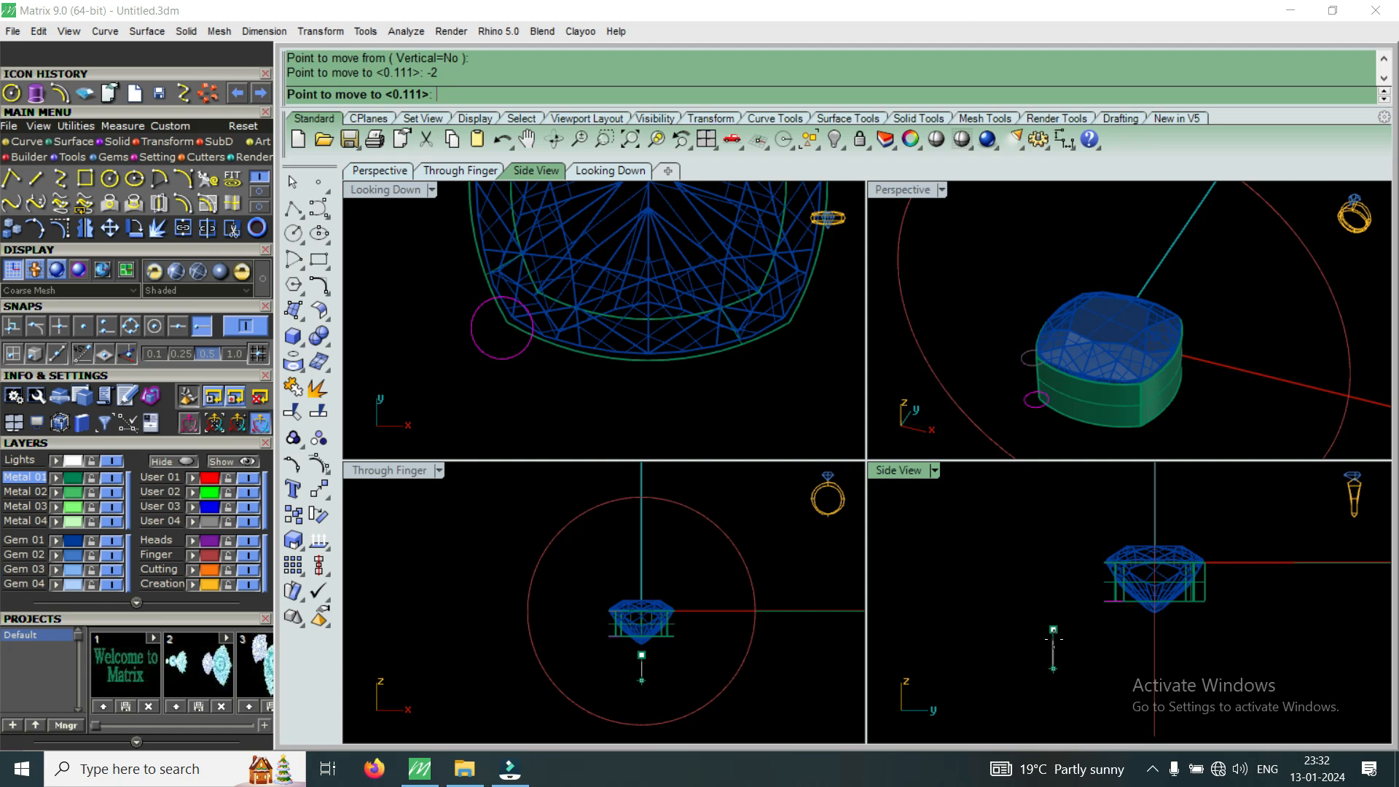
{"action": "left_click", "coordinate": [1054, 666]}
Try extruding the prong circle upward as a 4 mm solid, and undo the extrusion.
{"action": "double_click", "coordinate": [898, 191]}
{"action": "scroll", "coordinate": [881, 493], "scroll_direction": "down", "scroll_amount": 5}
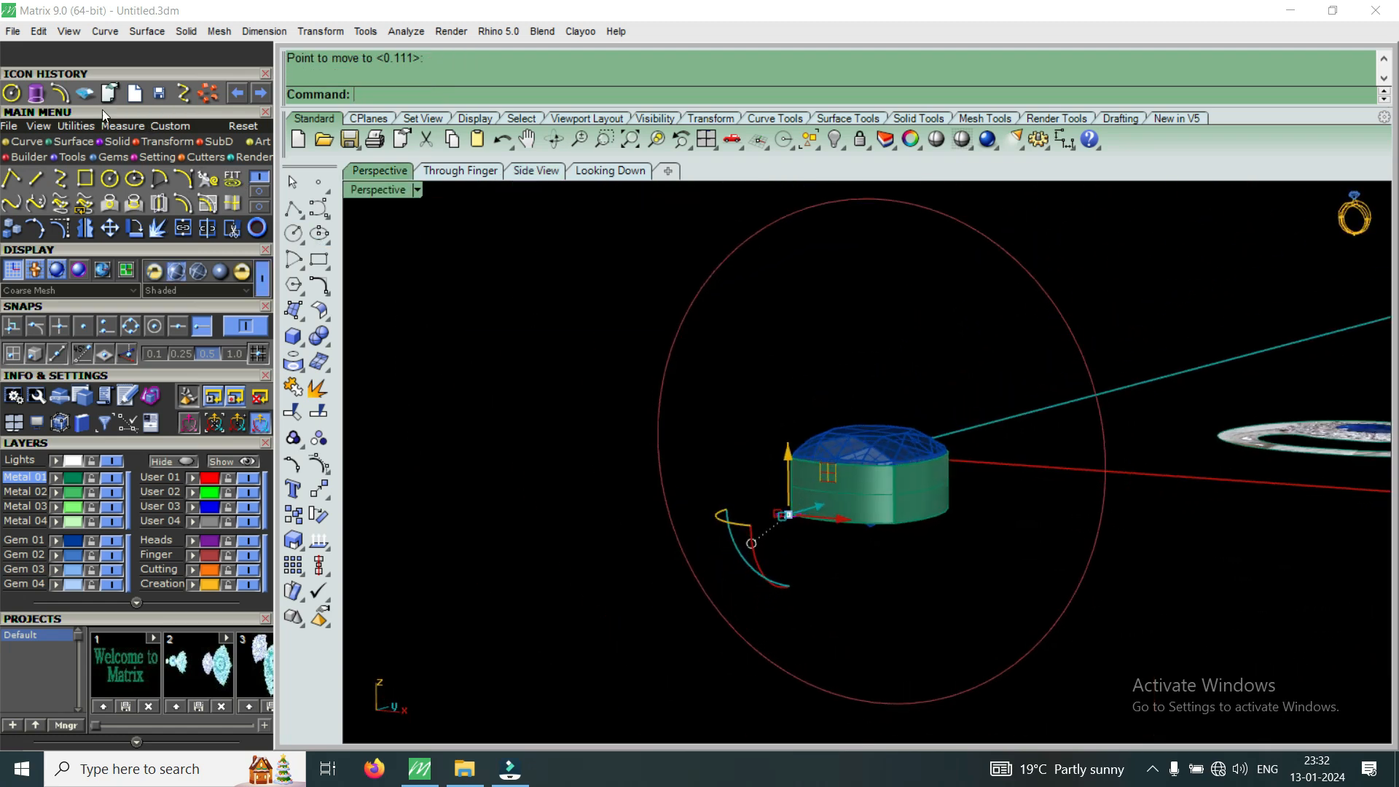
{"action": "left_click", "coordinate": [321, 237]}
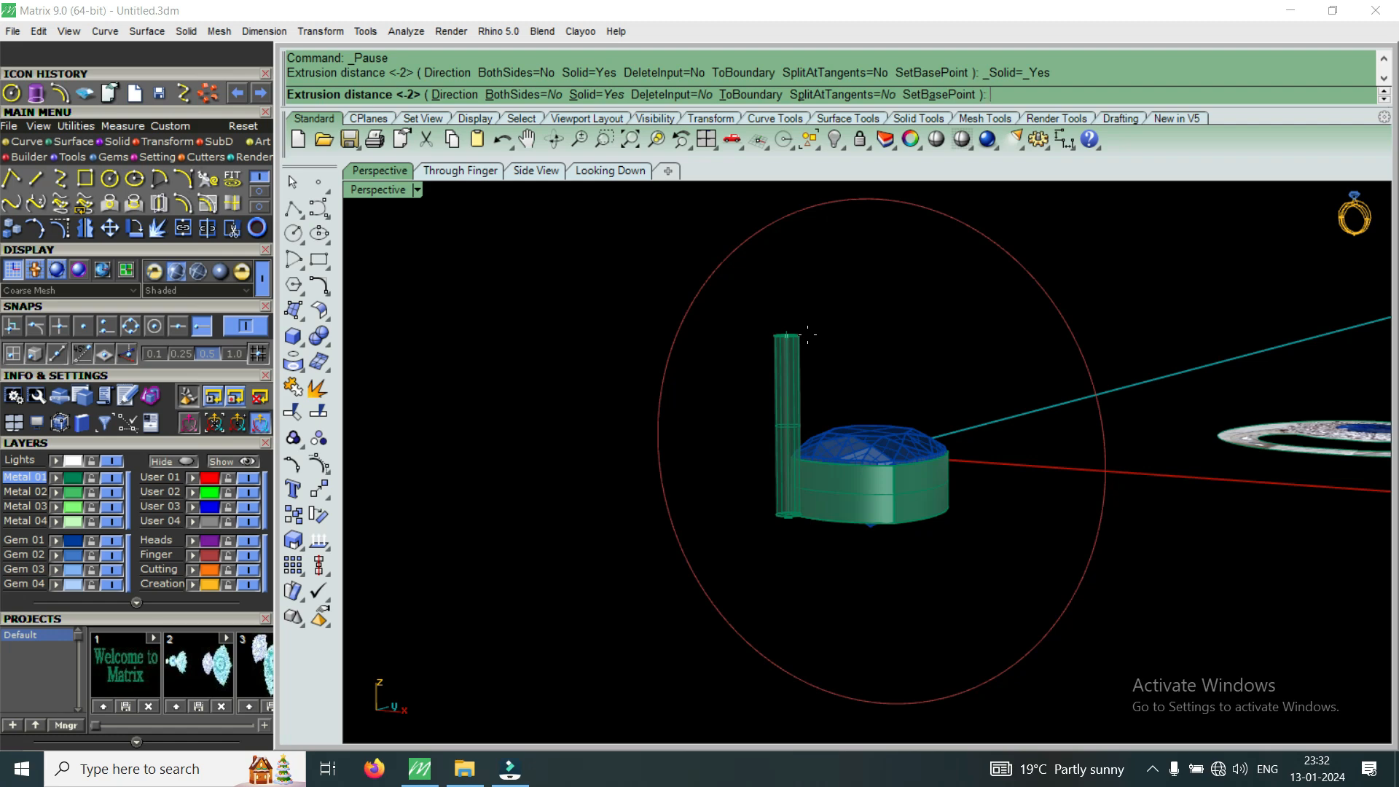
{"action": "type", "text": "4"}
{"action": "key", "text": "Return"}
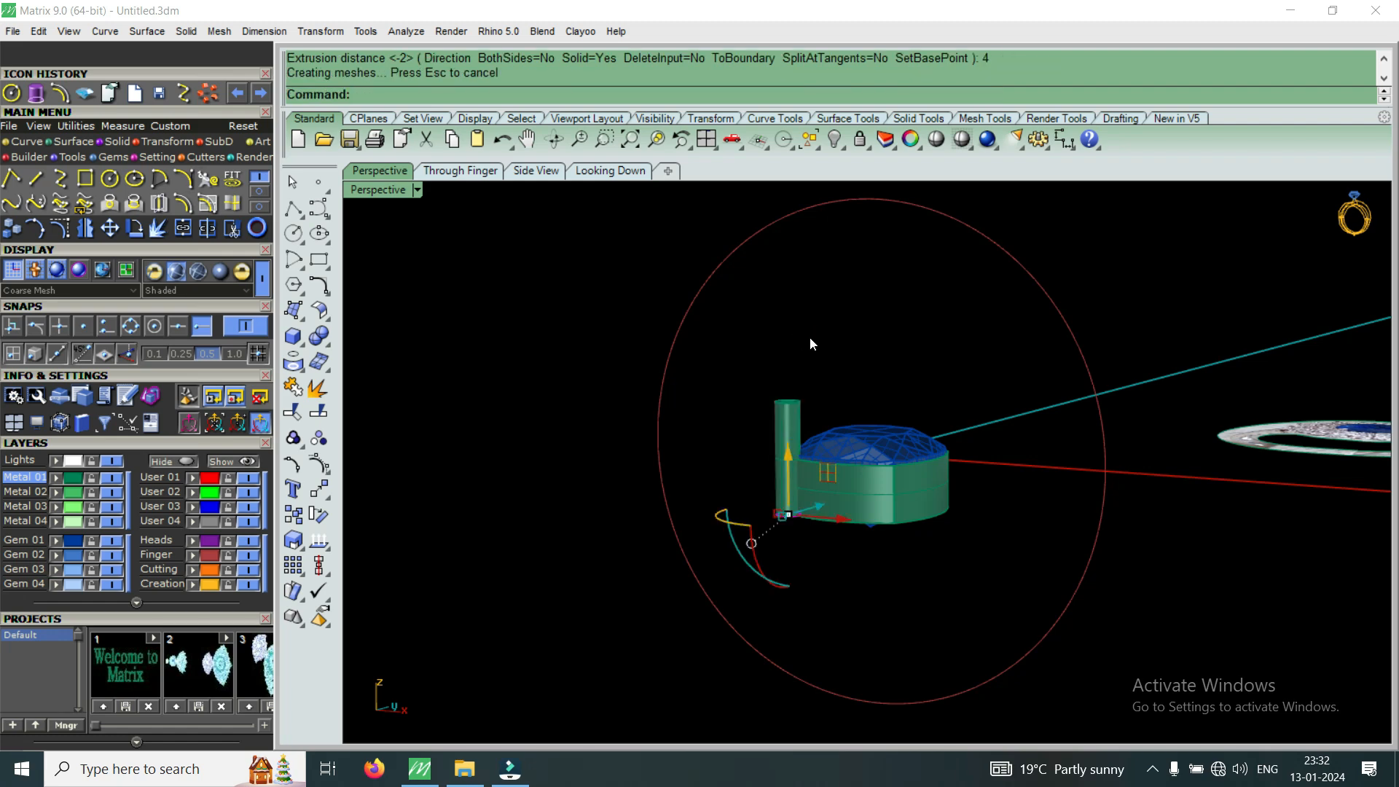
{"action": "scroll", "coordinate": [810, 336], "scroll_direction": "up", "scroll_amount": 3}
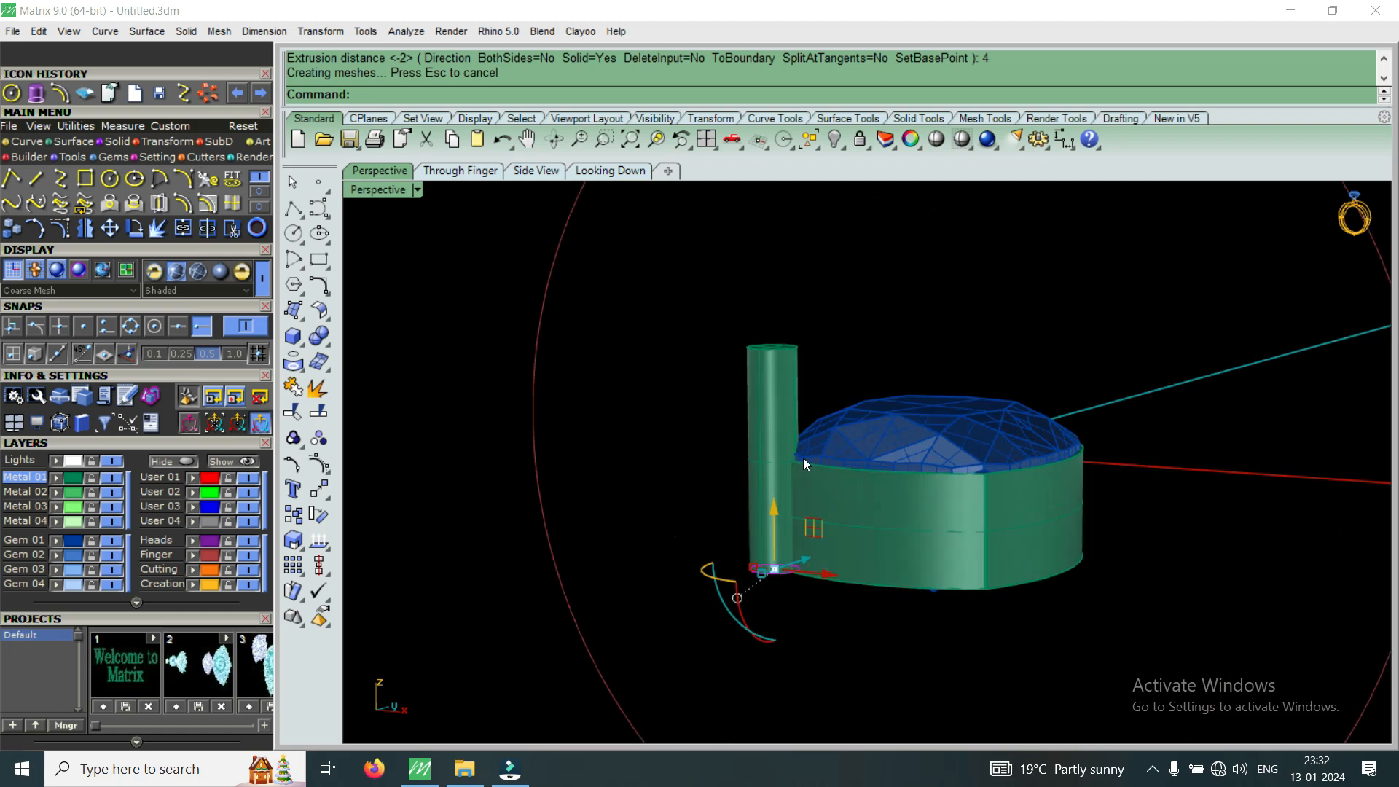
{"action": "key", "text": "ctrl+z"}
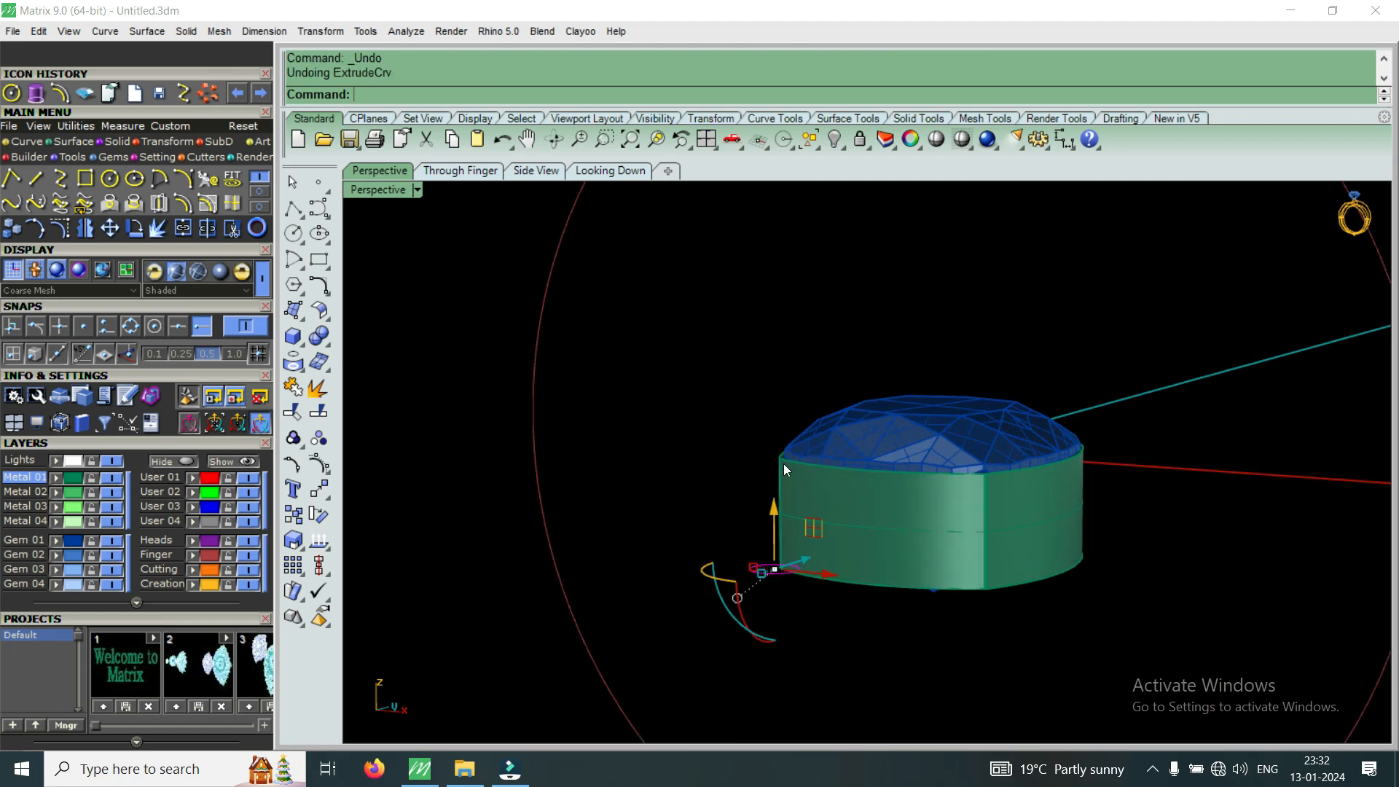
Extrude the prong circle upward as a capped 3.5 mm solid and deselect the circle.
{"action": "scroll", "coordinate": [768, 353], "scroll_direction": "up", "scroll_amount": 1}
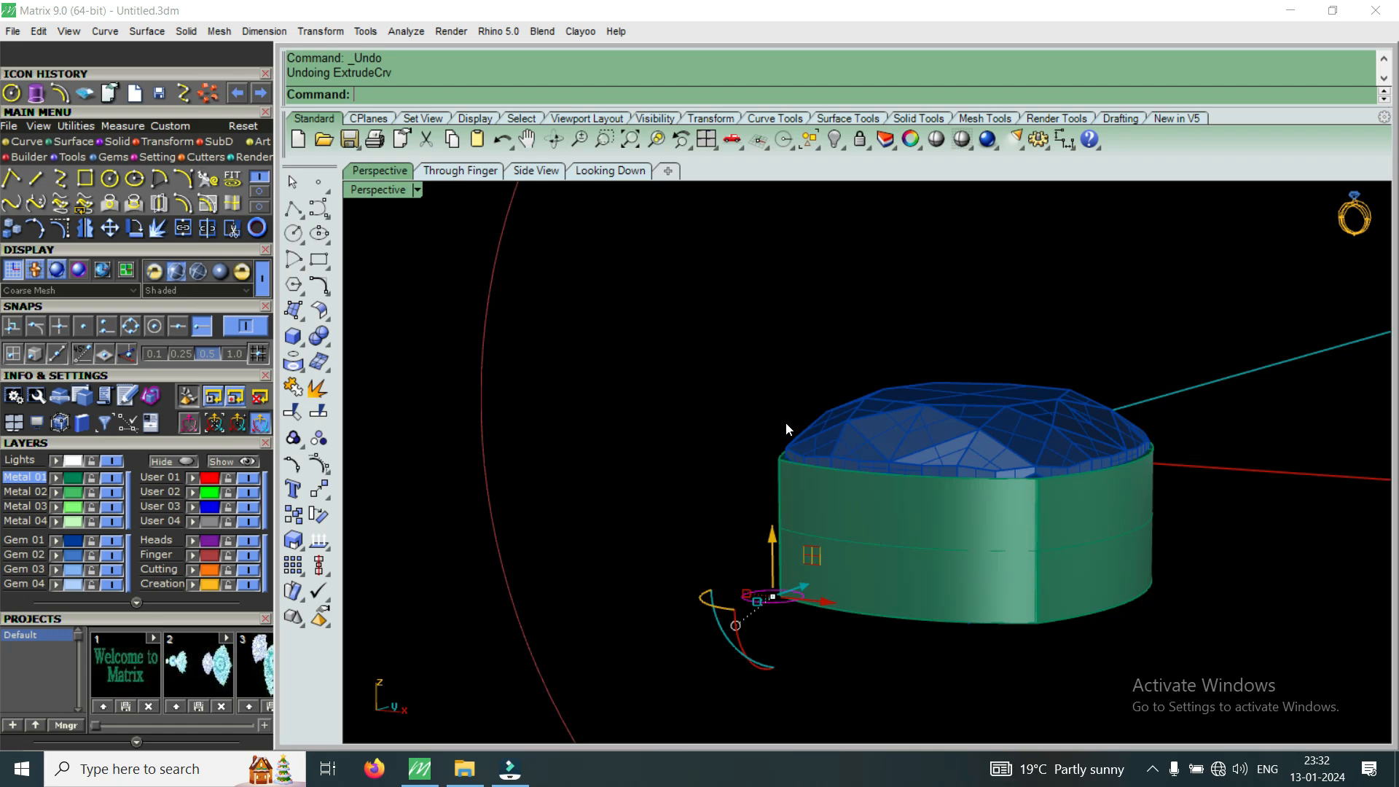
{"action": "scroll", "coordinate": [760, 473], "scroll_direction": "up", "scroll_amount": 5}
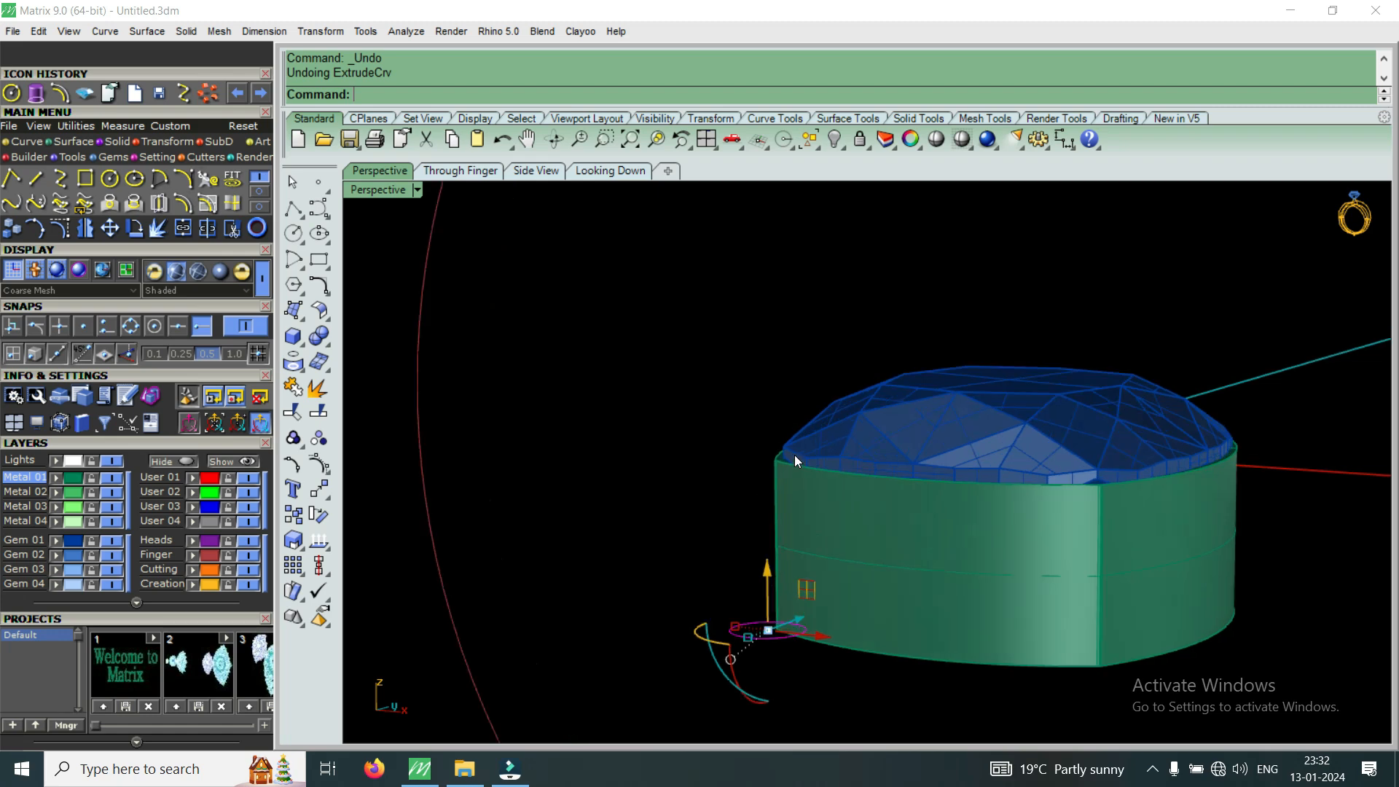
{"action": "scroll", "coordinate": [759, 387], "scroll_direction": "down", "scroll_amount": 3}
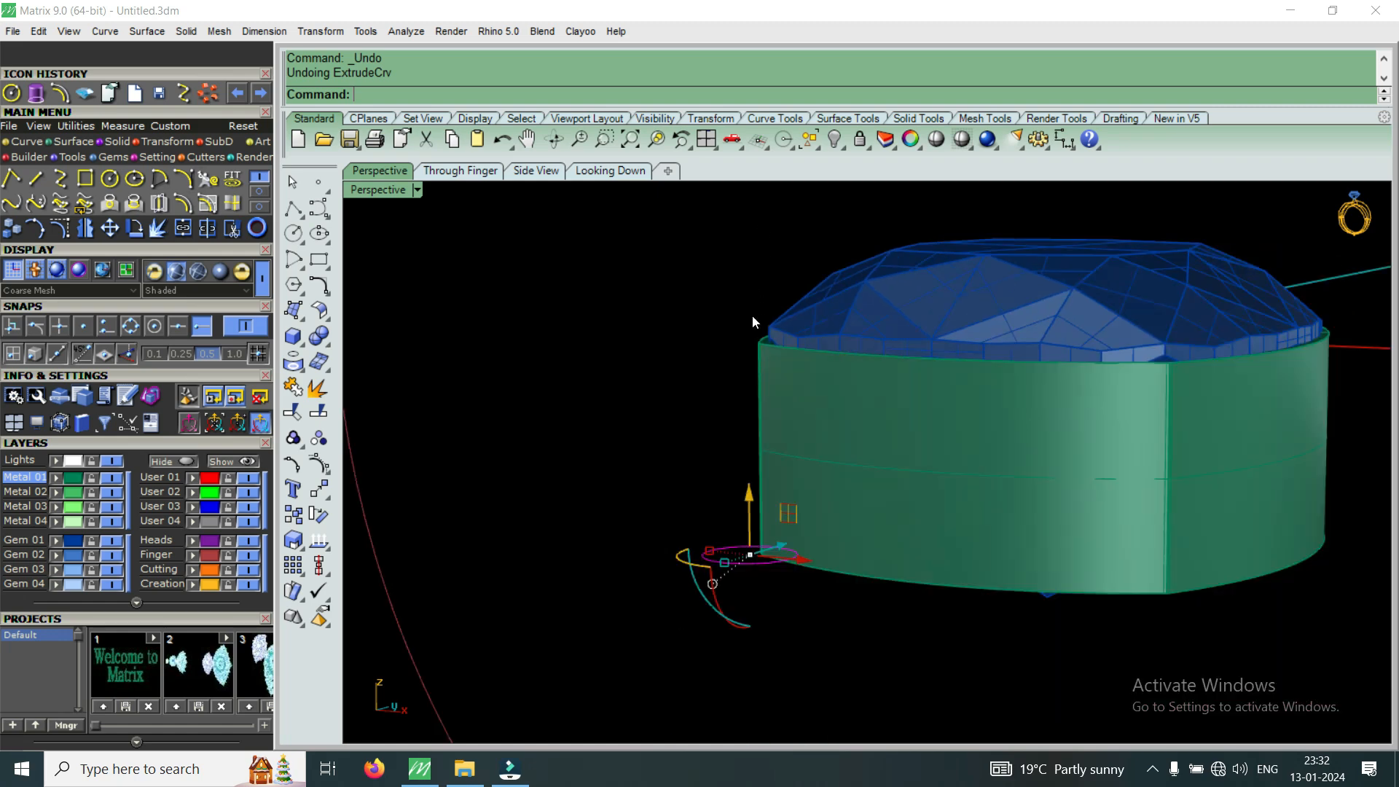
{"action": "scroll", "coordinate": [766, 284], "scroll_direction": "down", "scroll_amount": 3}
{"action": "scroll", "coordinate": [788, 379], "scroll_direction": "up", "scroll_amount": 3}
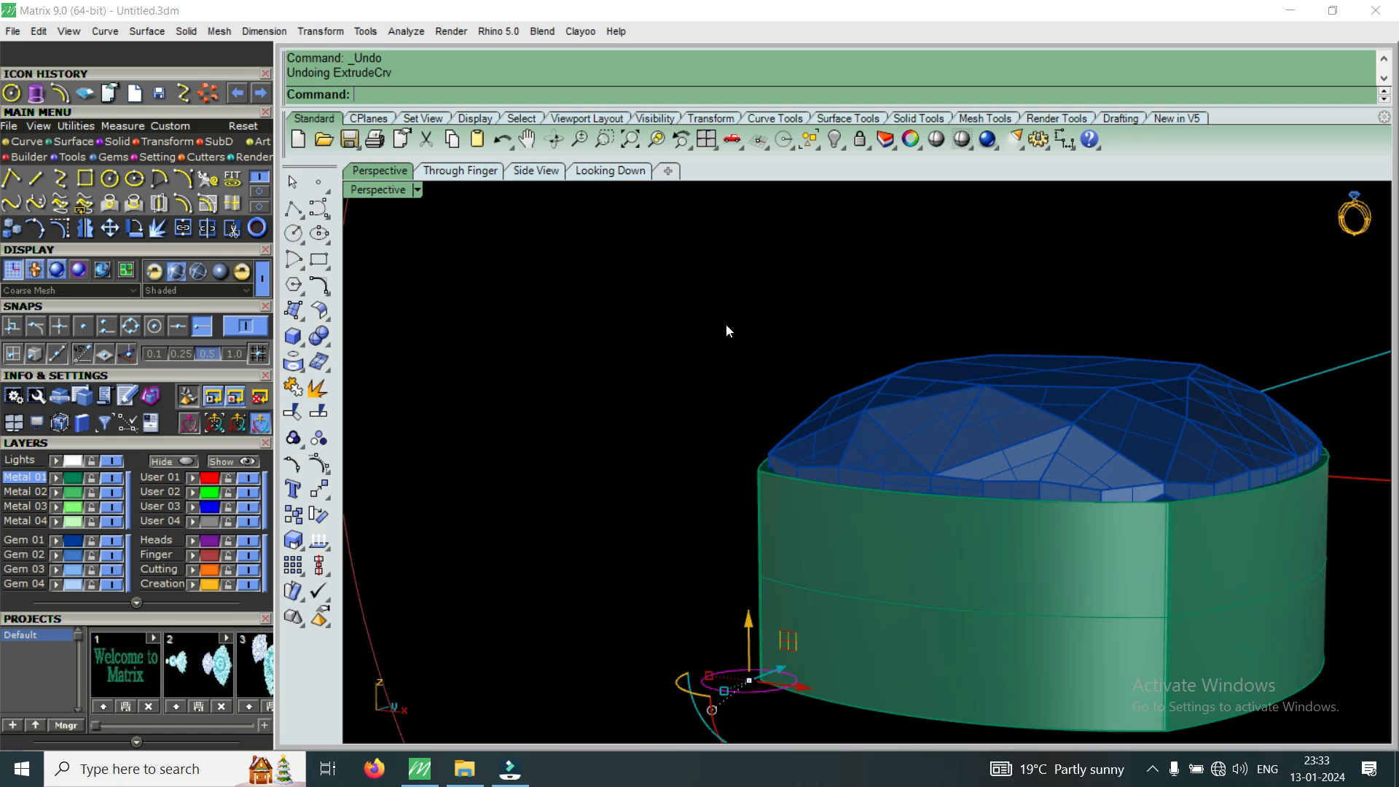
{"action": "right_click", "coordinate": [557, 367]}
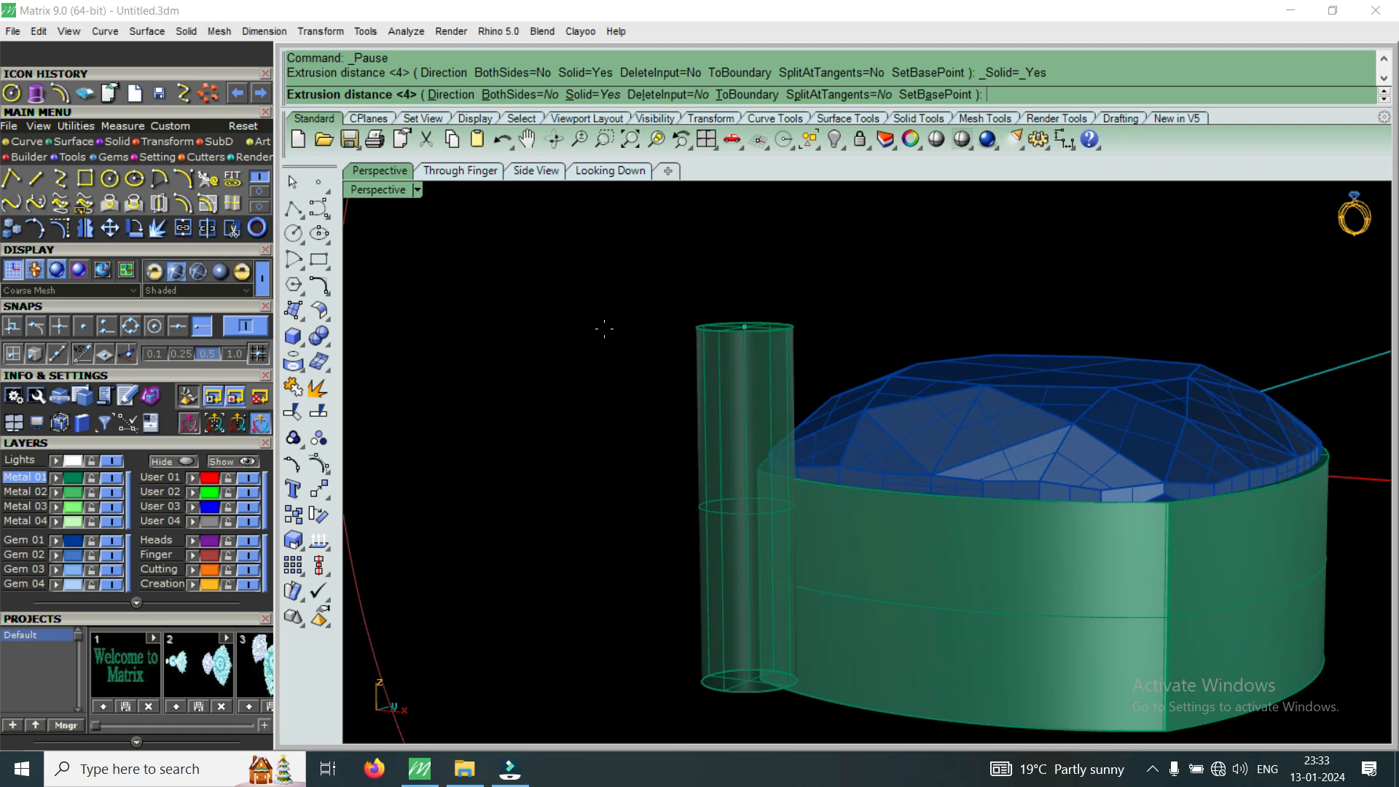
{"action": "type", "text": "3.5"}
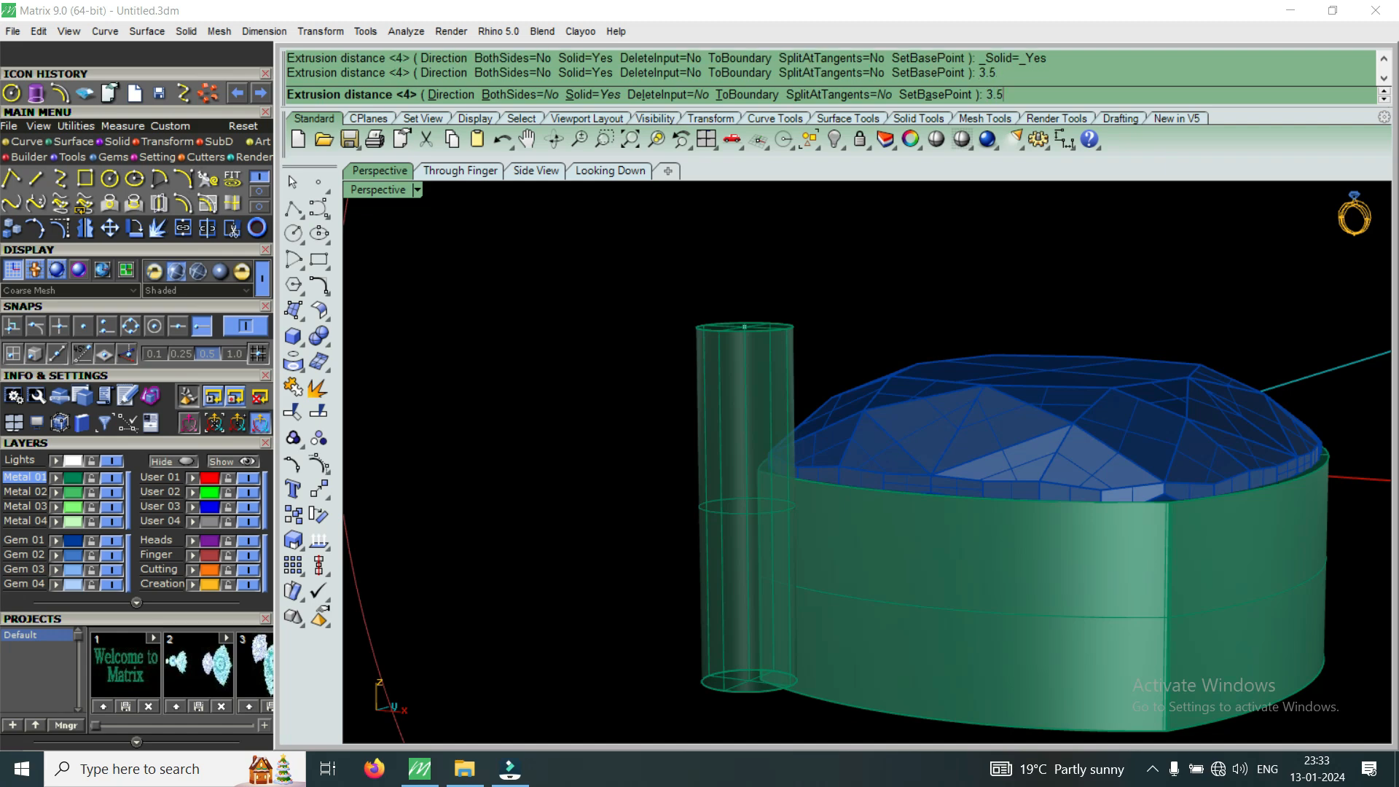
{"action": "key", "text": "Return"}
{"action": "right_click_drag", "start_coordinate": [729, 359], "coordinate": [881, 534]}
{"action": "scroll", "coordinate": [855, 430], "scroll_direction": "up", "scroll_amount": 2}
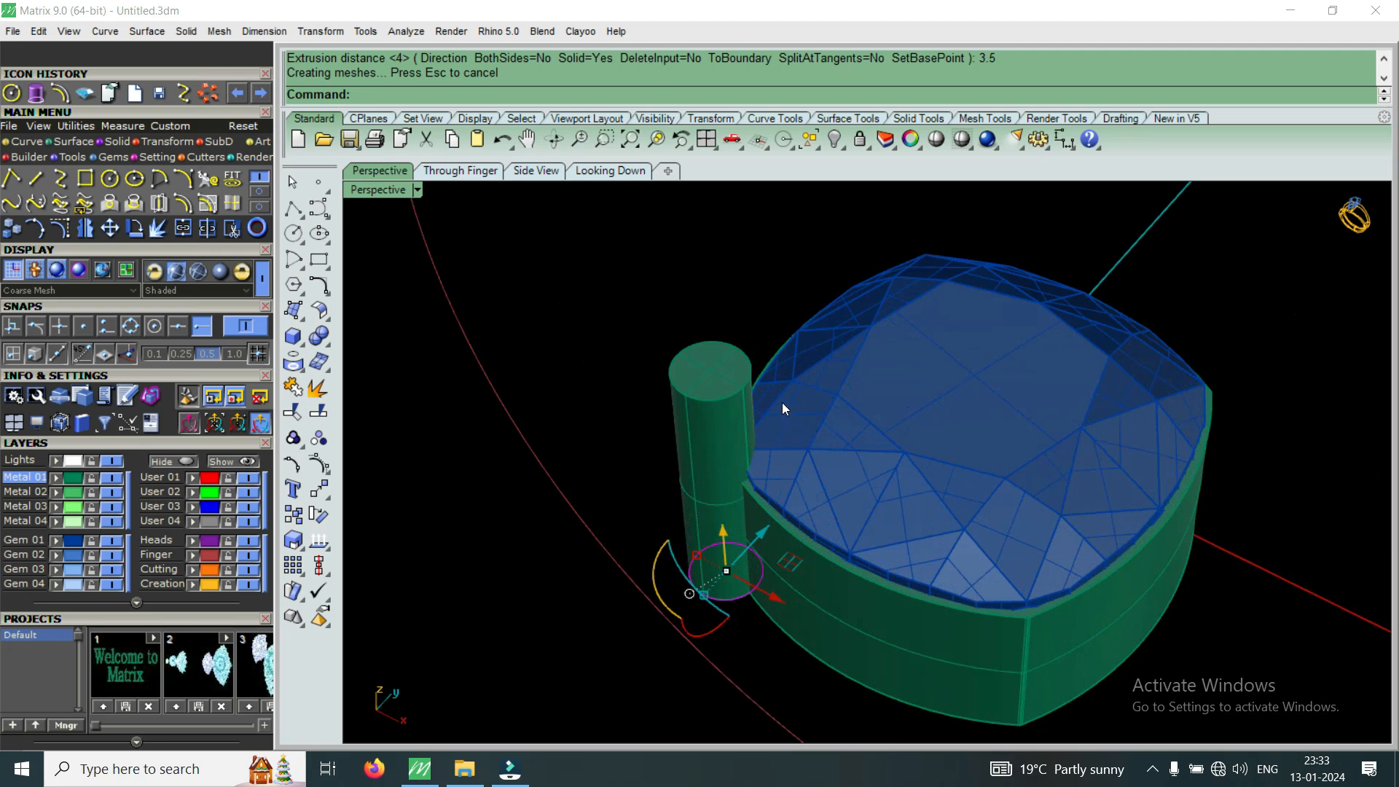
{"action": "scroll", "coordinate": [715, 395], "scroll_direction": "up", "scroll_amount": 1}
{"action": "key", "text": "Escape"}
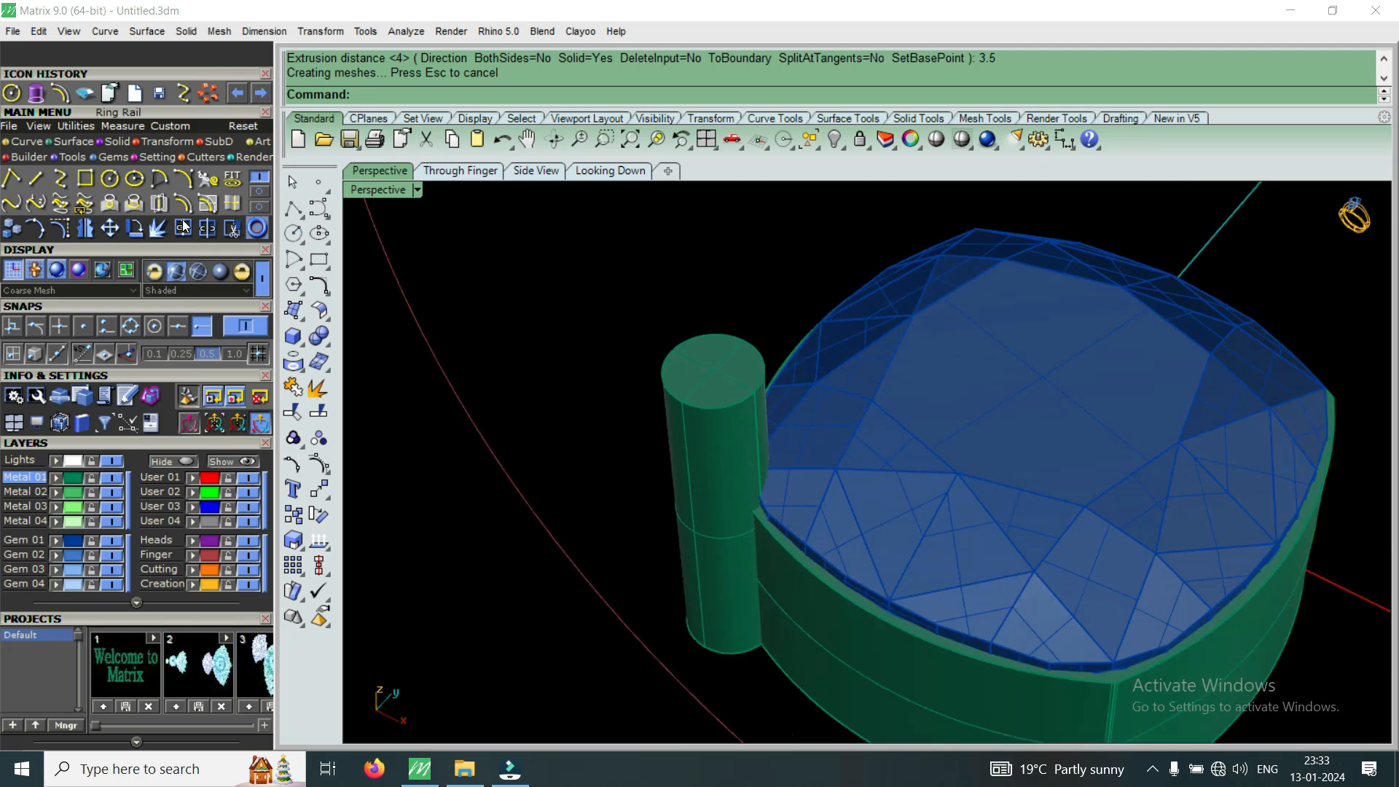
Fillet the top edge of the prong cylinder with a radius of 0.35 mm.
{"action": "left_click", "coordinate": [117, 145]}
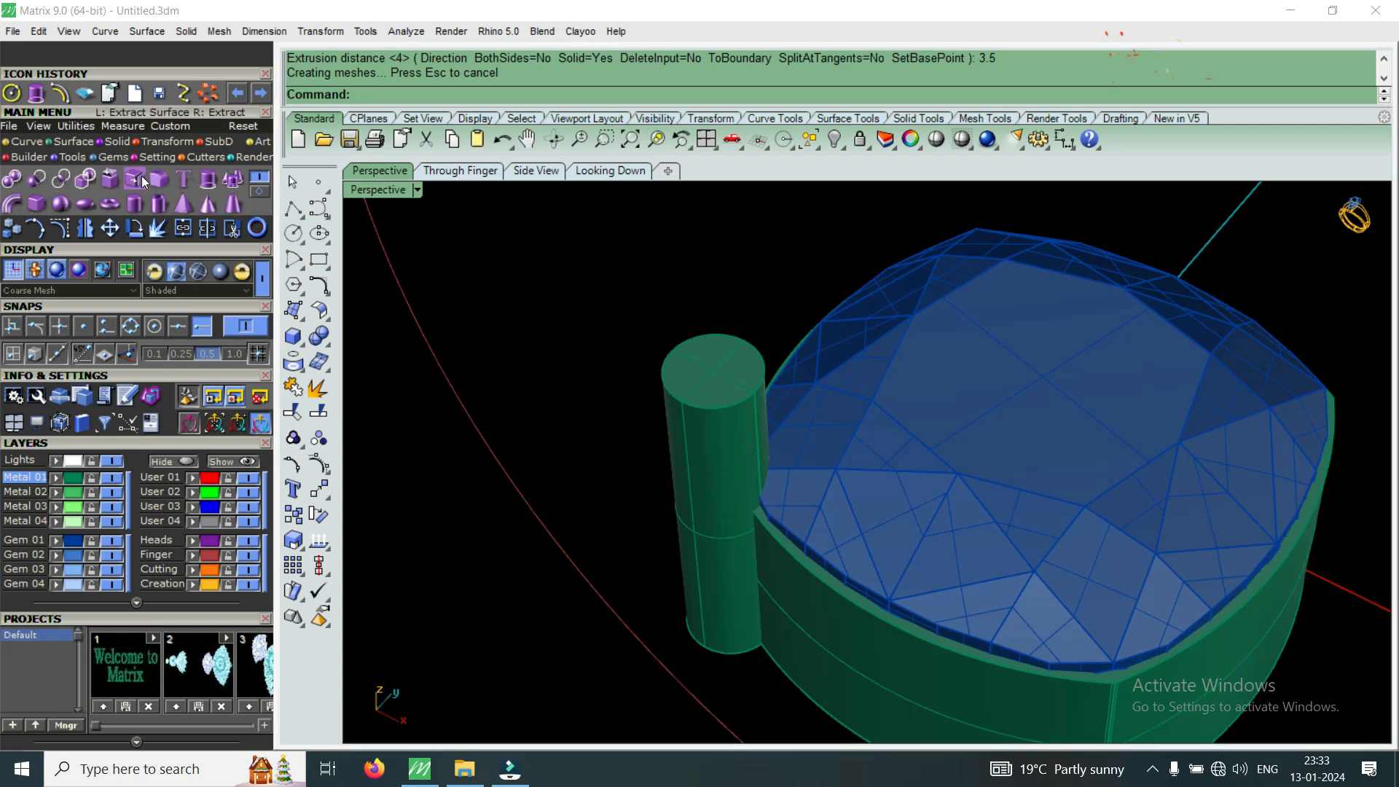
{"action": "left_click", "coordinate": [162, 178]}
{"action": "type", "text": ".35"}
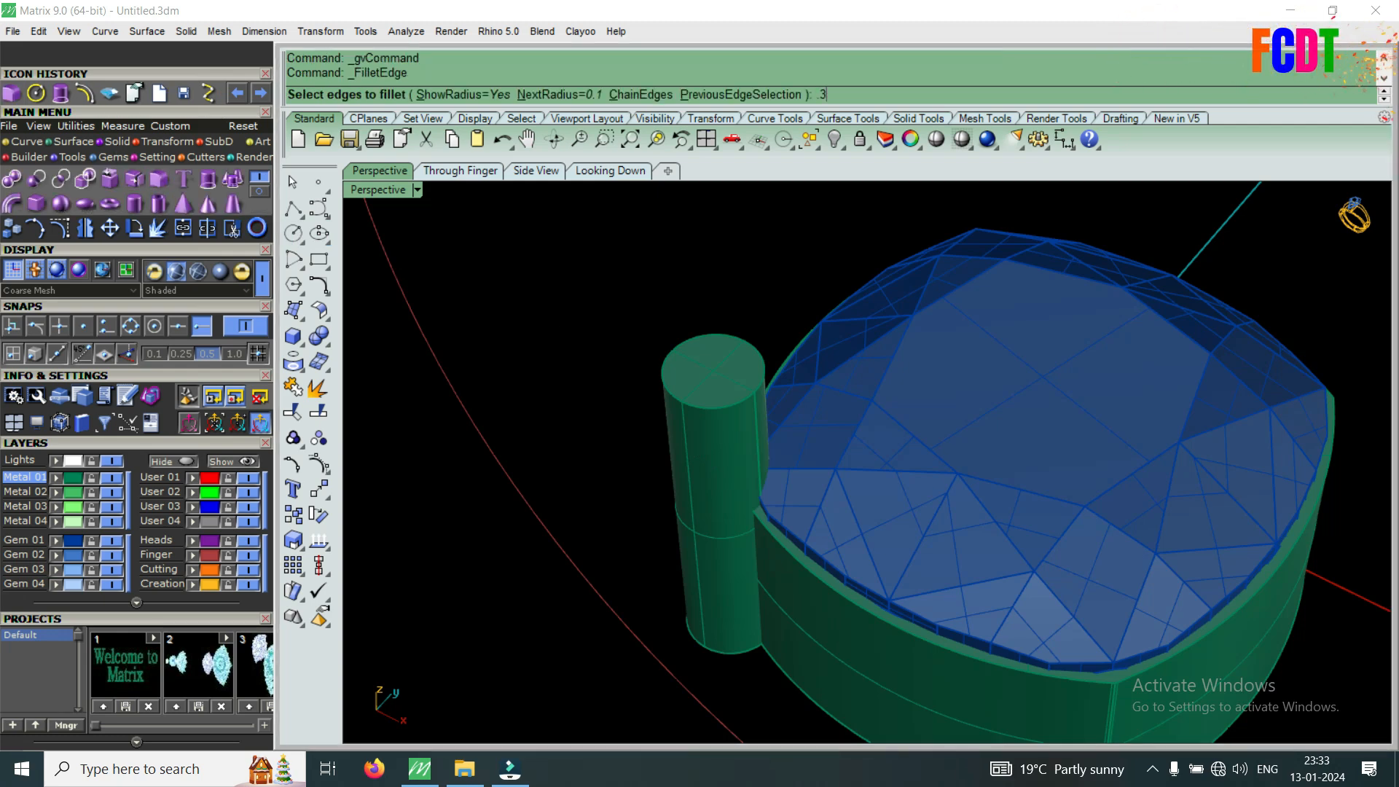
{"action": "key", "text": "Return"}
{"action": "left_click", "coordinate": [676, 391]}
{"action": "key", "text": "Return"}
{"action": "key", "text": "Return"}
{"action": "right_click_drag", "start_coordinate": [676, 391], "coordinate": [763, 447]}
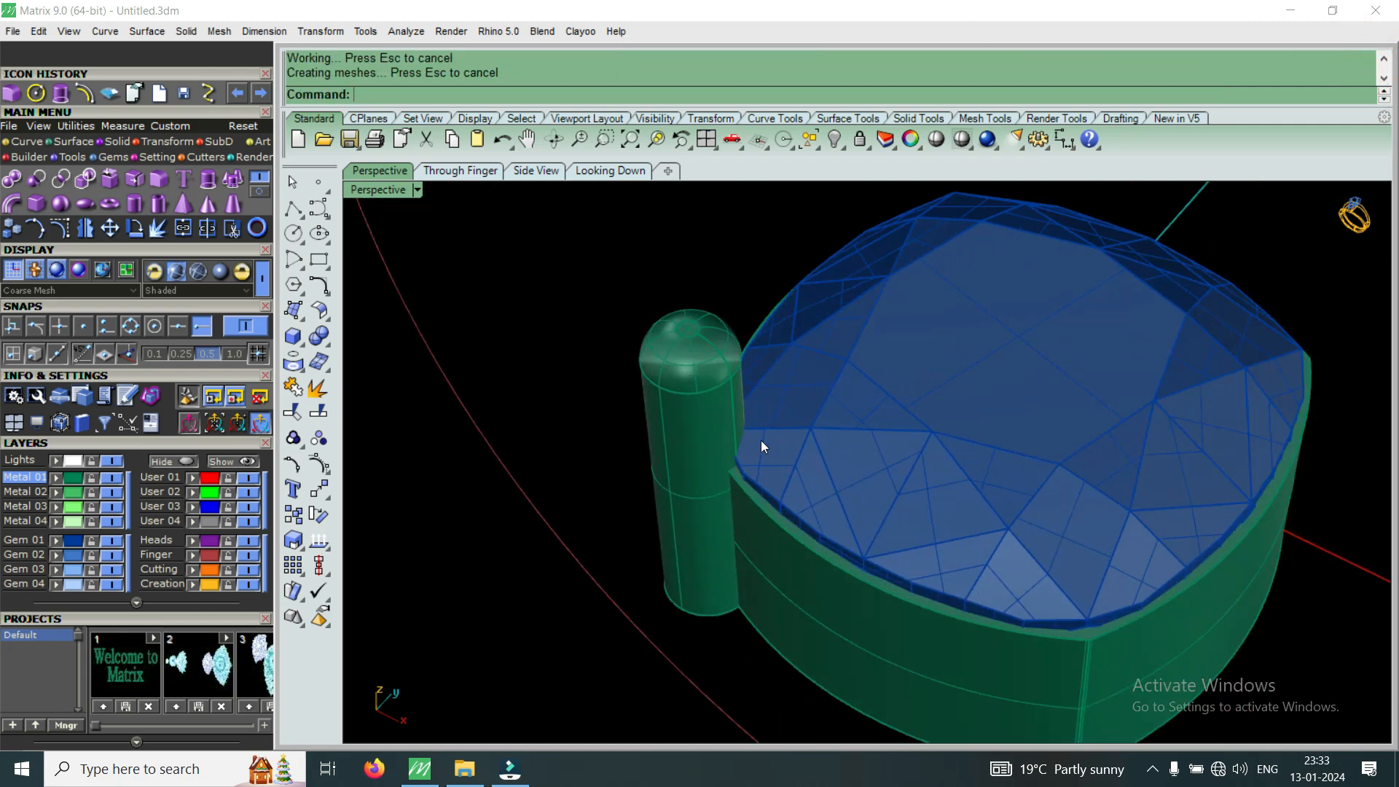
Hide the Gem 01 layer and chamfer the bezel's four inner top edges by 0.45 mm.
{"action": "left_click", "coordinate": [112, 540]}
{"action": "right_click_drag", "start_coordinate": [452, 532], "coordinate": [572, 392]}
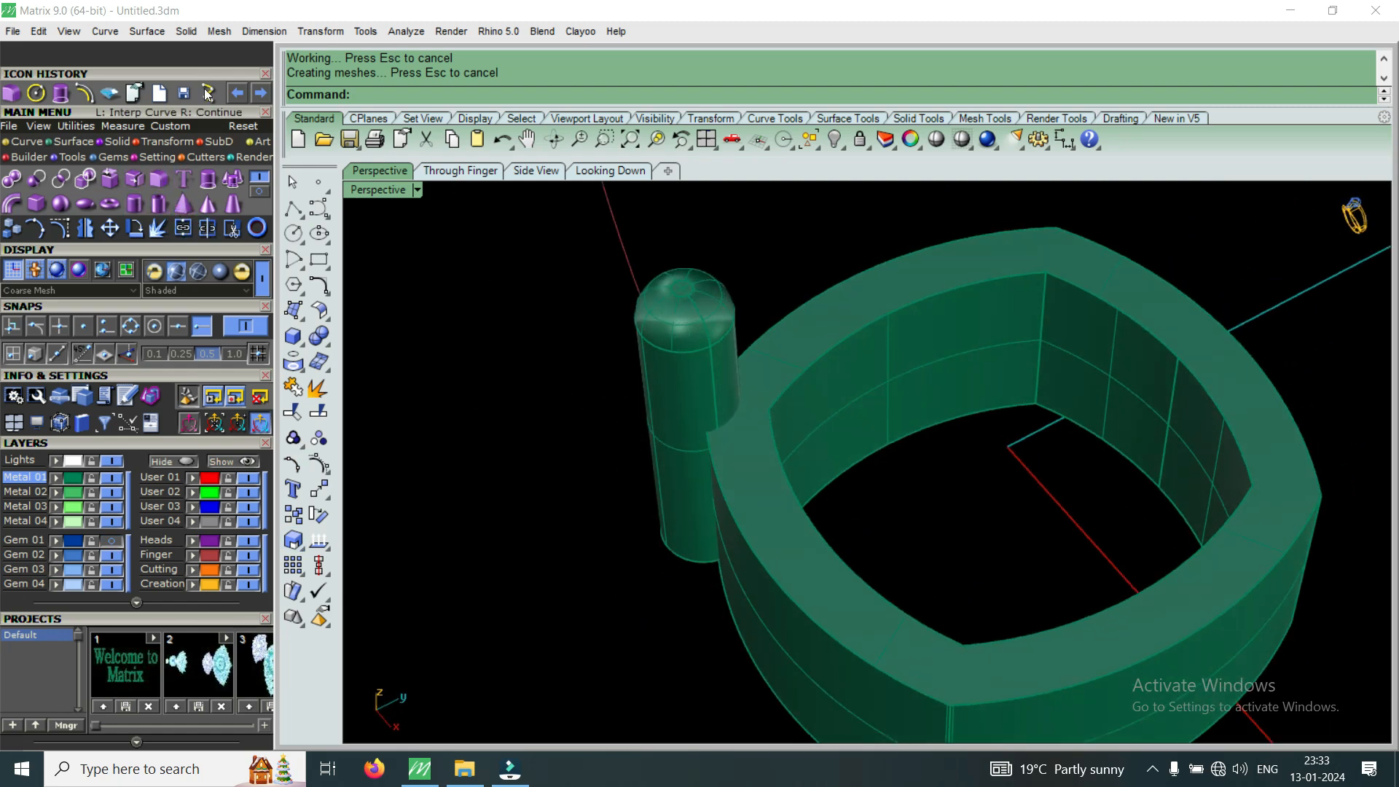
{"action": "left_click", "coordinate": [186, 31]}
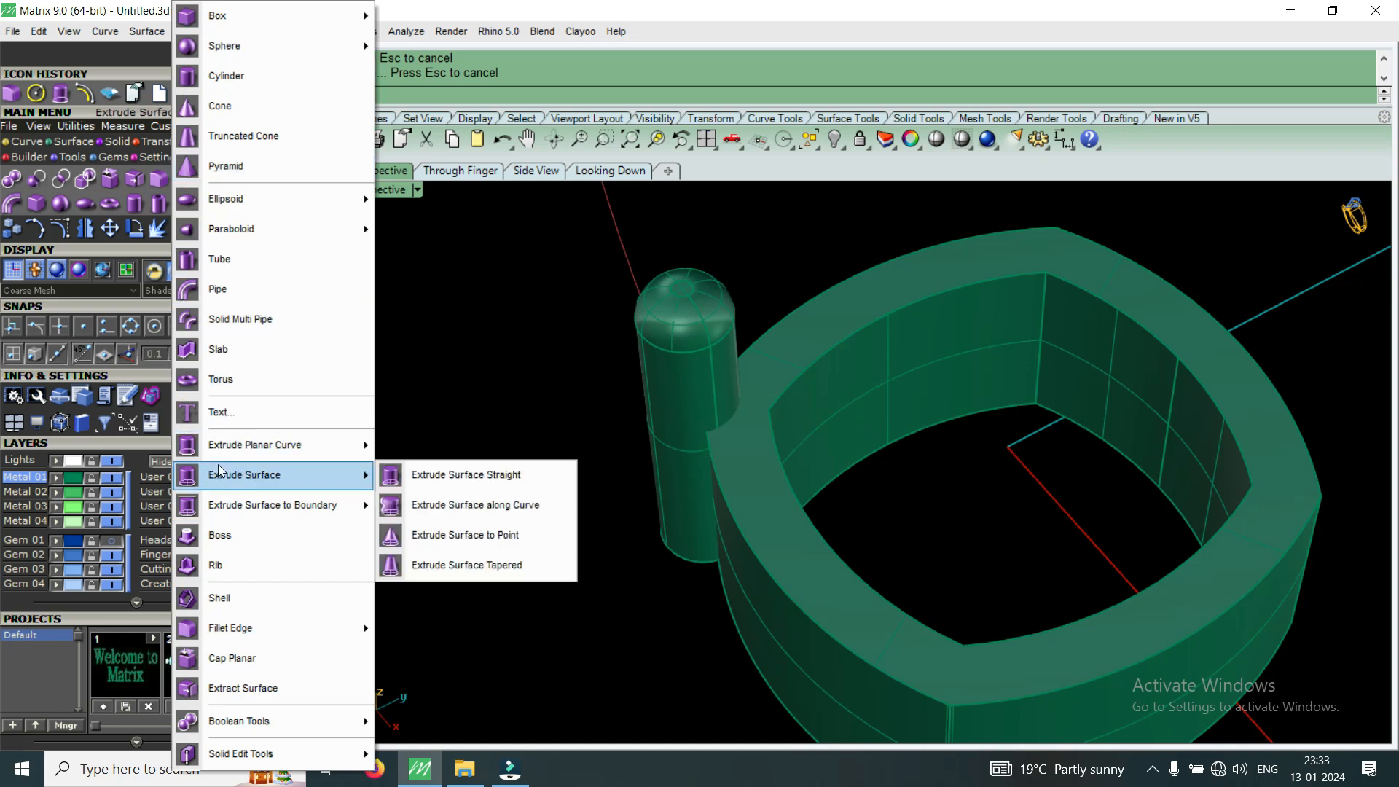
{"action": "mouse_move", "coordinate": [250, 637]}
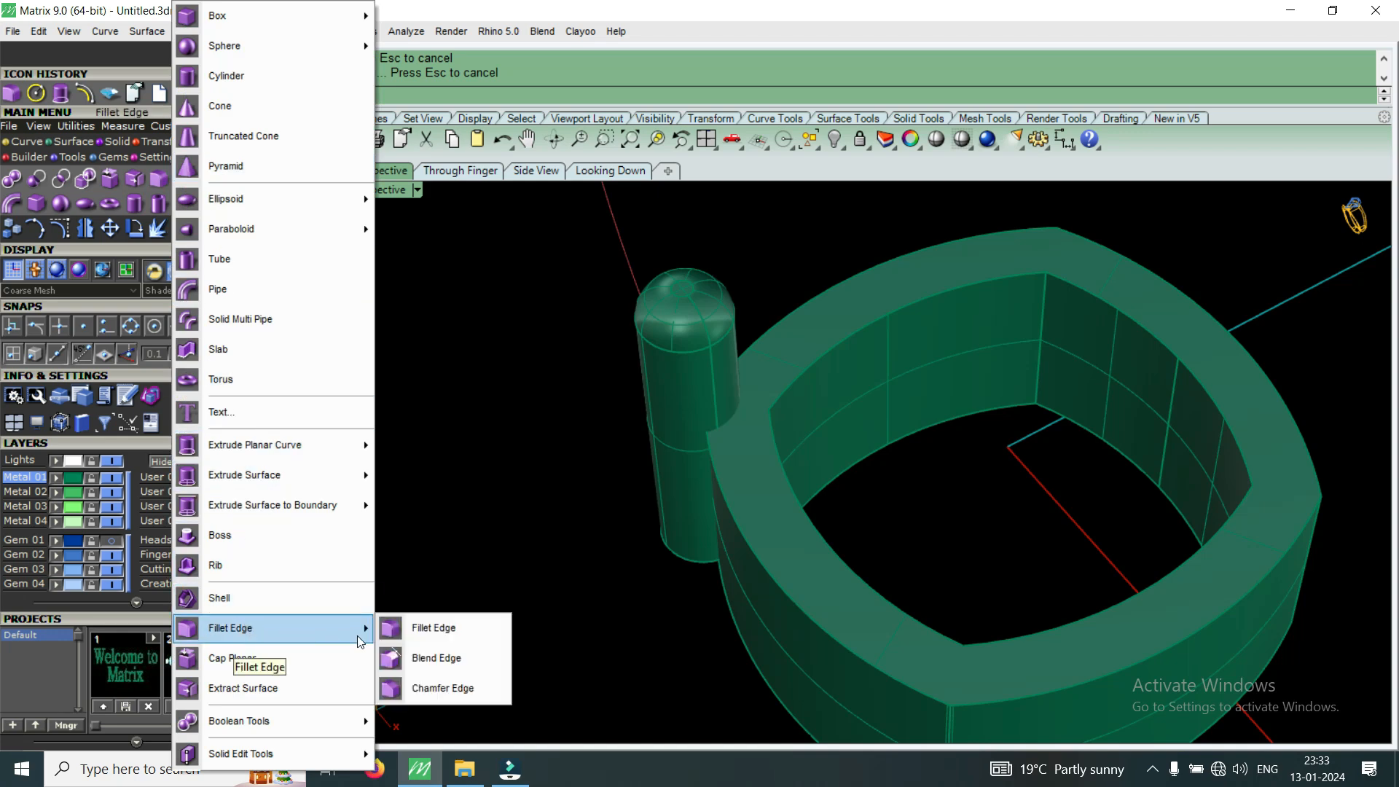
{"action": "left_click", "coordinate": [452, 685]}
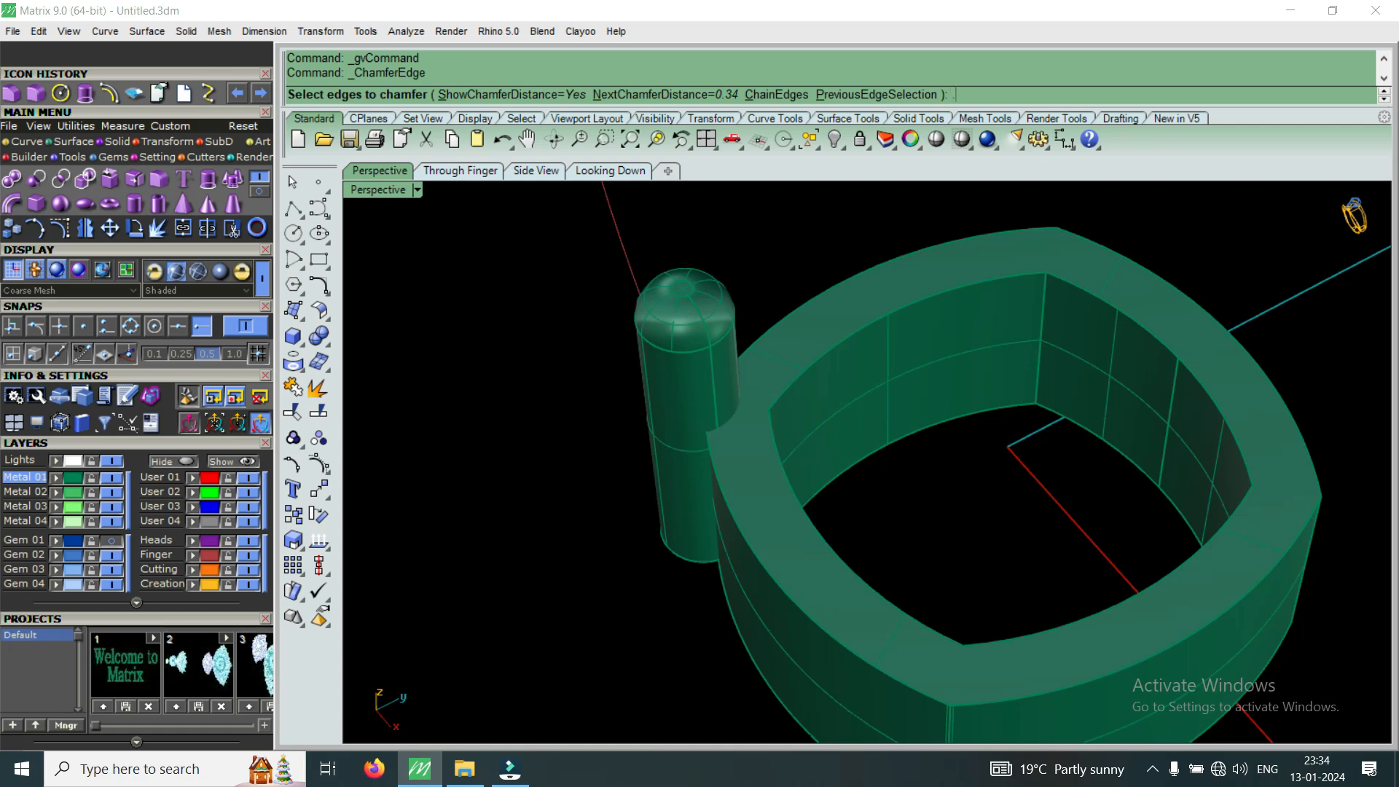
{"action": "type", "text": ".45"}
{"action": "key", "text": "Return"}
{"action": "left_click", "coordinate": [780, 460]}
{"action": "left_click", "coordinate": [805, 390]}
{"action": "left_click", "coordinate": [1137, 331]}
{"action": "left_click", "coordinate": [1182, 365]}
{"action": "scroll", "coordinate": [1216, 500], "scroll_direction": "down", "scroll_amount": 2}
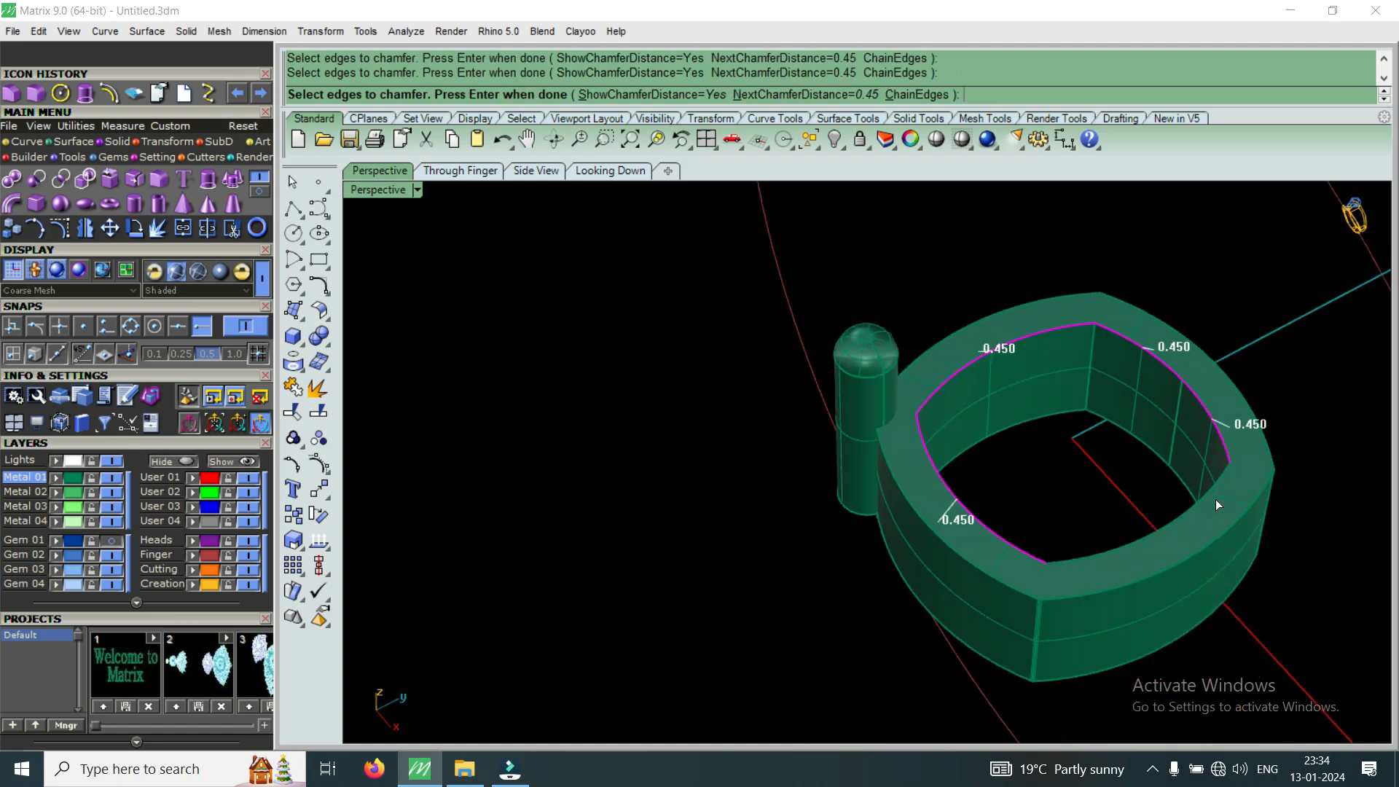
{"action": "scroll", "coordinate": [1216, 497], "scroll_direction": "up", "scroll_amount": 2}
{"action": "left_click", "coordinate": [1181, 510]}
{"action": "key", "text": "Return"}
{"action": "key", "text": "Return"}
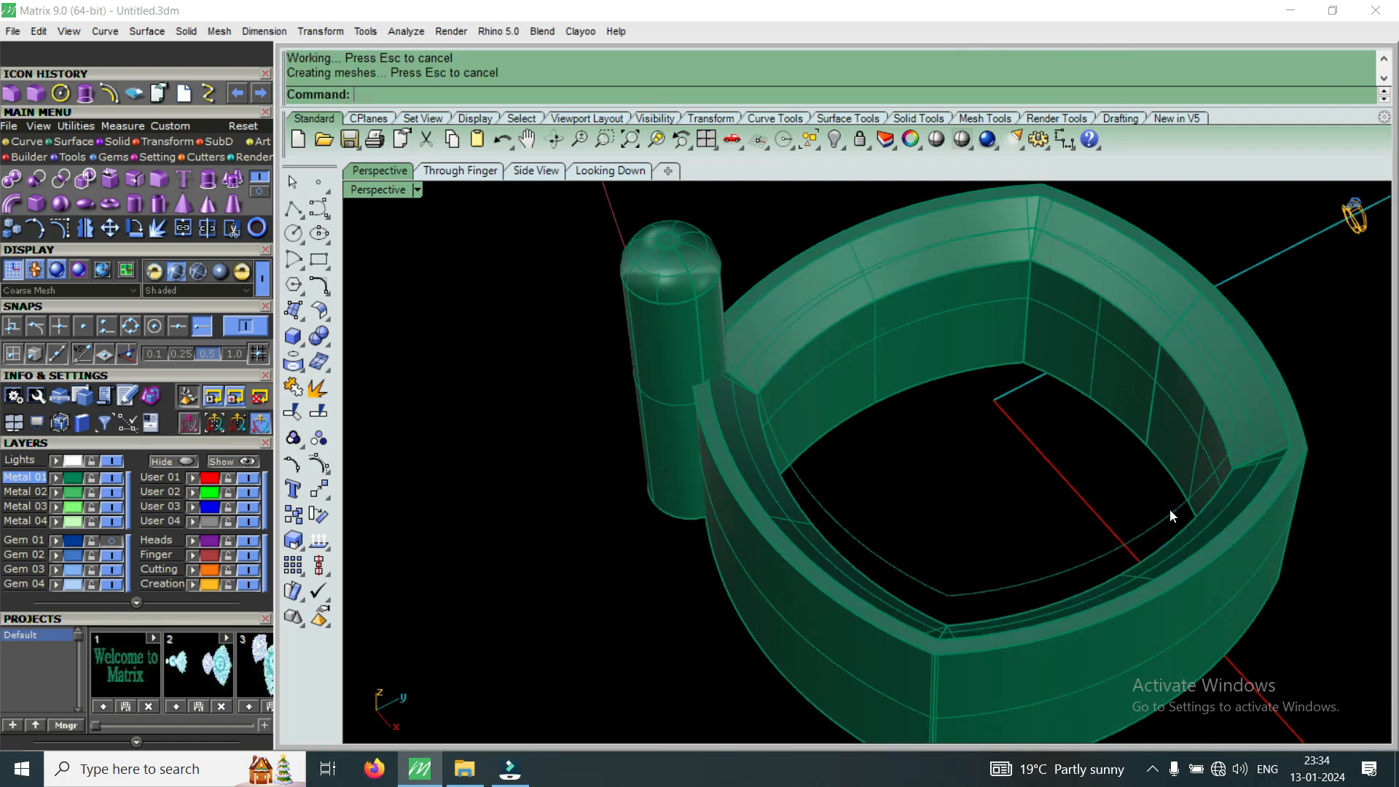
Examine the chamfered stone seat and how far the prong protrudes into the bezel's corner.
{"action": "scroll", "coordinate": [754, 385], "scroll_direction": "up", "scroll_amount": 3}
{"action": "scroll", "coordinate": [776, 455], "scroll_direction": "down", "scroll_amount": 2}
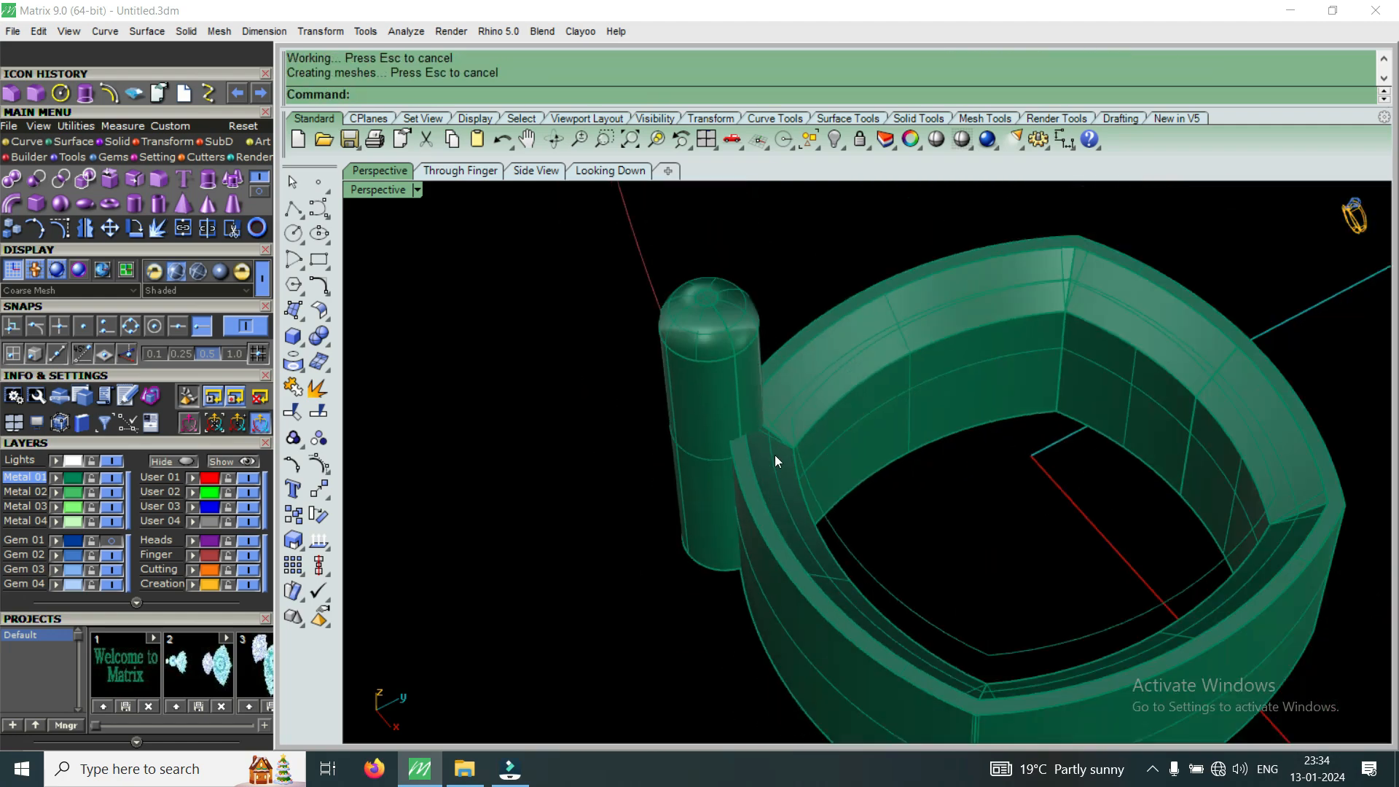
{"action": "scroll", "coordinate": [776, 454], "scroll_direction": "down", "scroll_amount": 4}
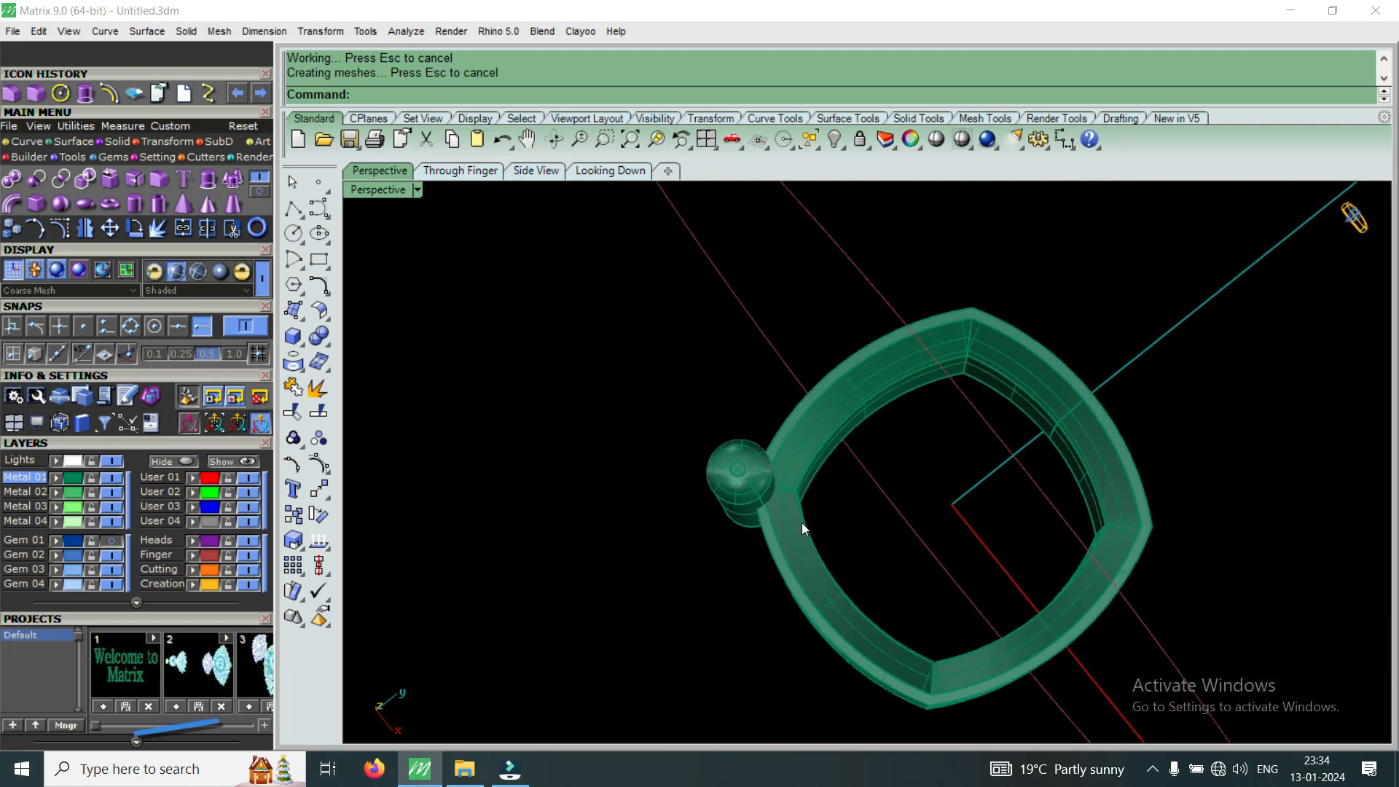
{"action": "right_click_drag", "start_coordinate": [802, 522], "coordinate": [794, 435]}
{"action": "scroll", "coordinate": [793, 503], "scroll_direction": "up", "scroll_amount": 8}
{"action": "scroll", "coordinate": [784, 437], "scroll_direction": "down", "scroll_amount": 5}
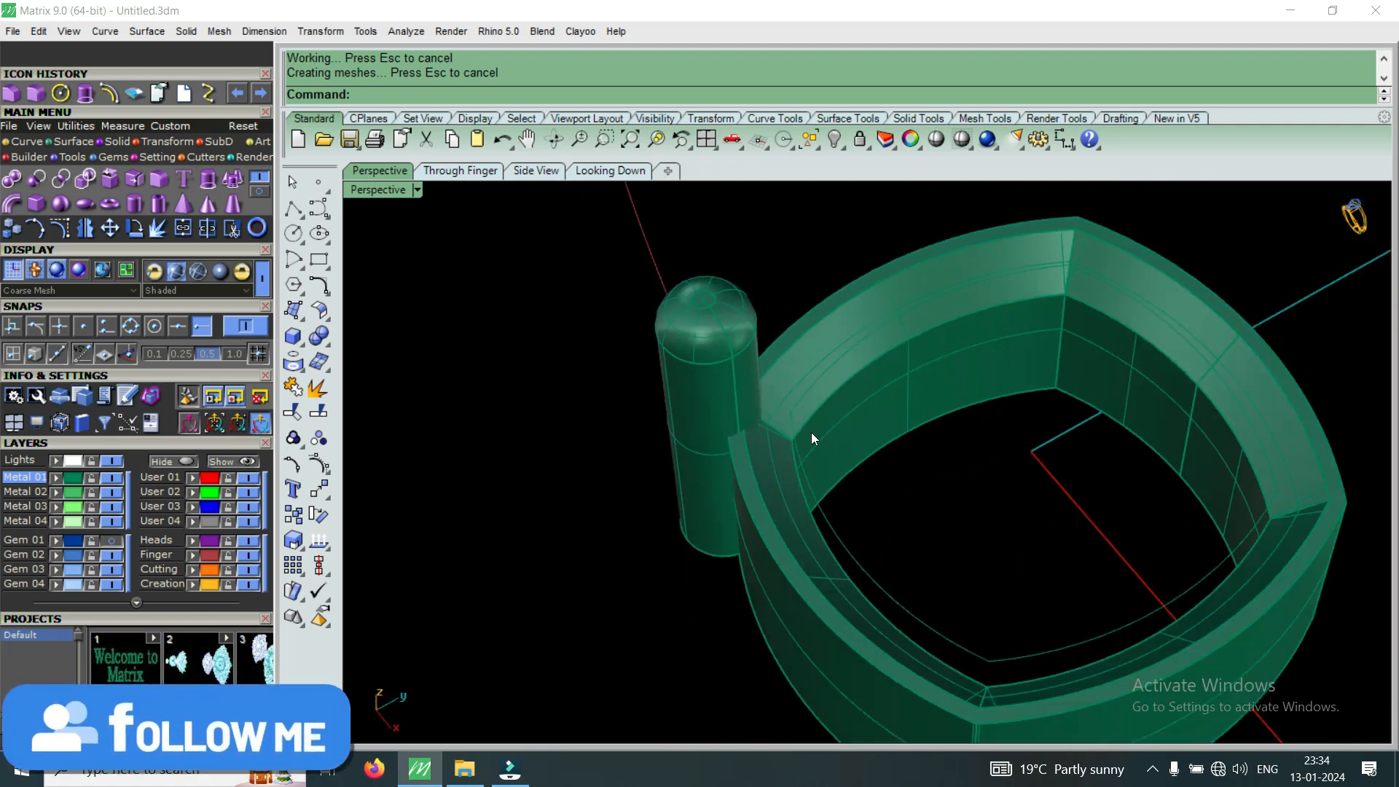
{"action": "right_click_drag", "start_coordinate": [767, 419], "coordinate": [660, 397]}
{"action": "scroll", "coordinate": [765, 495], "scroll_direction": "up", "scroll_amount": 4}
{"action": "scroll", "coordinate": [791, 490], "scroll_direction": "down", "scroll_amount": 3}
{"action": "scroll", "coordinate": [773, 408], "scroll_direction": "down", "scroll_amount": 4}
{"action": "right_click_drag", "start_coordinate": [802, 463], "coordinate": [776, 342]}
{"action": "scroll", "coordinate": [776, 332], "scroll_direction": "up", "scroll_amount": 2}
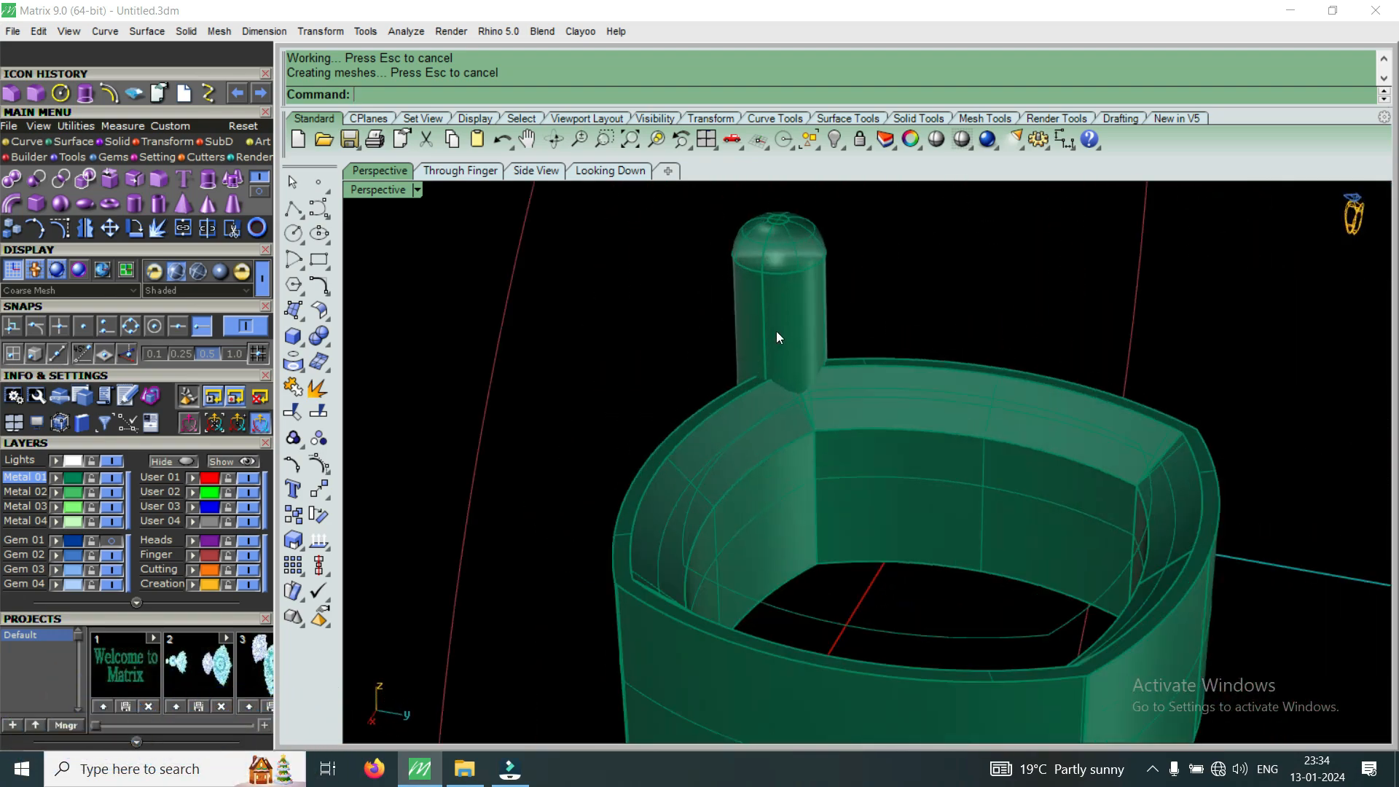
{"action": "scroll", "coordinate": [777, 332], "scroll_direction": "up", "scroll_amount": 2}
{"action": "right_click_drag", "start_coordinate": [841, 417], "coordinate": [773, 422]}
{"action": "scroll", "coordinate": [820, 364], "scroll_direction": "up", "scroll_amount": 3}
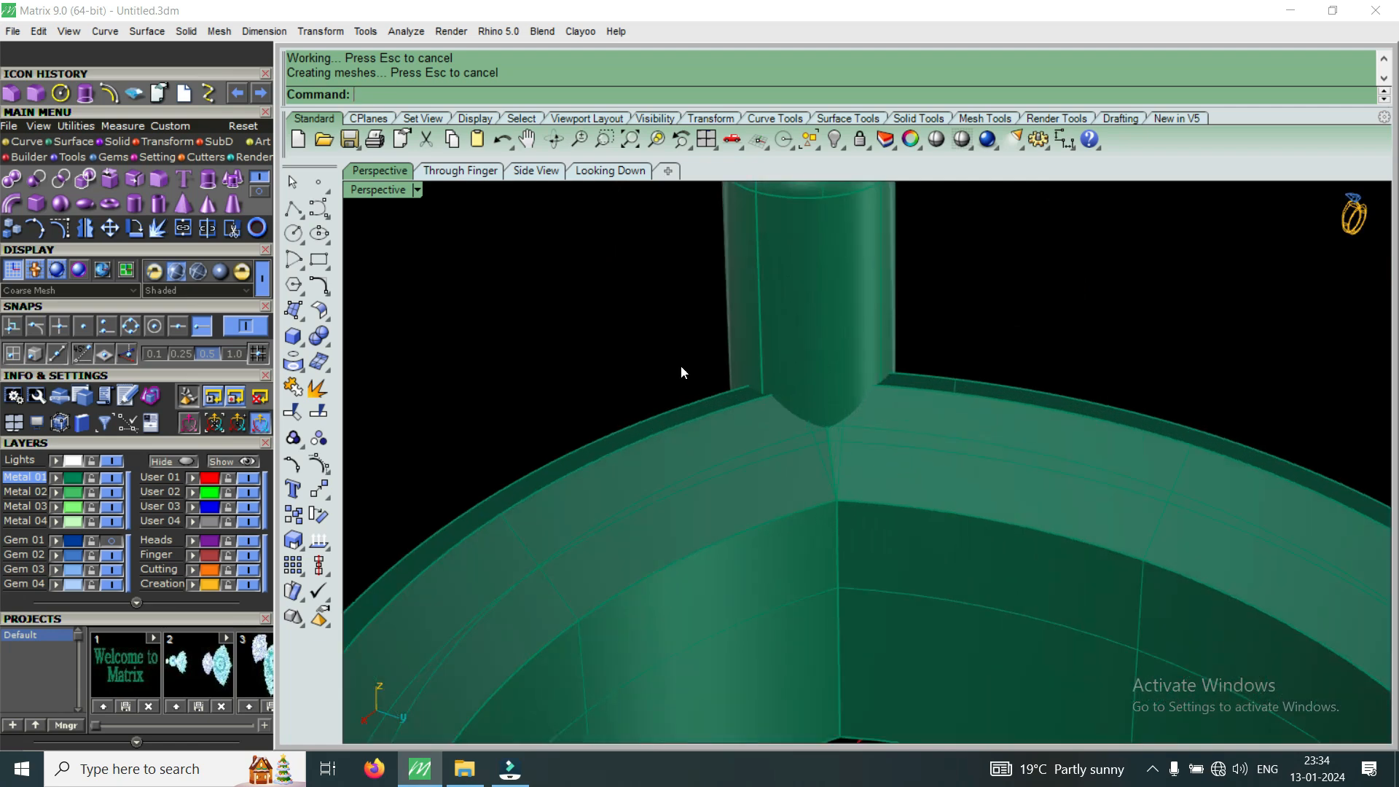
Duplicate the four upper edges of the bezel's chamfer as curves on the current layer.
{"action": "left_click", "coordinate": [27, 143]}
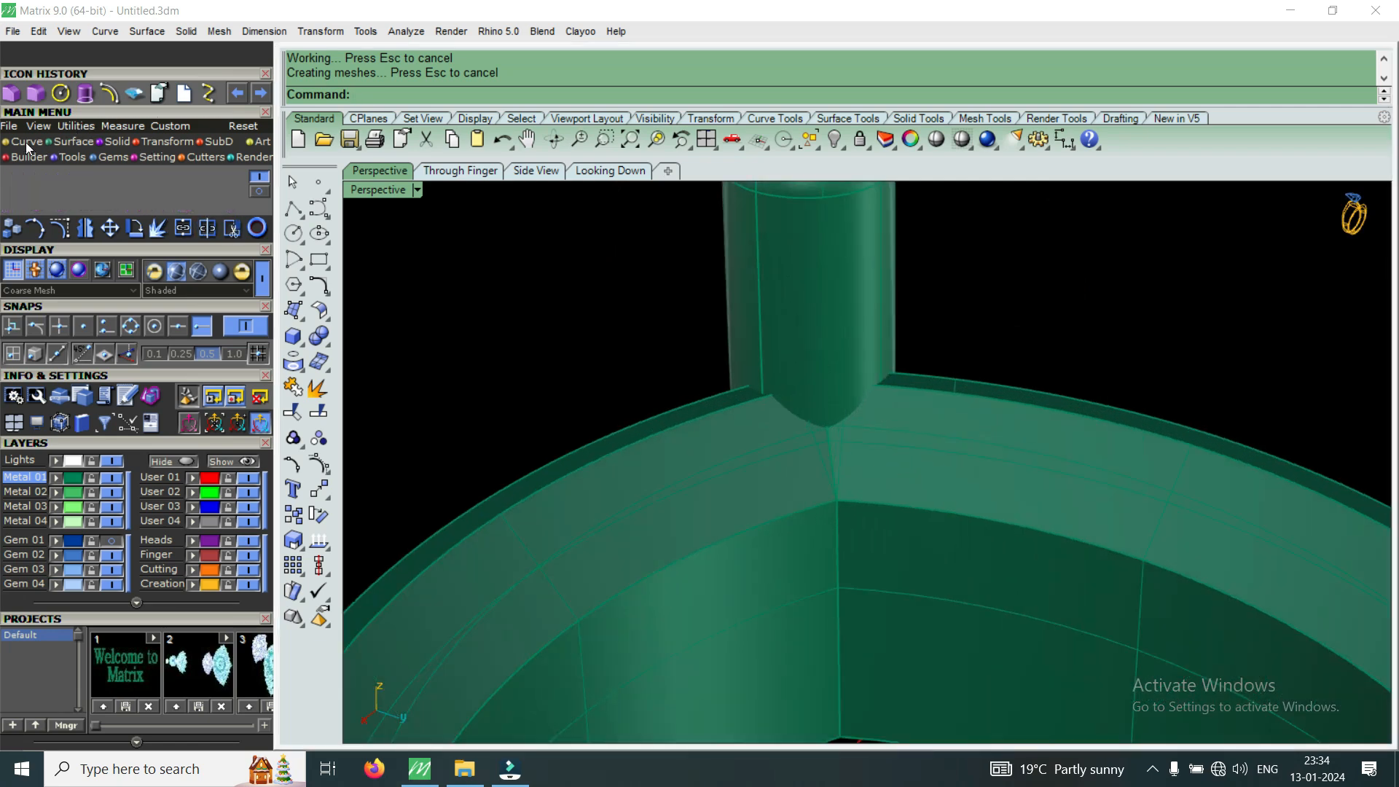
{"action": "left_click", "coordinate": [209, 204]}
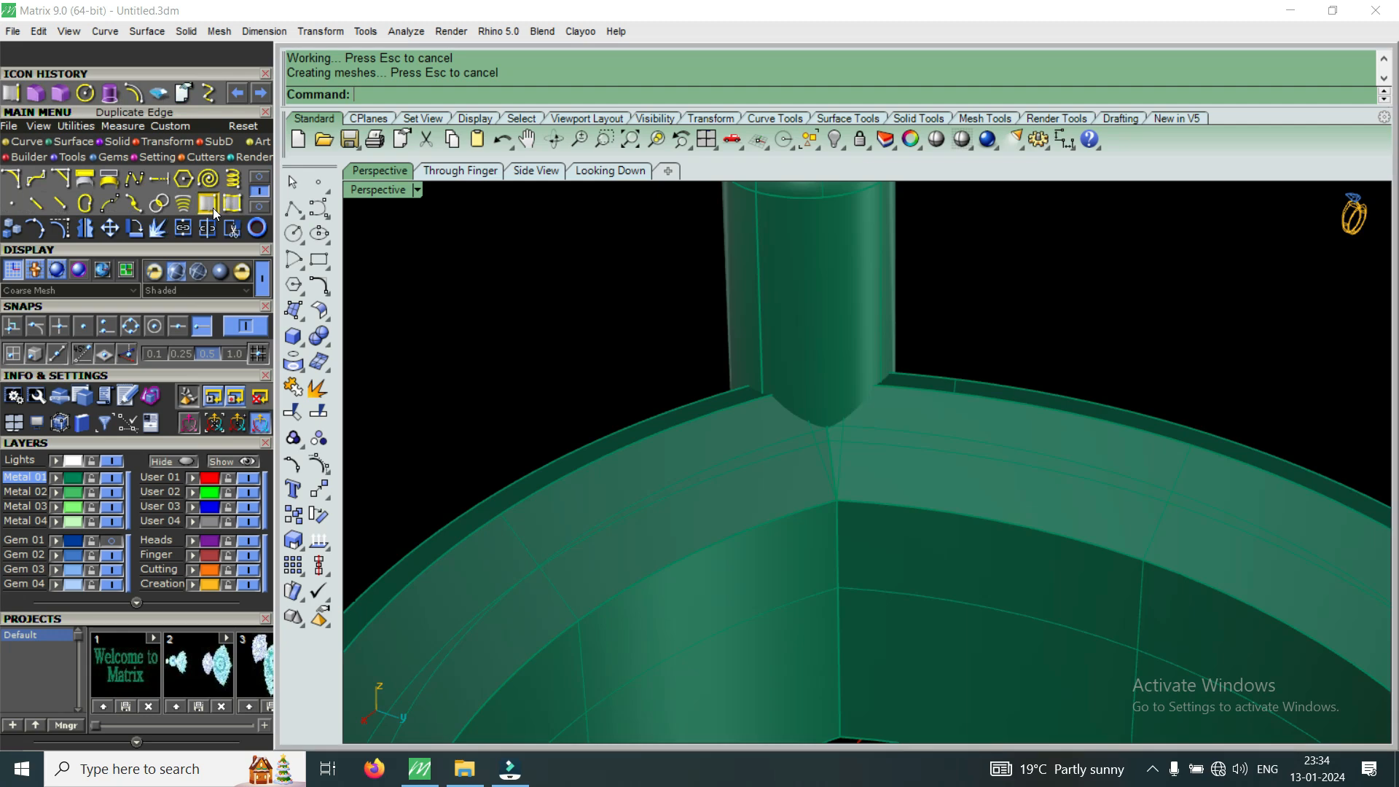
{"action": "left_click", "coordinate": [734, 409]}
{"action": "left_click", "coordinate": [923, 391]}
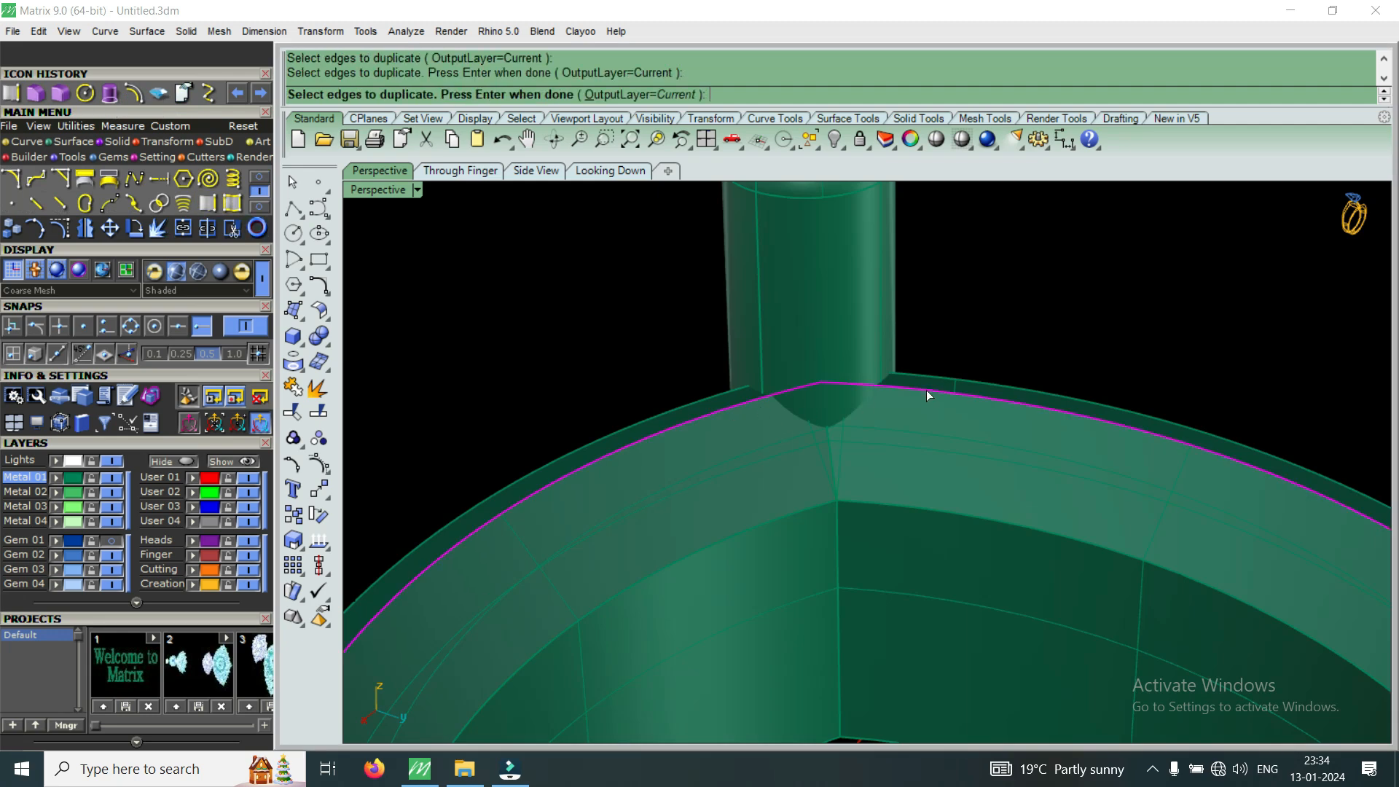
{"action": "scroll", "coordinate": [751, 348], "scroll_direction": "down", "scroll_amount": 6}
{"action": "right_click_drag", "start_coordinate": [747, 394], "coordinate": [762, 434]}
{"action": "scroll", "coordinate": [755, 474], "scroll_direction": "up", "scroll_amount": 4}
{"action": "left_click", "coordinate": [851, 608]}
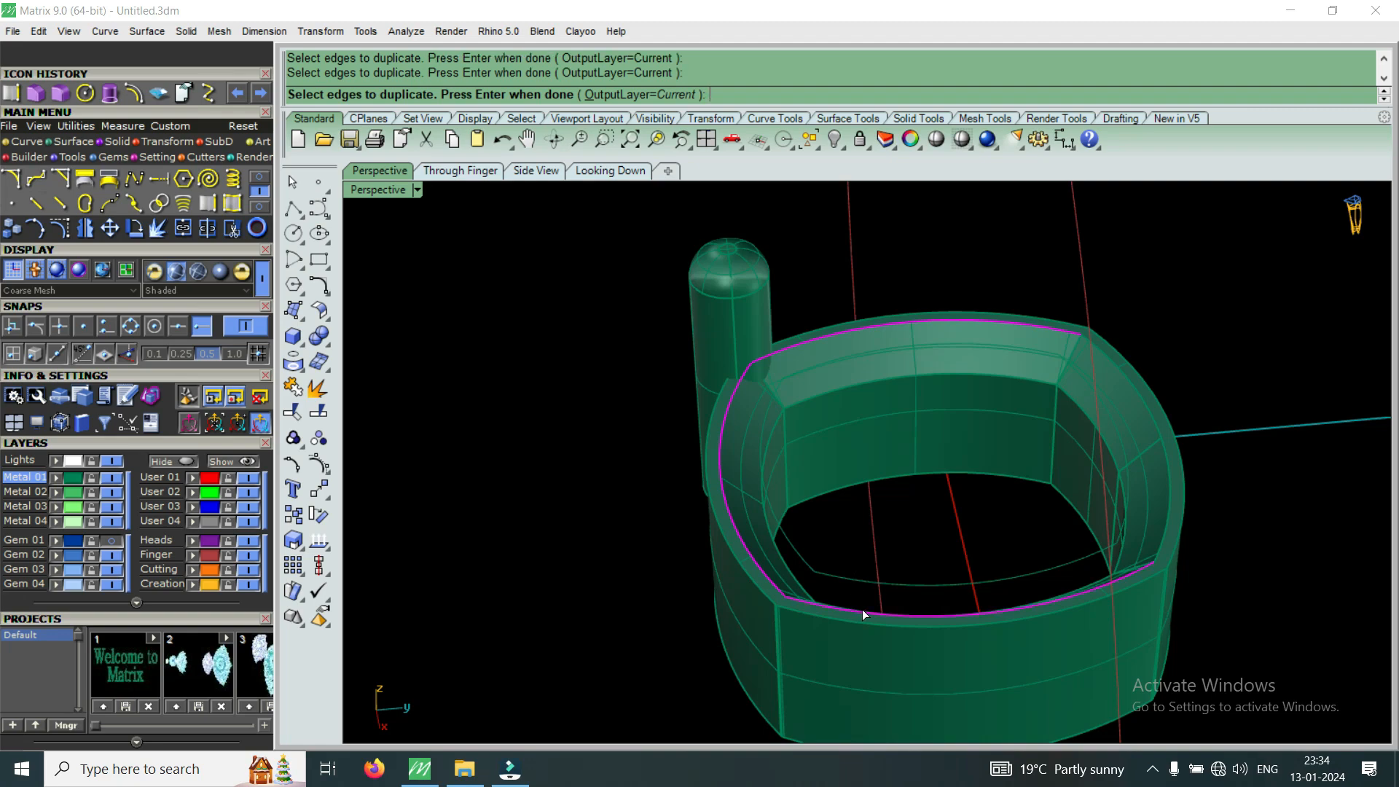
{"action": "scroll", "coordinate": [1166, 477], "scroll_direction": "up", "scroll_amount": 3}
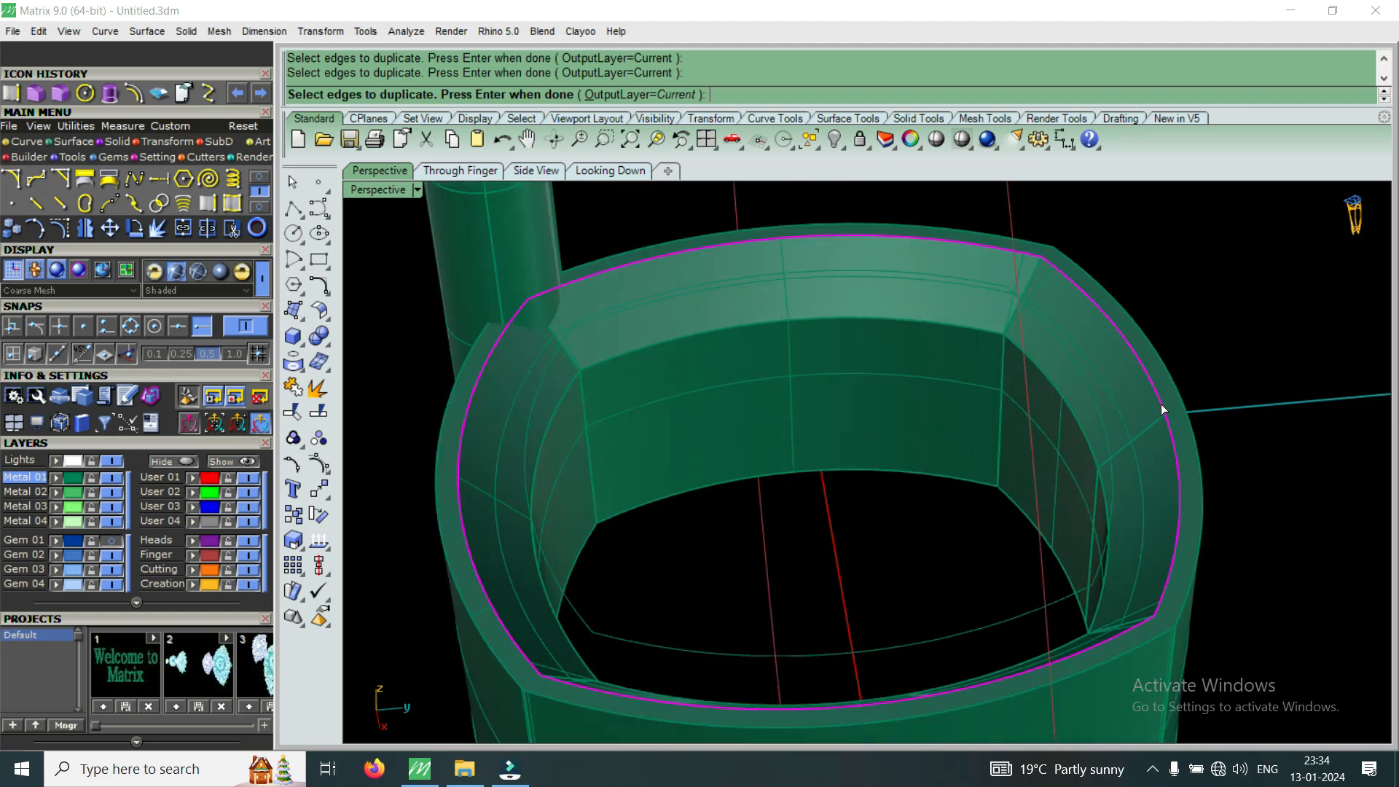
{"action": "scroll", "coordinate": [1161, 404], "scroll_direction": "down", "scroll_amount": 4}
{"action": "scroll", "coordinate": [714, 373], "scroll_direction": "up", "scroll_amount": 5}
{"action": "scroll", "coordinate": [709, 387], "scroll_direction": "down", "scroll_amount": 2}
{"action": "scroll", "coordinate": [706, 400], "scroll_direction": "down", "scroll_amount": 3}
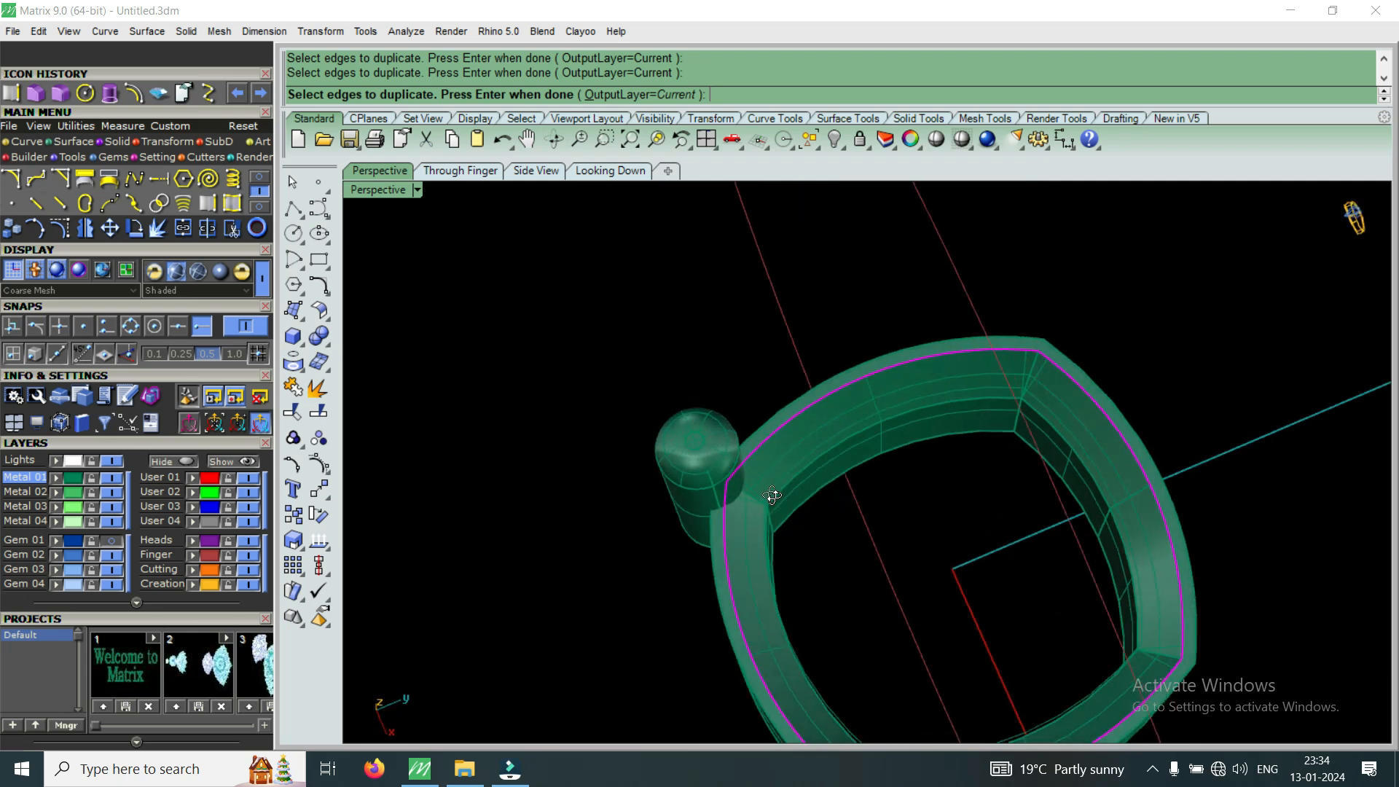
{"action": "right_click_drag", "start_coordinate": [711, 412], "coordinate": [757, 497]}
{"action": "scroll", "coordinate": [763, 487], "scroll_direction": "down", "scroll_amount": 2}
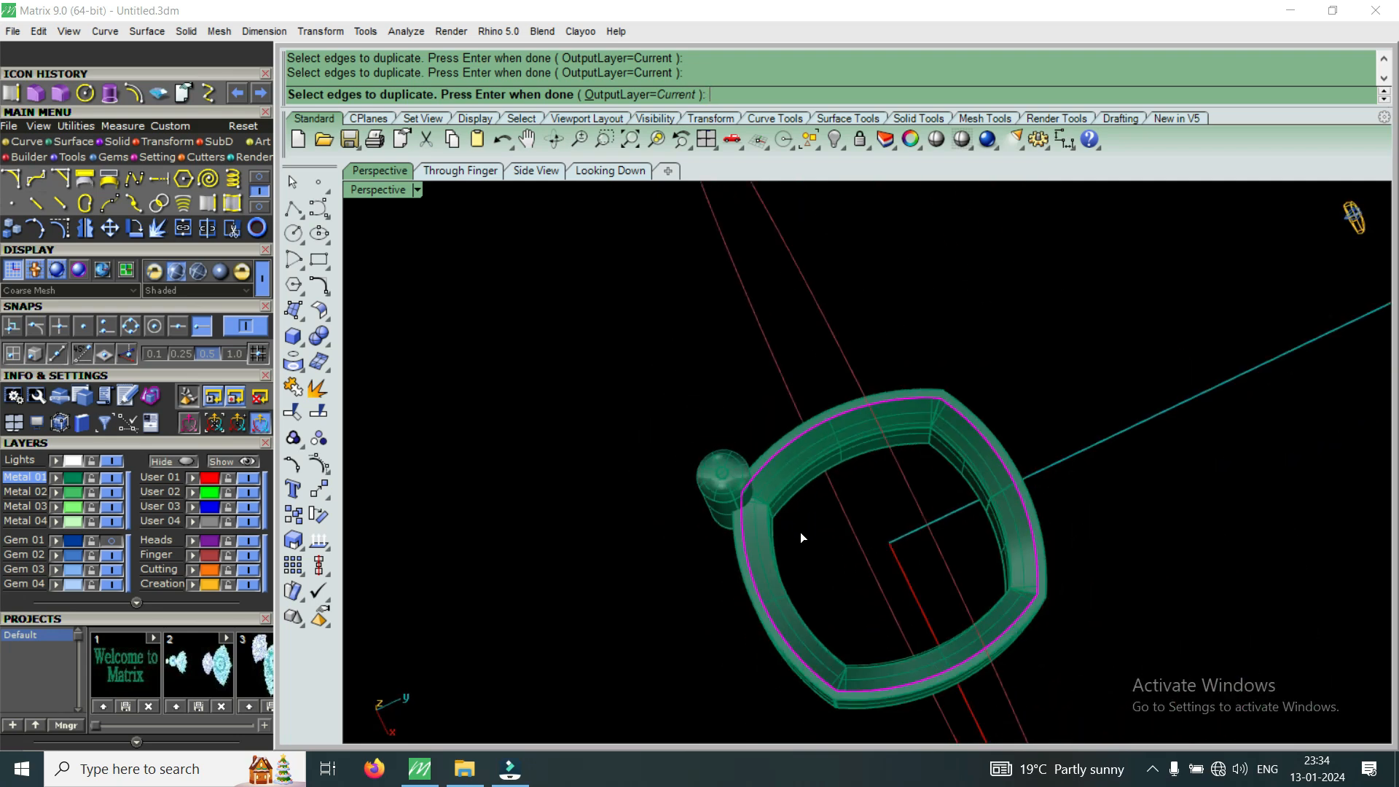
{"action": "right_click", "coordinate": [916, 480]}
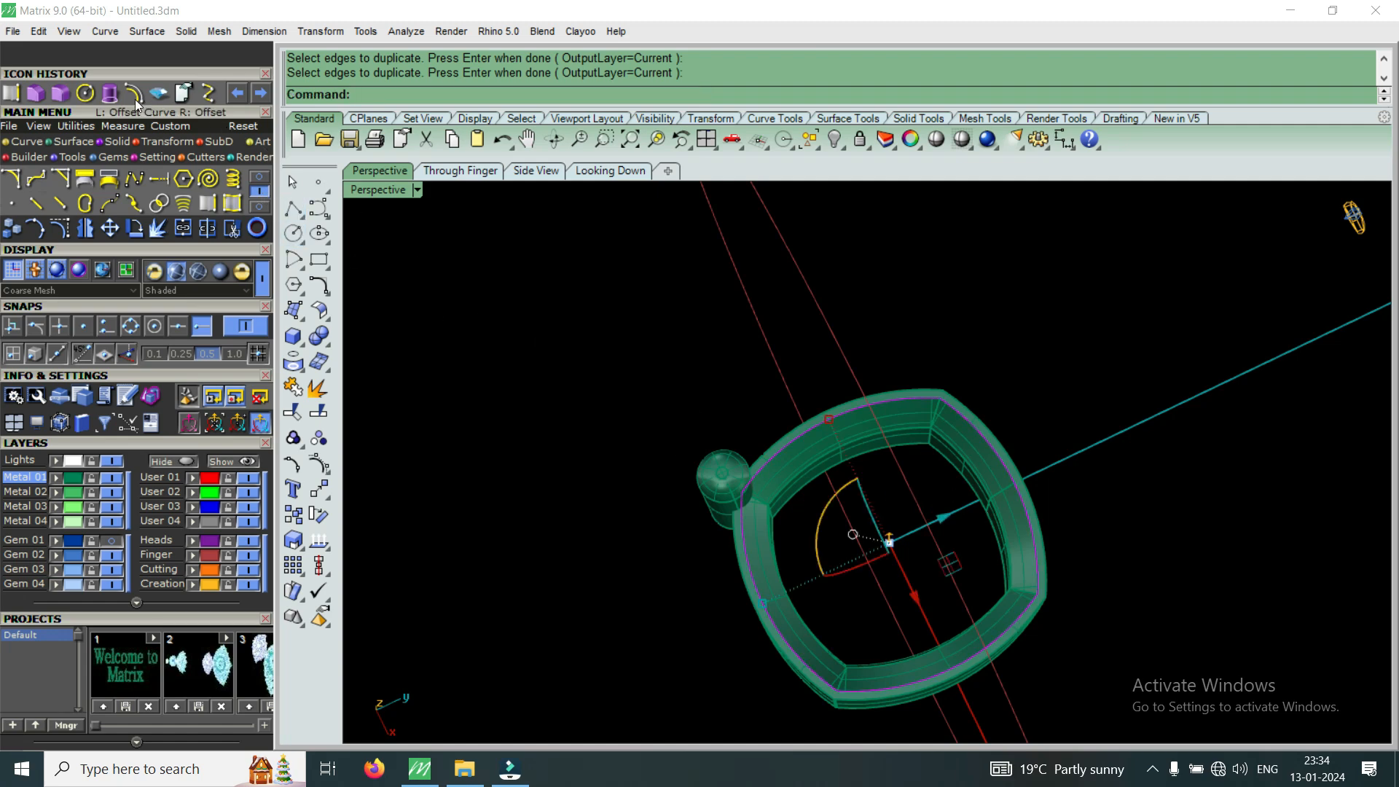
Extrude the duplicated rim curves upward as a capped solid past the top of the prong, keeping the curves.
{"action": "left_click", "coordinate": [111, 94]}
{"action": "right_click_drag", "start_coordinate": [889, 396], "coordinate": [886, 337]}
{"action": "scroll", "coordinate": [866, 443], "scroll_direction": "down", "scroll_amount": 5}
{"action": "scroll", "coordinate": [886, 336], "scroll_direction": "up", "scroll_amount": 5}
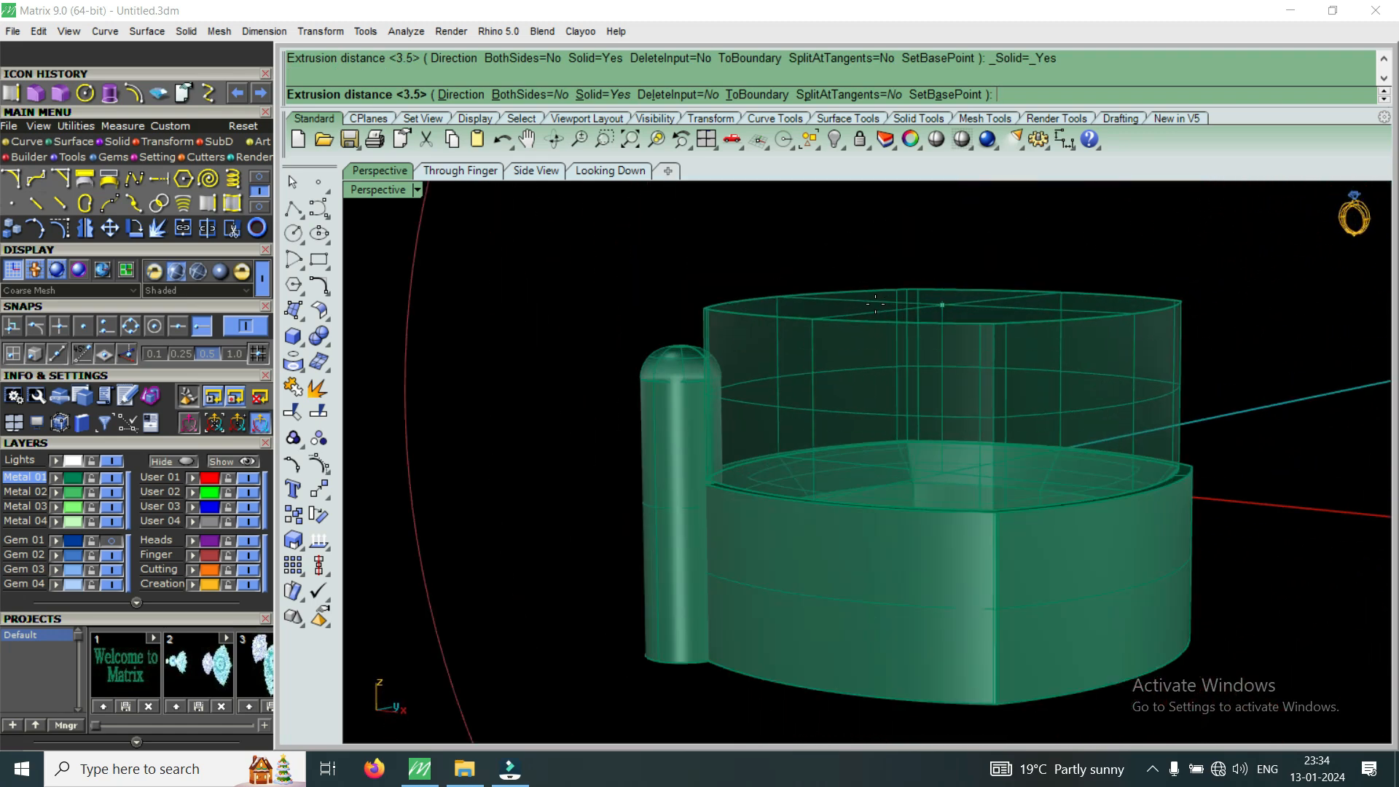
{"action": "left_click", "coordinate": [875, 287]}
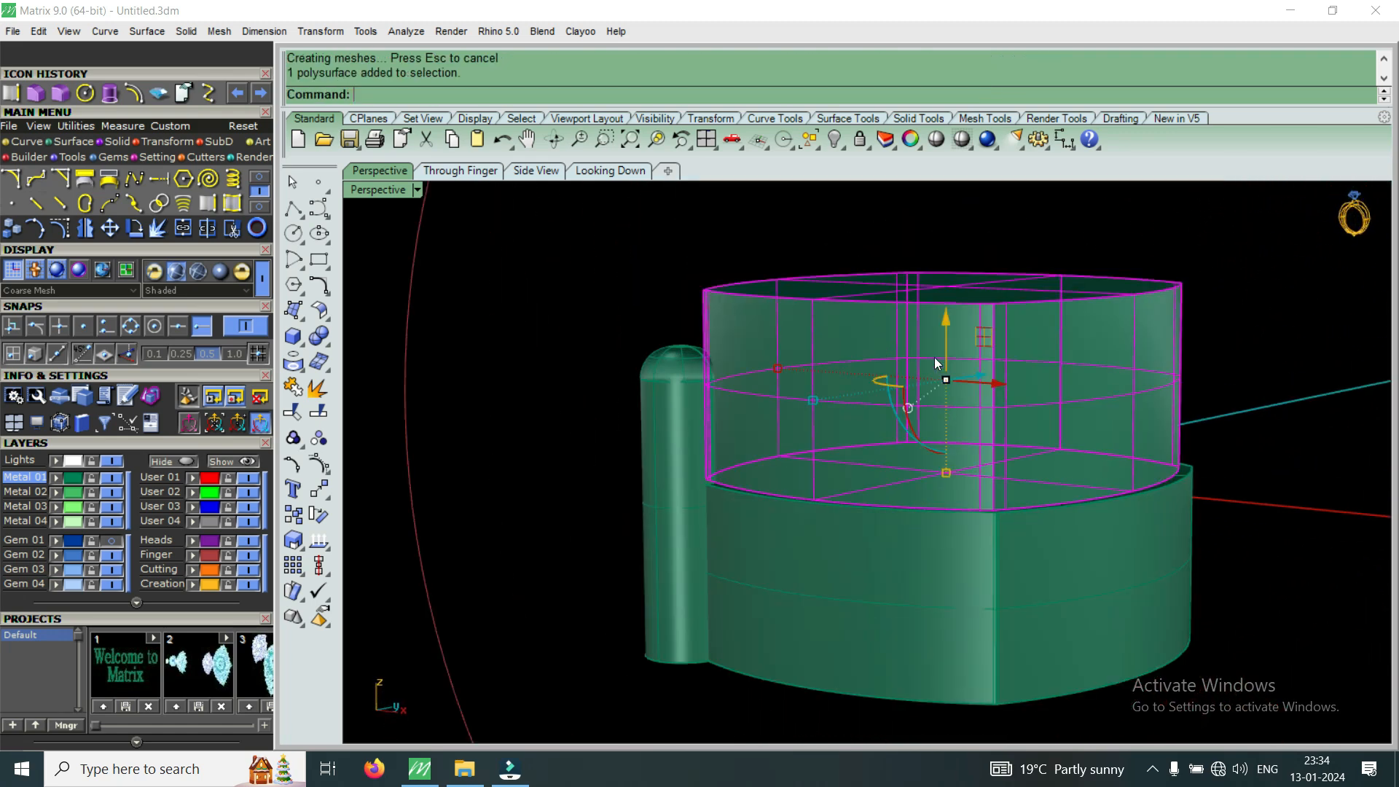
Move the extruded cutter solid slightly down into the bezel seat and deselect it.
{"action": "left_click_drag", "start_coordinate": [951, 320], "coordinate": [948, 354]}
{"action": "right_click_drag", "start_coordinate": [948, 355], "coordinate": [803, 536]}
{"action": "scroll", "coordinate": [803, 525], "scroll_direction": "down", "scroll_amount": 5}
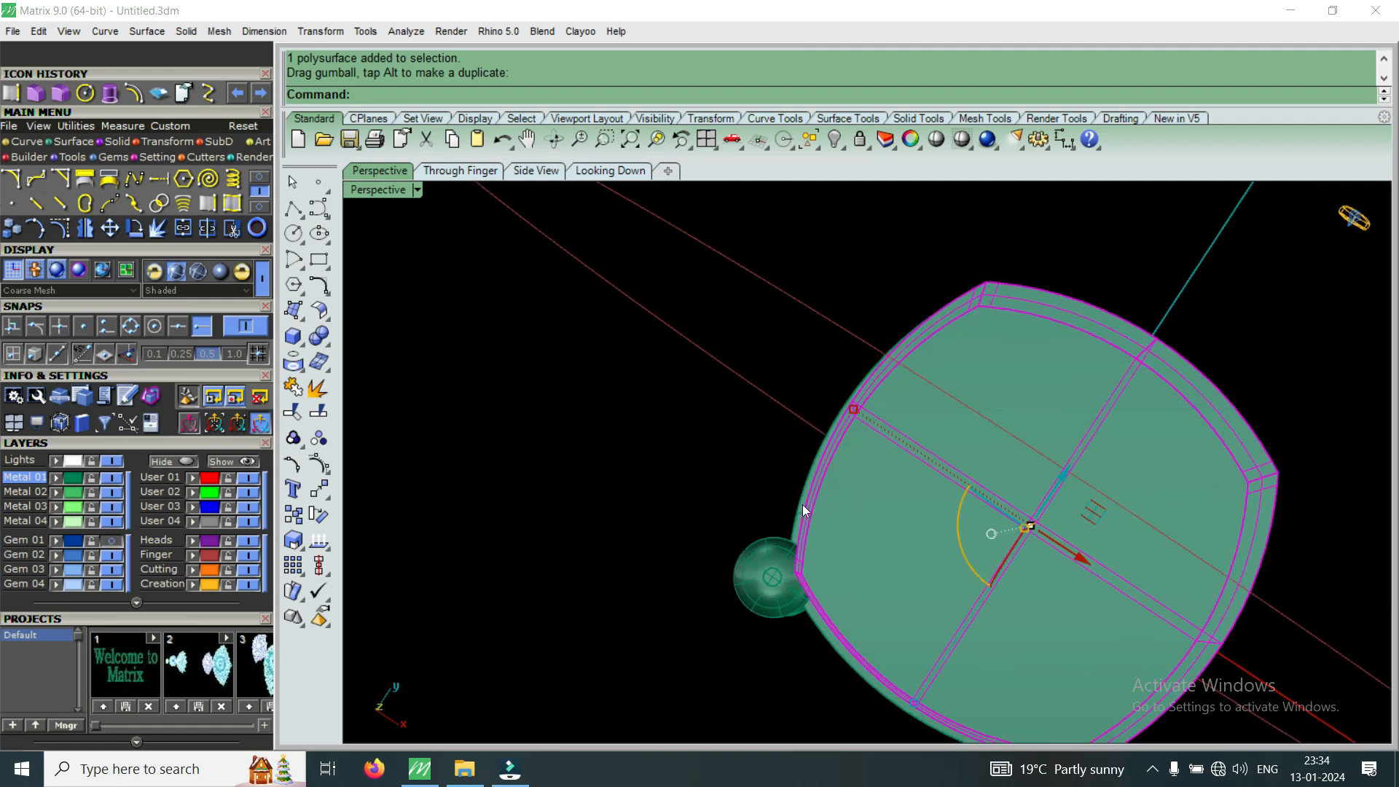
{"action": "key", "text": "Escape"}
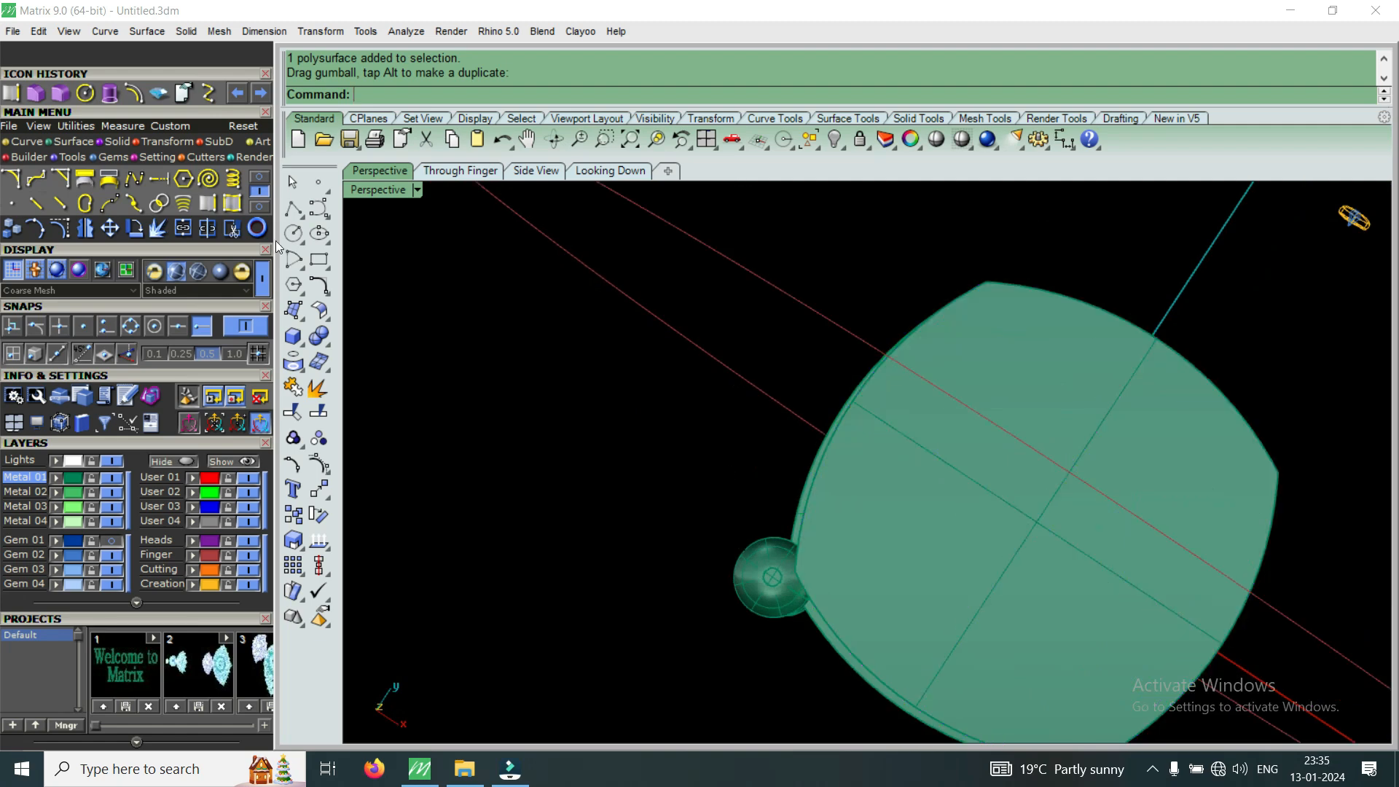
Subtract the extruded cutter solid from the prong with a Boolean difference.
{"action": "left_click", "coordinate": [108, 141]}
{"action": "left_click", "coordinate": [37, 177]}
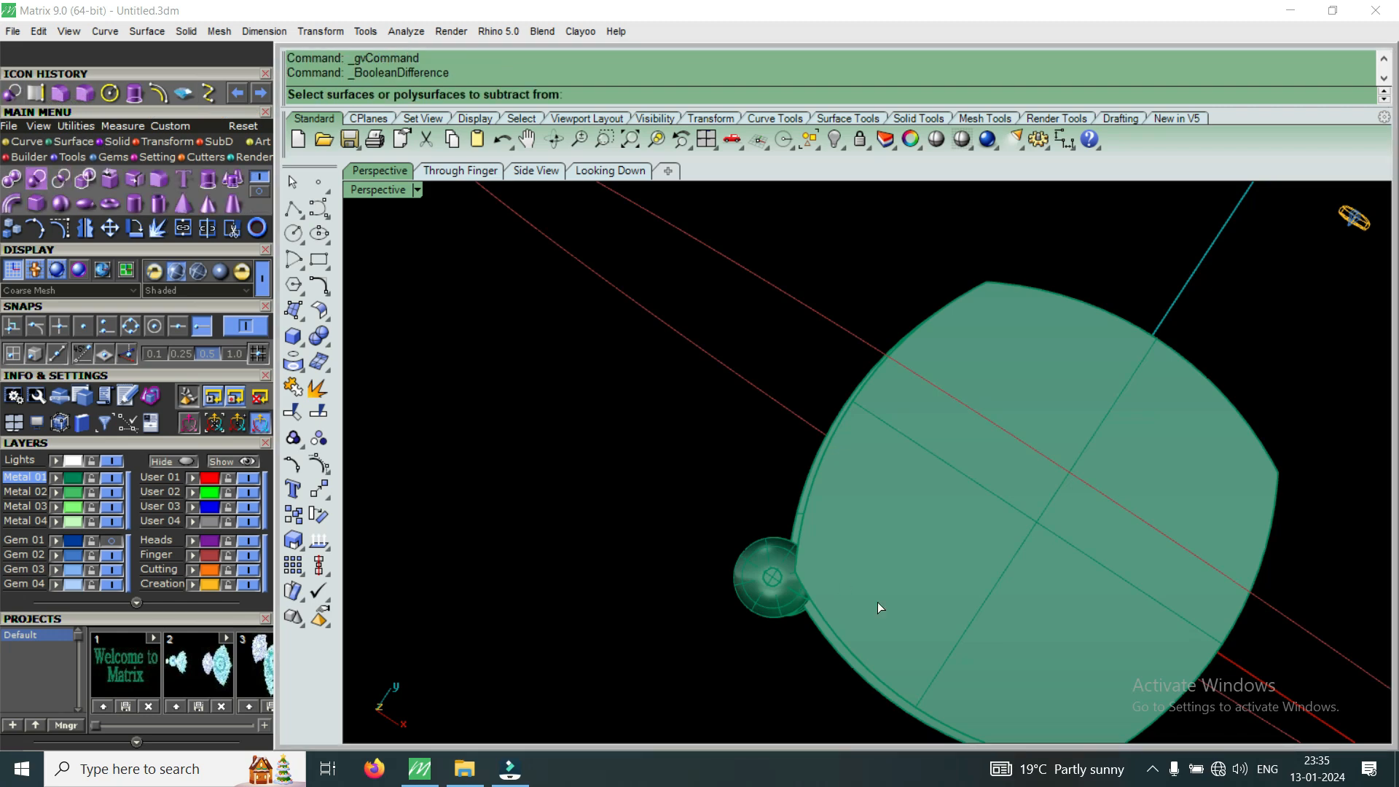
{"action": "left_click", "coordinate": [781, 606]}
{"action": "key", "text": "Return"}
{"action": "left_click", "coordinate": [846, 605]}
{"action": "key", "text": "Return"}
Mirror a copy of the trimmed prong across the vertical centre line through 0 in the Looking Down view.
{"action": "right_click_drag", "start_coordinate": [825, 602], "coordinate": [776, 399]}
{"action": "left_click", "coordinate": [760, 448]}
{"action": "scroll", "coordinate": [762, 457], "scroll_direction": "down", "scroll_amount": 4}
{"action": "right_click_drag", "start_coordinate": [762, 458], "coordinate": [850, 505]}
{"action": "scroll", "coordinate": [785, 473], "scroll_direction": "down", "scroll_amount": 6}
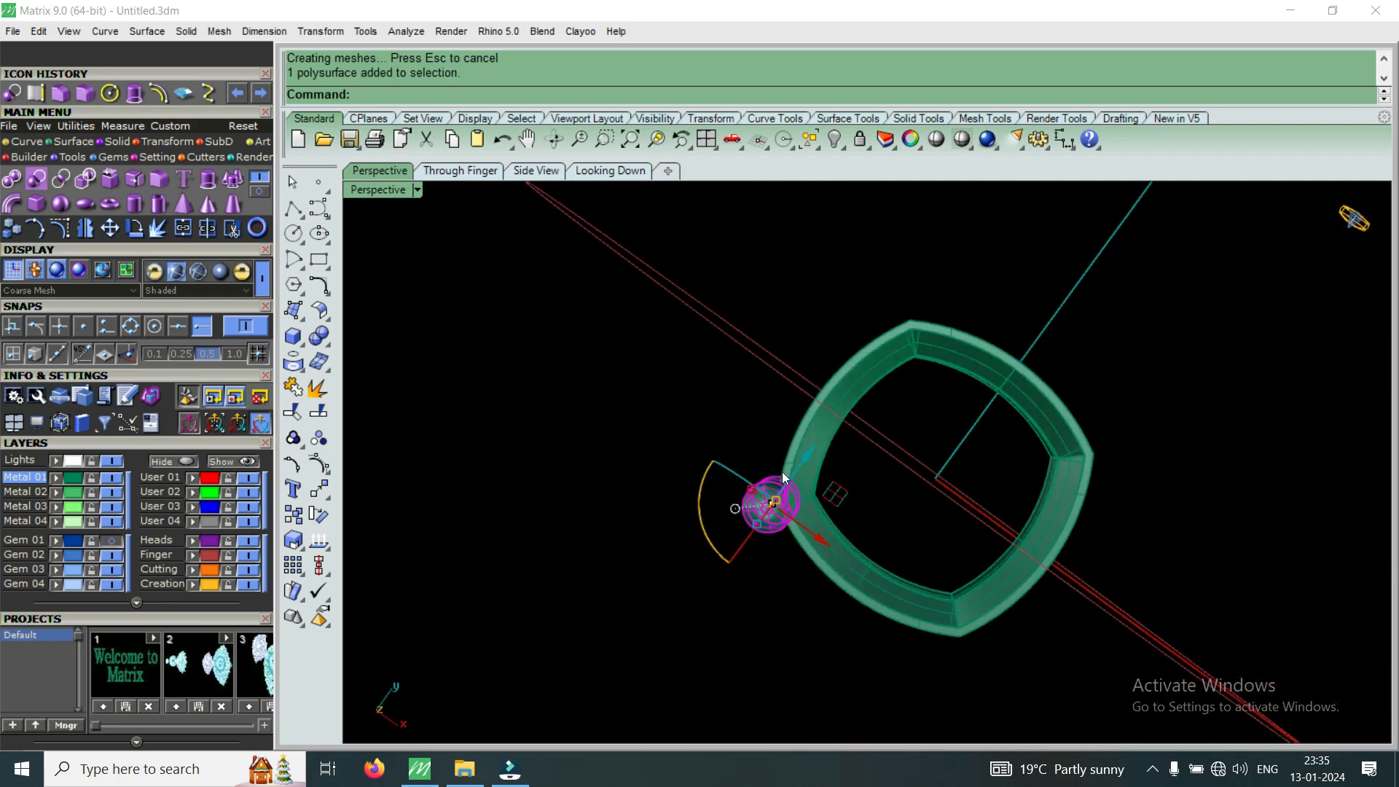
{"action": "double_click", "coordinate": [374, 191]}
{"action": "scroll", "coordinate": [589, 397], "scroll_direction": "down", "scroll_amount": 6}
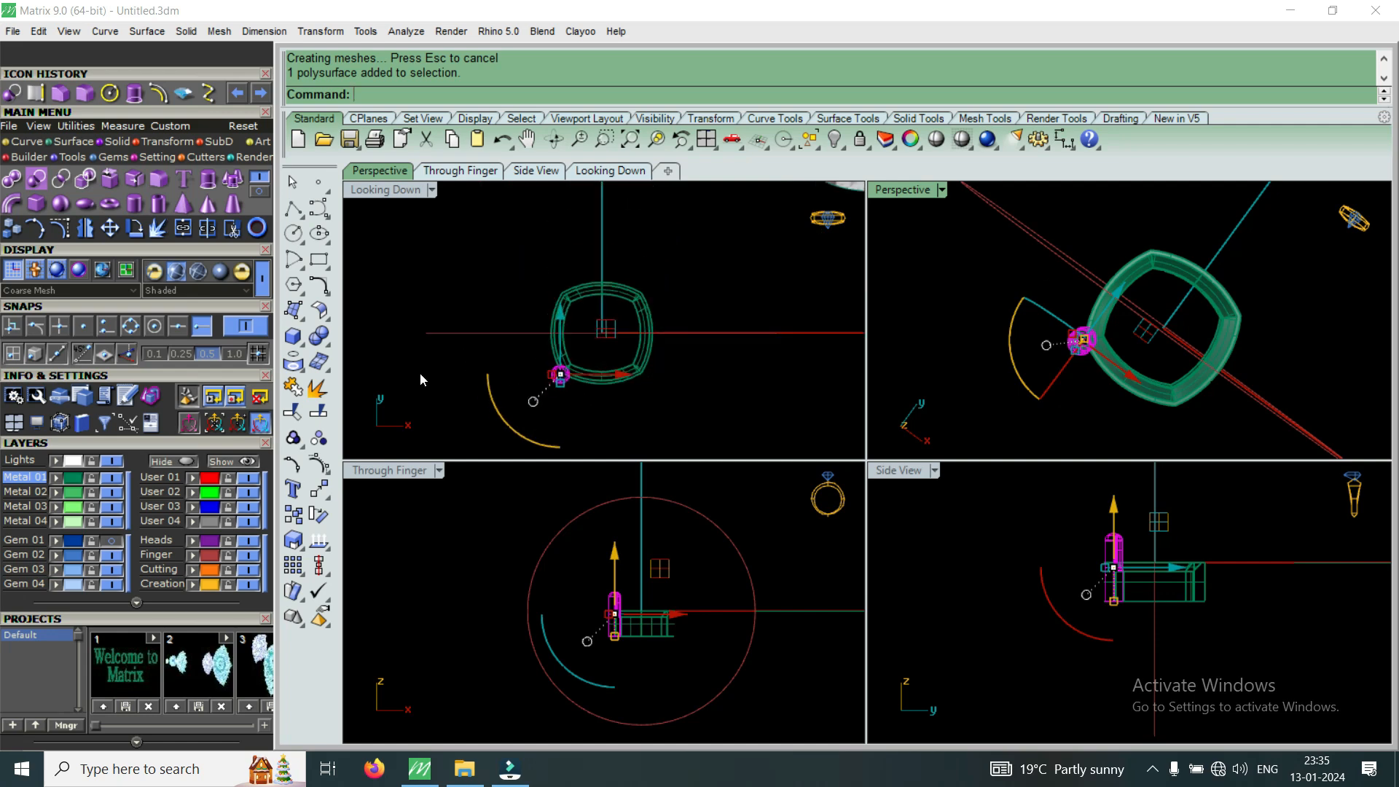
{"action": "left_click", "coordinate": [85, 229]}
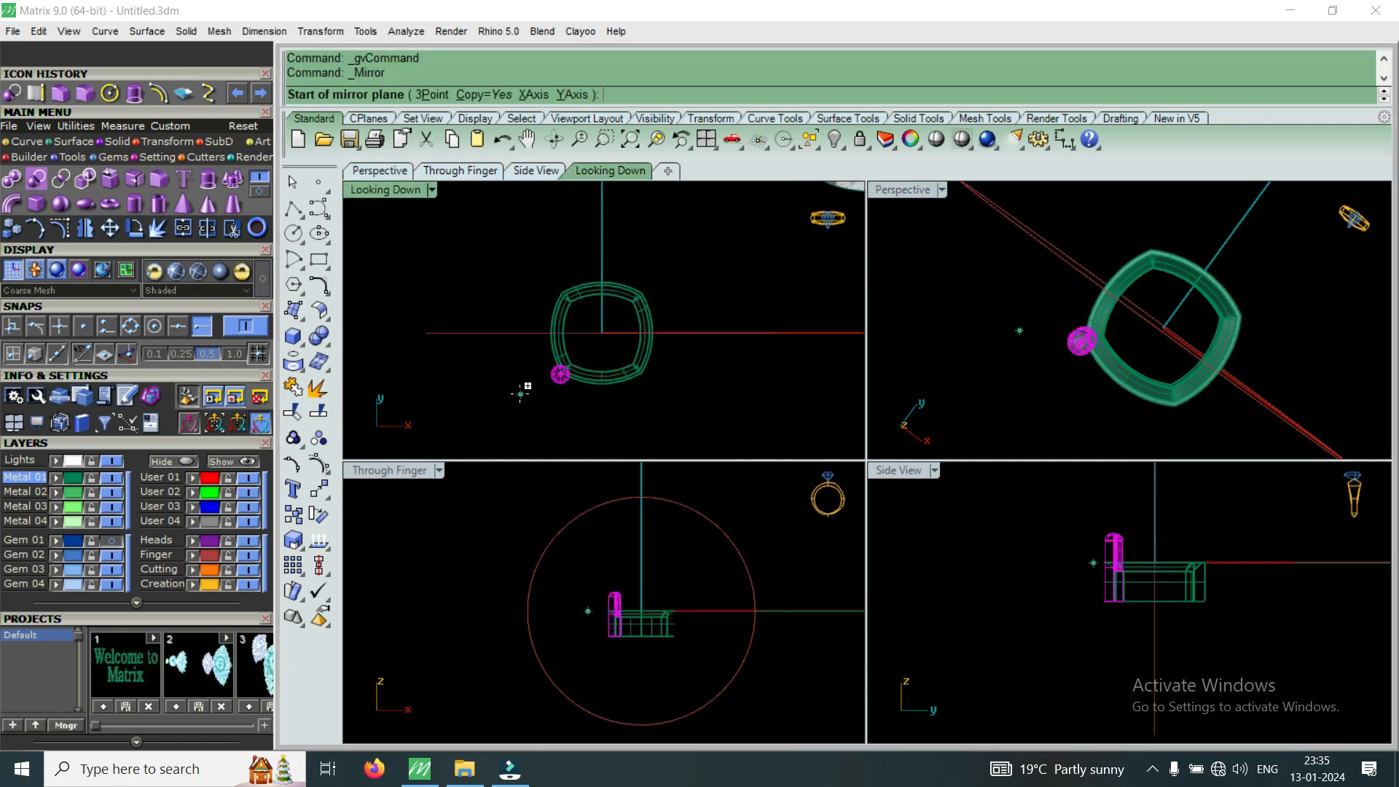
{"action": "type", "text": "0"}
{"action": "key", "text": "Return"}
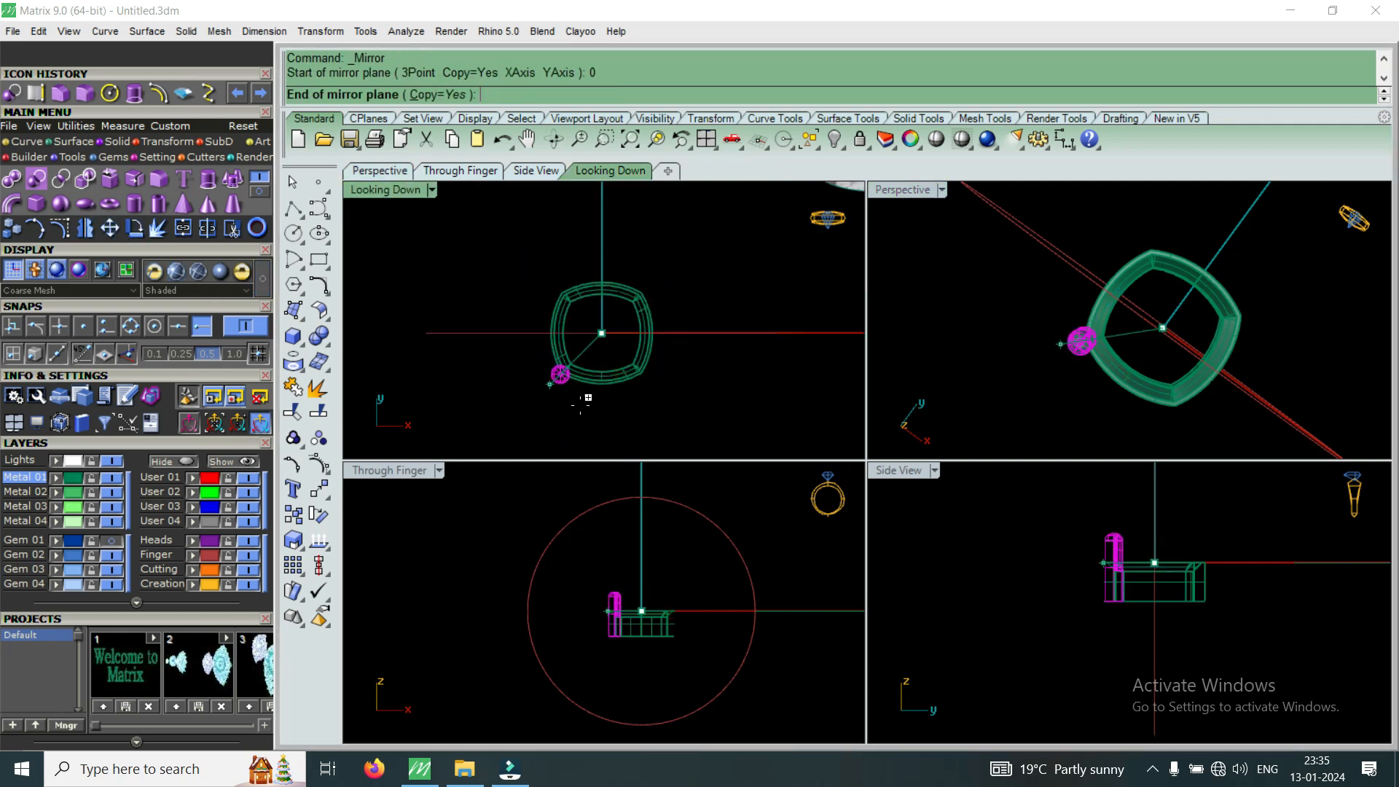
{"action": "left_click", "coordinate": [632, 408]}
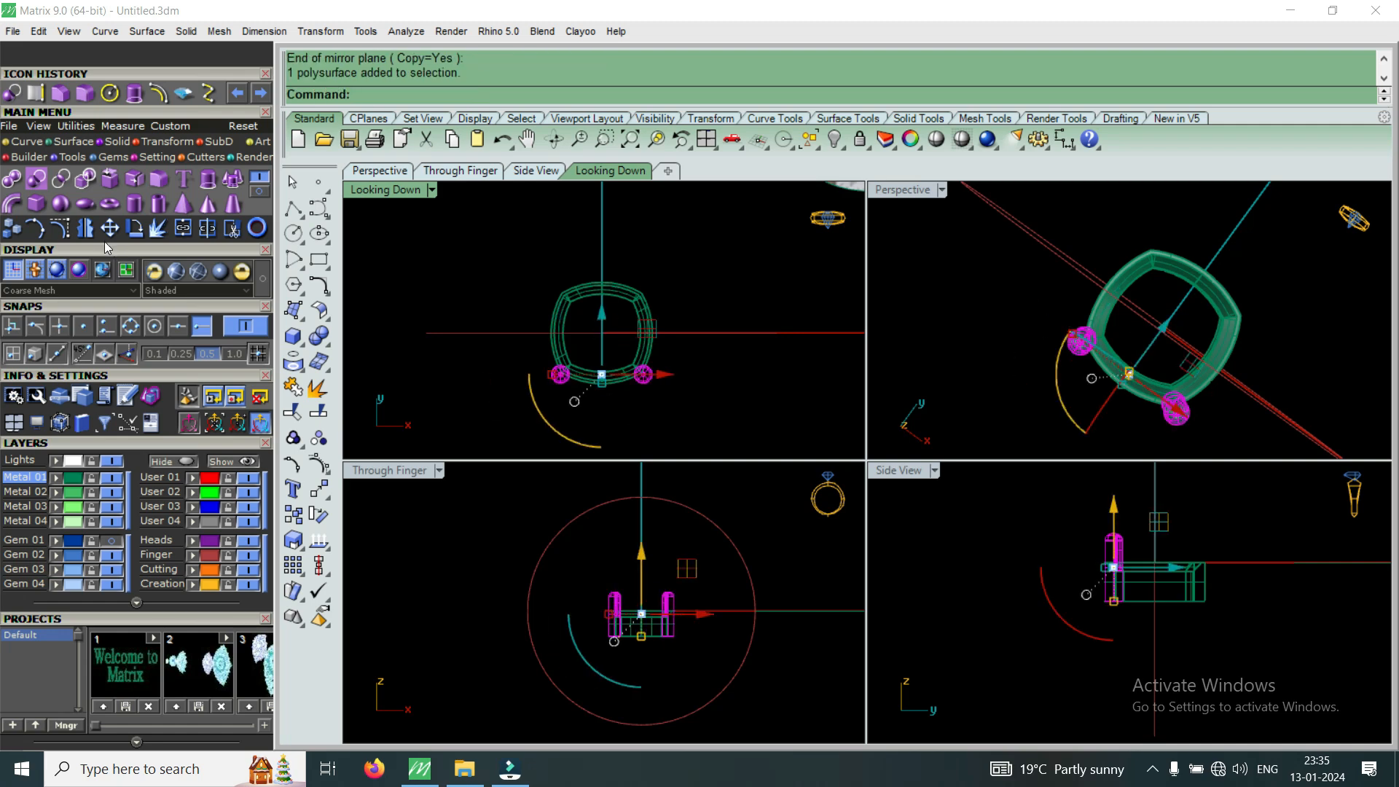
Mirror copies of both prongs across the horizontal centre line through 0 in the Looking Down view.
{"action": "left_click", "coordinate": [84, 229]}
{"action": "type", "text": "0"}
{"action": "key", "text": "Return"}
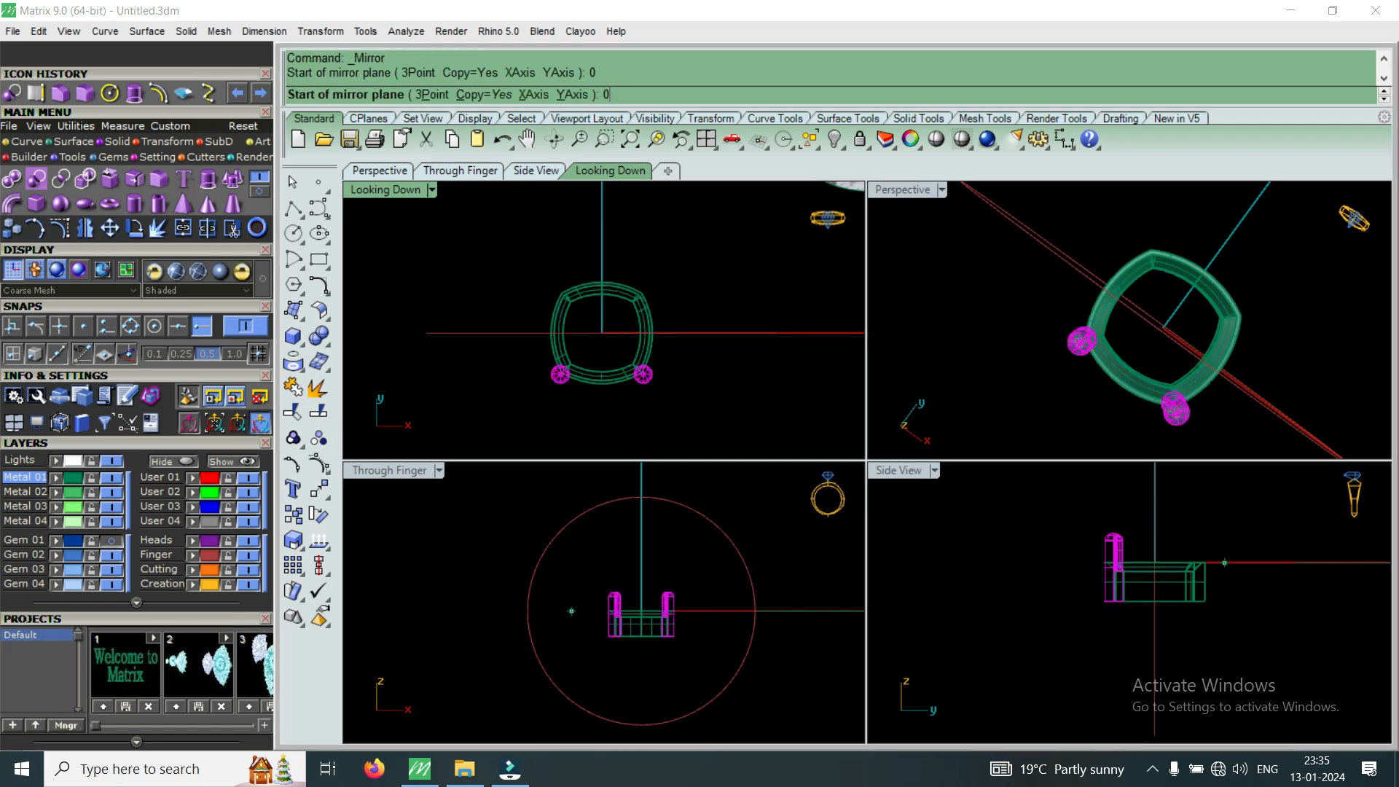
{"action": "left_click", "coordinate": [475, 321]}
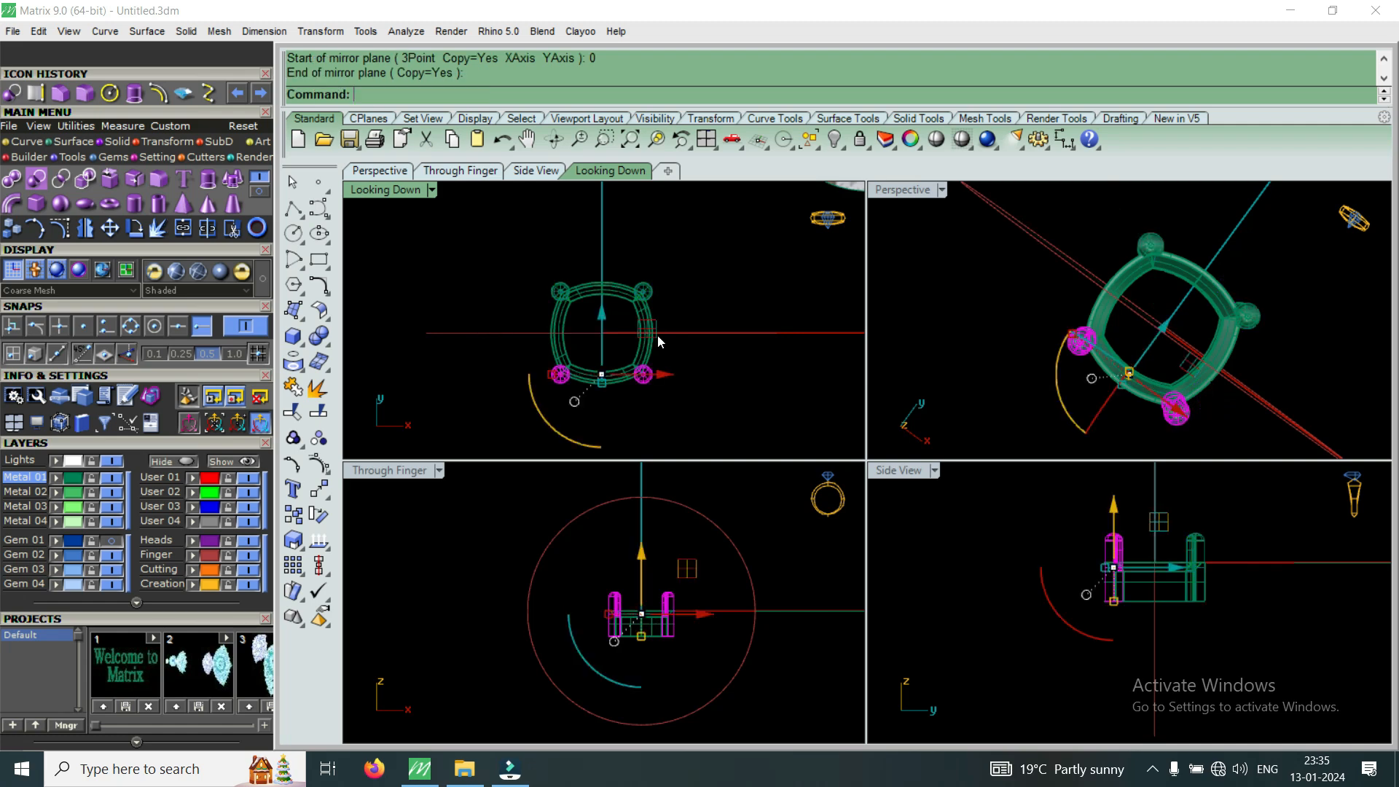
Select the bezel and all four prongs in the maximized Perspective view and group them.
{"action": "double_click", "coordinate": [917, 190]}
{"action": "scroll", "coordinate": [845, 411], "scroll_direction": "down", "scroll_amount": 6}
{"action": "right_click_drag", "start_coordinate": [885, 605], "coordinate": [980, 570]}
{"action": "scroll", "coordinate": [908, 488], "scroll_direction": "up", "scroll_amount": 6}
{"action": "left_click", "coordinate": [901, 603], "text": "shift"}
{"action": "left_click", "coordinate": [1052, 350], "text": "shift"}
{"action": "left_click", "coordinate": [801, 261], "text": "shift"}
{"action": "type", "text": "group"}
{"action": "key", "text": "Return"}
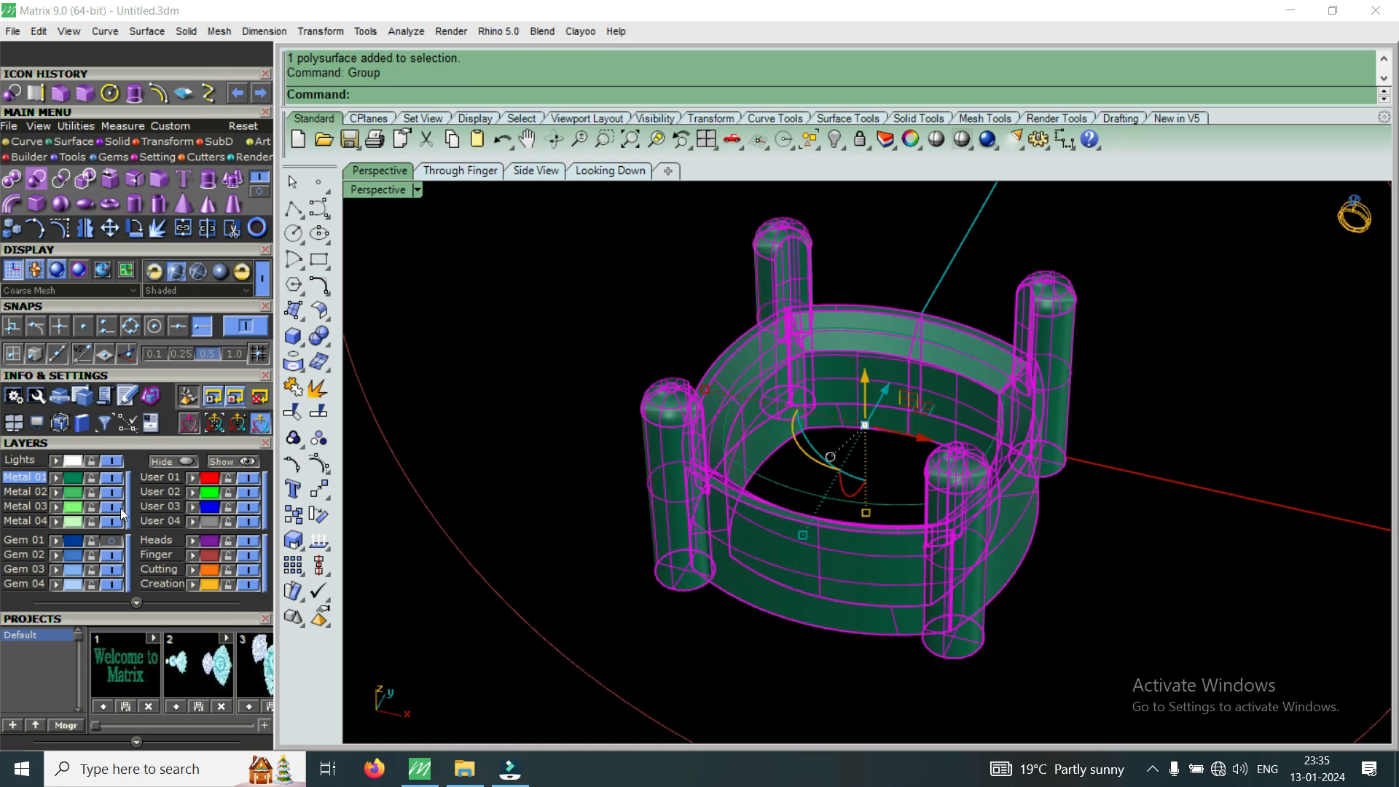
Turn the Gem 01 layer back on and select the grouped bezel and prongs.
{"action": "left_click", "coordinate": [111, 541]}
{"action": "key", "text": "Escape"}
{"action": "left_click", "coordinate": [811, 570]}
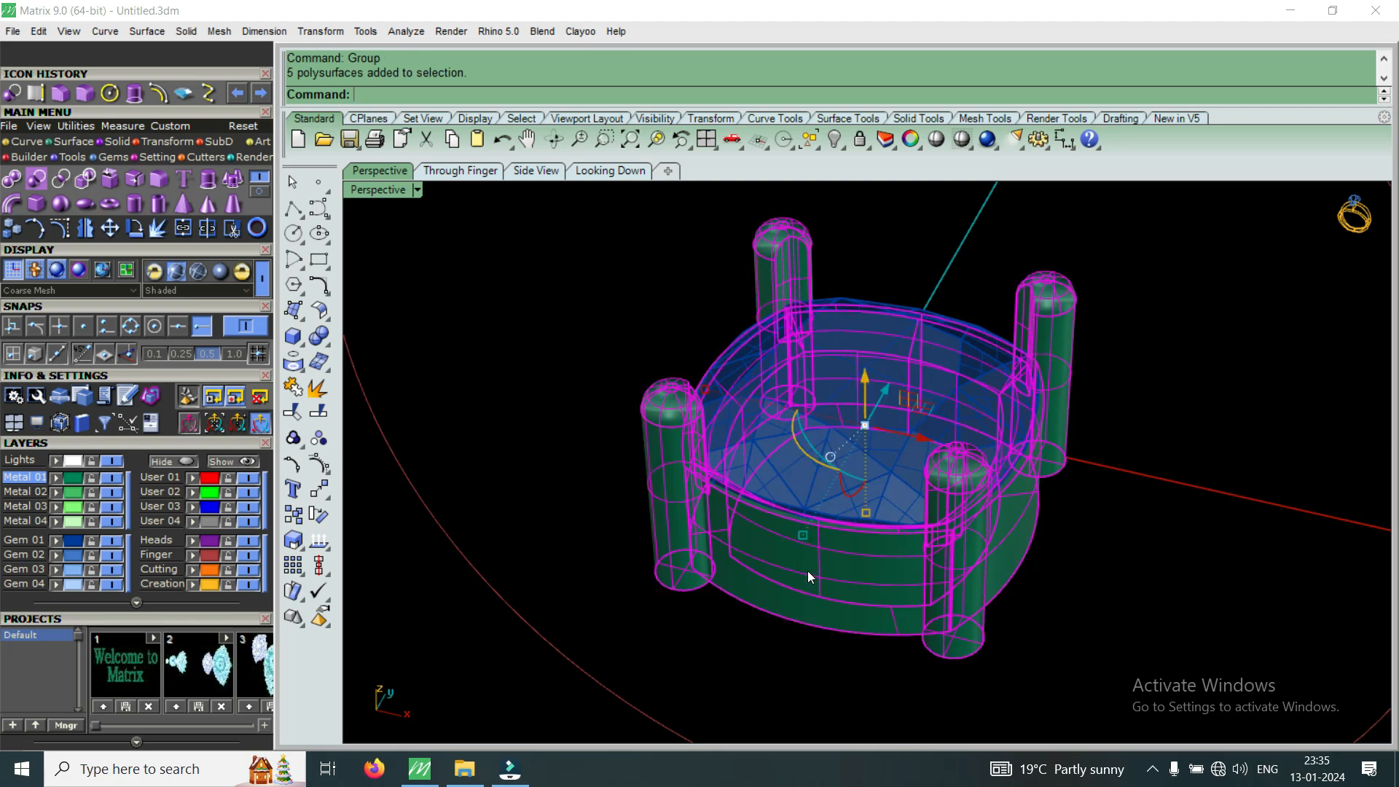
{"action": "scroll", "coordinate": [810, 547], "scroll_direction": "down", "scroll_amount": 3}
{"action": "right_click_drag", "start_coordinate": [862, 620], "coordinate": [508, 466]}
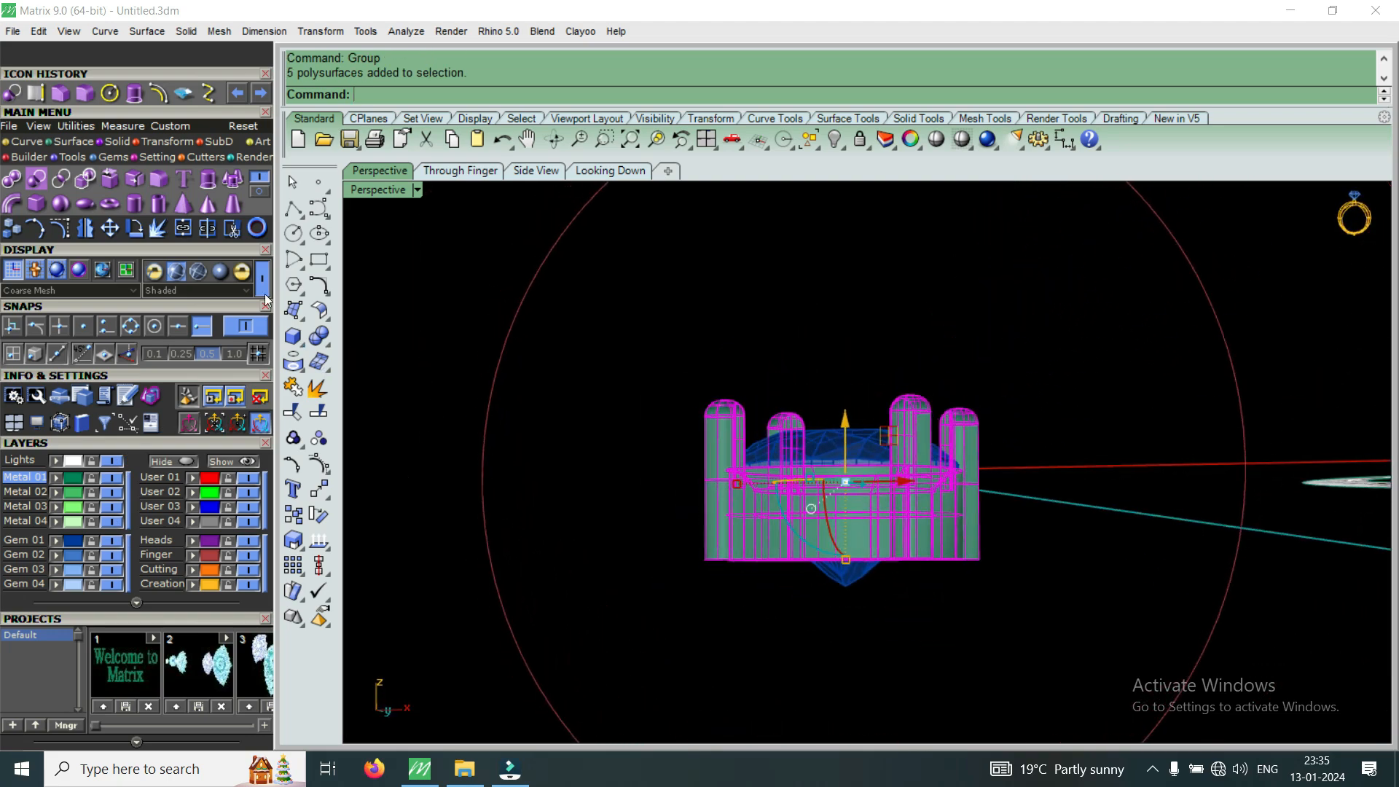
Apply Cage Edit to the bezel and prong group with a World bounding-box cage of 4 x 4 x 4 points and Global region.
{"action": "left_click", "coordinate": [162, 150]}
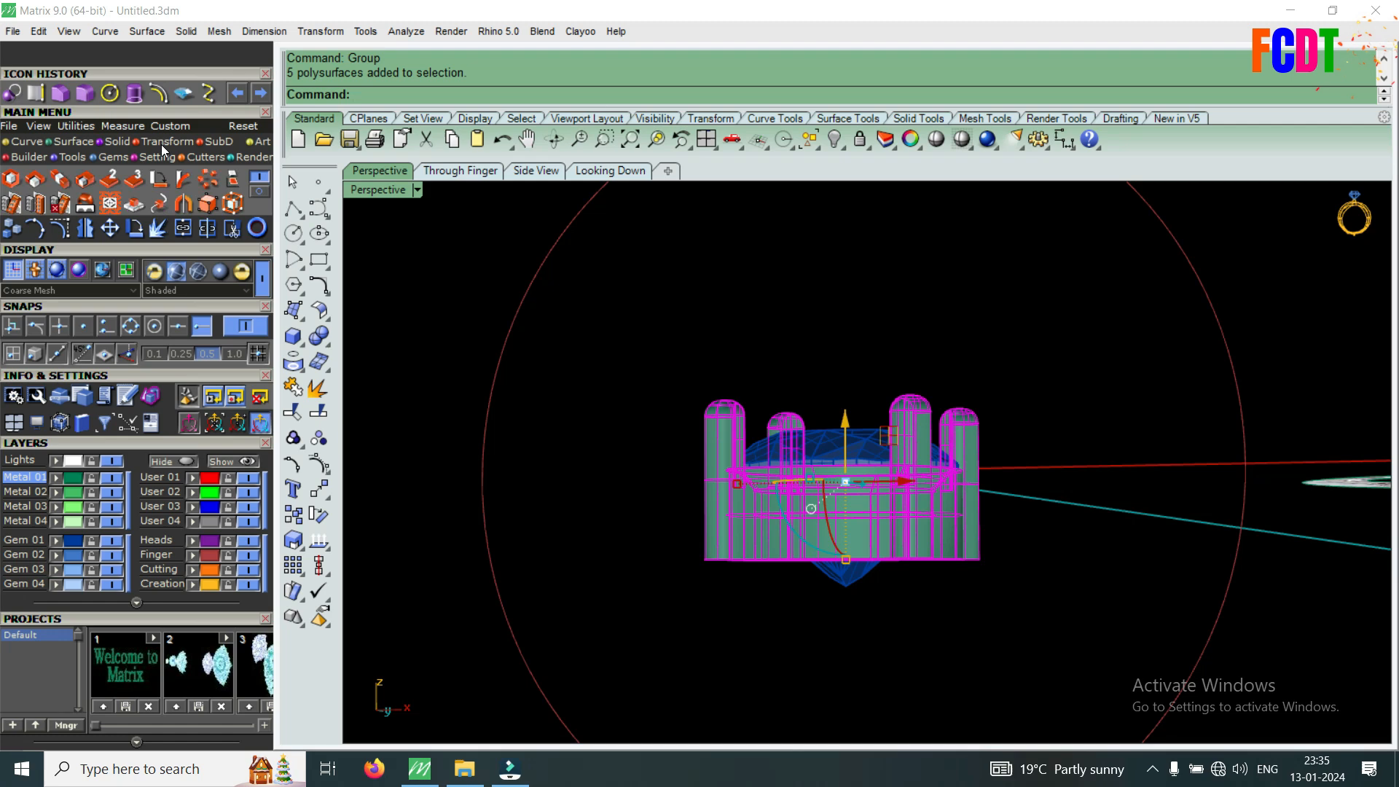
{"action": "left_click", "coordinate": [233, 208]}
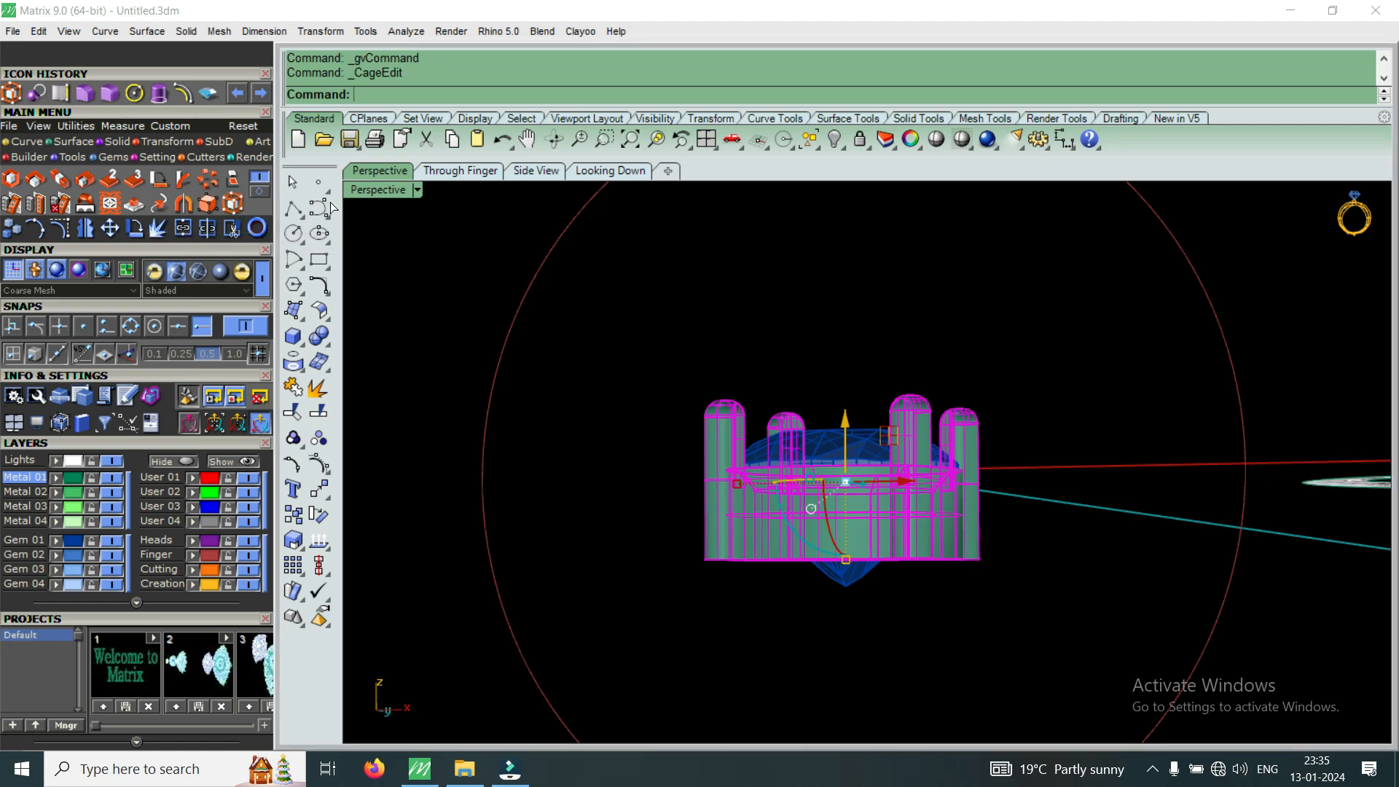
{"action": "double_click", "coordinate": [401, 191]}
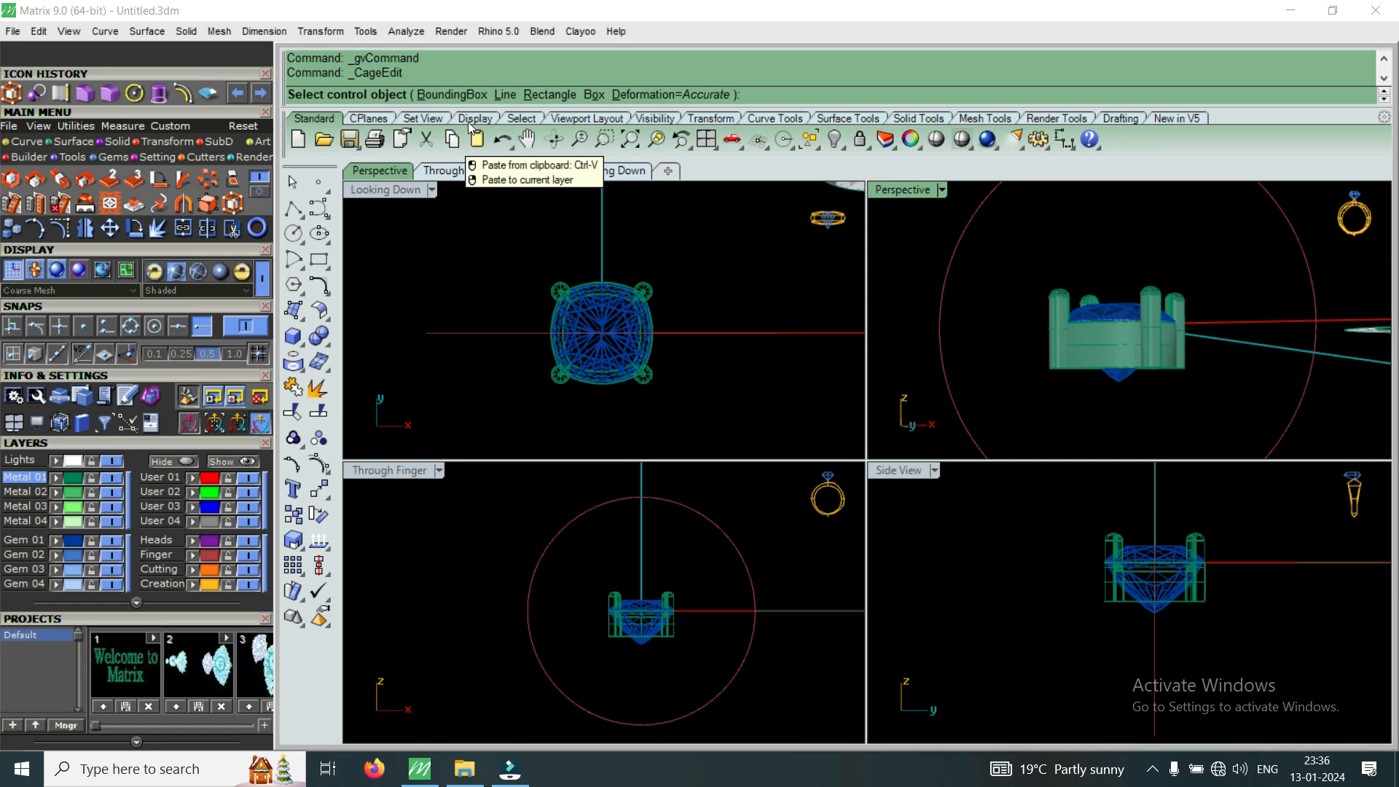
{"action": "left_click", "coordinate": [453, 95]}
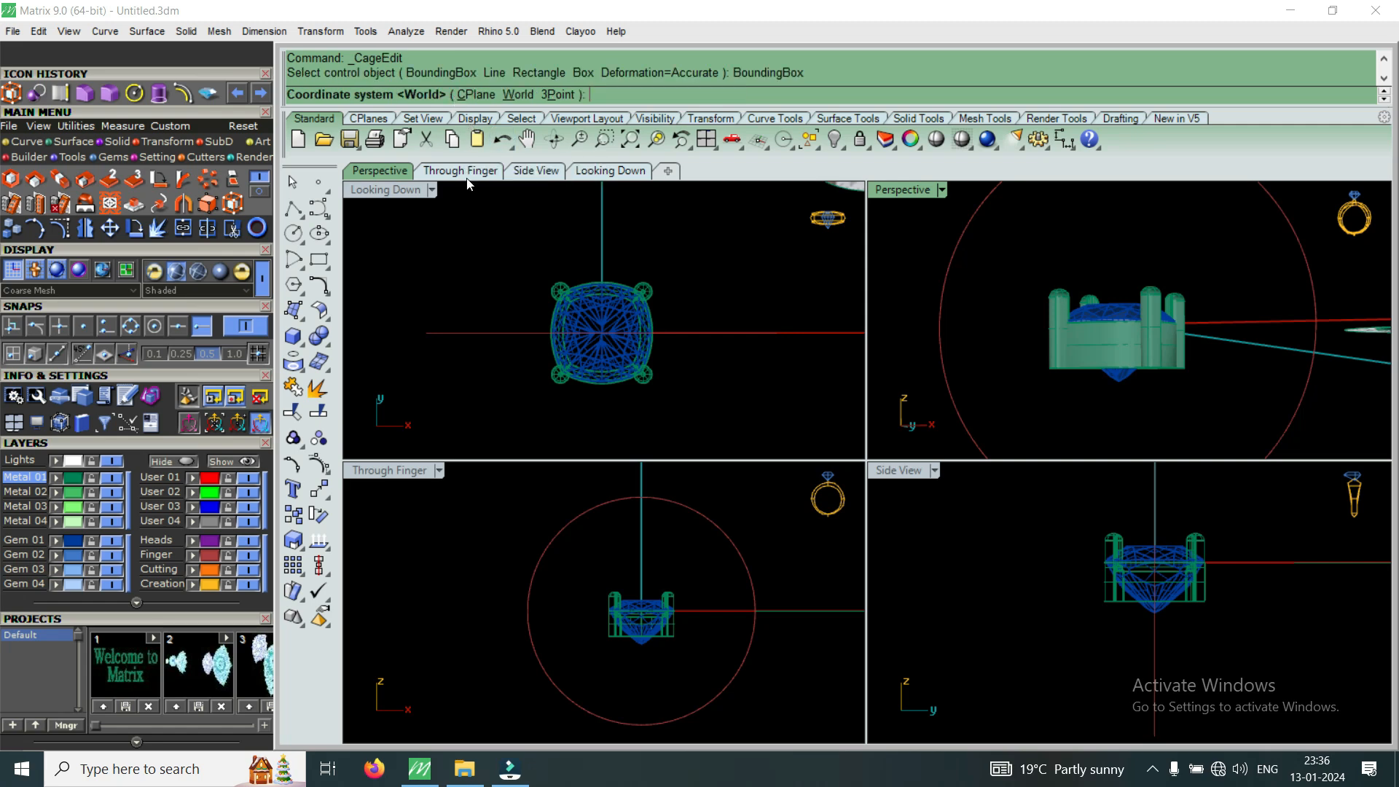
{"action": "key", "text": "Return"}
{"action": "key", "text": "Return"}
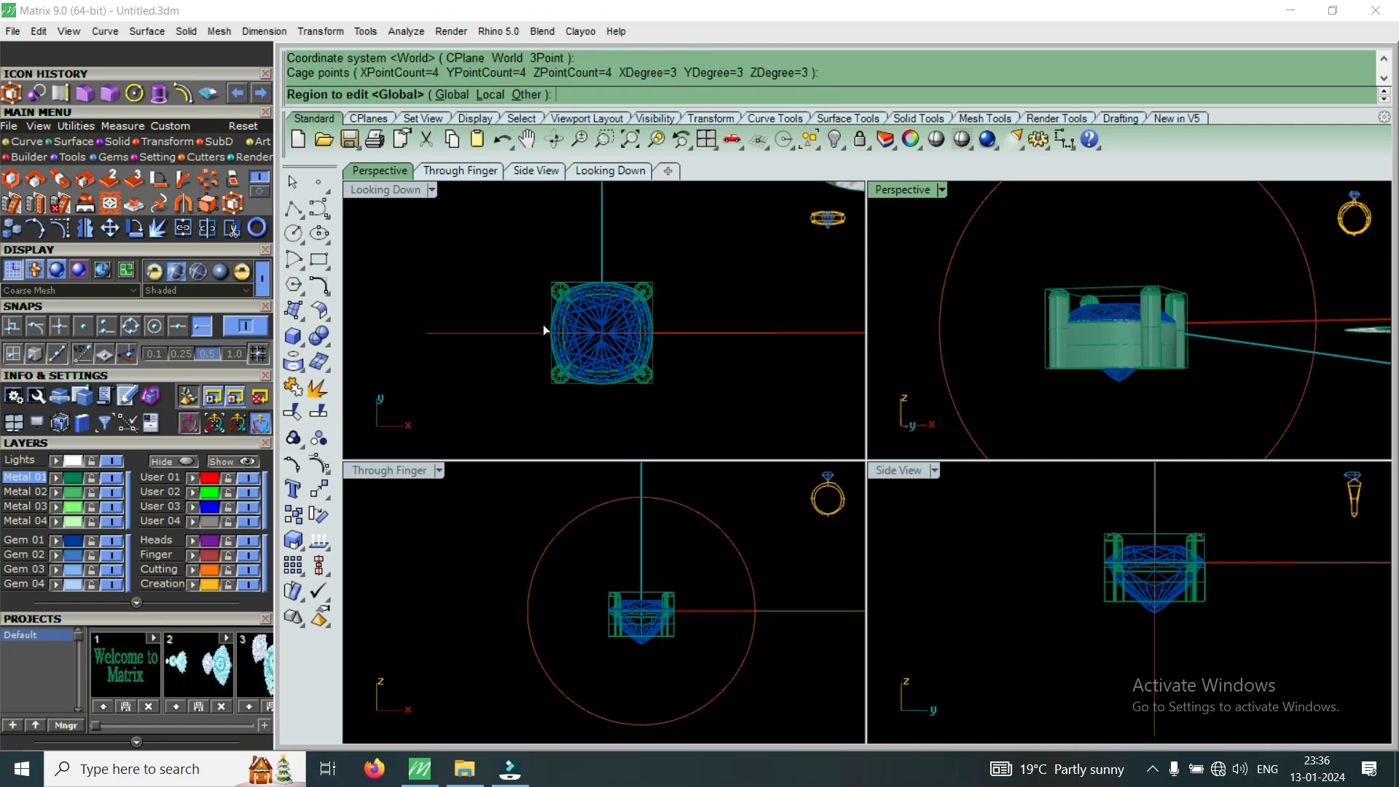
{"action": "key", "text": "Return"}
Scale the bottom layer of cage points inward from origin 0 by a factor of about 0.75 to taper the head.
{"action": "scroll", "coordinate": [624, 671], "scroll_direction": "up", "scroll_amount": 5}
{"action": "left_click_drag", "start_coordinate": [529, 612], "coordinate": [797, 576]}
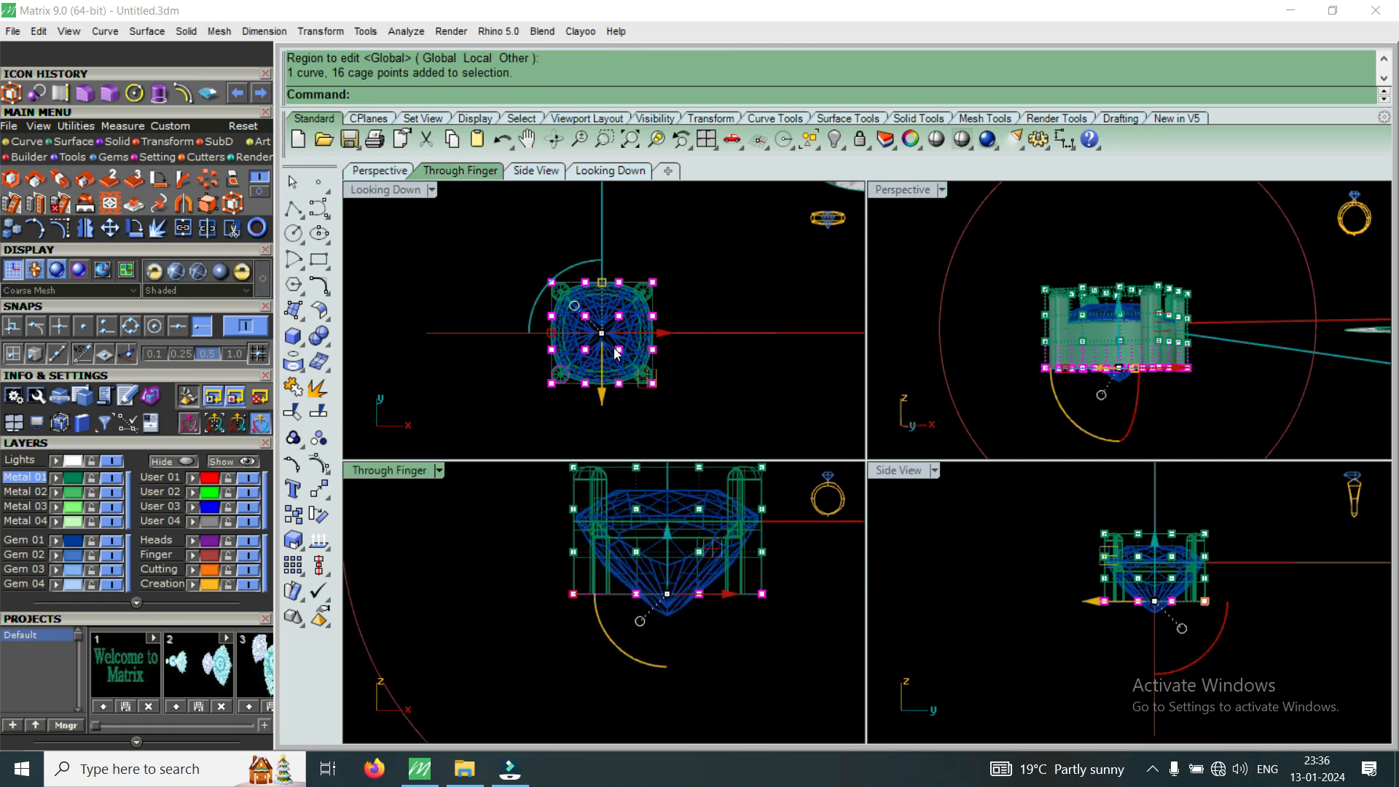
{"action": "scroll", "coordinate": [540, 404], "scroll_direction": "up", "scroll_amount": 5}
{"action": "left_click", "coordinate": [551, 388], "text": "ctrl"}
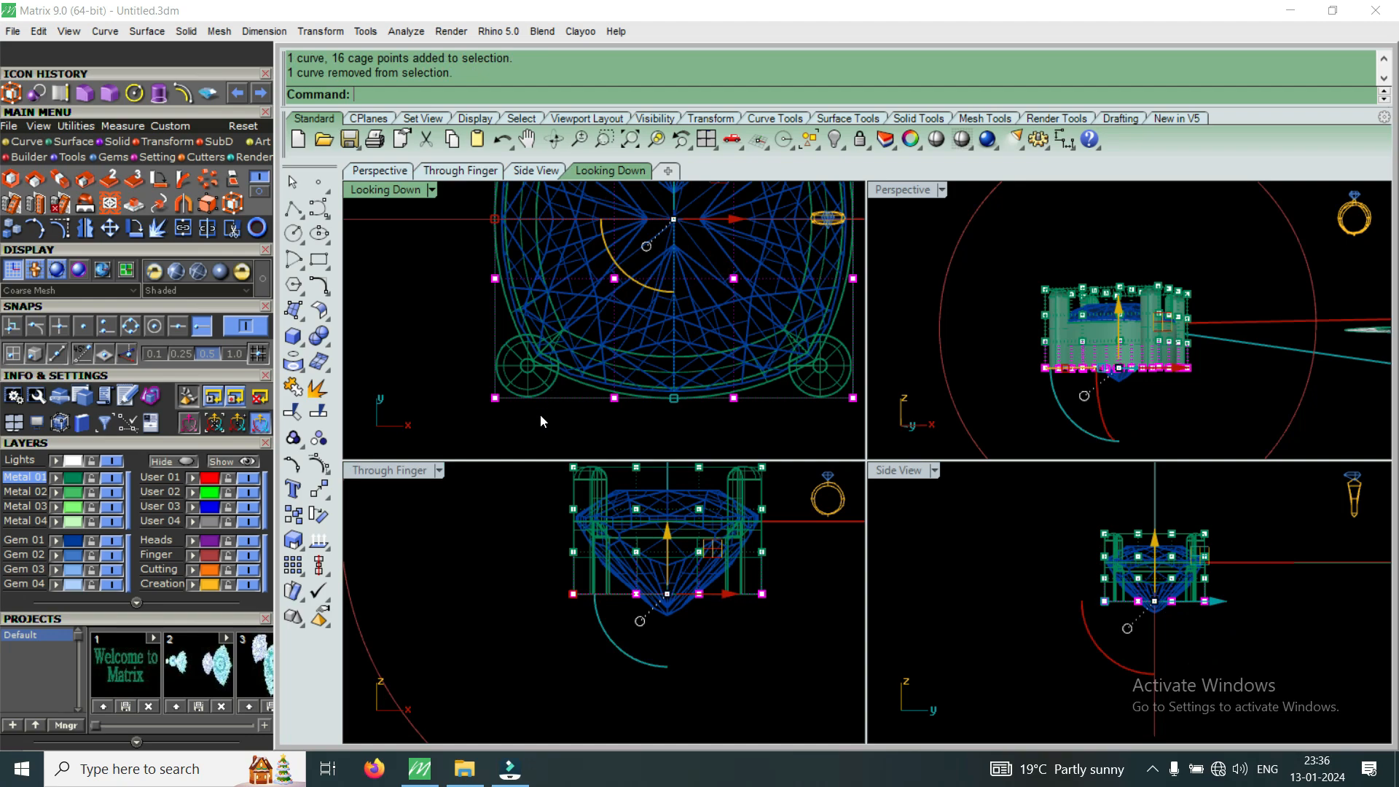
{"action": "scroll", "coordinate": [540, 425], "scroll_direction": "down", "scroll_amount": 5}
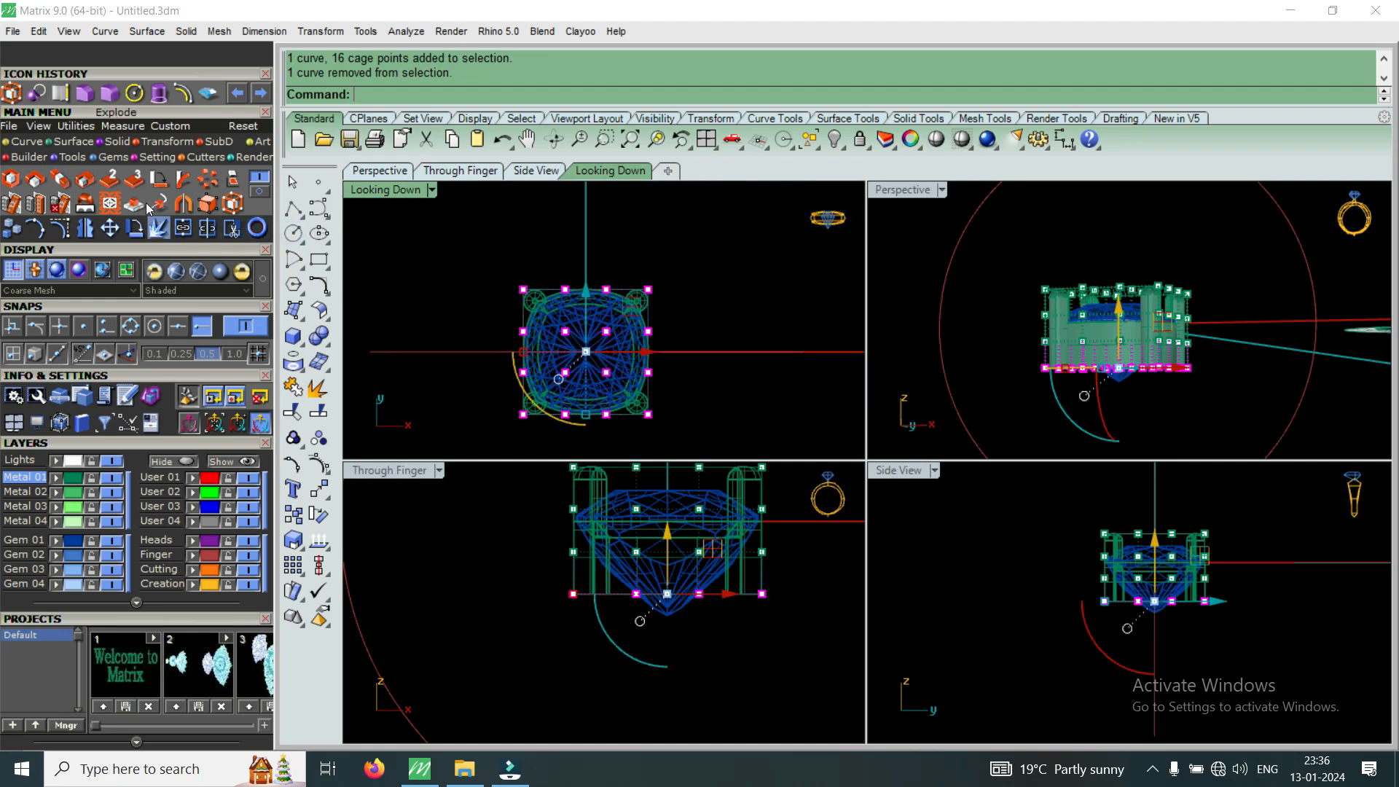
{"action": "left_click", "coordinate": [31, 182]}
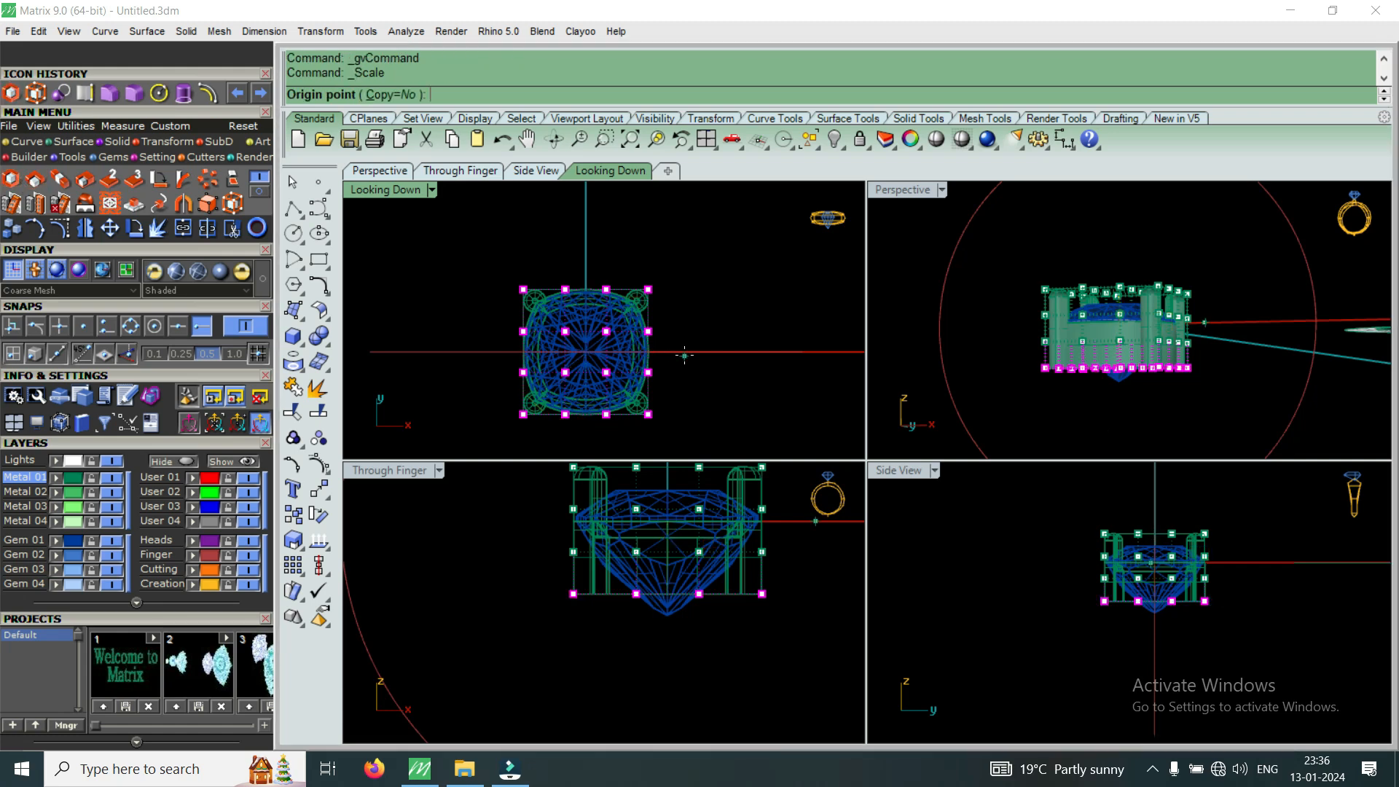
{"action": "type", "text": "0"}
{"action": "key", "text": "Return"}
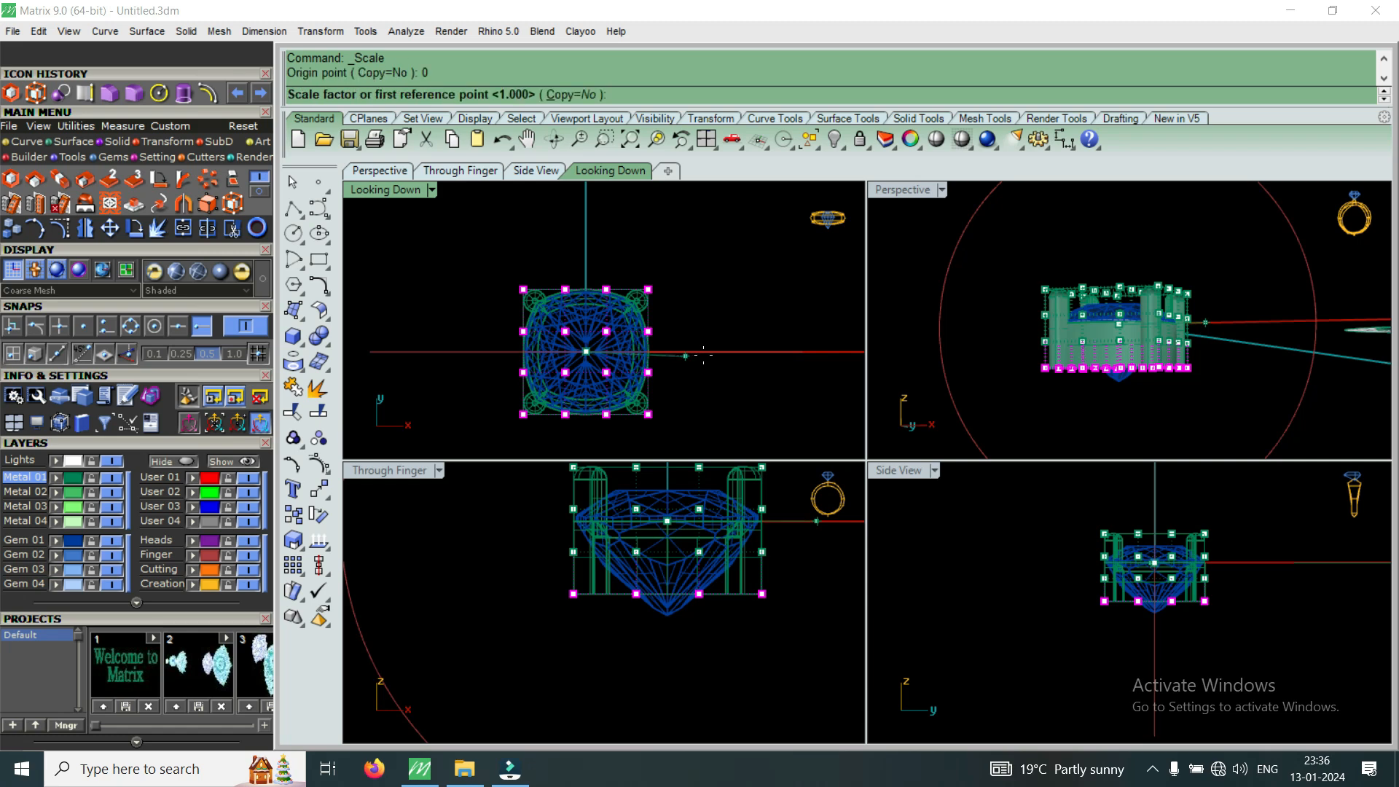
{"action": "left_click", "coordinate": [778, 352]}
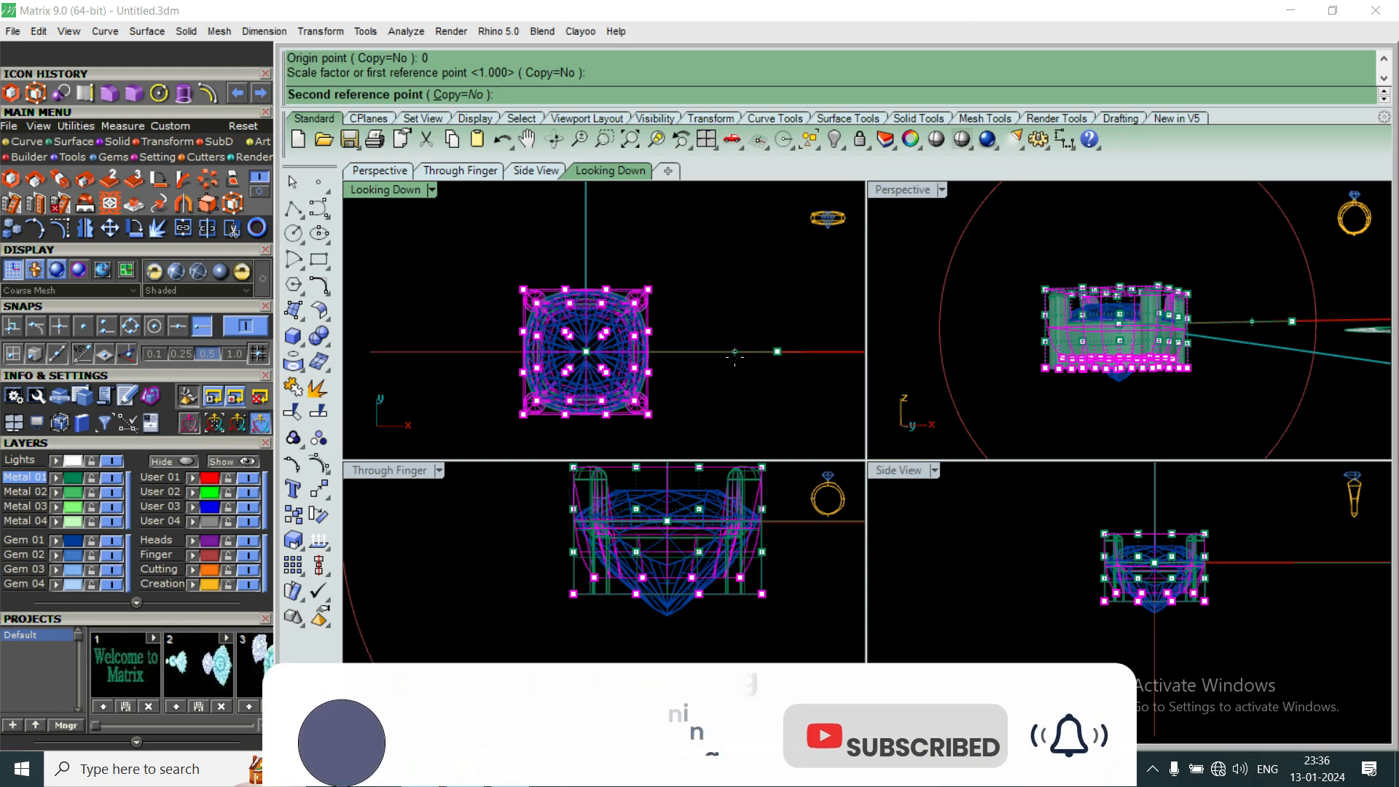
{"action": "left_click", "coordinate": [732, 356]}
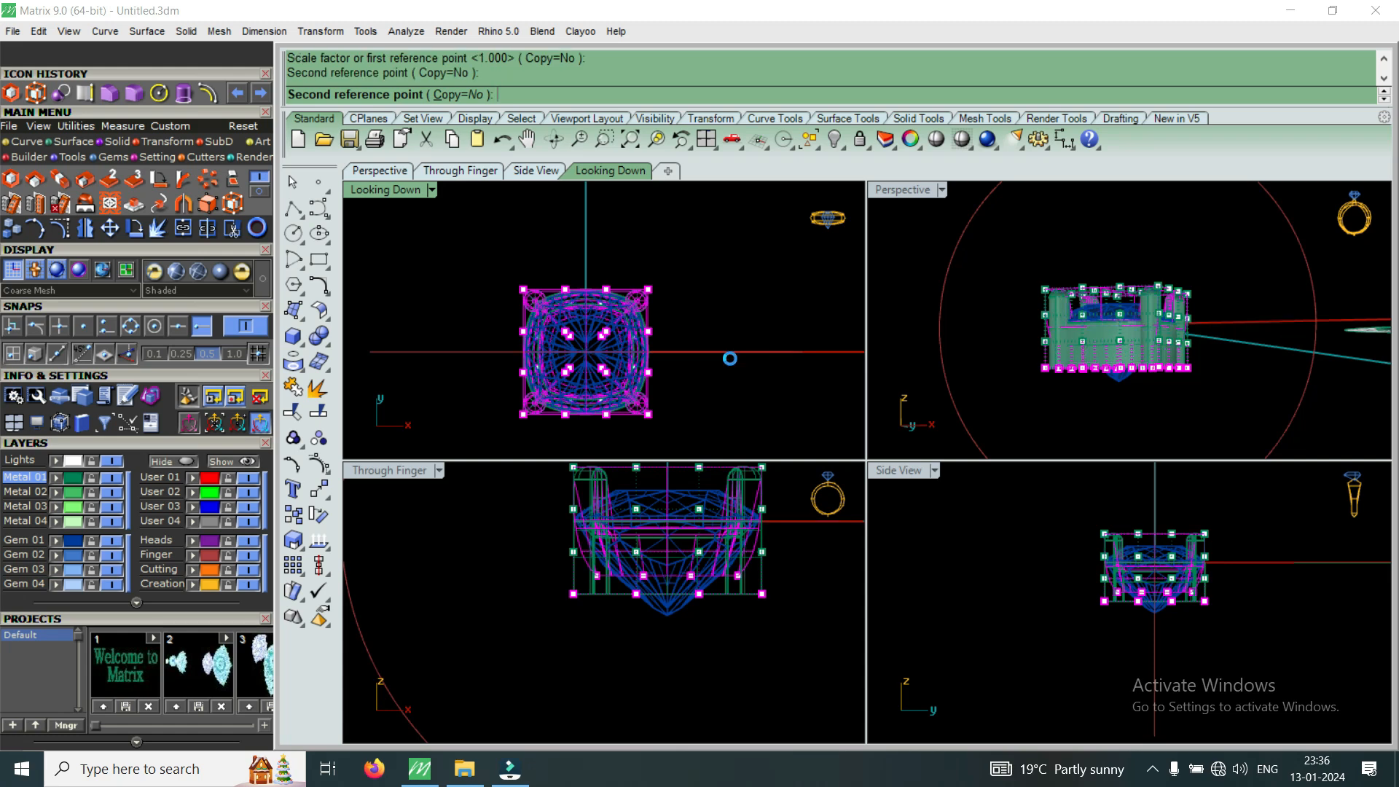
Scale the second-lowest layer of cage points slightly inward from origin 0 to smooth the head's taper.
{"action": "left_click_drag", "start_coordinate": [537, 538], "coordinate": [778, 575]}
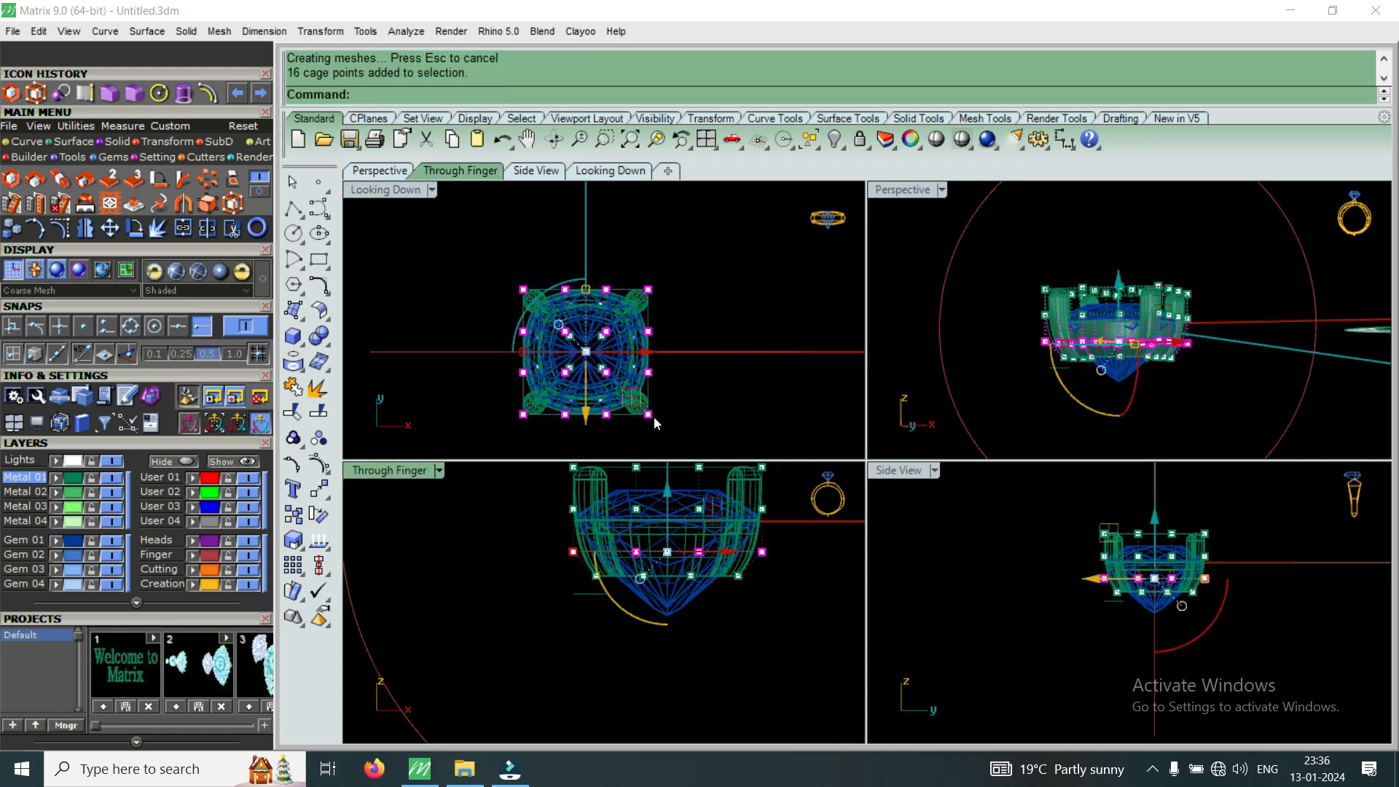
{"action": "left_click", "coordinate": [34, 180]}
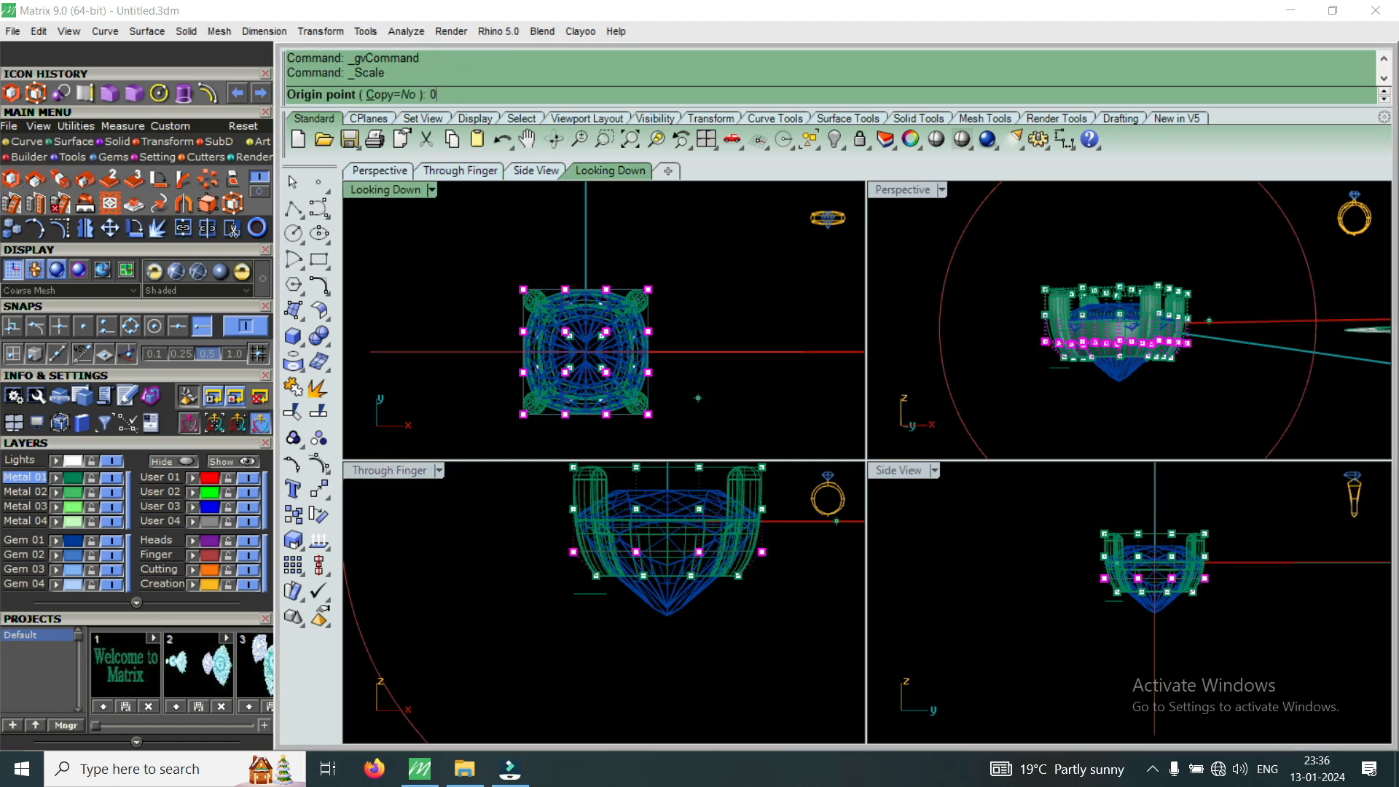
{"action": "key", "text": "Return"}
{"action": "left_click", "coordinate": [760, 371]}
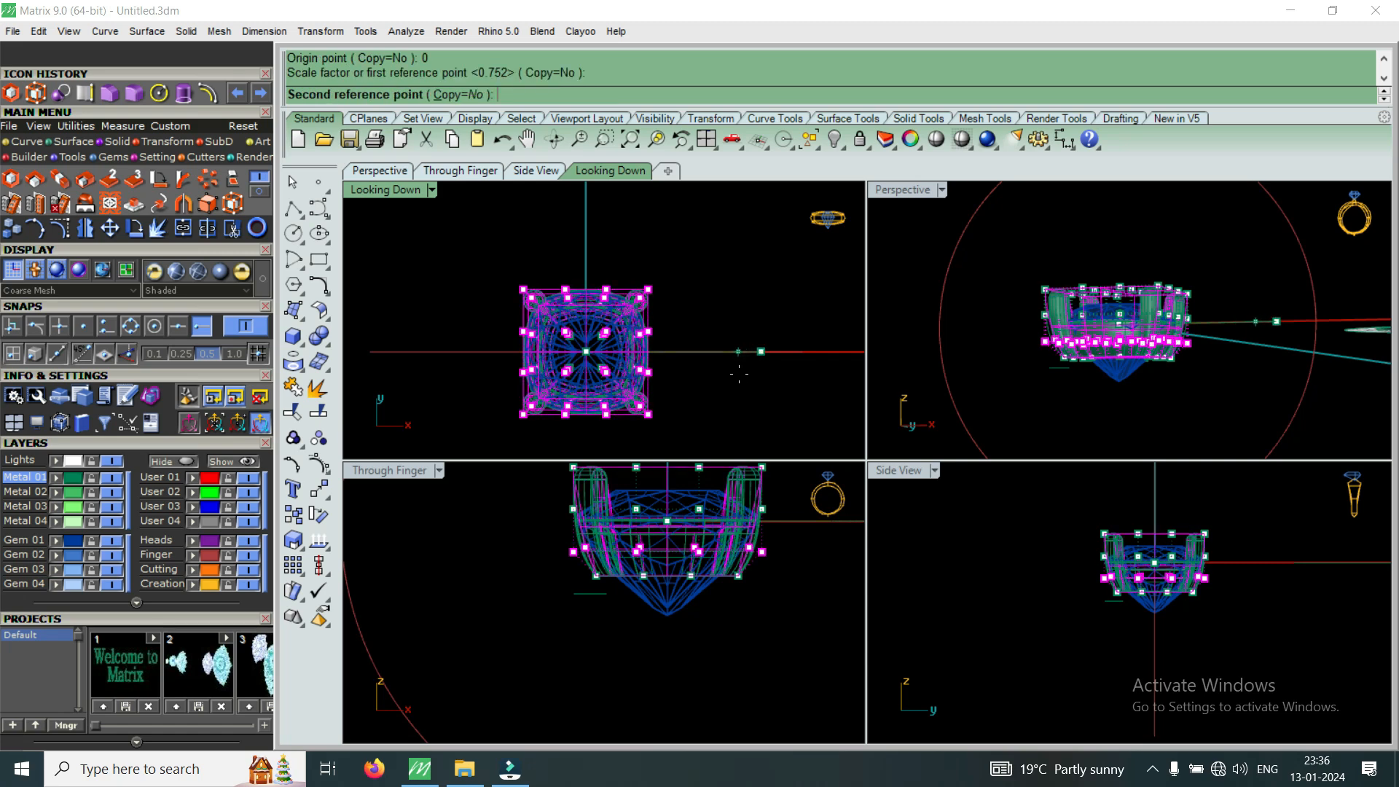
{"action": "left_click", "coordinate": [756, 398]}
{"action": "key", "text": "Escape"}
{"action": "key", "text": "Escape"}
Raise the centre stone slightly along the vertical axis within the prongs in the maximized Perspective view.
{"action": "scroll", "coordinate": [1123, 328], "scroll_direction": "up", "scroll_amount": 7}
{"action": "right_click_drag", "start_coordinate": [1118, 337], "coordinate": [1111, 398]}
{"action": "double_click", "coordinate": [910, 190]}
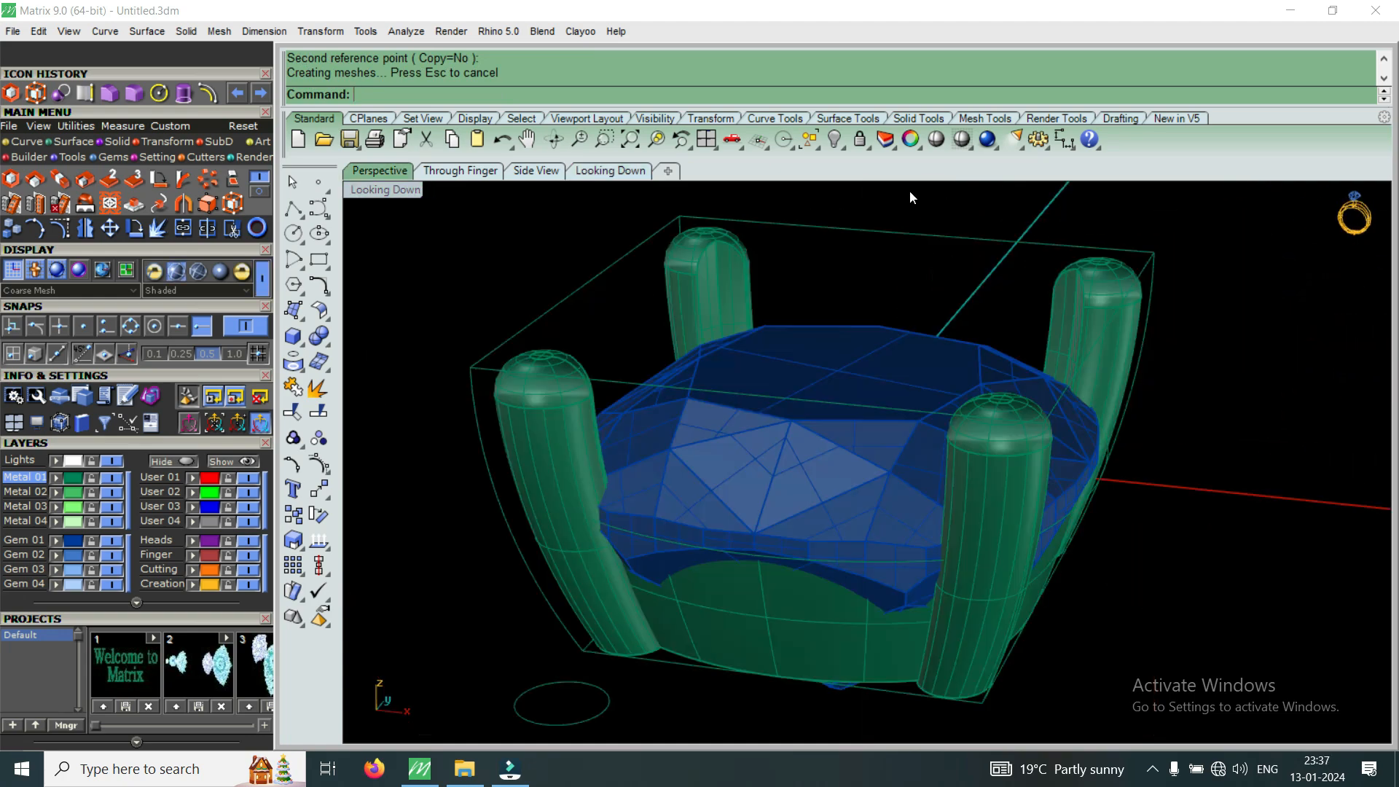
{"action": "scroll", "coordinate": [940, 391], "scroll_direction": "up", "scroll_amount": 6}
{"action": "left_click", "coordinate": [898, 438]}
{"action": "scroll", "coordinate": [882, 462], "scroll_direction": "down", "scroll_amount": 2}
{"action": "right_click_drag", "start_coordinate": [881, 462], "coordinate": [875, 365]}
{"action": "scroll", "coordinate": [857, 459], "scroll_direction": "up", "scroll_amount": 2}
{"action": "left_click_drag", "start_coordinate": [847, 485], "coordinate": [844, 428]}
Examine the stone and prongs from above against the ring in the reference photo.
{"action": "right_click_drag", "start_coordinate": [937, 387], "coordinate": [918, 628]}
{"action": "scroll", "coordinate": [973, 552], "scroll_direction": "down", "scroll_amount": 6}
{"action": "scroll", "coordinate": [926, 569], "scroll_direction": "up", "scroll_amount": 2}
{"action": "scroll", "coordinate": [786, 612], "scroll_direction": "up", "scroll_amount": 2}
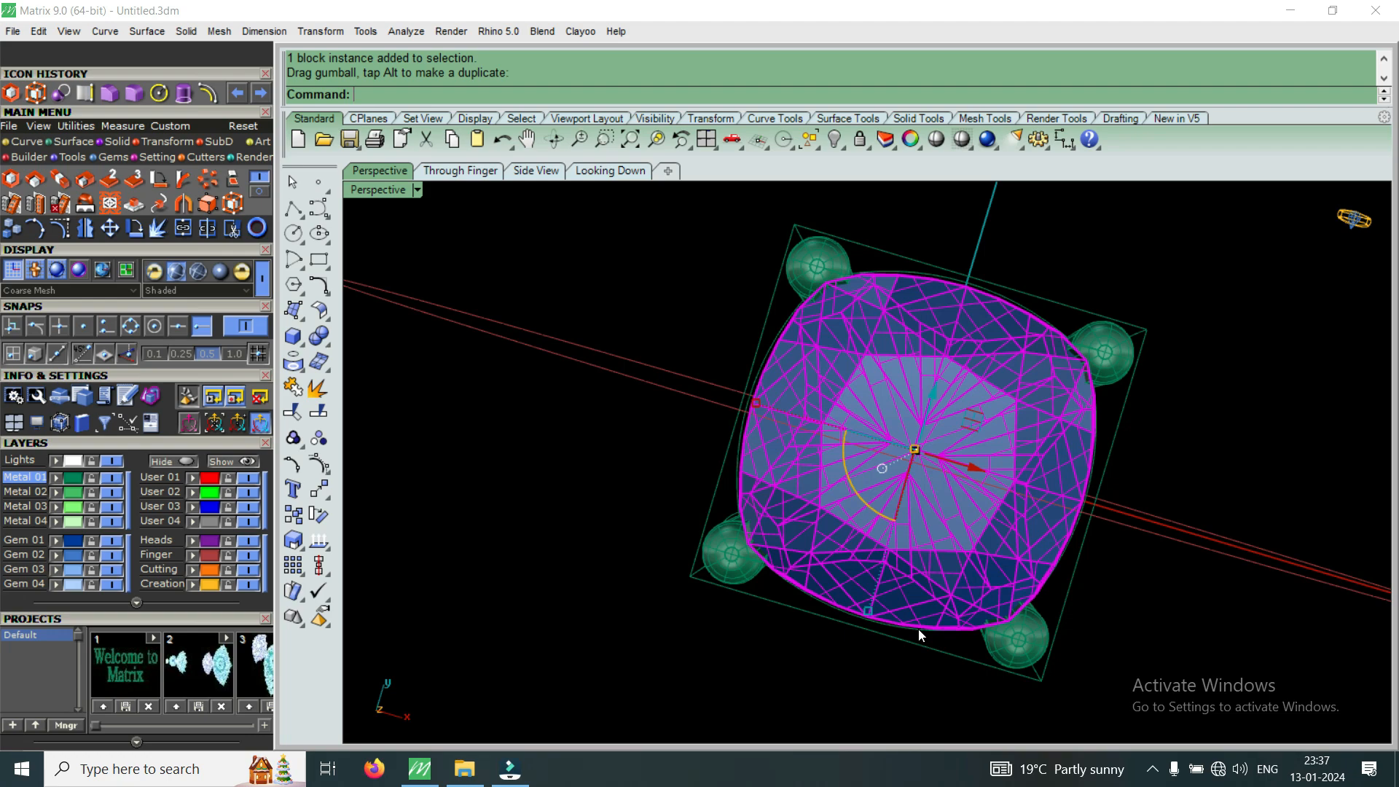
{"action": "scroll", "coordinate": [874, 583], "scroll_direction": "down", "scroll_amount": 8}
{"action": "scroll", "coordinate": [1038, 448], "scroll_direction": "up", "scroll_amount": 8}
{"action": "scroll", "coordinate": [1038, 448], "scroll_direction": "up", "scroll_amount": 2}
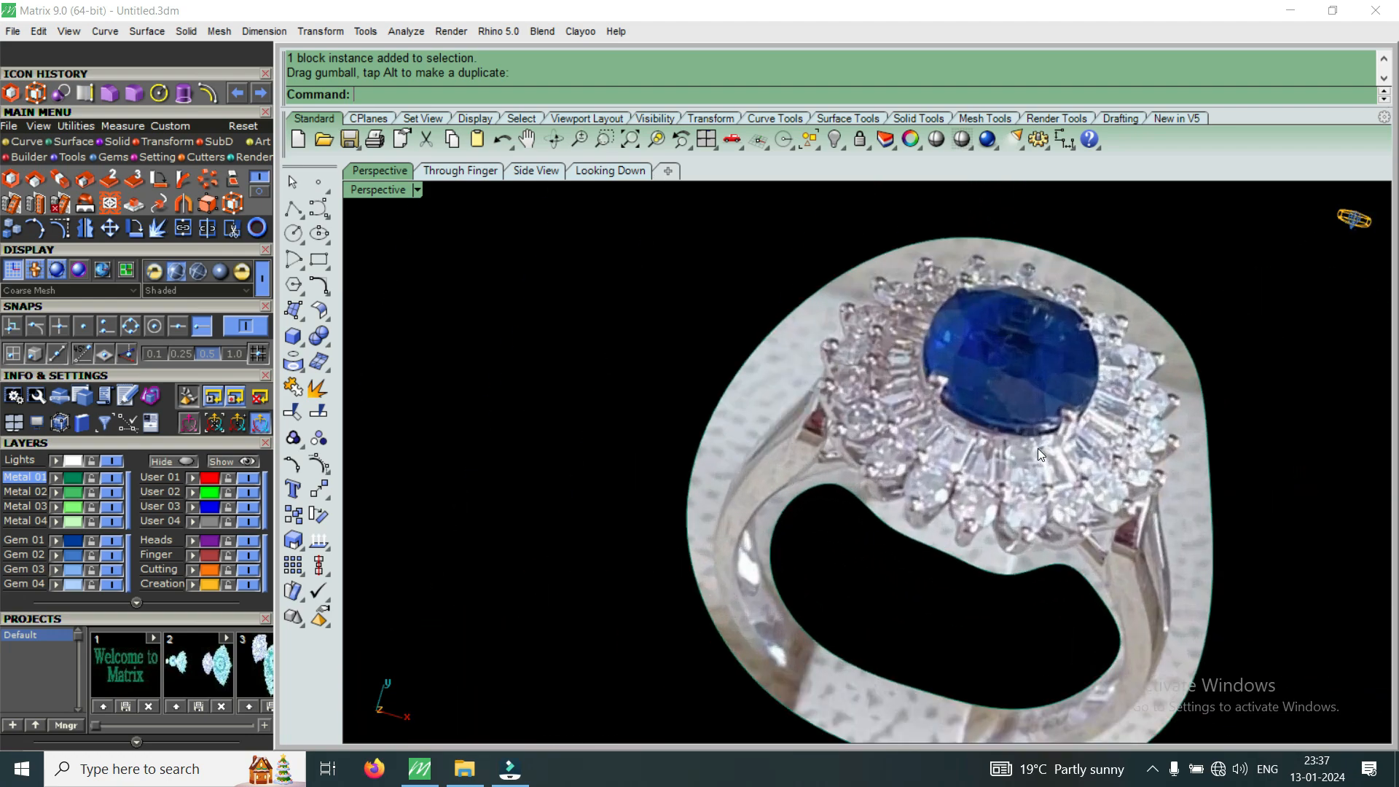
{"action": "scroll", "coordinate": [994, 438], "scroll_direction": "down", "scroll_amount": 6}
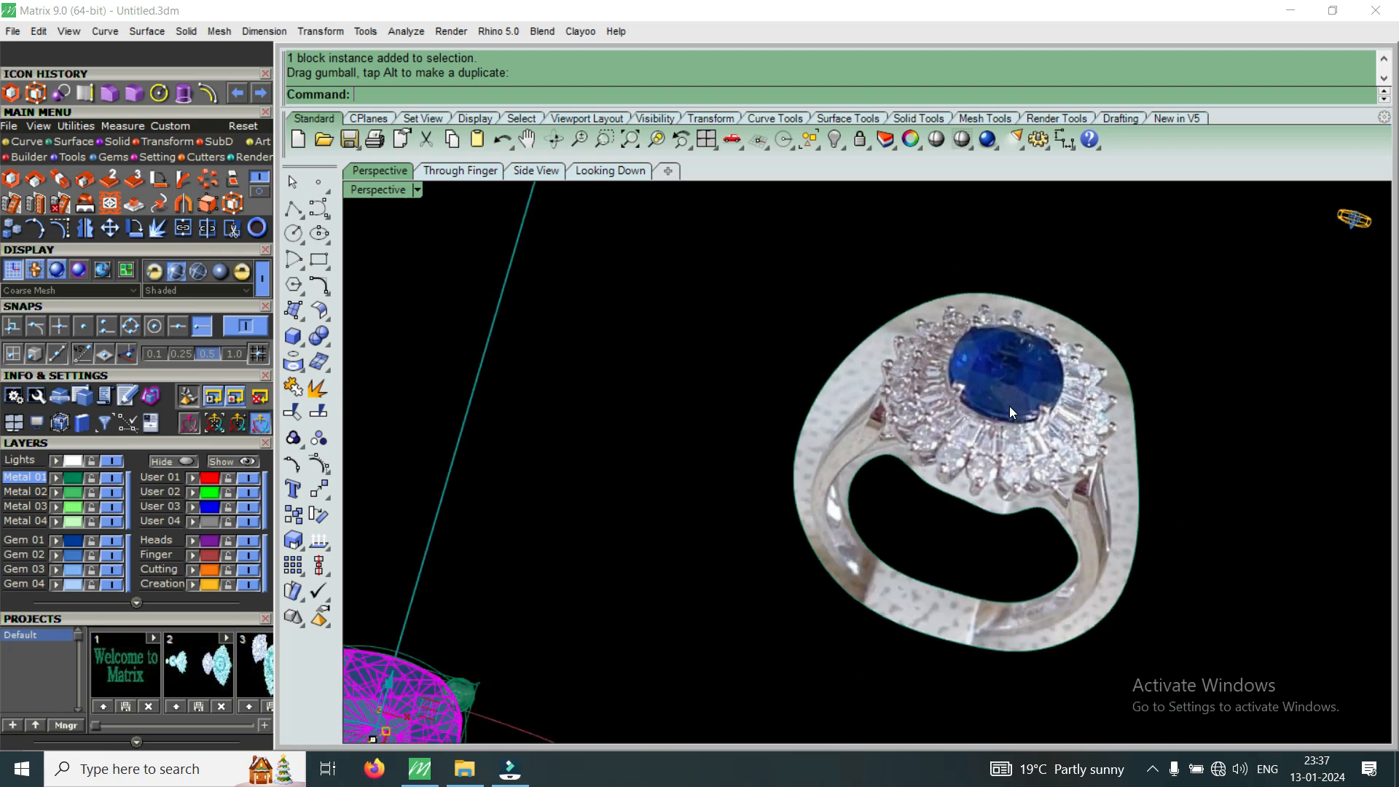
{"action": "scroll", "coordinate": [838, 573], "scroll_direction": "up", "scroll_amount": 3}
Inspect from several side angles how the centre stone sits in the tapered bezel and prongs.
{"action": "right_click_drag", "start_coordinate": [840, 574], "coordinate": [837, 361]}
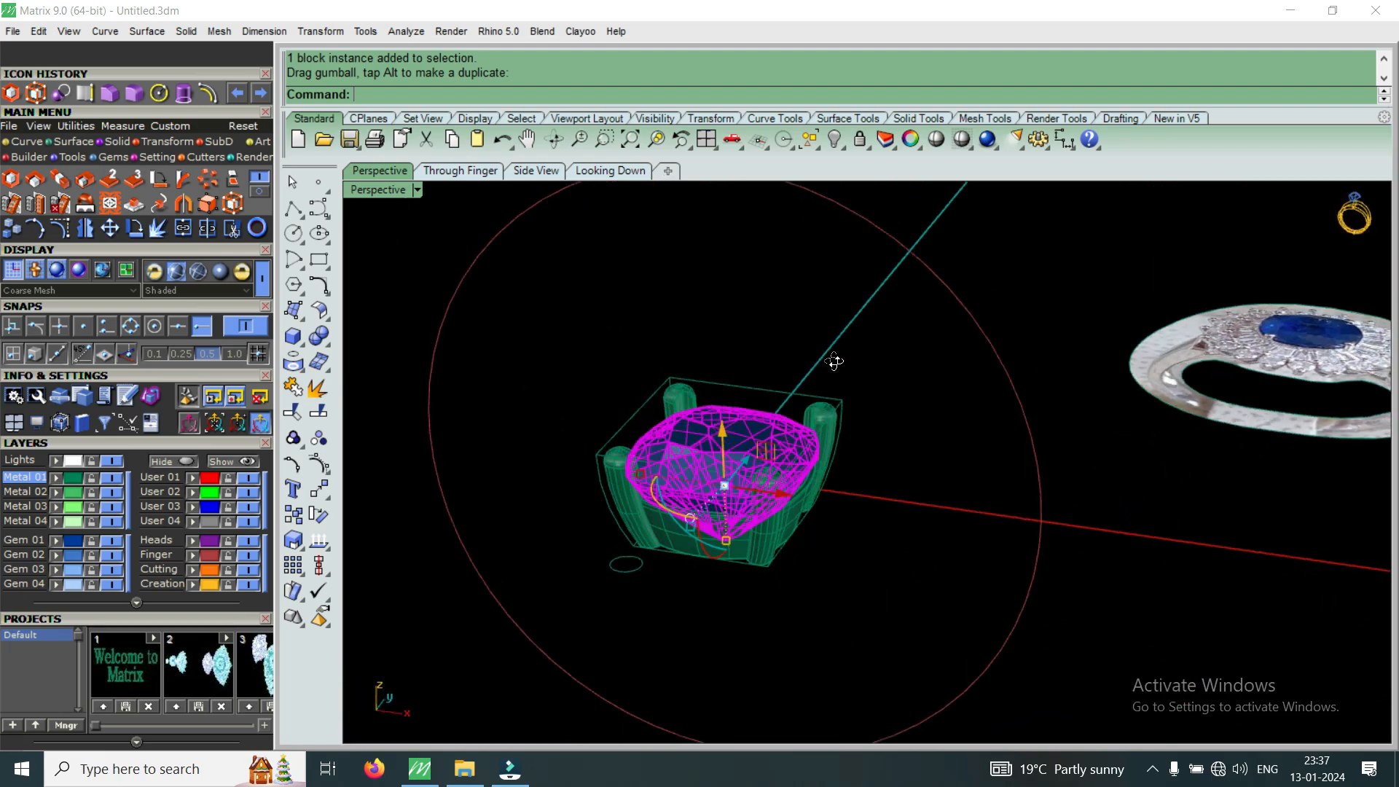
{"action": "scroll", "coordinate": [702, 551], "scroll_direction": "up", "scroll_amount": 5}
{"action": "right_click_drag", "start_coordinate": [702, 551], "coordinate": [646, 418]}
{"action": "scroll", "coordinate": [717, 447], "scroll_direction": "up", "scroll_amount": 4}
{"action": "right_click_drag", "start_coordinate": [717, 447], "coordinate": [635, 461]}
{"action": "right_click_drag", "start_coordinate": [748, 466], "coordinate": [750, 534]}
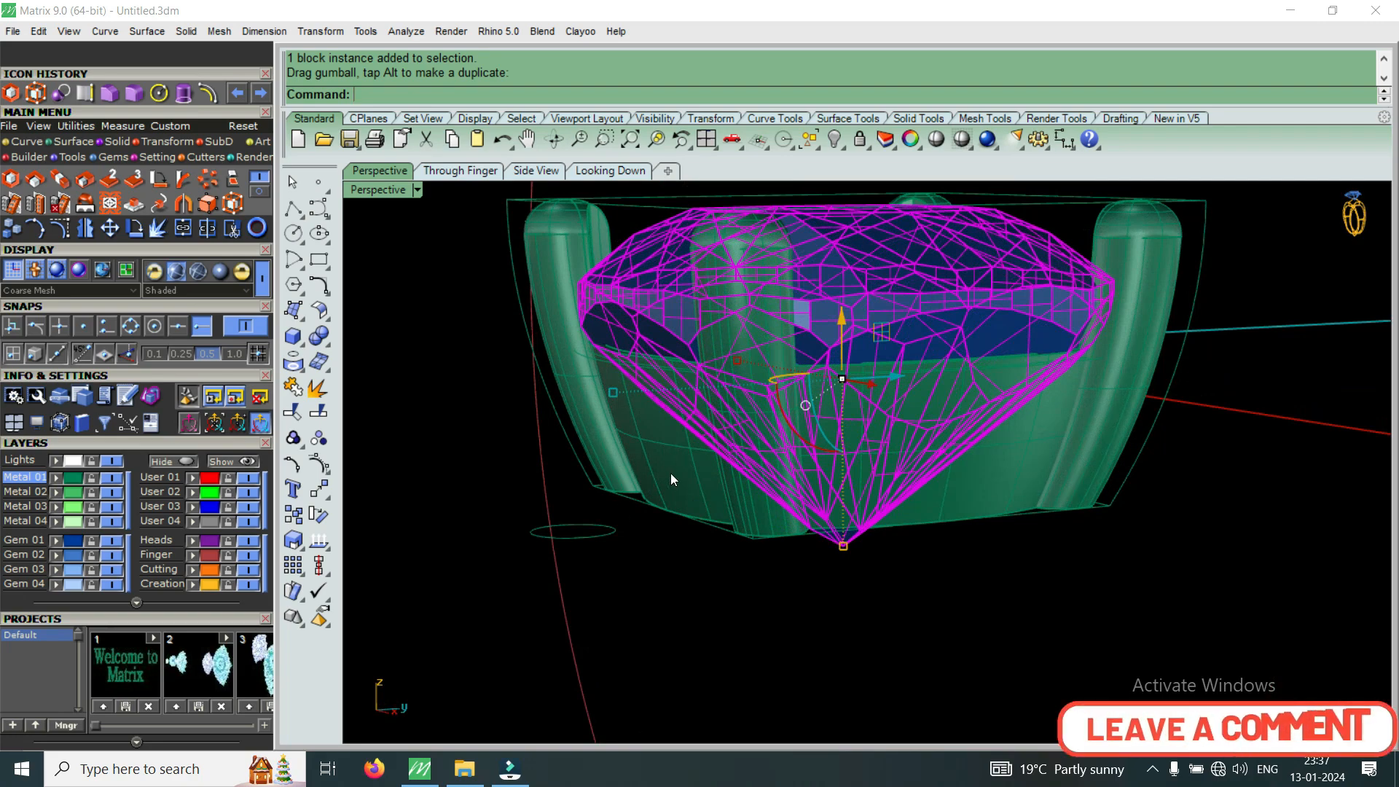
{"action": "scroll", "coordinate": [740, 445], "scroll_direction": "down", "scroll_amount": 4}
{"action": "right_click_drag", "start_coordinate": [685, 457], "coordinate": [596, 432]}
{"action": "scroll", "coordinate": [742, 421], "scroll_direction": "up", "scroll_amount": 3}
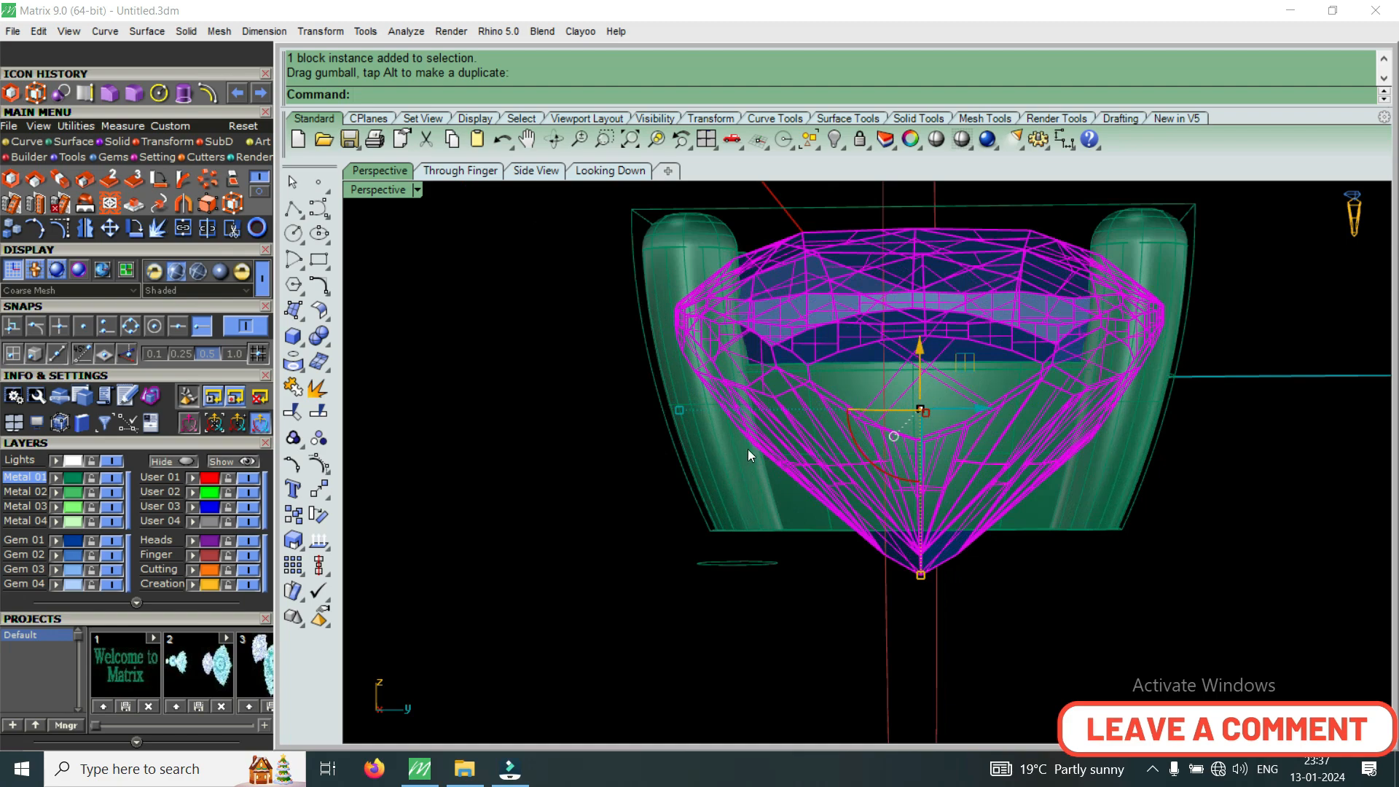
{"action": "right_click_drag", "start_coordinate": [683, 433], "coordinate": [855, 457]}
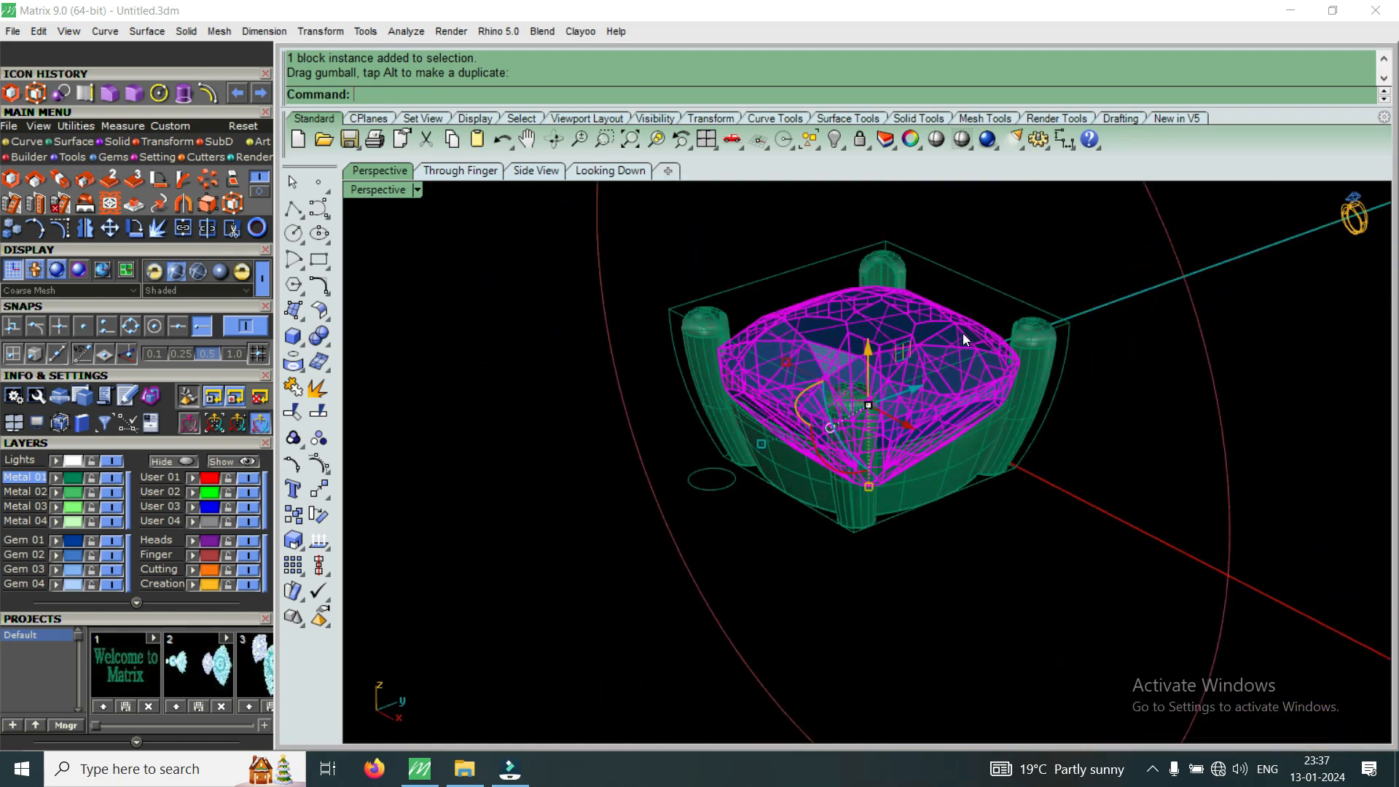
Study the halo and centre setting in the reference photo and compare them with the modelled head.
{"action": "scroll", "coordinate": [891, 453], "scroll_direction": "down", "scroll_amount": 6}
{"action": "scroll", "coordinate": [897, 503], "scroll_direction": "up", "scroll_amount": 4}
{"action": "right_click_drag", "start_coordinate": [912, 531], "coordinate": [969, 653]}
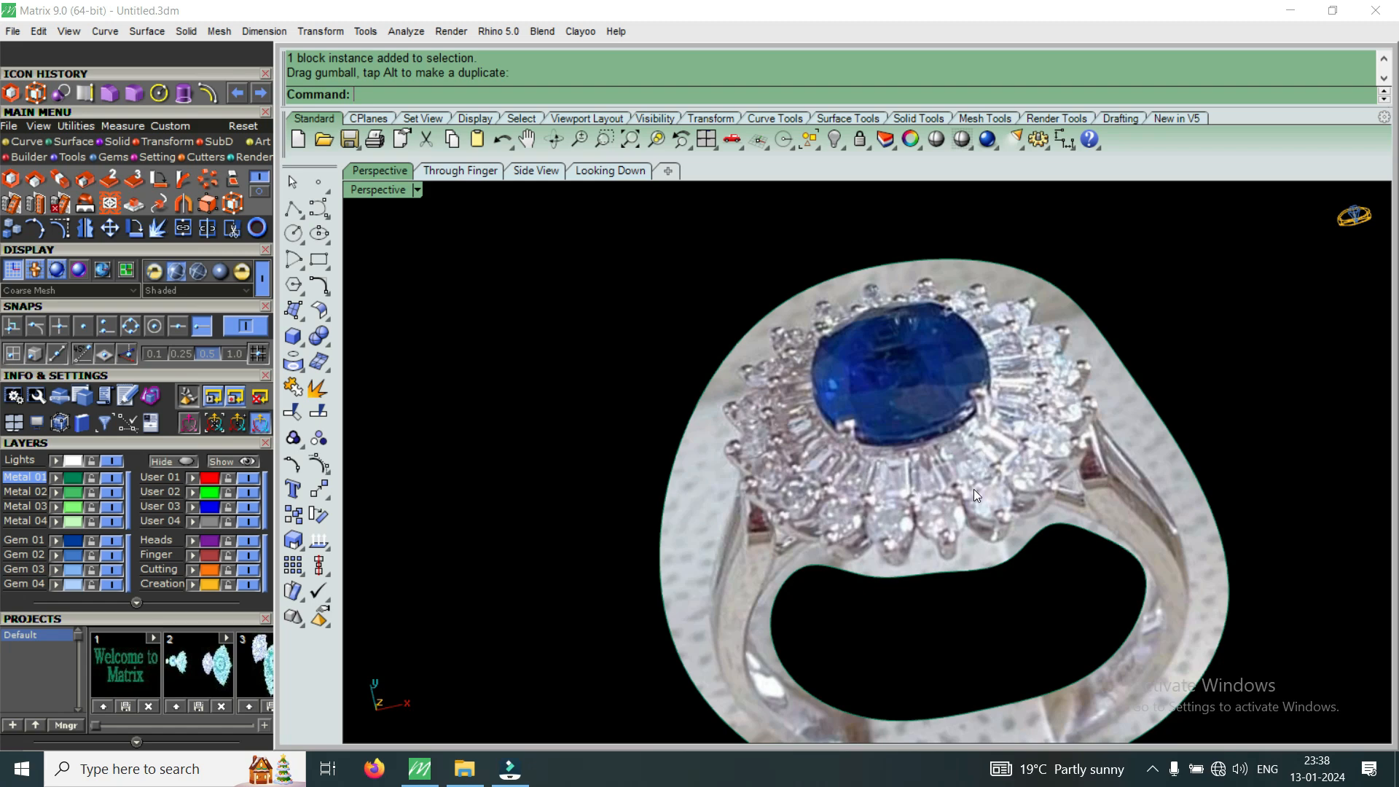
{"action": "scroll", "coordinate": [1162, 444], "scroll_direction": "down", "scroll_amount": 5}
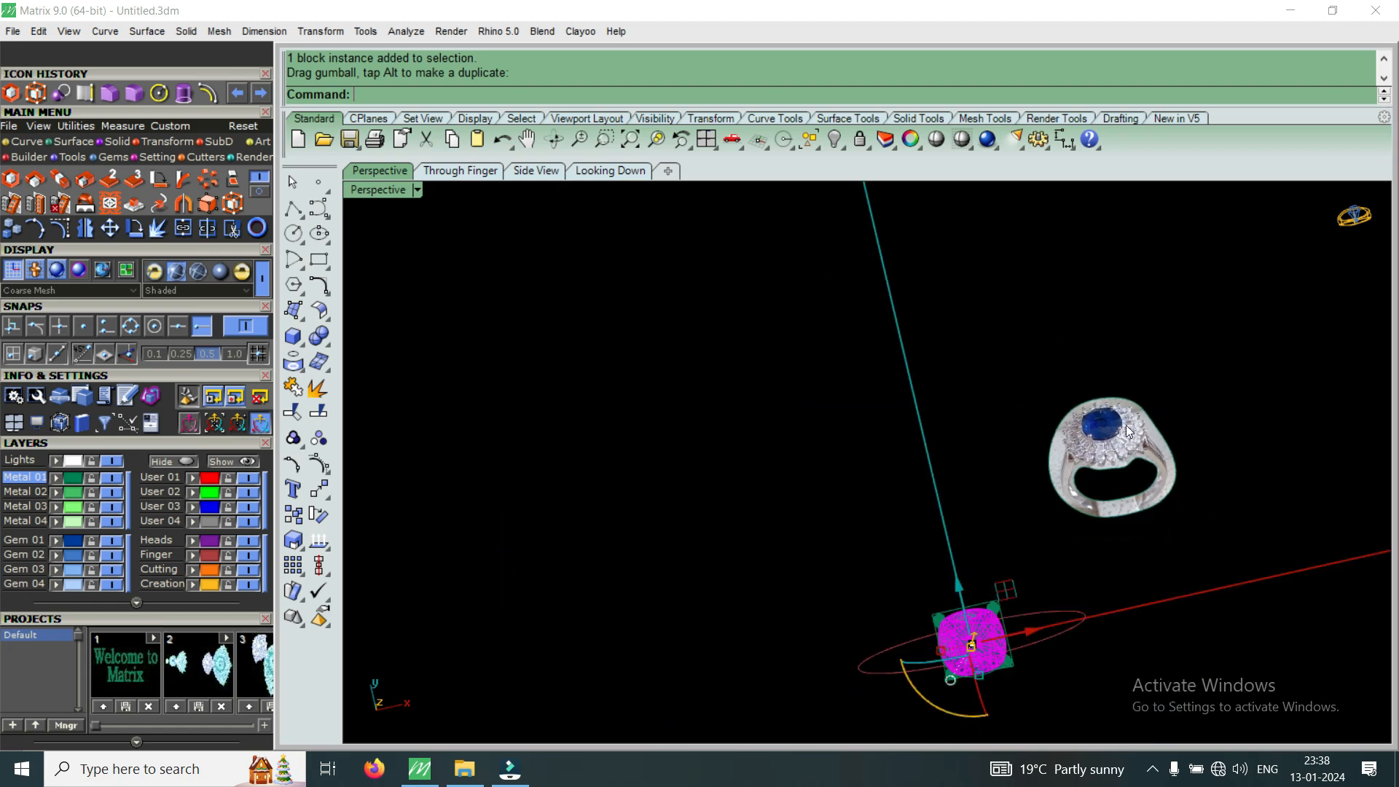
{"action": "scroll", "coordinate": [1056, 545], "scroll_direction": "up", "scroll_amount": 8}
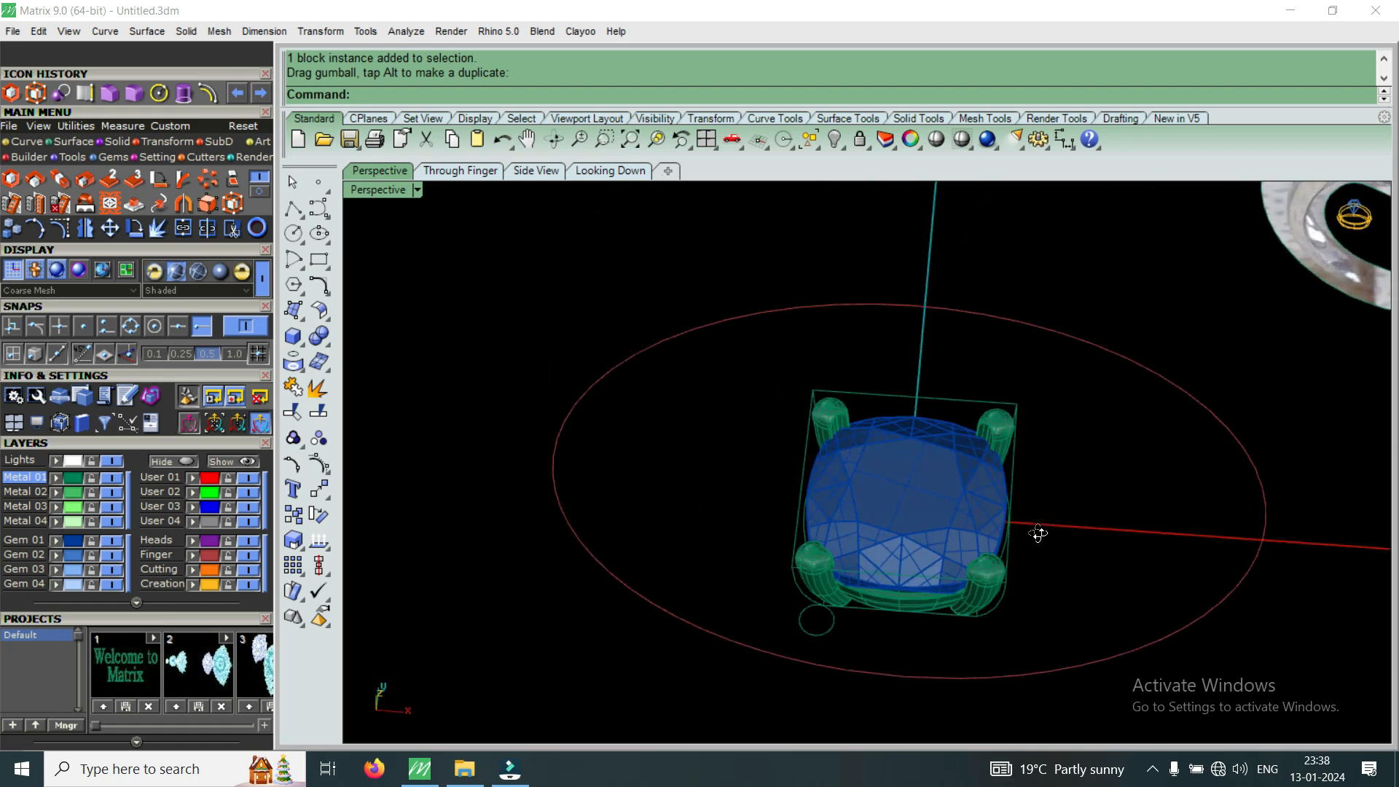
{"action": "scroll", "coordinate": [978, 528], "scroll_direction": "down", "scroll_amount": 5}
{"action": "scroll", "coordinate": [1151, 321], "scroll_direction": "up", "scroll_amount": 10}
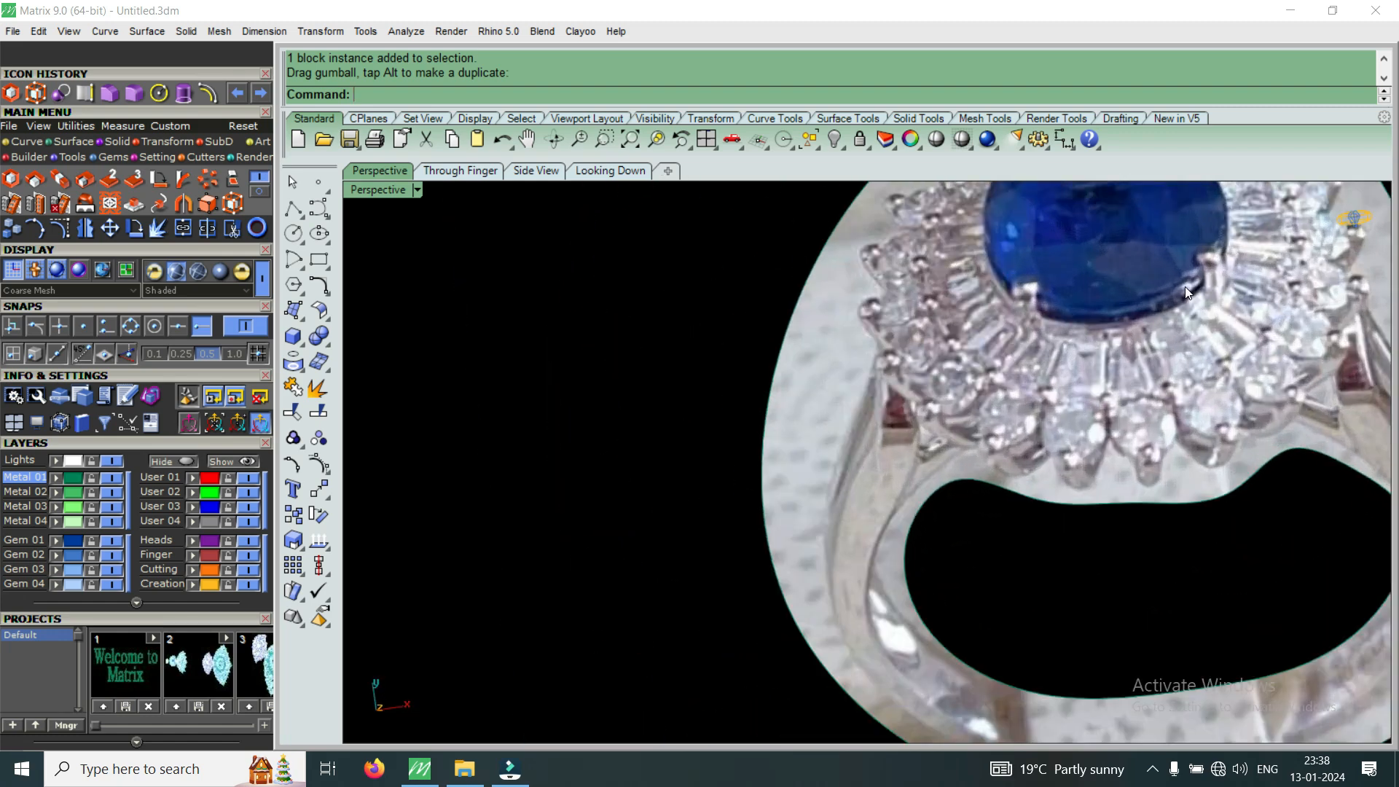
{"action": "scroll", "coordinate": [1090, 359], "scroll_direction": "down", "scroll_amount": 6}
{"action": "scroll", "coordinate": [983, 539], "scroll_direction": "up", "scroll_amount": 6}
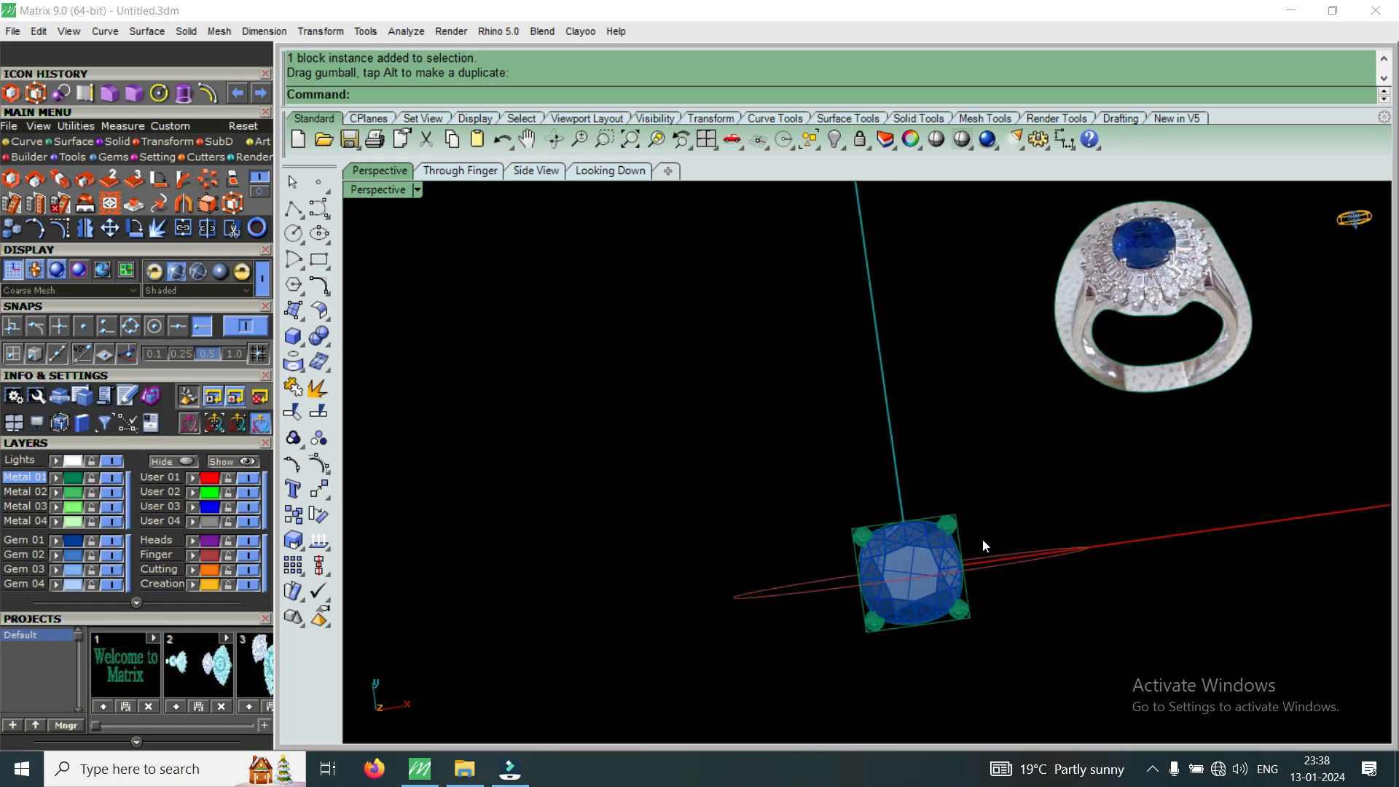
Start a cage edit on the bezel and four prongs with a world bounding box, 4 control points per direction and global region.
{"action": "right_click_drag", "start_coordinate": [912, 596], "coordinate": [898, 373]}
{"action": "scroll", "coordinate": [992, 651], "scroll_direction": "up", "scroll_amount": 4}
{"action": "left_click", "coordinate": [904, 346]}
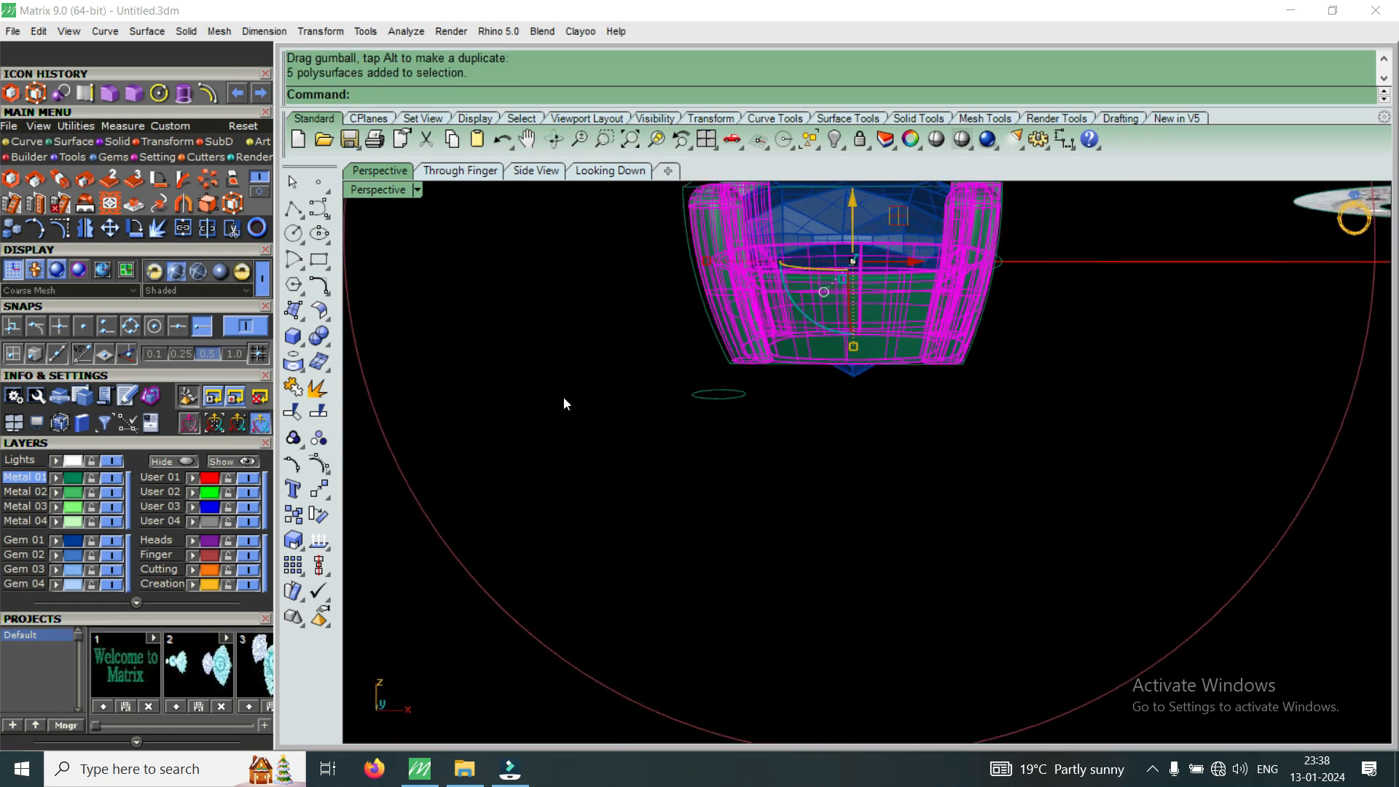
{"action": "double_click", "coordinate": [378, 191]}
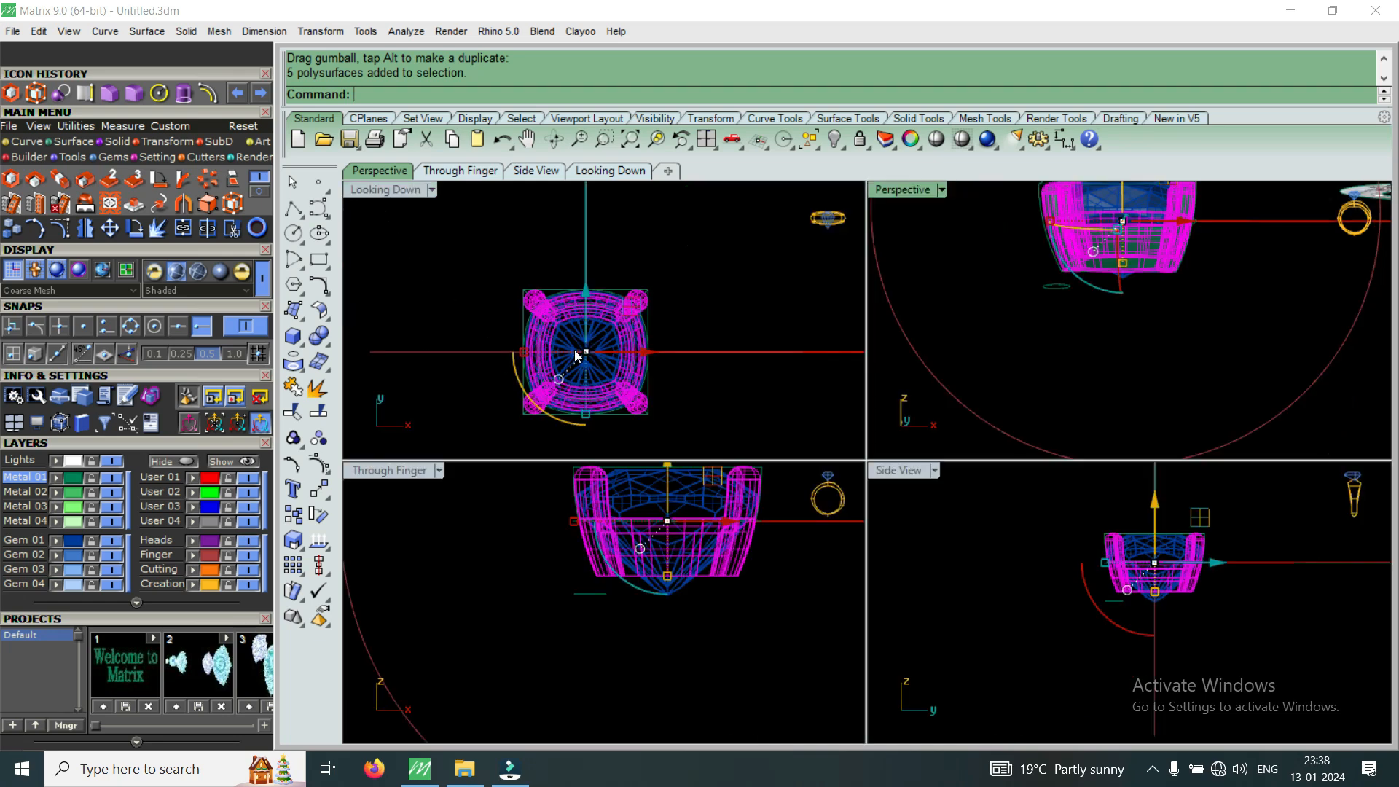
{"action": "scroll", "coordinate": [525, 320], "scroll_direction": "up", "scroll_amount": 2}
{"action": "scroll", "coordinate": [509, 318], "scroll_direction": "down", "scroll_amount": 2}
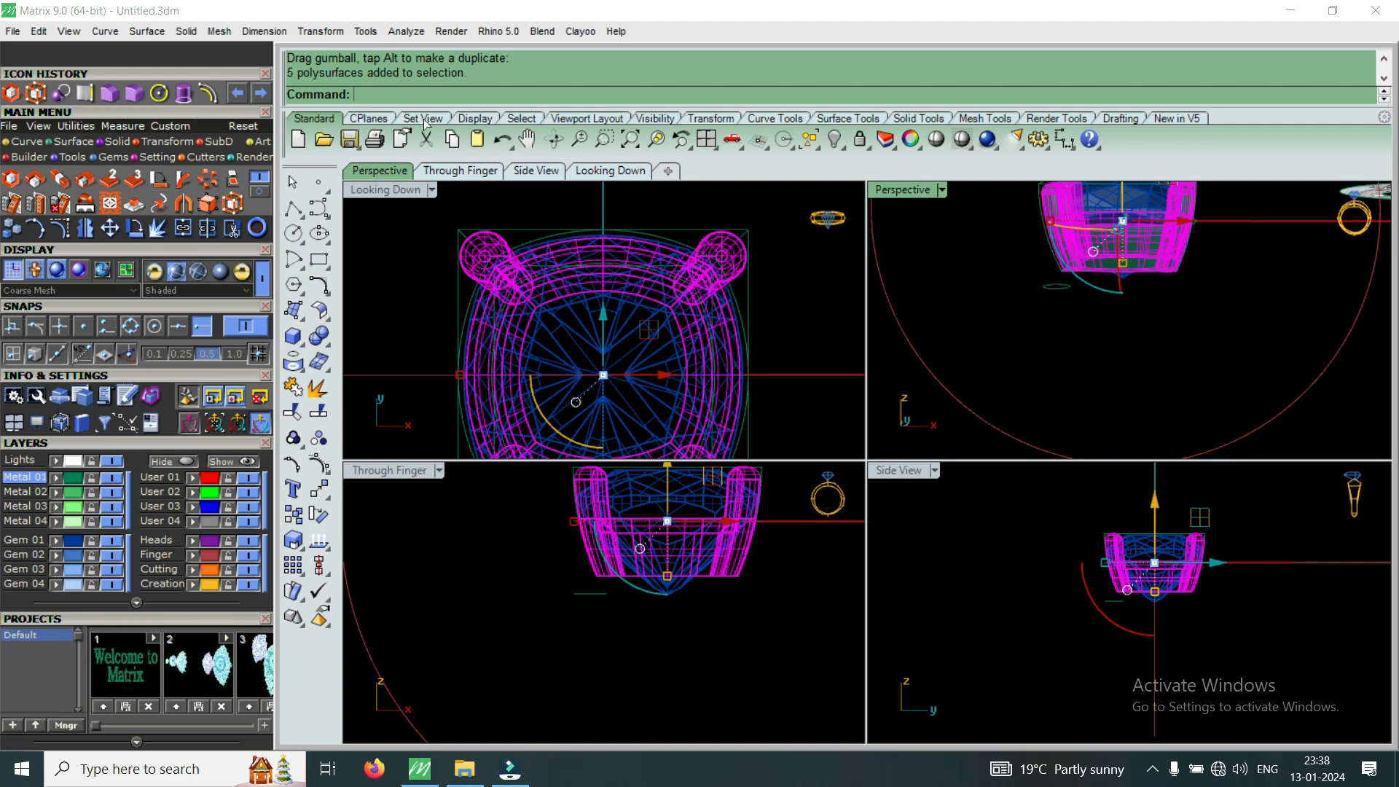
{"action": "left_click", "coordinate": [37, 94]}
{"action": "left_click", "coordinate": [458, 96]}
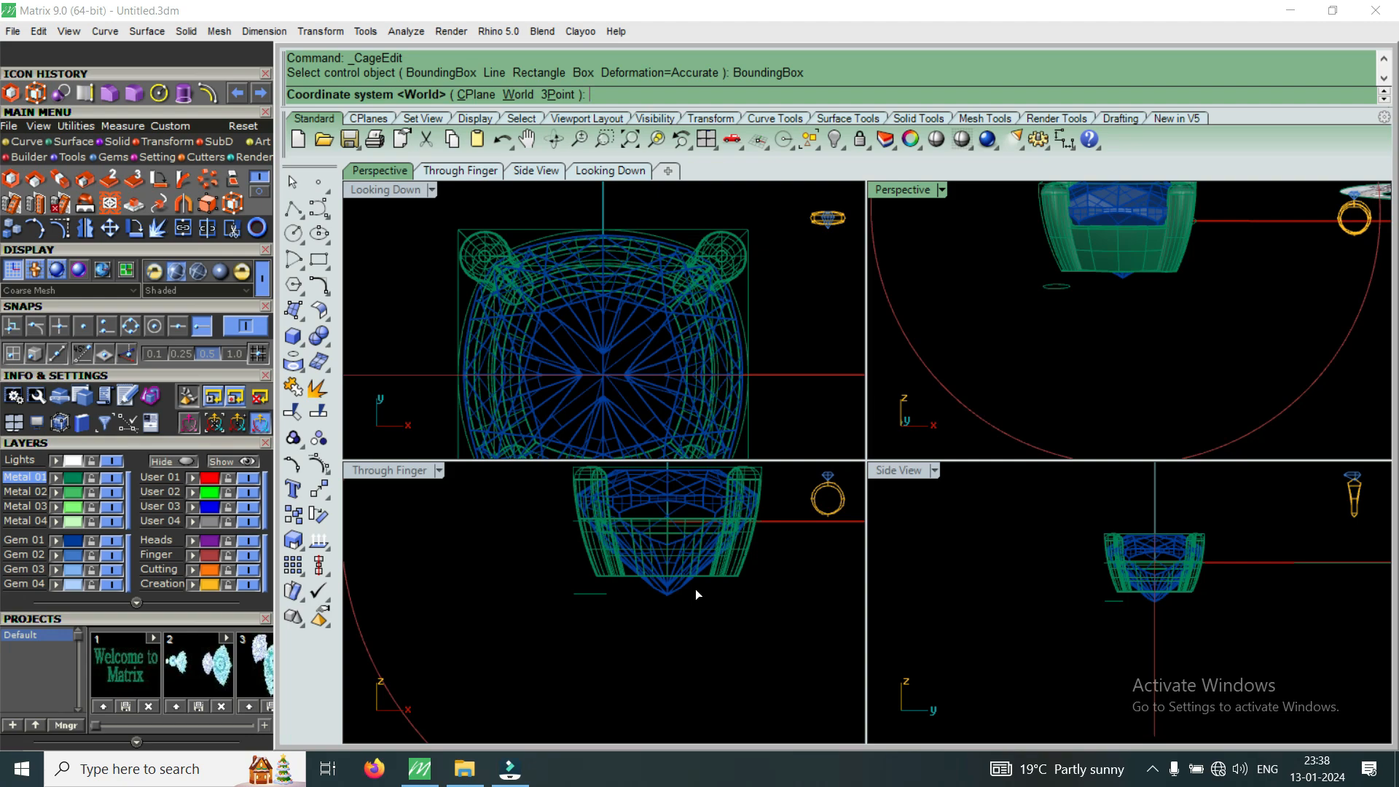
{"action": "key", "text": "Return"}
{"action": "key", "text": "Return"}
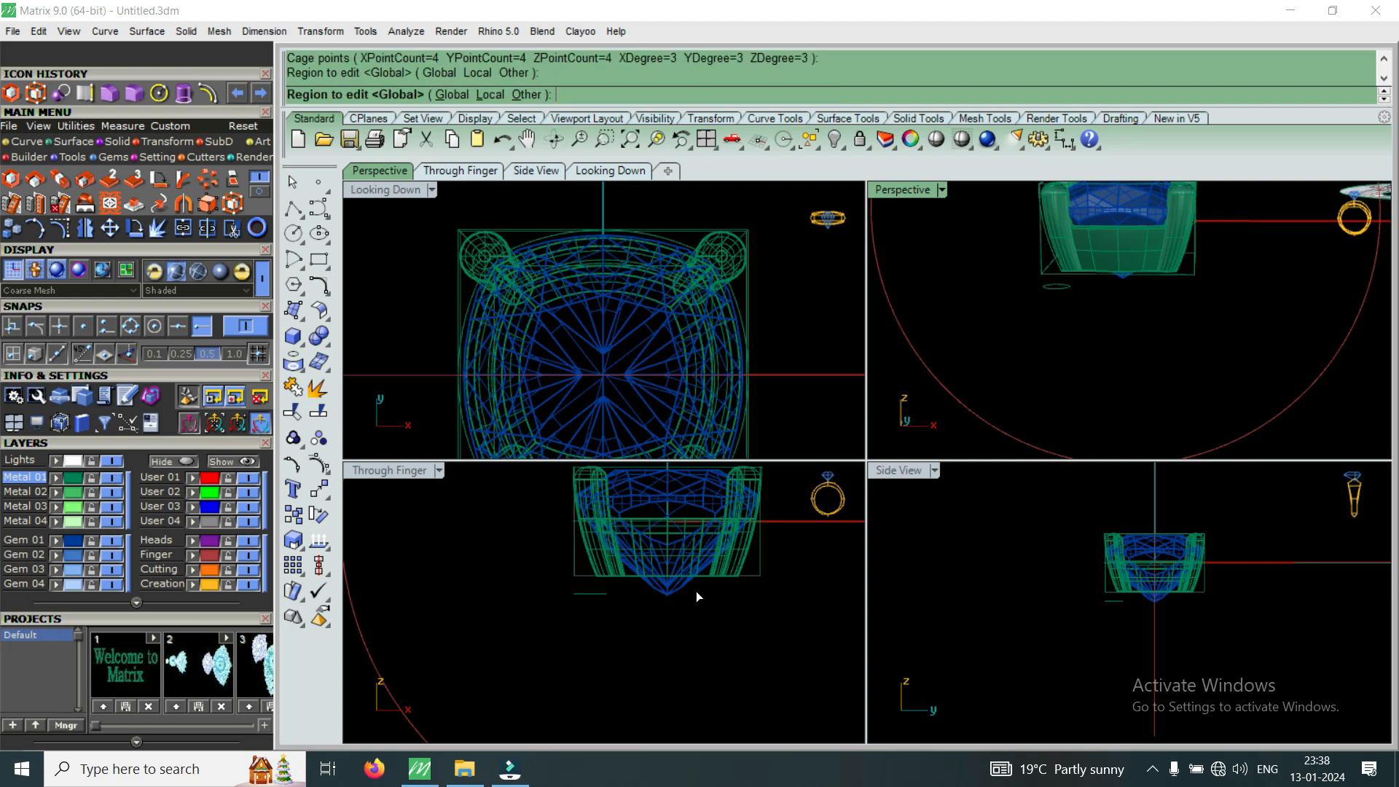
{"action": "key", "text": "Return"}
Scale the lower two rows of cage points slightly outward about the origin to widen the base of the bezel and prongs.
{"action": "left_click", "coordinate": [592, 619]}
{"action": "left_click_drag", "start_coordinate": [592, 619], "coordinate": [824, 530]}
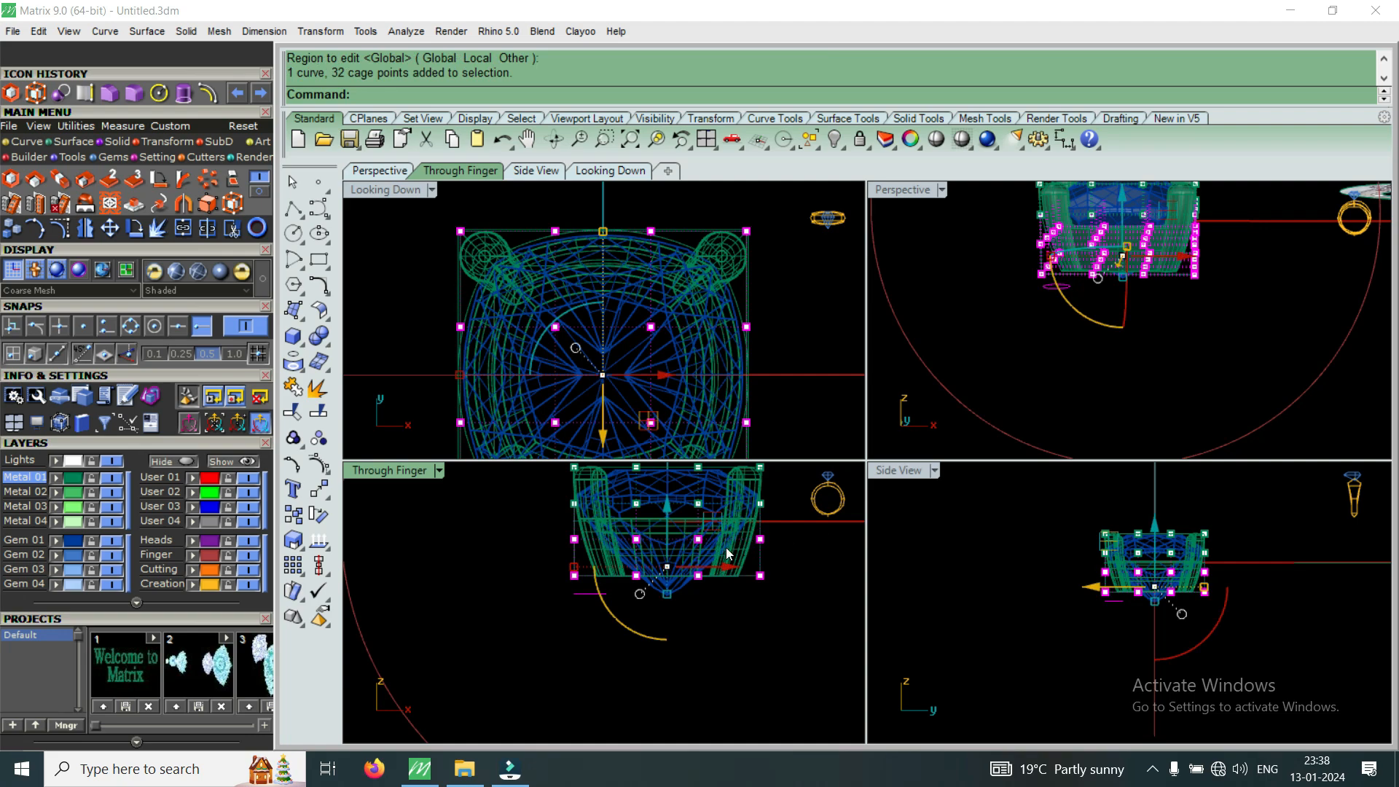
{"action": "left_click", "coordinate": [586, 593], "text": "ctrl"}
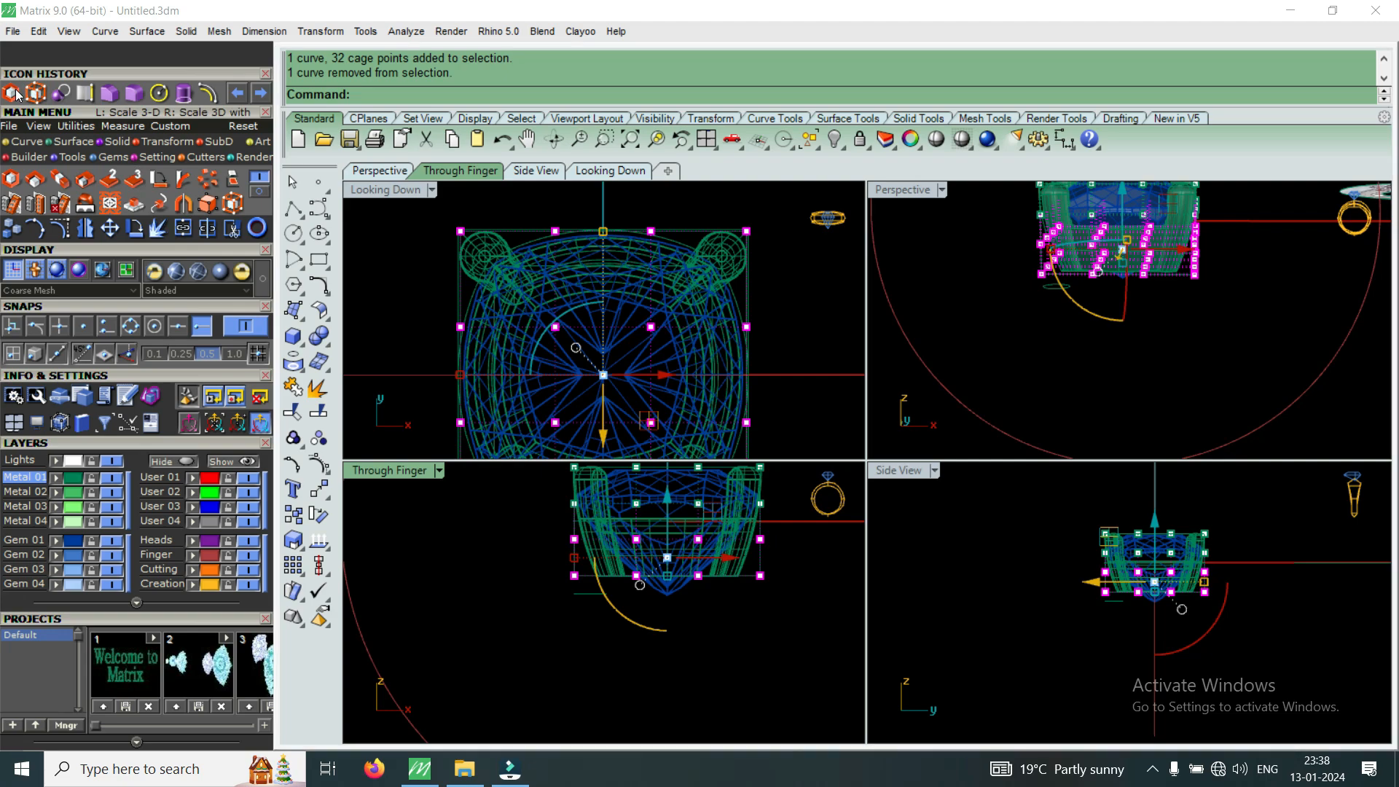
{"action": "left_click", "coordinate": [108, 93]}
{"action": "type", "text": "0"}
{"action": "key", "text": "Return"}
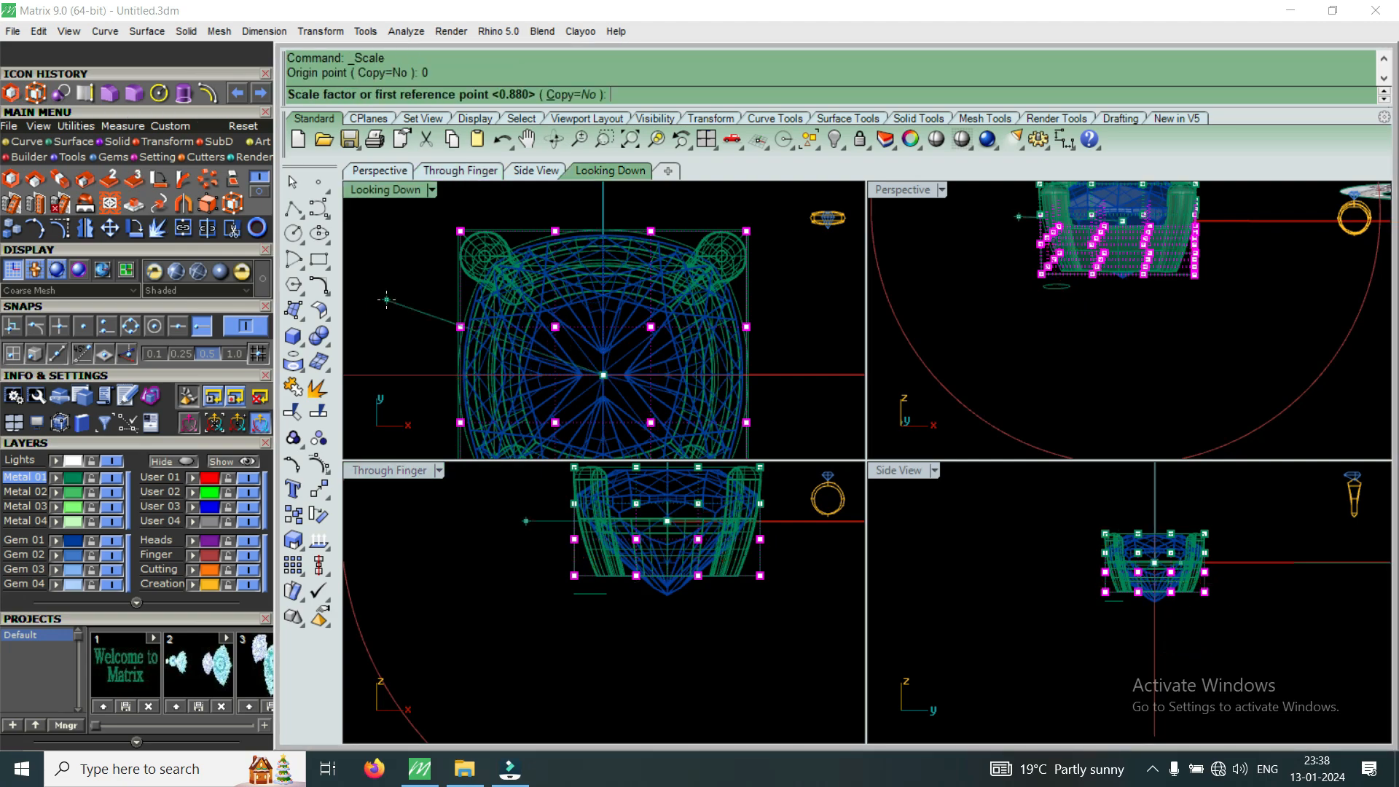
{"action": "scroll", "coordinate": [728, 384], "scroll_direction": "up", "scroll_amount": 6}
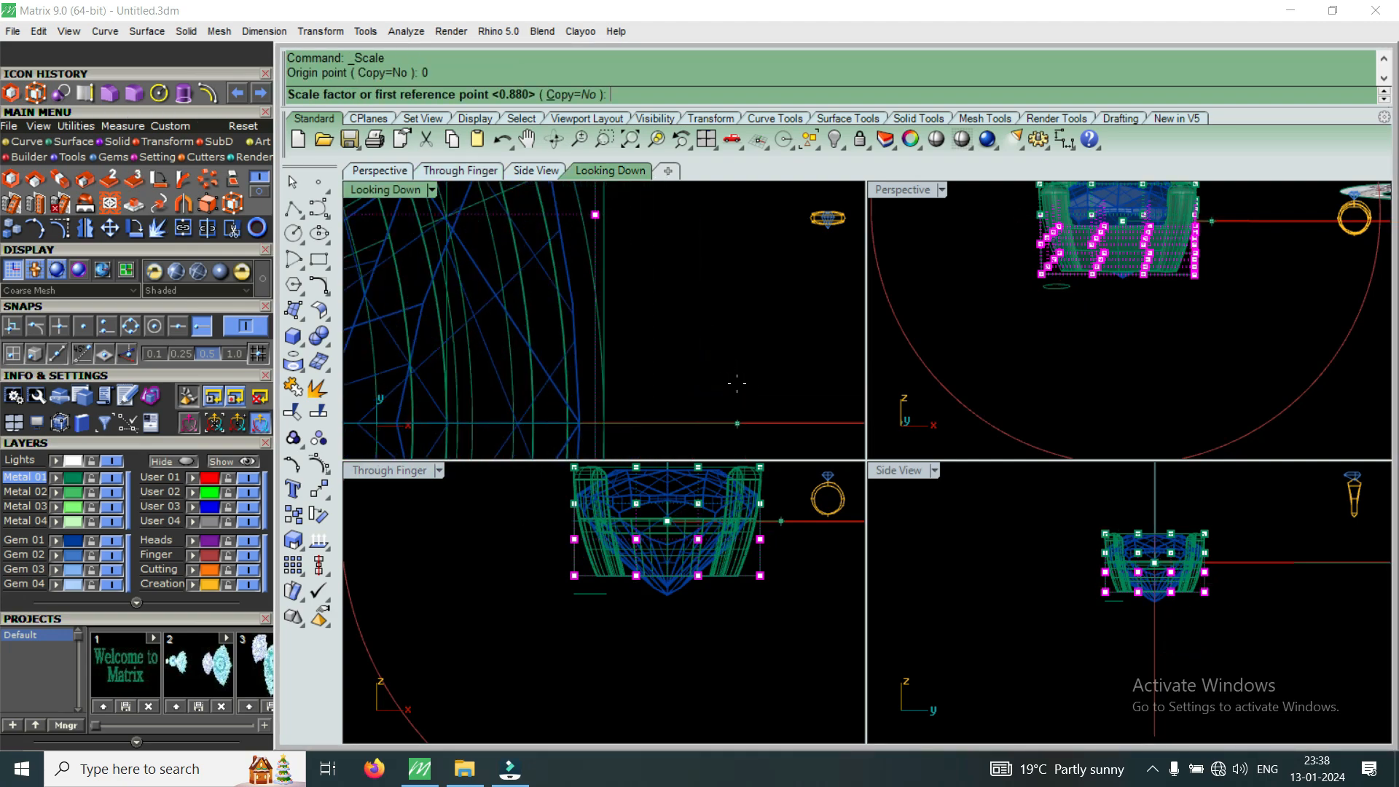
{"action": "left_click", "coordinate": [742, 387]}
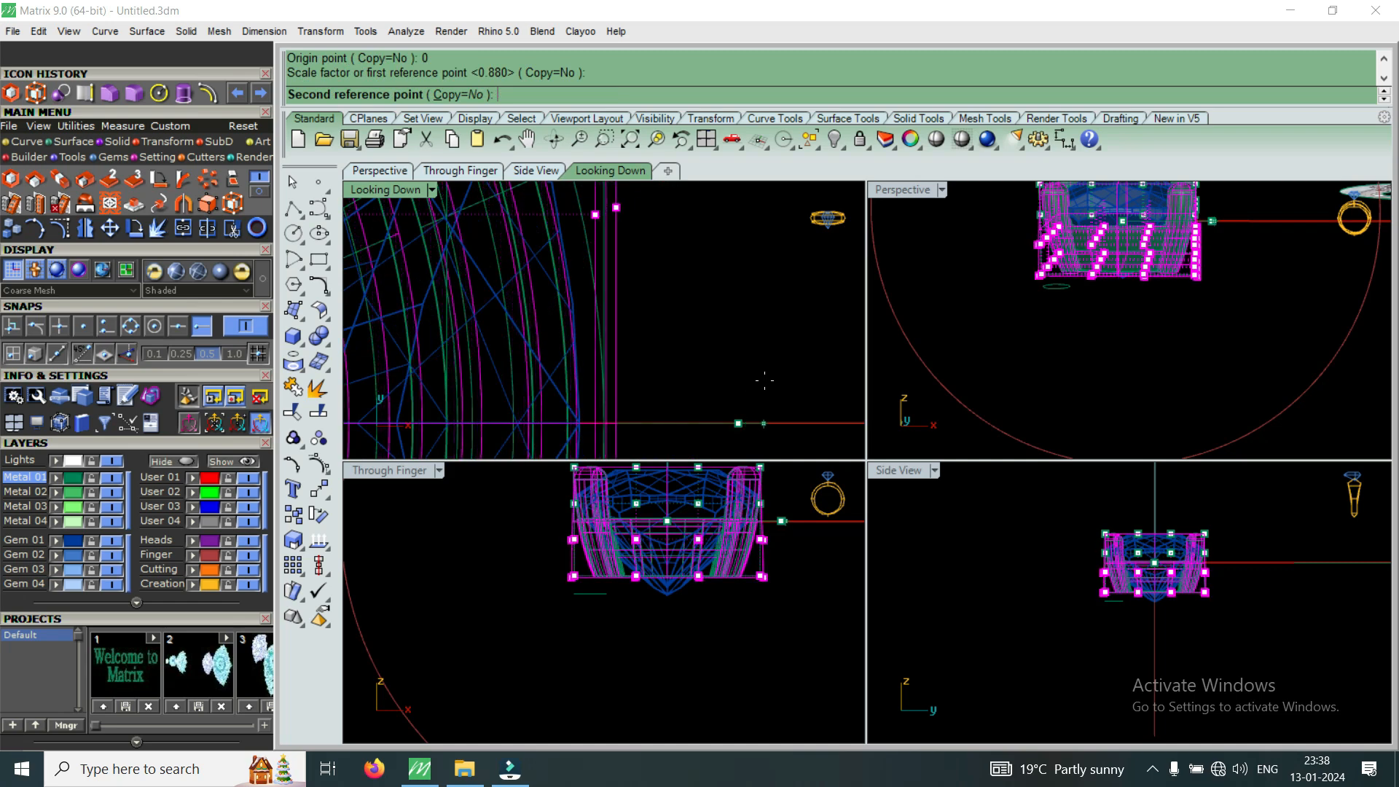
{"action": "left_click", "coordinate": [764, 382]}
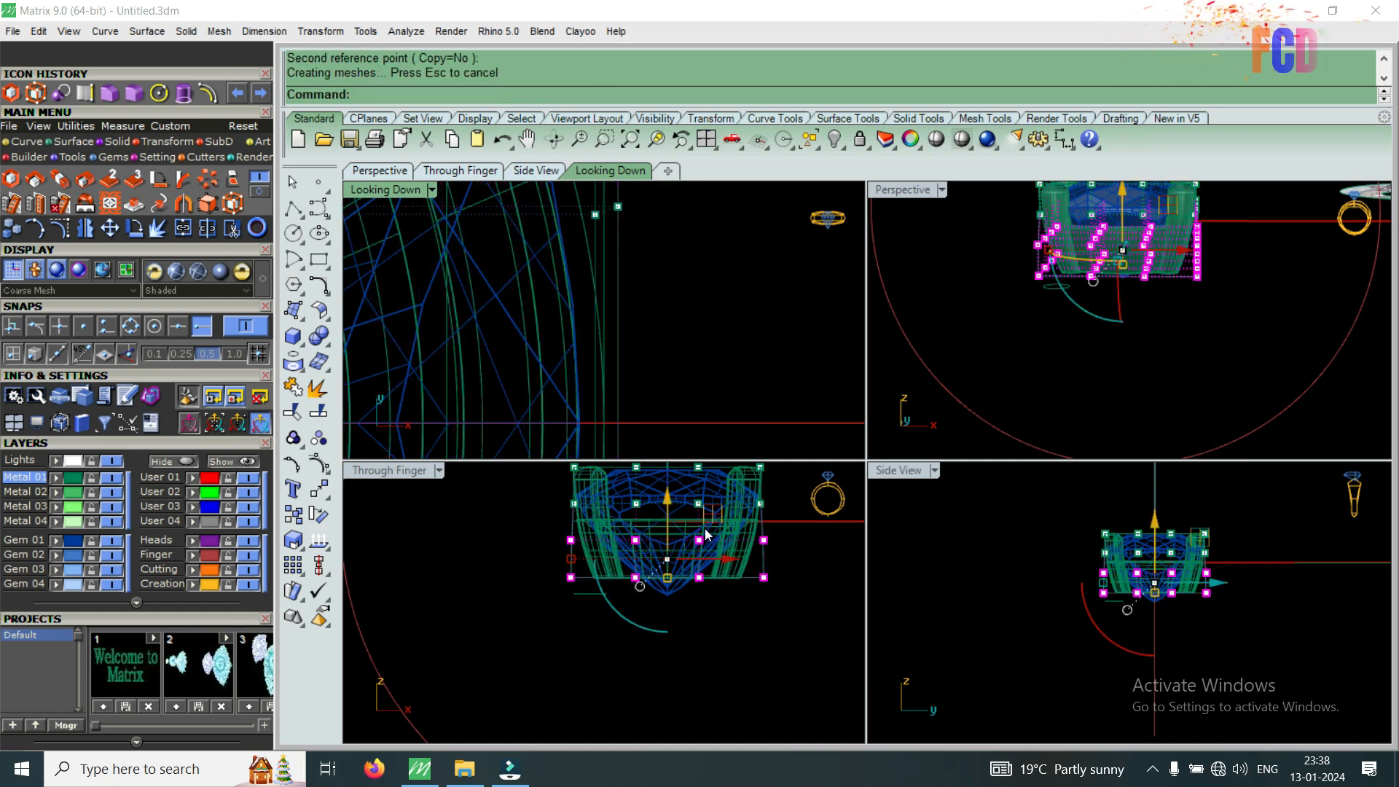
Delete the control cages around the bezel and prongs.
{"action": "left_click", "coordinate": [756, 588]}
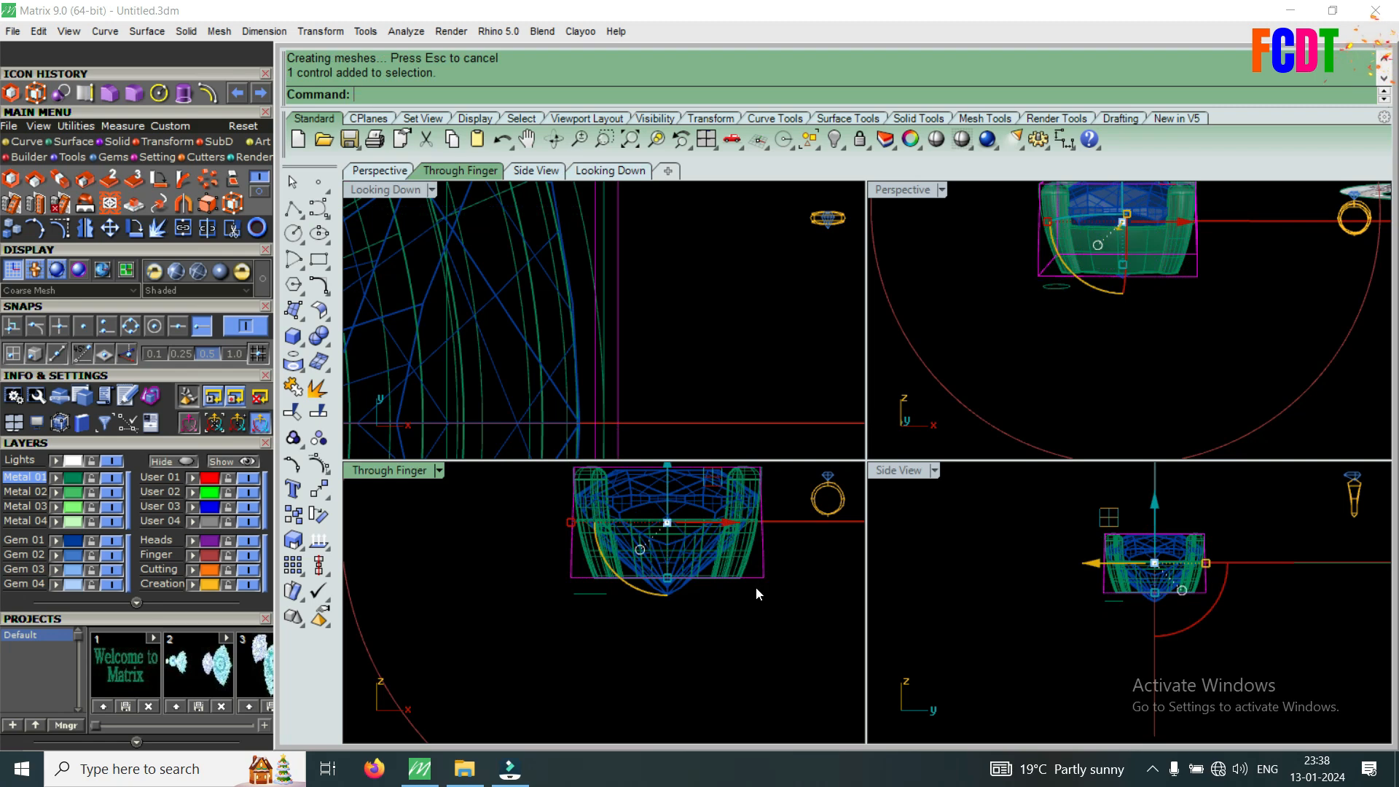
{"action": "key", "text": "Delete"}
{"action": "double_click", "coordinate": [911, 190]}
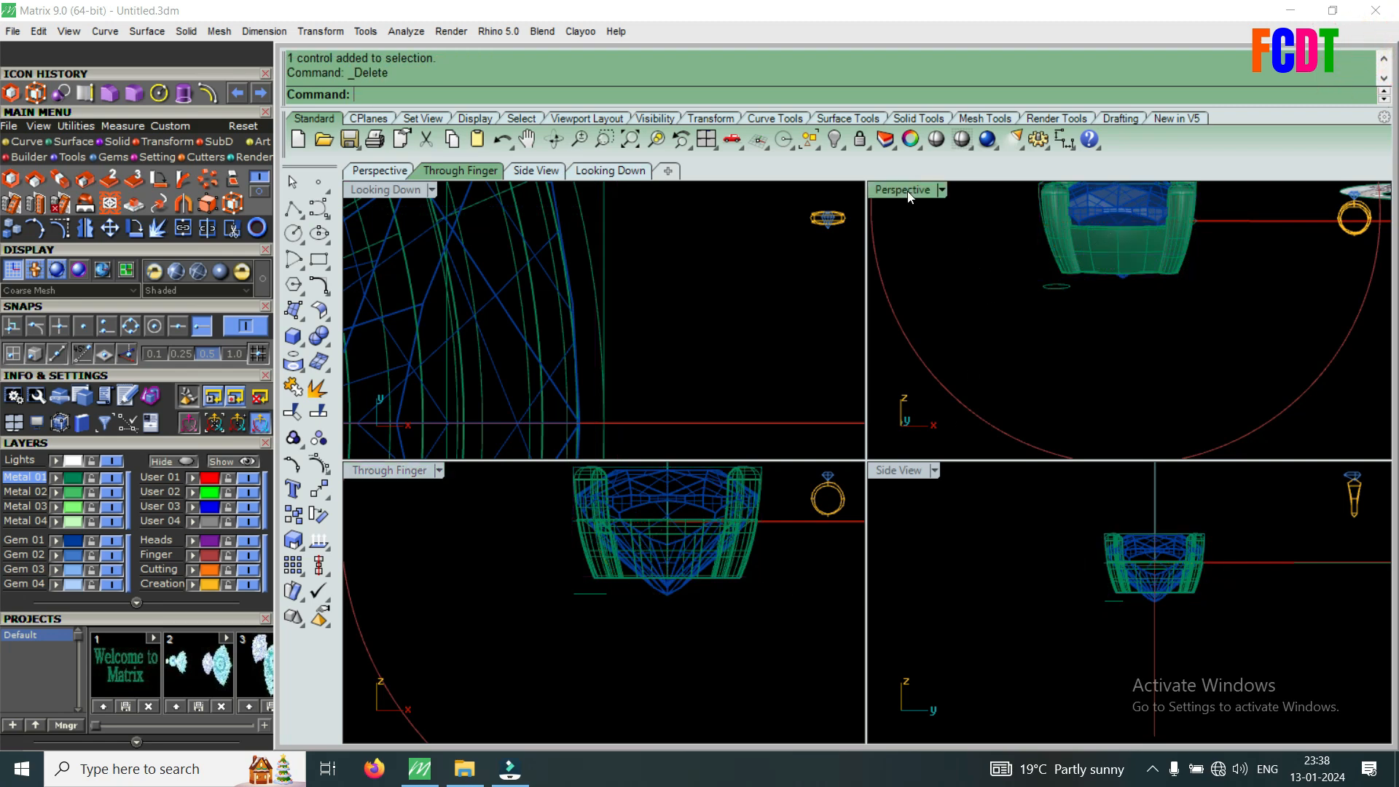
{"action": "right_click_drag", "start_coordinate": [881, 329], "coordinate": [743, 399]}
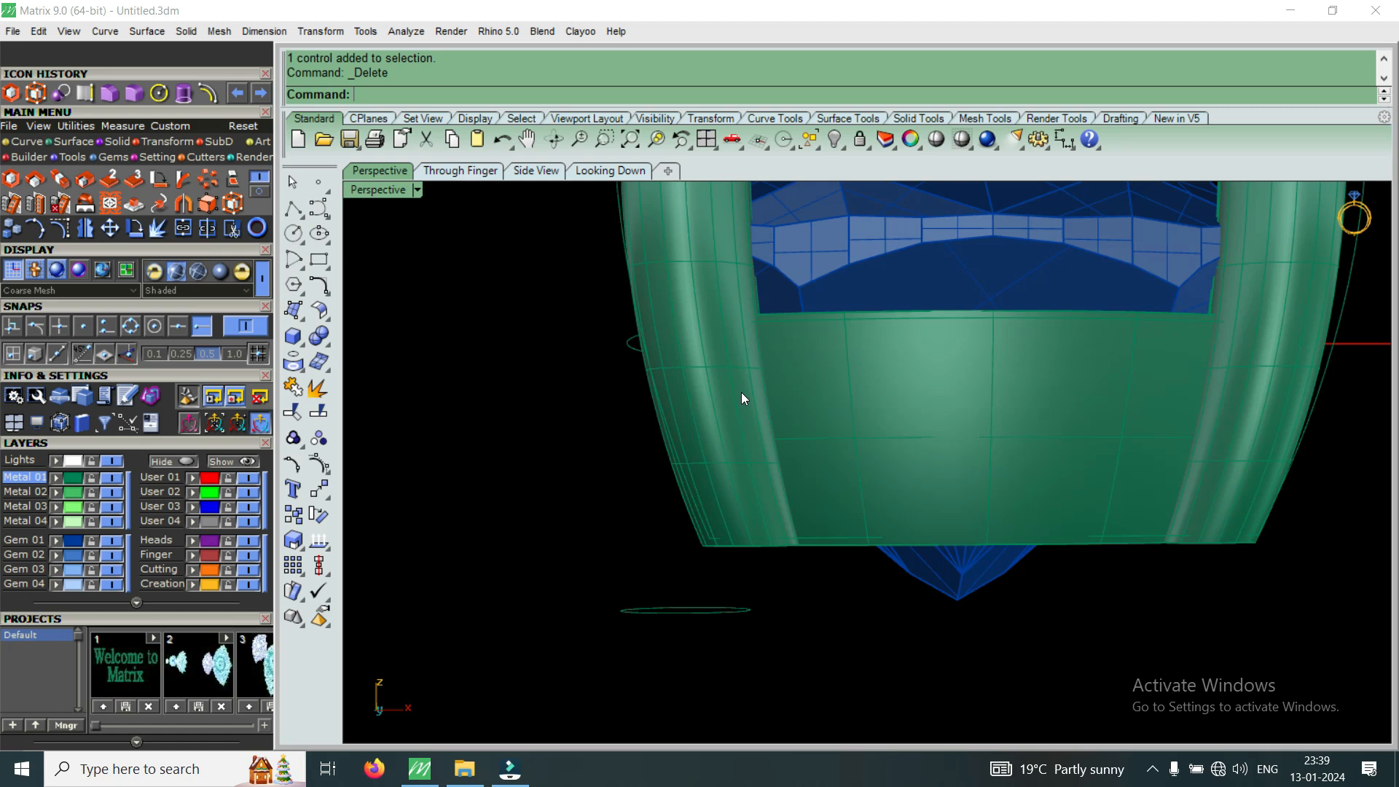
{"action": "scroll", "coordinate": [794, 399], "scroll_direction": "down", "scroll_amount": 5}
{"action": "right_click_drag", "start_coordinate": [859, 409], "coordinate": [1072, 334]}
{"action": "scroll", "coordinate": [1071, 334], "scroll_direction": "up", "scroll_amount": 3}
{"action": "left_click", "coordinate": [1110, 297]}
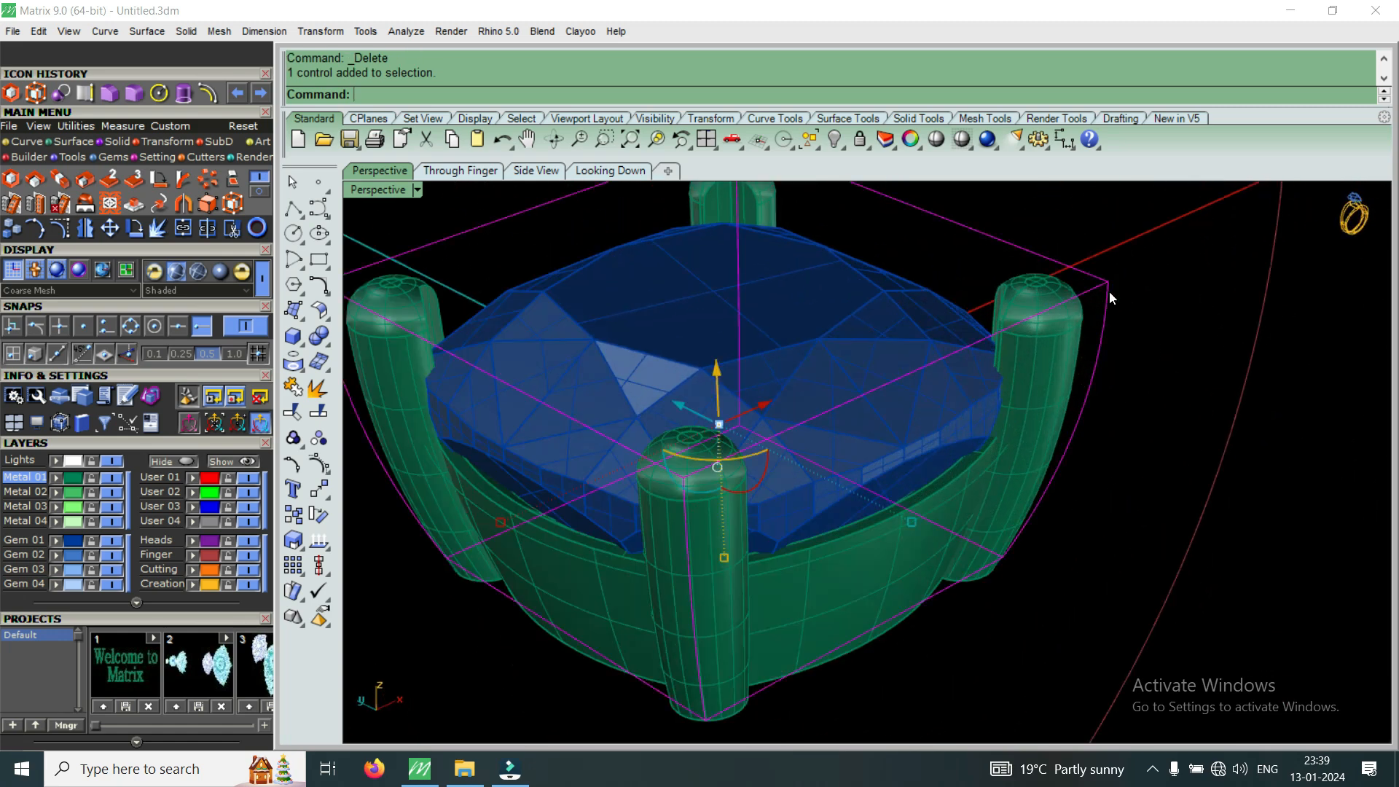
Move the bezel and four prongs from Metal 01 to a lighter green metal layer.
{"action": "left_click", "coordinate": [24, 477]}
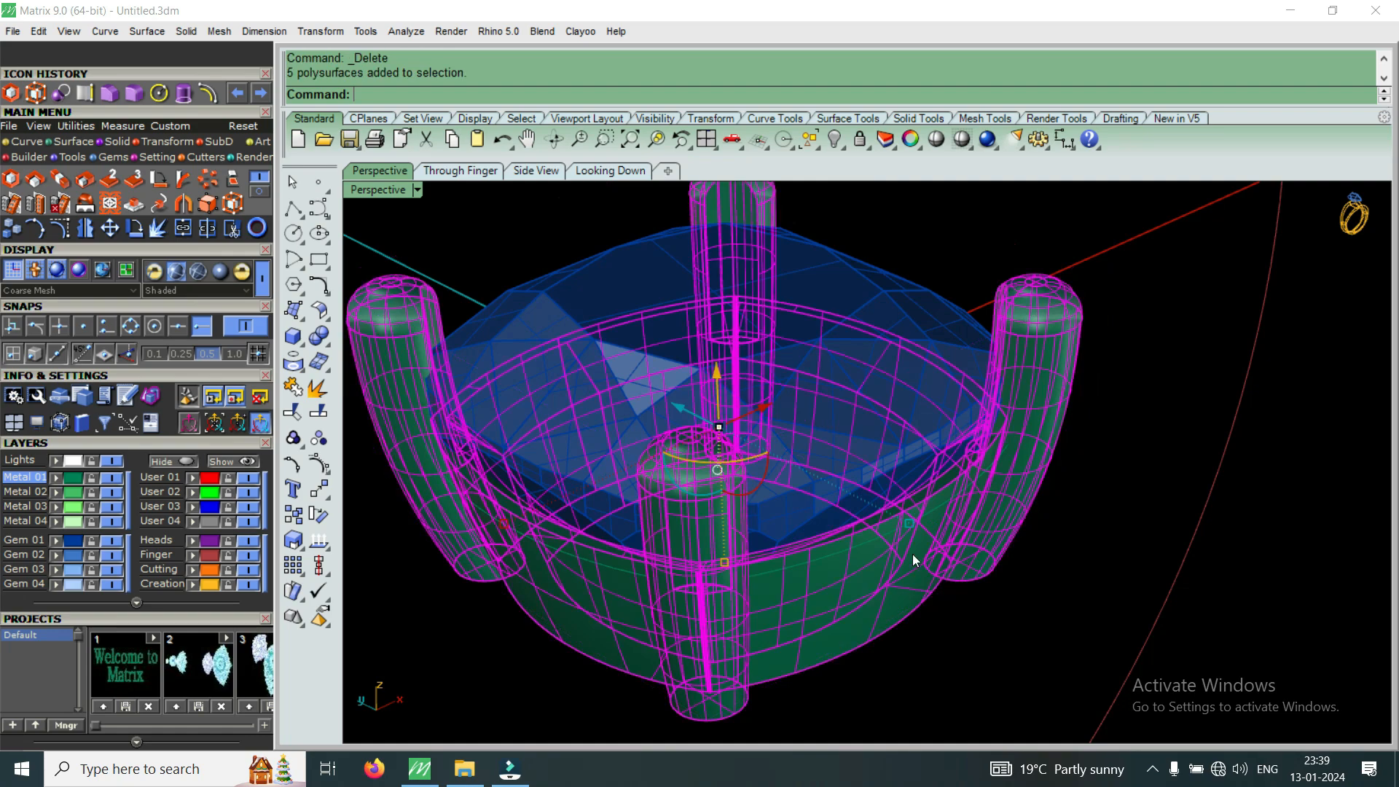
{"action": "key", "text": "Escape"}
{"action": "scroll", "coordinate": [741, 543], "scroll_direction": "down", "scroll_amount": 3}
{"action": "right_click_drag", "start_coordinate": [762, 481], "coordinate": [430, 233]}
Hide the bezel, prongs, centre stone and their two outline curves in the maximized Looking Down view.
{"action": "double_click", "coordinate": [388, 194]}
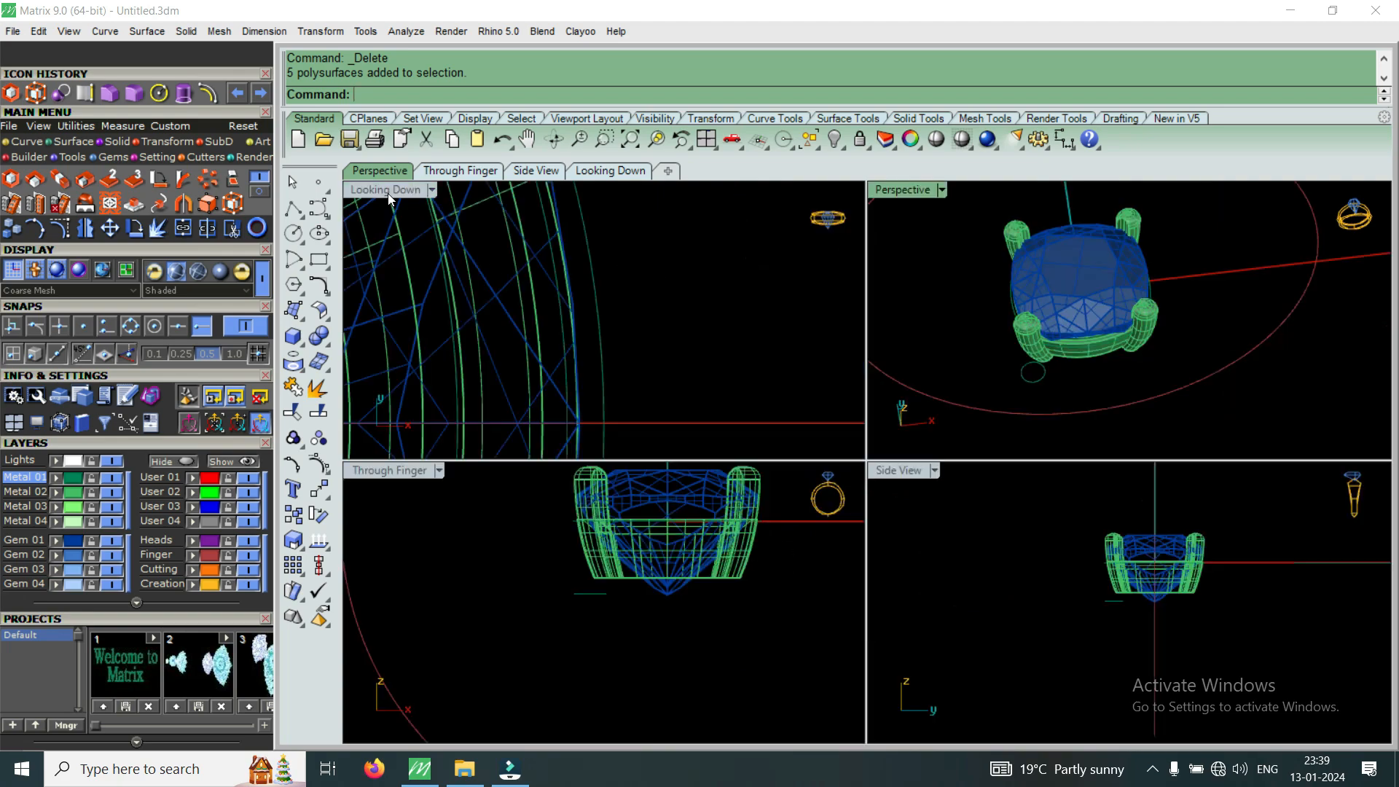
{"action": "double_click", "coordinate": [388, 194]}
{"action": "scroll", "coordinate": [803, 464], "scroll_direction": "down", "scroll_amount": 8}
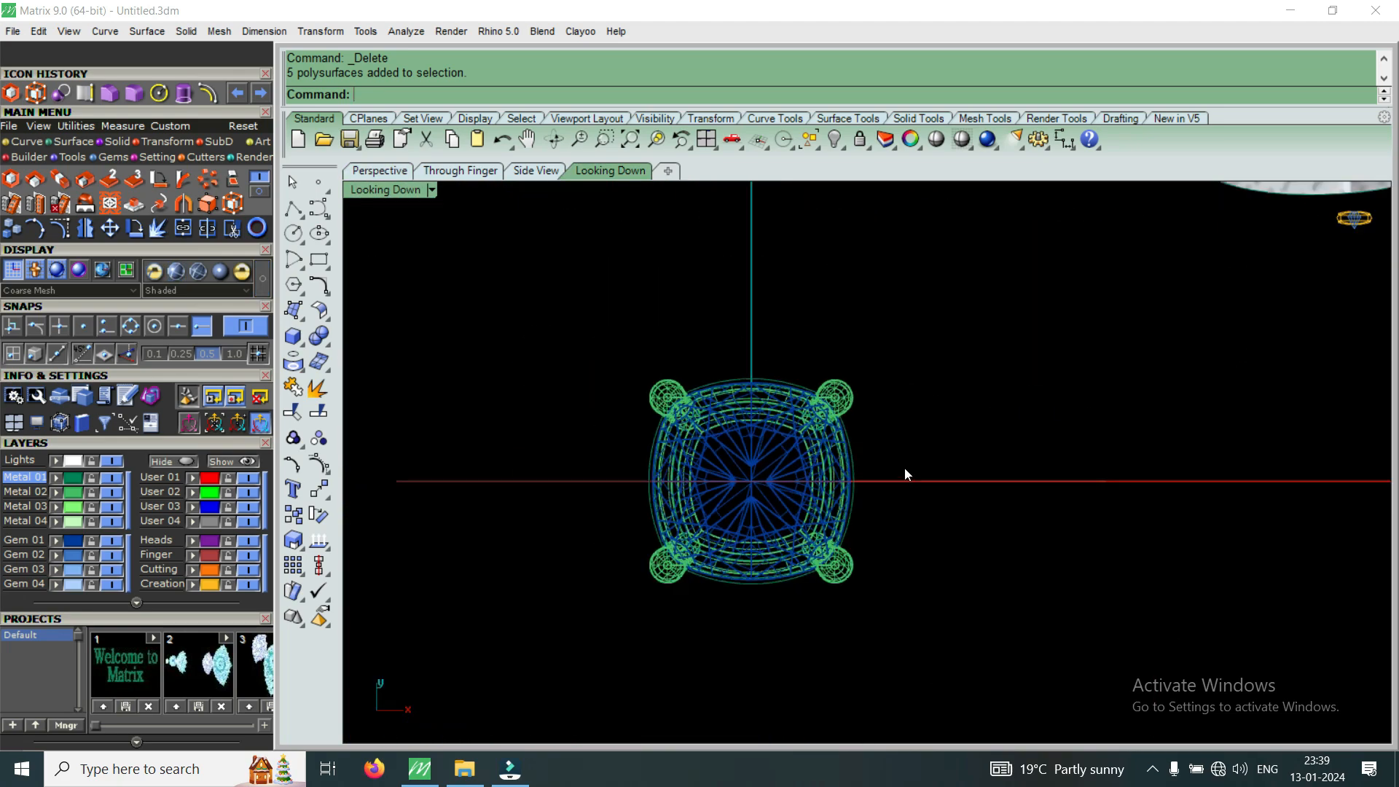
{"action": "scroll", "coordinate": [866, 457], "scroll_direction": "up", "scroll_amount": 6}
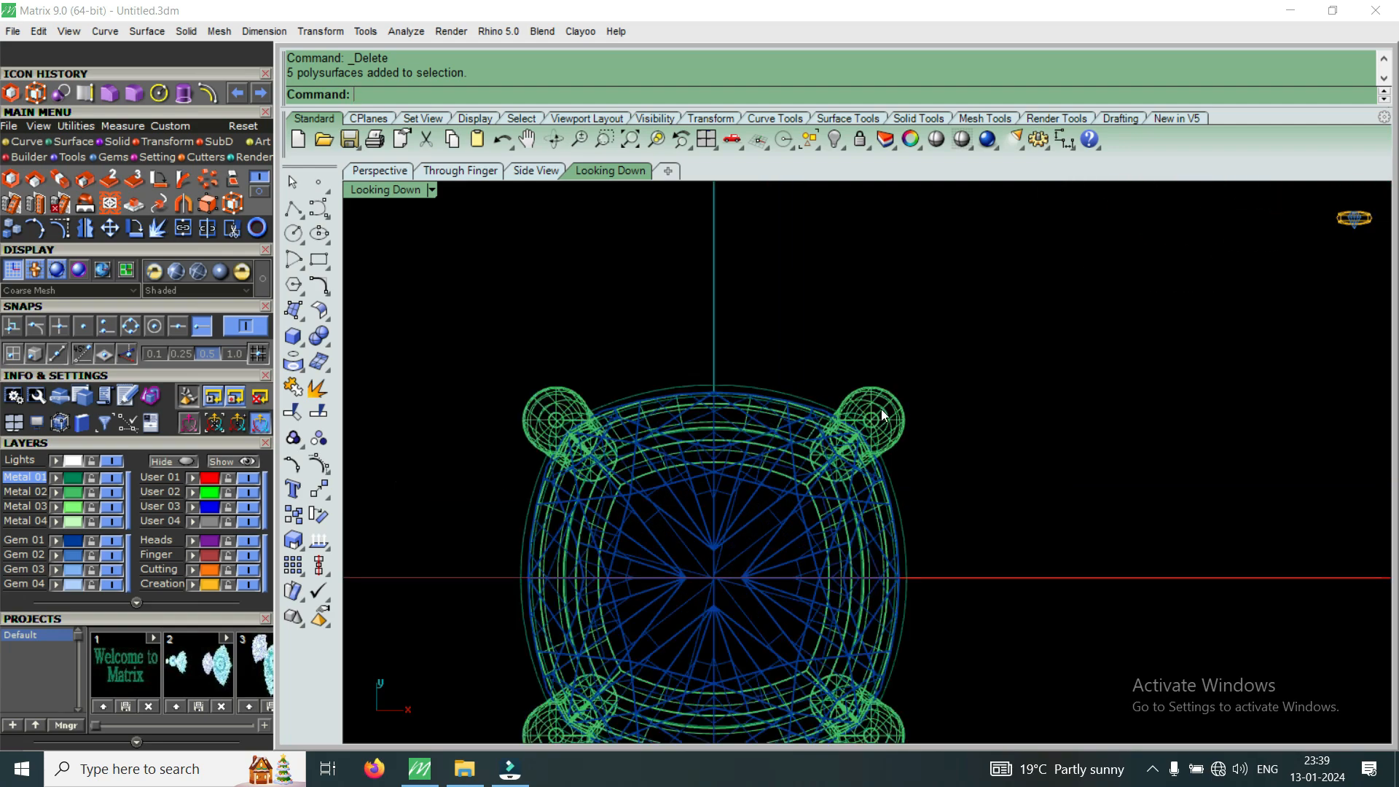
{"action": "left_click_drag", "start_coordinate": [882, 355], "coordinate": [678, 481]}
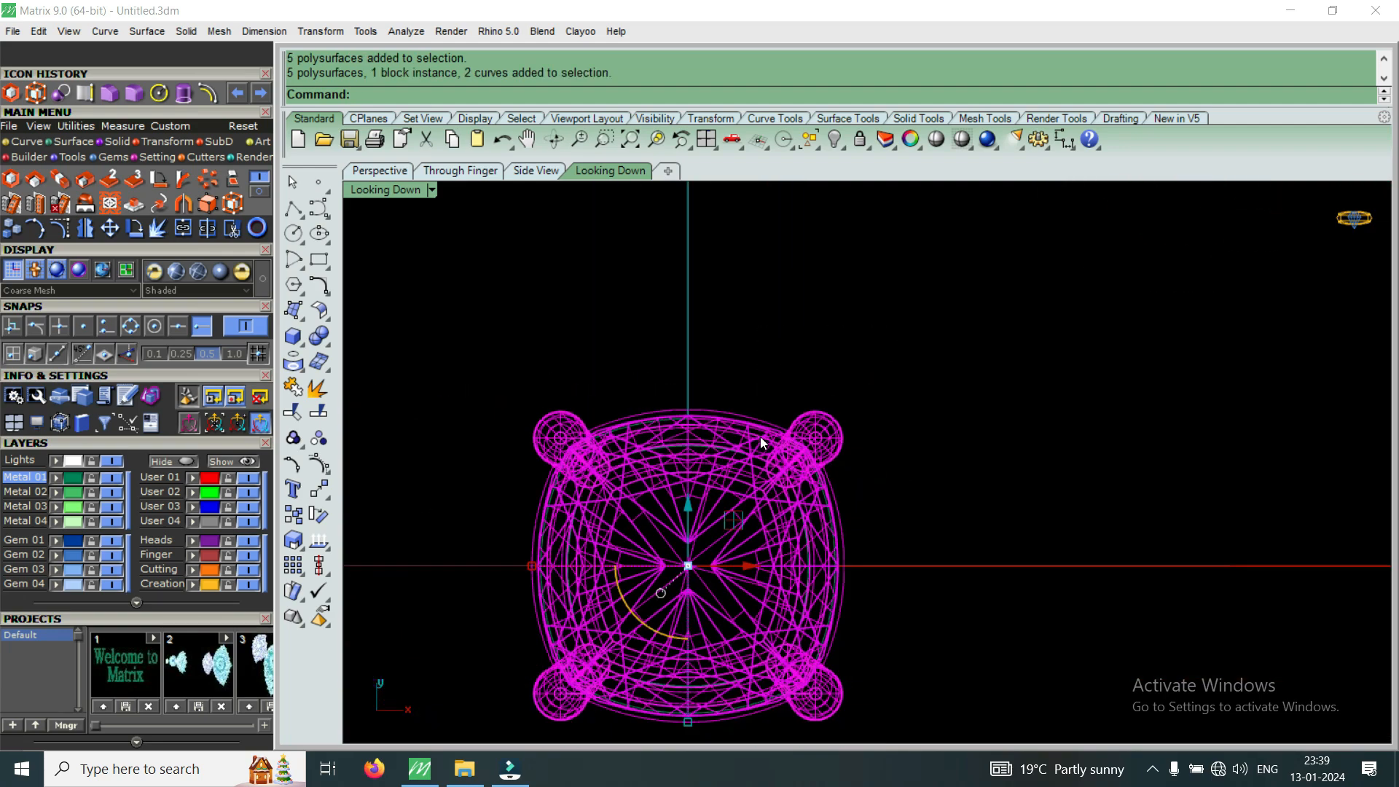
{"action": "scroll", "coordinate": [772, 256], "scroll_direction": "down", "scroll_amount": 5}
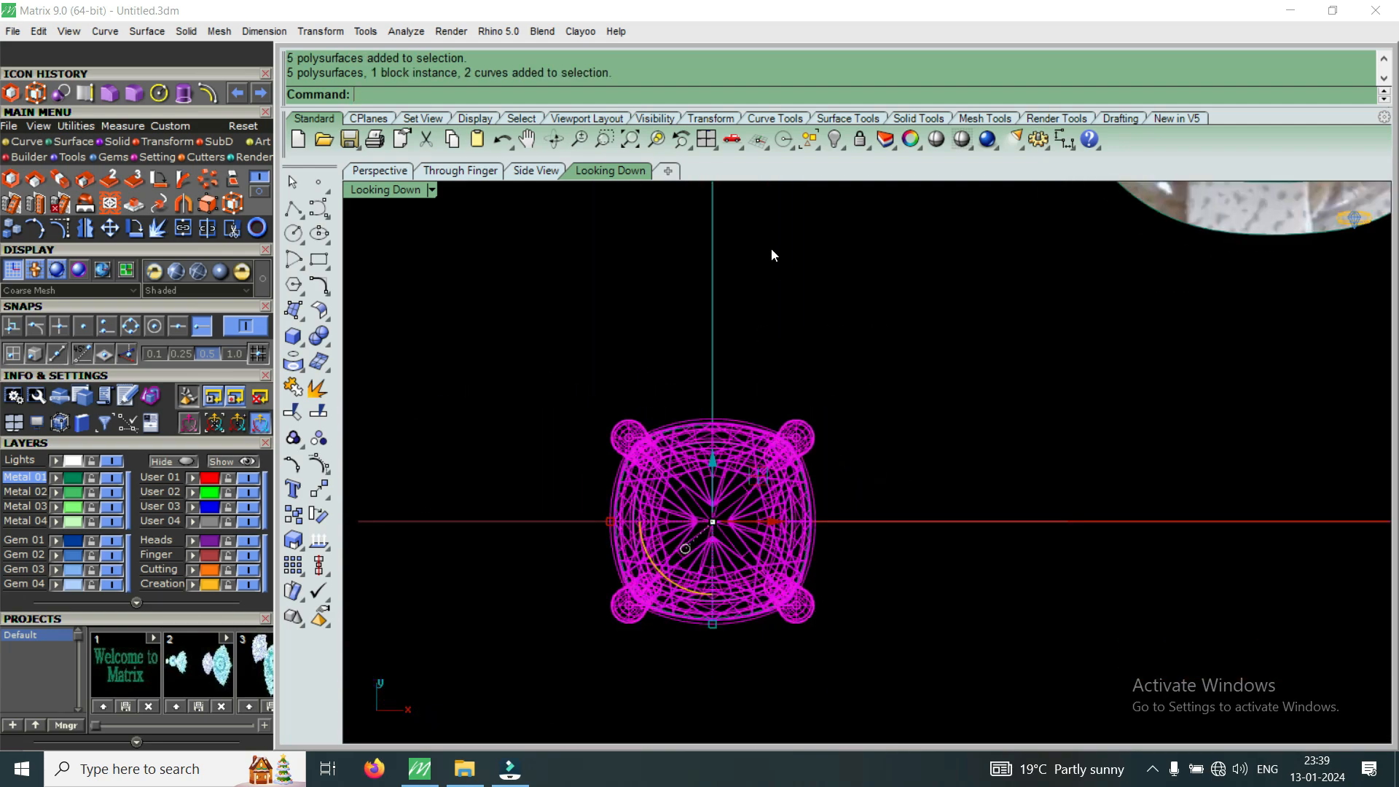
{"action": "left_click", "coordinate": [835, 139]}
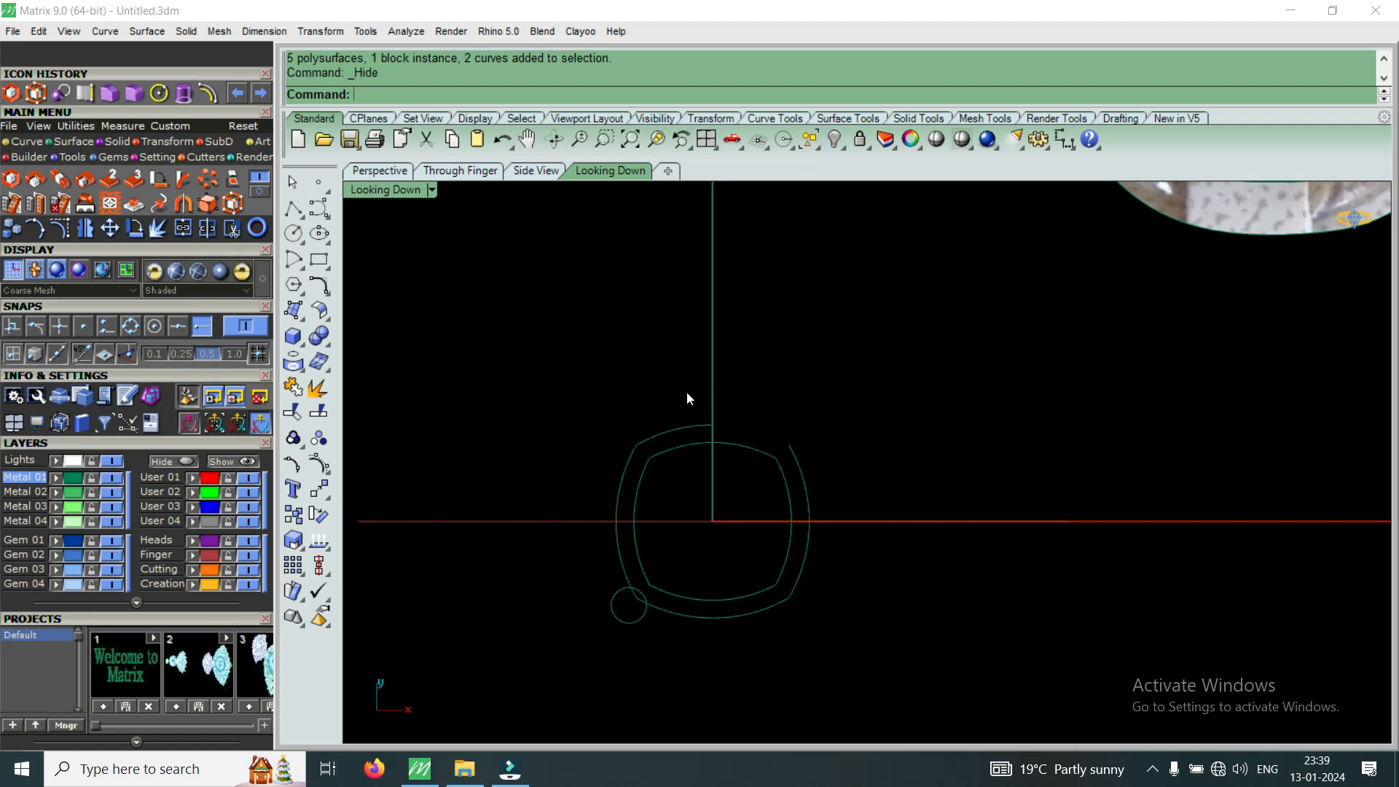
Delete the leftover construction curves around the origin.
{"action": "left_click_drag", "start_coordinate": [690, 397], "coordinate": [649, 475]}
{"action": "left_click_drag", "start_coordinate": [538, 334], "coordinate": [882, 663]}
{"action": "key", "text": "Delete"}
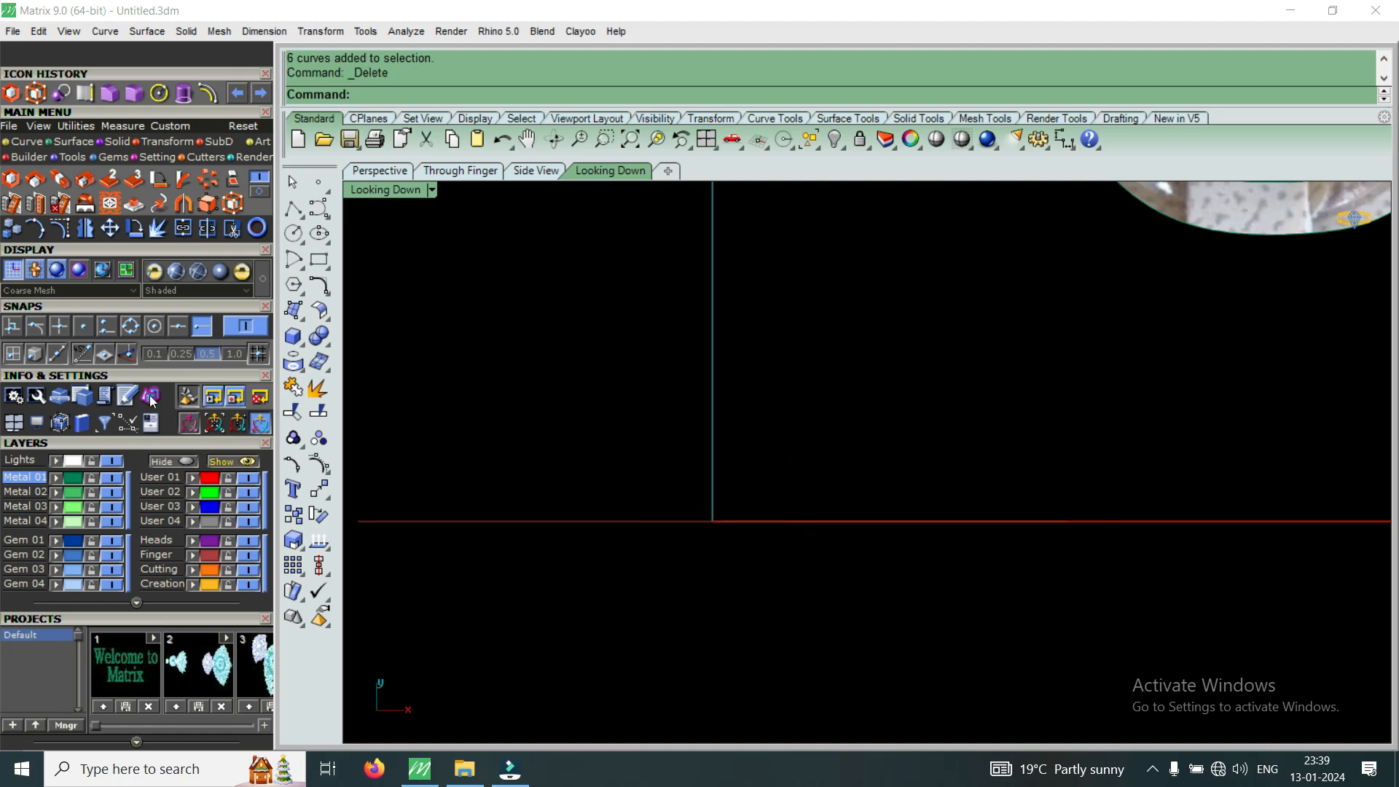
Start a new baguette in the Baguette Builder and set its length to 3 mm.
{"action": "left_click", "coordinate": [108, 155]}
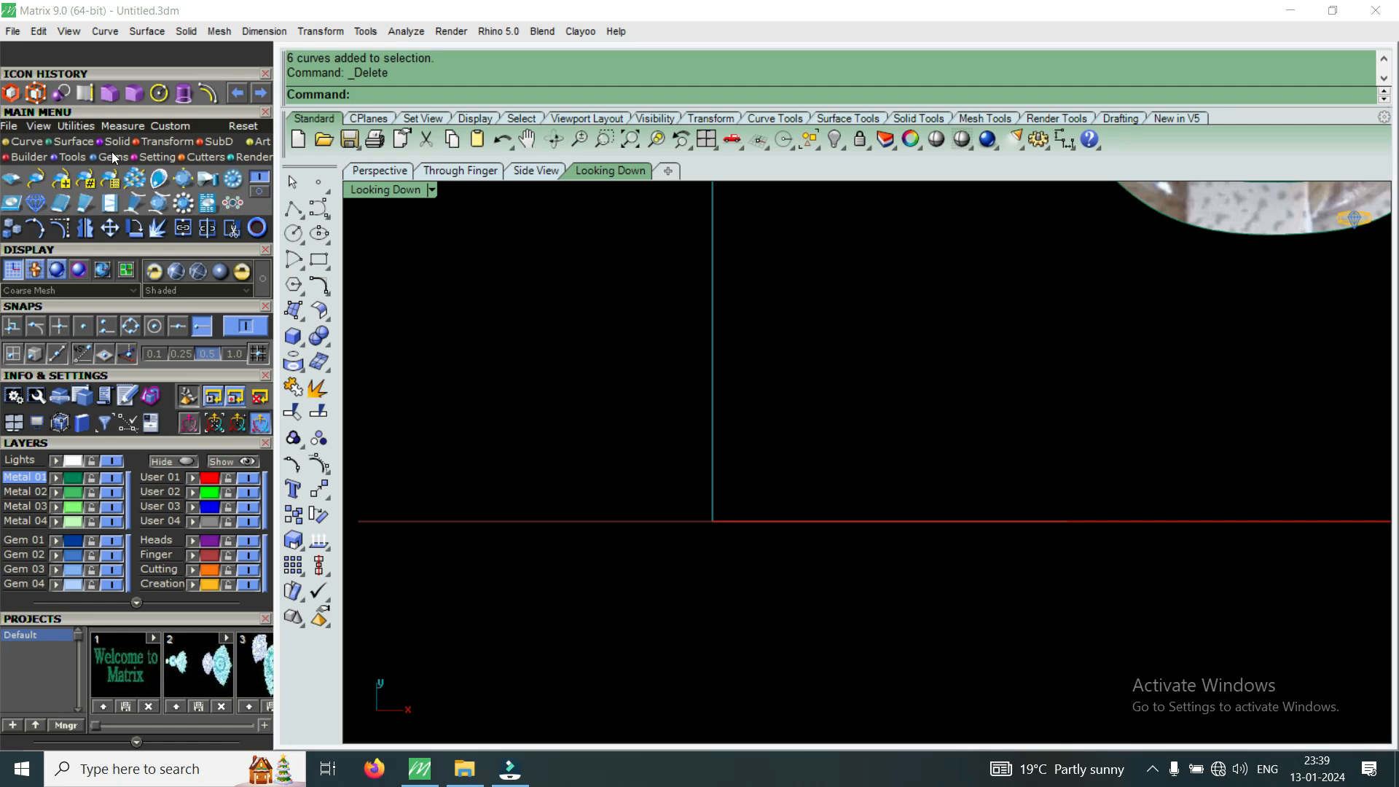
{"action": "left_click", "coordinate": [87, 202]}
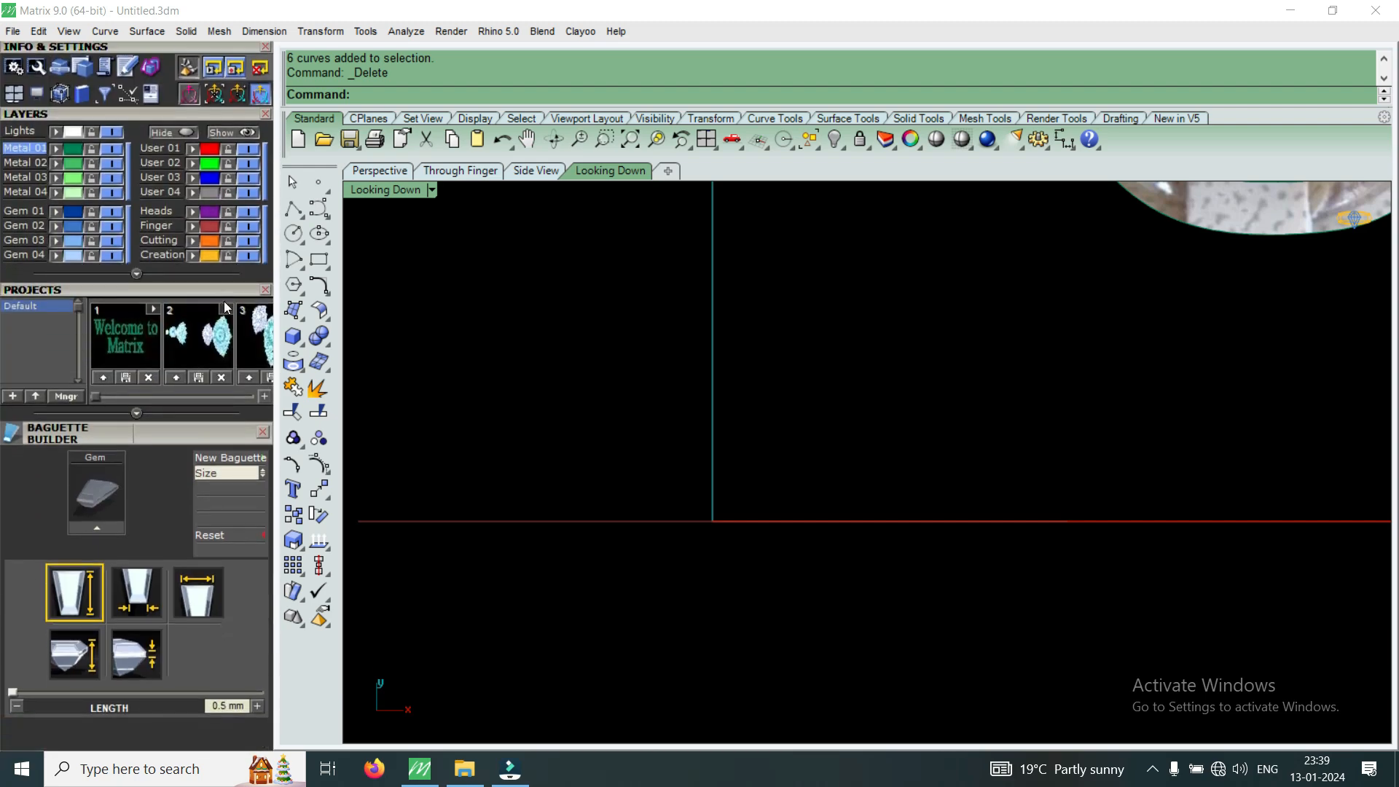
{"action": "left_click", "coordinate": [232, 458]}
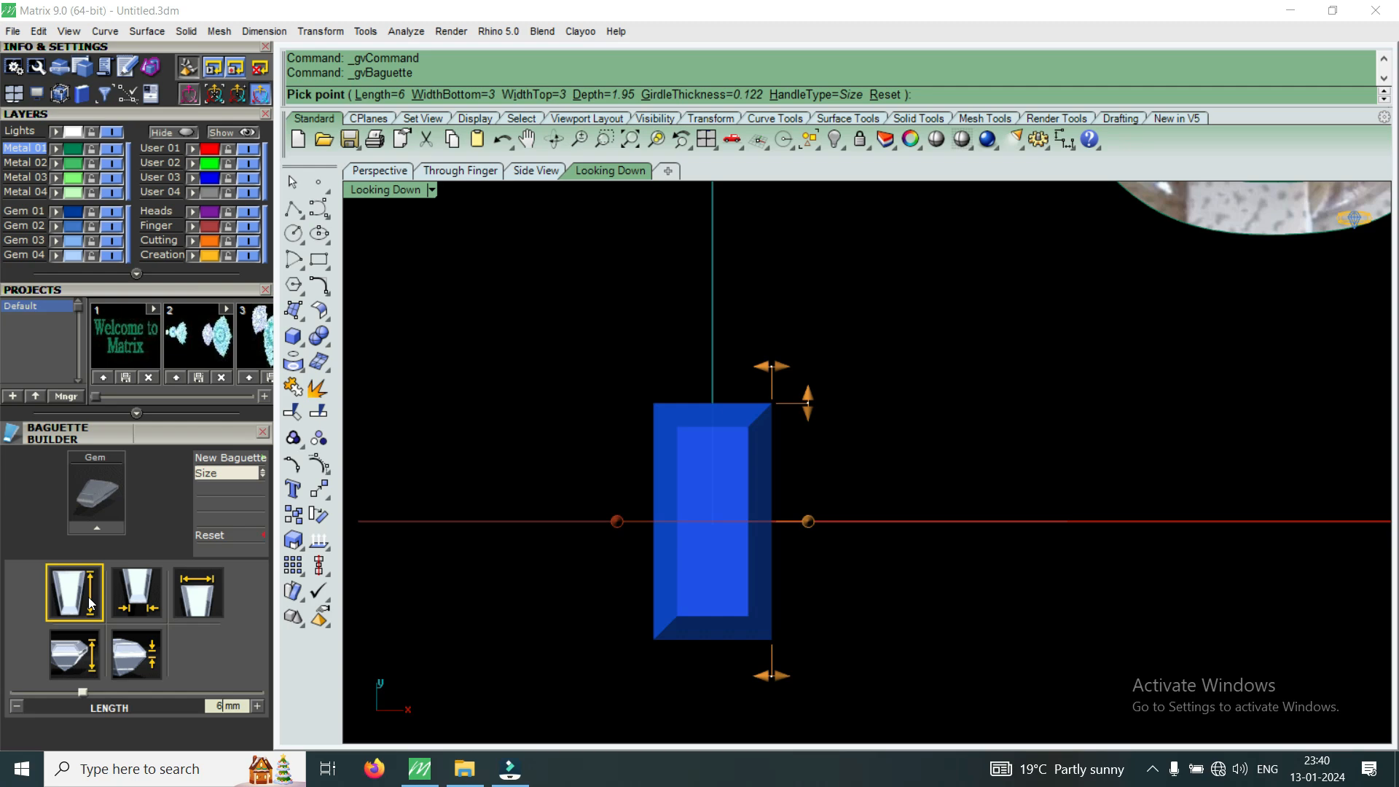
{"action": "key", "text": "BackSpace"}
{"action": "type", "text": "3"}
{"action": "key", "text": "Return"}
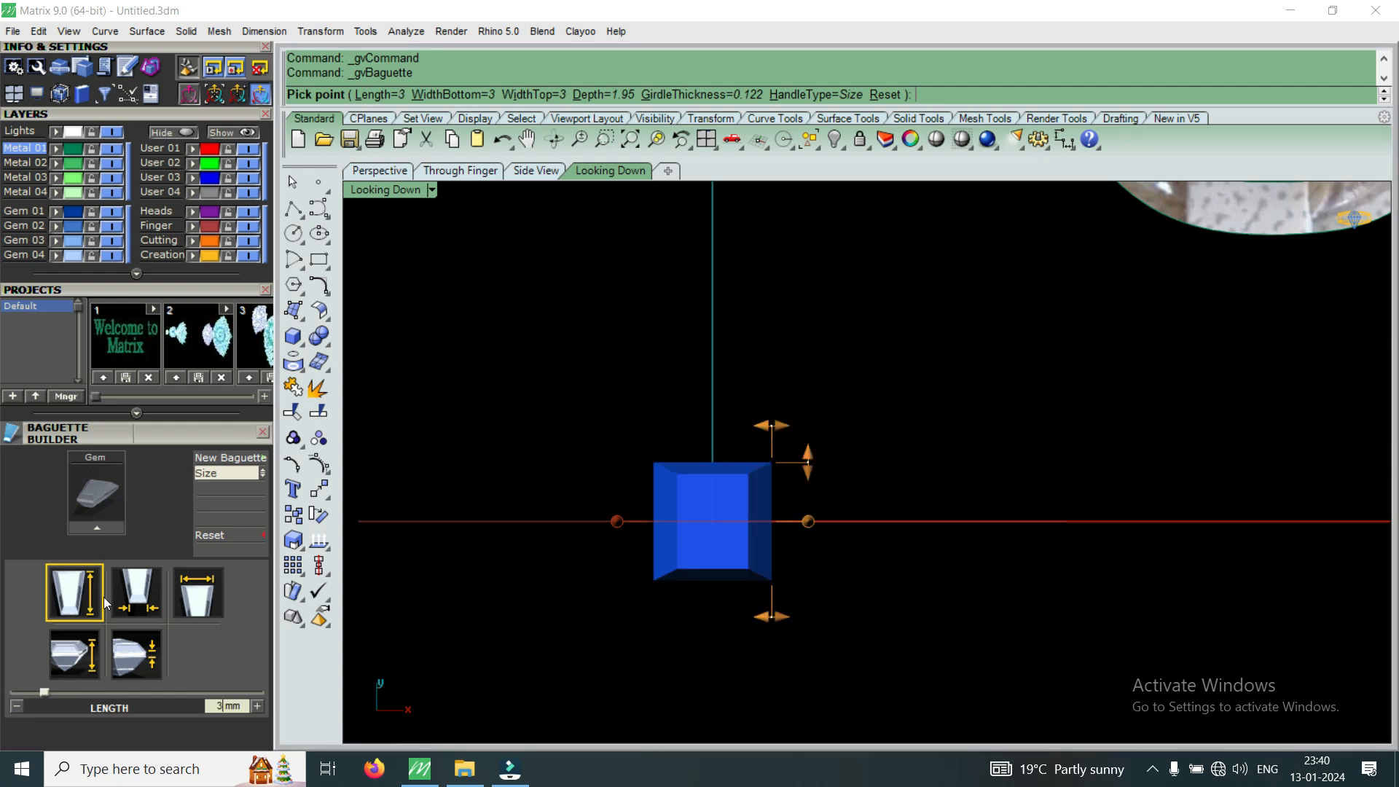
Set the baguette's top width to 2 mm and bottom width to 1.5 mm, and create the gem at the origin.
{"action": "left_click", "coordinate": [182, 589]}
{"action": "key", "text": "BackSpace"}
{"action": "type", "text": "2"}
{"action": "key", "text": "Return"}
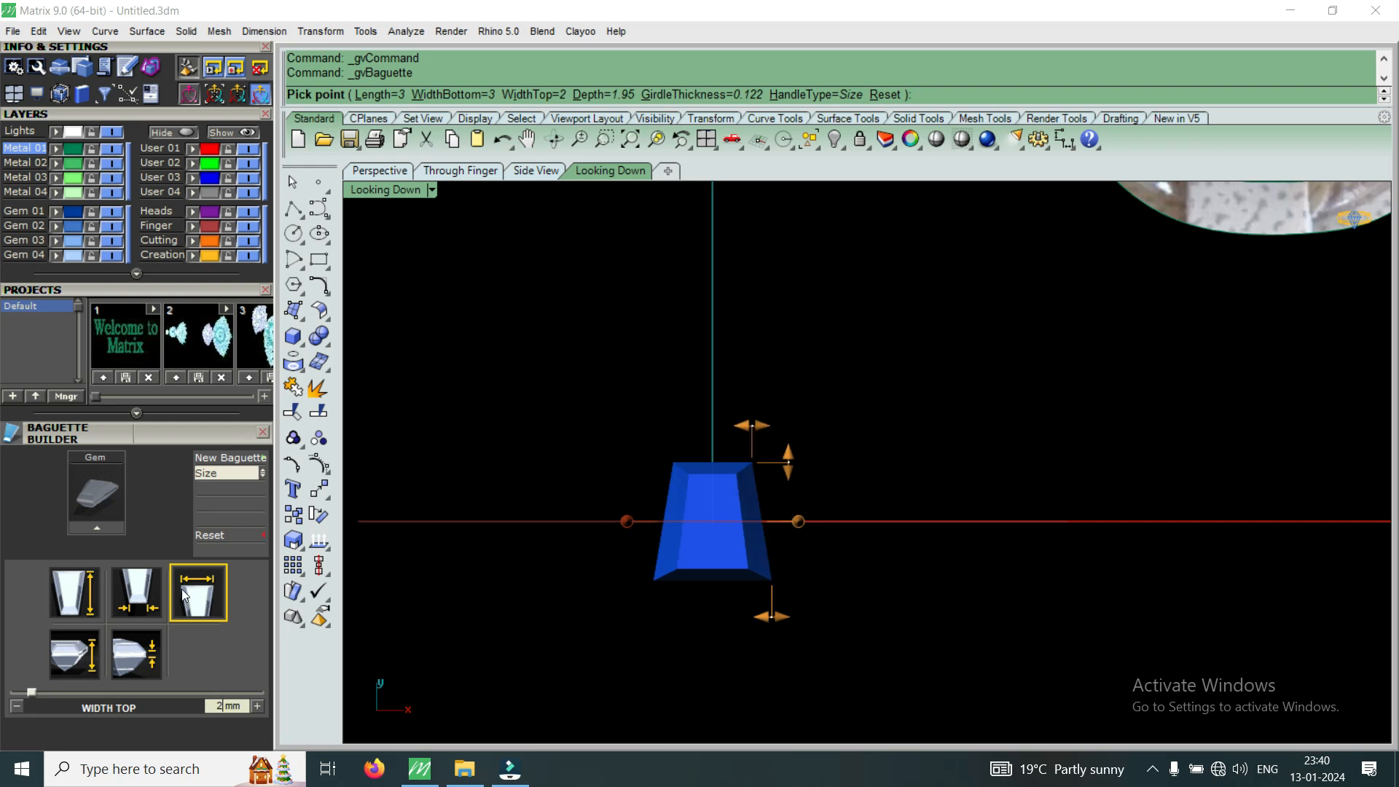
{"action": "left_click", "coordinate": [140, 612]}
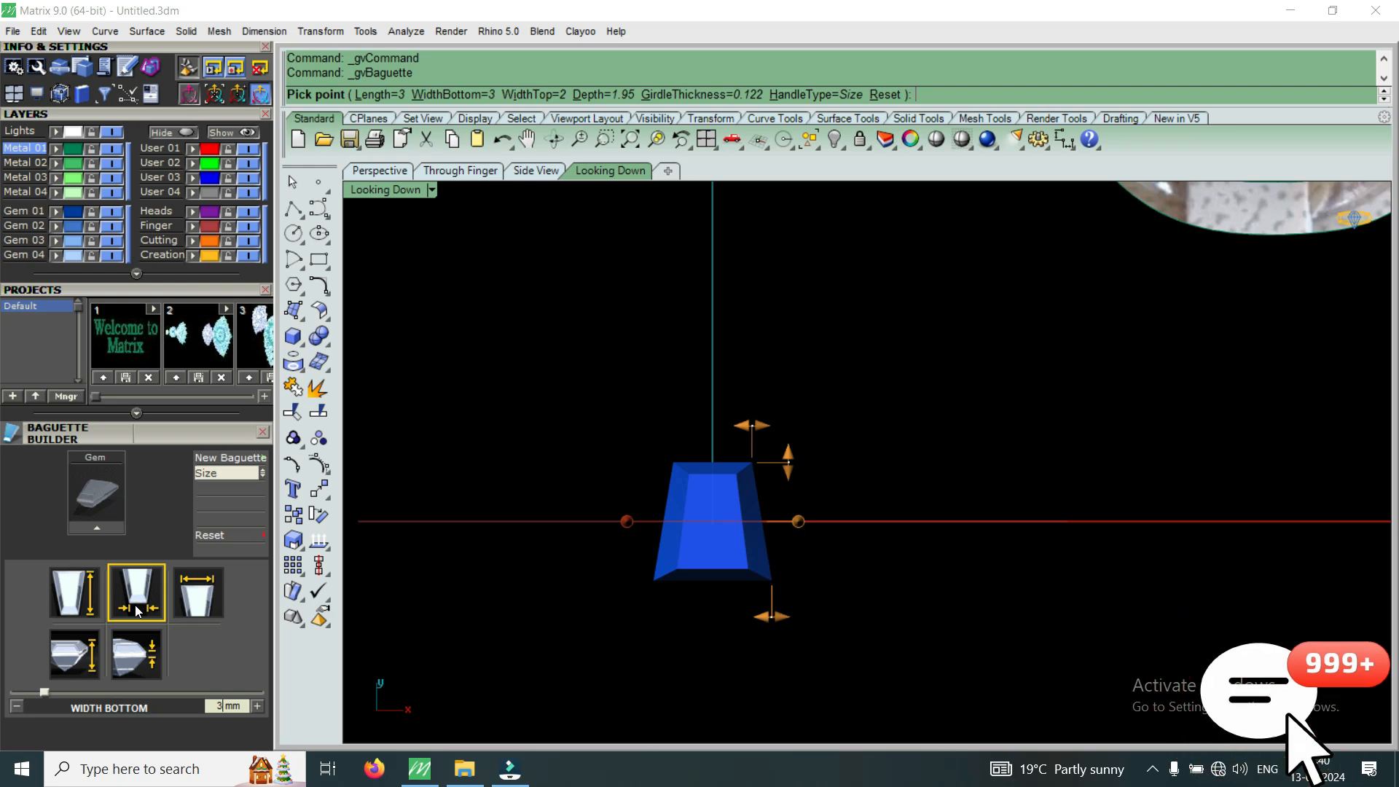
{"action": "type", "text": "1.5"}
{"action": "key", "text": "Return"}
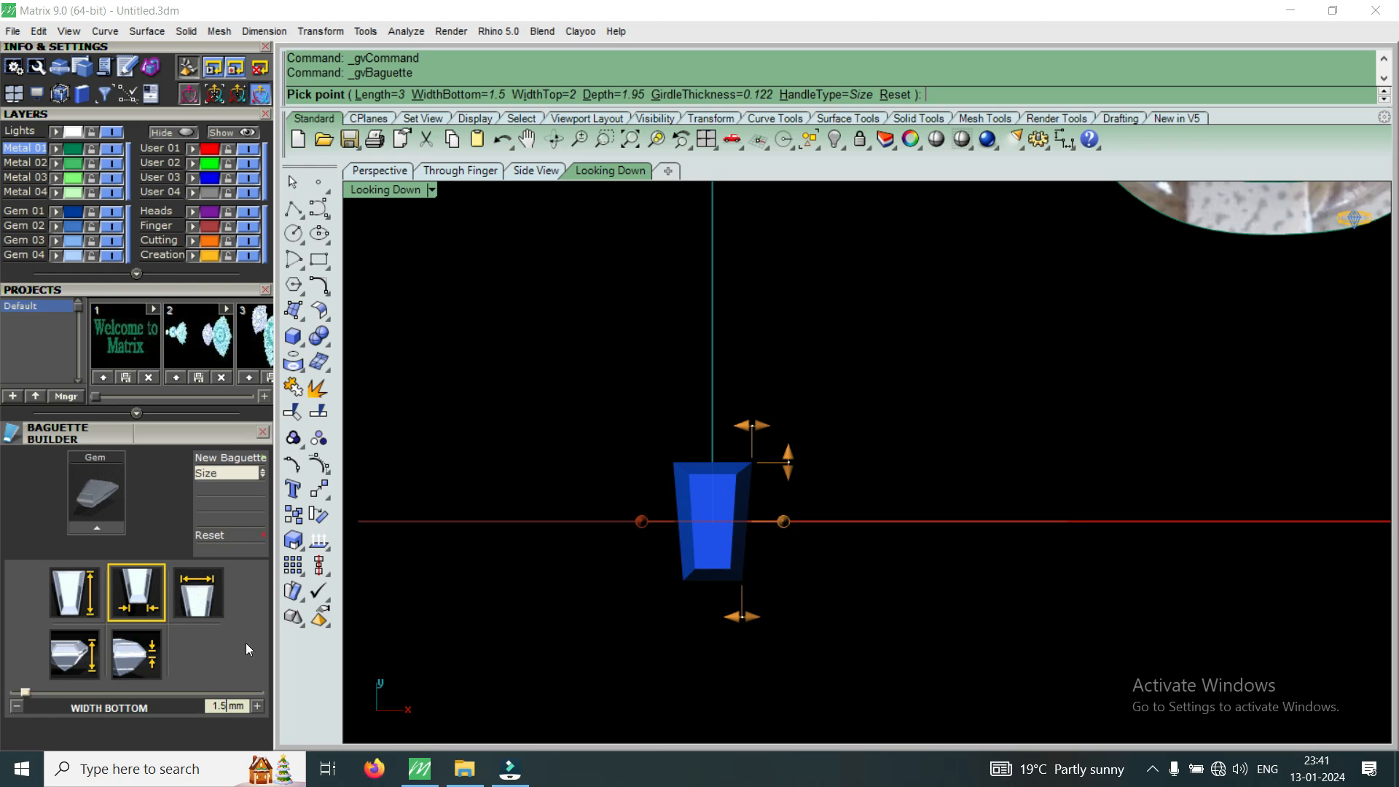
{"action": "key", "text": "Return"}
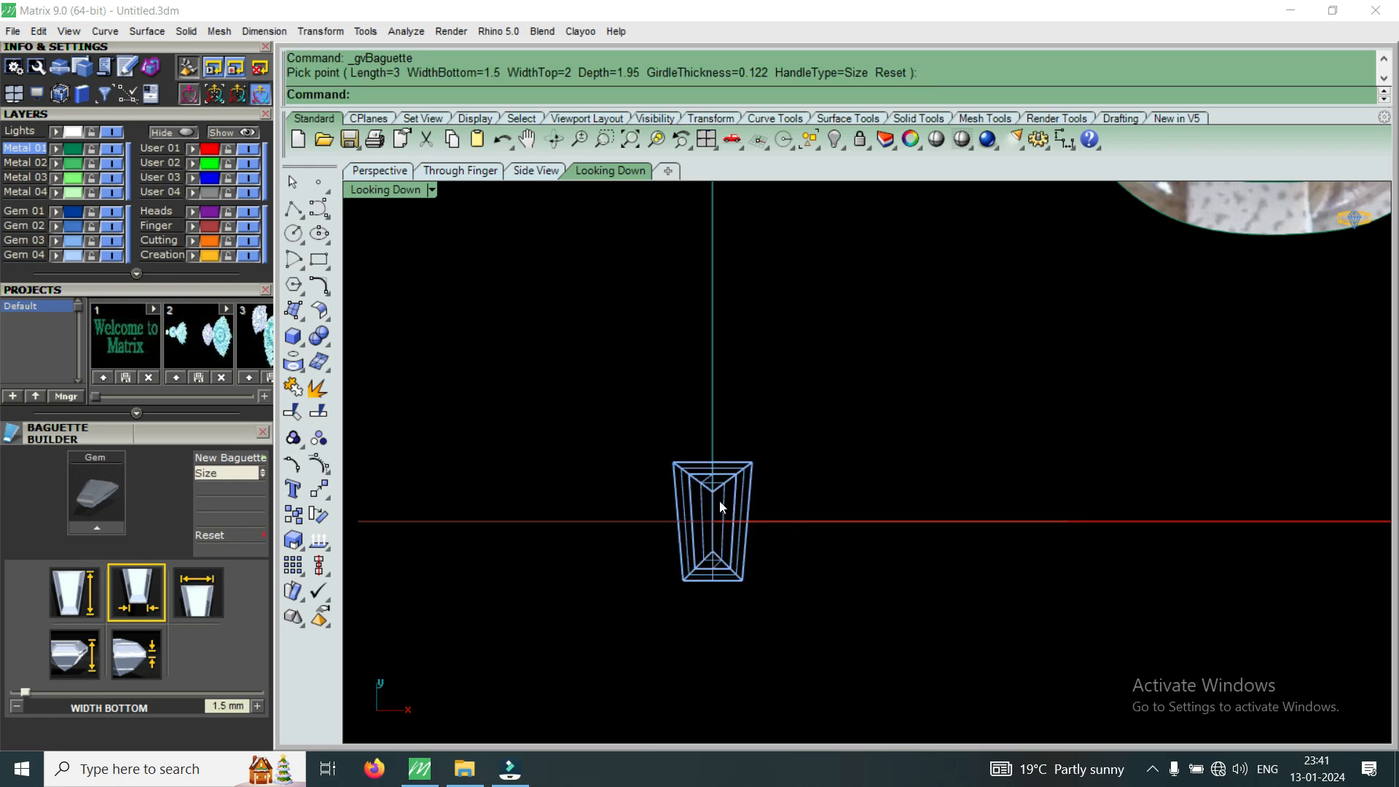
Examine the tapered baguette from above beside the reference photo and from the side in the maximized Perspective view.
{"action": "left_click", "coordinate": [720, 501]}
{"action": "scroll", "coordinate": [684, 594], "scroll_direction": "down", "scroll_amount": 5}
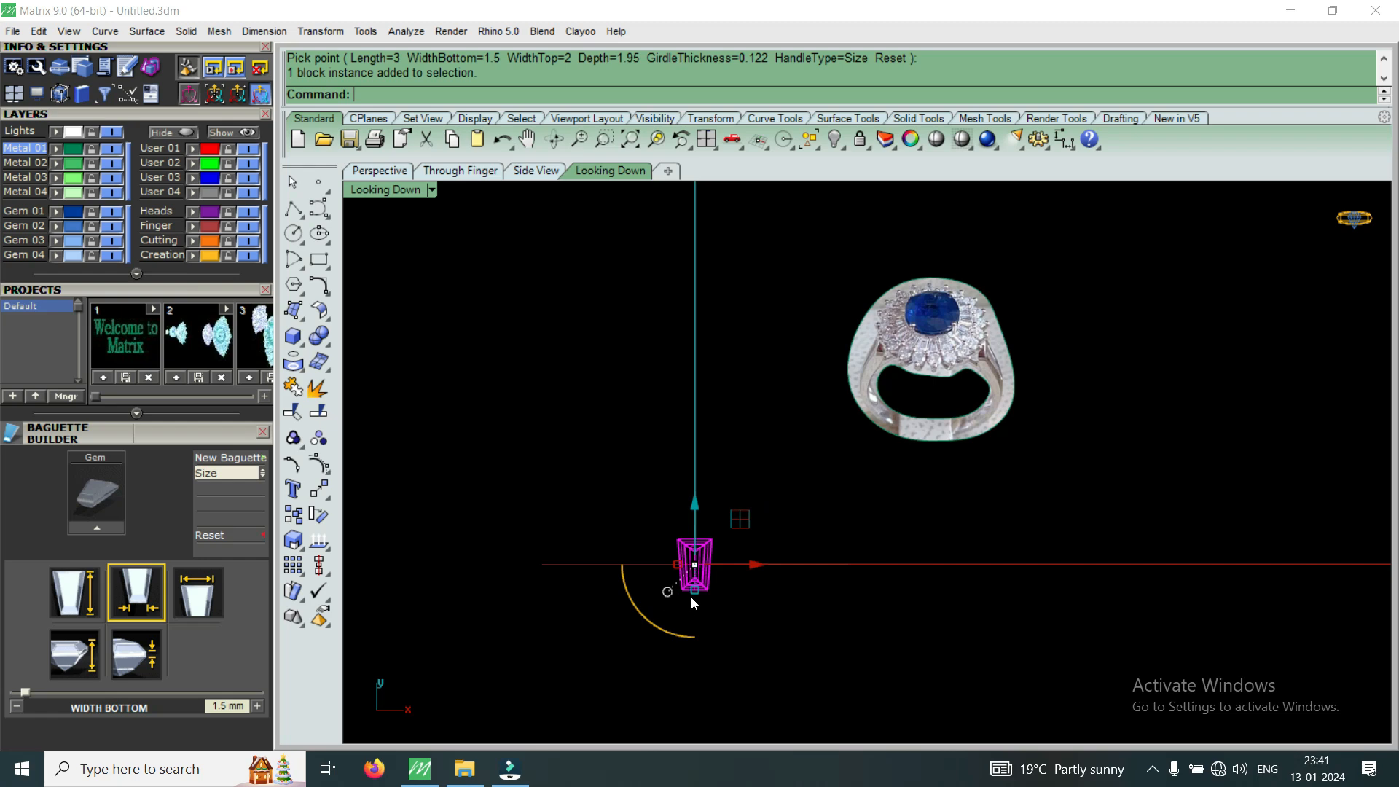
{"action": "double_click", "coordinate": [389, 191]}
{"action": "double_click", "coordinate": [920, 191]}
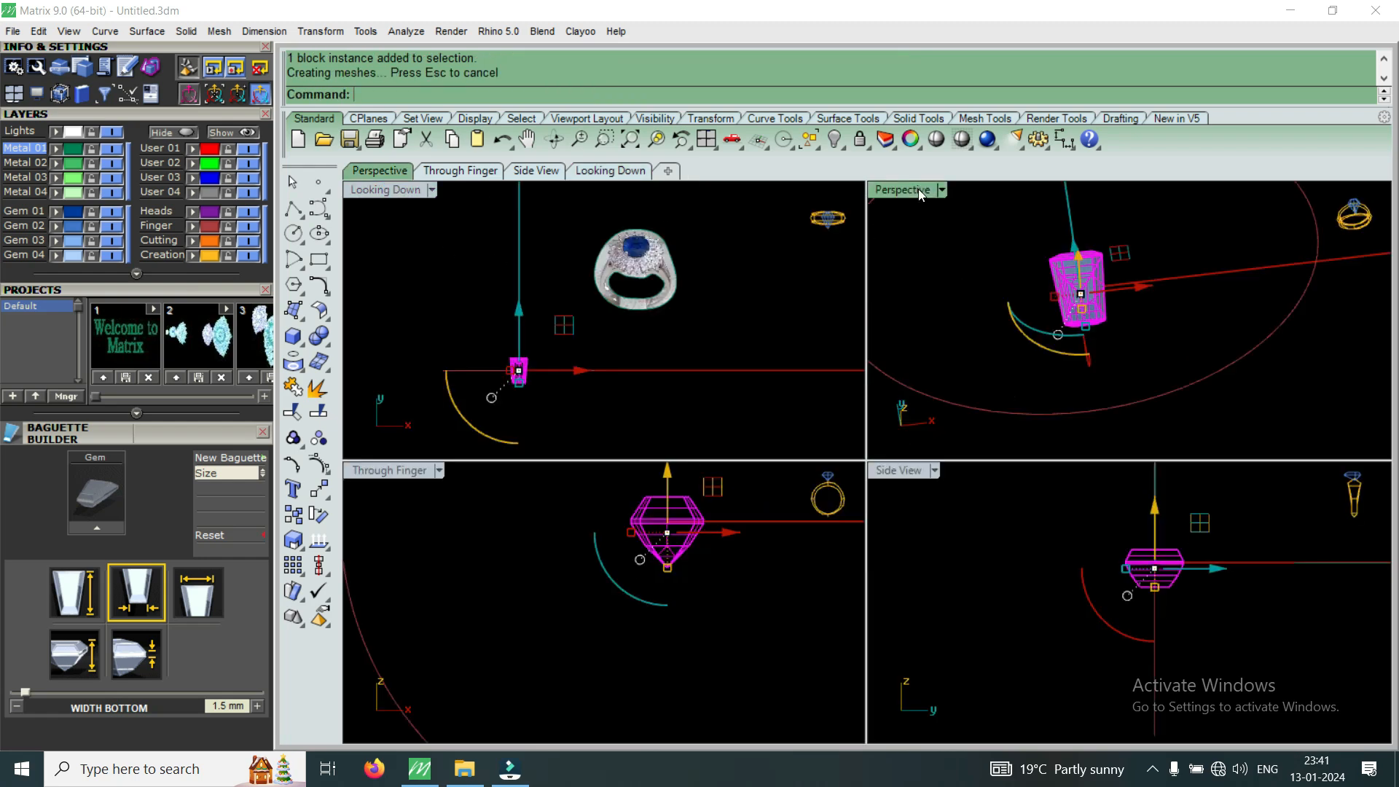
{"action": "scroll", "coordinate": [741, 412], "scroll_direction": "down", "scroll_amount": 2}
{"action": "scroll", "coordinate": [739, 427], "scroll_direction": "up", "scroll_amount": 6}
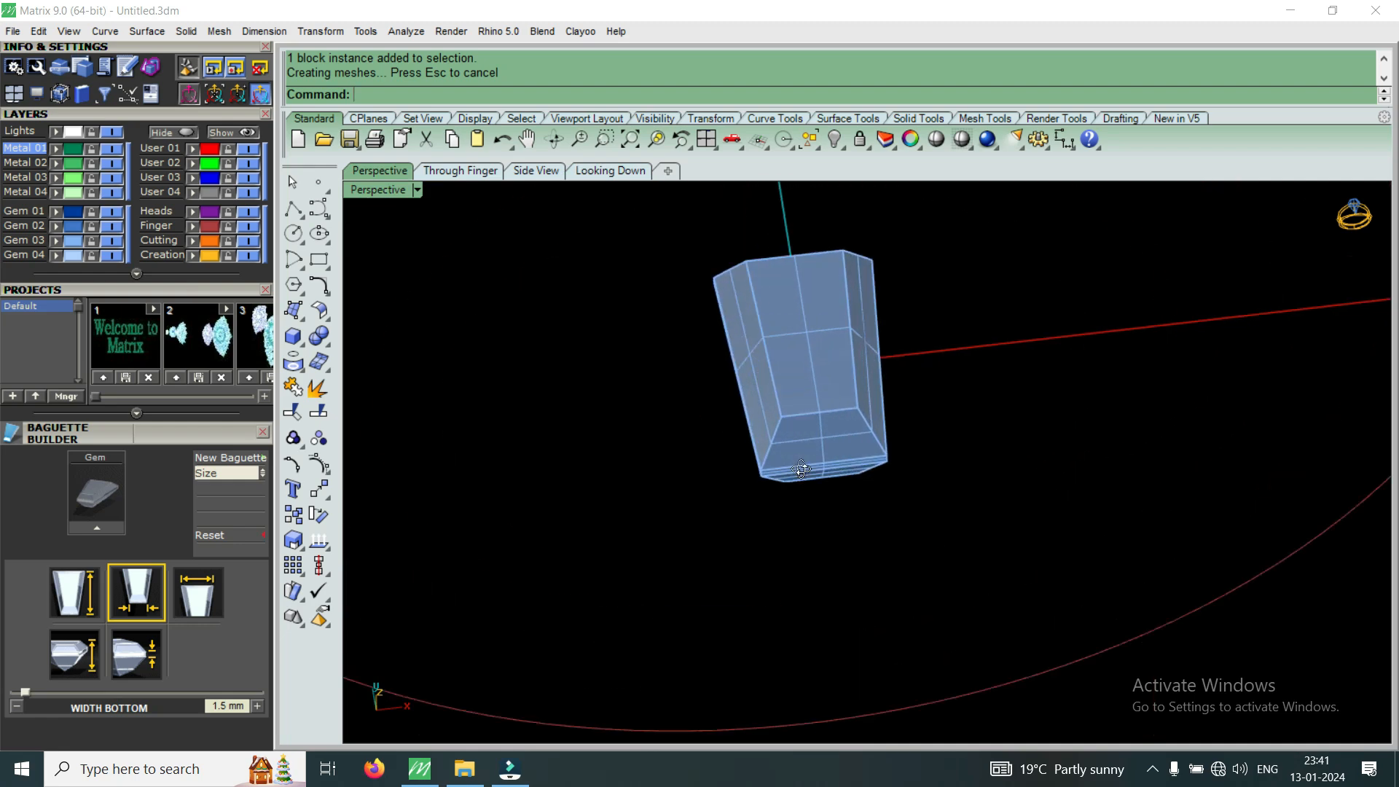
{"action": "right_click_drag", "start_coordinate": [802, 479], "coordinate": [815, 400]}
{"action": "scroll", "coordinate": [801, 466], "scroll_direction": "up", "scroll_amount": 2}
{"action": "right_click_drag", "start_coordinate": [801, 467], "coordinate": [956, 392]}
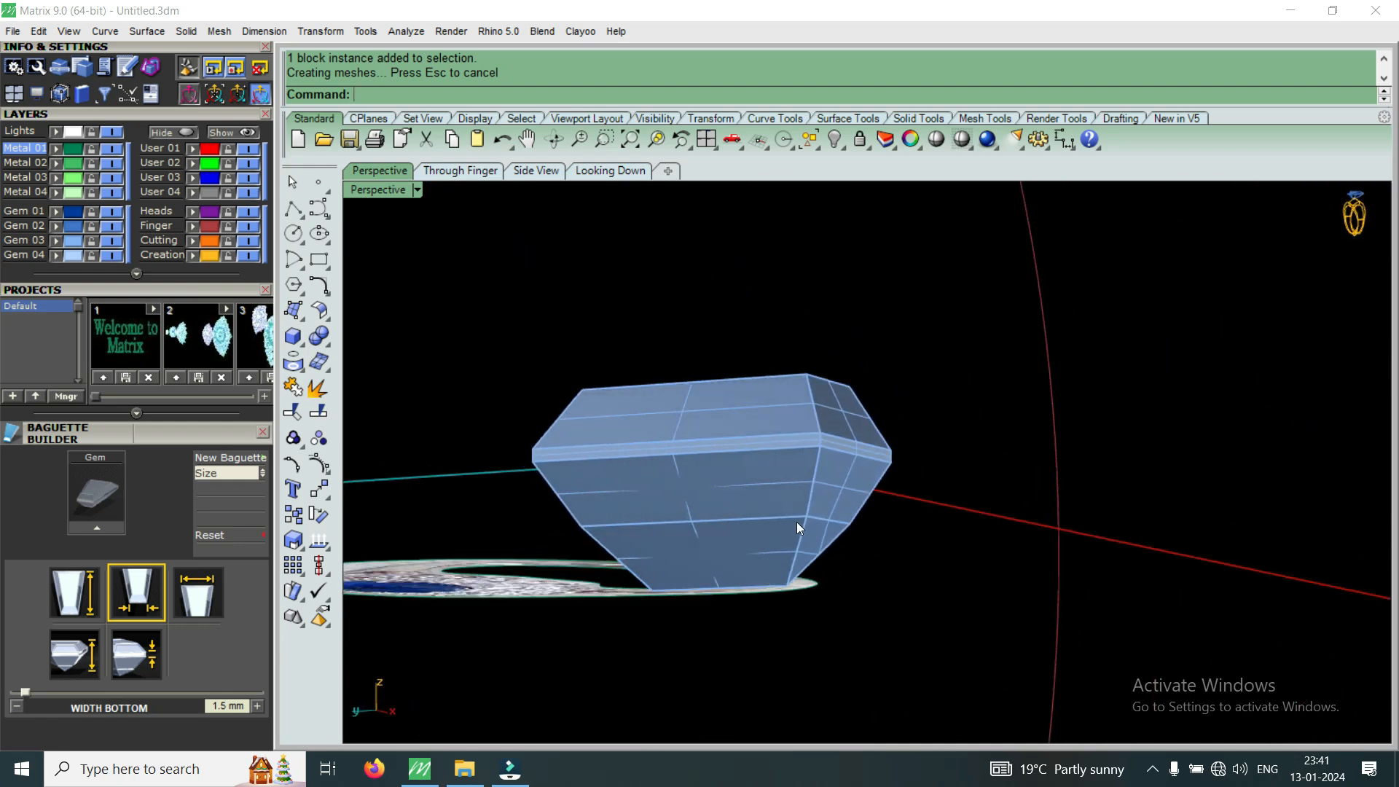
Create the girdle outline curve of the tapered baguette with the Gem Profile command.
{"action": "left_click", "coordinate": [791, 525]}
{"action": "scroll", "coordinate": [704, 568], "scroll_direction": "up", "scroll_amount": 6}
{"action": "left_click_drag", "start_coordinate": [736, 606], "coordinate": [746, 532]}
{"action": "right_click_drag", "start_coordinate": [746, 531], "coordinate": [713, 485]}
{"action": "left_click", "coordinate": [713, 484]}
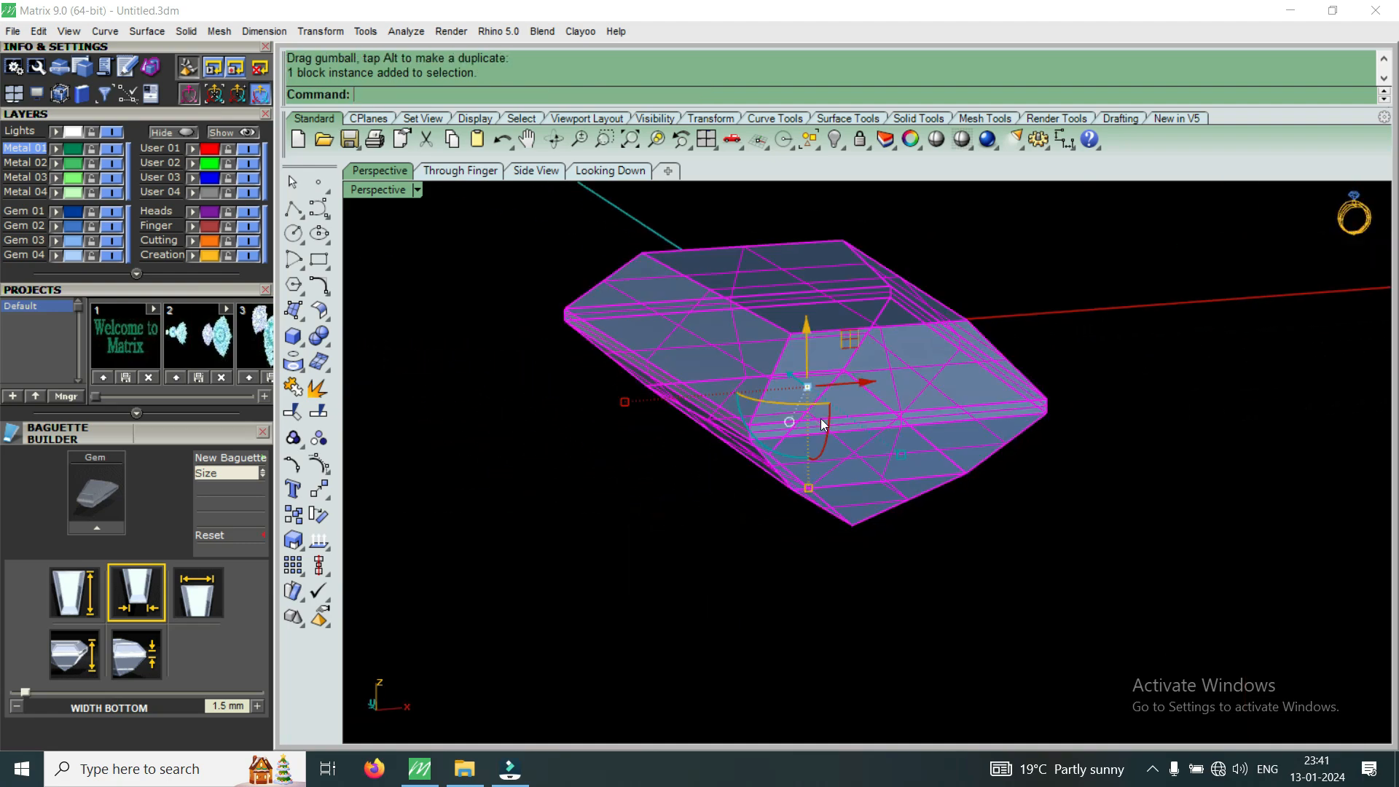
{"action": "left_click", "coordinate": [821, 418]}
{"action": "scroll", "coordinate": [766, 413], "scroll_direction": "up", "scroll_amount": 2}
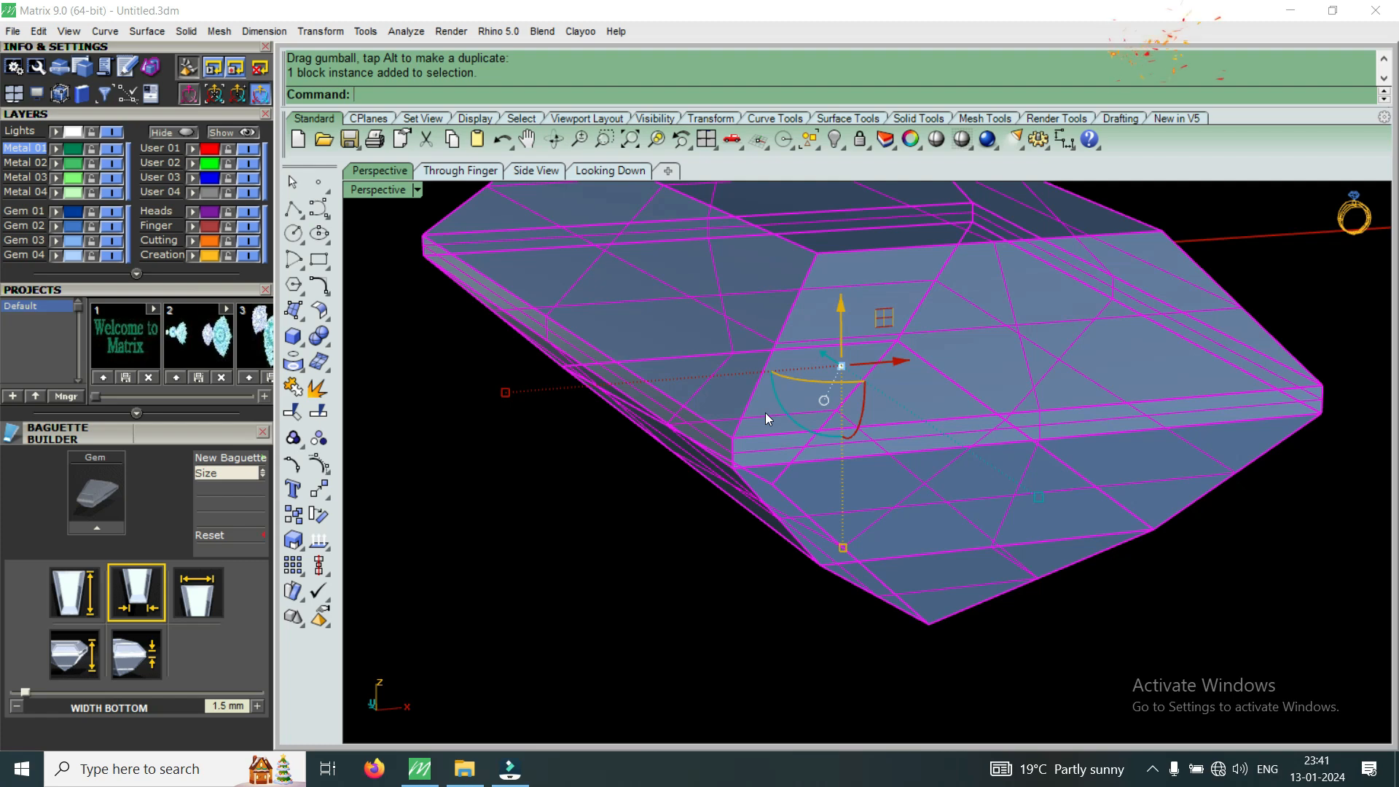
{"action": "key", "text": "F6"}
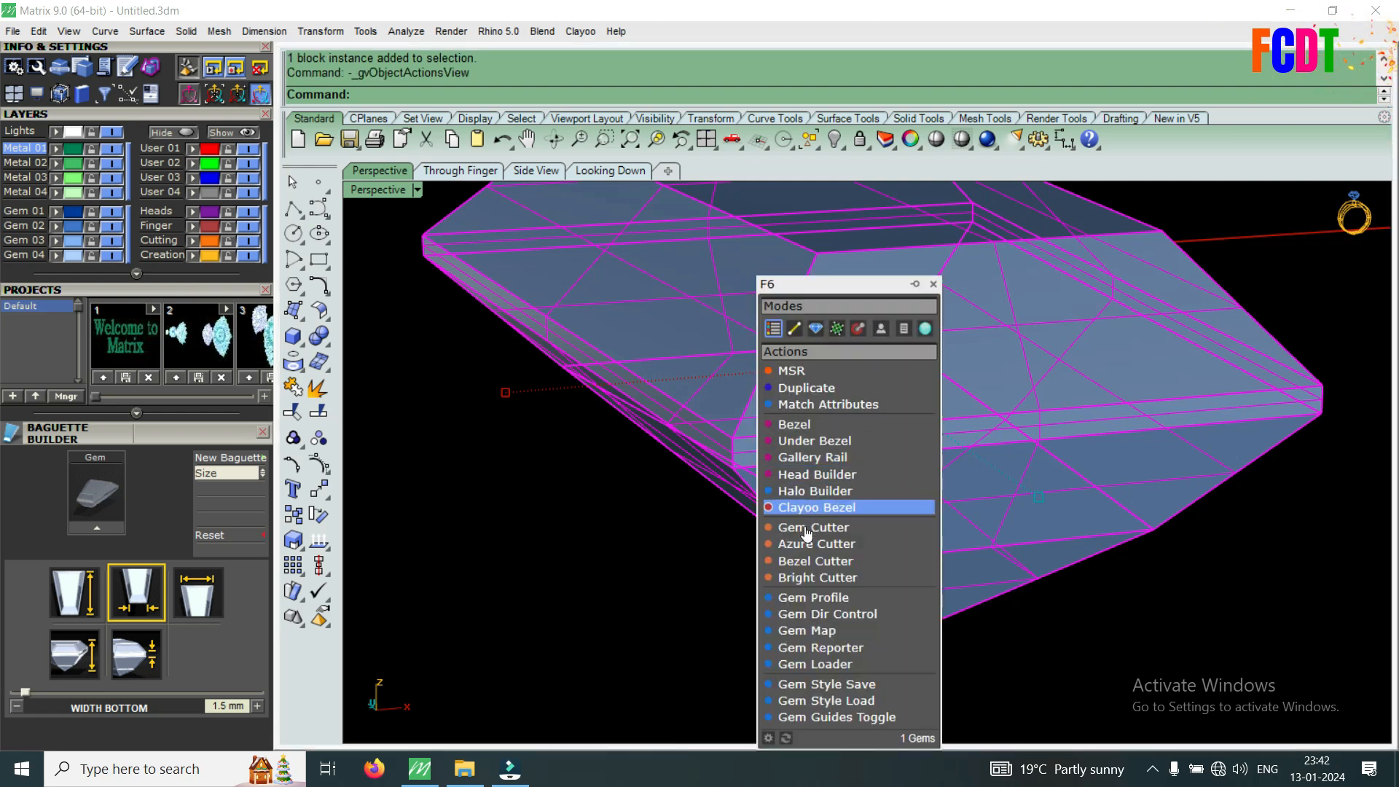
{"action": "left_click", "coordinate": [829, 598]}
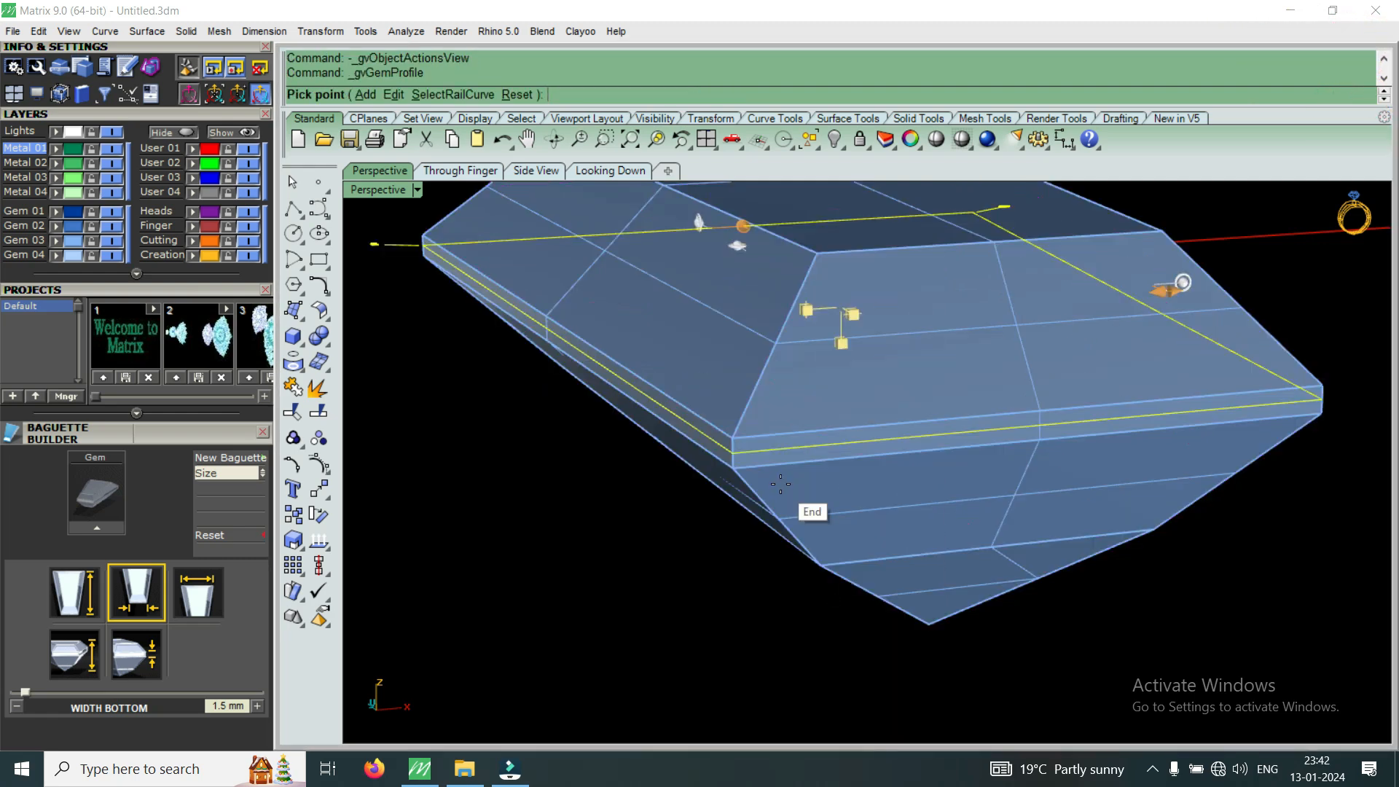
{"action": "key", "text": "Return"}
{"action": "scroll", "coordinate": [781, 484], "scroll_direction": "down", "scroll_amount": 5}
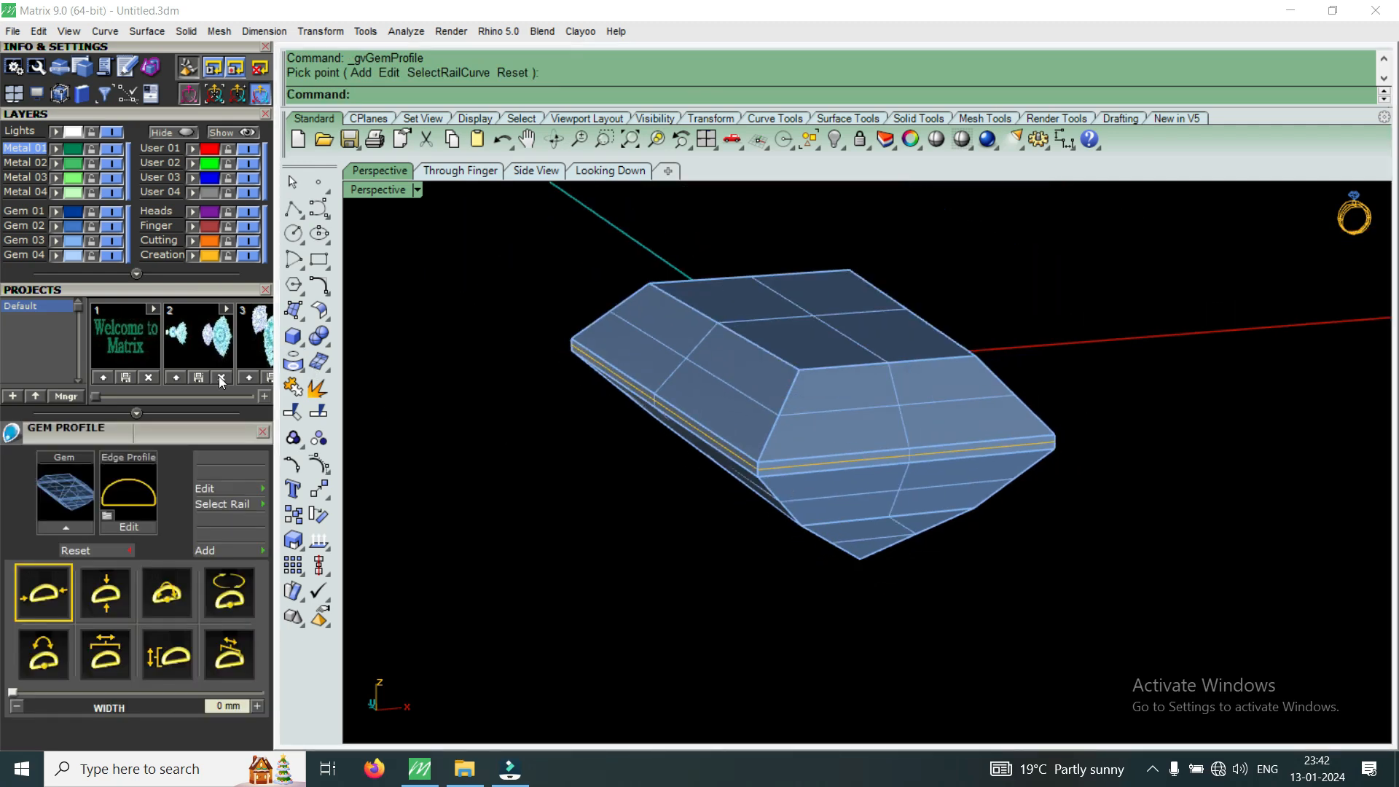
Examine the tapered baguette from several angles and compare it with the reference ring photo.
{"action": "left_click_drag", "start_coordinate": [241, 289], "coordinate": [230, 592]}
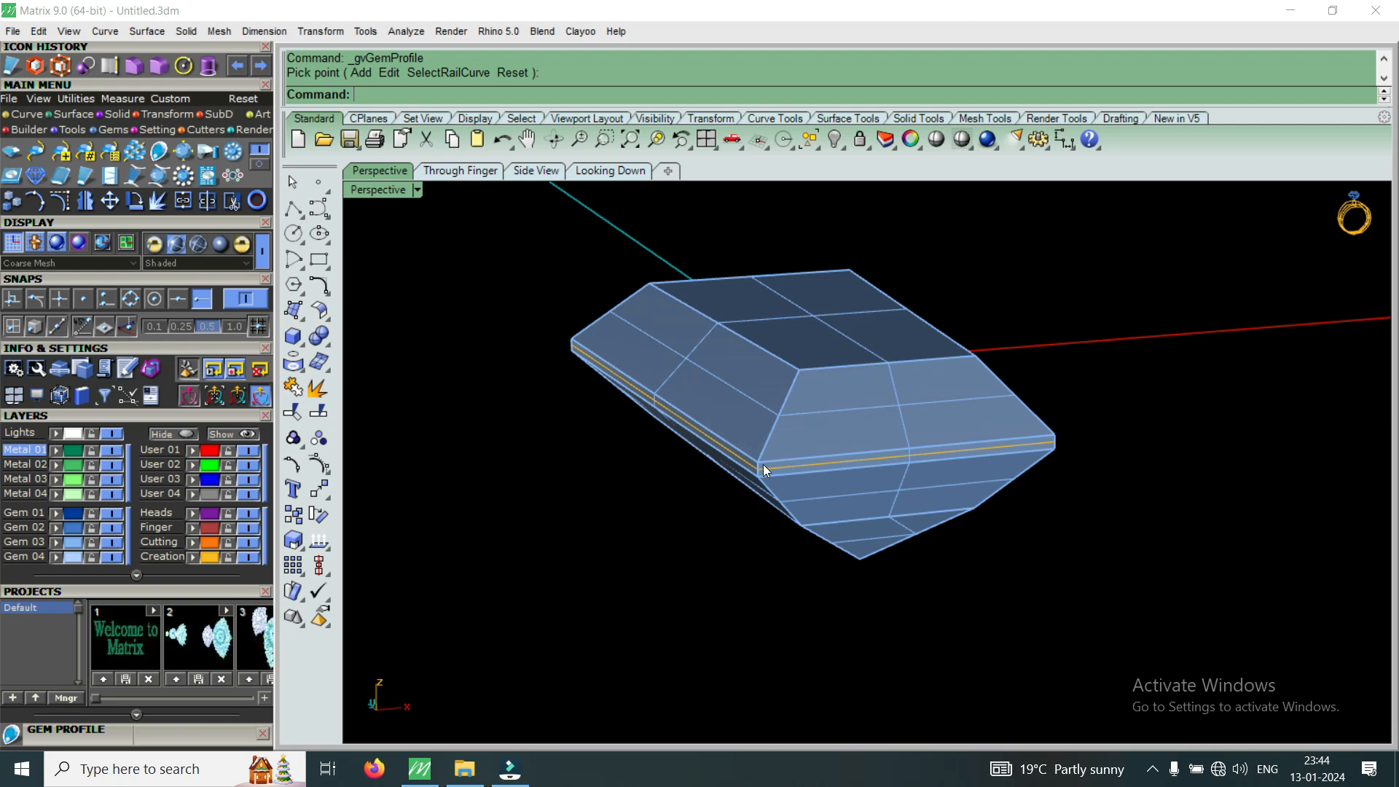
{"action": "right_click_drag", "start_coordinate": [590, 453], "coordinate": [873, 483]}
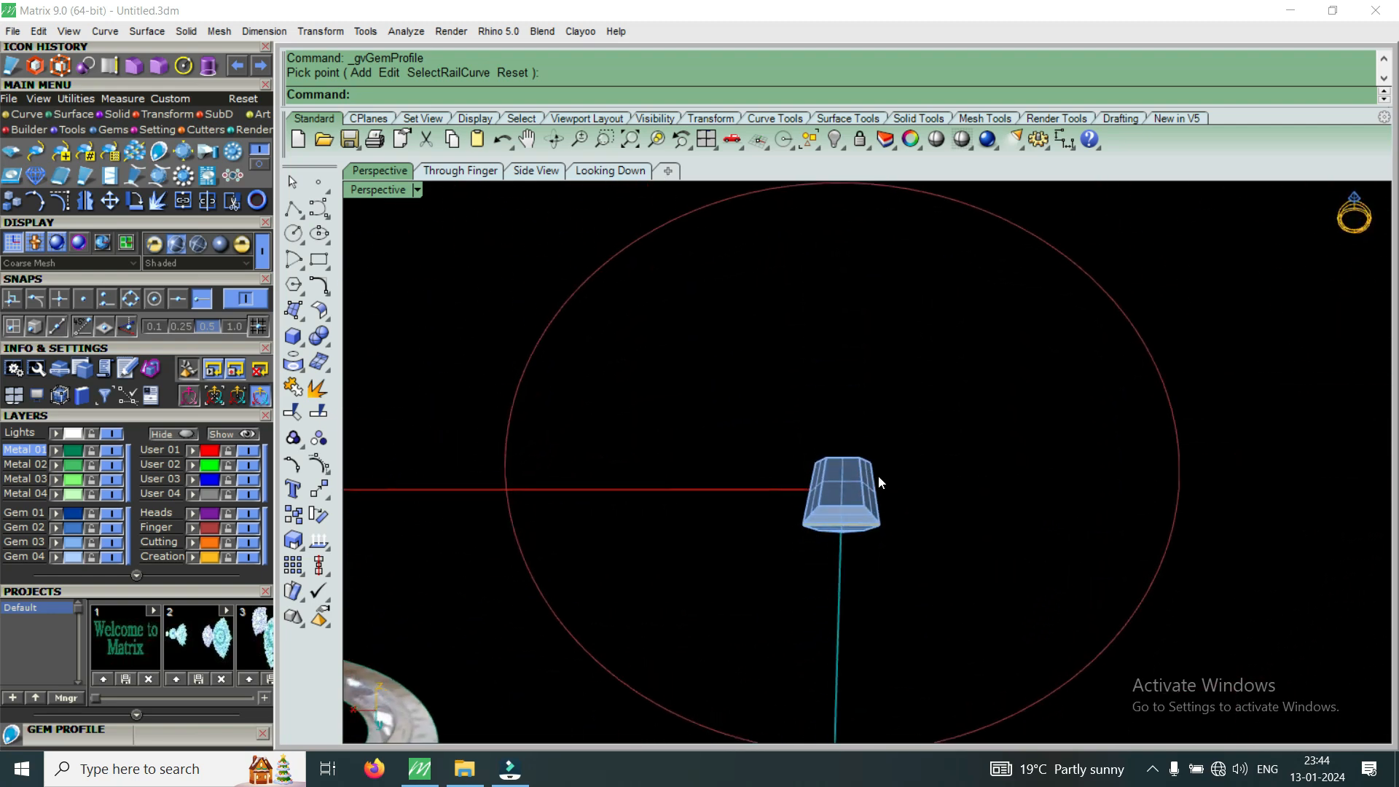
{"action": "scroll", "coordinate": [872, 489], "scroll_direction": "down", "scroll_amount": 3}
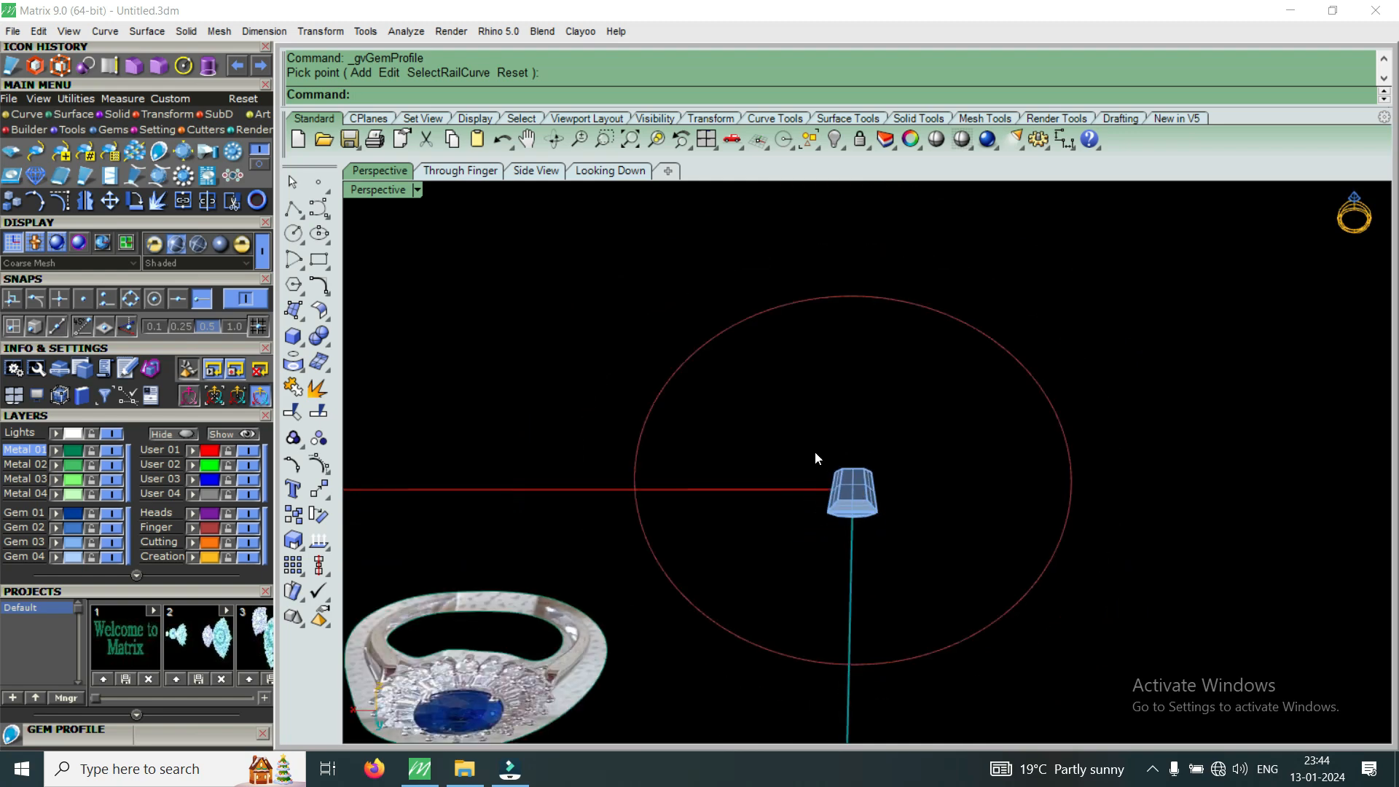
{"action": "right_click_drag", "start_coordinate": [815, 453], "coordinate": [841, 434]}
{"action": "scroll", "coordinate": [795, 532], "scroll_direction": "down", "scroll_amount": 2}
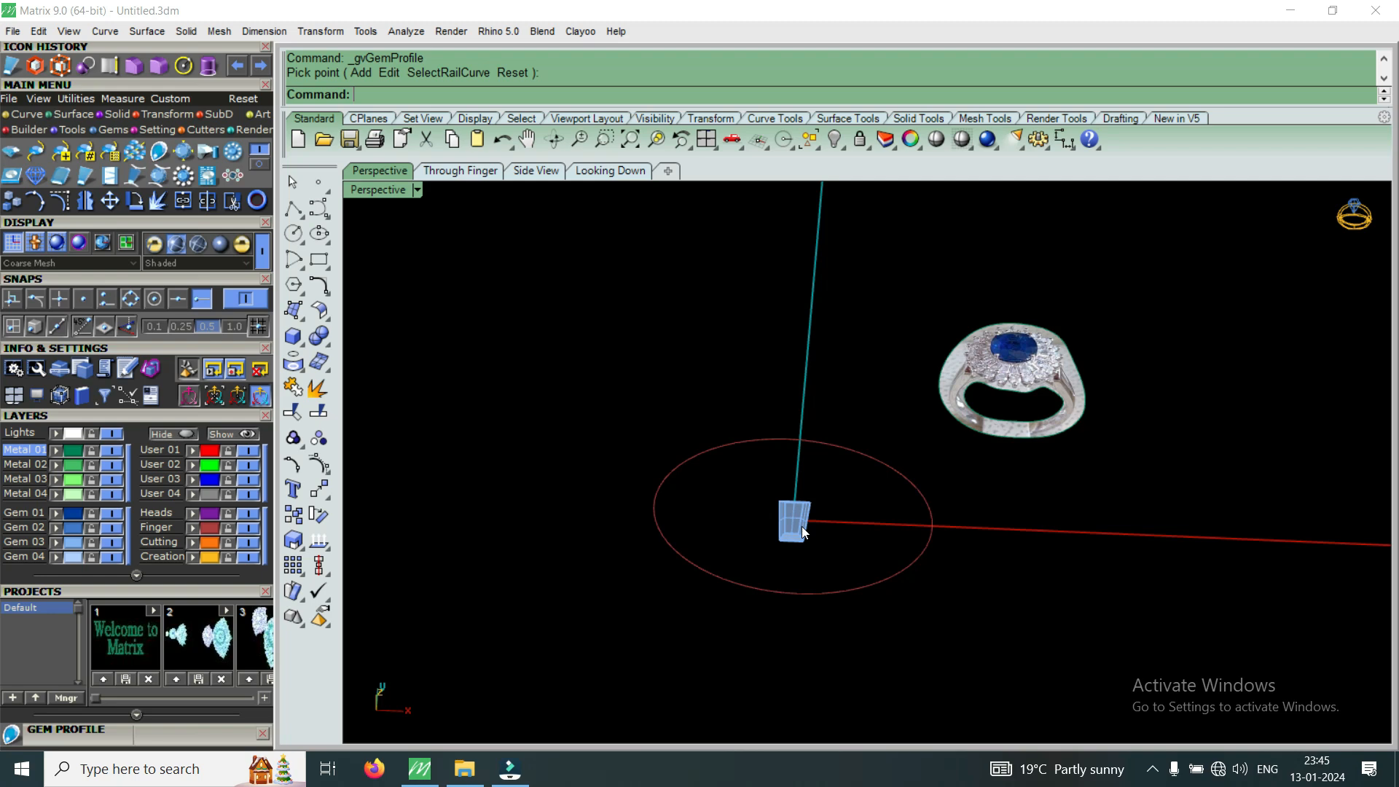
{"action": "right_click_drag", "start_coordinate": [818, 526], "coordinate": [734, 506]}
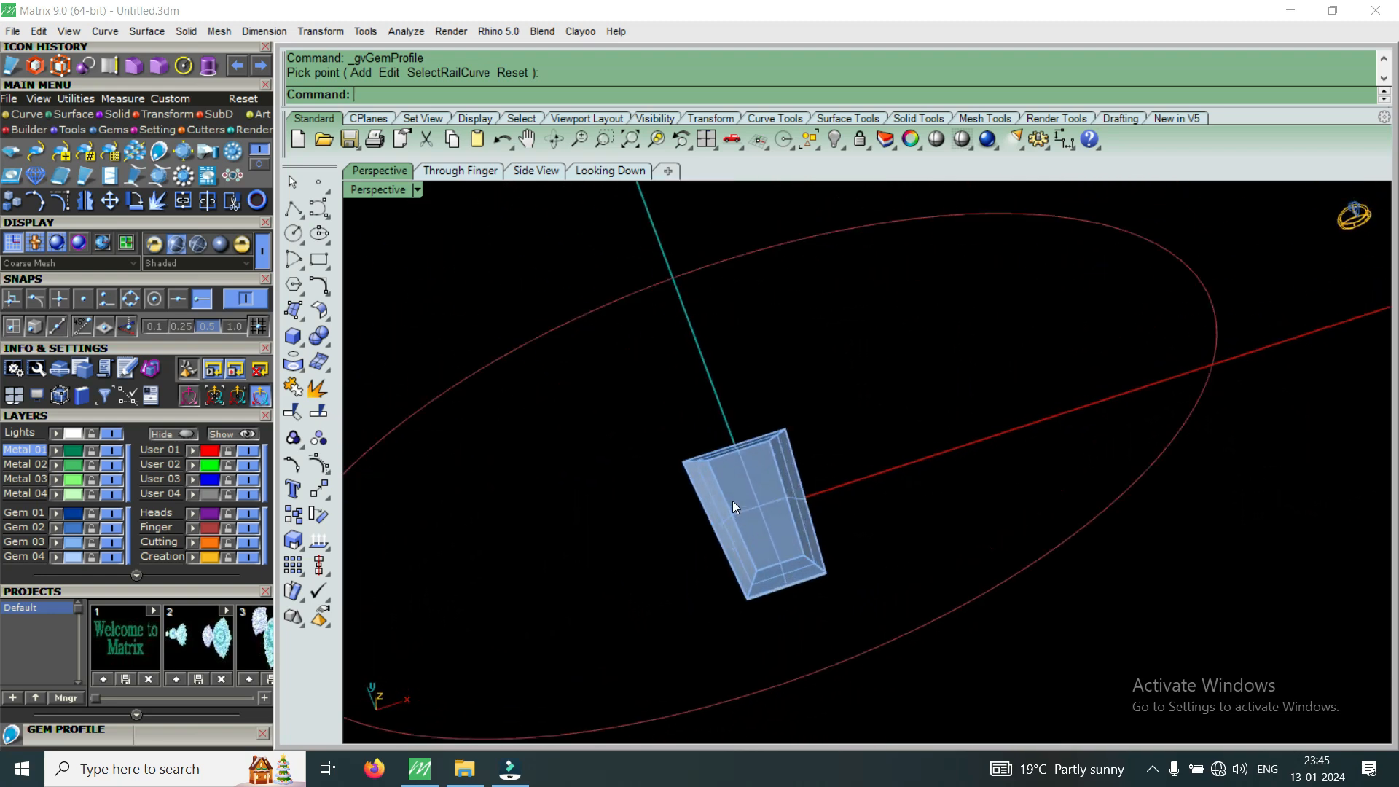
{"action": "scroll", "coordinate": [750, 598], "scroll_direction": "up", "scroll_amount": 6}
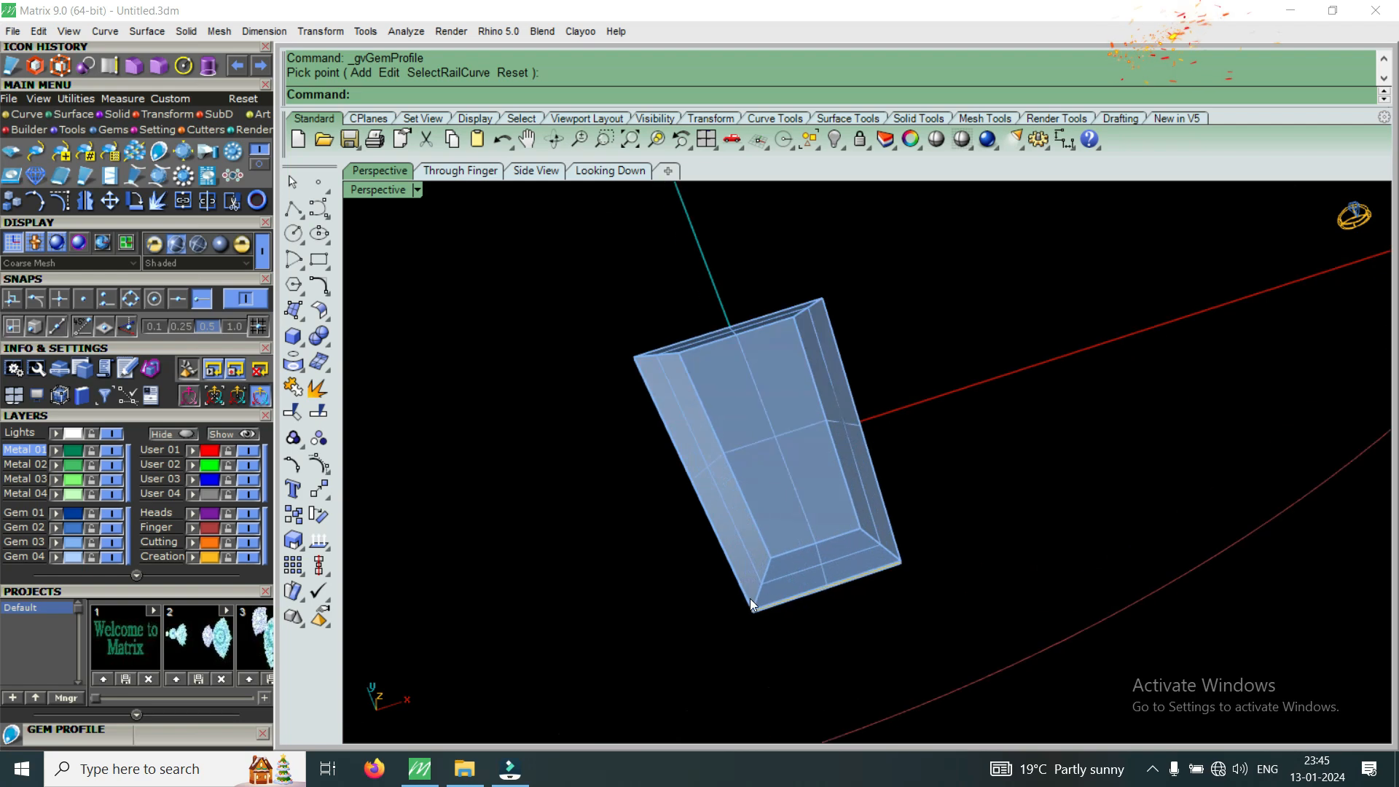
Select the baguette's girdle profile curve and show it enlarged in the maximized Looking Down view.
{"action": "right_click_drag", "start_coordinate": [750, 598], "coordinate": [715, 483]}
{"action": "scroll", "coordinate": [751, 497], "scroll_direction": "up", "scroll_amount": 9}
{"action": "left_click", "coordinate": [793, 500]}
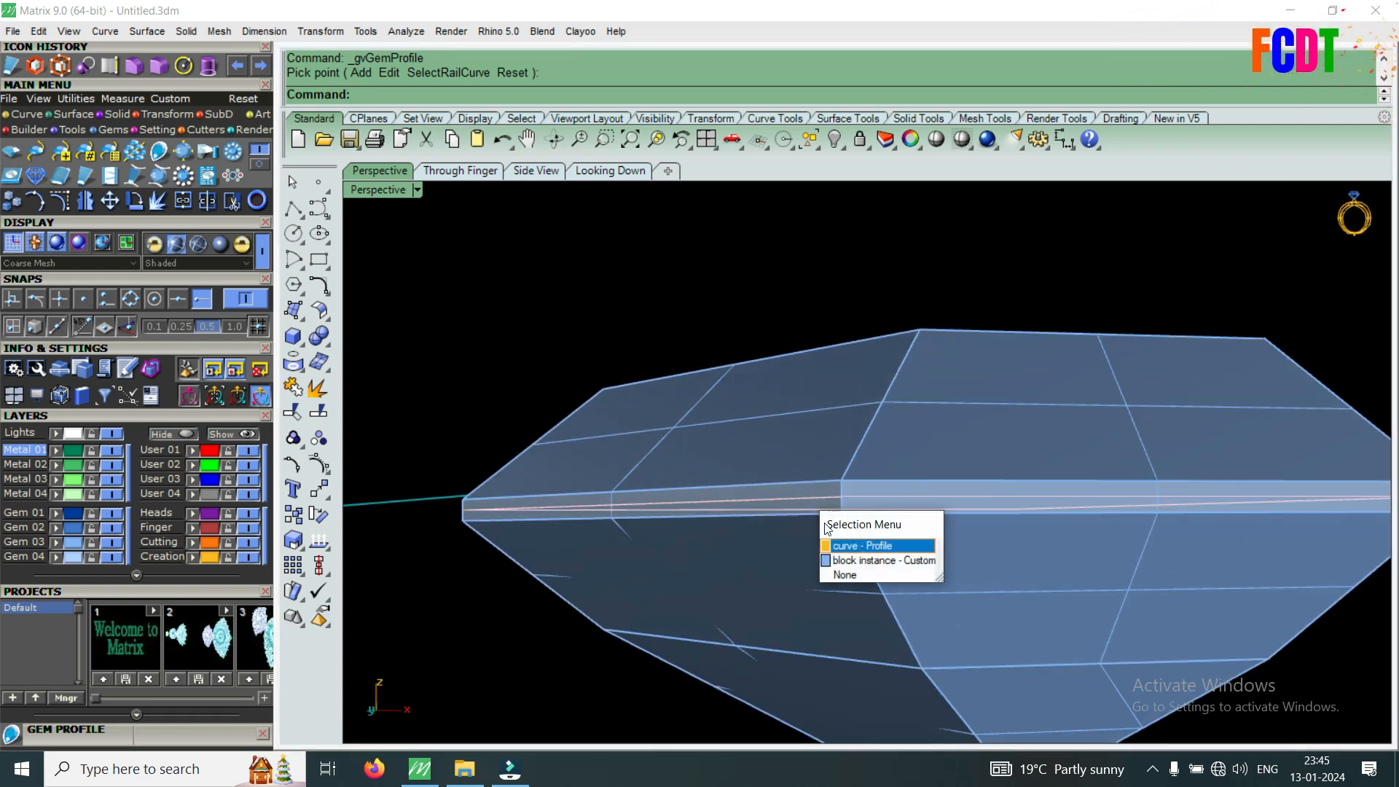
{"action": "left_click", "coordinate": [842, 536]}
{"action": "double_click", "coordinate": [368, 192]}
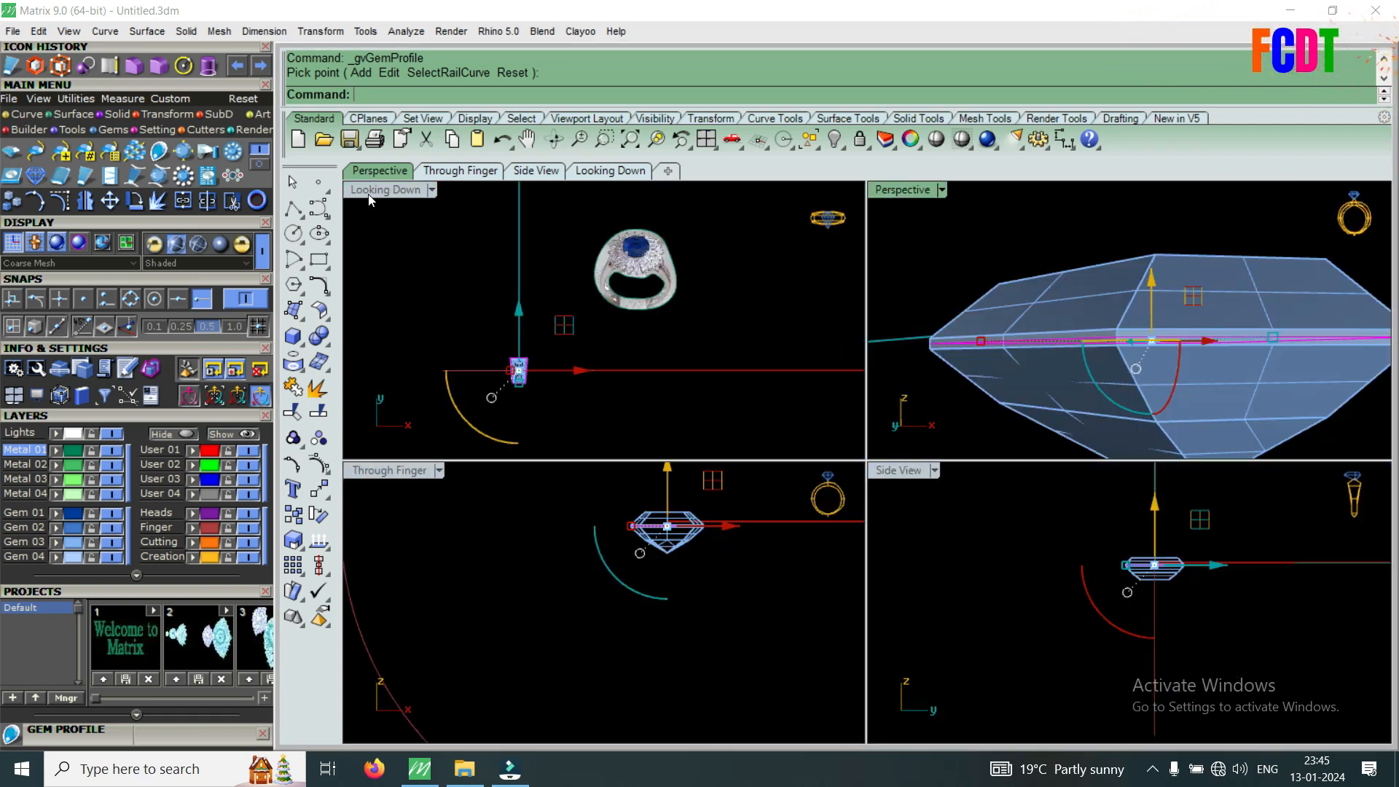
{"action": "double_click", "coordinate": [368, 192]}
{"action": "scroll", "coordinate": [644, 563], "scroll_direction": "up", "scroll_amount": 8}
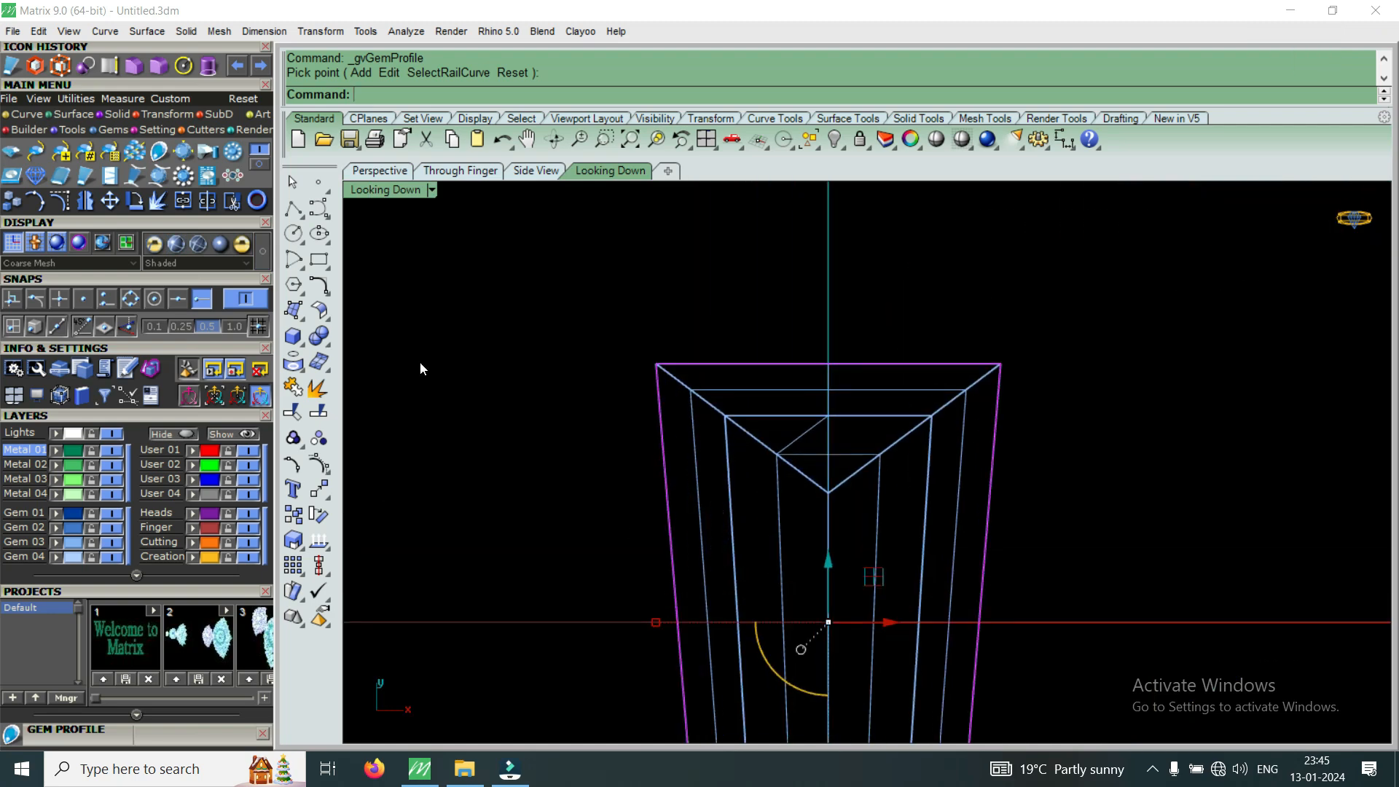
Try offsetting the girdle profile outward by 0.05 mm with sharp corners, and undo the offset.
{"action": "left_click", "coordinate": [32, 113]}
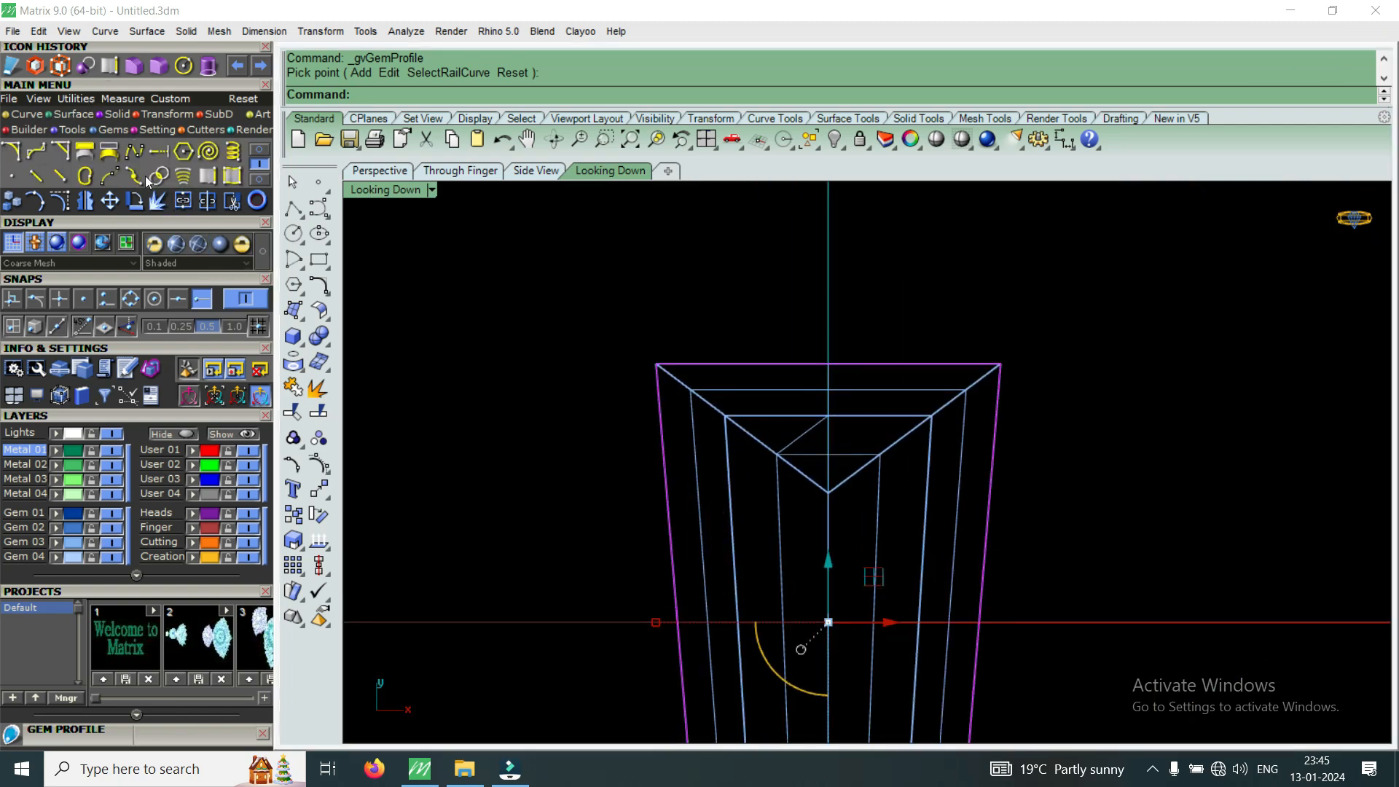
{"action": "left_click", "coordinate": [259, 150]}
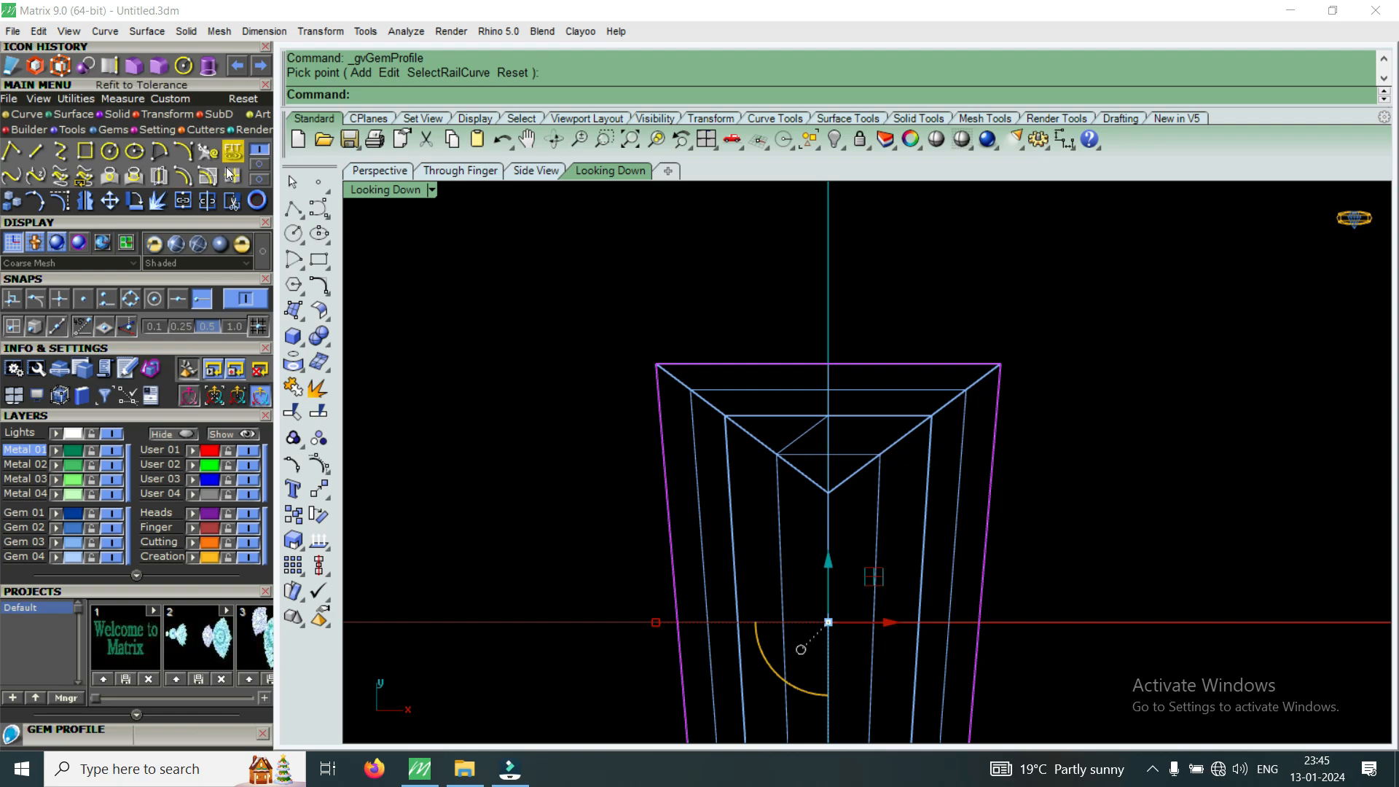
{"action": "type", "text": ".05"}
{"action": "key", "text": "Return"}
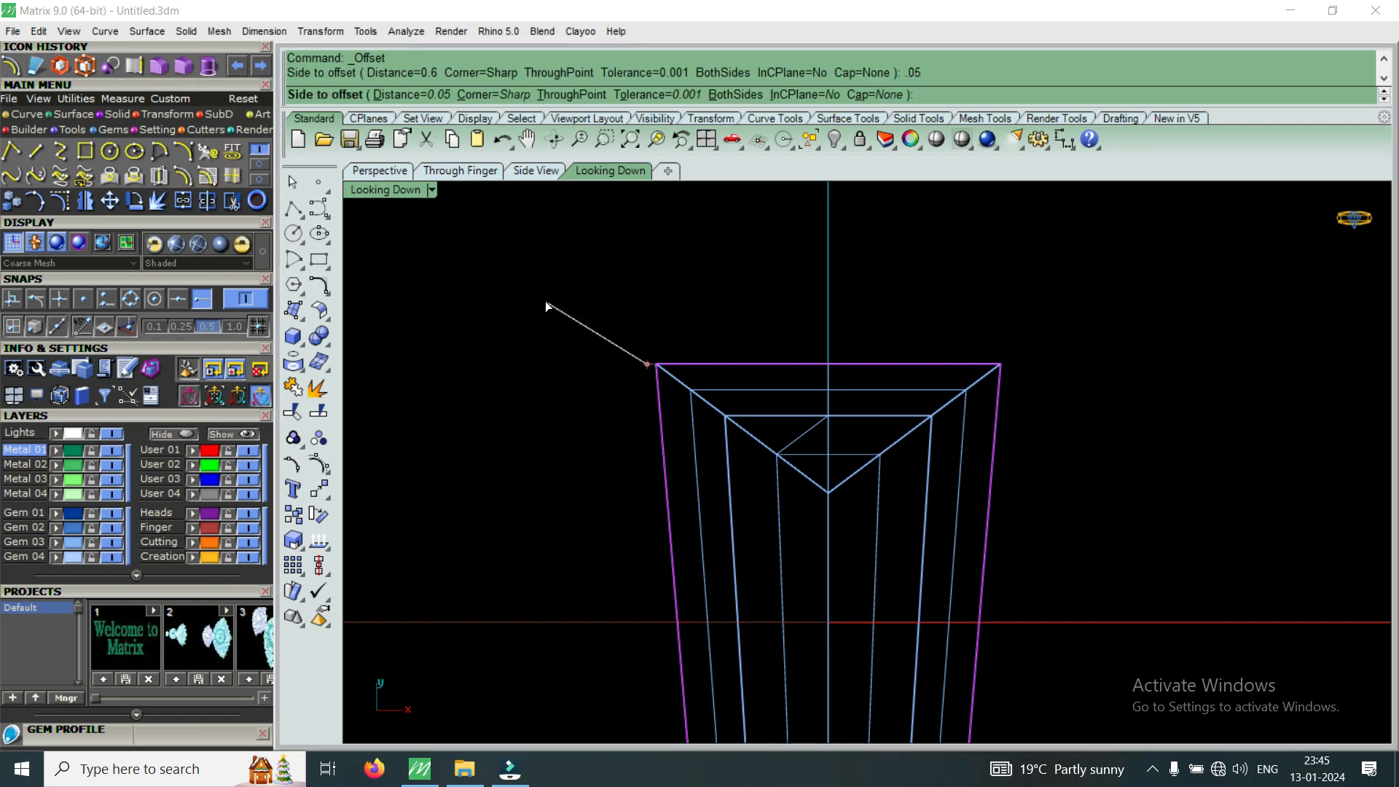
{"action": "left_click", "coordinate": [547, 305]}
{"action": "scroll", "coordinate": [618, 360], "scroll_direction": "down", "scroll_amount": 3}
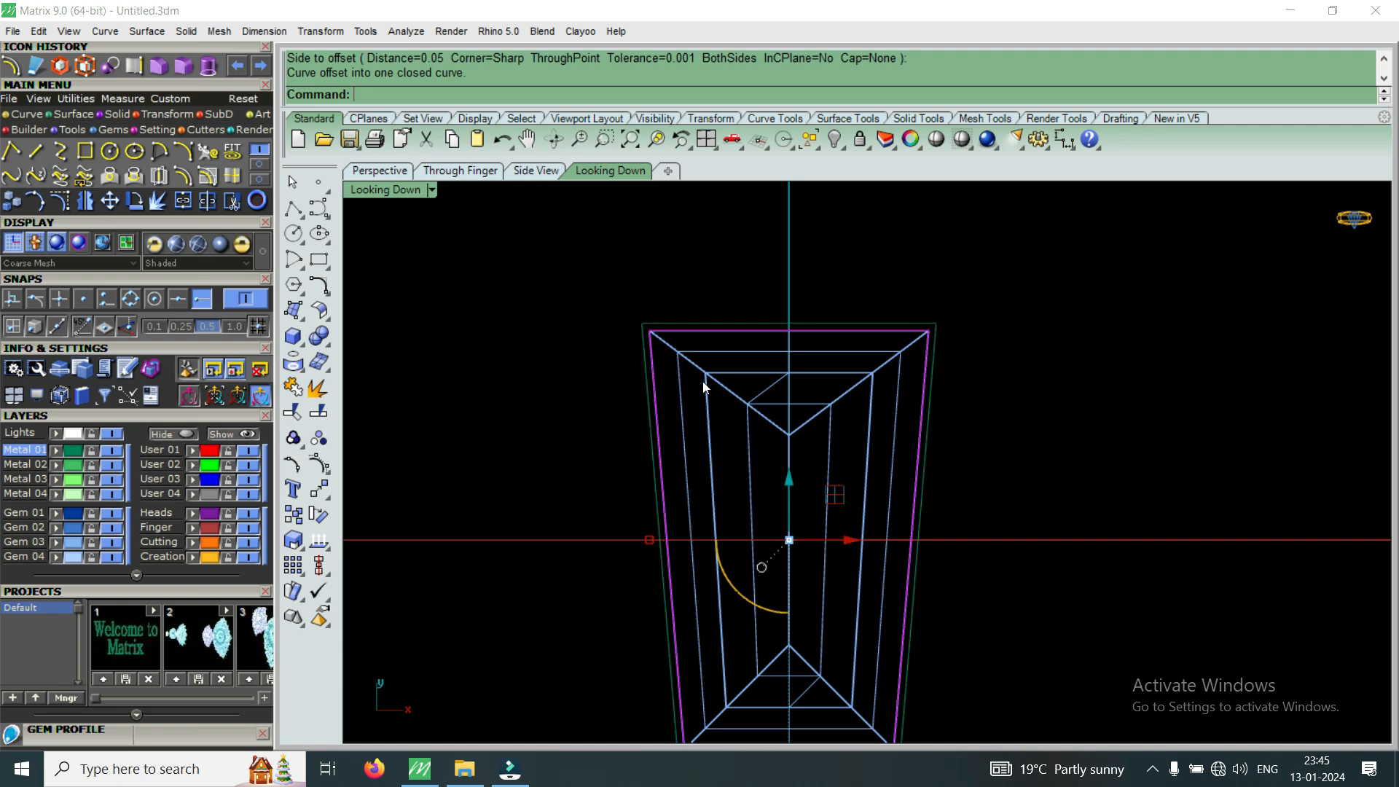
{"action": "key", "text": "ctrl+z"}
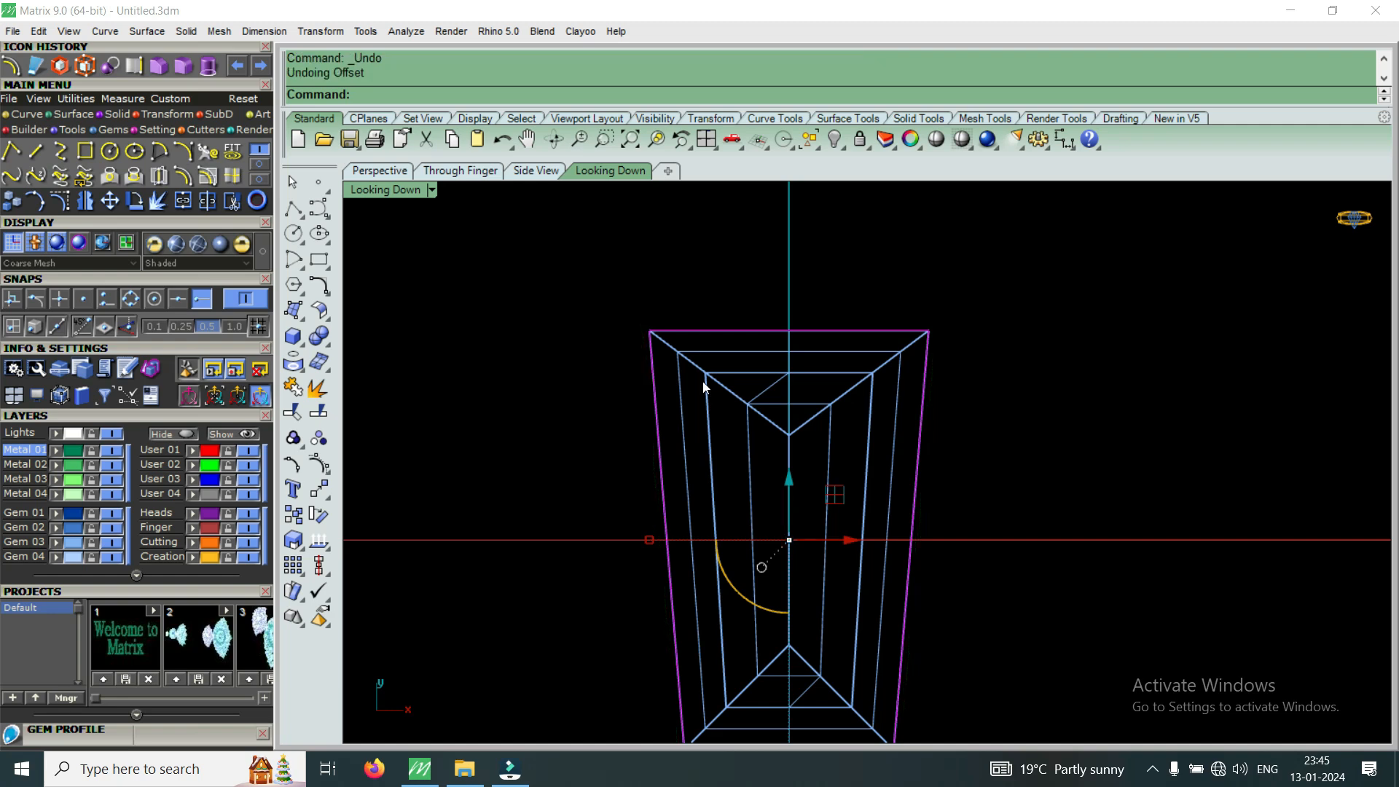
Offset the girdle profile outward by 0.1 mm with sharp corners and delete the original profile curve.
{"action": "right_click", "coordinate": [645, 361]}
{"action": "type", "text": ".1"}
{"action": "key", "text": "Return"}
{"action": "left_click", "coordinate": [631, 372]}
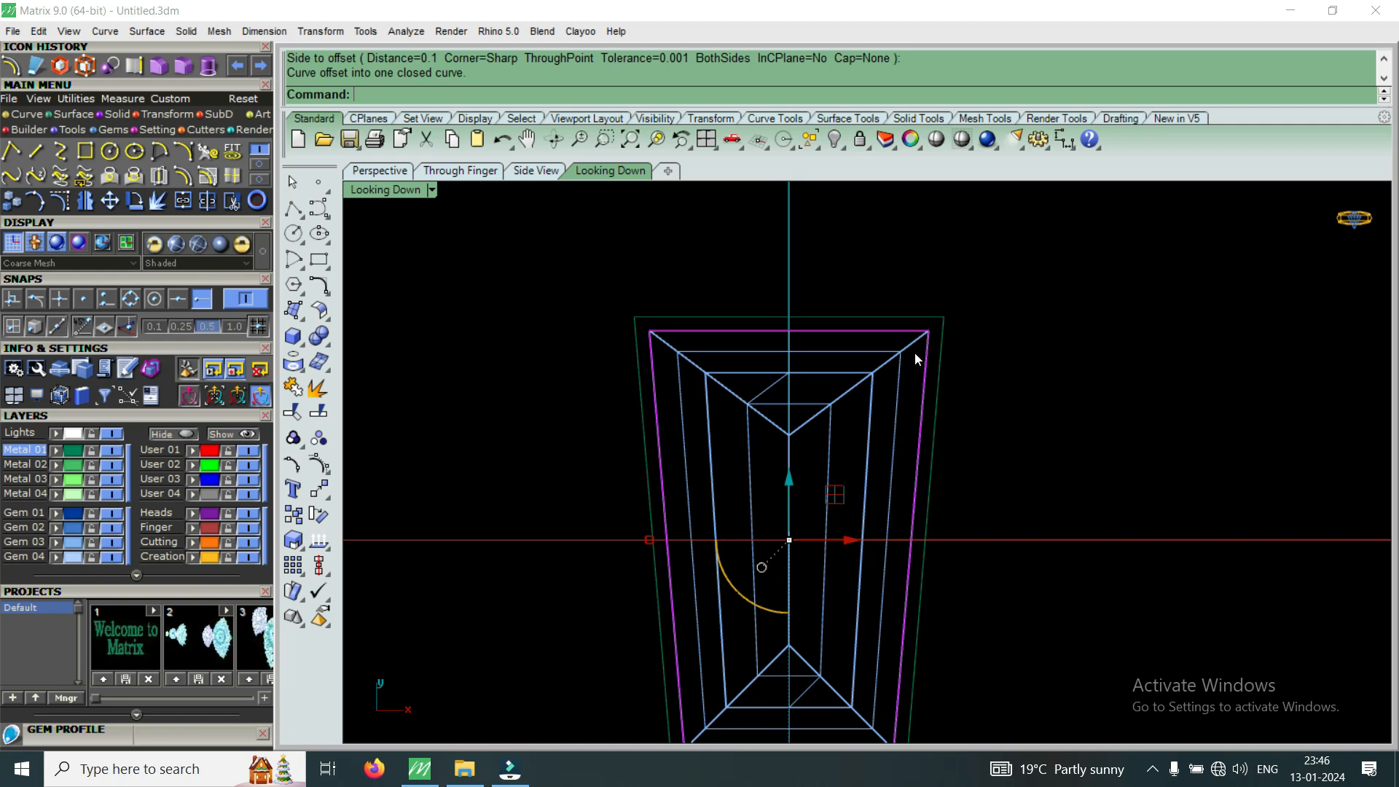
{"action": "scroll", "coordinate": [904, 328], "scroll_direction": "up", "scroll_amount": 5}
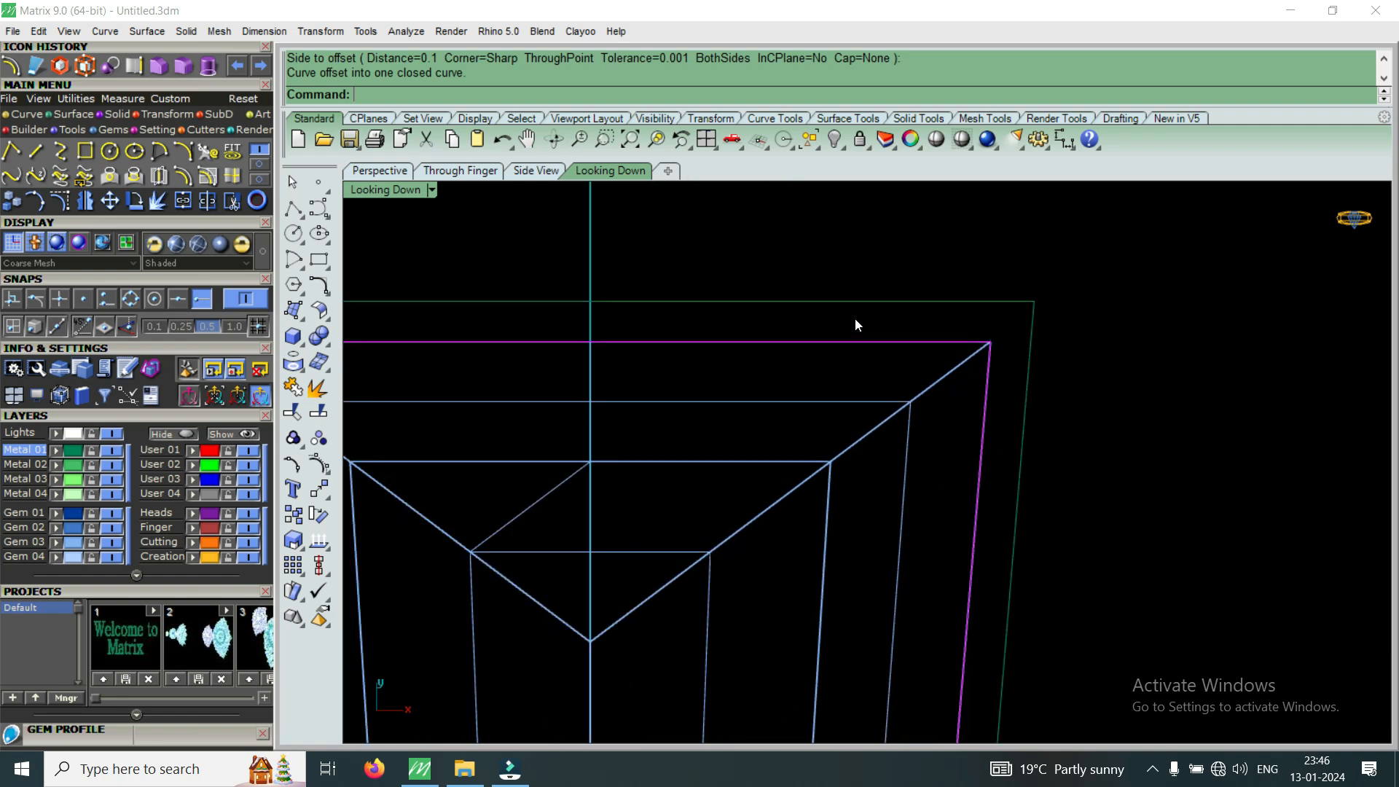
{"action": "scroll", "coordinate": [887, 324], "scroll_direction": "down", "scroll_amount": 2}
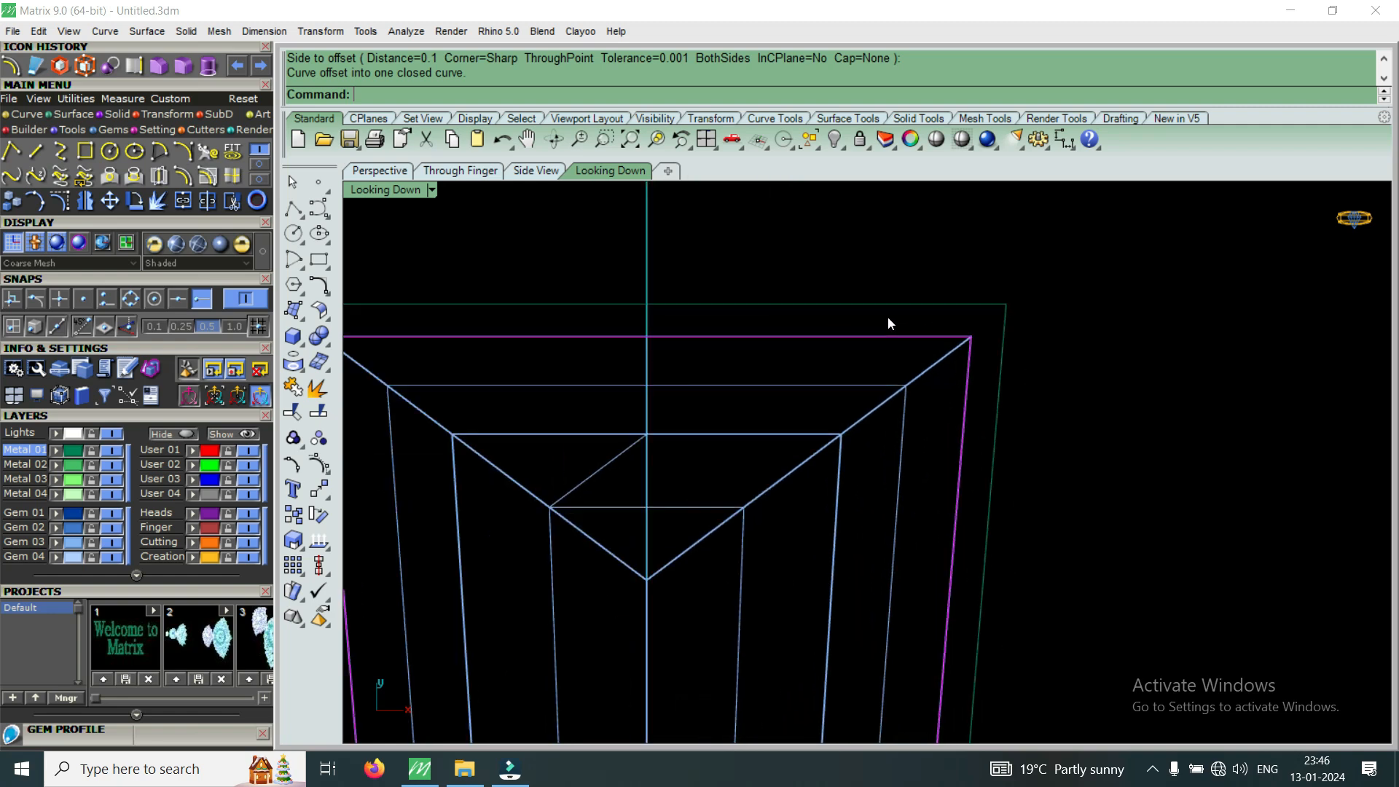
{"action": "key", "text": "Delete"}
{"action": "scroll", "coordinate": [890, 325], "scroll_direction": "down", "scroll_amount": 4}
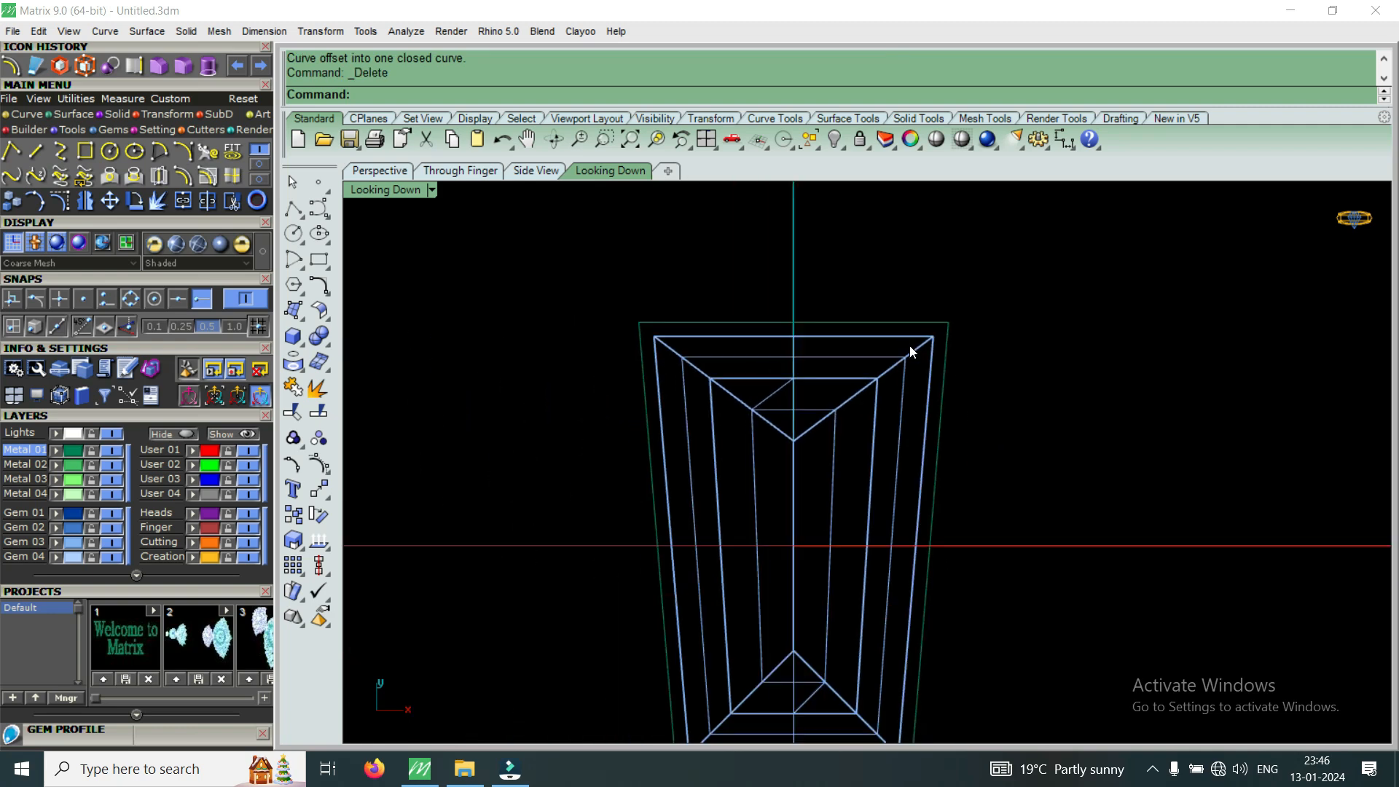
Offset the outer outline around the baguette inward by 0.55 mm to form the opening outline of the setting.
{"action": "scroll", "coordinate": [911, 352], "scroll_direction": "down", "scroll_amount": 1}
{"action": "scroll", "coordinate": [758, 337], "scroll_direction": "up", "scroll_amount": 3}
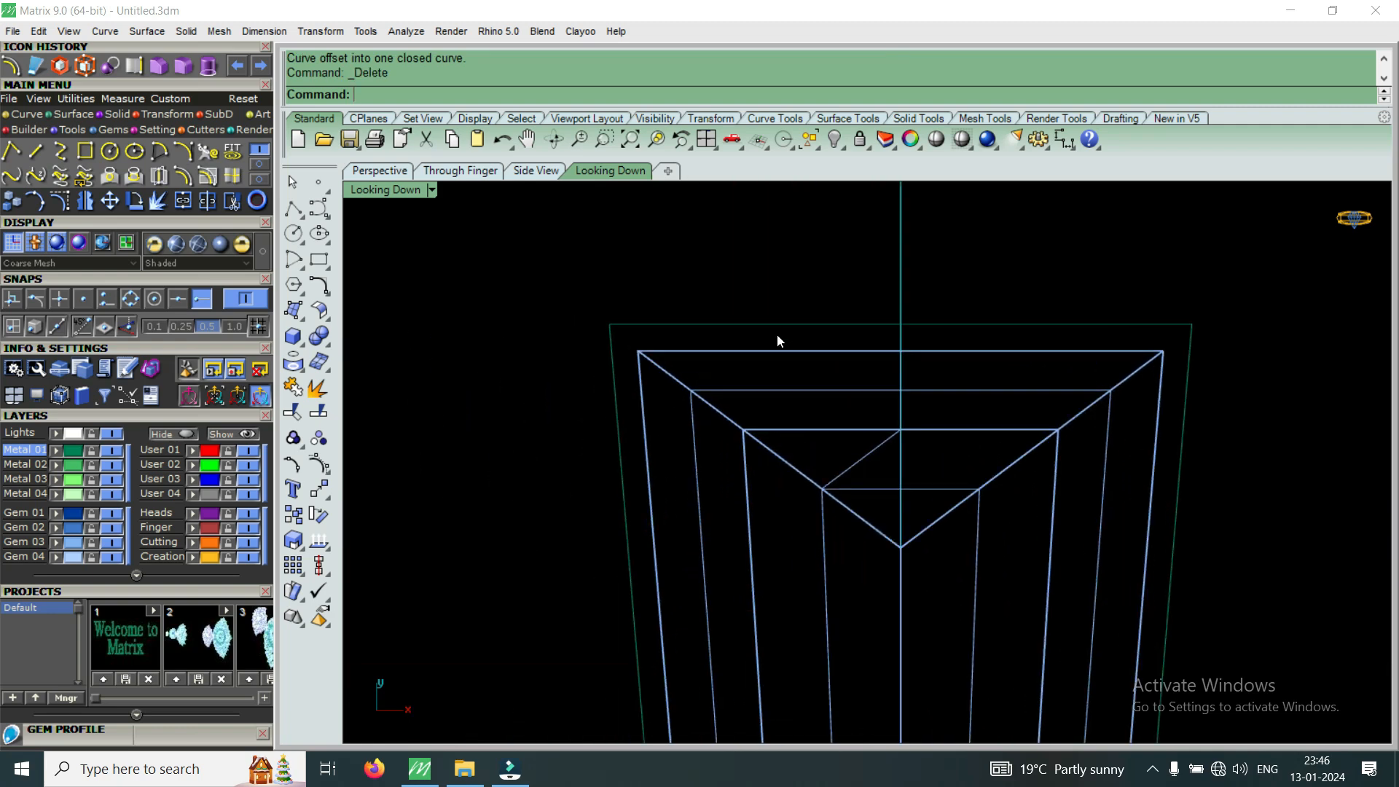
{"action": "left_click", "coordinate": [751, 326]}
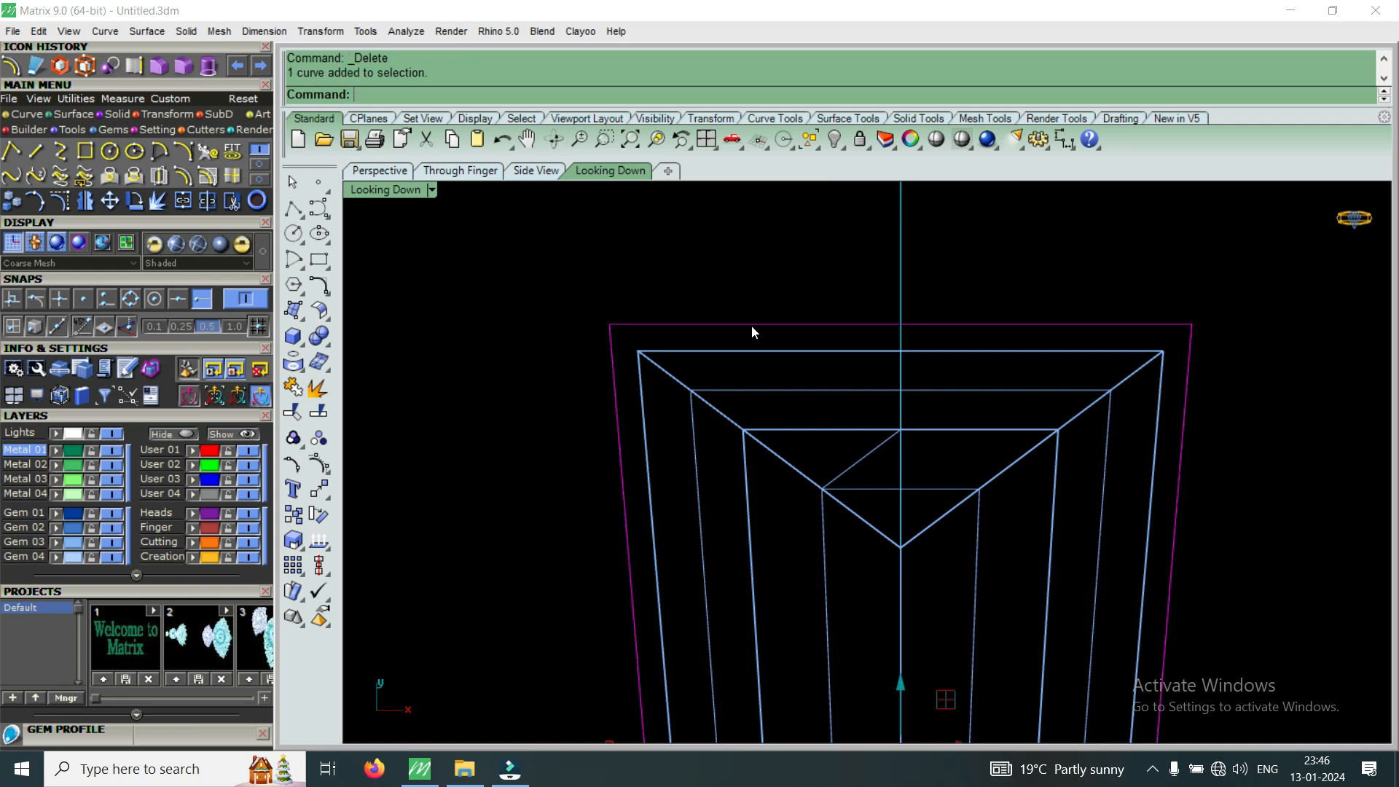
{"action": "left_click", "coordinate": [182, 176]}
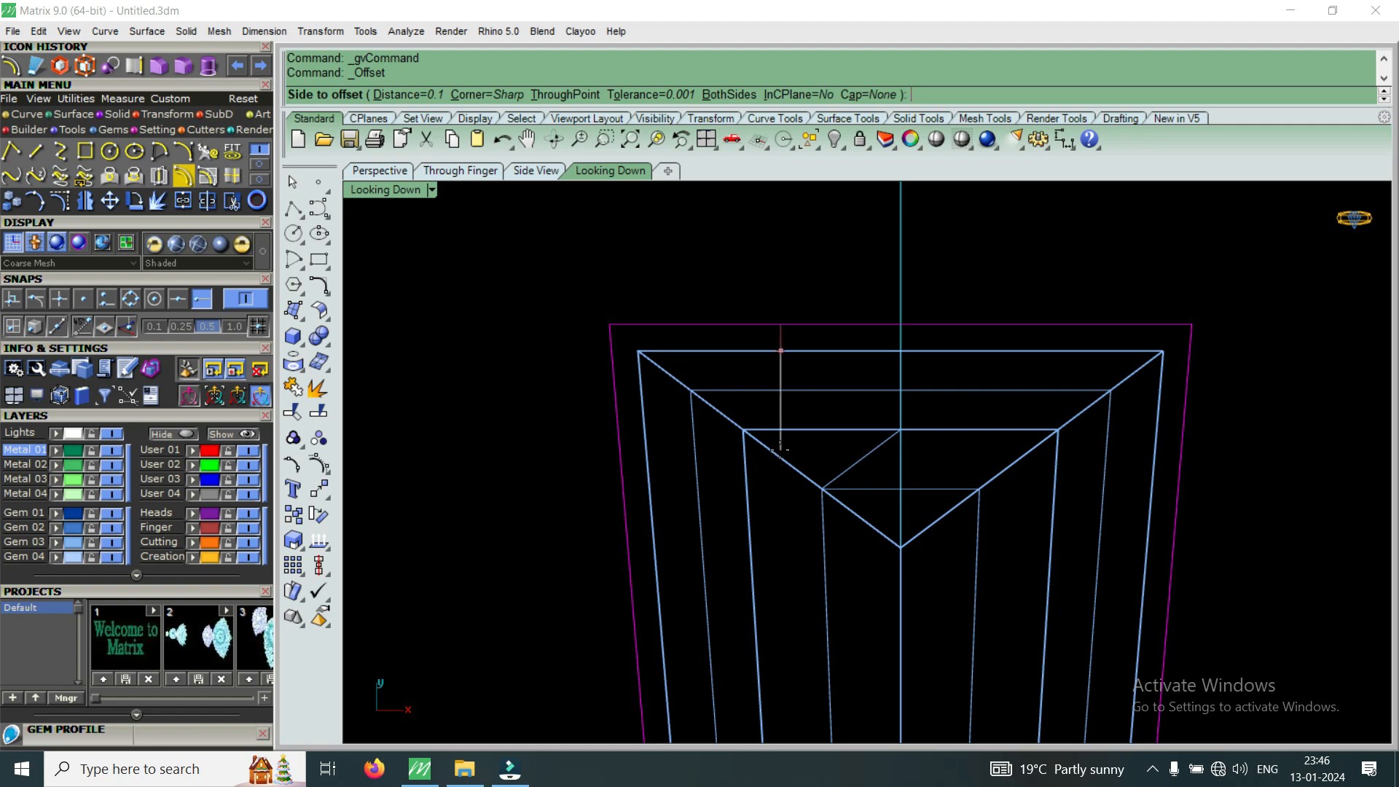
{"action": "type", "text": "55"}
{"action": "key", "text": "Return"}
{"action": "left_click", "coordinate": [779, 450]}
{"action": "scroll", "coordinate": [780, 452], "scroll_direction": "down", "scroll_amount": 5}
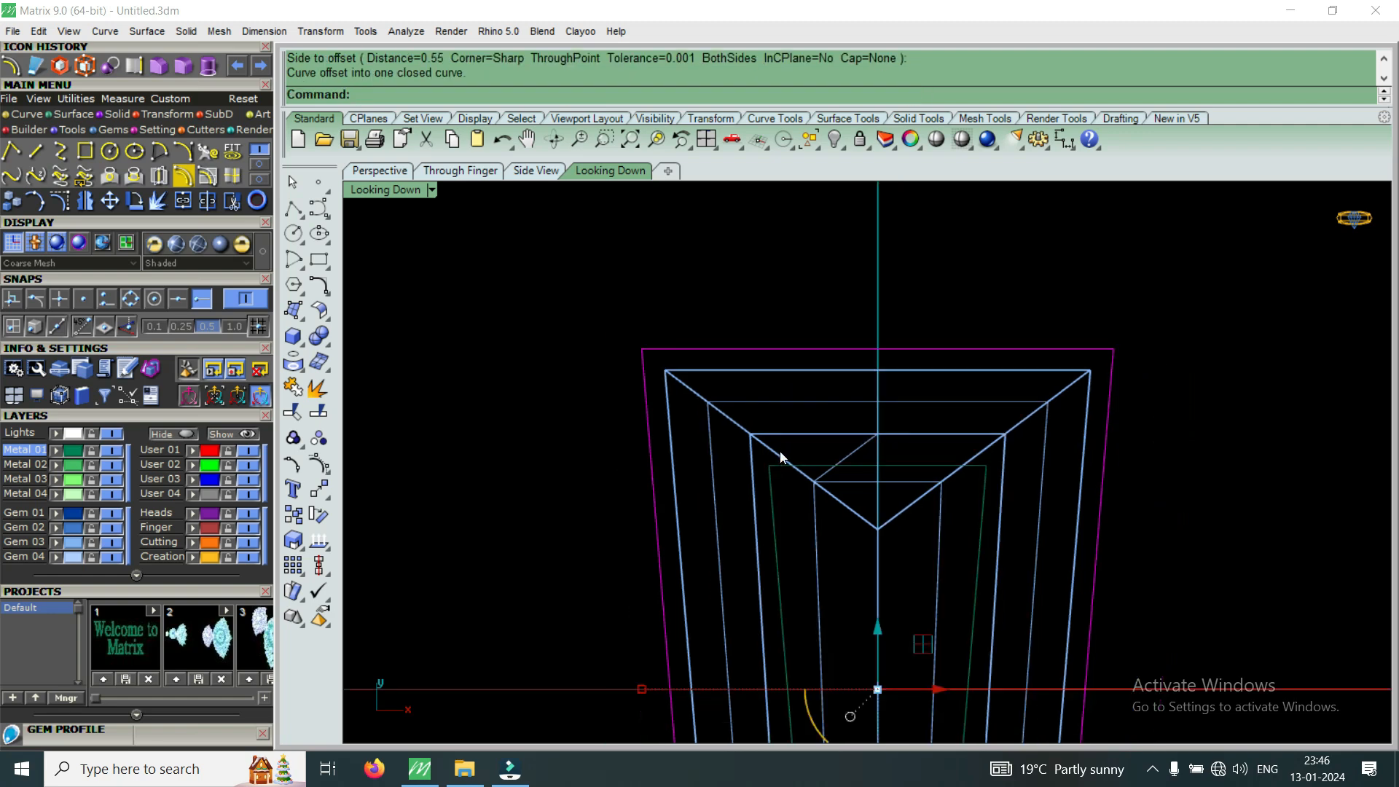
{"action": "scroll", "coordinate": [802, 466], "scroll_direction": "down", "scroll_amount": 2}
{"action": "scroll", "coordinate": [770, 575], "scroll_direction": "up", "scroll_amount": 5}
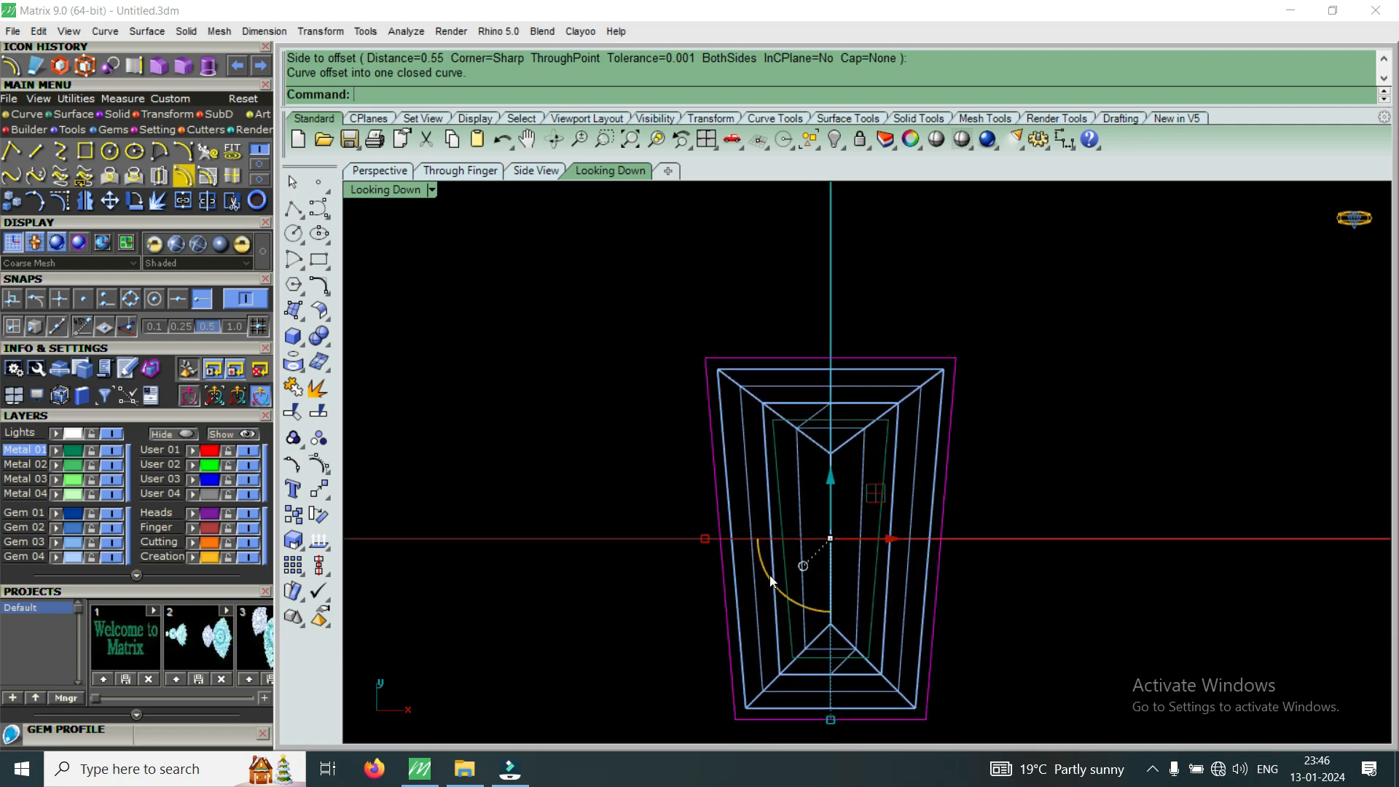
Extrude the outer and inner outlines together as a solid 0.8 mm downward, and delete the two outline curves.
{"action": "left_click", "coordinate": [788, 624]}
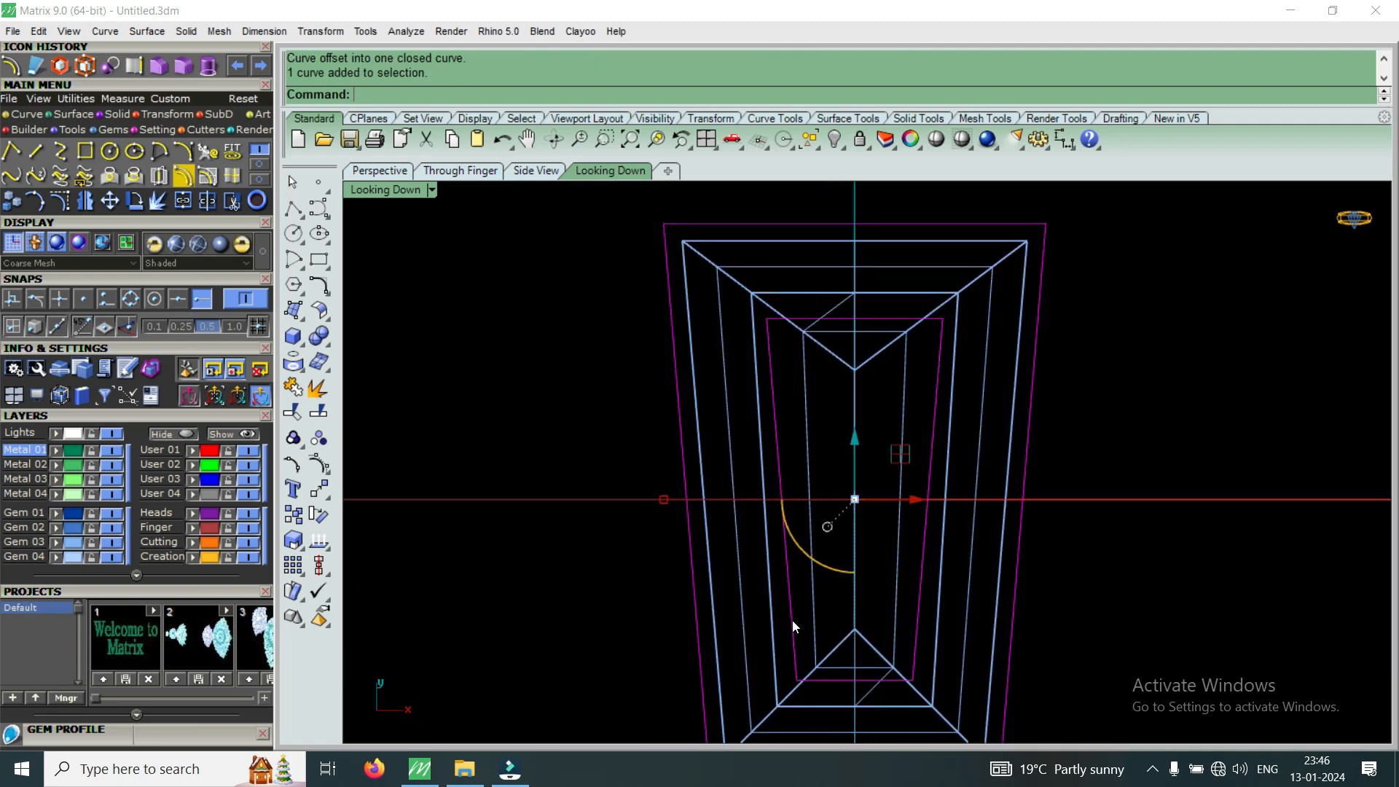
{"action": "scroll", "coordinate": [789, 446], "scroll_direction": "down", "scroll_amount": 3}
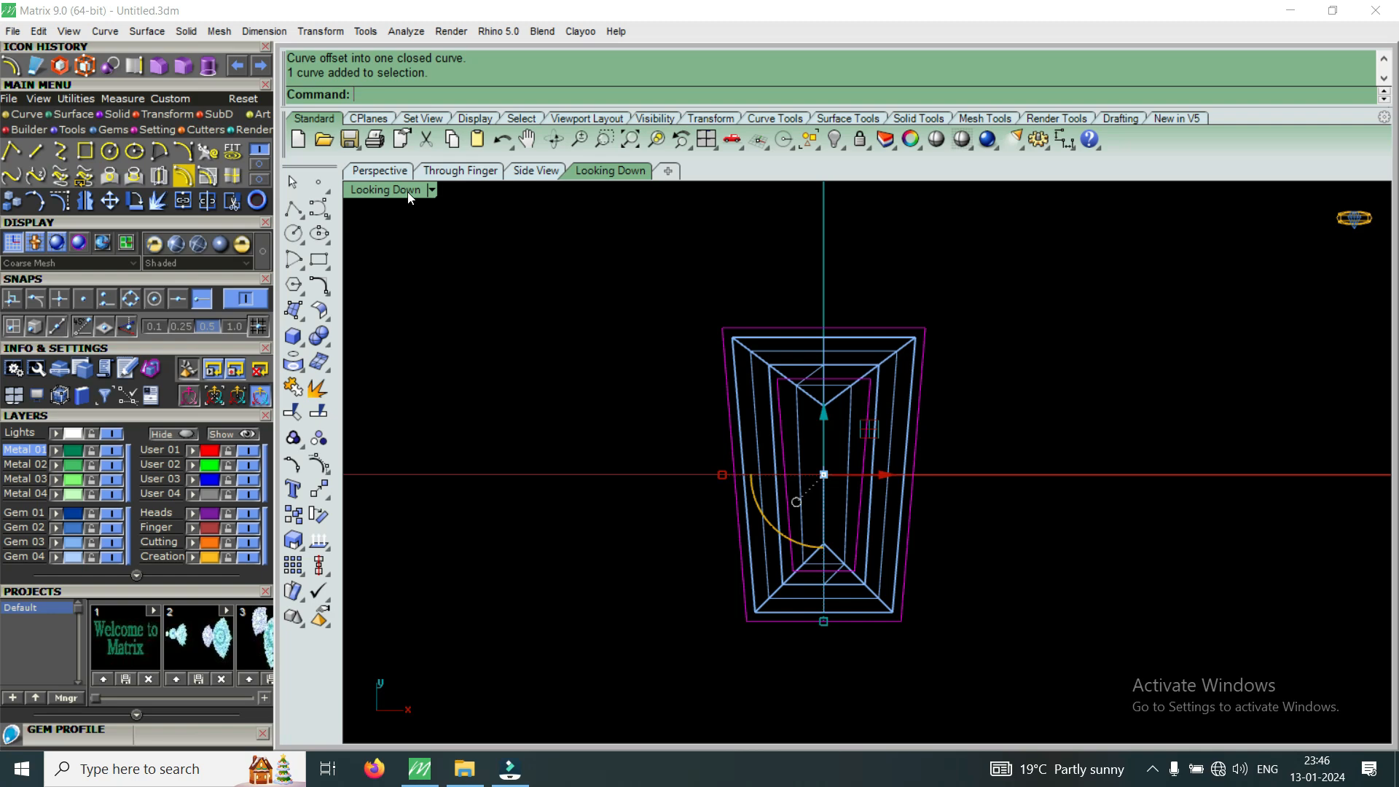
{"action": "double_click", "coordinate": [408, 191]}
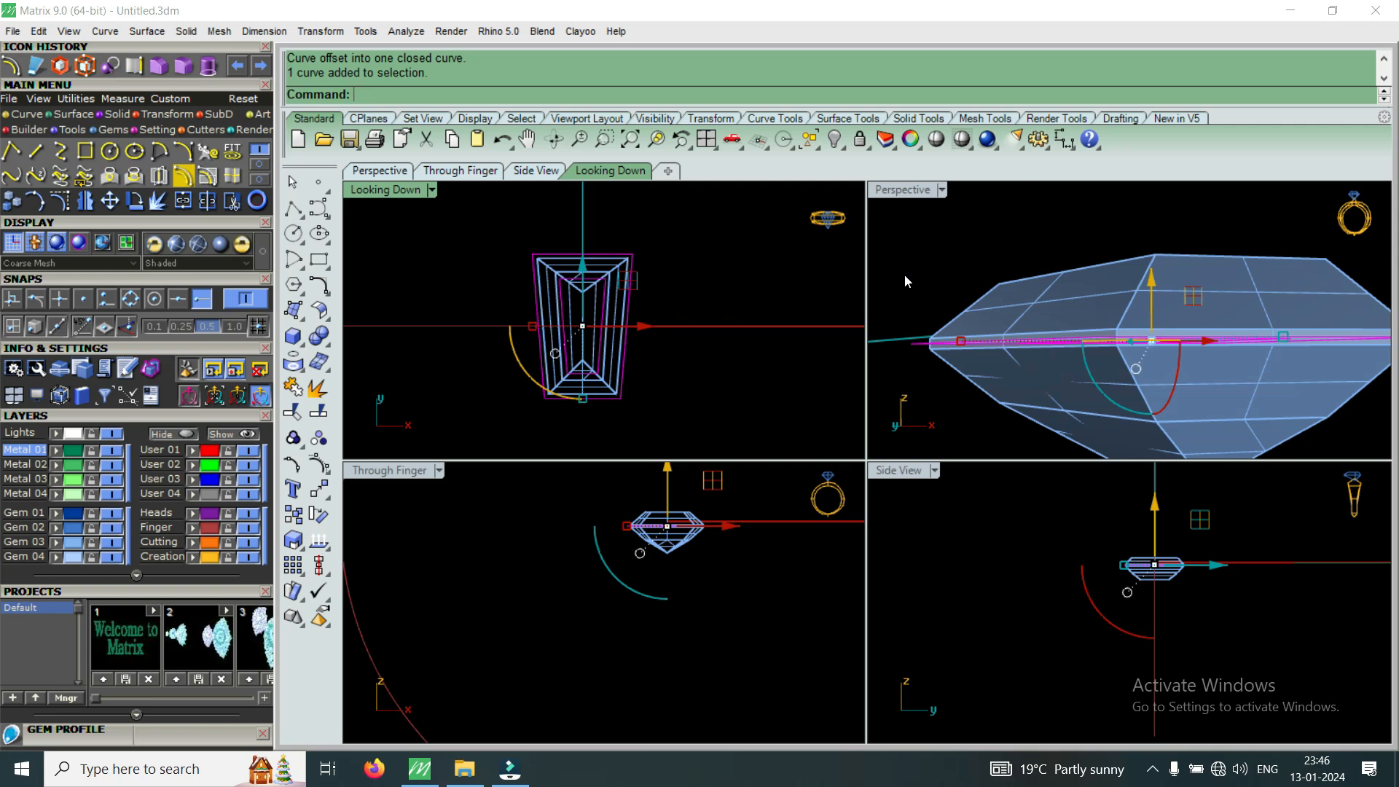
{"action": "double_click", "coordinate": [898, 189]}
{"action": "right_click_drag", "start_coordinate": [893, 186], "coordinate": [737, 308]}
{"action": "right_click_drag", "start_coordinate": [752, 419], "coordinate": [937, 428]}
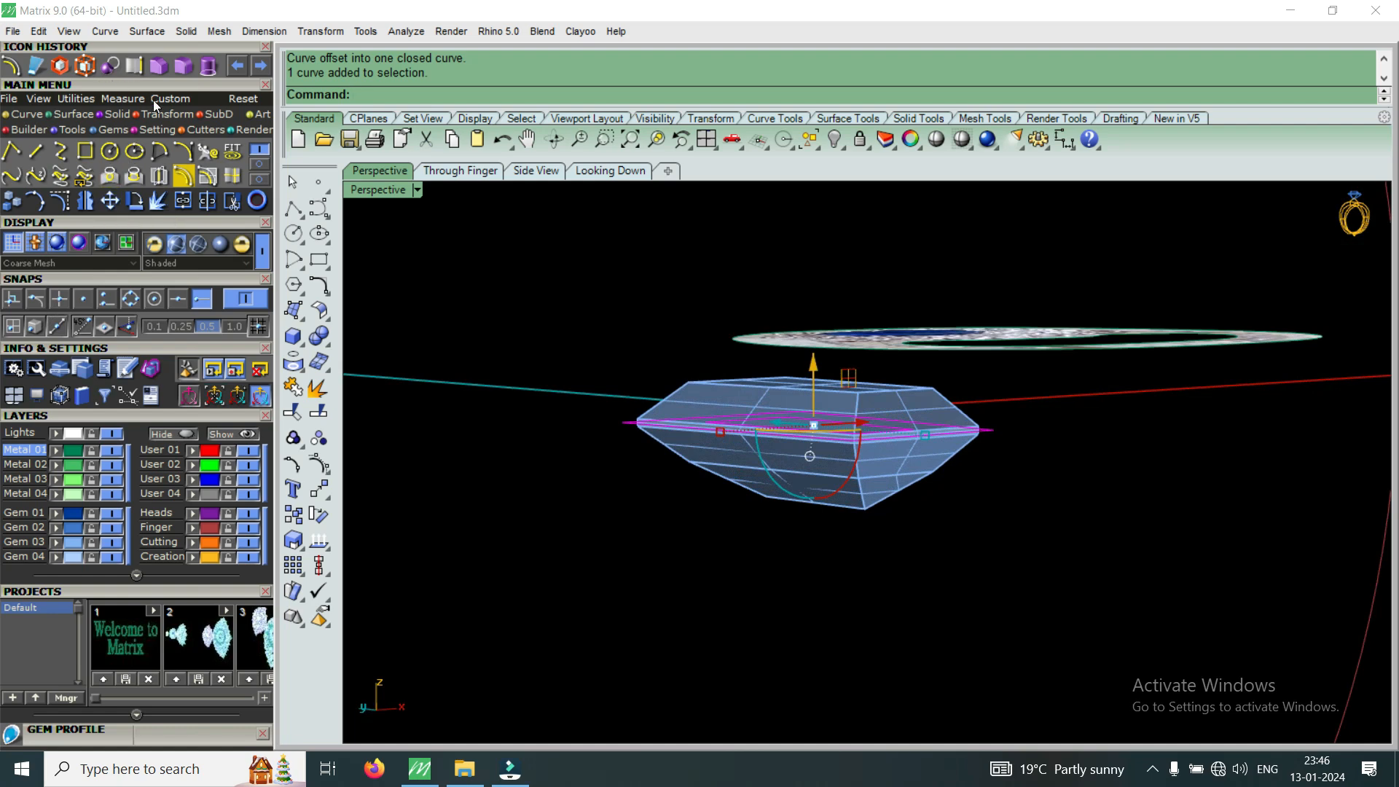
{"action": "left_click", "coordinate": [208, 67]}
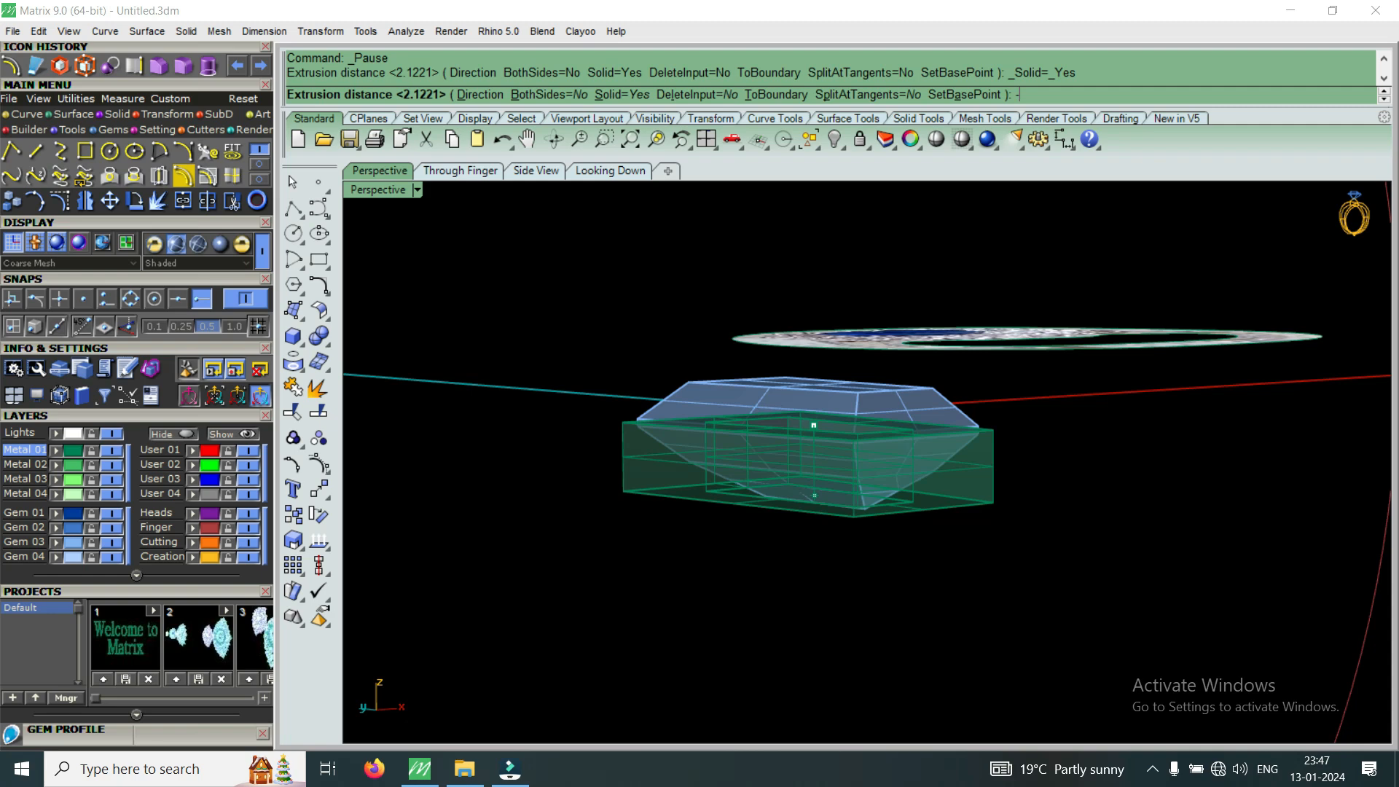
{"action": "type", "text": ".8"}
{"action": "key", "text": "Return"}
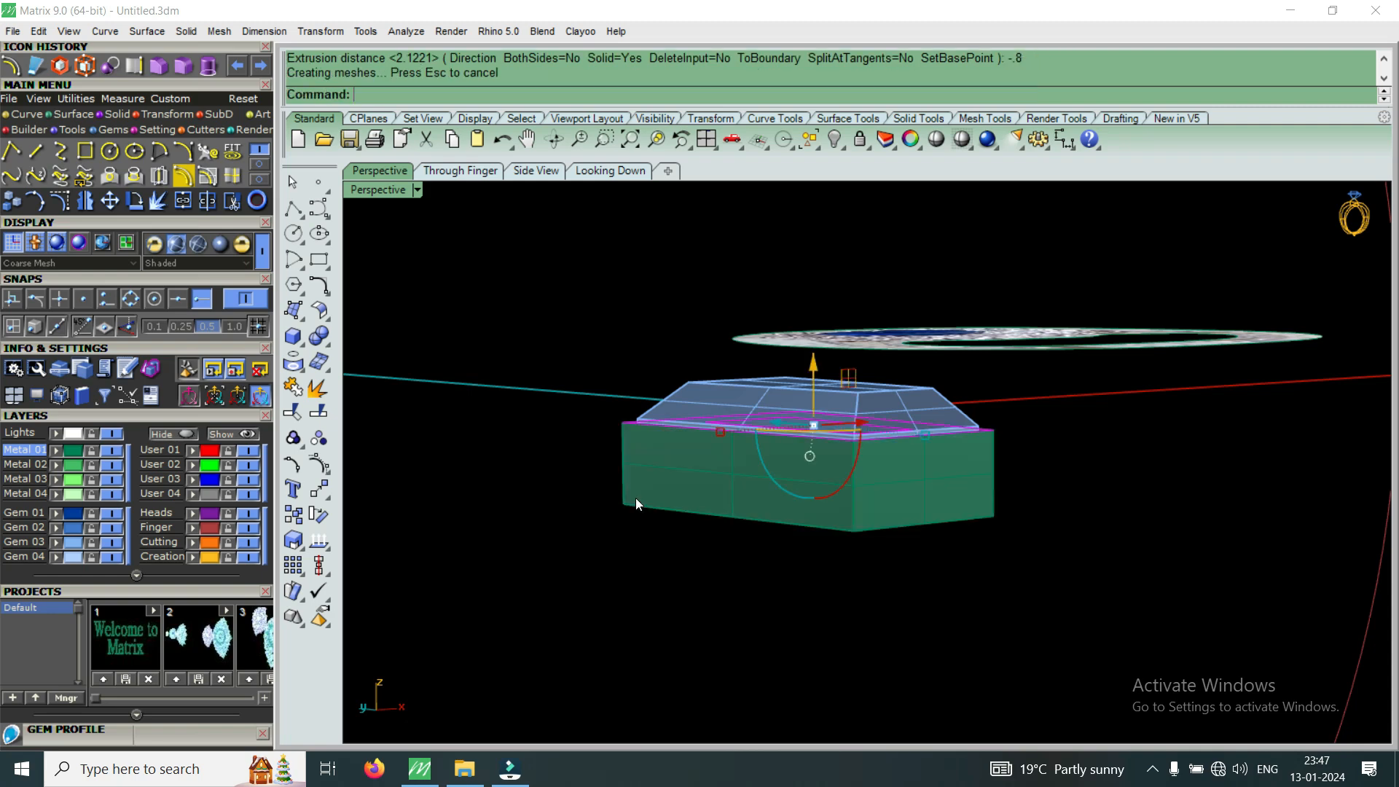
{"action": "right_click_drag", "start_coordinate": [863, 456], "coordinate": [863, 607]}
{"action": "key", "text": "Delete"}
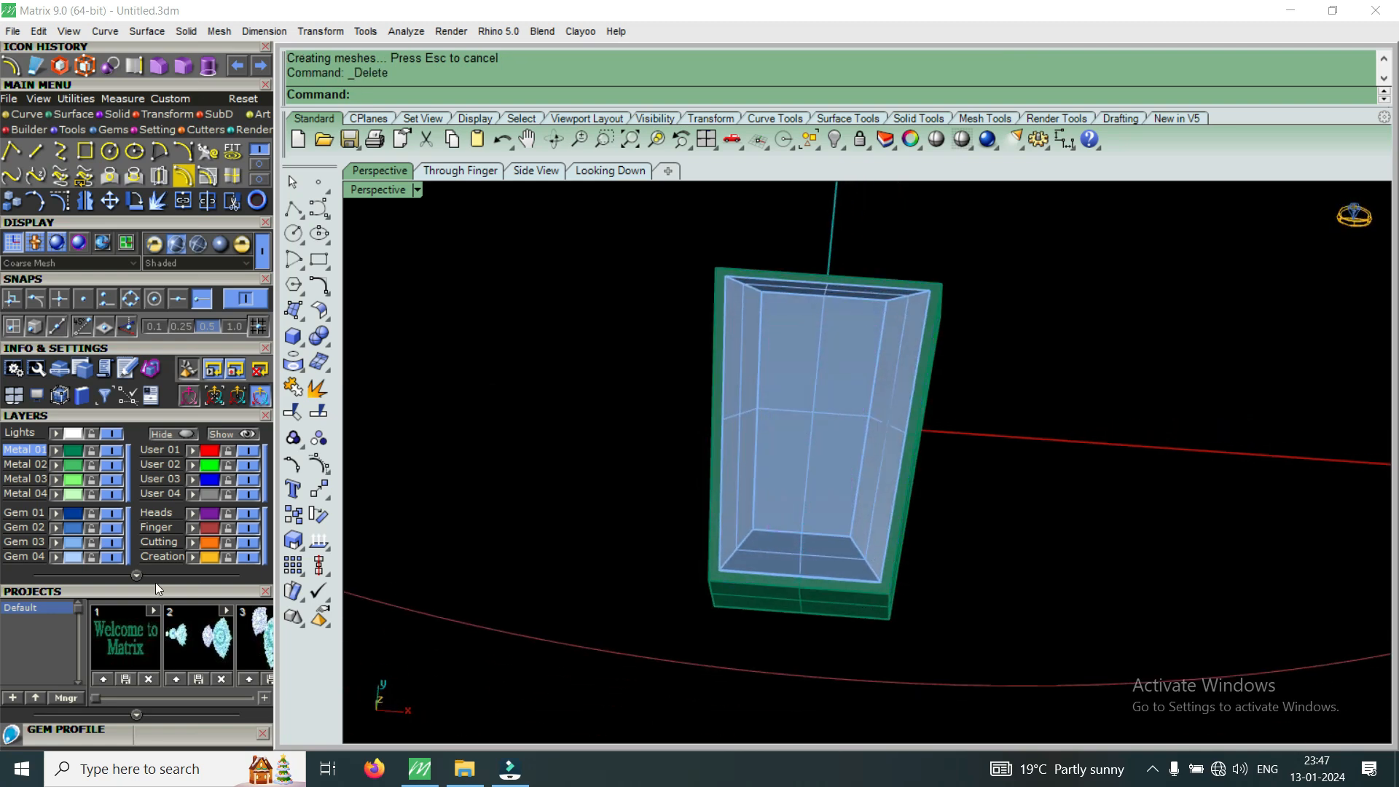
Turn off the Gem 03 layer and chamfer the four upper edges of the setting's tapered opening by 0.4 mm.
{"action": "left_click", "coordinate": [111, 542]}
{"action": "right_click_drag", "start_coordinate": [729, 473], "coordinate": [807, 406]}
{"action": "scroll", "coordinate": [793, 402], "scroll_direction": "up", "scroll_amount": 3}
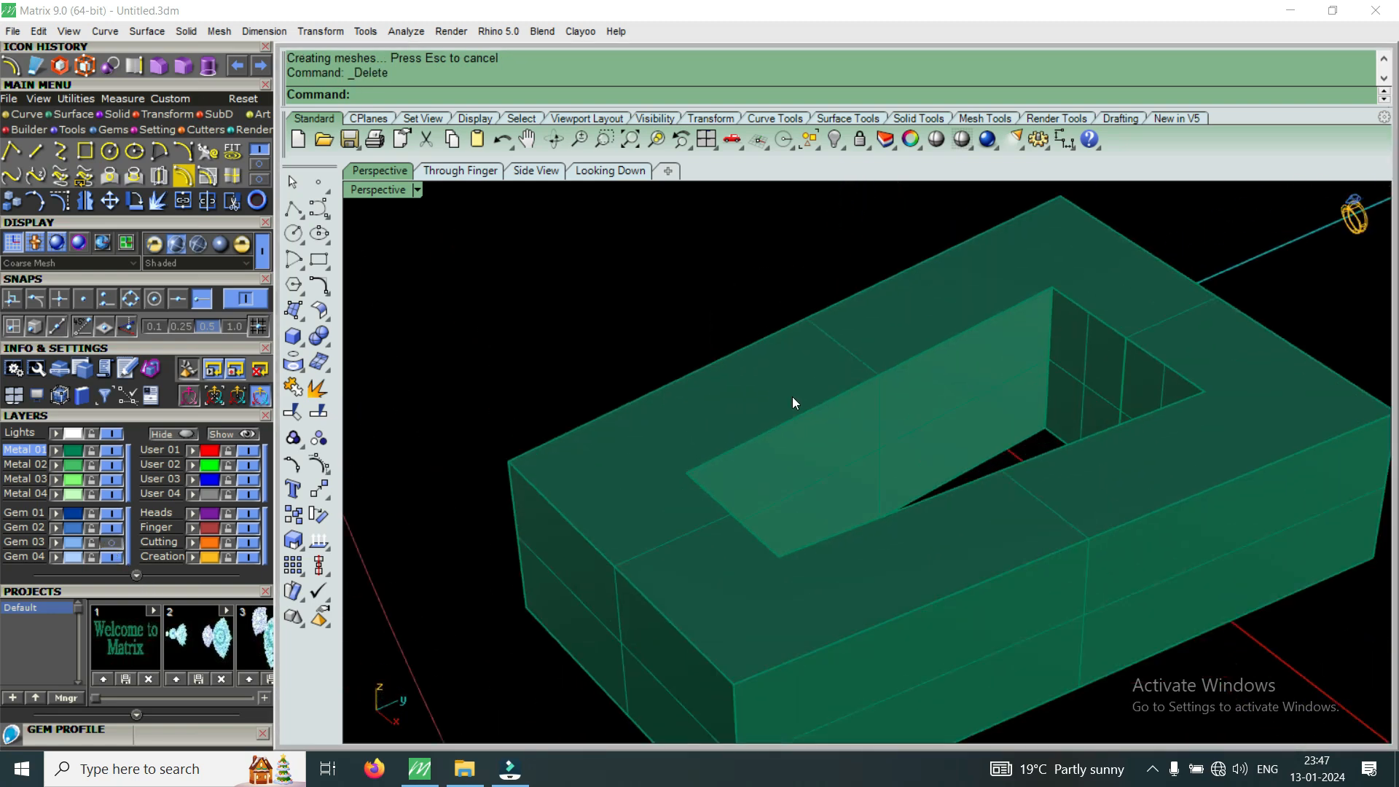
{"action": "left_click", "coordinate": [156, 69]}
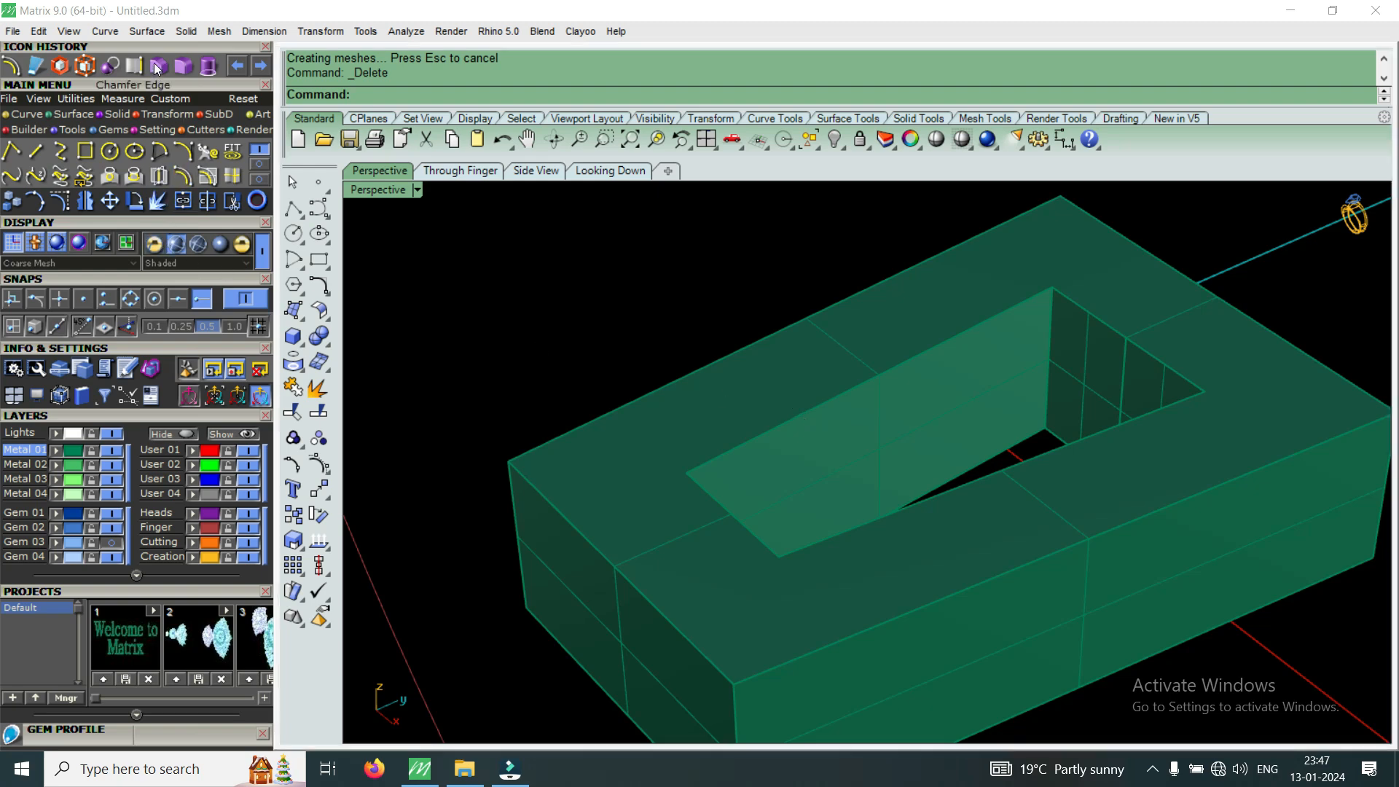
{"action": "type", "text": ".4"}
{"action": "key", "text": "Return"}
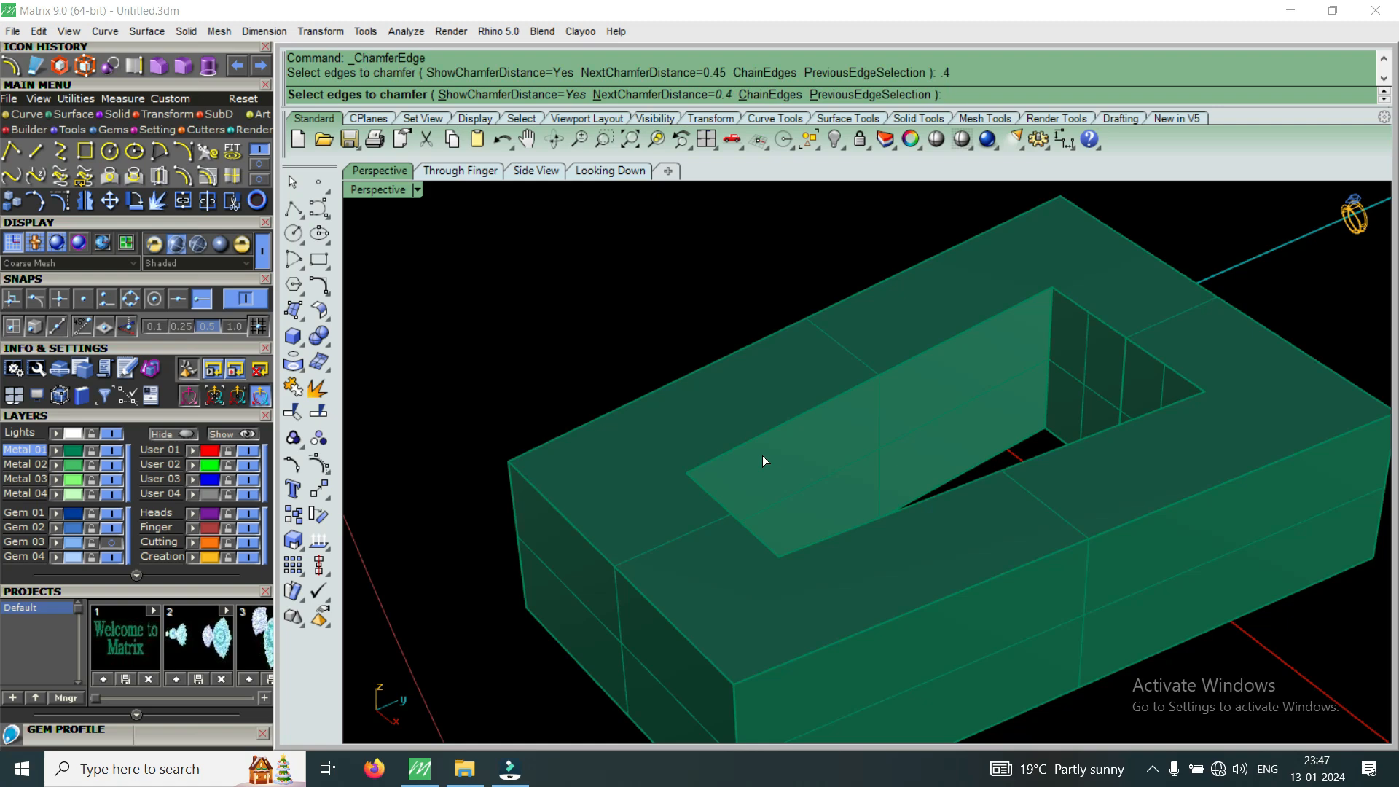
{"action": "left_click", "coordinate": [732, 449]}
{"action": "left_click", "coordinate": [739, 519]}
{"action": "left_click", "coordinate": [860, 524]}
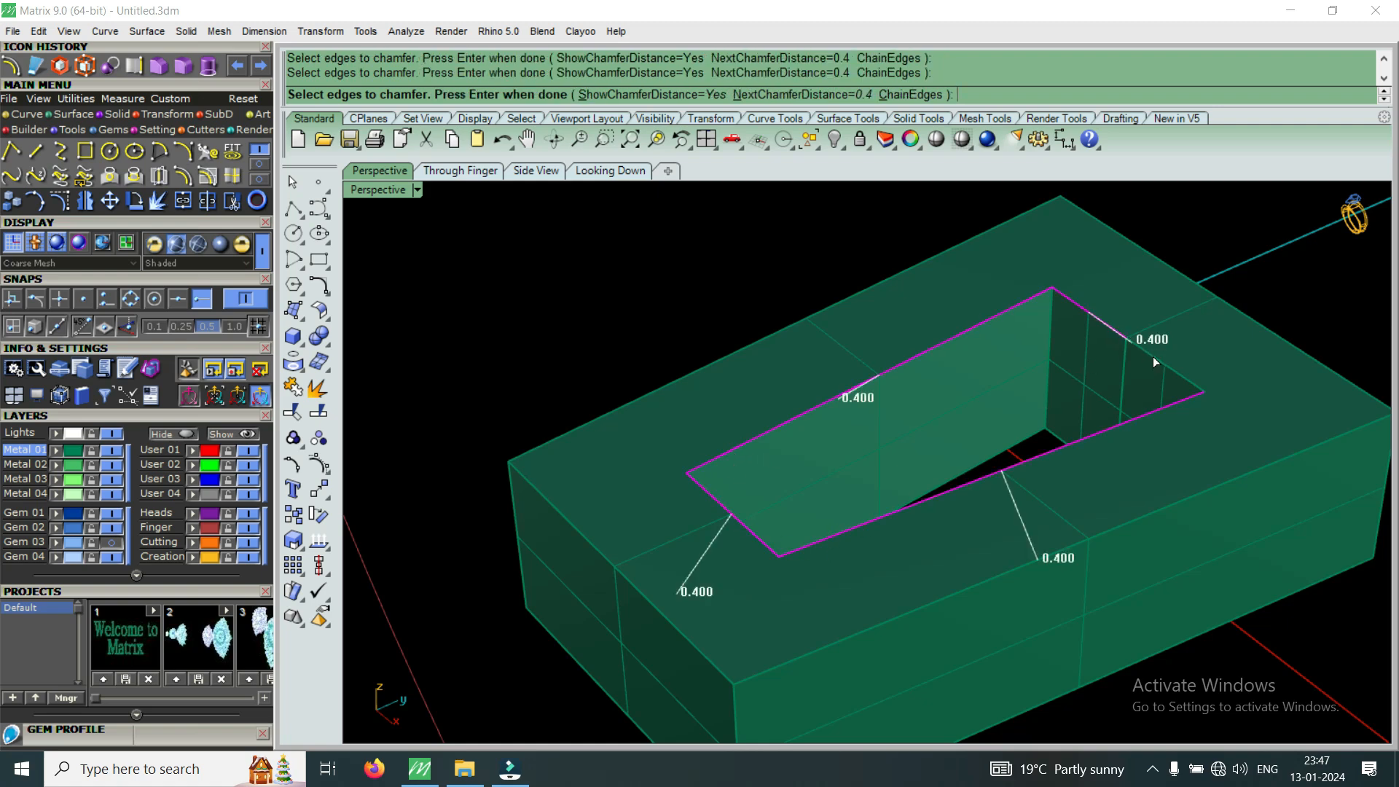
{"action": "key", "text": "Return"}
{"action": "key", "text": "Return"}
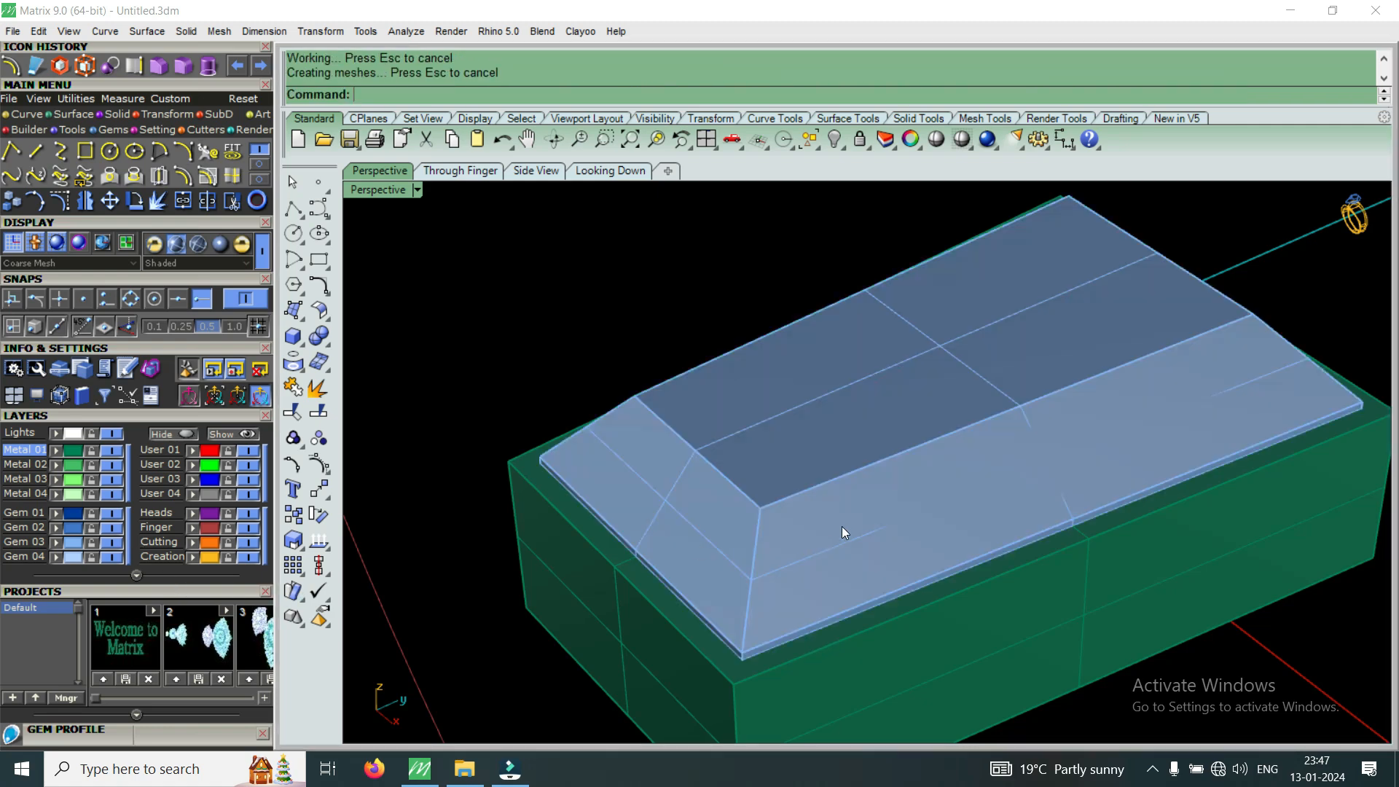
Raise the tapered baguette stone slightly relative to its metal setting.
{"action": "right_click_drag", "start_coordinate": [842, 527], "coordinate": [790, 418]}
{"action": "left_click", "coordinate": [800, 409]}
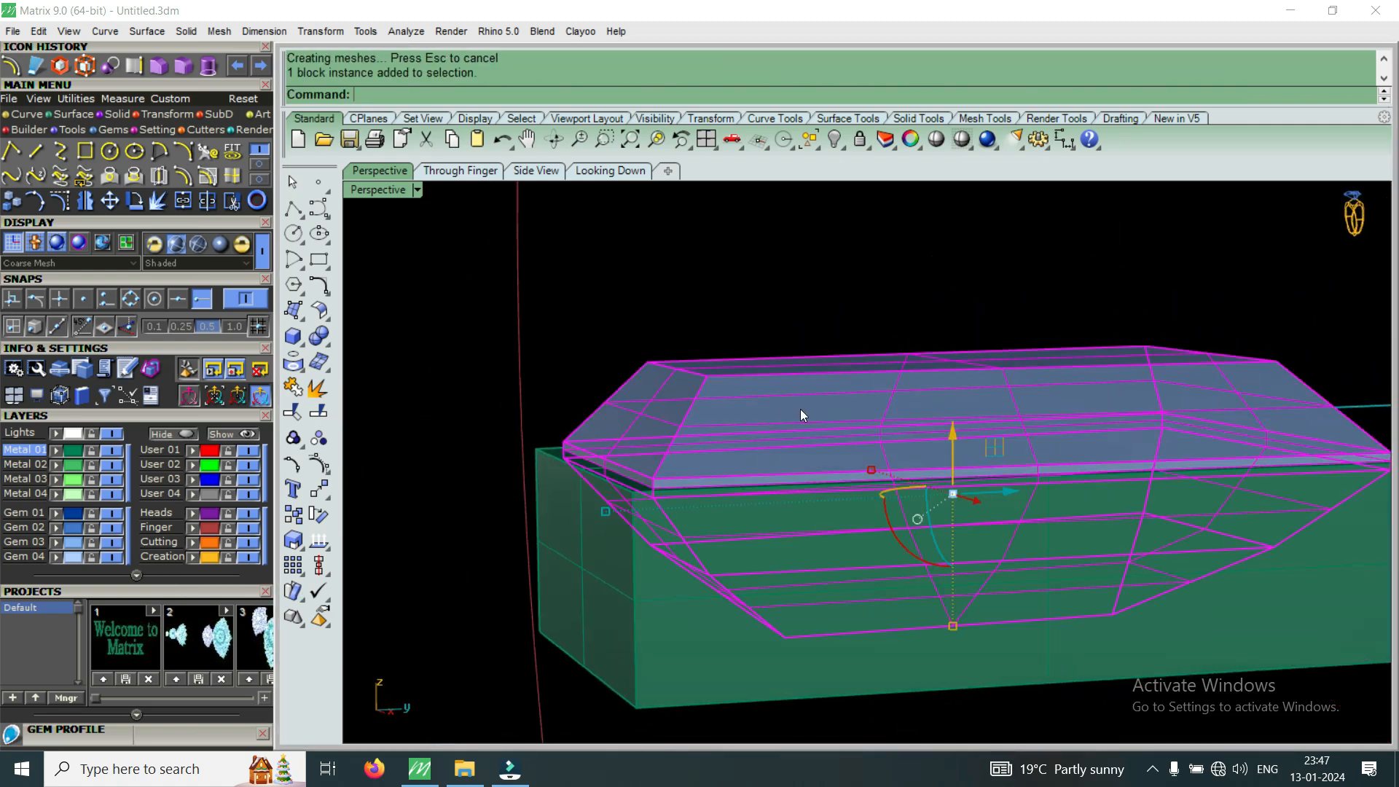
{"action": "left_click_drag", "start_coordinate": [964, 430], "coordinate": [824, 418]}
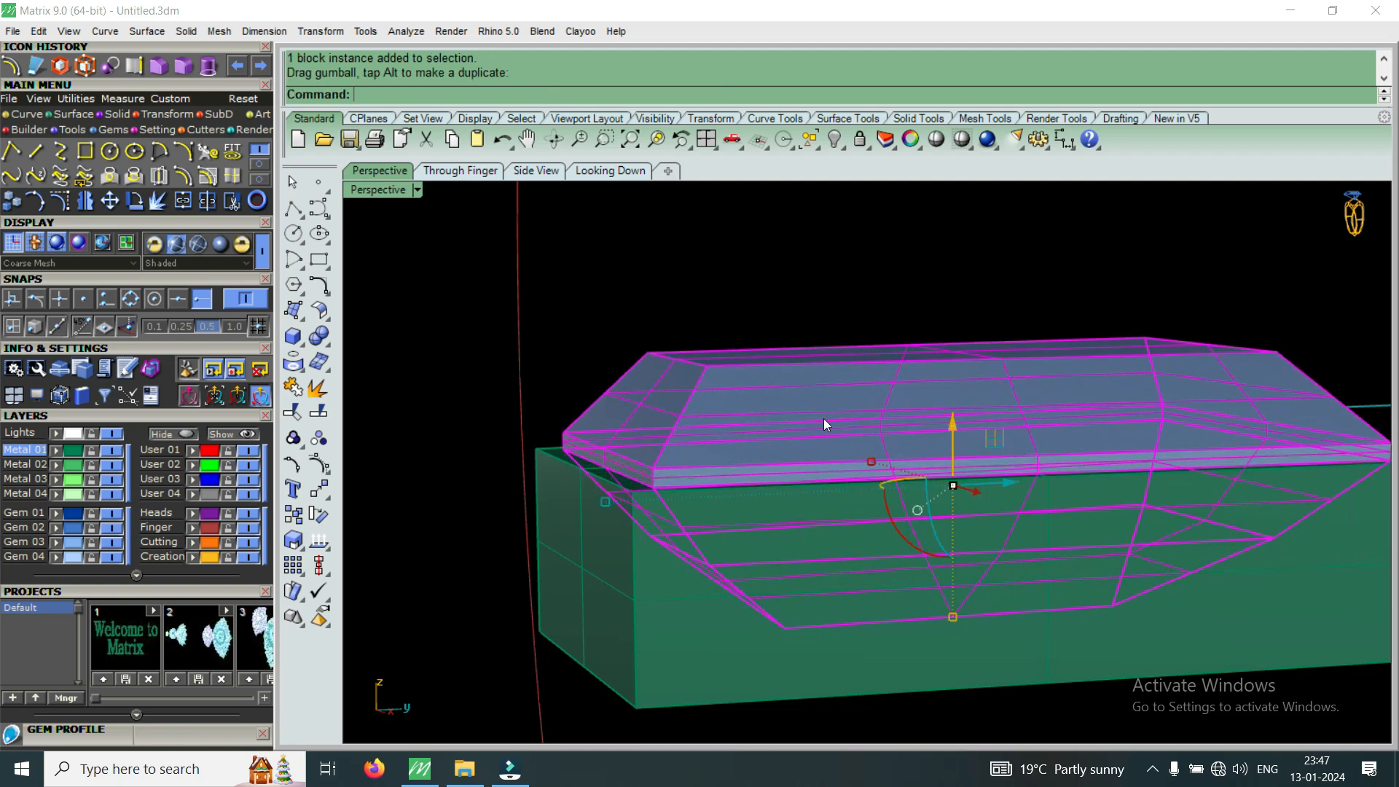
{"action": "scroll", "coordinate": [824, 419], "scroll_direction": "down", "scroll_amount": 5}
{"action": "key", "text": "Escape"}
Move the baguette and its setting together along the Y axis, away from the origin, in the Looking Down view.
{"action": "right_click_drag", "start_coordinate": [952, 423], "coordinate": [820, 634]}
{"action": "scroll", "coordinate": [908, 525], "scroll_direction": "down", "scroll_amount": 3}
{"action": "scroll", "coordinate": [907, 525], "scroll_direction": "up", "scroll_amount": 4}
{"action": "left_click", "coordinate": [889, 339]}
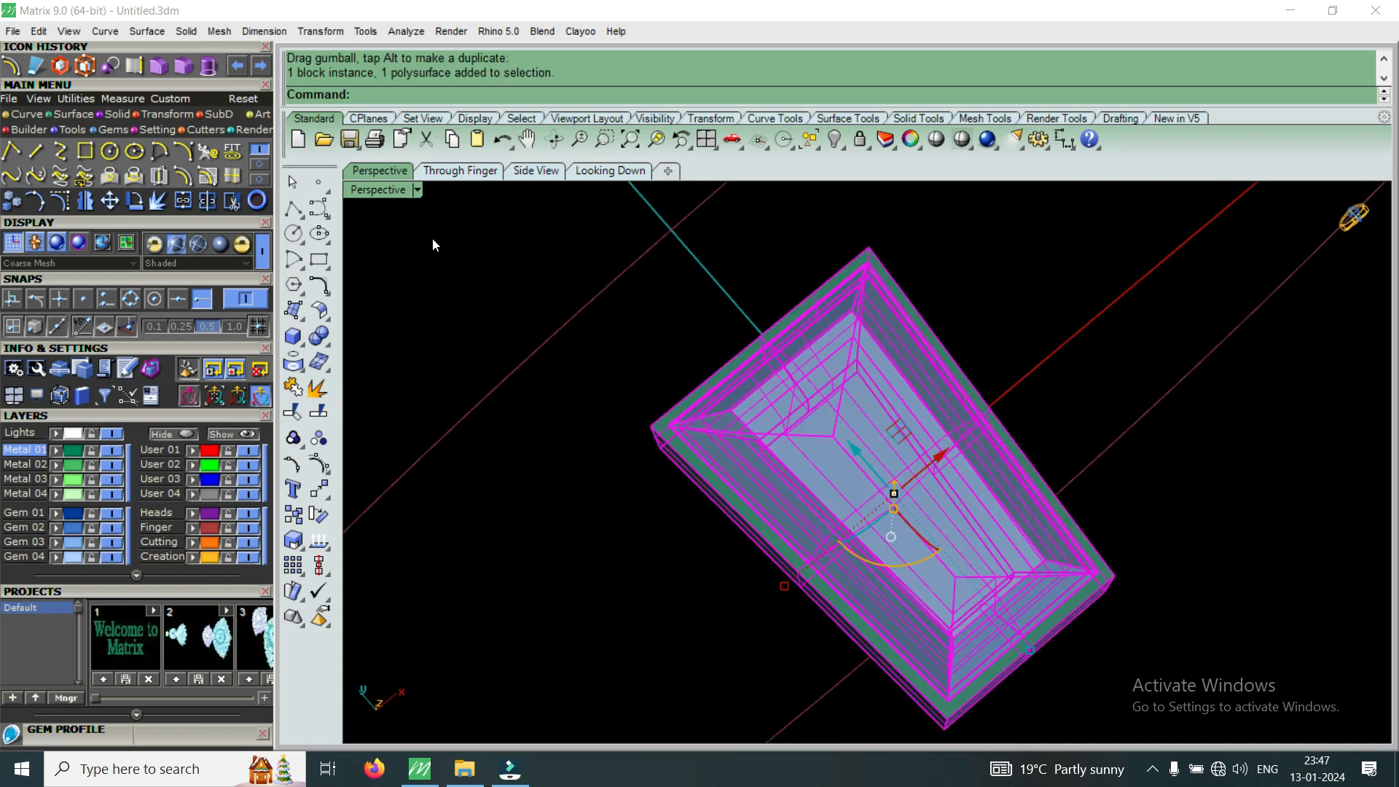
{"action": "double_click", "coordinate": [380, 189]}
{"action": "double_click", "coordinate": [382, 190]}
{"action": "scroll", "coordinate": [816, 510], "scroll_direction": "down", "scroll_amount": 15}
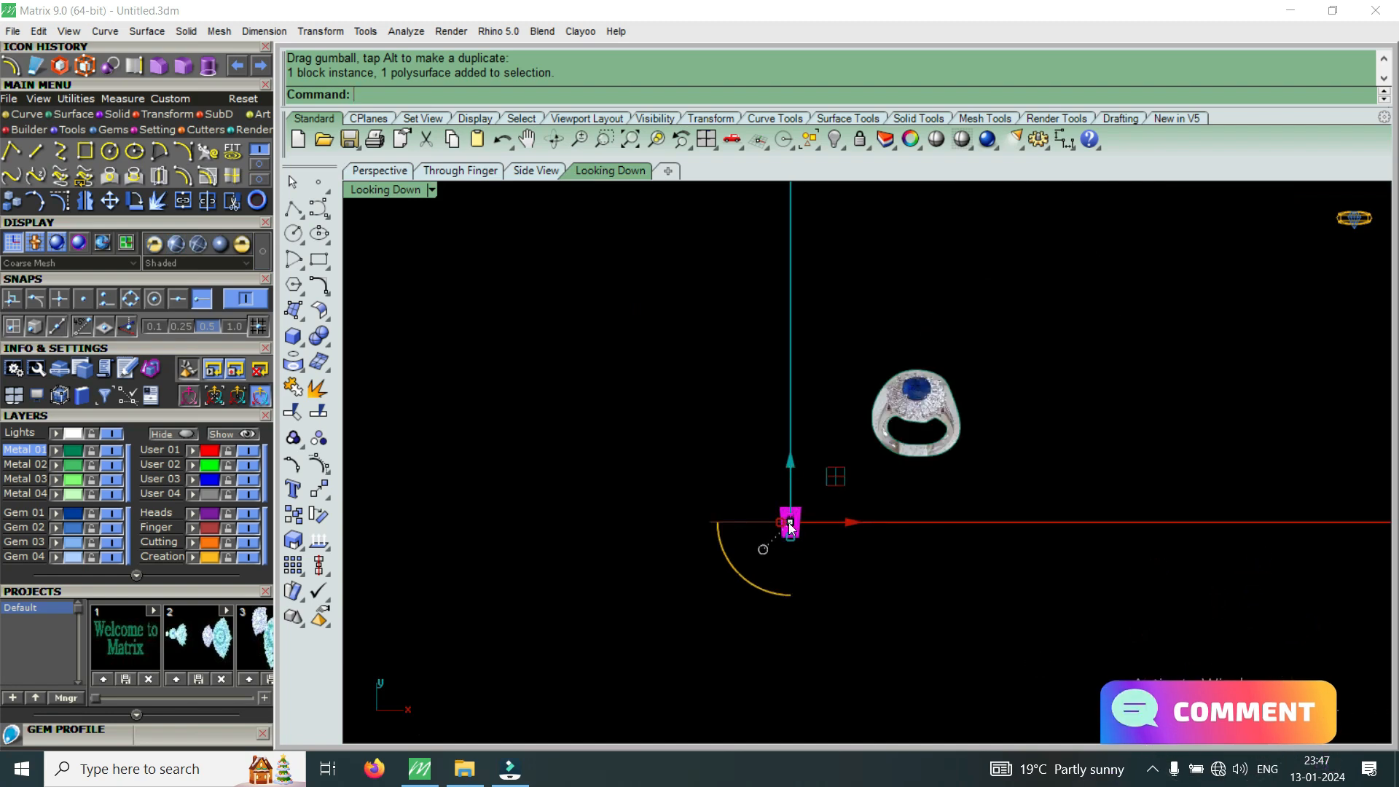
{"action": "scroll", "coordinate": [809, 490], "scroll_direction": "up", "scroll_amount": 3}
{"action": "left_click_drag", "start_coordinate": [790, 355], "coordinate": [790, 343]}
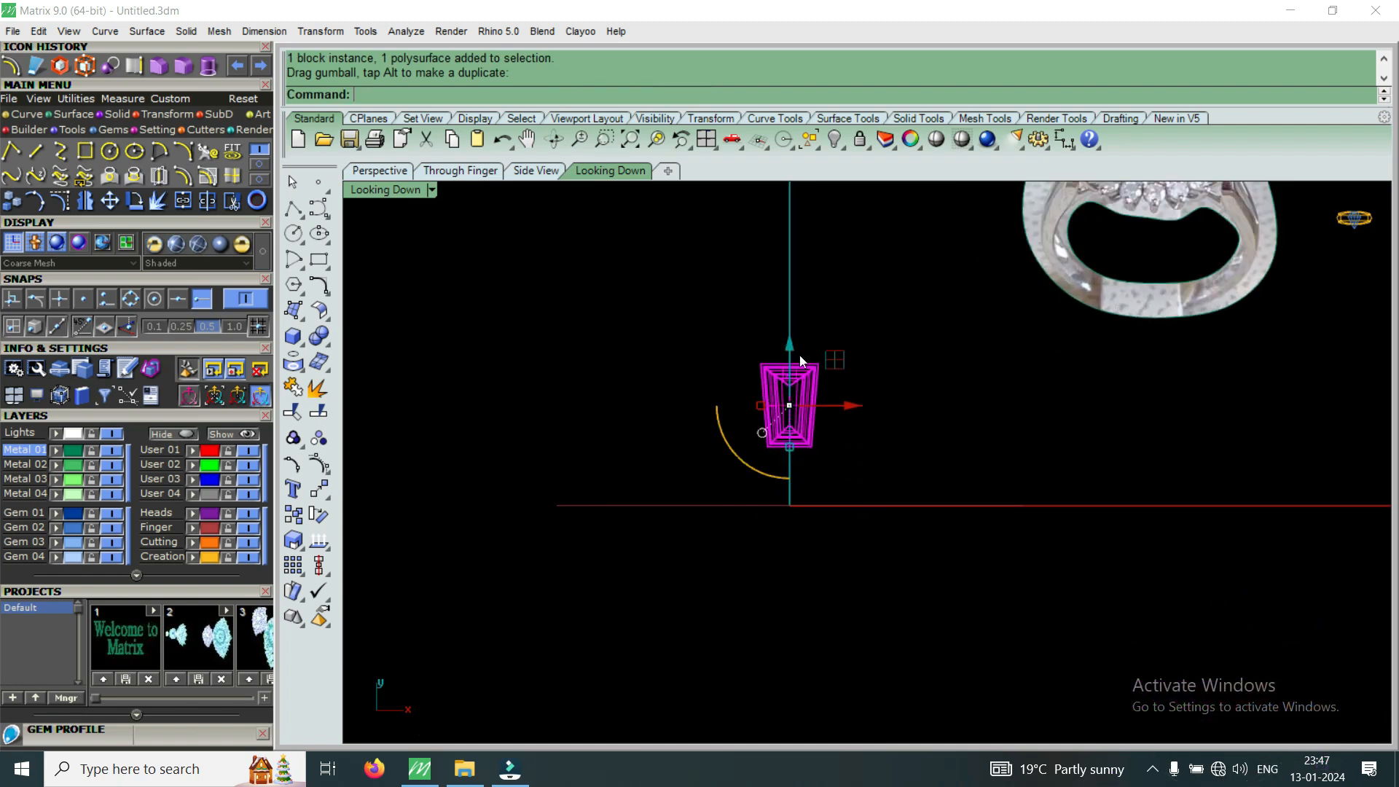
{"action": "key", "text": "Escape"}
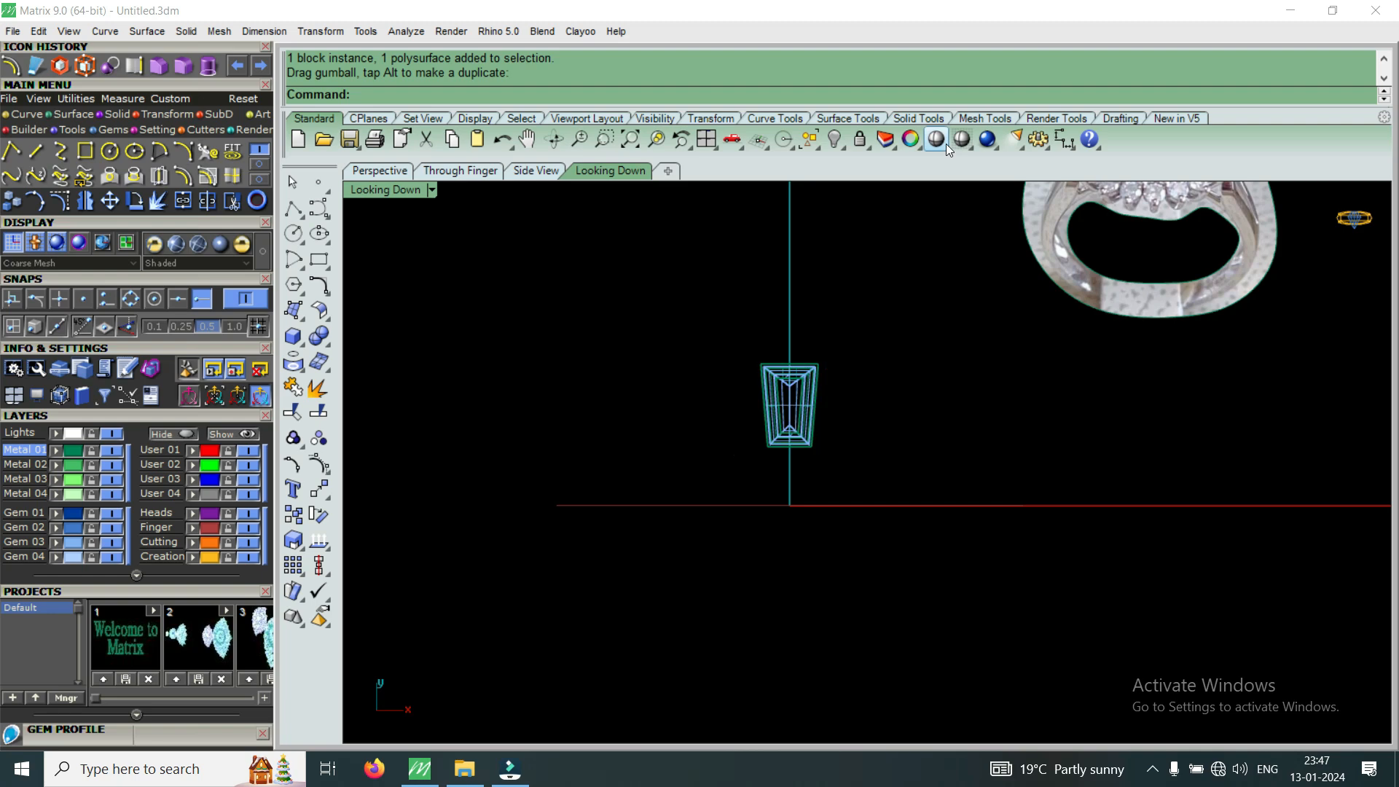
Show all hidden objects so the centre stone and pronged bezel appear around the baguette setting.
{"action": "left_click", "coordinate": [842, 151]}
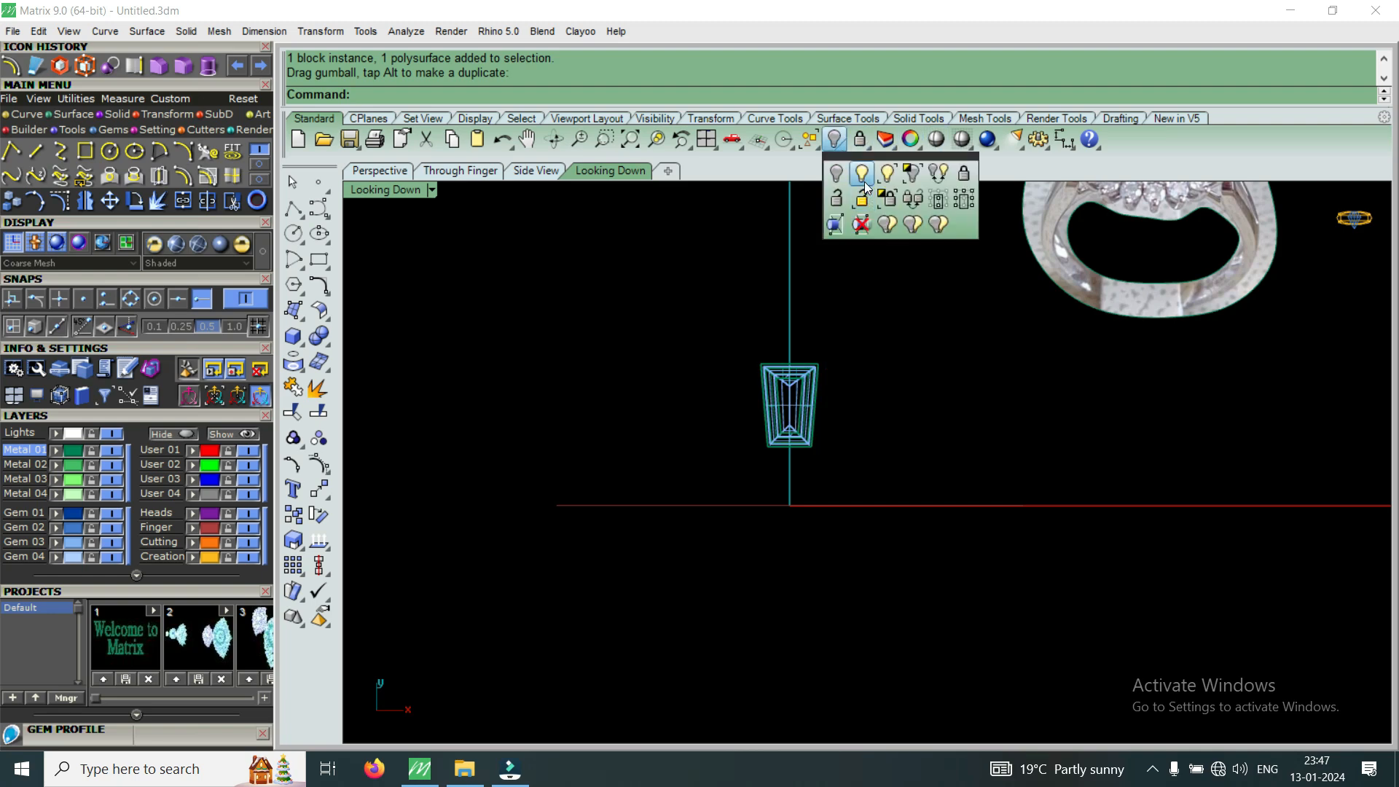
{"action": "left_click", "coordinate": [862, 177]}
{"action": "scroll", "coordinate": [802, 437], "scroll_direction": "up", "scroll_amount": 5}
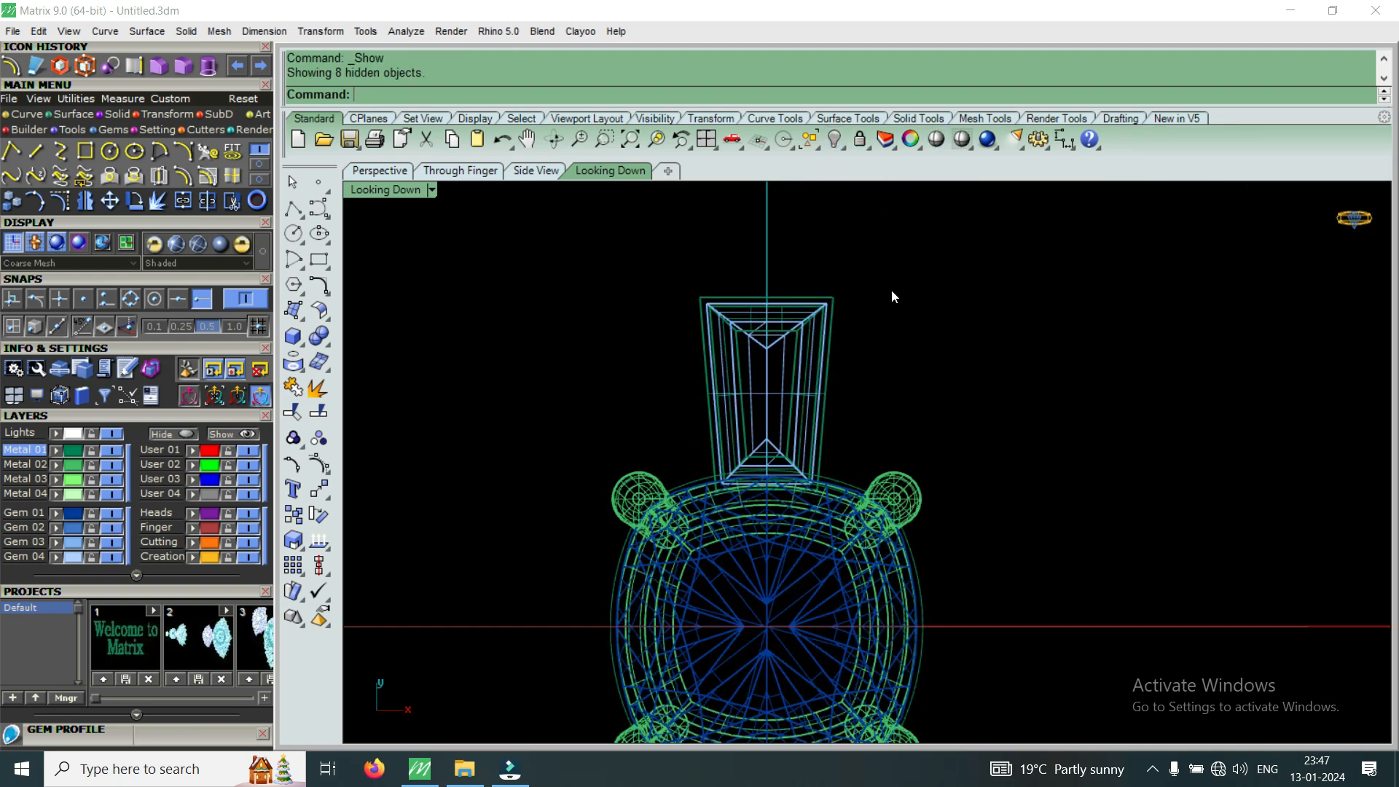
Lower the baguette and its setting together slightly beside the centre stone's bezel.
{"action": "left_click", "coordinate": [824, 326]}
{"action": "scroll", "coordinate": [772, 327], "scroll_direction": "up", "scroll_amount": 2}
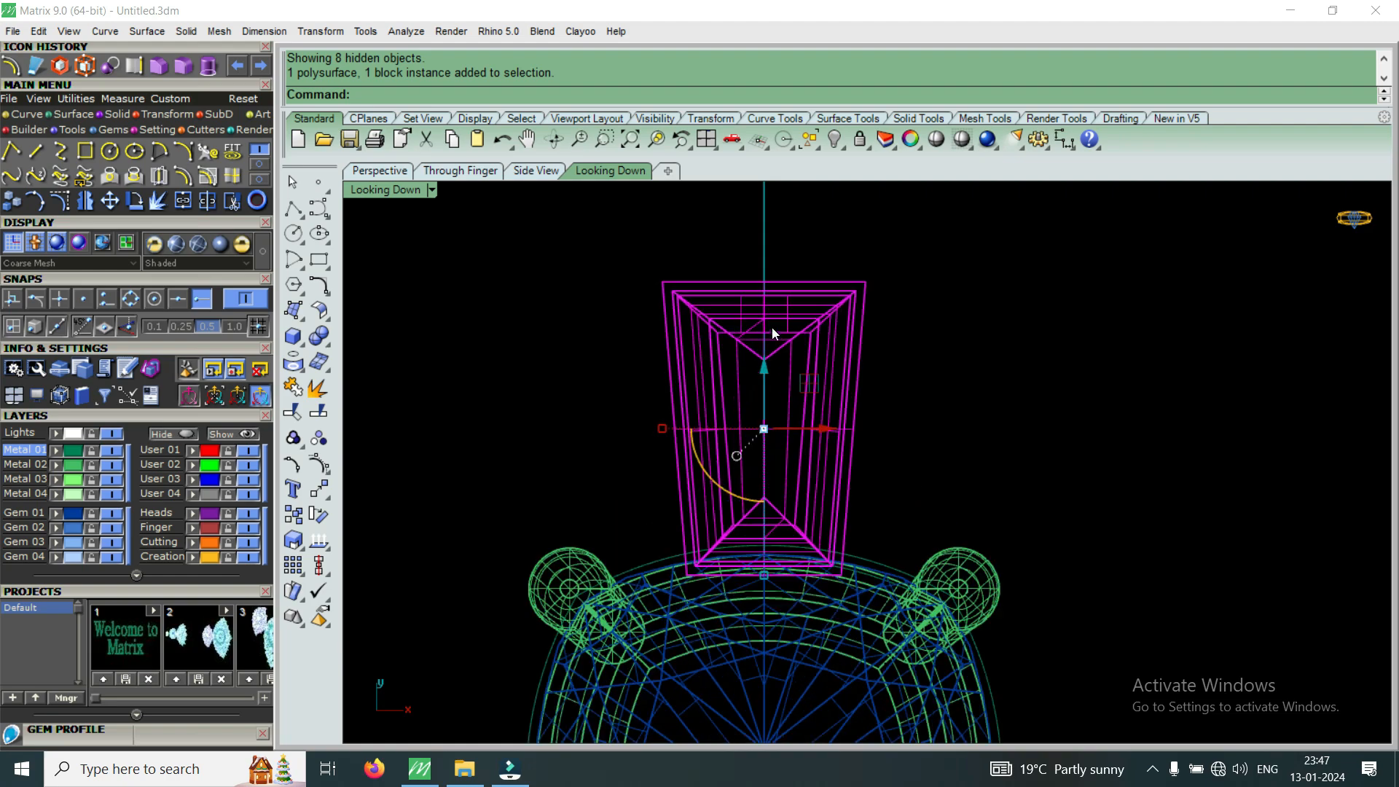
{"action": "double_click", "coordinate": [397, 188]}
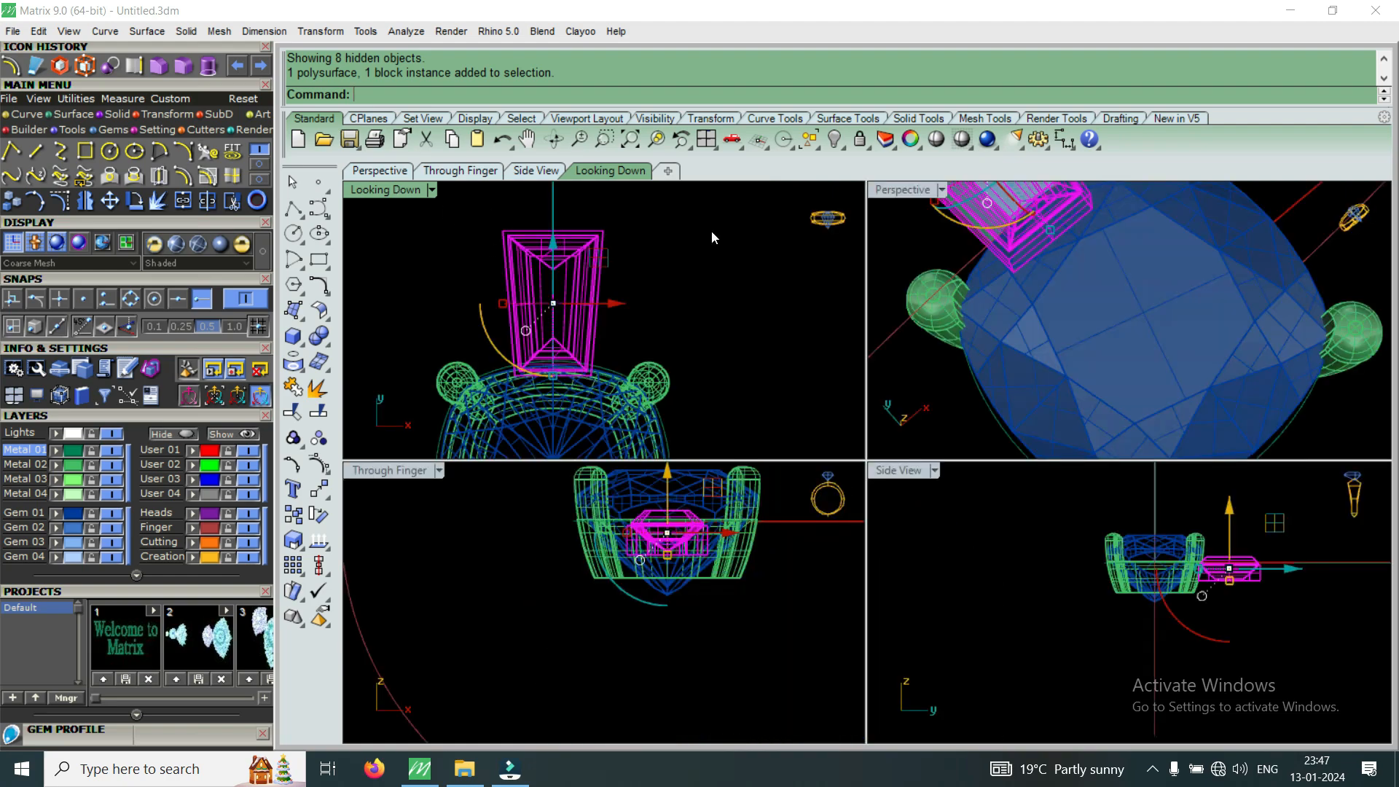
{"action": "double_click", "coordinate": [900, 191]}
{"action": "scroll", "coordinate": [830, 500], "scroll_direction": "down", "scroll_amount": 2}
{"action": "right_click_drag", "start_coordinate": [830, 501], "coordinate": [816, 370]}
{"action": "scroll", "coordinate": [757, 361], "scroll_direction": "up", "scroll_amount": 5}
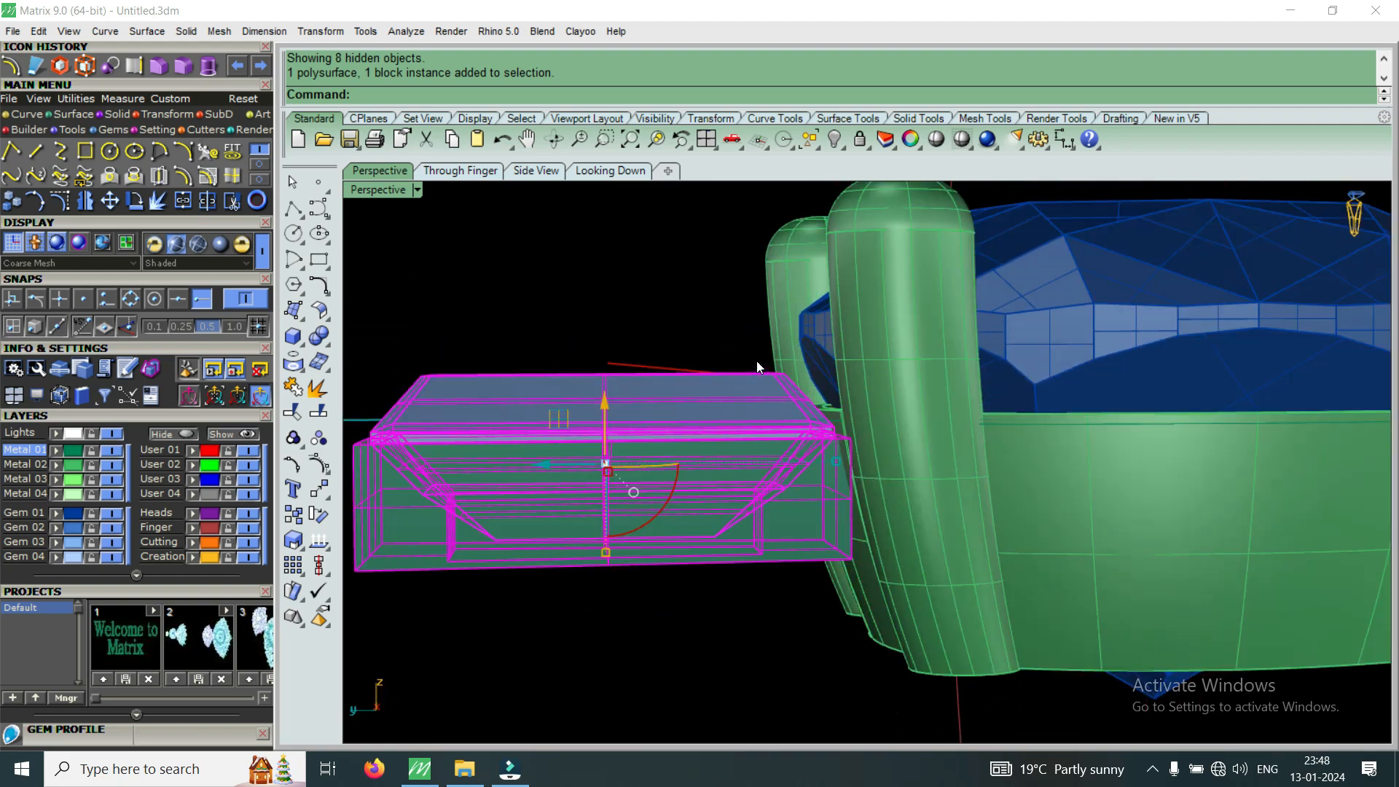
{"action": "scroll", "coordinate": [763, 341], "scroll_direction": "down", "scroll_amount": 3}
{"action": "scroll", "coordinate": [699, 438], "scroll_direction": "up", "scroll_amount": 2}
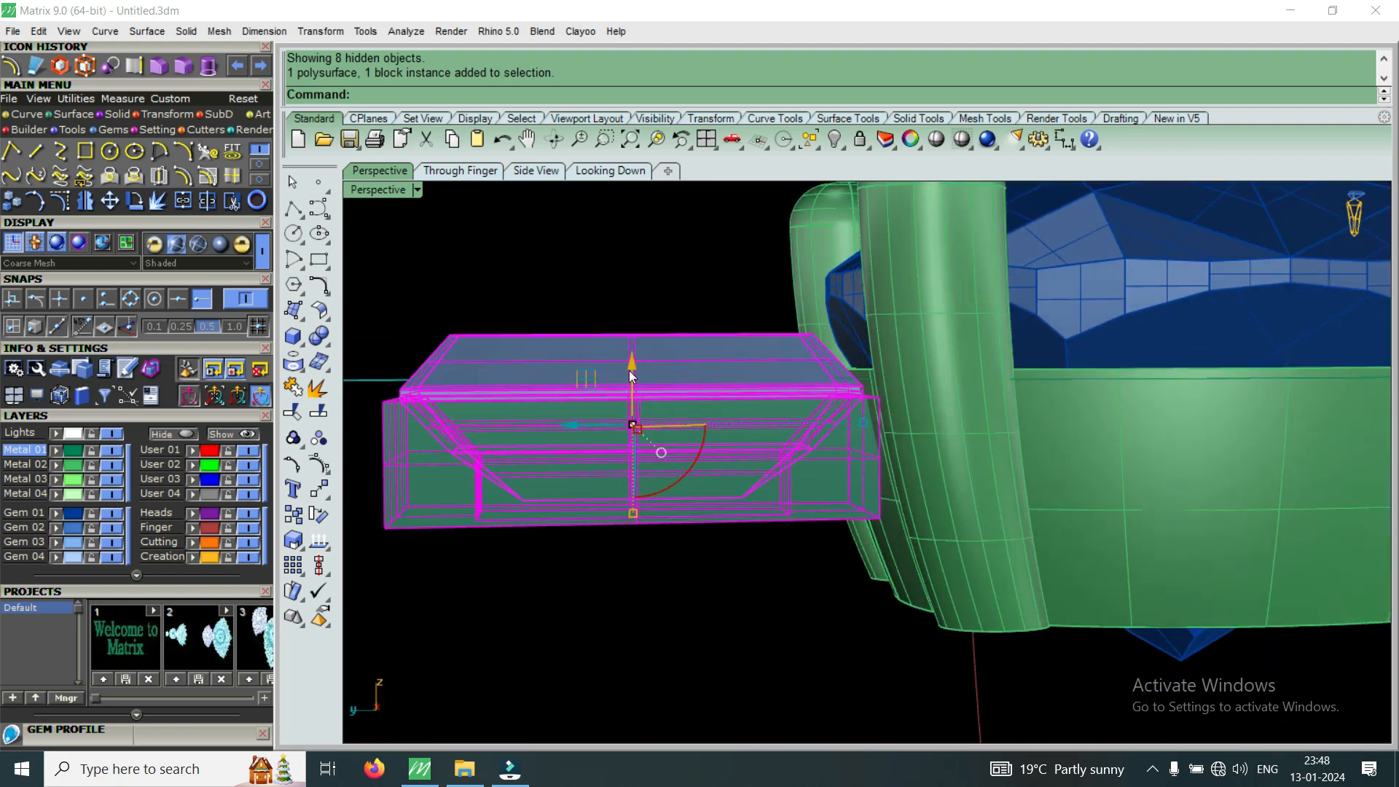
{"action": "left_click_drag", "start_coordinate": [632, 363], "coordinate": [636, 387]}
Rotate the baguette and setting in the Side View about the stone's girdle end nearest the bezel, tilting the outer end downward.
{"action": "double_click", "coordinate": [387, 189]}
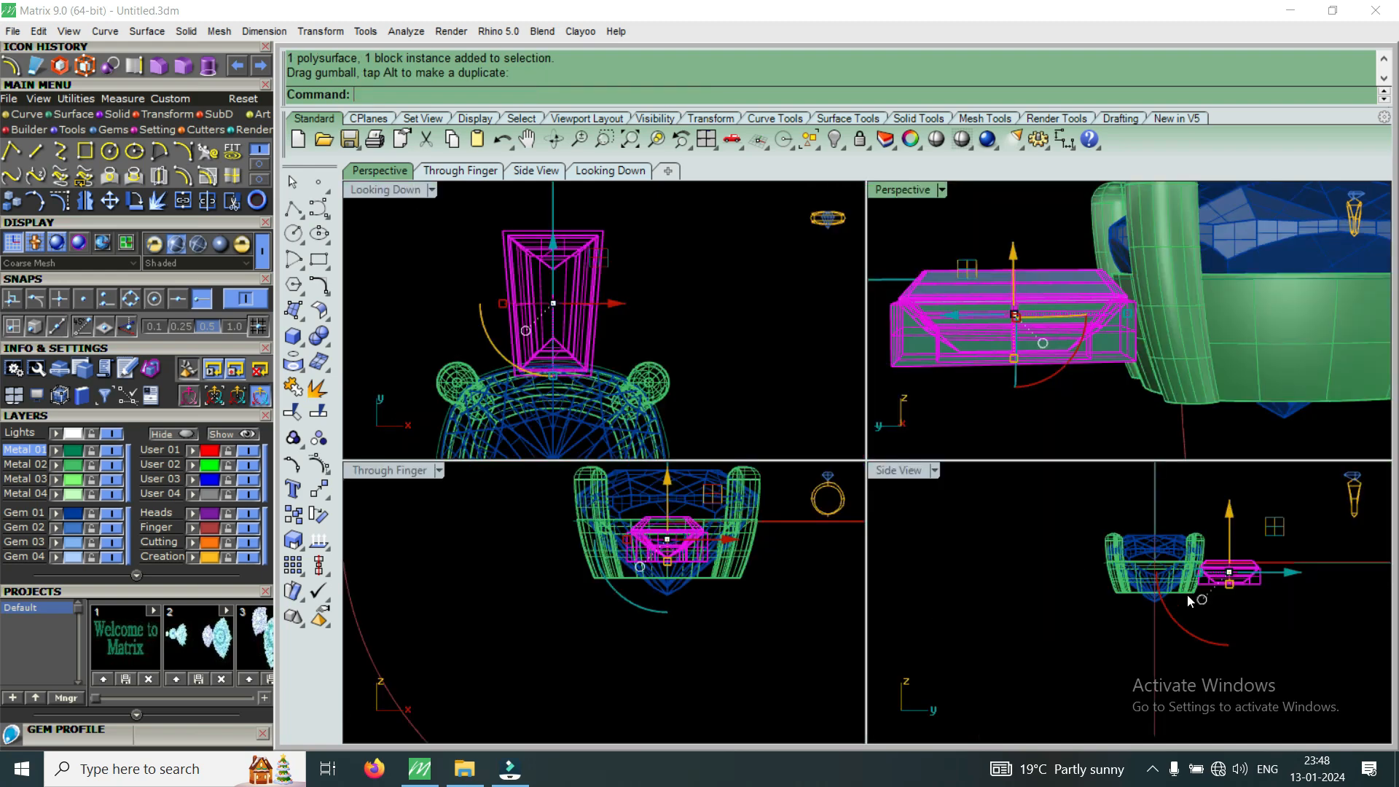
{"action": "scroll", "coordinate": [1248, 576], "scroll_direction": "up", "scroll_amount": 5}
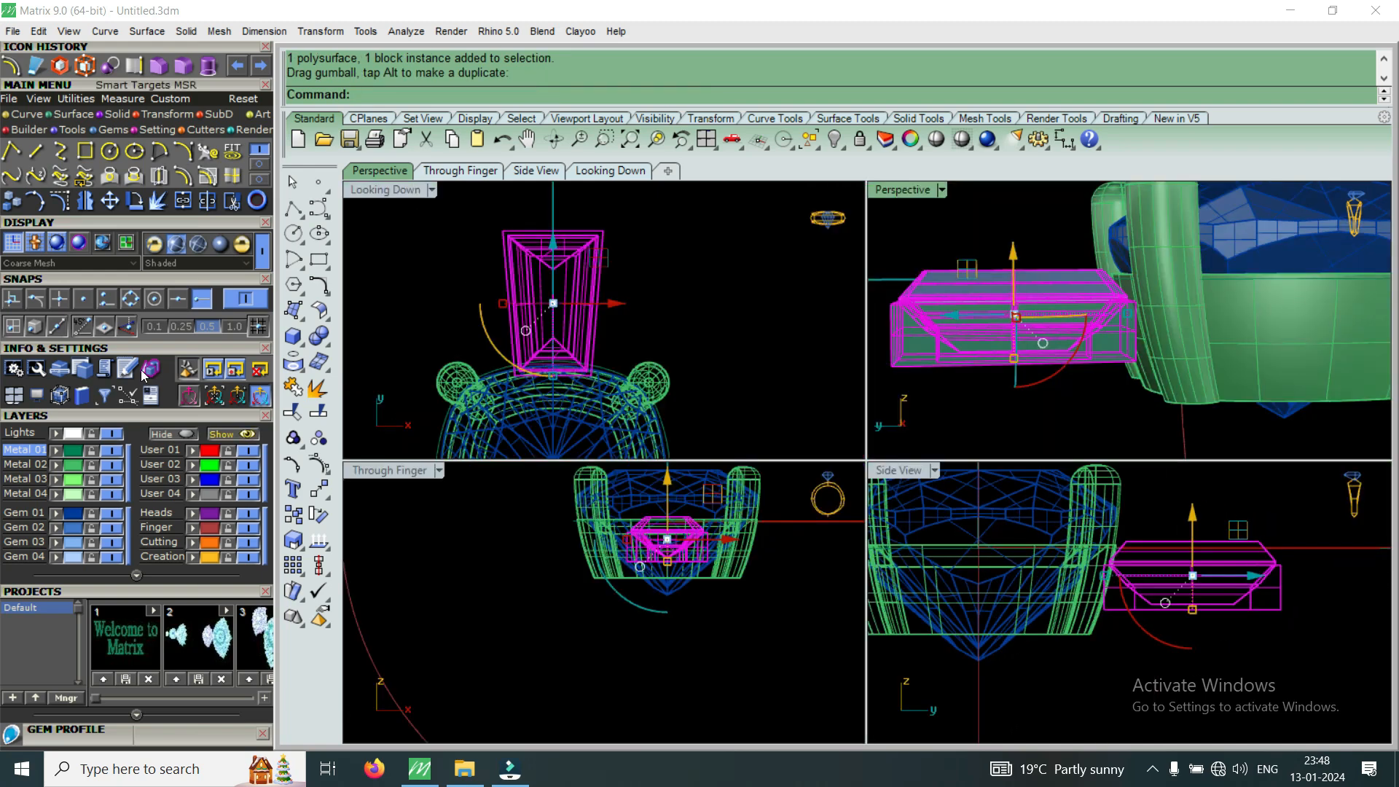
{"action": "left_click", "coordinate": [136, 204]}
{"action": "left_click", "coordinate": [1113, 566]}
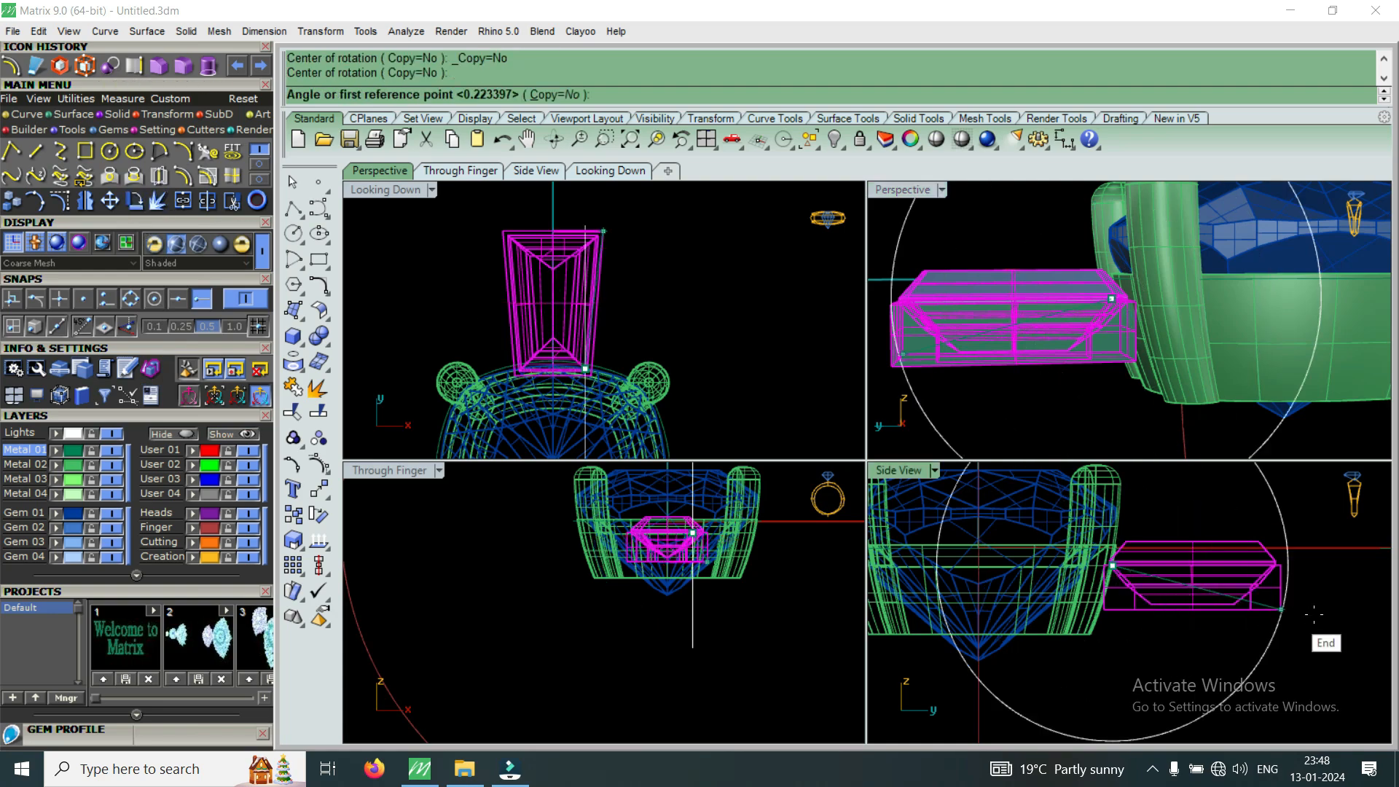
{"action": "left_click", "coordinate": [1326, 589]}
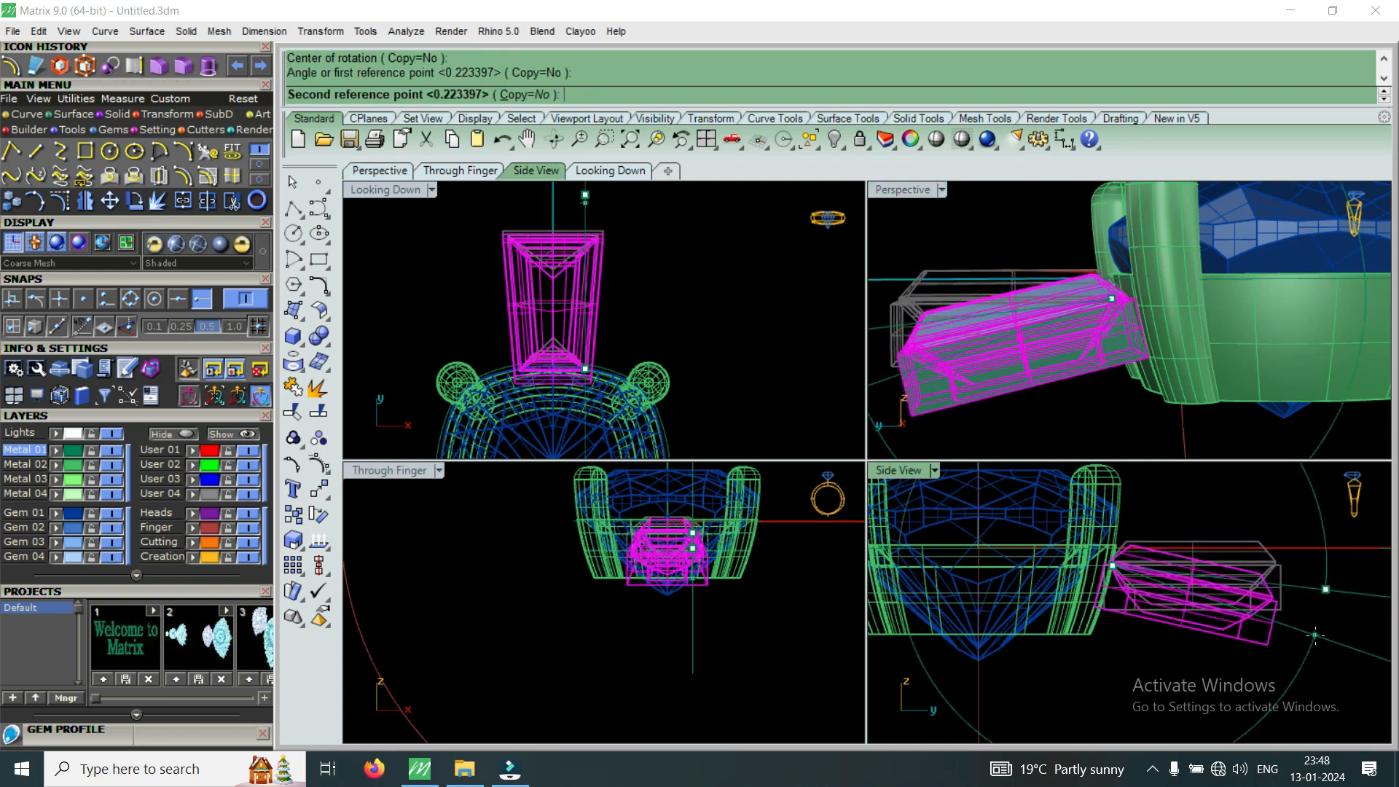
{"action": "left_click", "coordinate": [1316, 636]}
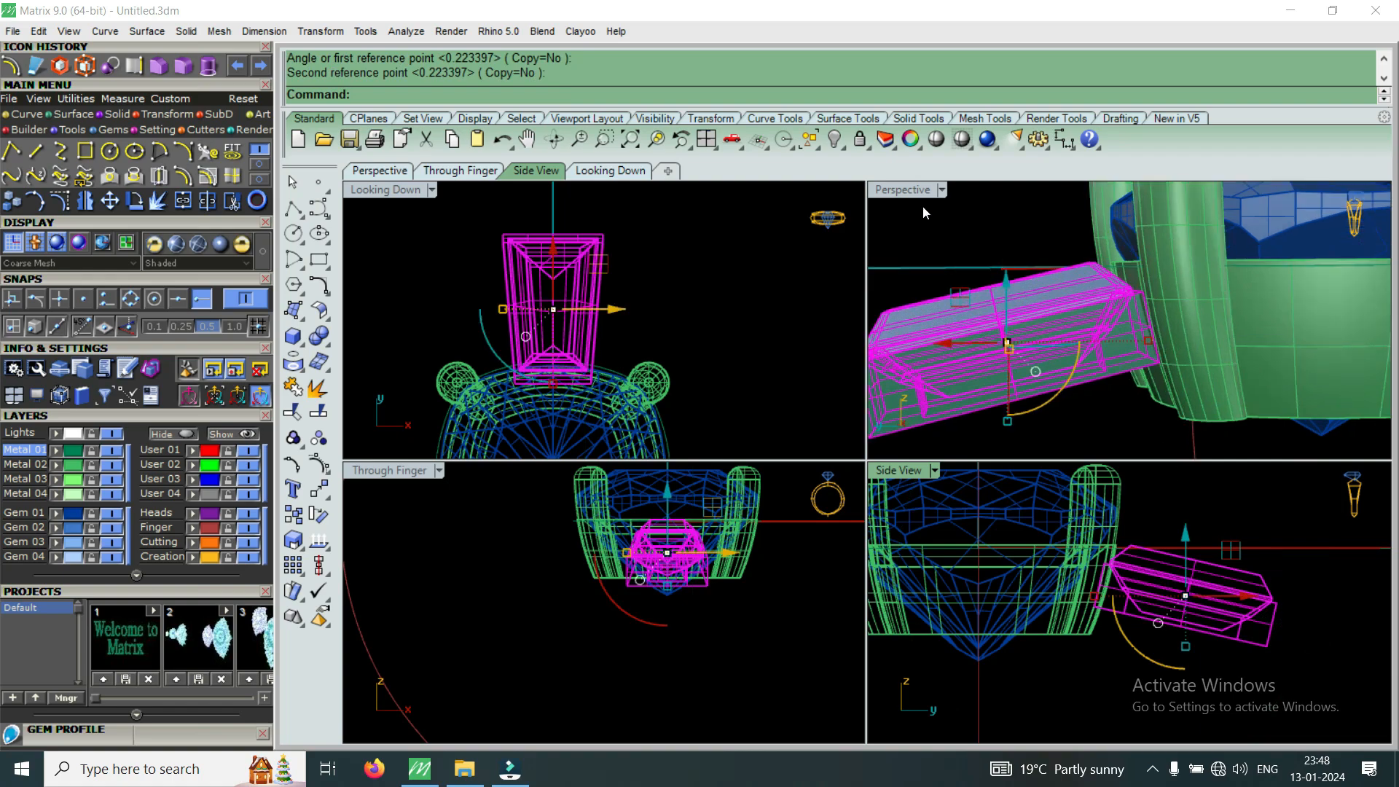
Nudge the tilted baguette and setting along the Y axis to adjust their fit against the centre bezel.
{"action": "double_click", "coordinate": [895, 191]}
{"action": "right_click_drag", "start_coordinate": [941, 316], "coordinate": [888, 605]}
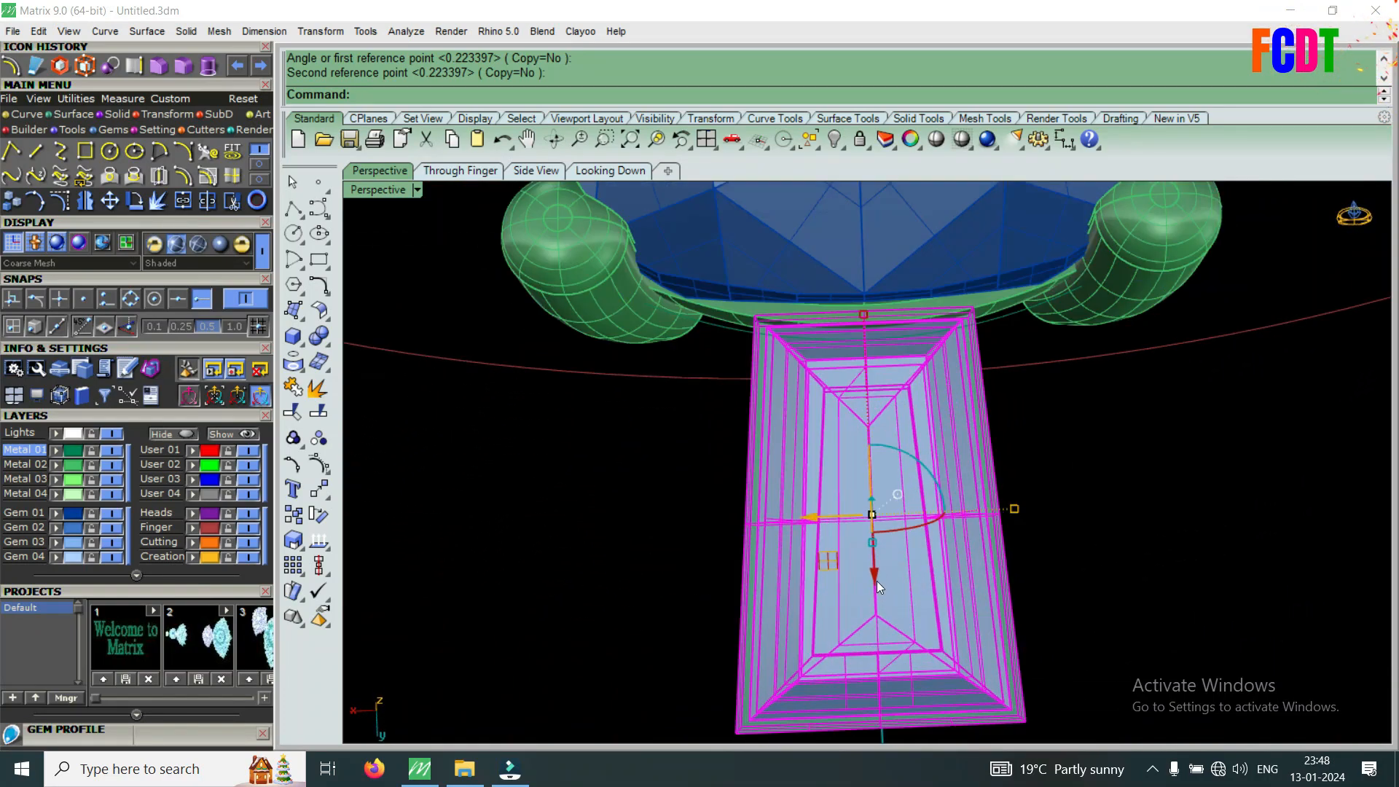
{"action": "left_click", "coordinate": [876, 578]}
{"action": "scroll", "coordinate": [930, 543], "scroll_direction": "down", "scroll_amount": 5}
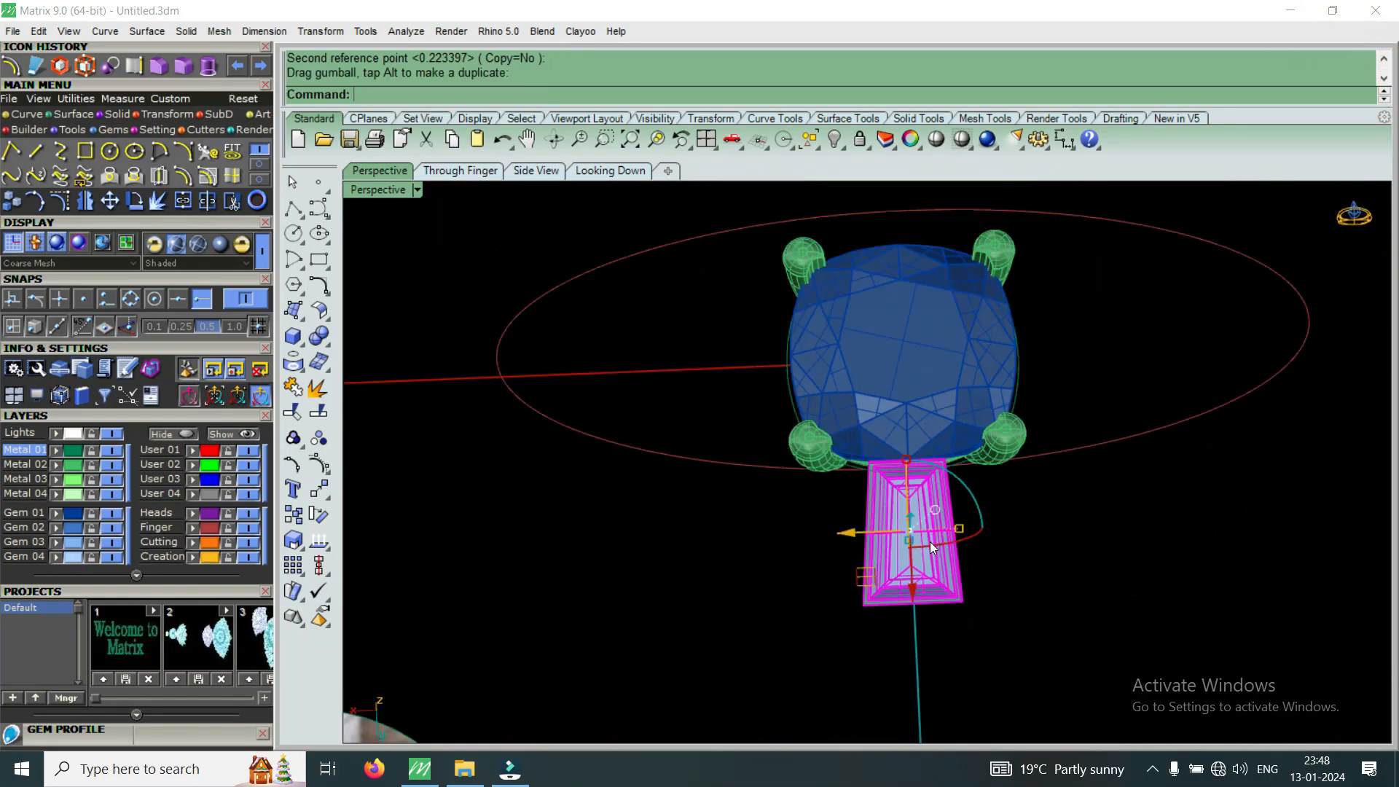
{"action": "key", "text": "Escape"}
Lower the tilted baguette and setting slightly against the side of the centre bezel.
{"action": "scroll", "coordinate": [883, 574], "scroll_direction": "up", "scroll_amount": 2}
{"action": "right_click_drag", "start_coordinate": [882, 577], "coordinate": [1102, 375]}
{"action": "scroll", "coordinate": [1030, 443], "scroll_direction": "up", "scroll_amount": 4}
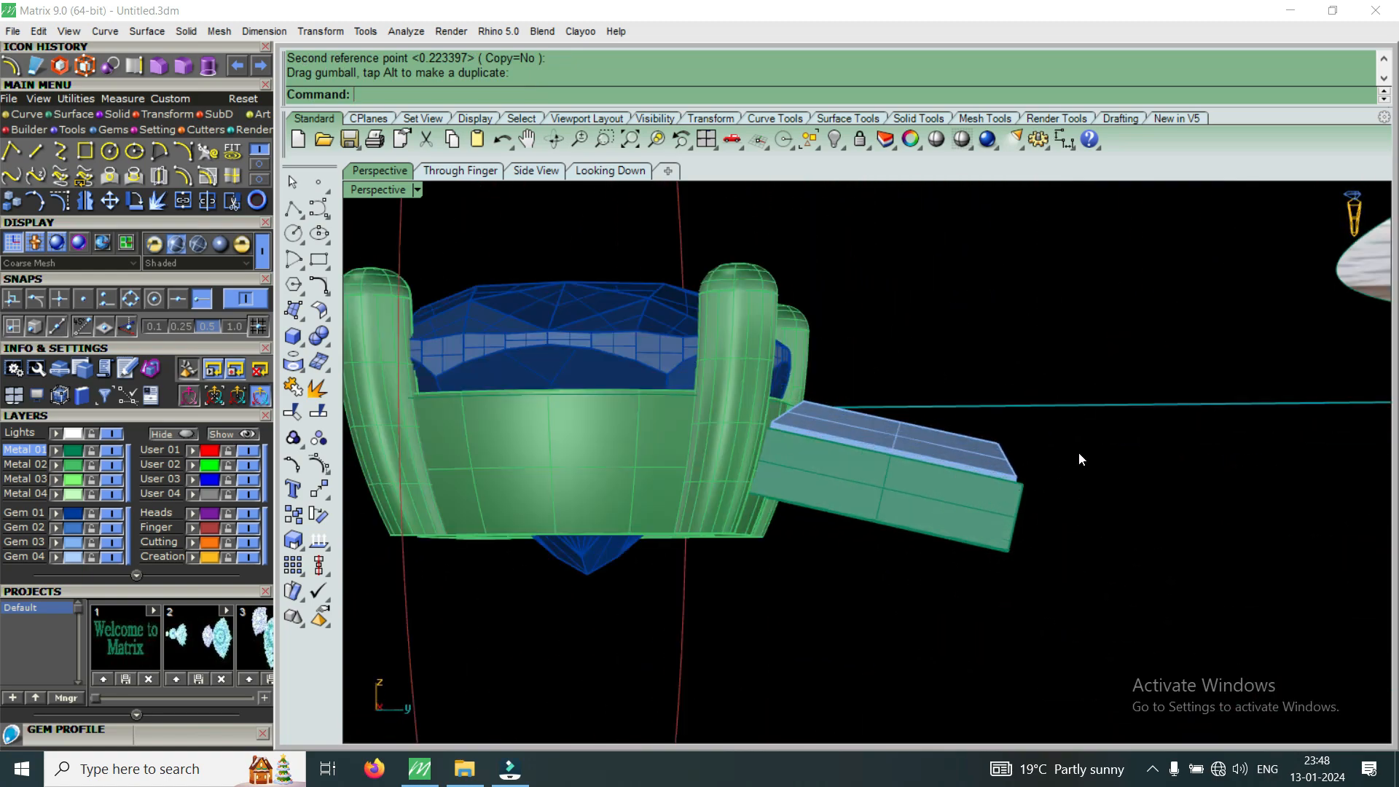
{"action": "left_click_drag", "start_coordinate": [992, 510], "coordinate": [984, 514]}
{"action": "scroll", "coordinate": [899, 493], "scroll_direction": "up", "scroll_amount": 4}
{"action": "left_click_drag", "start_coordinate": [883, 409], "coordinate": [864, 438]}
{"action": "key", "text": "Escape"}
Examine from several angles how the inner end of the baguette and its setting meets the centre bezel.
{"action": "scroll", "coordinate": [894, 429], "scroll_direction": "down", "scroll_amount": 4}
{"action": "right_click_drag", "start_coordinate": [895, 430], "coordinate": [808, 536]}
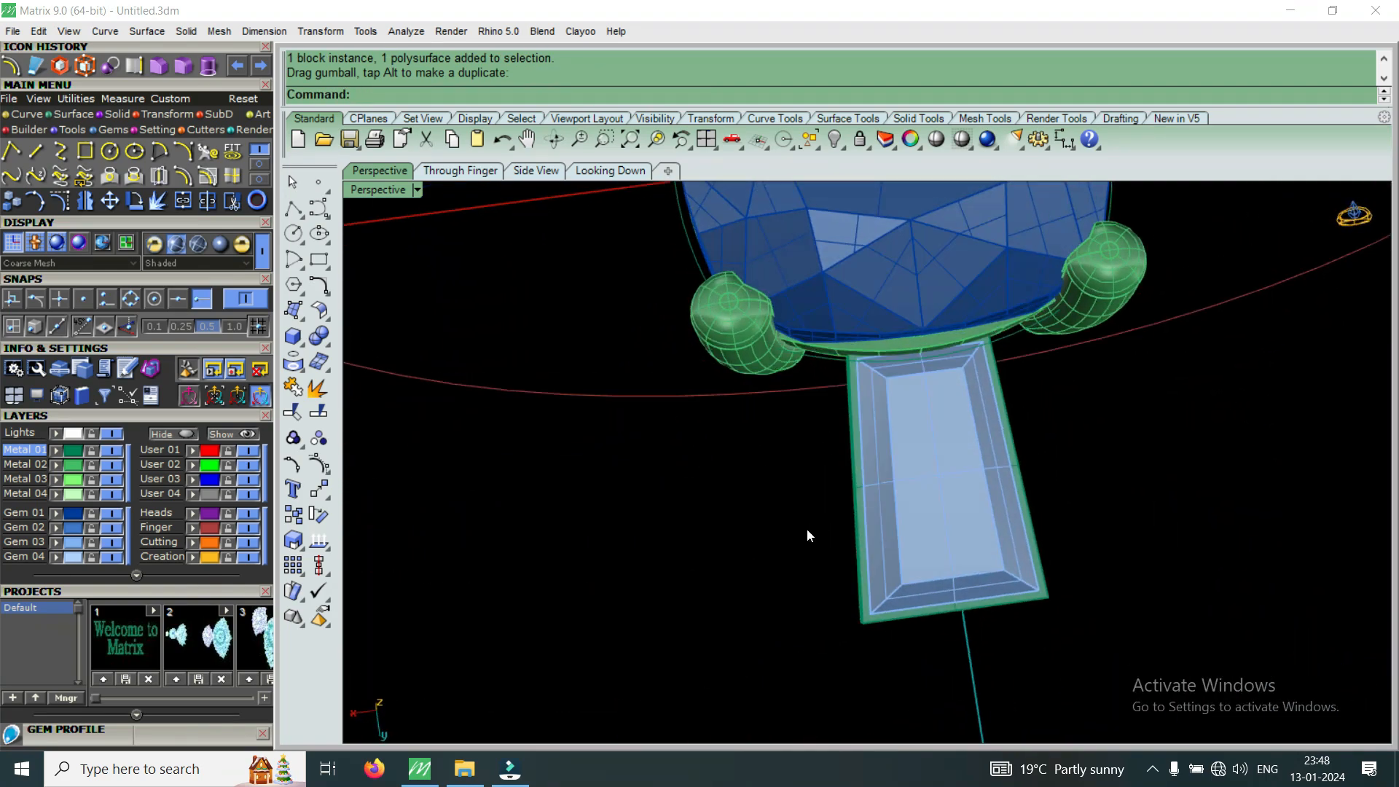
{"action": "left_click_drag", "start_coordinate": [1118, 476], "coordinate": [951, 484]}
{"action": "scroll", "coordinate": [948, 478], "scroll_direction": "up", "scroll_amount": 6}
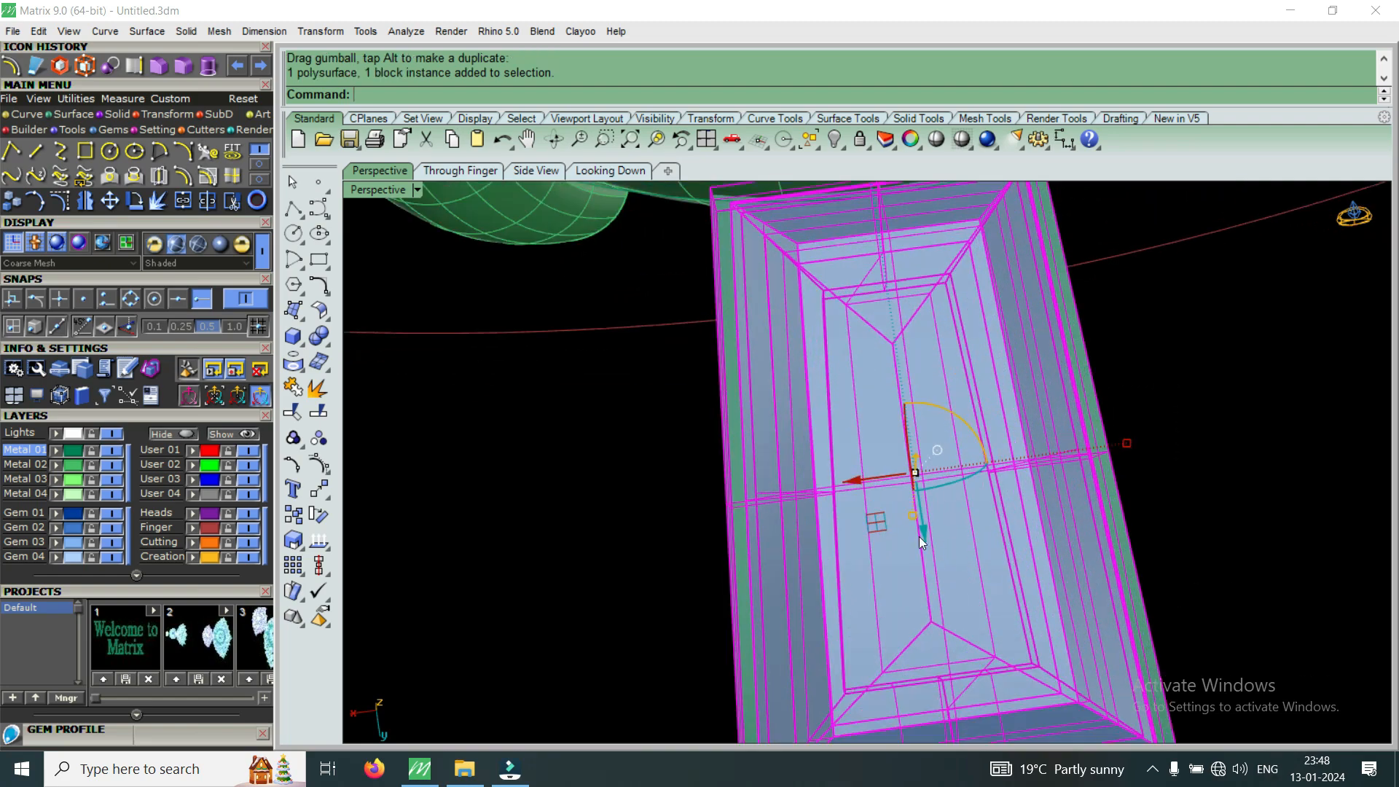
{"action": "key", "text": "Escape"}
{"action": "scroll", "coordinate": [927, 527], "scroll_direction": "down", "scroll_amount": 5}
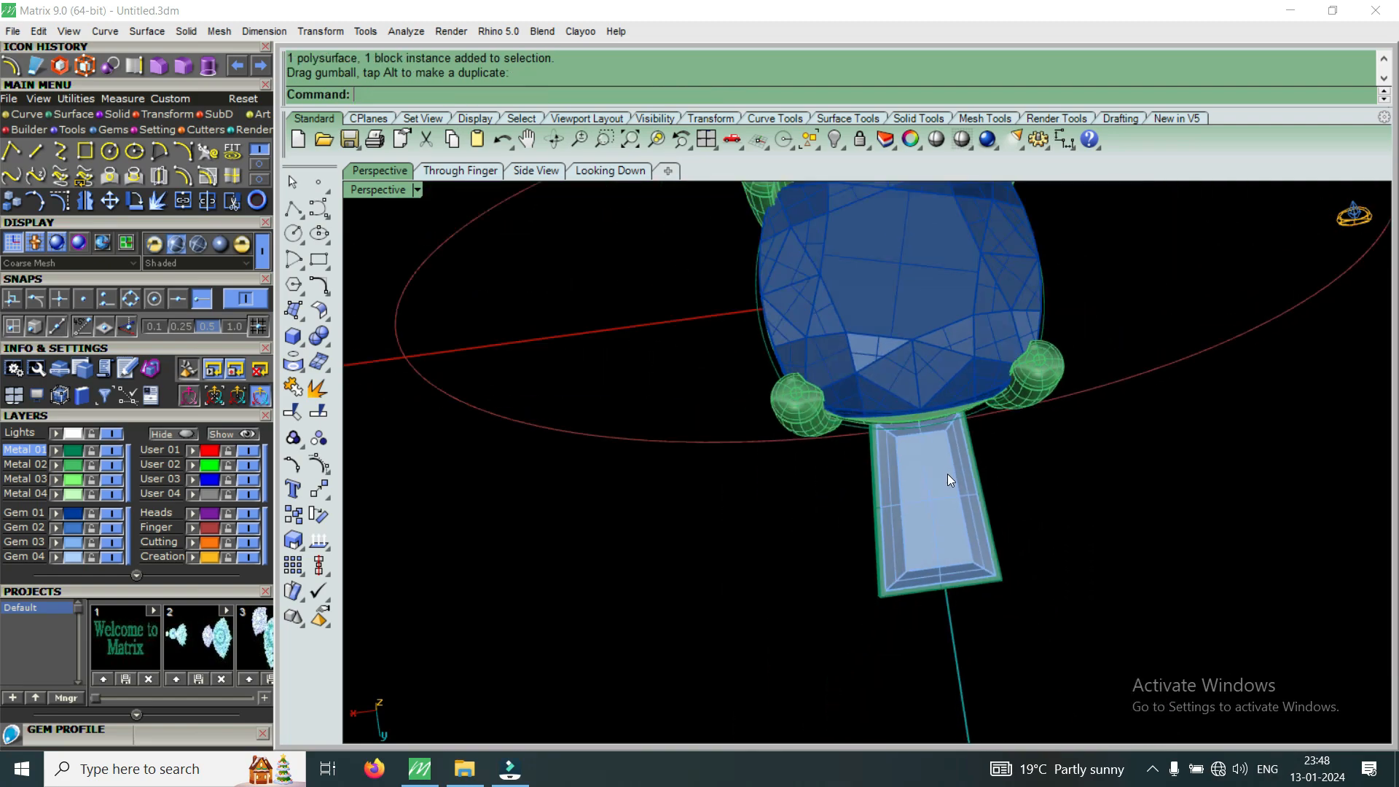
{"action": "scroll", "coordinate": [948, 482], "scroll_direction": "up", "scroll_amount": 10}
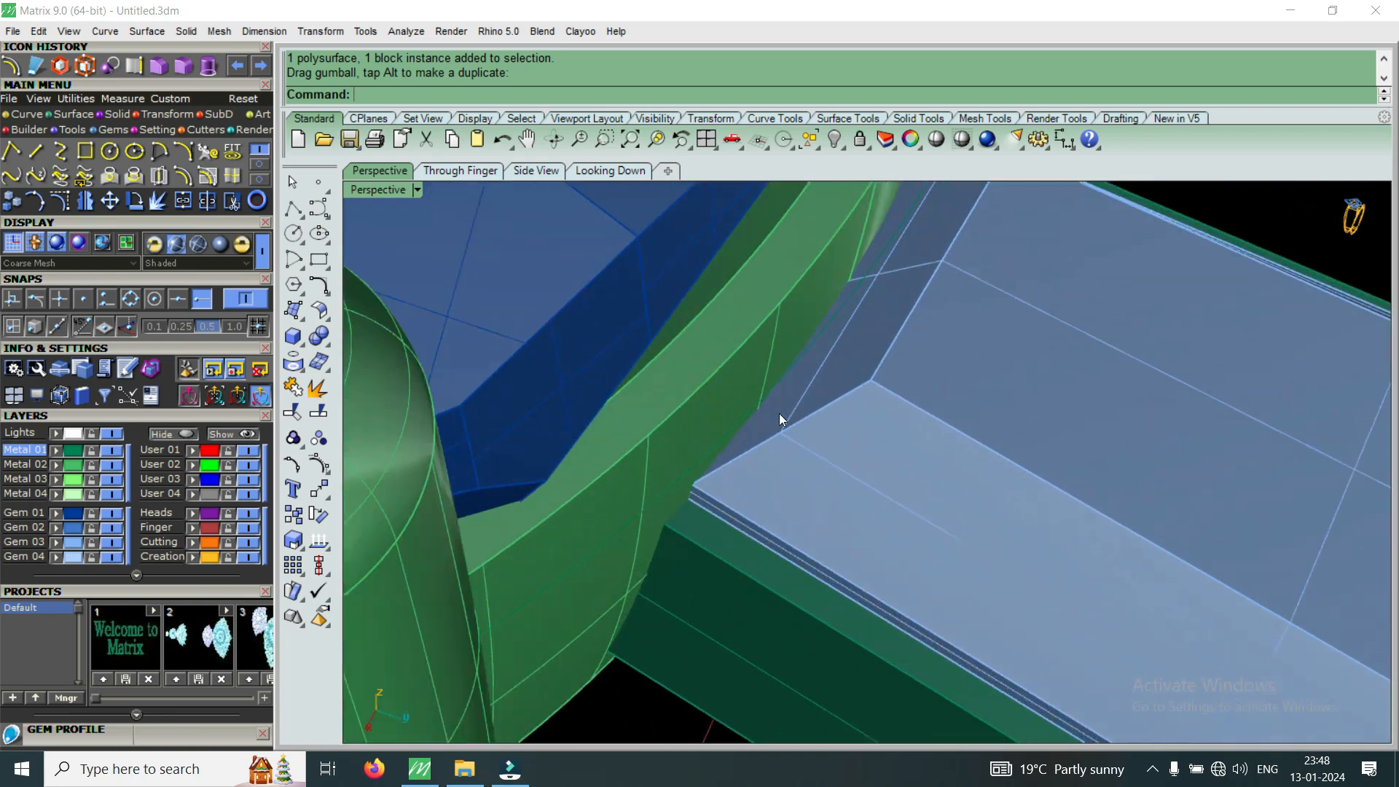
{"action": "left_click", "coordinate": [753, 475]}
{"action": "scroll", "coordinate": [754, 477], "scroll_direction": "down", "scroll_amount": 5}
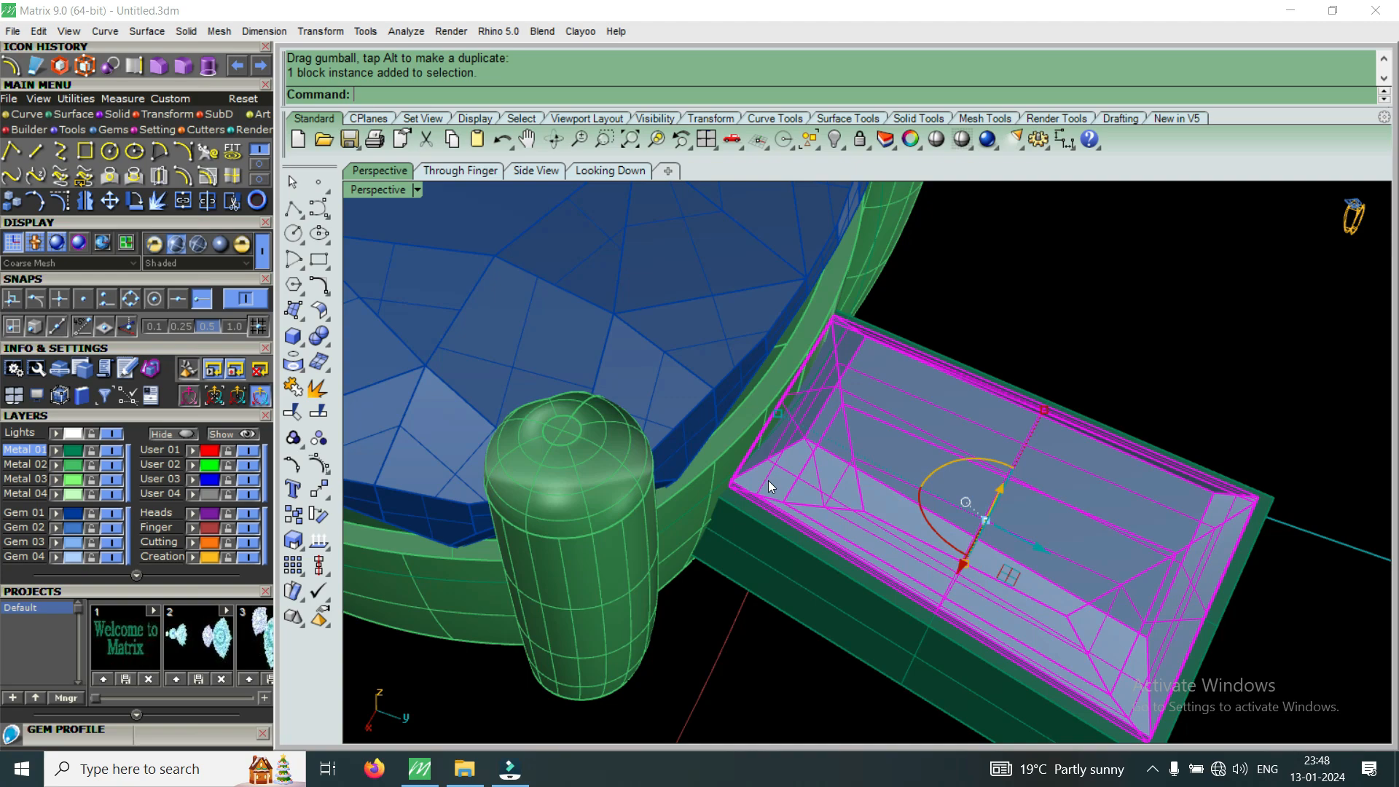
{"action": "scroll", "coordinate": [754, 466], "scroll_direction": "up", "scroll_amount": 2}
{"action": "scroll", "coordinate": [765, 452], "scroll_direction": "up", "scroll_amount": 1}
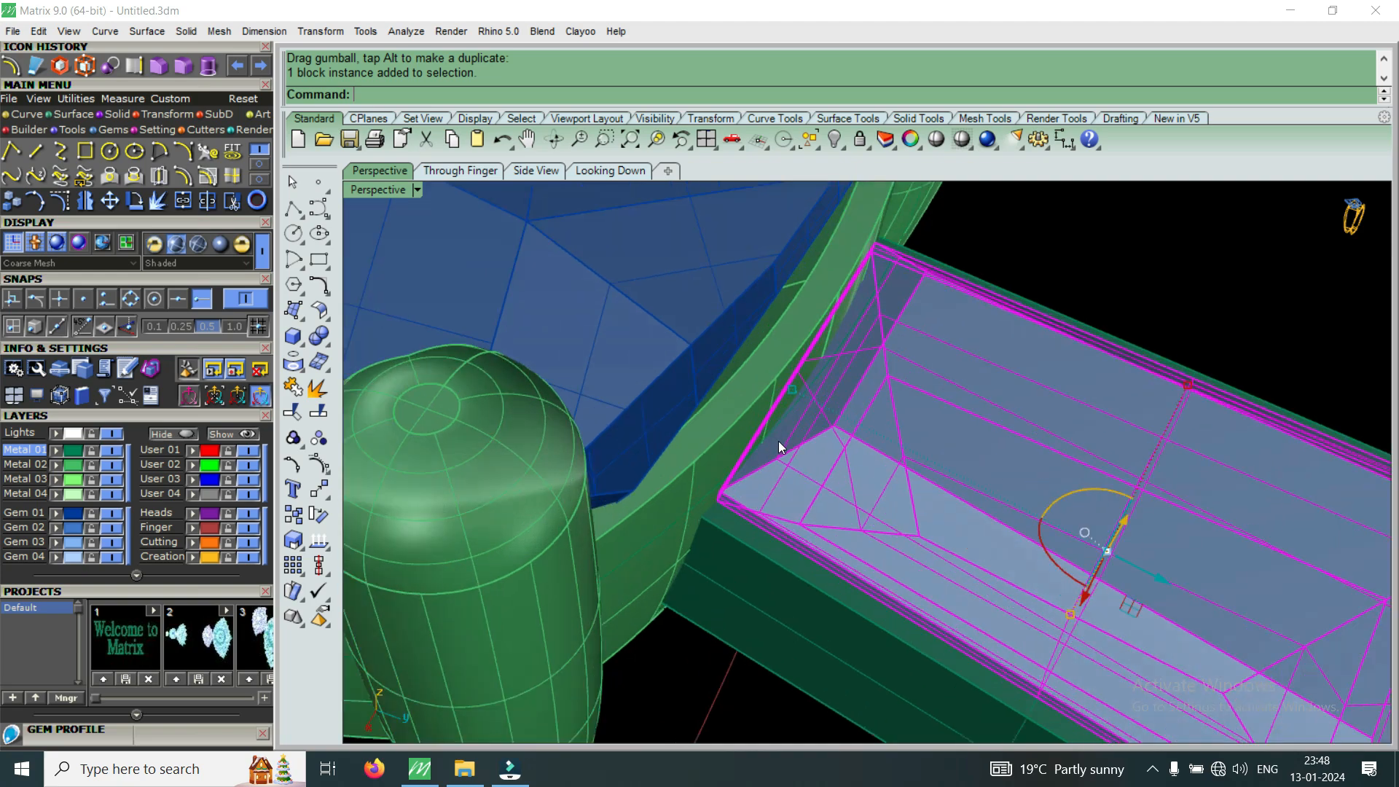
{"action": "scroll", "coordinate": [853, 444], "scroll_direction": "down", "scroll_amount": 4}
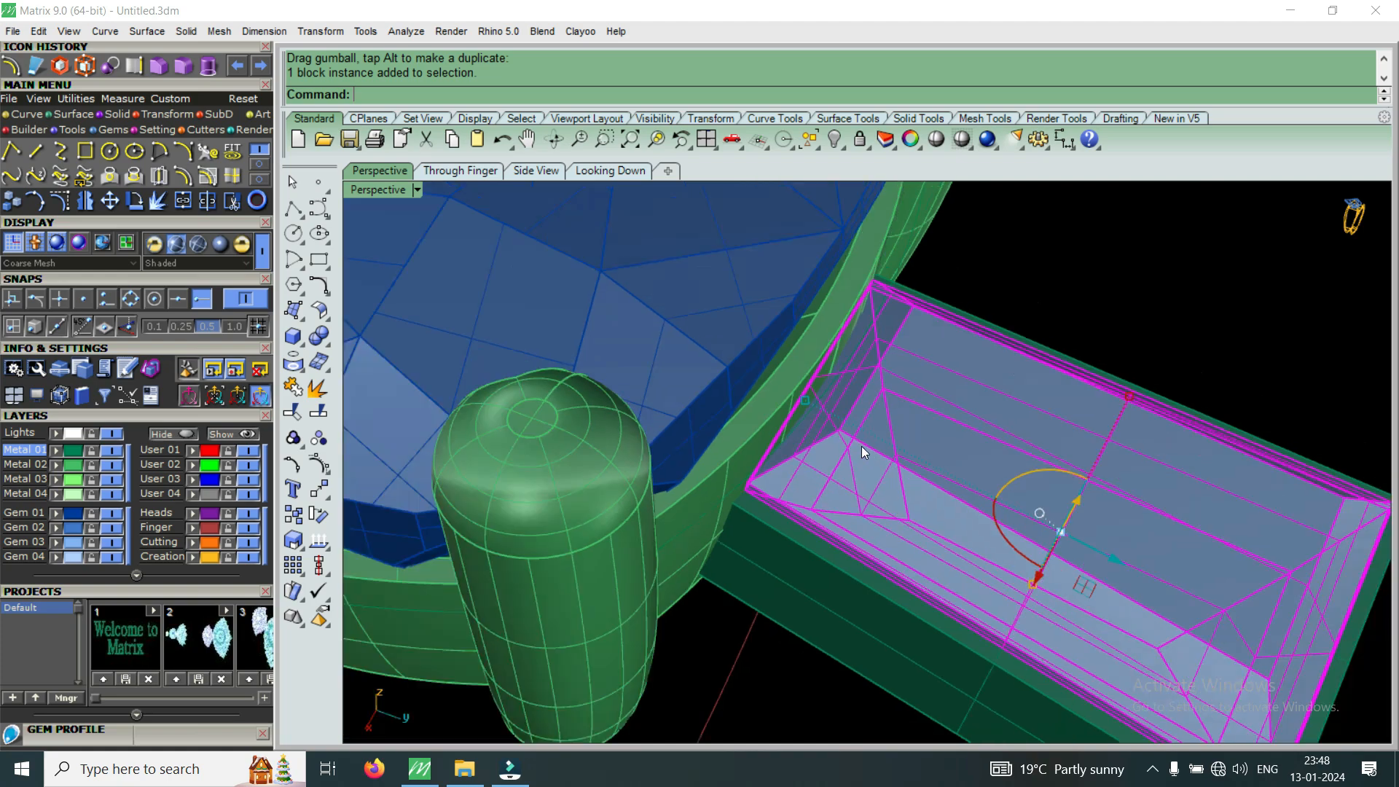
{"action": "right_click_drag", "start_coordinate": [1029, 479], "coordinate": [853, 413]}
{"action": "scroll", "coordinate": [854, 415], "scroll_direction": "up", "scroll_amount": 1}
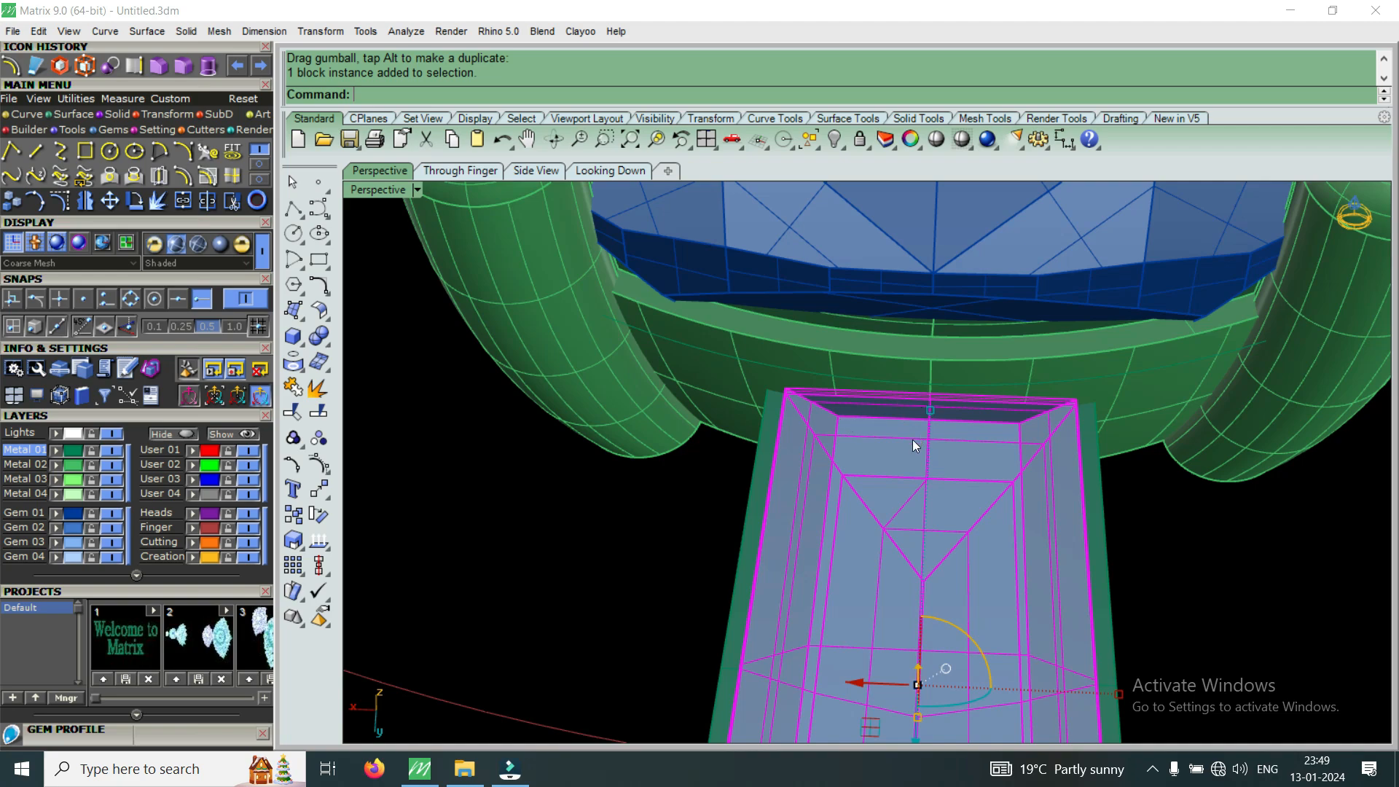
{"action": "scroll", "coordinate": [859, 401], "scroll_direction": "down", "scroll_amount": 6}
{"action": "scroll", "coordinate": [857, 405], "scroll_direction": "up", "scroll_amount": 4}
{"action": "right_click_drag", "start_coordinate": [862, 439], "coordinate": [952, 493]}
{"action": "scroll", "coordinate": [1000, 413], "scroll_direction": "up", "scroll_amount": 5}
{"action": "scroll", "coordinate": [929, 401], "scroll_direction": "down", "scroll_amount": 4}
{"action": "scroll", "coordinate": [972, 439], "scroll_direction": "up", "scroll_amount": 5}
{"action": "scroll", "coordinate": [983, 468], "scroll_direction": "down", "scroll_amount": 4}
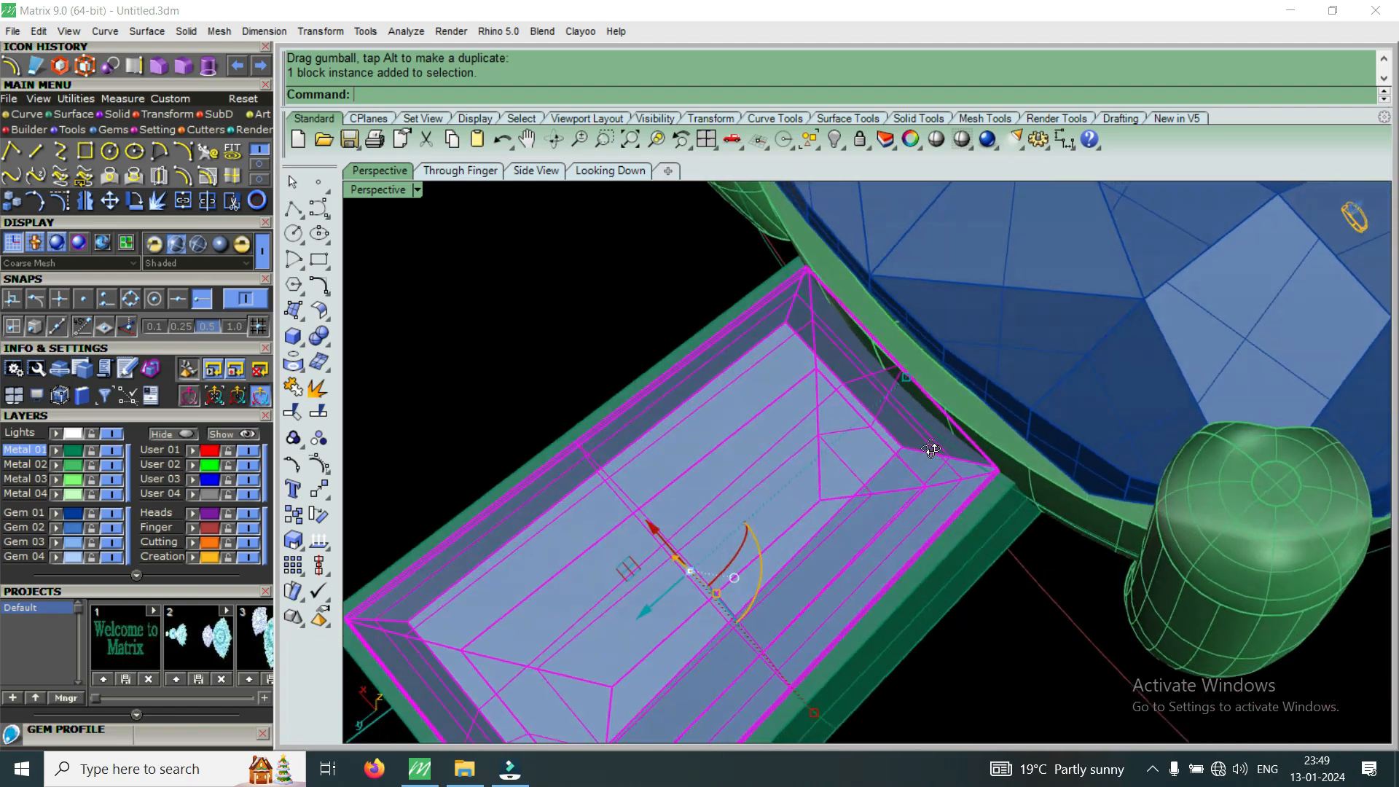
{"action": "right_click_drag", "start_coordinate": [982, 471], "coordinate": [941, 435]}
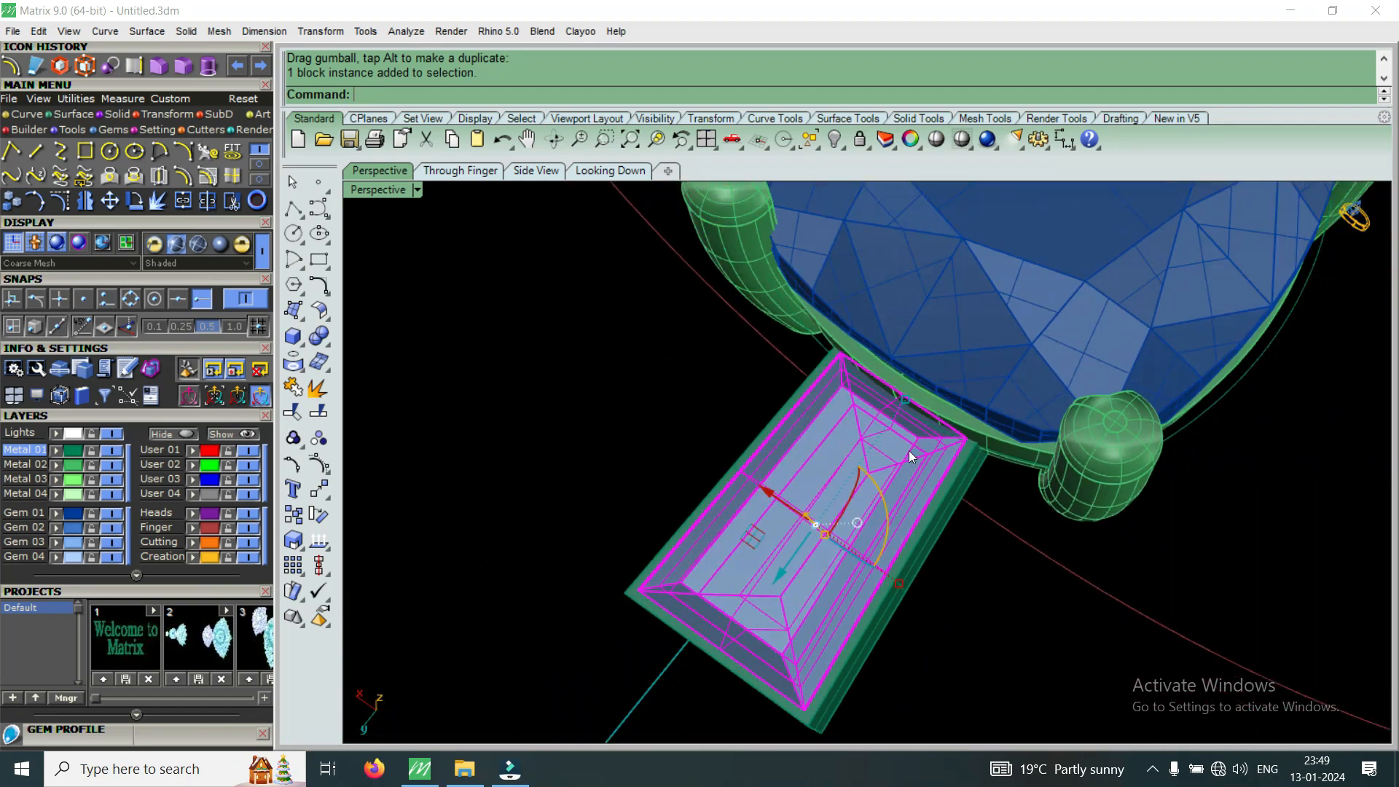
Select the baguette together with its setting and slide them along the Y axis toward the centre bezel.
{"action": "scroll", "coordinate": [908, 453], "scroll_direction": "down", "scroll_amount": 3}
{"action": "right_click_drag", "start_coordinate": [908, 453], "coordinate": [898, 469]}
{"action": "scroll", "coordinate": [897, 464], "scroll_direction": "up", "scroll_amount": 4}
{"action": "left_click_drag", "start_coordinate": [974, 584], "coordinate": [877, 633]}
{"action": "right_click_drag", "start_coordinate": [876, 633], "coordinate": [906, 407]}
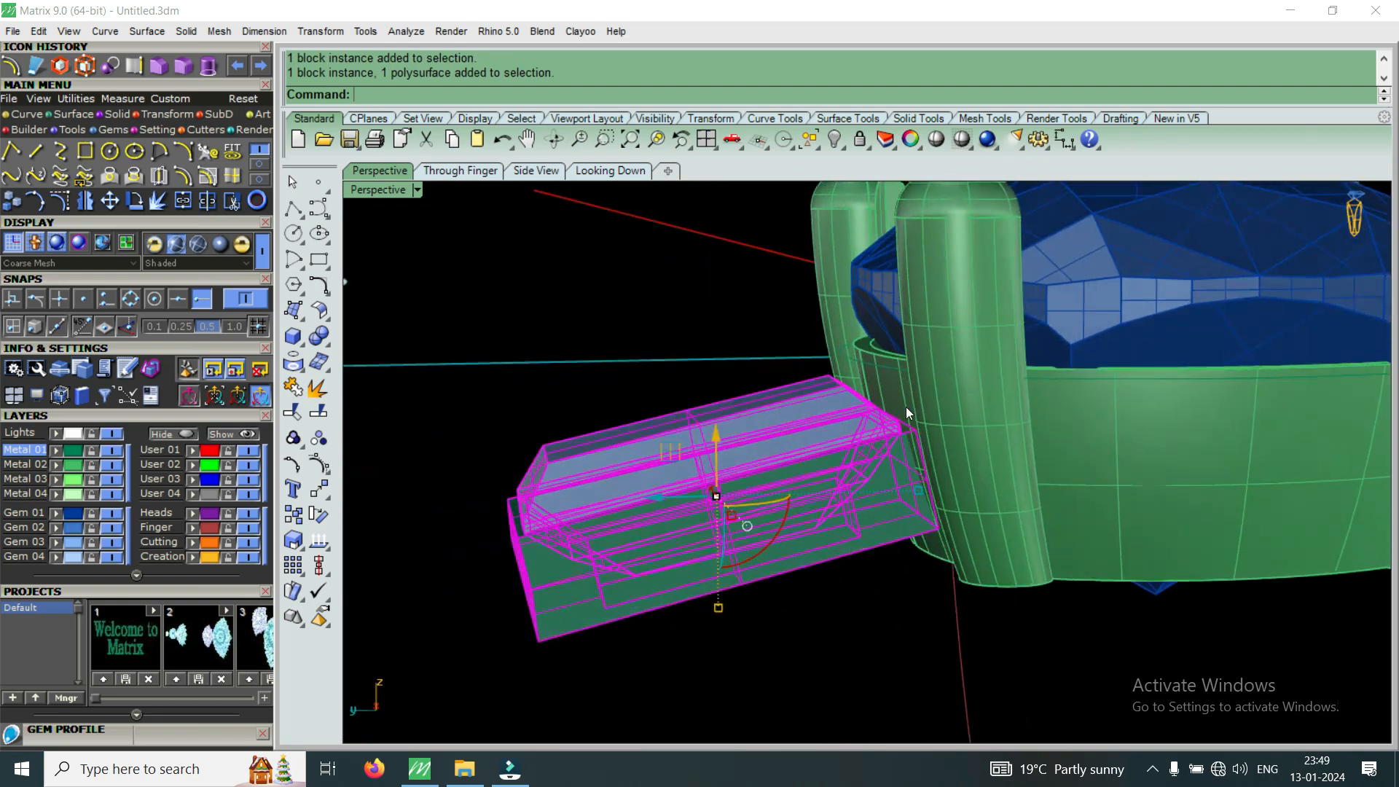
{"action": "scroll", "coordinate": [906, 407], "scroll_direction": "up", "scroll_amount": 2}
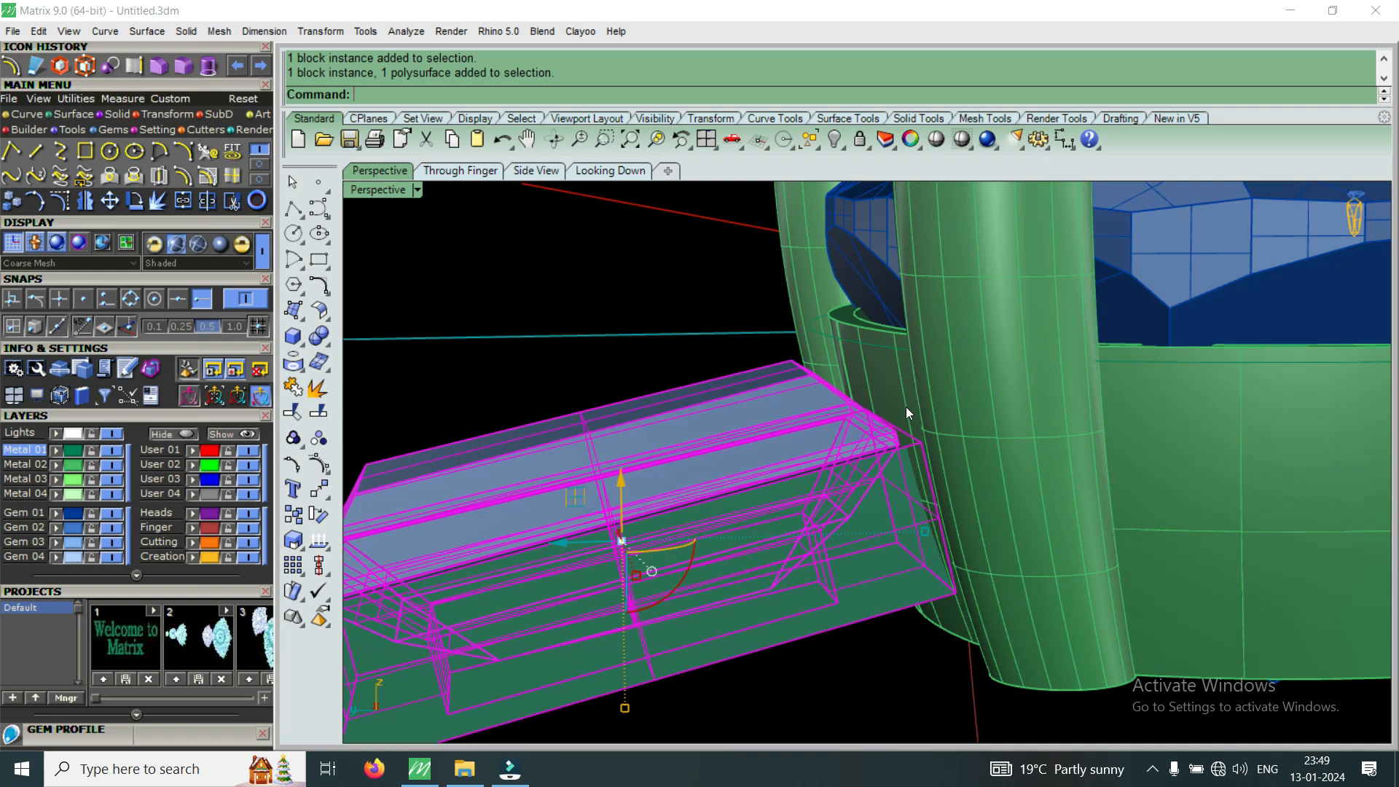
{"action": "scroll", "coordinate": [912, 417], "scroll_direction": "down", "scroll_amount": 5}
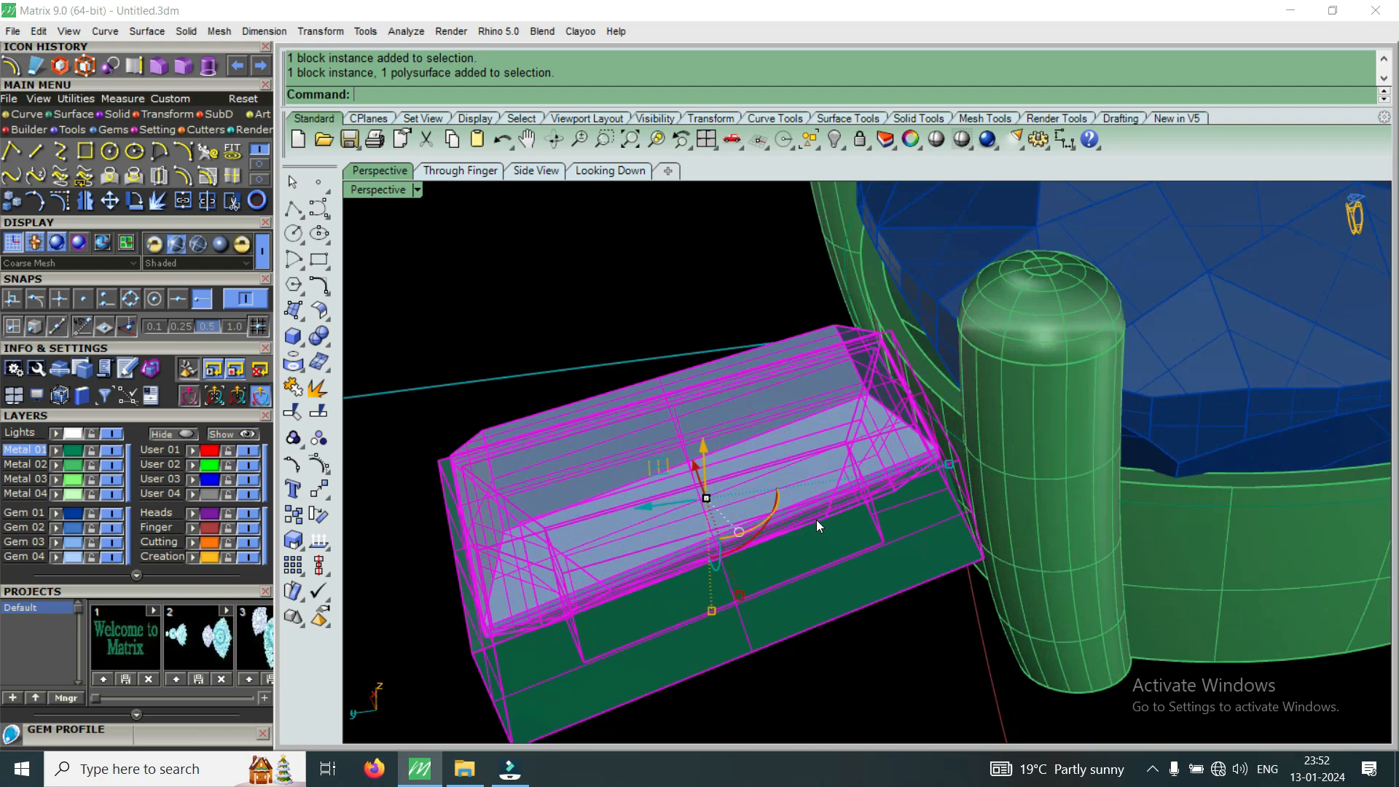
{"action": "right_click_drag", "start_coordinate": [817, 519], "coordinate": [1194, 543]}
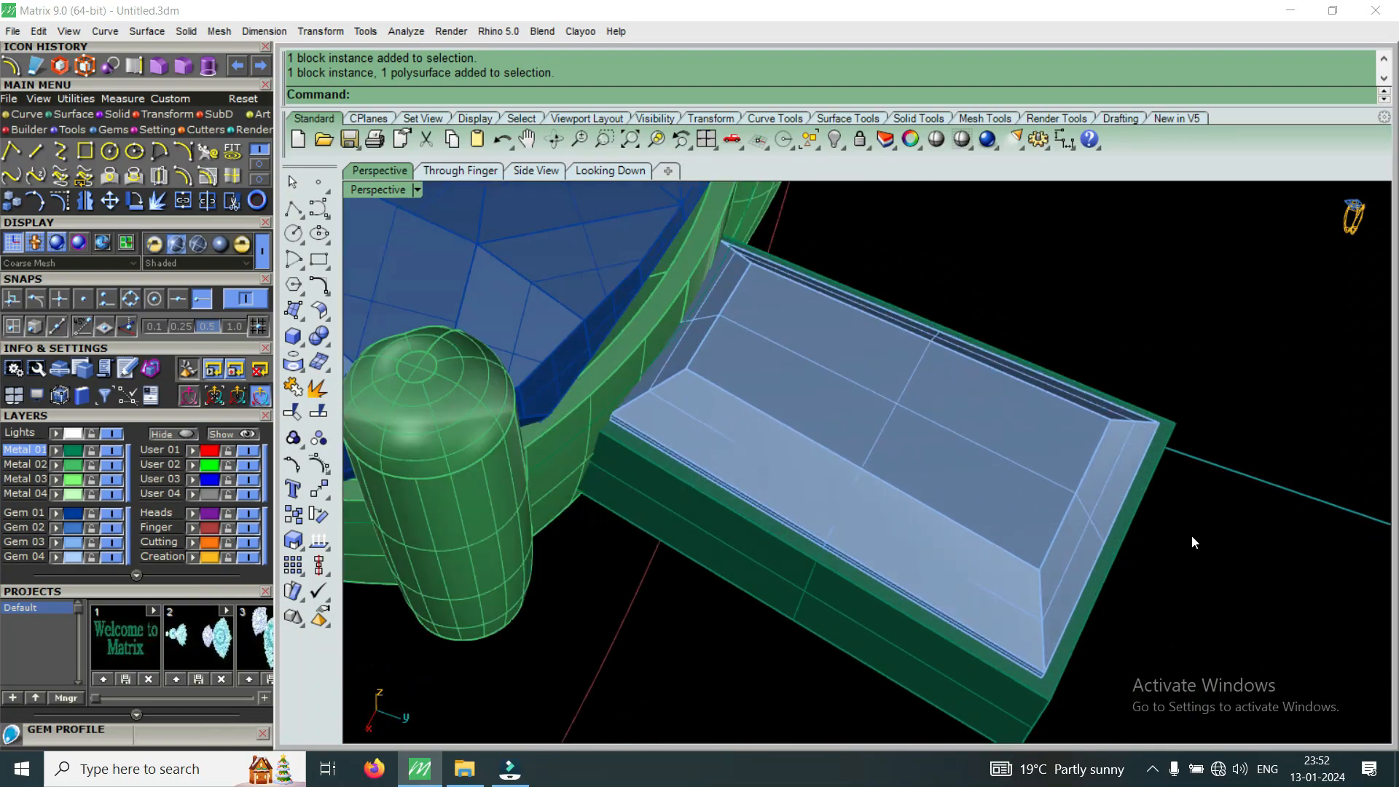
{"action": "left_click", "coordinate": [1057, 605]}
{"action": "right_click_drag", "start_coordinate": [1057, 606], "coordinate": [714, 566]}
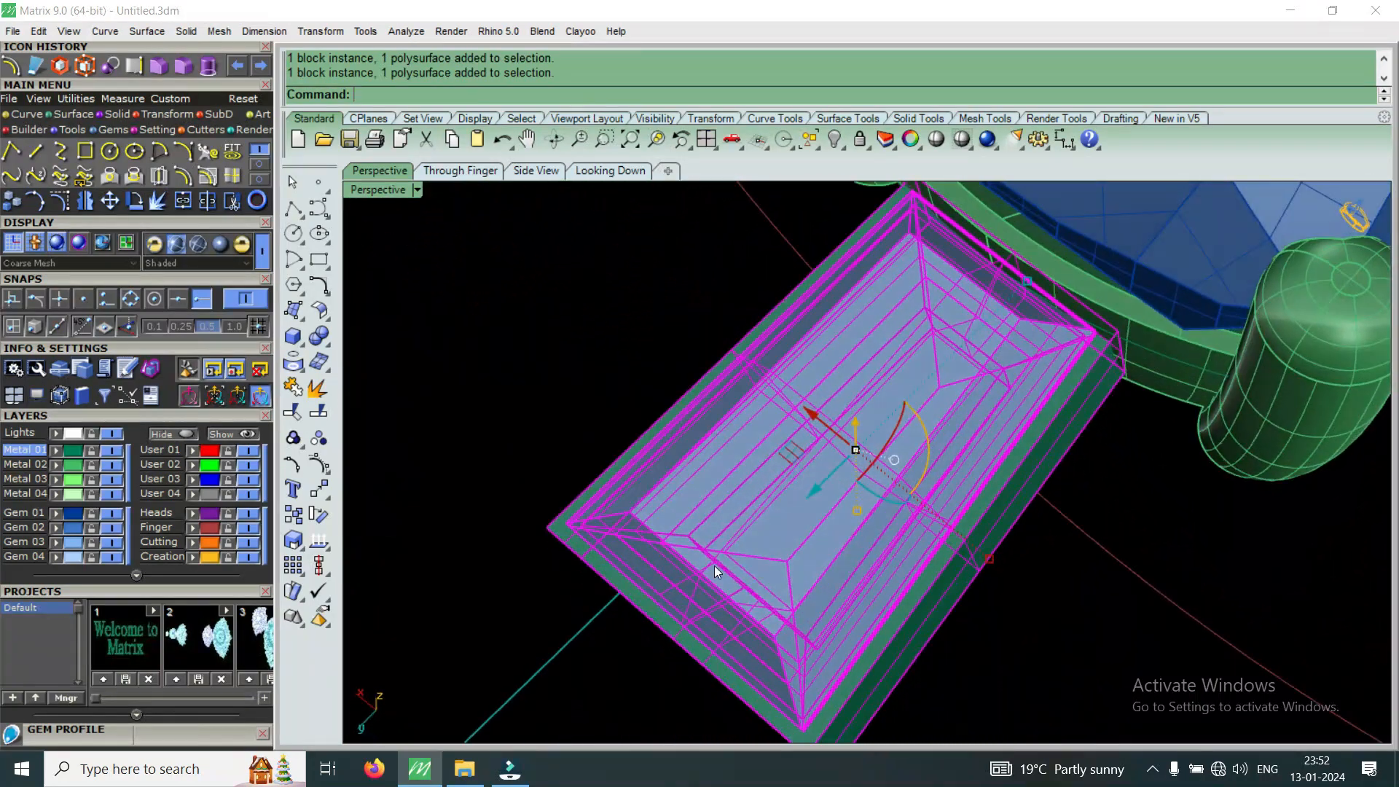
{"action": "left_click_drag", "start_coordinate": [816, 493], "coordinate": [852, 489]}
{"action": "right_click_drag", "start_coordinate": [851, 488], "coordinate": [1164, 600]}
{"action": "key", "text": "Escape"}
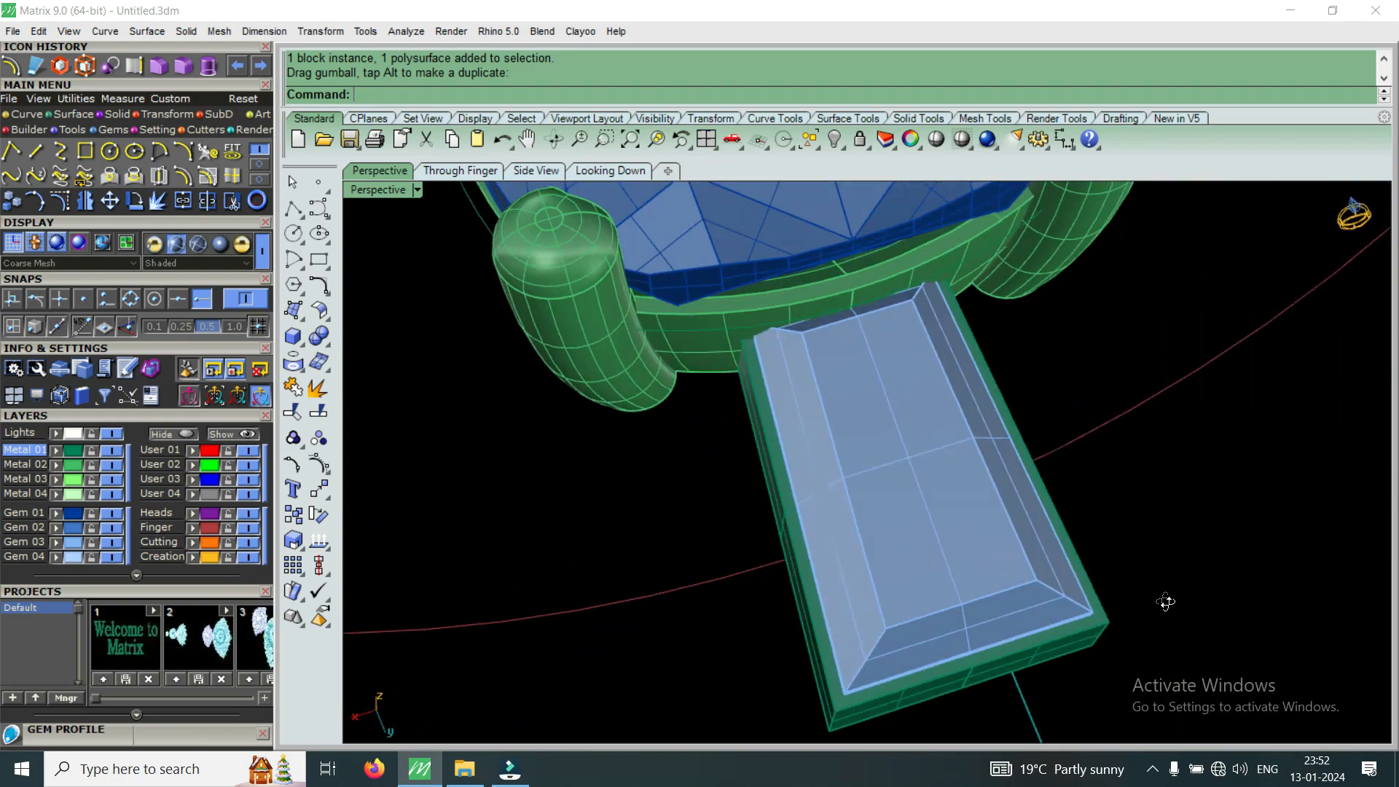
Nudge the baguette and setting once more against the bezel and lower them slightly along the Z axis.
{"action": "left_click", "coordinate": [1026, 631]}
{"action": "right_click_drag", "start_coordinate": [1027, 636], "coordinate": [888, 436]}
{"action": "left_click_drag", "start_coordinate": [860, 435], "coordinate": [843, 440]}
{"action": "right_click_drag", "start_coordinate": [982, 440], "coordinate": [916, 324]}
{"action": "right_click_drag", "start_coordinate": [1008, 385], "coordinate": [839, 494]}
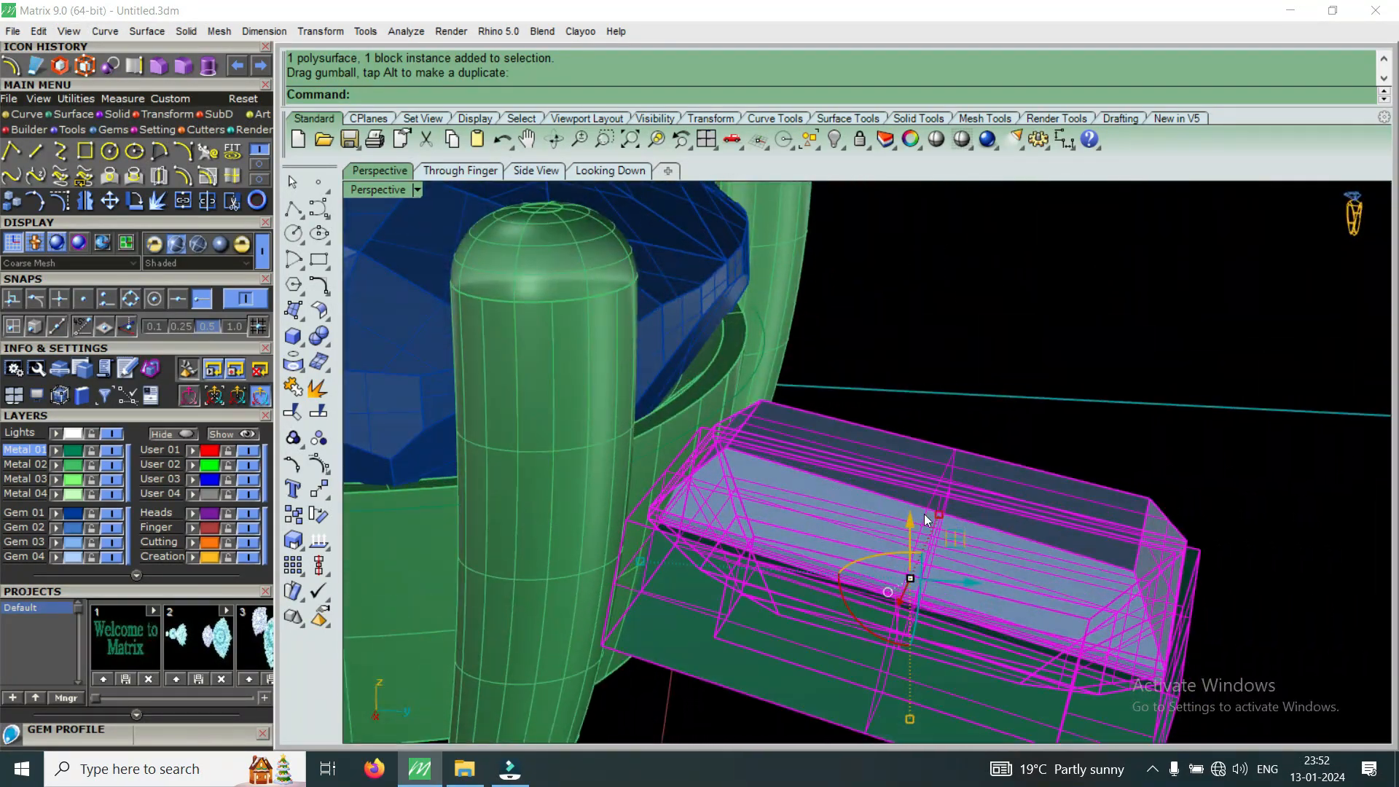
{"action": "left_click_drag", "start_coordinate": [909, 519], "coordinate": [909, 528]}
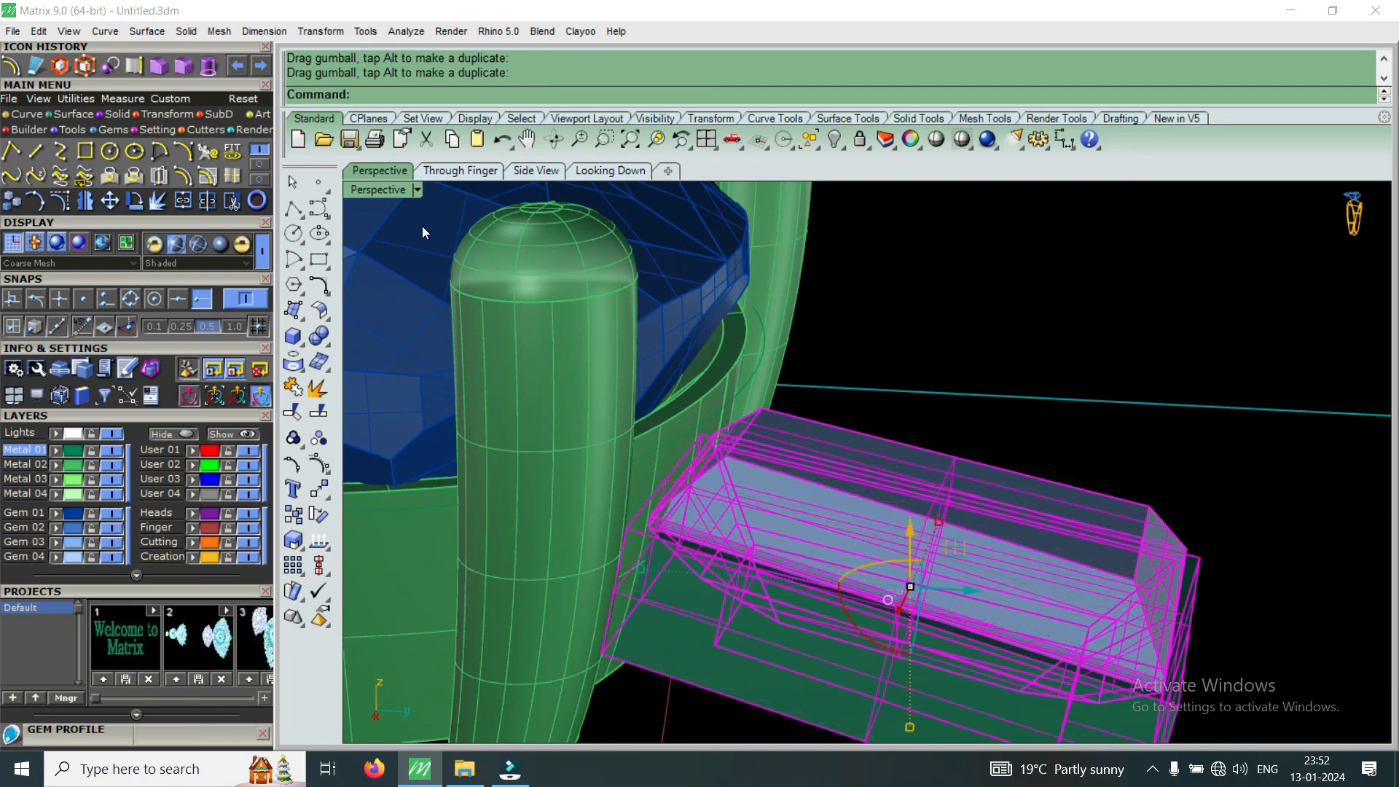
Switch to the four-view layout and raise the baguette and setting very slightly to refine their height beside the bezel.
{"action": "double_click", "coordinate": [374, 191]}
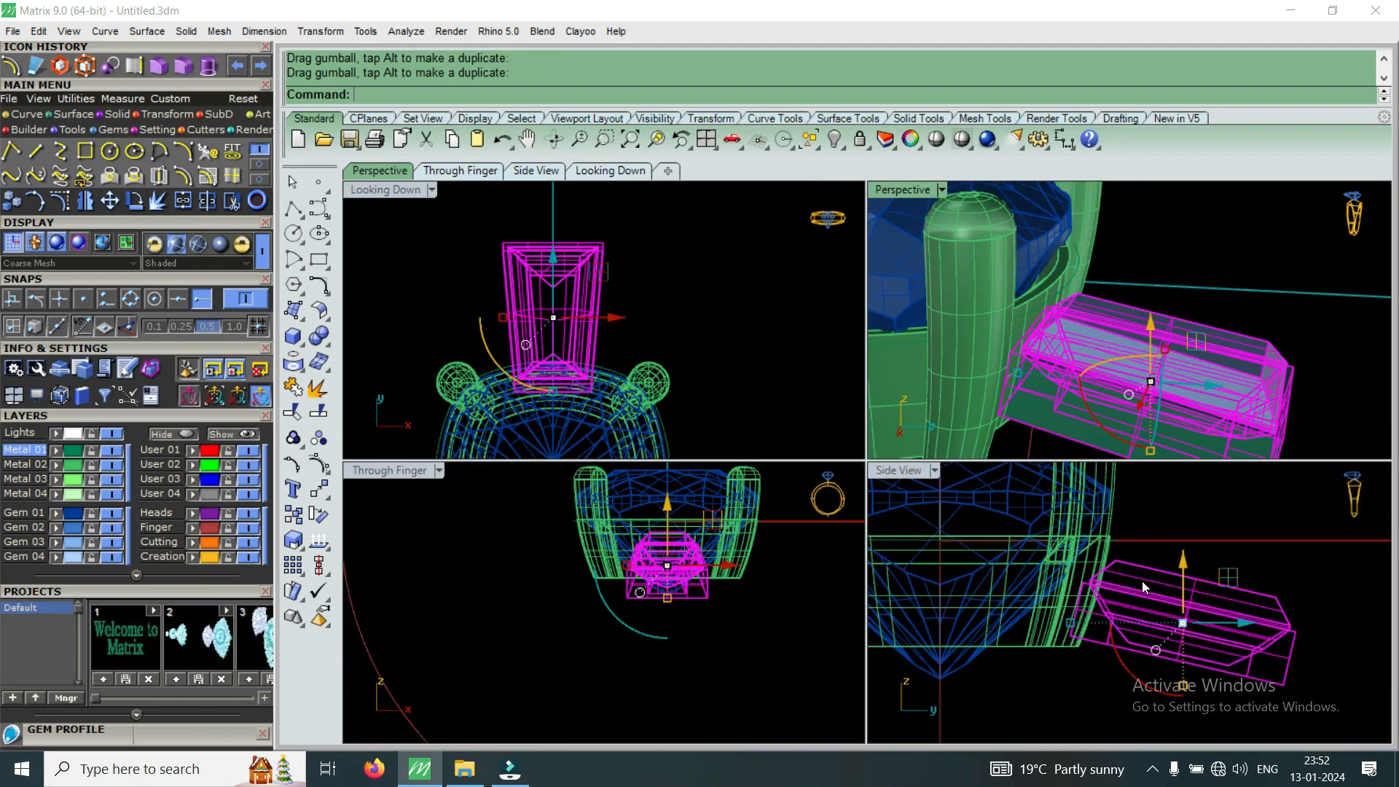
{"action": "scroll", "coordinate": [1121, 607], "scroll_direction": "down", "scroll_amount": 5}
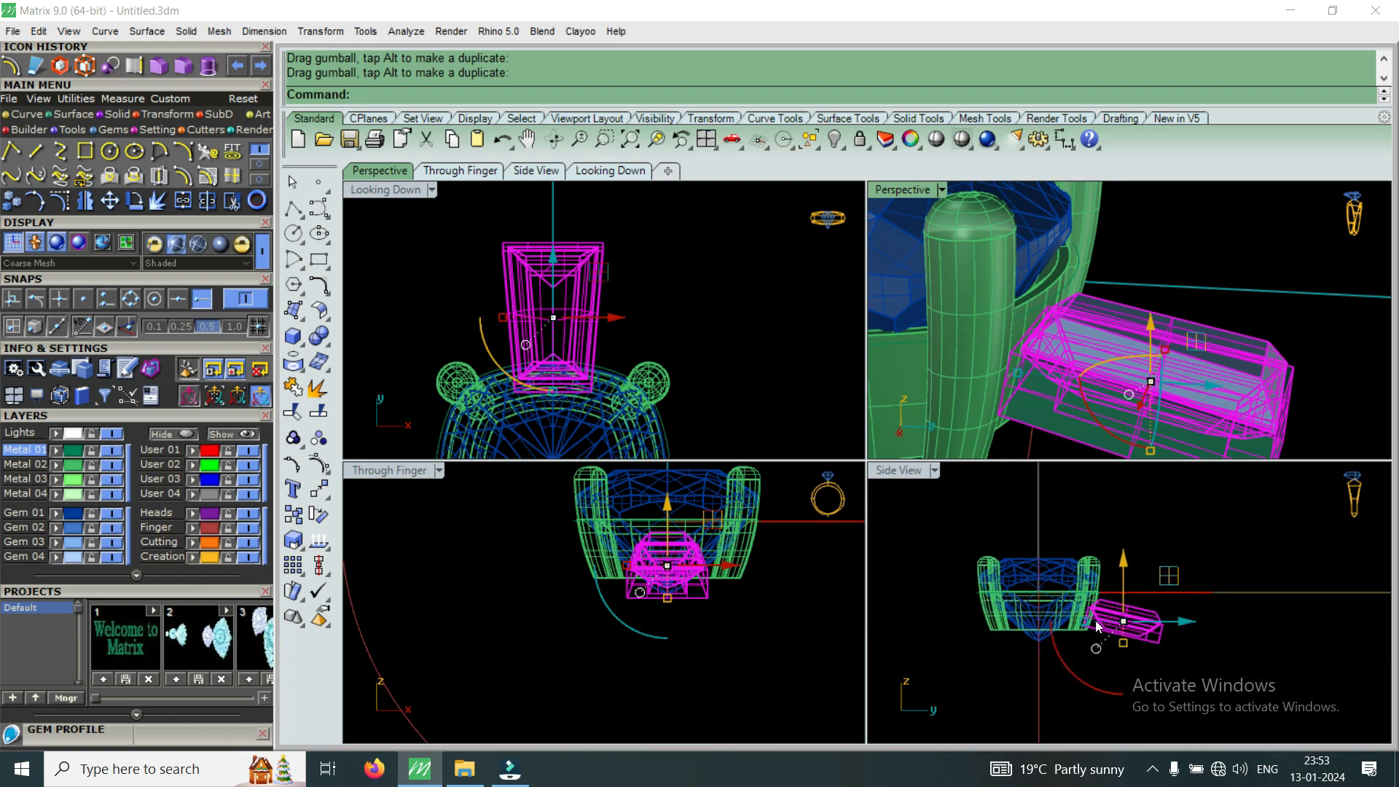
{"action": "right_click_drag", "start_coordinate": [1127, 357], "coordinate": [1090, 296]}
{"action": "left_click_drag", "start_coordinate": [1091, 309], "coordinate": [1093, 304]}
{"action": "scroll", "coordinate": [1099, 615], "scroll_direction": "up", "scroll_amount": 5}
{"action": "scroll", "coordinate": [1082, 629], "scroll_direction": "up", "scroll_amount": 5}
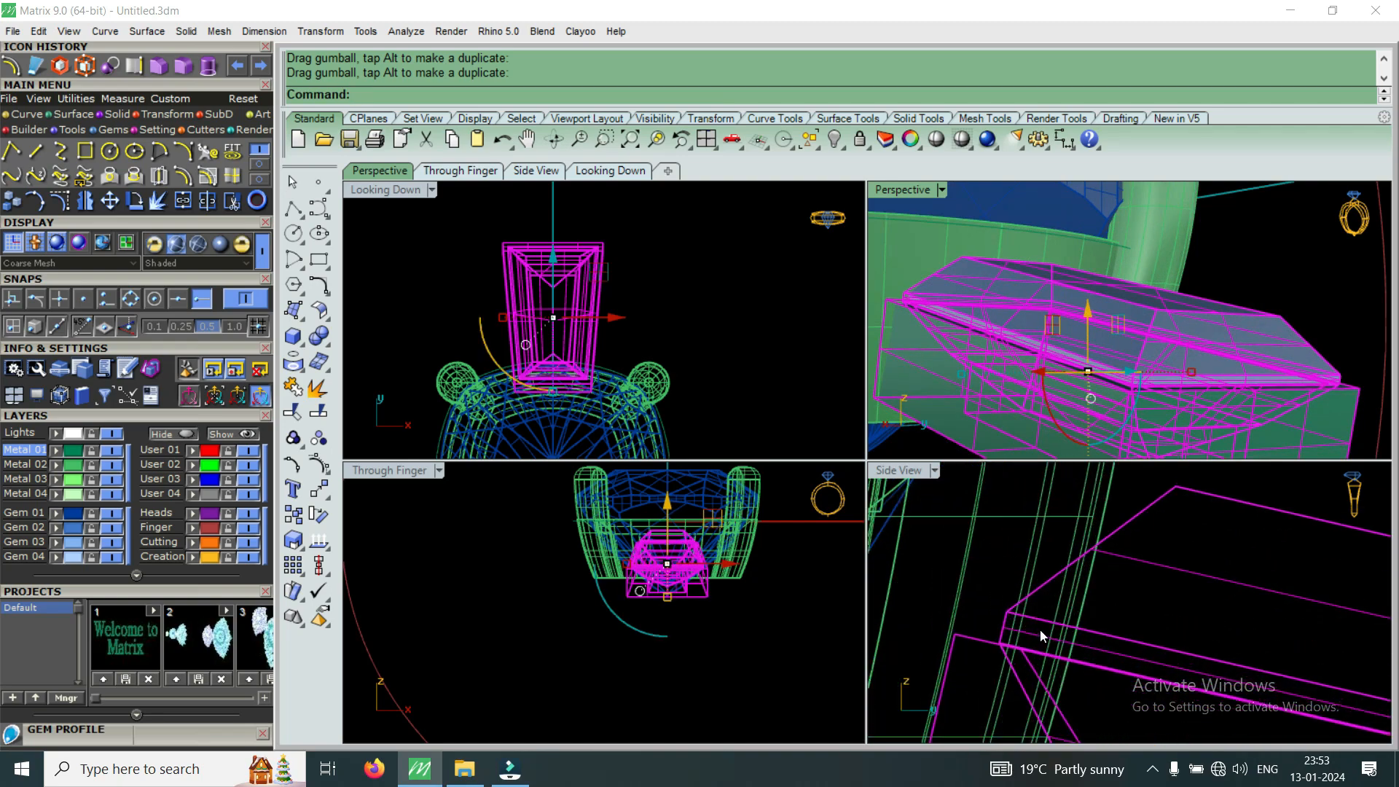
{"action": "right_click_drag", "start_coordinate": [1000, 260], "coordinate": [955, 264]}
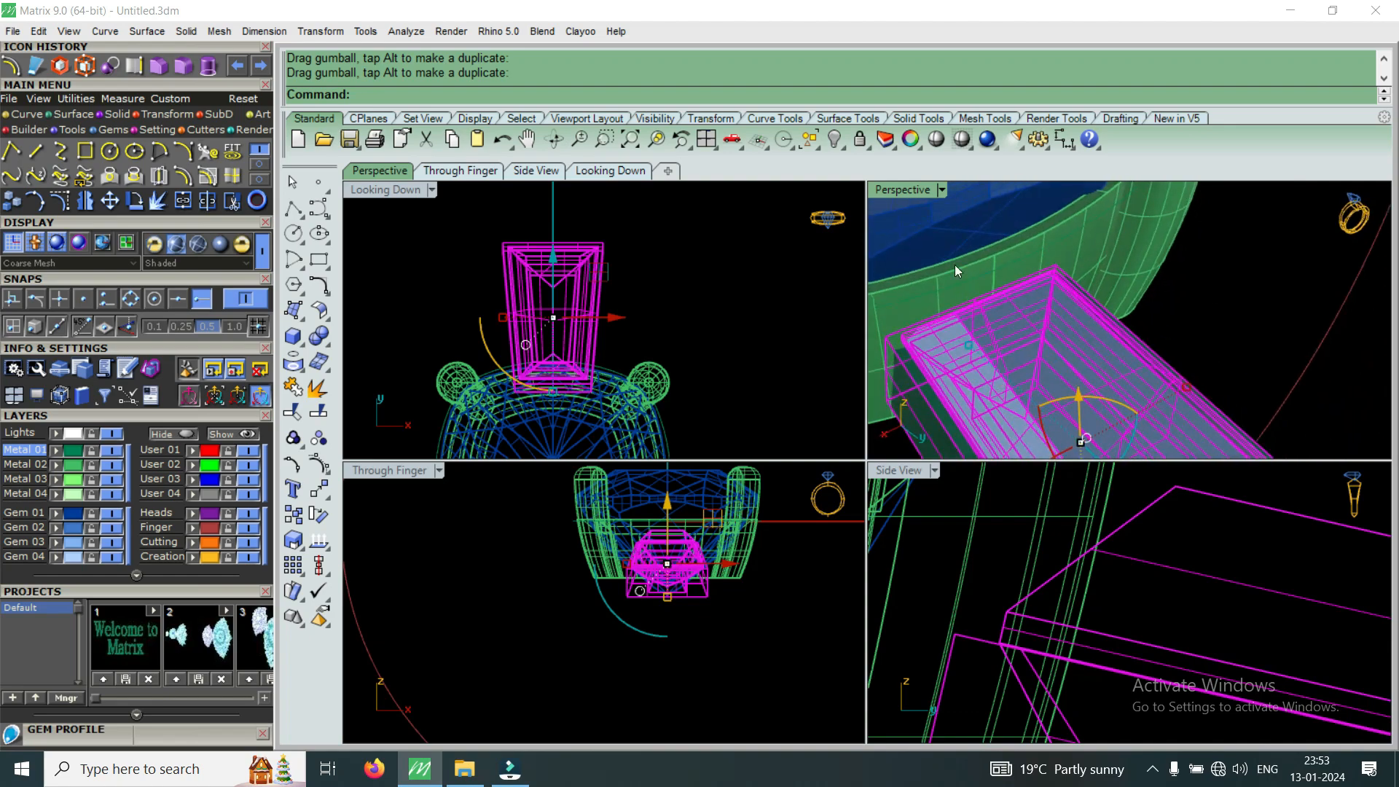
Examine in the enlarged Perspective view how the baguette setting meets the bezel and the curve running around it.
{"action": "double_click", "coordinate": [898, 190]}
{"action": "scroll", "coordinate": [981, 315], "scroll_direction": "down", "scroll_amount": 6}
{"action": "right_click_drag", "start_coordinate": [943, 423], "coordinate": [877, 491]}
{"action": "scroll", "coordinate": [878, 492], "scroll_direction": "up", "scroll_amount": 5}
{"action": "scroll", "coordinate": [859, 411], "scroll_direction": "up", "scroll_amount": 3}
{"action": "scroll", "coordinate": [863, 447], "scroll_direction": "down", "scroll_amount": 4}
{"action": "scroll", "coordinate": [847, 419], "scroll_direction": "up", "scroll_amount": 5}
{"action": "left_click", "coordinate": [847, 421]}
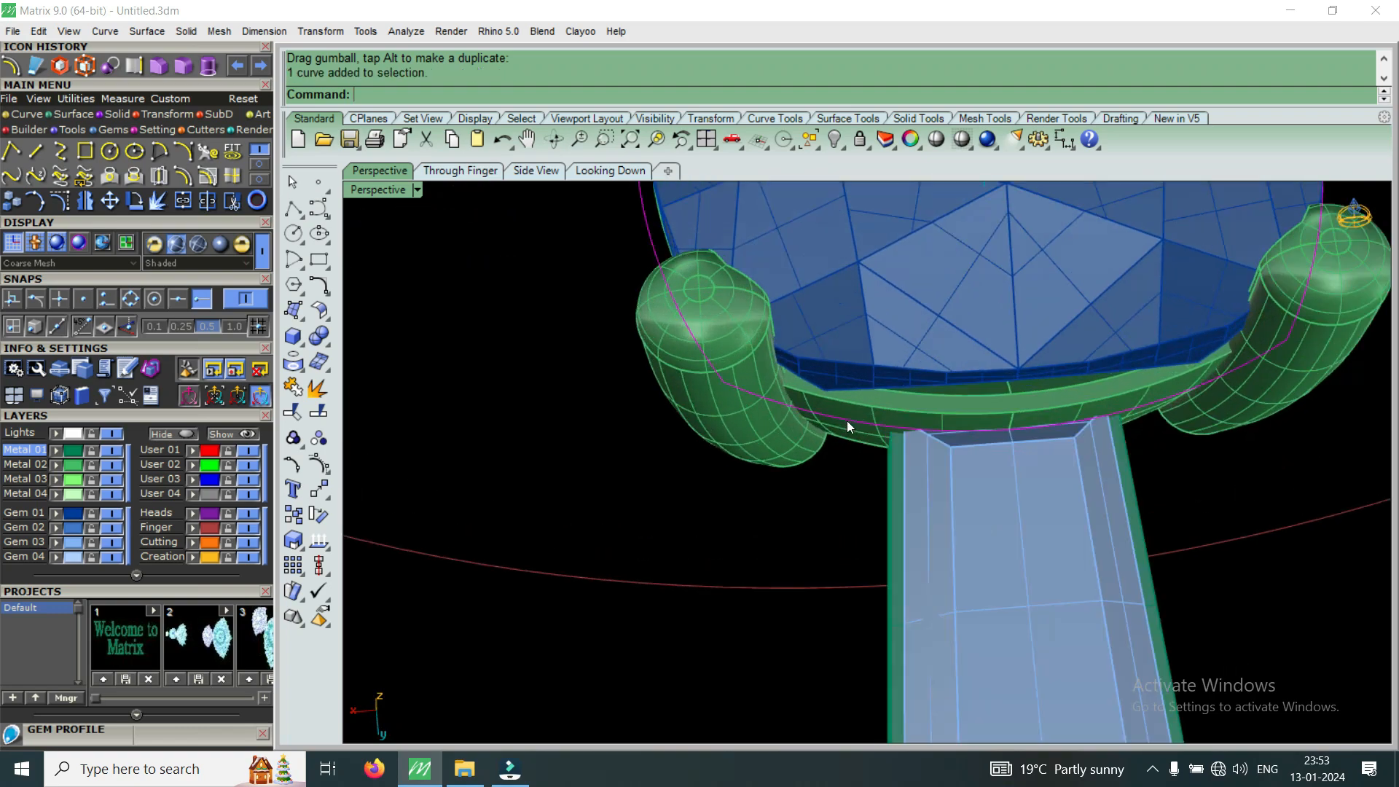
{"action": "scroll", "coordinate": [847, 421], "scroll_direction": "down", "scroll_amount": 5}
{"action": "right_click_drag", "start_coordinate": [882, 452], "coordinate": [1052, 461]}
Array the baguette and its setting along the curve around the bezel with ArrayCrv, using 10 items and Freeform orientation.
{"action": "left_click", "coordinate": [911, 540]}
{"action": "scroll", "coordinate": [840, 478], "scroll_direction": "up", "scroll_amount": 5}
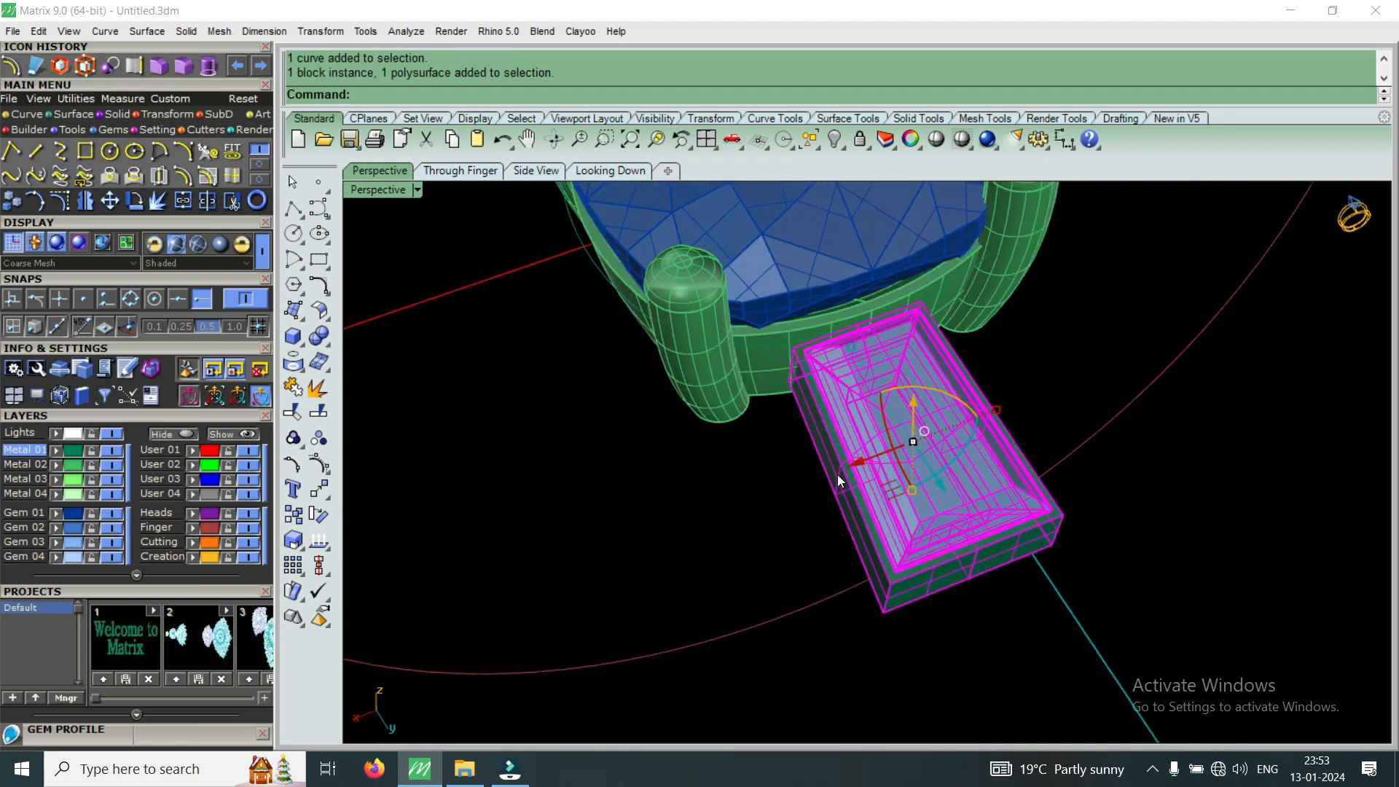
{"action": "scroll", "coordinate": [741, 385], "scroll_direction": "up", "scroll_amount": 3}
{"action": "type", "text": "ArrayPolar"}
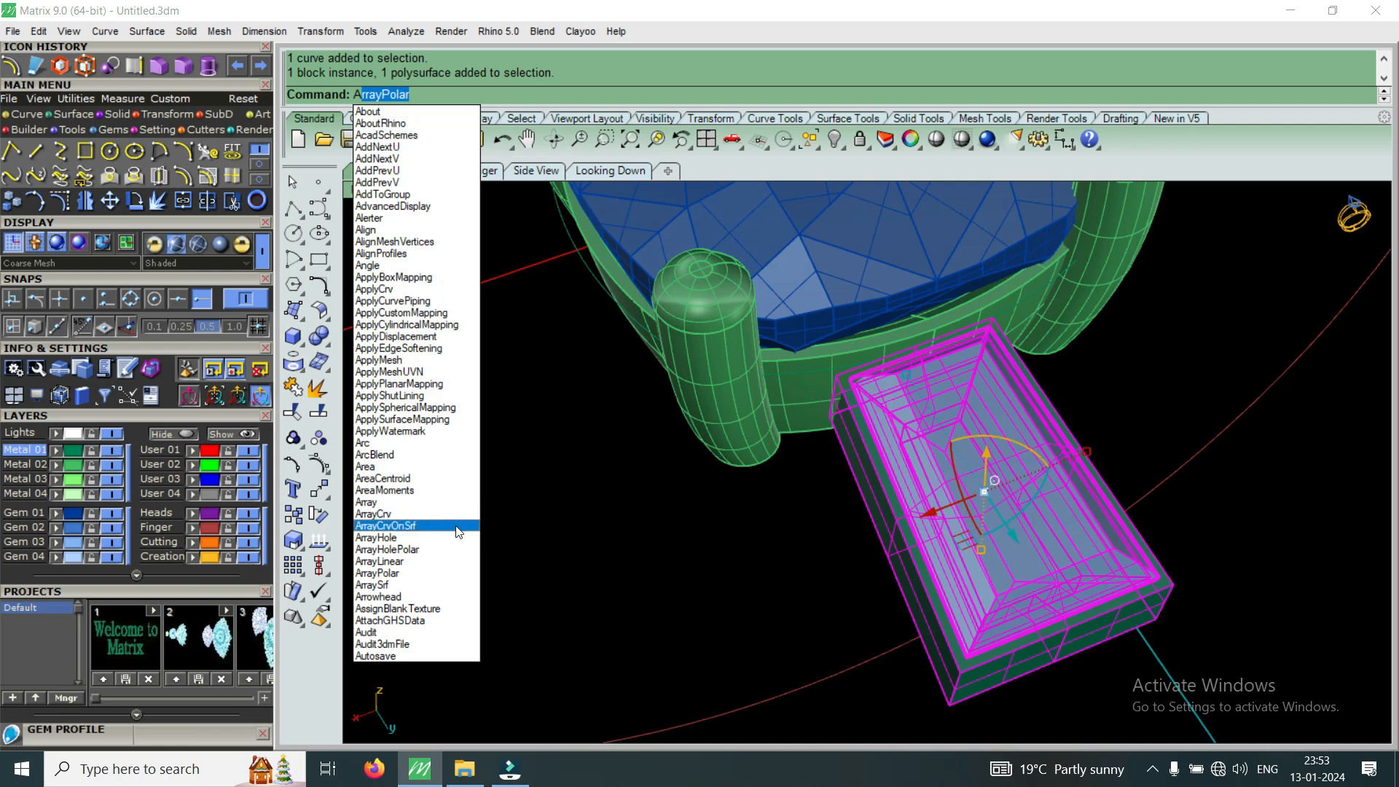
{"action": "left_click", "coordinate": [396, 516]}
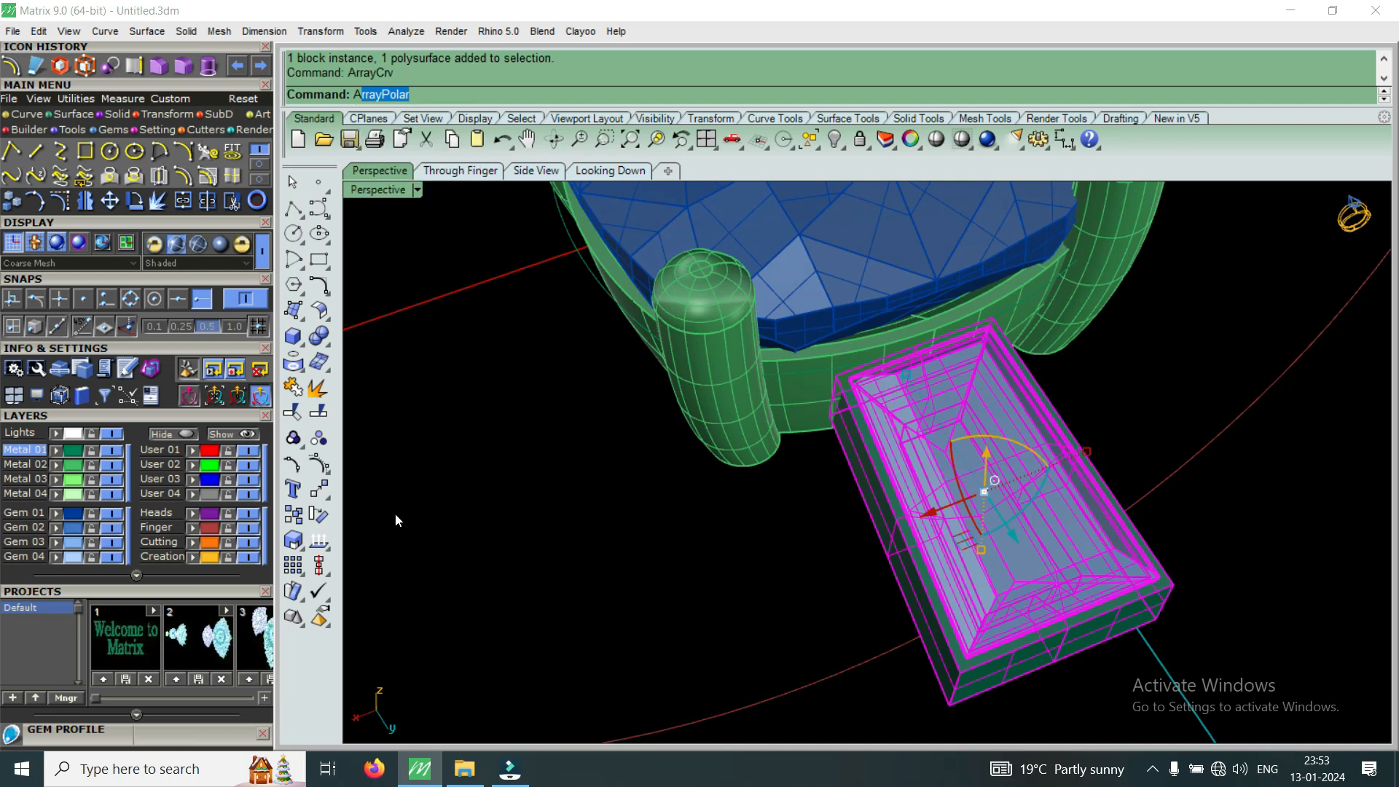
{"action": "left_click", "coordinate": [588, 265]}
{"action": "double_click", "coordinate": [899, 343]}
{"action": "type", "text": "10"}
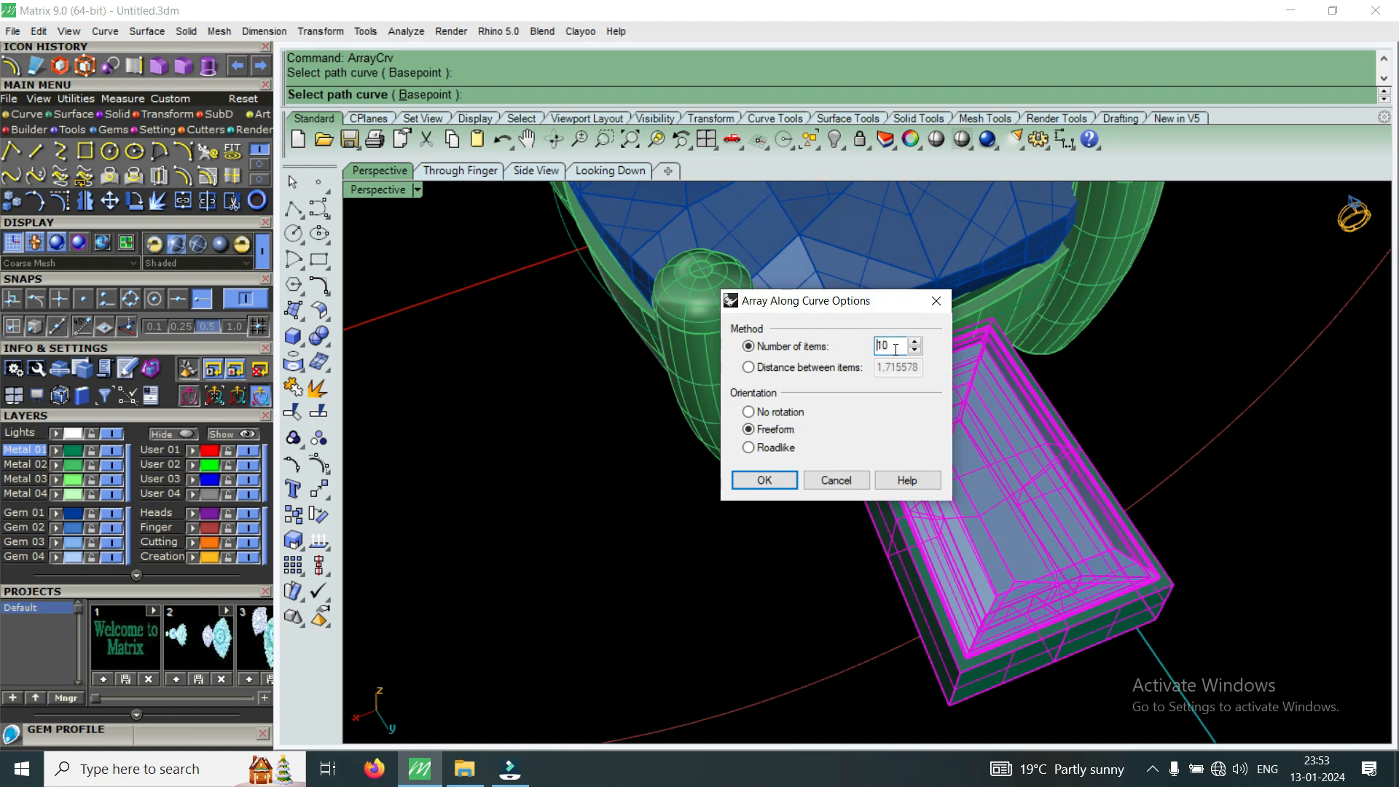
{"action": "left_click", "coordinate": [767, 481]}
Examine the spacing and orientation of the arrayed baguettes around the centre stone and its prongs.
{"action": "right_click_drag", "start_coordinate": [870, 543], "coordinate": [807, 588]}
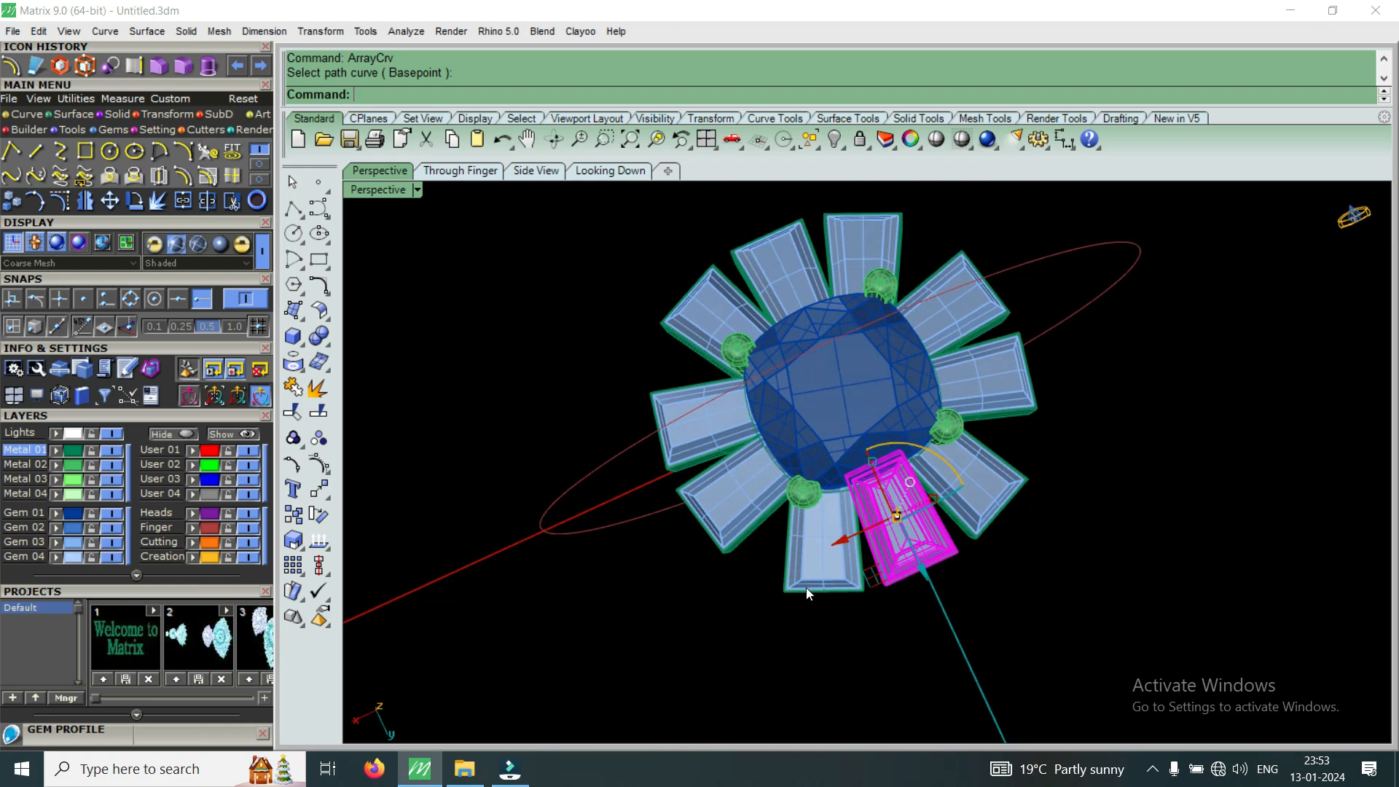
{"action": "scroll", "coordinate": [806, 585], "scroll_direction": "down", "scroll_amount": 2}
{"action": "scroll", "coordinate": [816, 561], "scroll_direction": "up", "scroll_amount": 5}
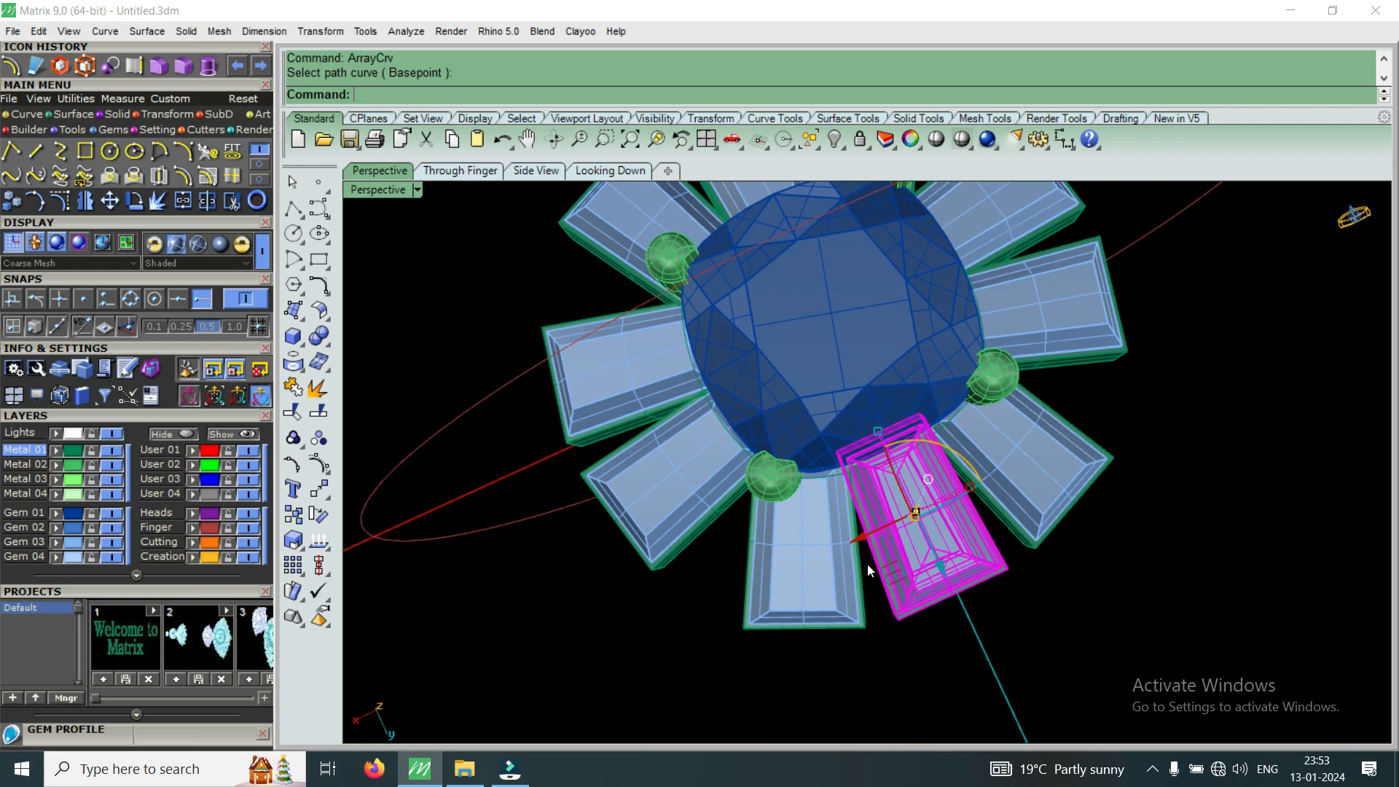
{"action": "scroll", "coordinate": [867, 563], "scroll_direction": "down", "scroll_amount": 4}
{"action": "scroll", "coordinate": [907, 460], "scroll_direction": "up", "scroll_amount": 3}
{"action": "right_click_drag", "start_coordinate": [933, 441], "coordinate": [793, 532]}
{"action": "scroll", "coordinate": [854, 518], "scroll_direction": "up", "scroll_amount": 2}
{"action": "scroll", "coordinate": [685, 513], "scroll_direction": "down", "scroll_amount": 4}
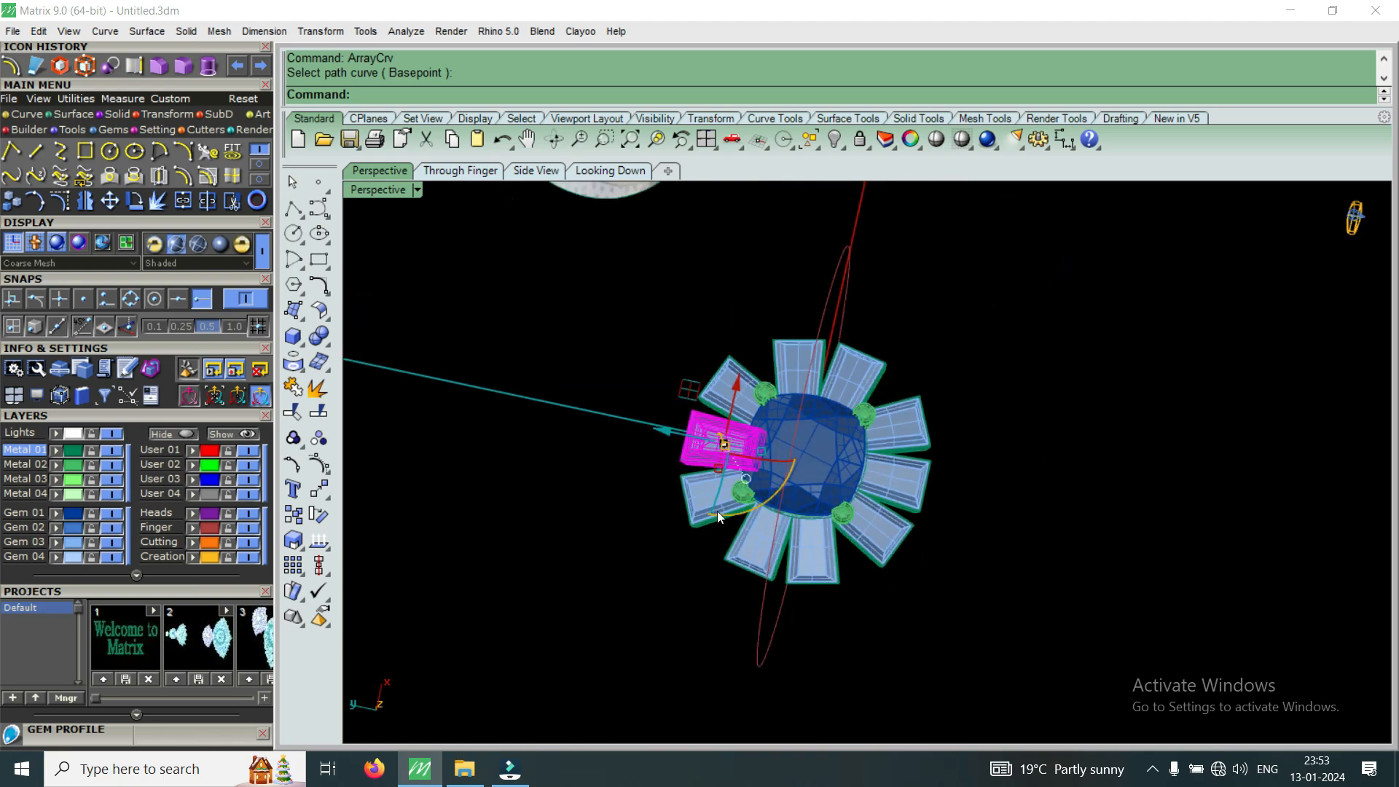
Compare the baguette array with the reference photo, studying its baguettes and outer round diamonds up close.
{"action": "scroll", "coordinate": [741, 549], "scroll_direction": "down", "scroll_amount": 3}
{"action": "scroll", "coordinate": [675, 360], "scroll_direction": "up", "scroll_amount": 3}
{"action": "scroll", "coordinate": [675, 360], "scroll_direction": "up", "scroll_amount": 5}
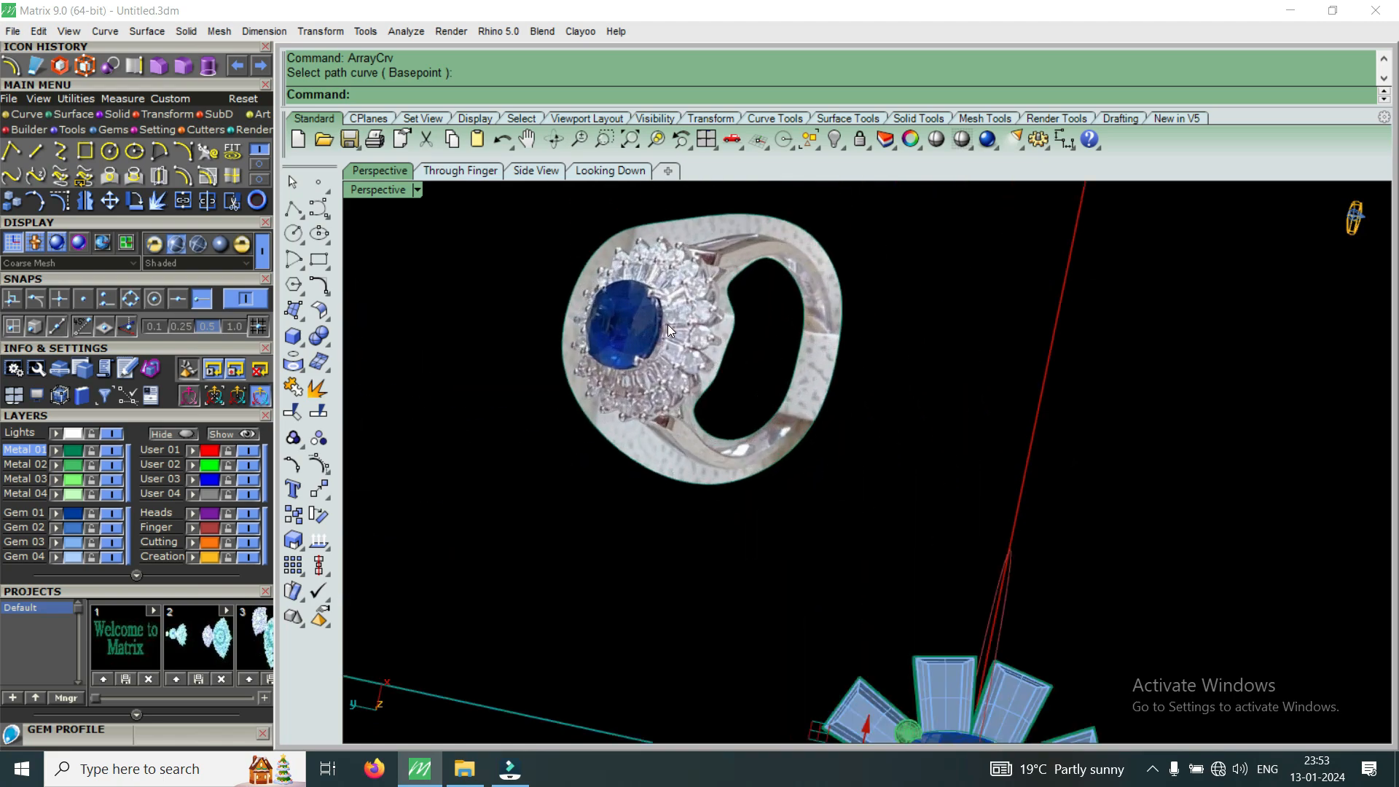
{"action": "scroll", "coordinate": [824, 402], "scroll_direction": "down", "scroll_amount": 7}
{"action": "right_click_drag", "start_coordinate": [849, 451], "coordinate": [689, 504]}
{"action": "scroll", "coordinate": [889, 365], "scroll_direction": "up", "scroll_amount": 7}
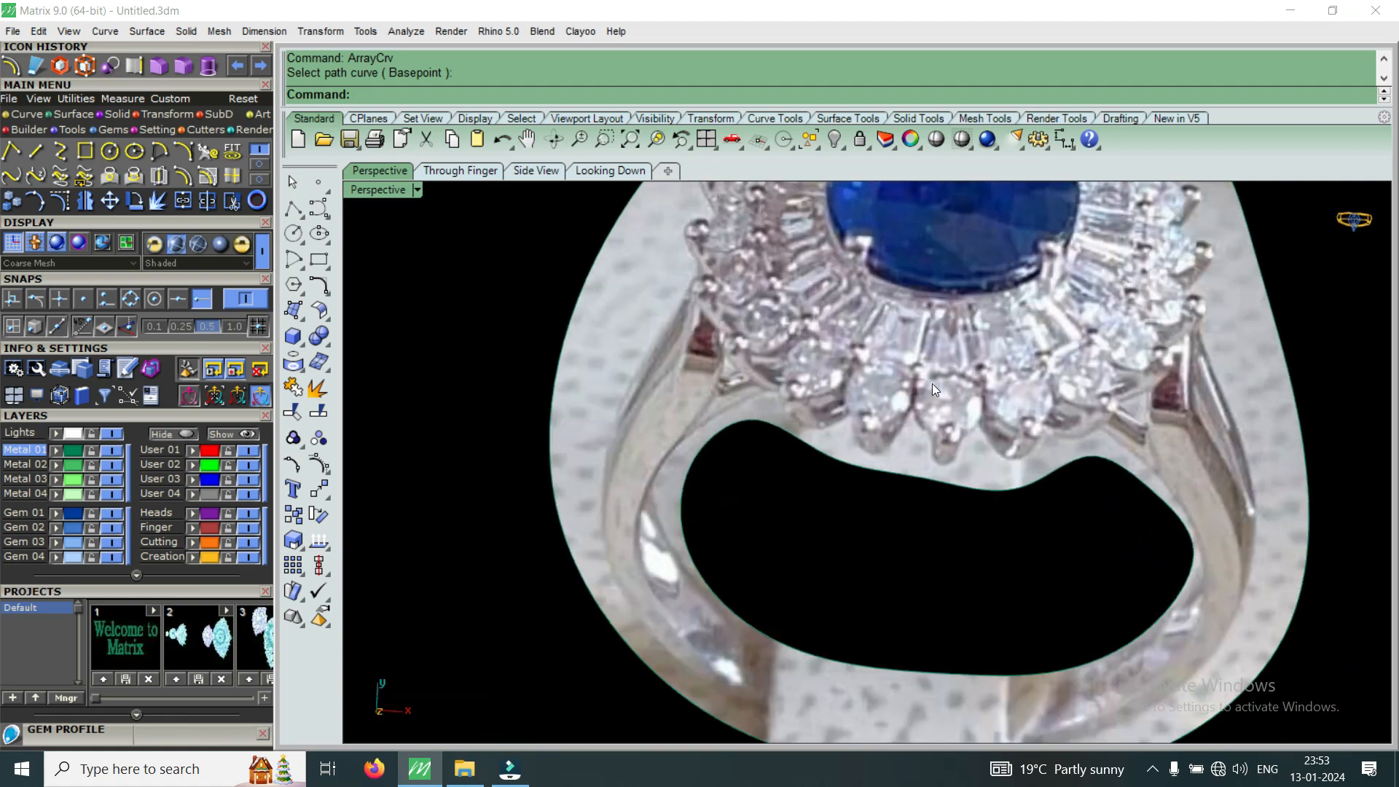
Examine how the baguettes around the blue centre stone are arranged in the reference ring photo.
{"action": "scroll", "coordinate": [944, 358], "scroll_direction": "down", "scroll_amount": 8}
{"action": "scroll", "coordinate": [679, 630], "scroll_direction": "up", "scroll_amount": 3}
{"action": "scroll", "coordinate": [678, 636], "scroll_direction": "up", "scroll_amount": 3}
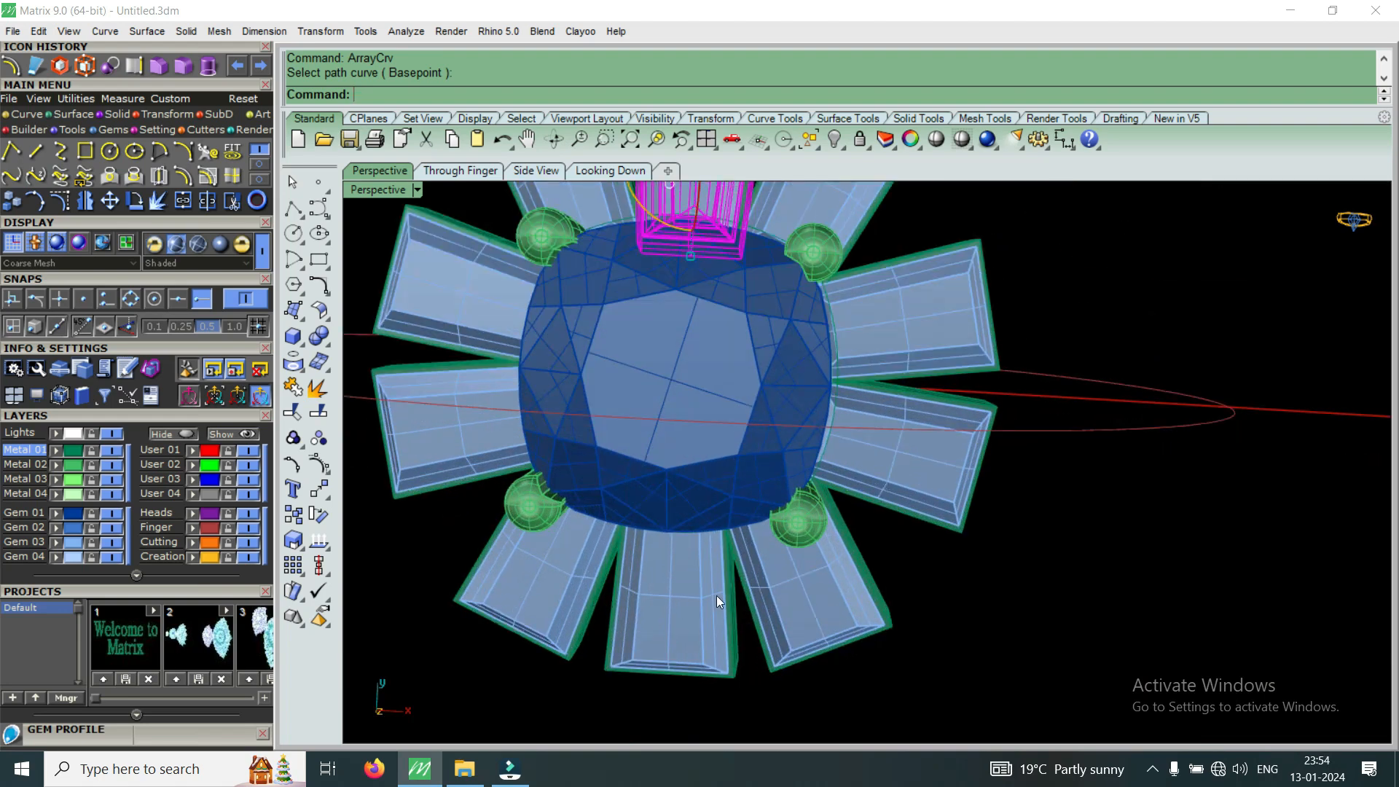
{"action": "scroll", "coordinate": [705, 612], "scroll_direction": "down", "scroll_amount": 6}
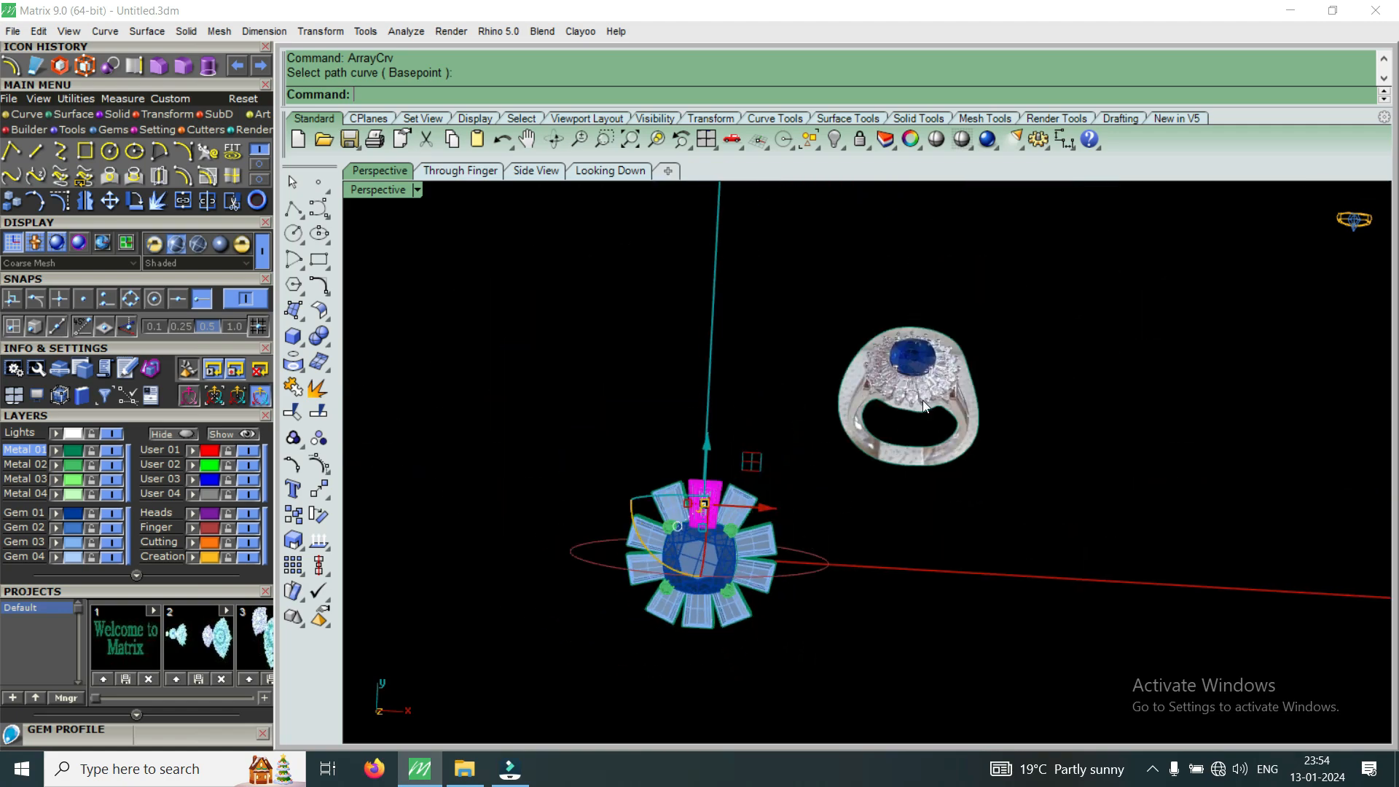
{"action": "scroll", "coordinate": [894, 382], "scroll_direction": "up", "scroll_amount": 6}
{"action": "scroll", "coordinate": [893, 382], "scroll_direction": "up", "scroll_amount": 5}
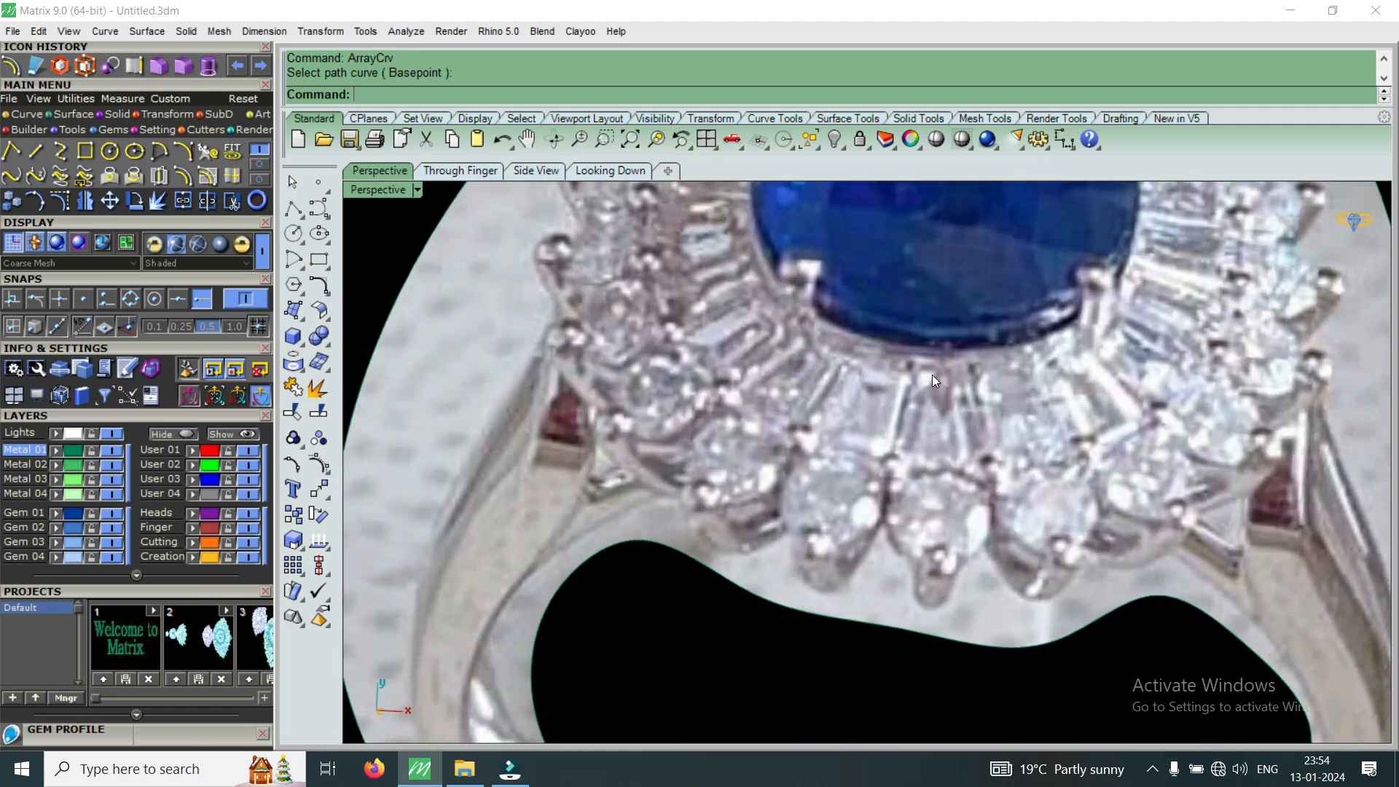
{"action": "scroll", "coordinate": [933, 374], "scroll_direction": "down", "scroll_amount": 3}
{"action": "scroll", "coordinate": [958, 395], "scroll_direction": "down", "scroll_amount": 3}
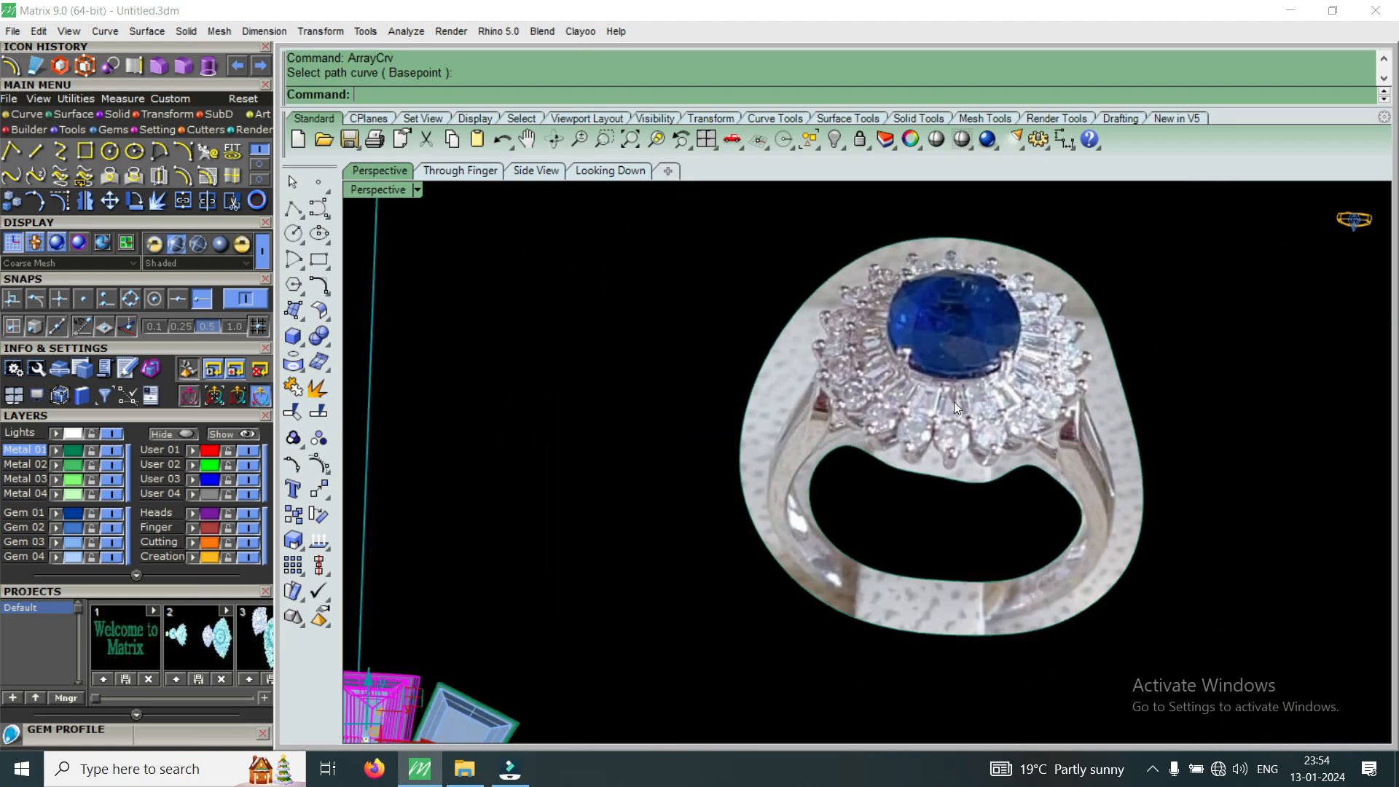
{"action": "scroll", "coordinate": [972, 396], "scroll_direction": "down", "scroll_amount": 3}
Inspect the modelled baguette halo from several angles, checking the spacing and taper of the stones around the centre gem.
{"action": "scroll", "coordinate": [702, 646], "scroll_direction": "up", "scroll_amount": 6}
{"action": "right_click_drag", "start_coordinate": [715, 631], "coordinate": [815, 557]}
{"action": "scroll", "coordinate": [846, 620], "scroll_direction": "up", "scroll_amount": 7}
{"action": "right_click_drag", "start_coordinate": [889, 611], "coordinate": [829, 544]}
{"action": "scroll", "coordinate": [828, 544], "scroll_direction": "down", "scroll_amount": 2}
{"action": "scroll", "coordinate": [848, 659], "scroll_direction": "up", "scroll_amount": 4}
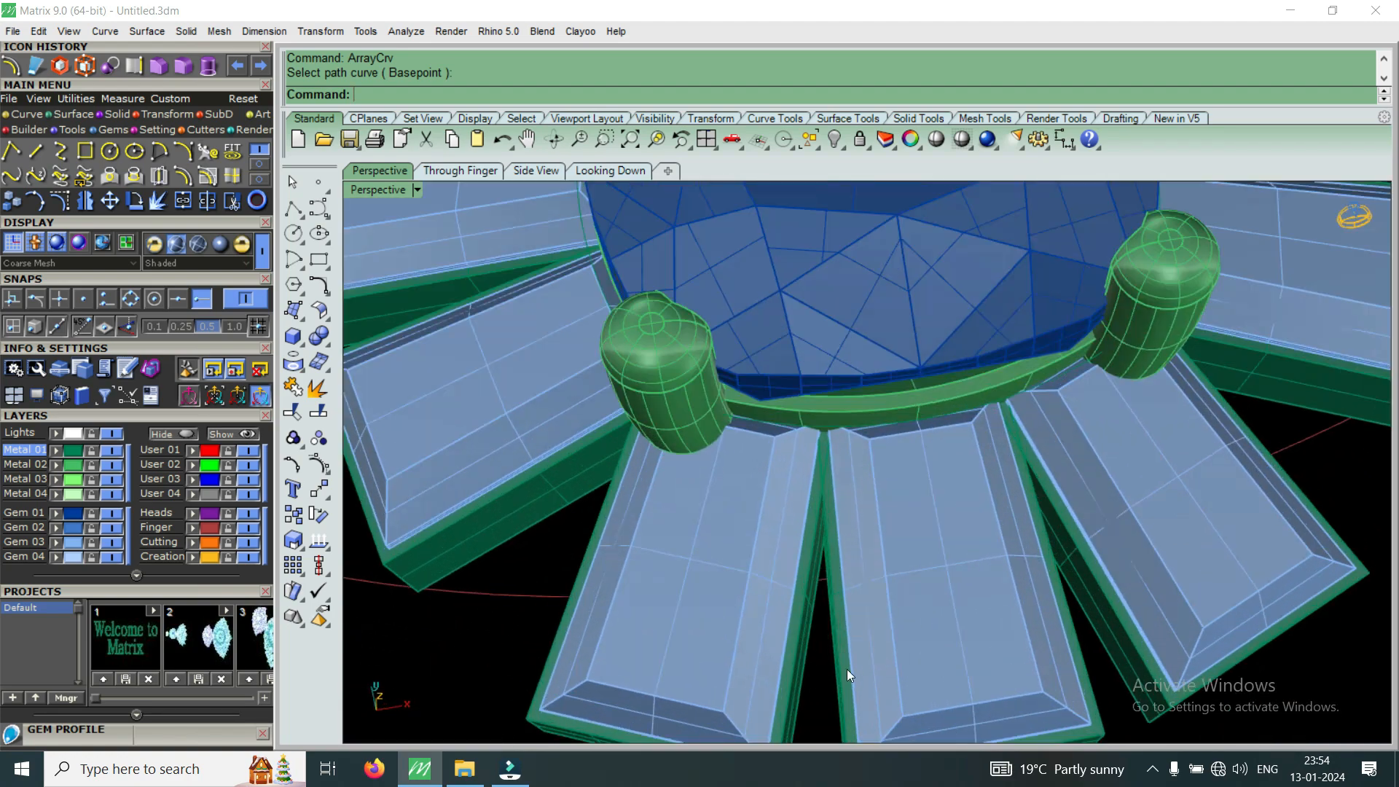
{"action": "scroll", "coordinate": [903, 435], "scroll_direction": "down", "scroll_amount": 5}
{"action": "right_click_drag", "start_coordinate": [749, 483], "coordinate": [828, 518]}
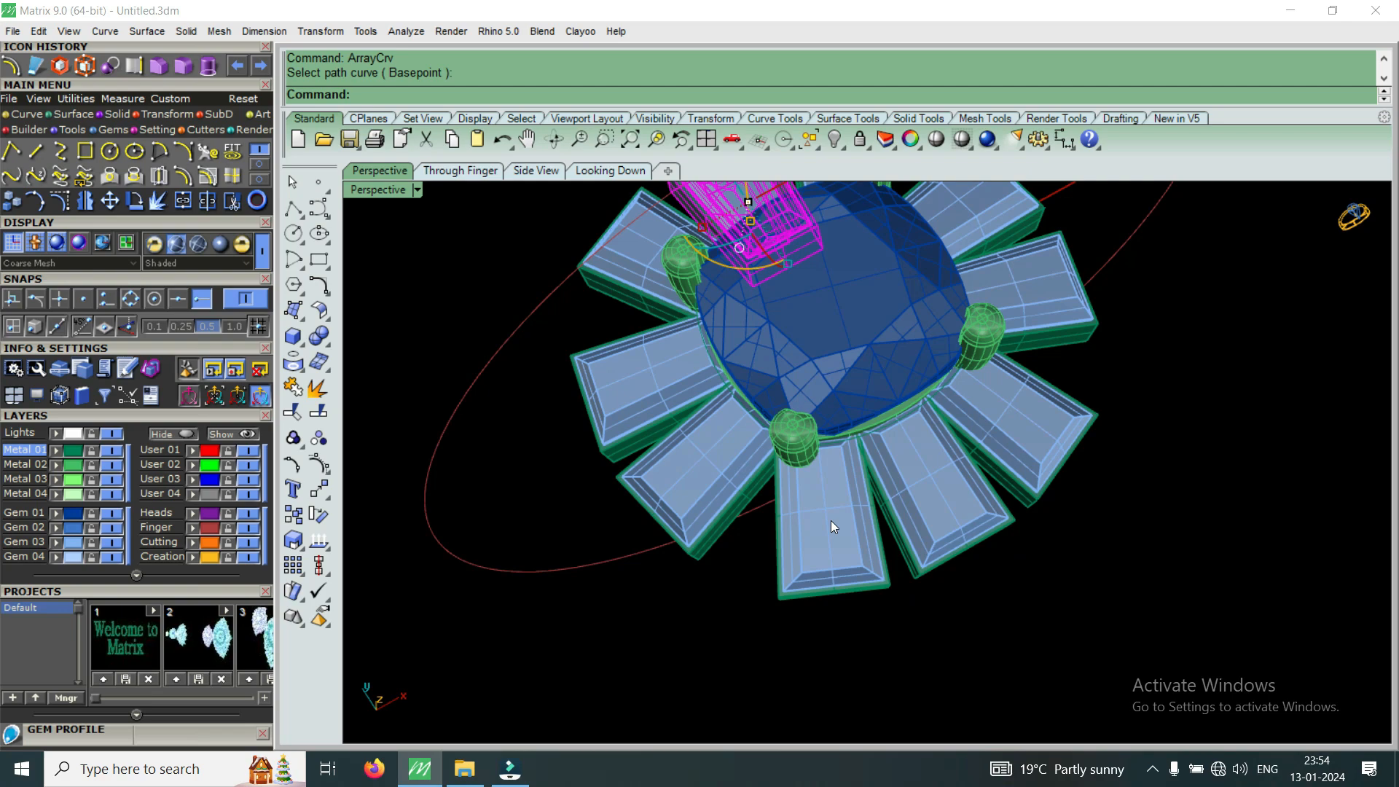
{"action": "scroll", "coordinate": [834, 526], "scroll_direction": "down", "scroll_amount": 3}
{"action": "right_click_drag", "start_coordinate": [817, 527], "coordinate": [863, 497]}
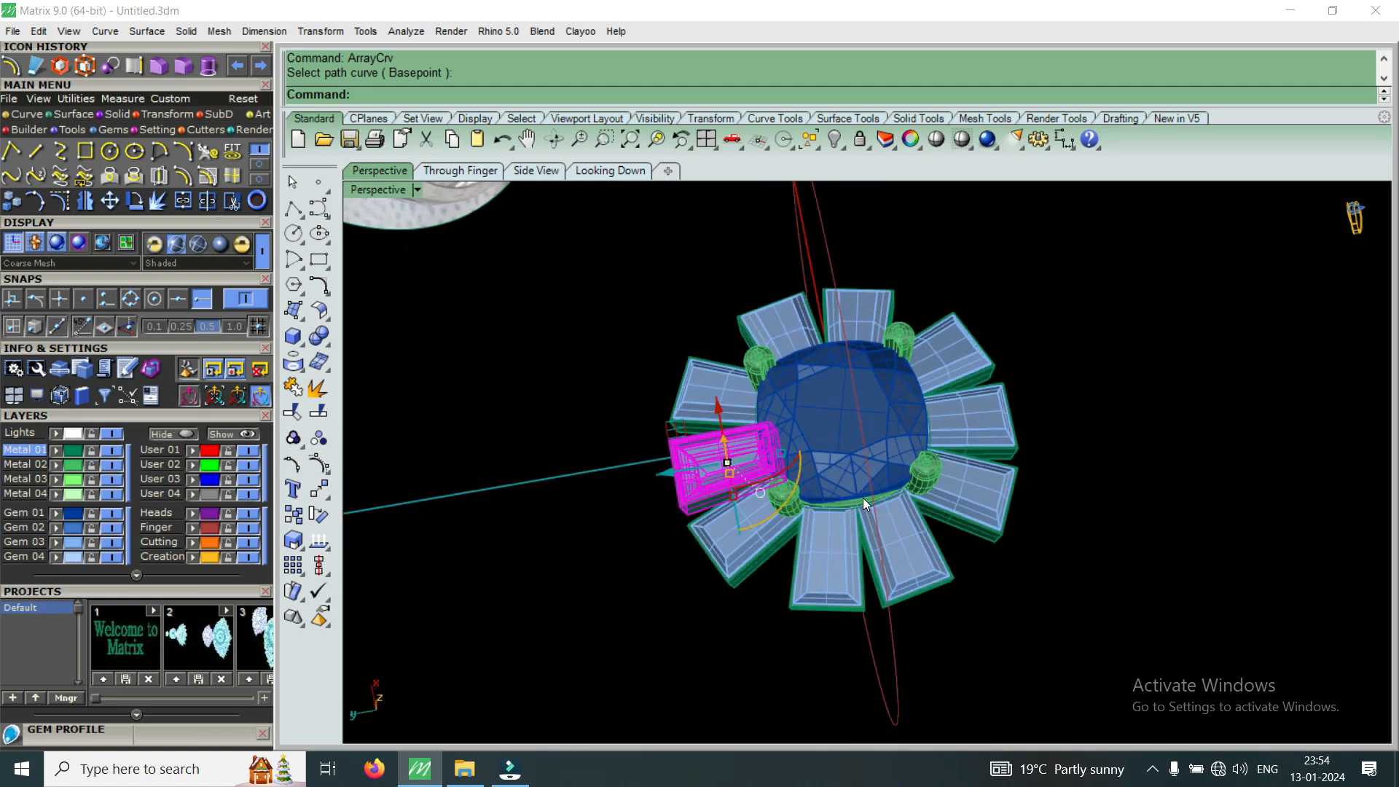
{"action": "scroll", "coordinate": [938, 544], "scroll_direction": "down", "scroll_amount": 3}
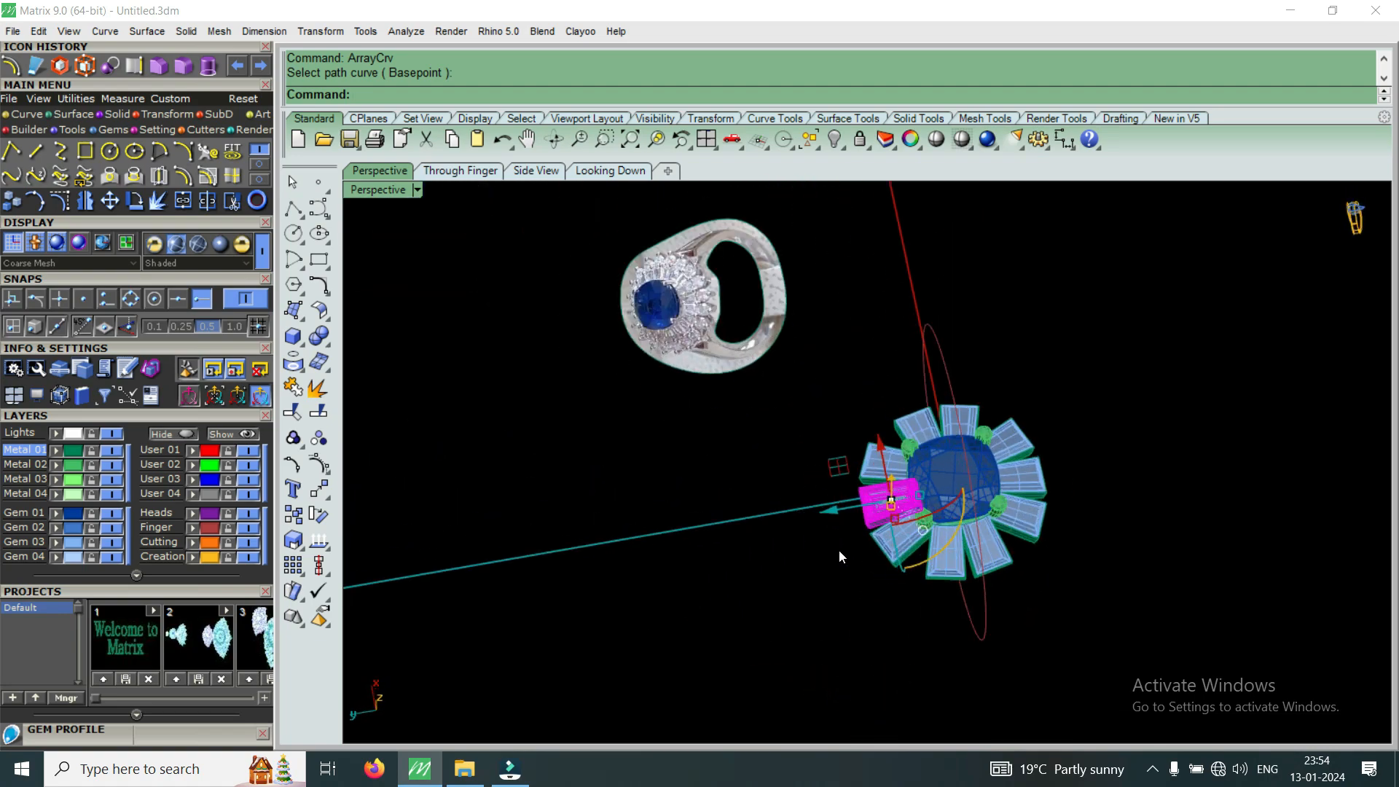
{"action": "scroll", "coordinate": [875, 524], "scroll_direction": "up", "scroll_amount": 3}
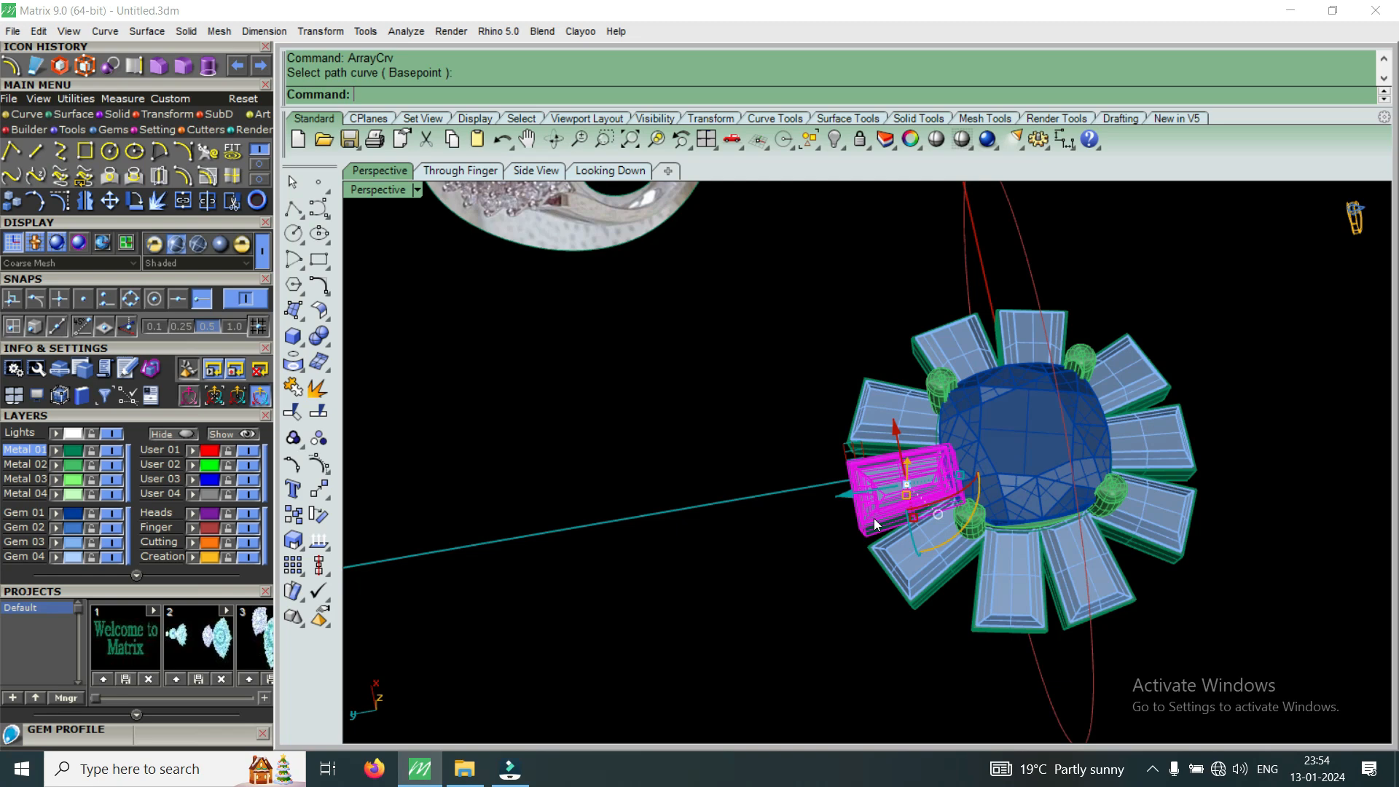
Undo the halo work back through the edge chamfer, curve offset and original baguette gem creation.
{"action": "key", "text": "ctrl+z"}
{"action": "key", "text": "ctrl+z"}
{"action": "key", "text": "ctrl+z"}
{"action": "key", "text": "ctrl+z"}
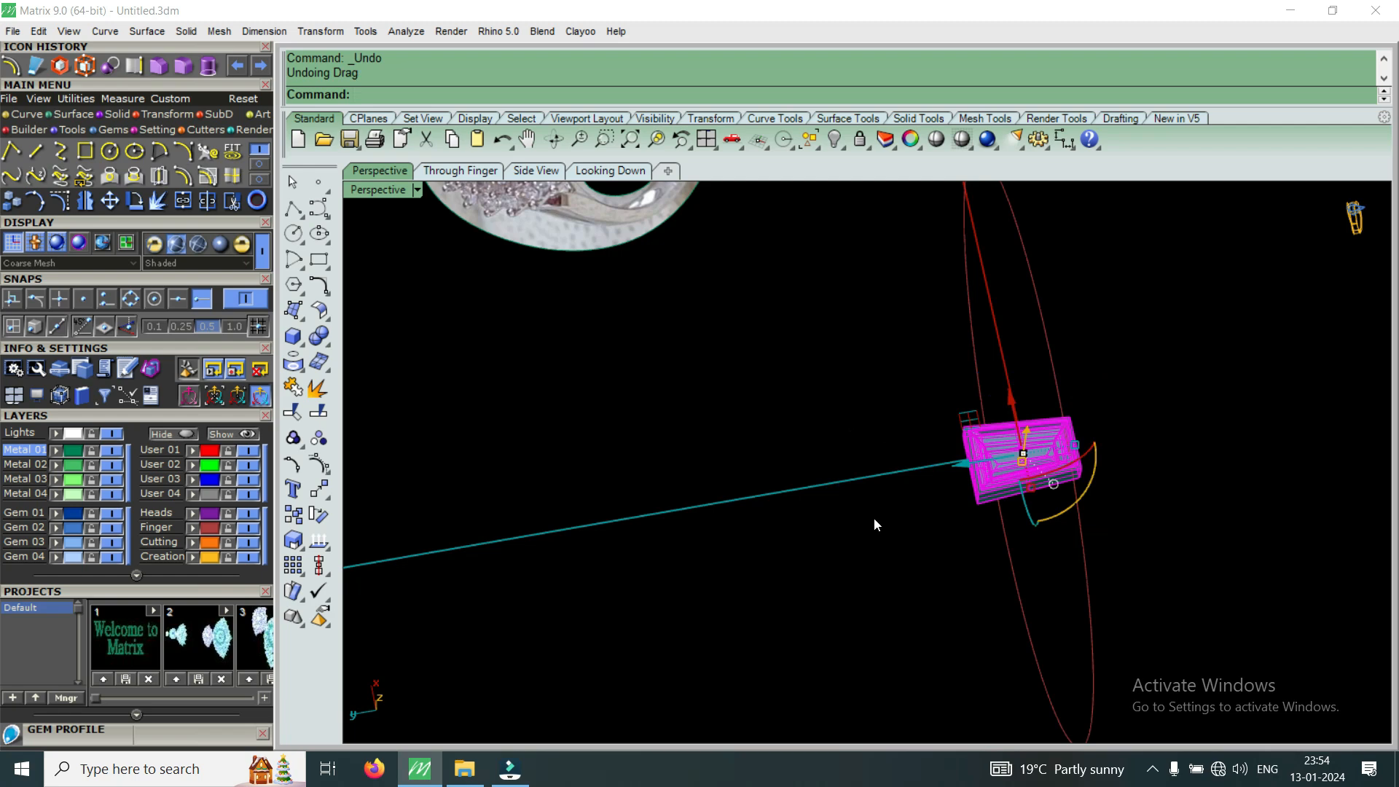
{"action": "key", "text": "ctrl+z"}
{"action": "key", "text": "ctrl+z"}
{"action": "key", "text": "ctrl+z"}
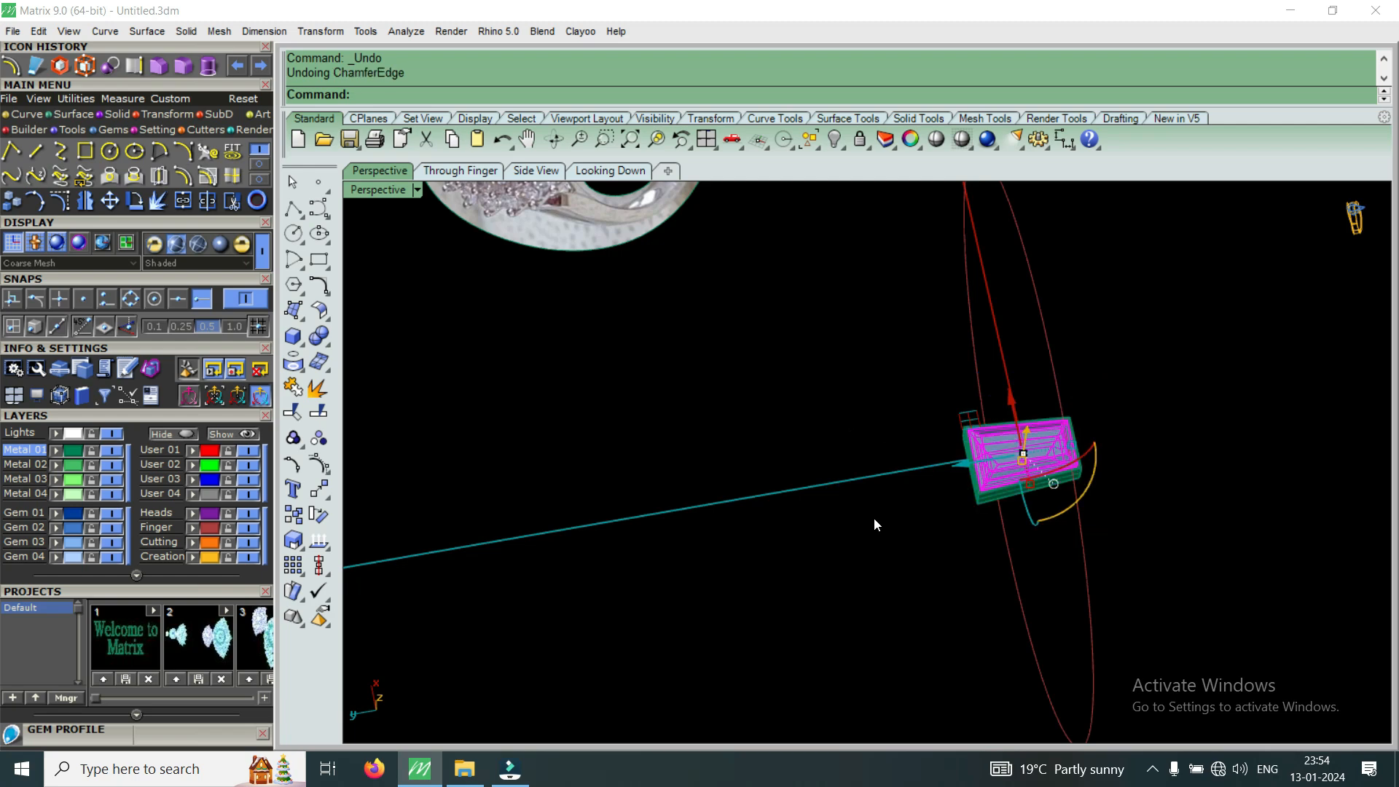
{"action": "key", "text": "ctrl+z"}
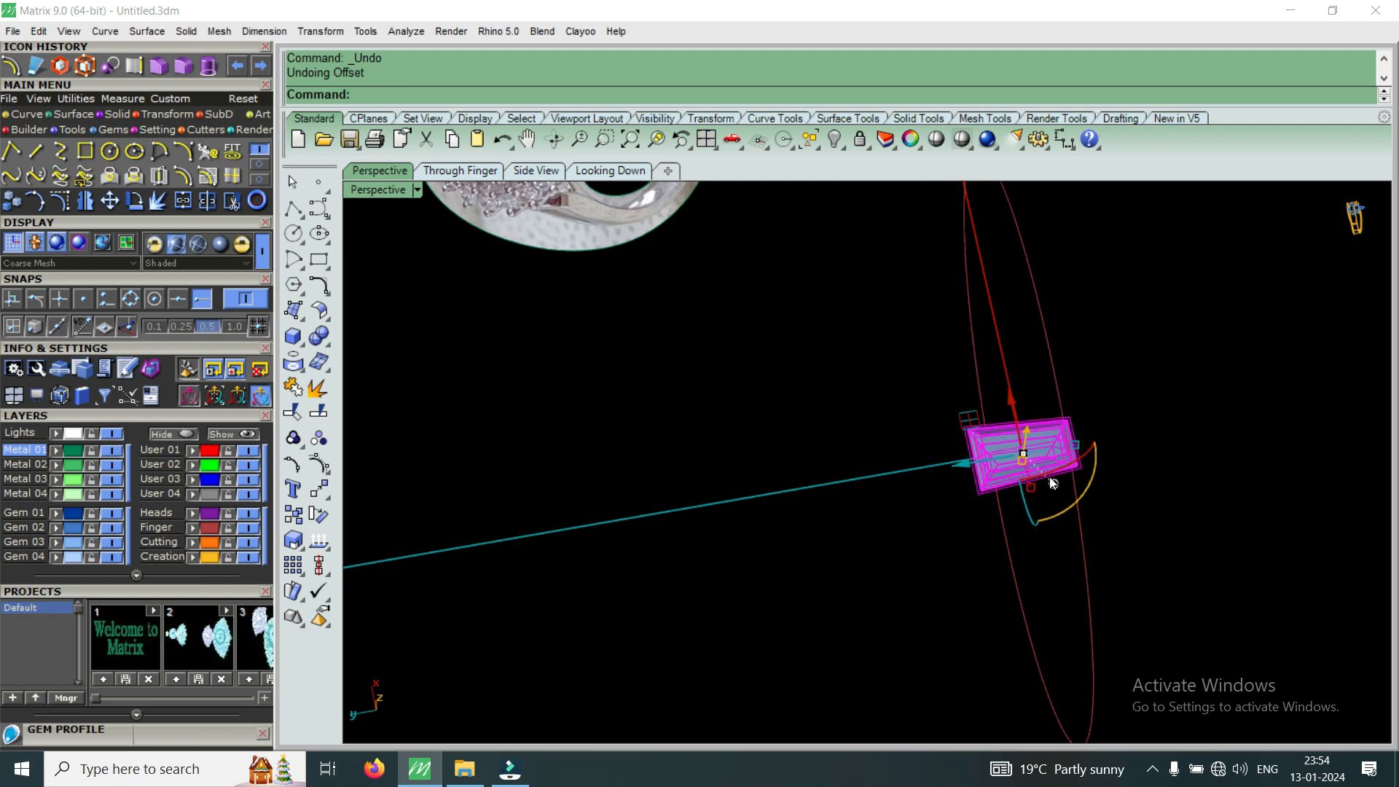
{"action": "left_click", "coordinate": [1113, 487]}
{"action": "scroll", "coordinate": [1113, 487], "scroll_direction": "up", "scroll_amount": 5}
{"action": "right_click_drag", "start_coordinate": [1113, 487], "coordinate": [936, 491]}
{"action": "key", "text": "ctrl+z"}
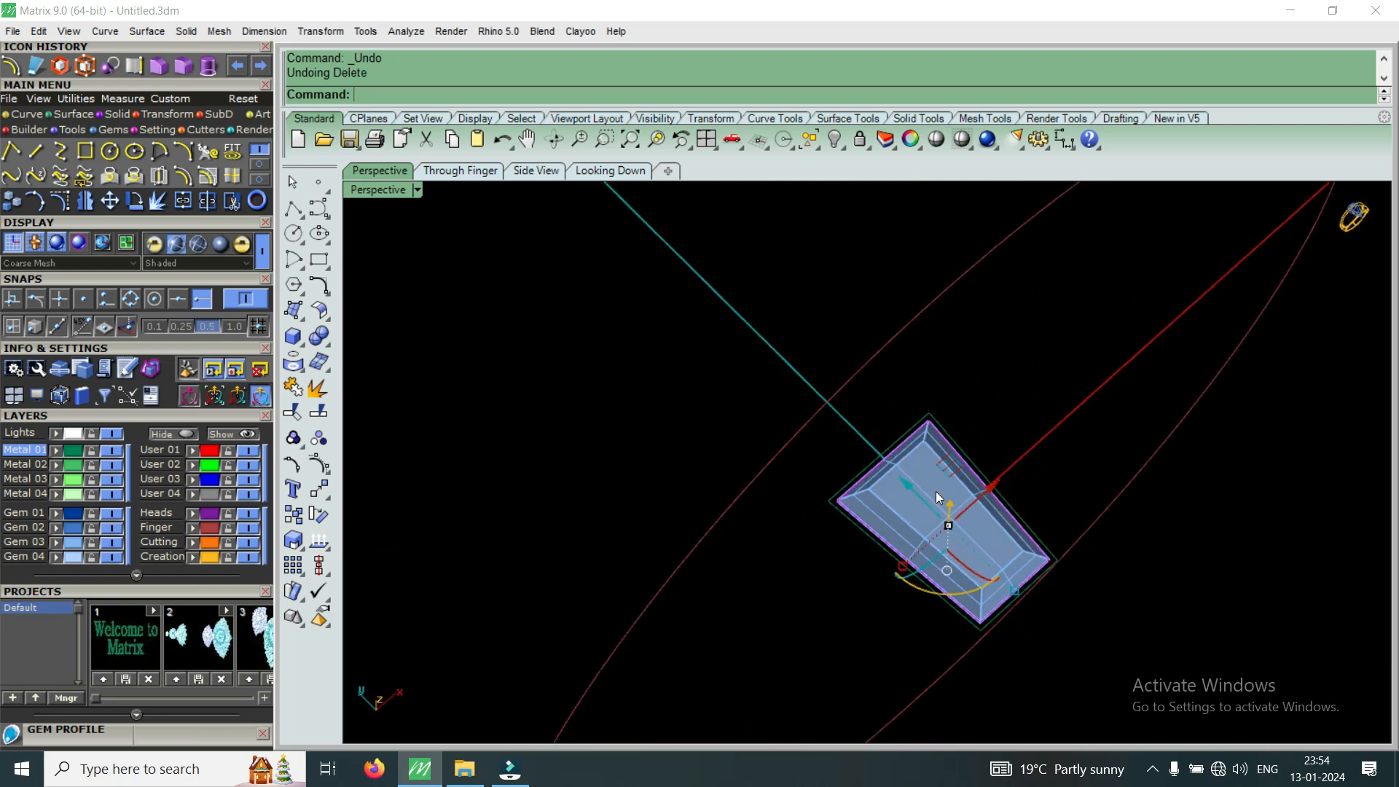
{"action": "key", "text": "ctrl+z"}
{"action": "key", "text": "ctrl+z"}
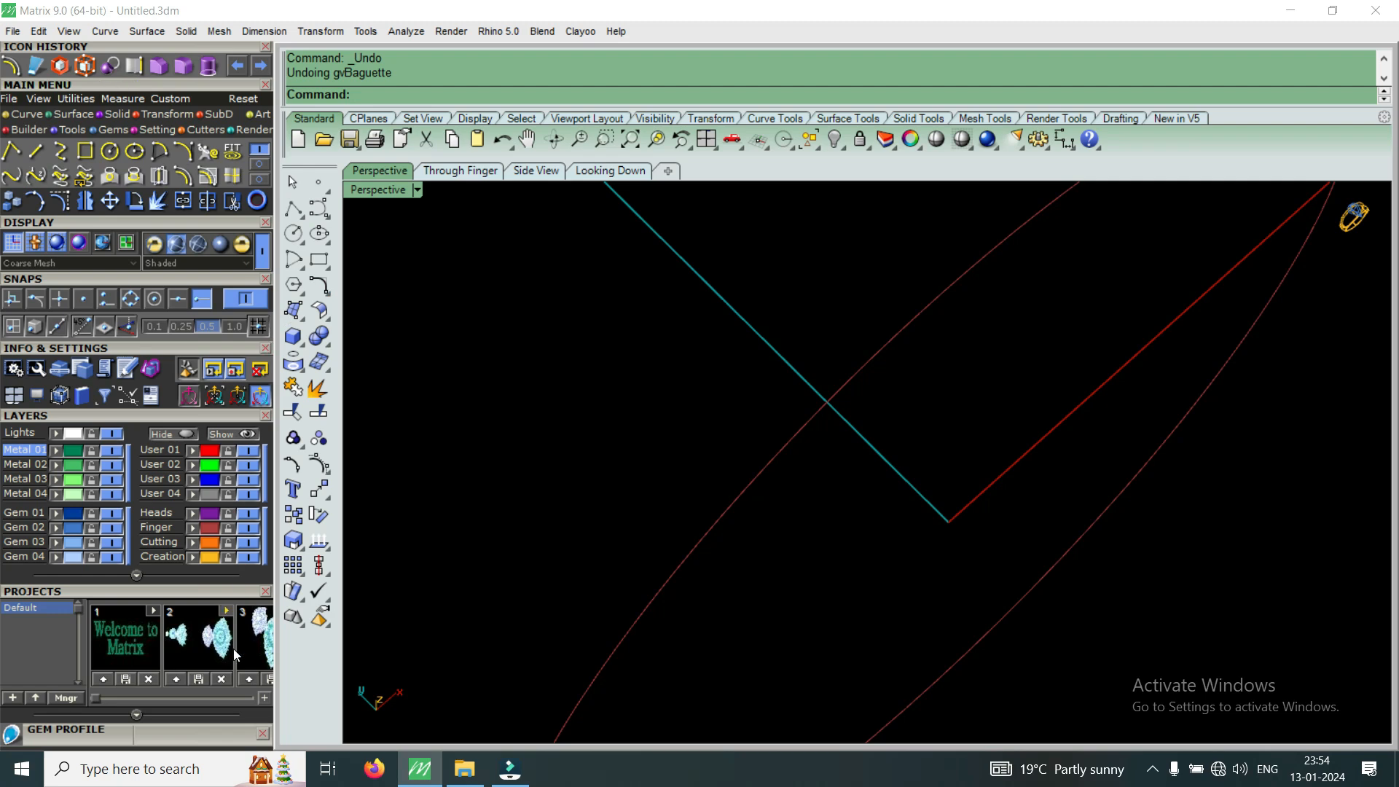
Open the Baguette Builder, start a new baguette gem and show all four viewports.
{"action": "left_click", "coordinate": [228, 732]}
{"action": "left_click_drag", "start_coordinate": [228, 293], "coordinate": [164, 748]}
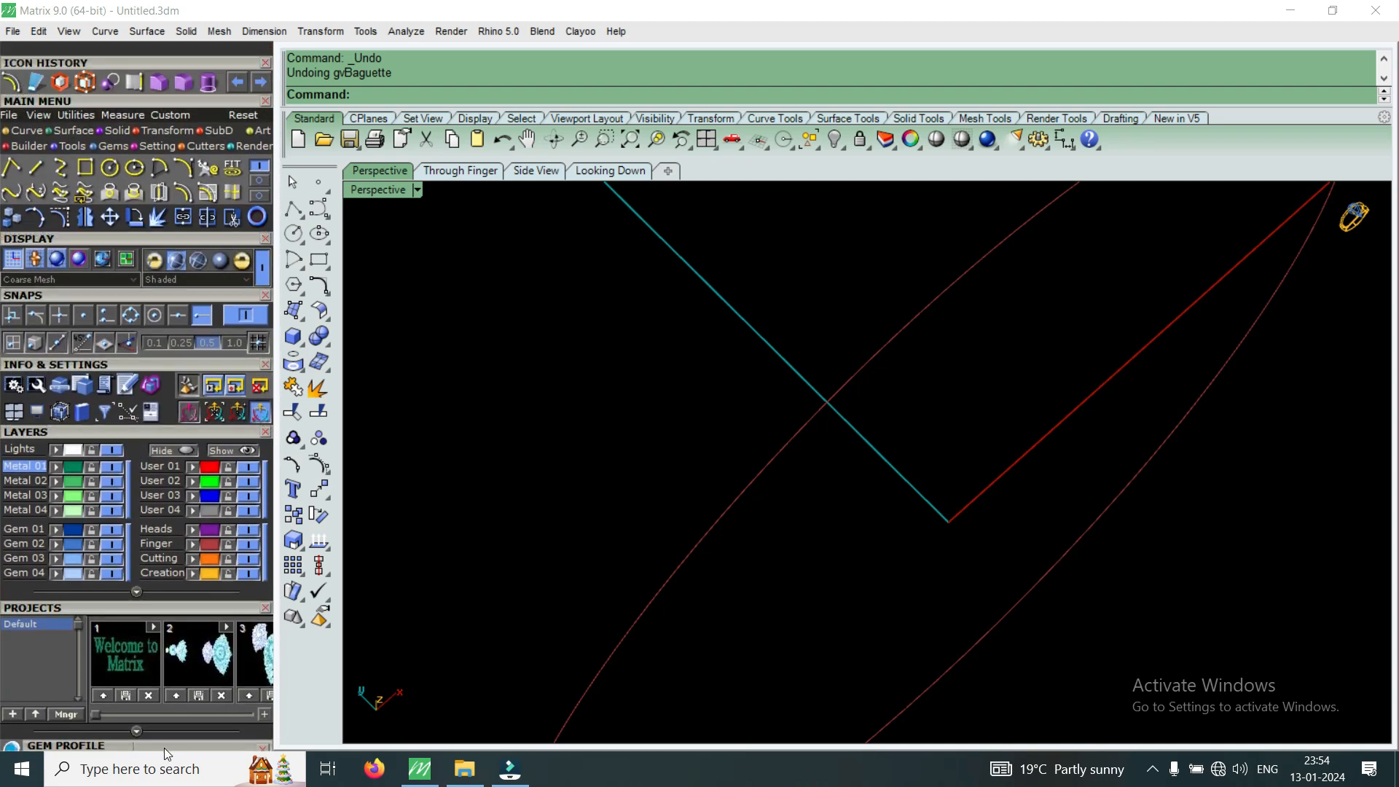
{"action": "left_click", "coordinate": [37, 82]}
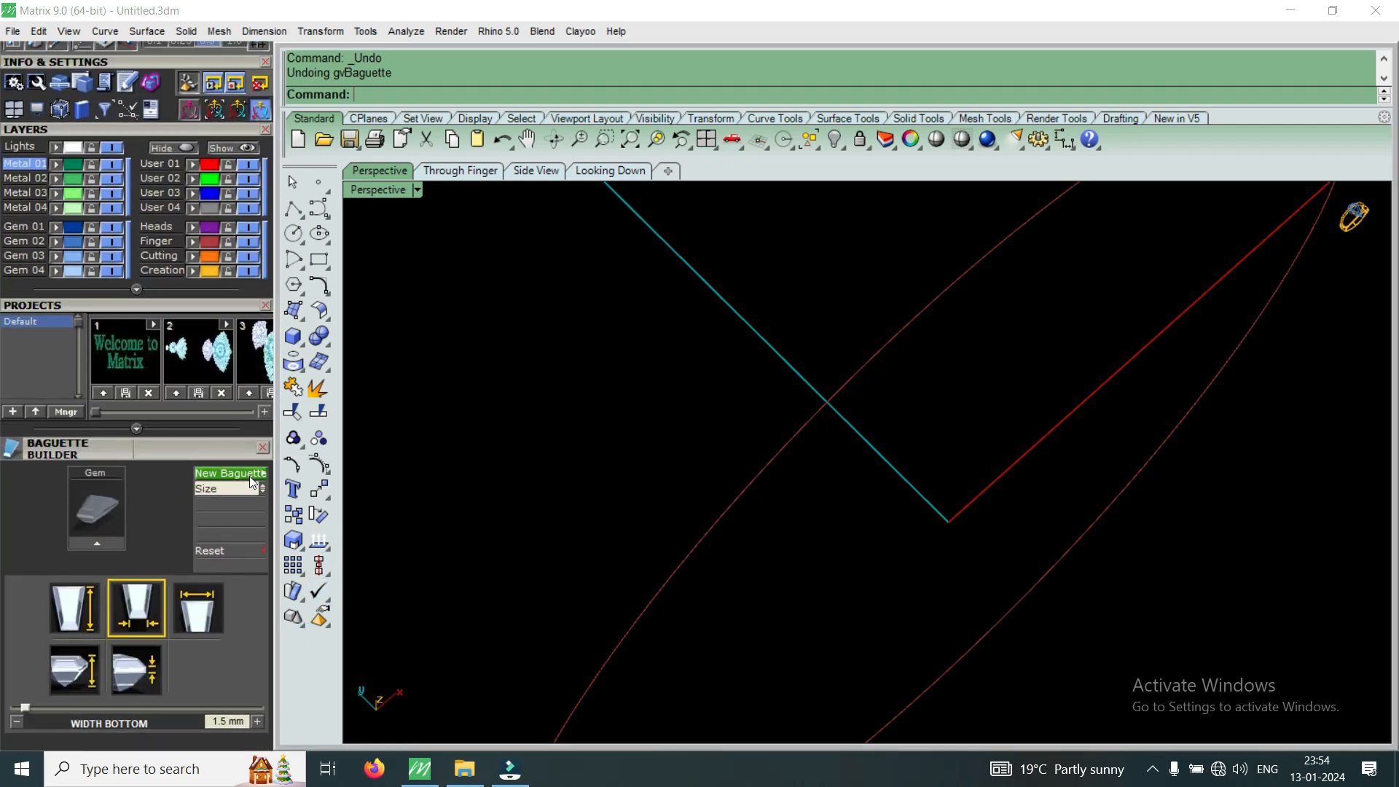
{"action": "left_click", "coordinate": [251, 480]}
{"action": "double_click", "coordinate": [387, 191]}
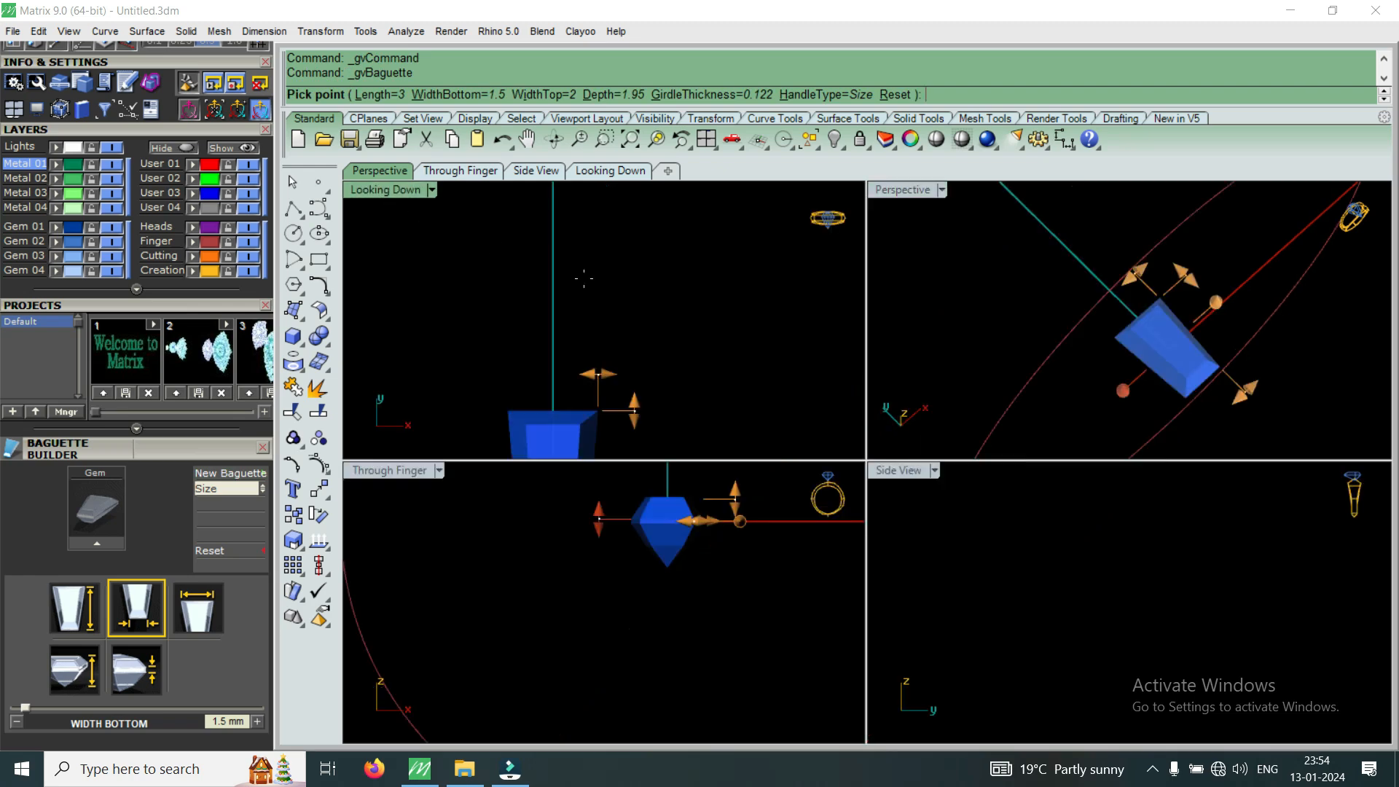
Set the new baguette's bottom width to 1 mm and create the gem at the origin.
{"action": "left_click", "coordinate": [67, 617]}
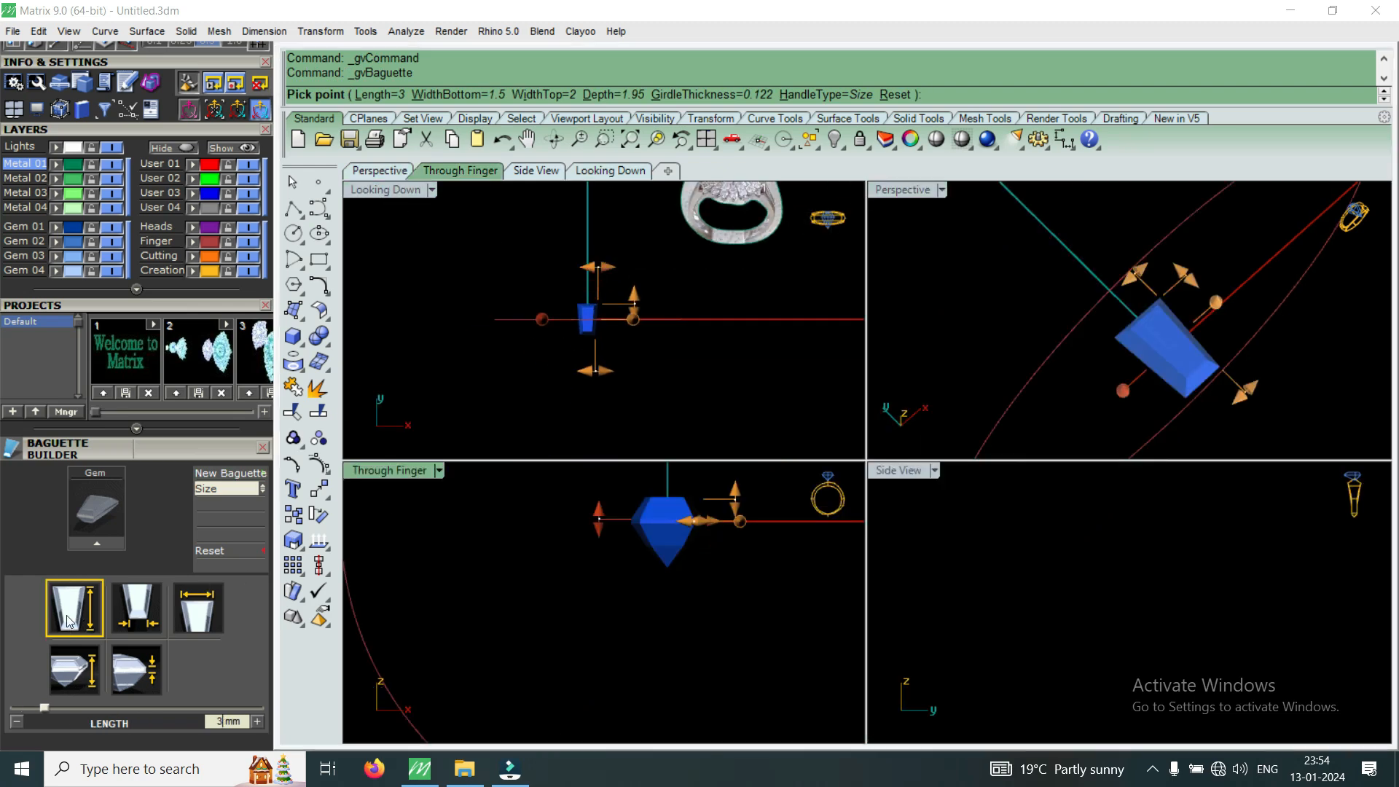
{"action": "left_click", "coordinate": [139, 599]}
{"action": "left_click", "coordinate": [194, 608]}
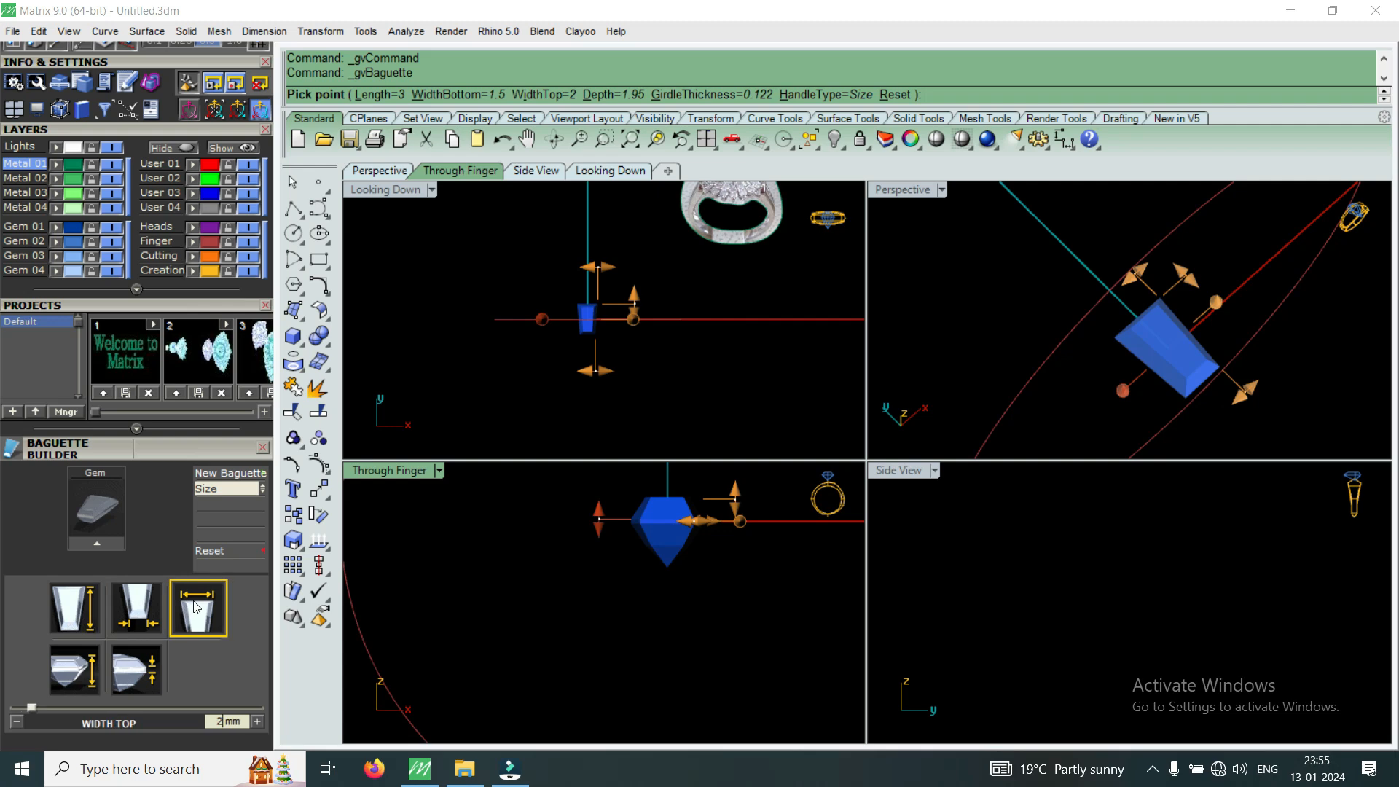
{"action": "left_click", "coordinate": [146, 620]}
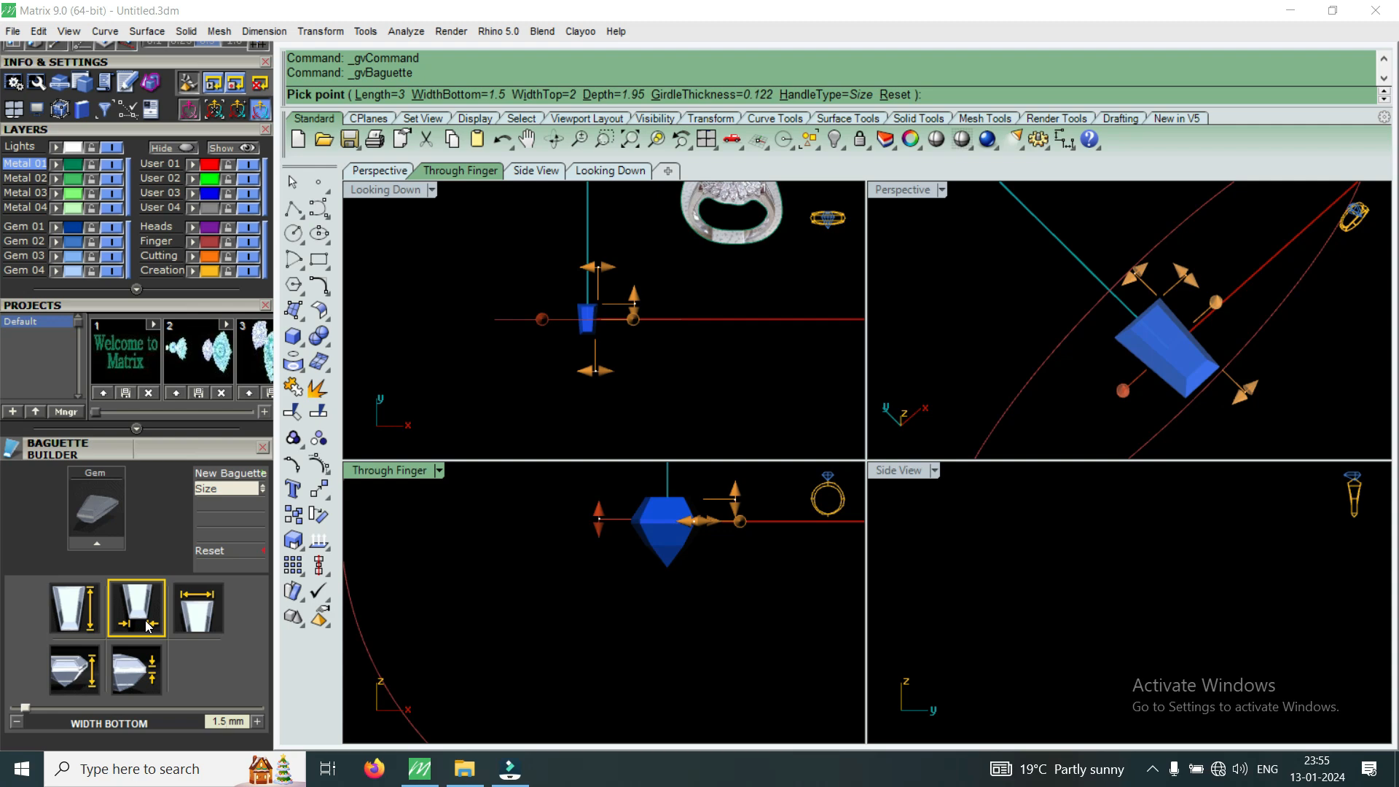
{"action": "key", "text": "BackSpace"}
{"action": "key", "text": "BackSpace"}
{"action": "key", "text": "Return"}
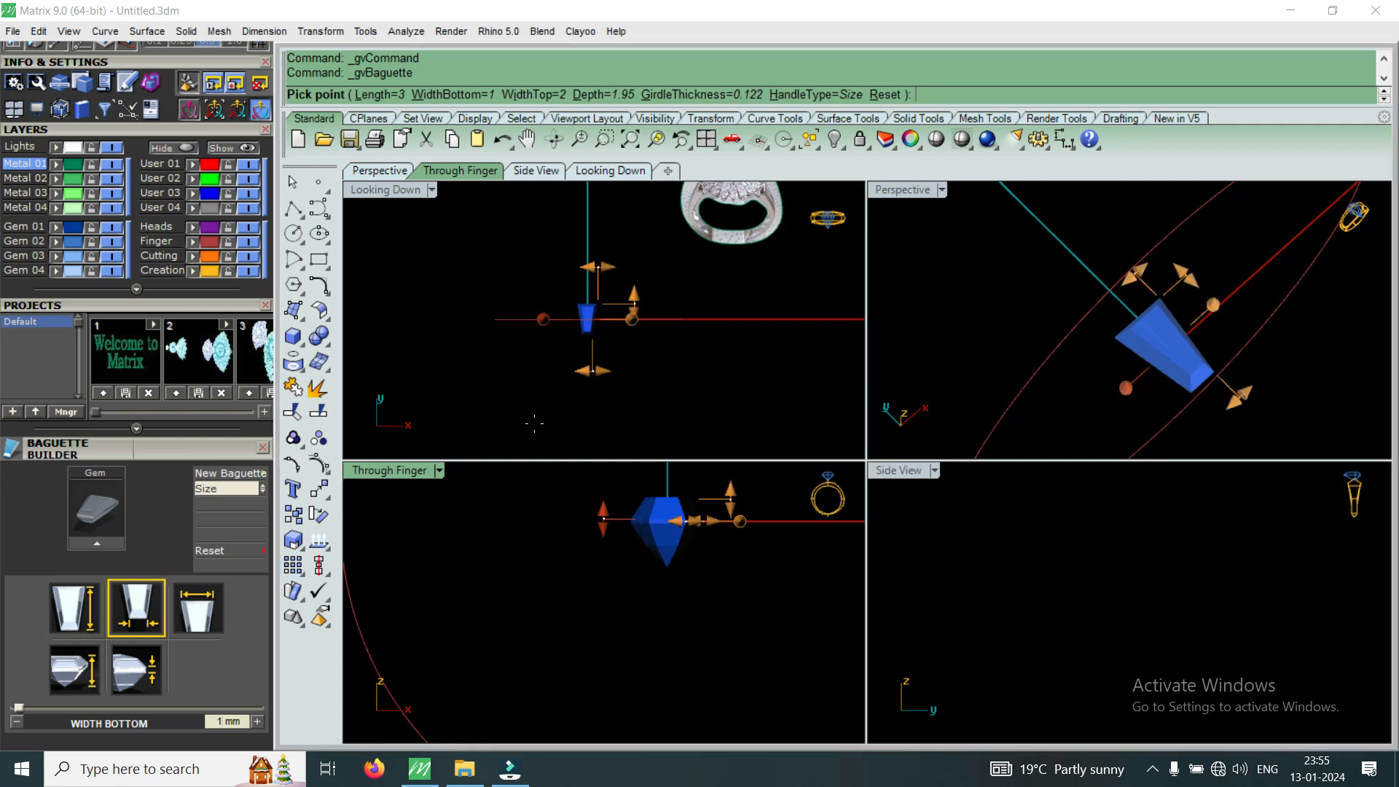
{"action": "scroll", "coordinate": [545, 308], "scroll_direction": "up", "scroll_amount": 10}
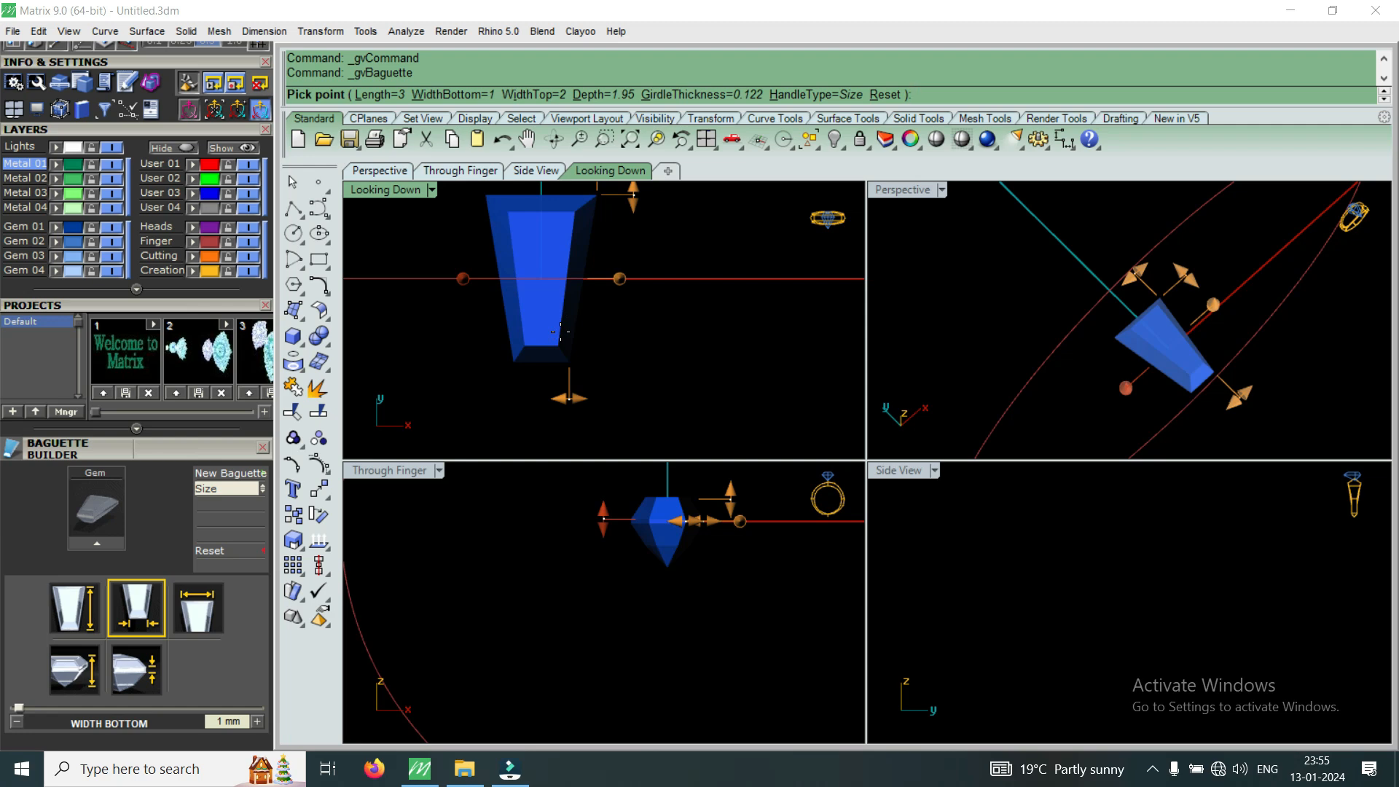
{"action": "right_click", "coordinate": [561, 333]}
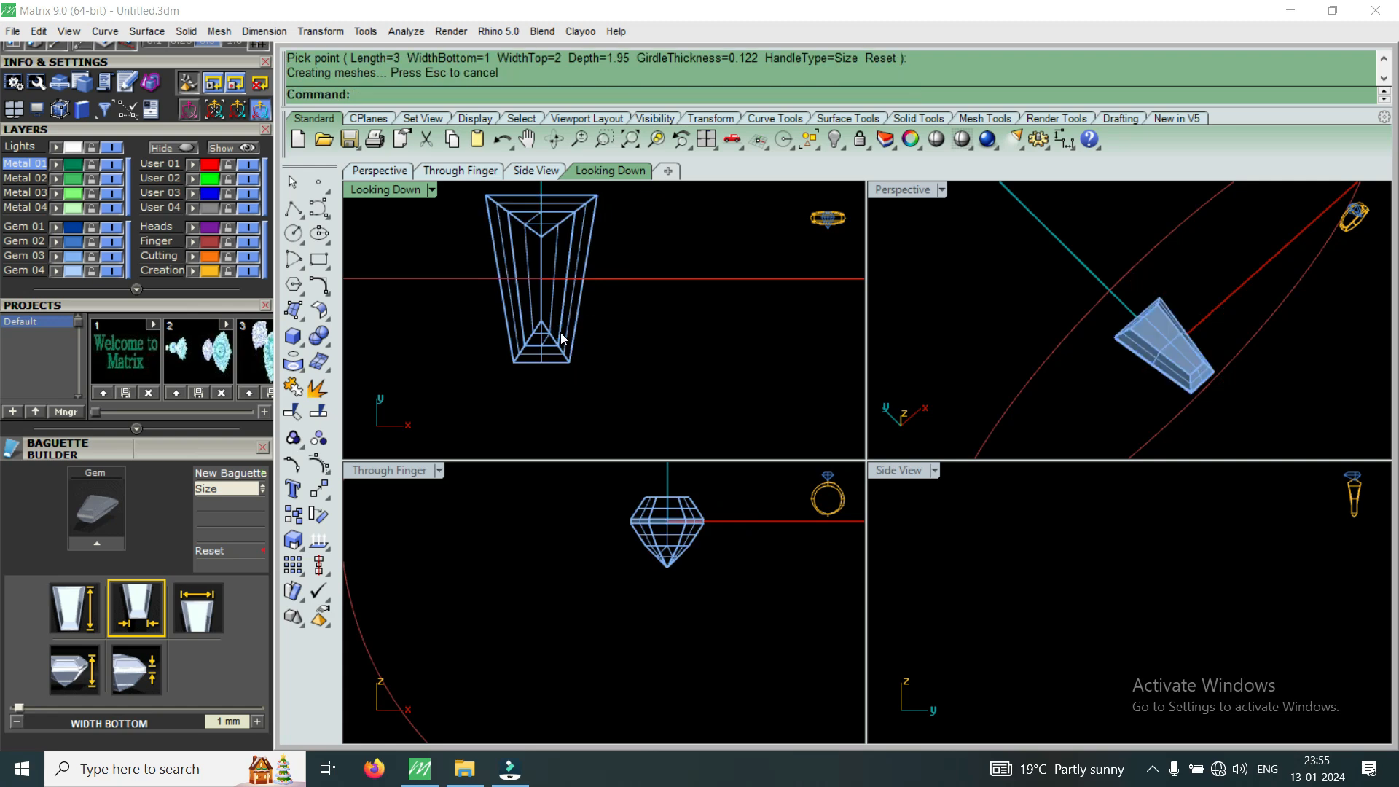
Maximize the Looking Down viewport and examine the tapered baguette's outline from above.
{"action": "double_click", "coordinate": [400, 188]}
{"action": "scroll", "coordinate": [575, 365], "scroll_direction": "down", "scroll_amount": 4}
{"action": "scroll", "coordinate": [672, 337], "scroll_direction": "up", "scroll_amount": 3}
{"action": "left_click", "coordinate": [671, 337]}
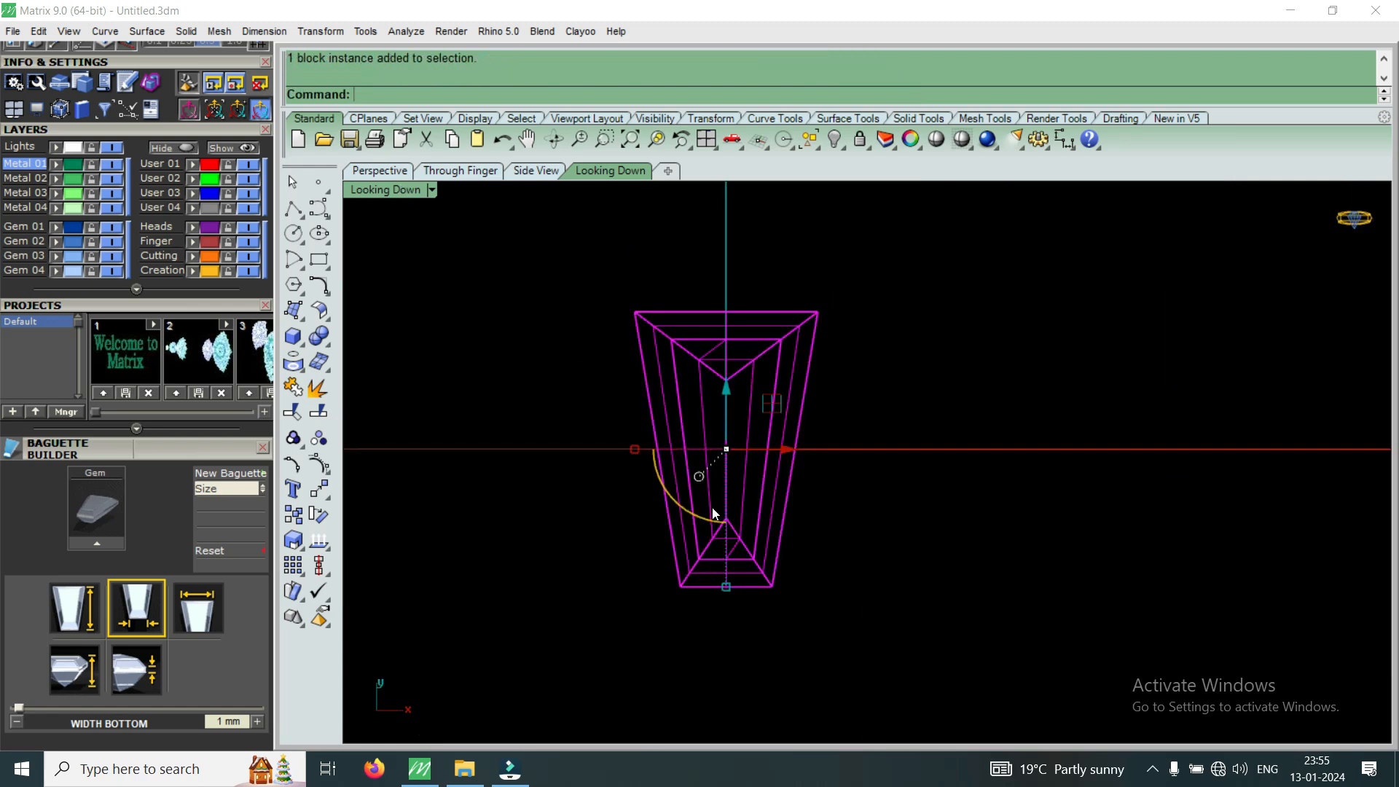
{"action": "scroll", "coordinate": [726, 525], "scroll_direction": "down", "scroll_amount": 2}
{"action": "scroll", "coordinate": [702, 452], "scroll_direction": "up", "scroll_amount": 1}
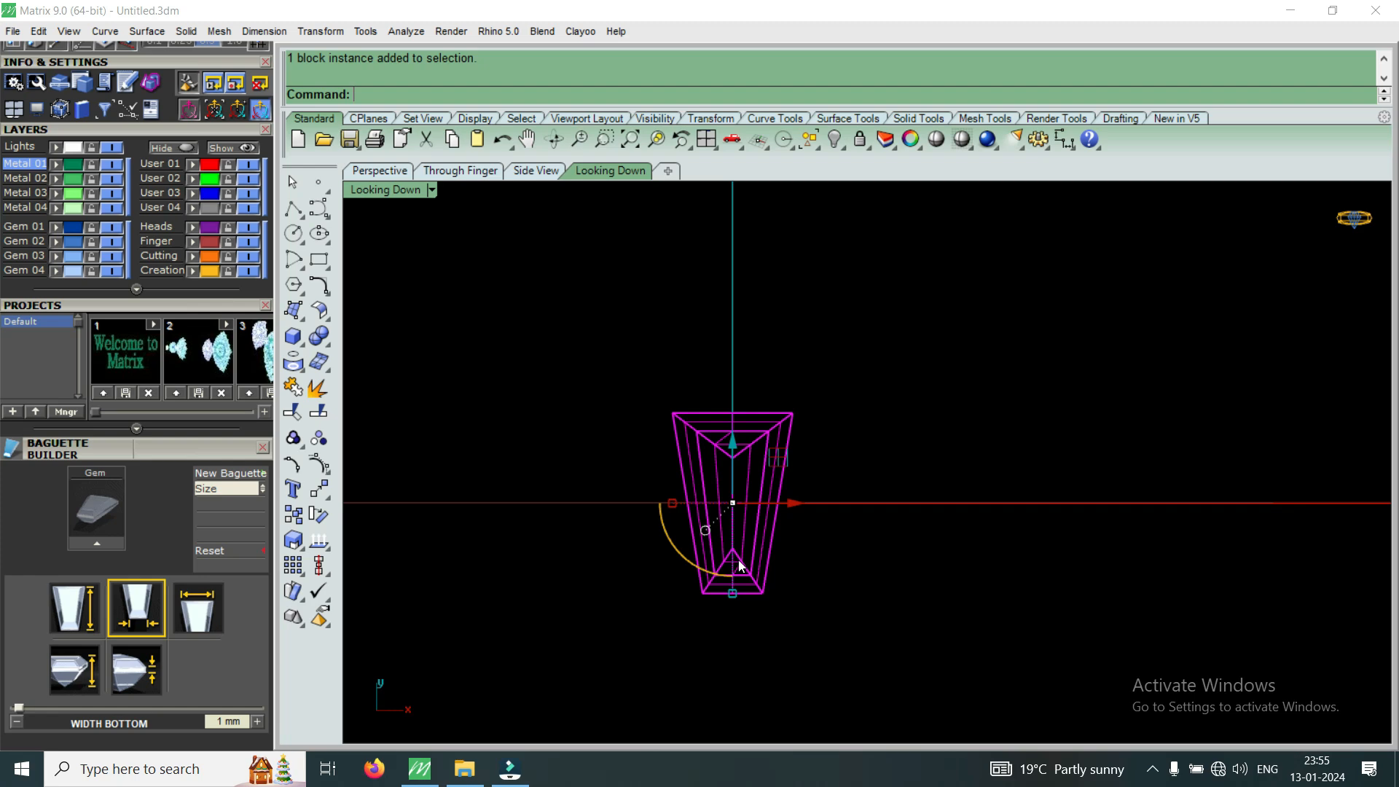
{"action": "scroll", "coordinate": [810, 546], "scroll_direction": "down", "scroll_amount": 3}
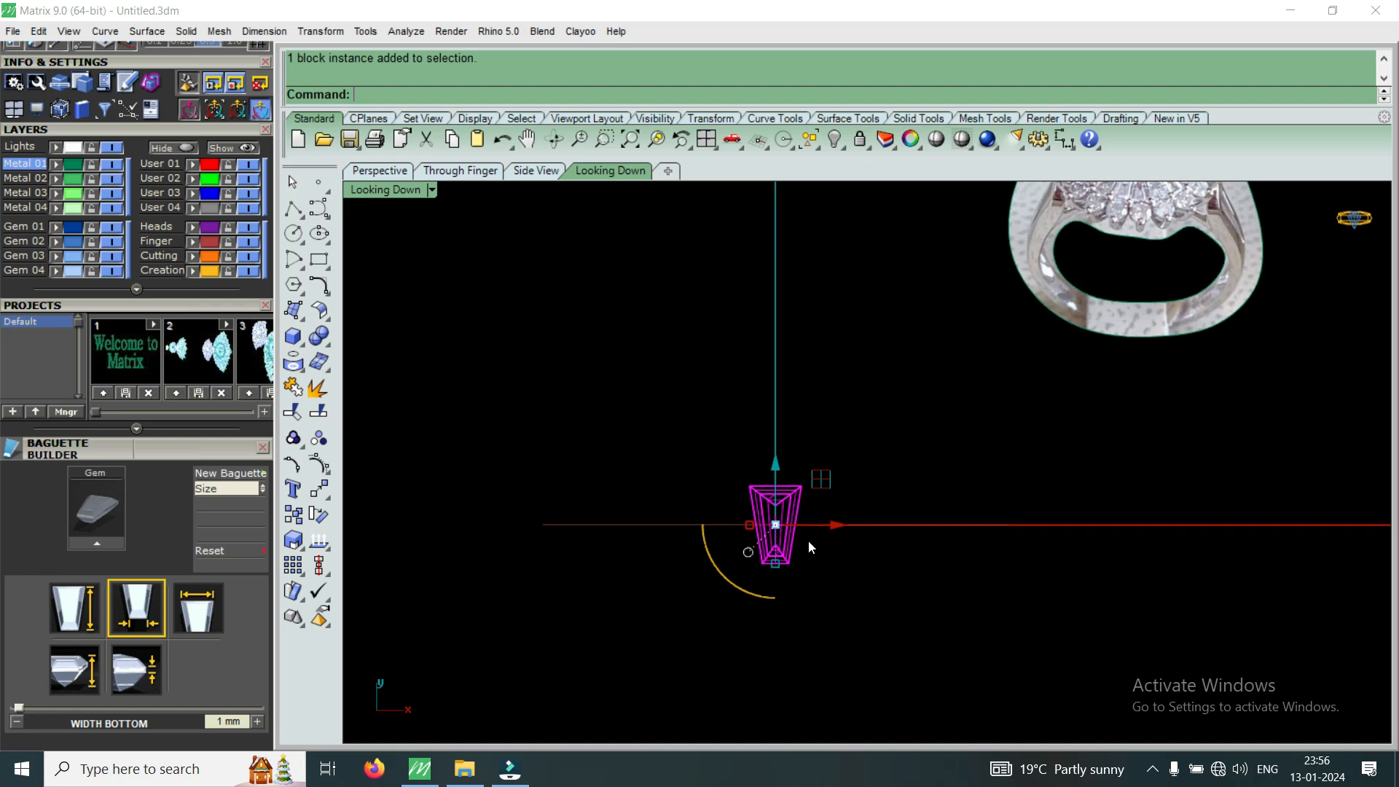
{"action": "scroll", "coordinate": [794, 514], "scroll_direction": "up", "scroll_amount": 5}
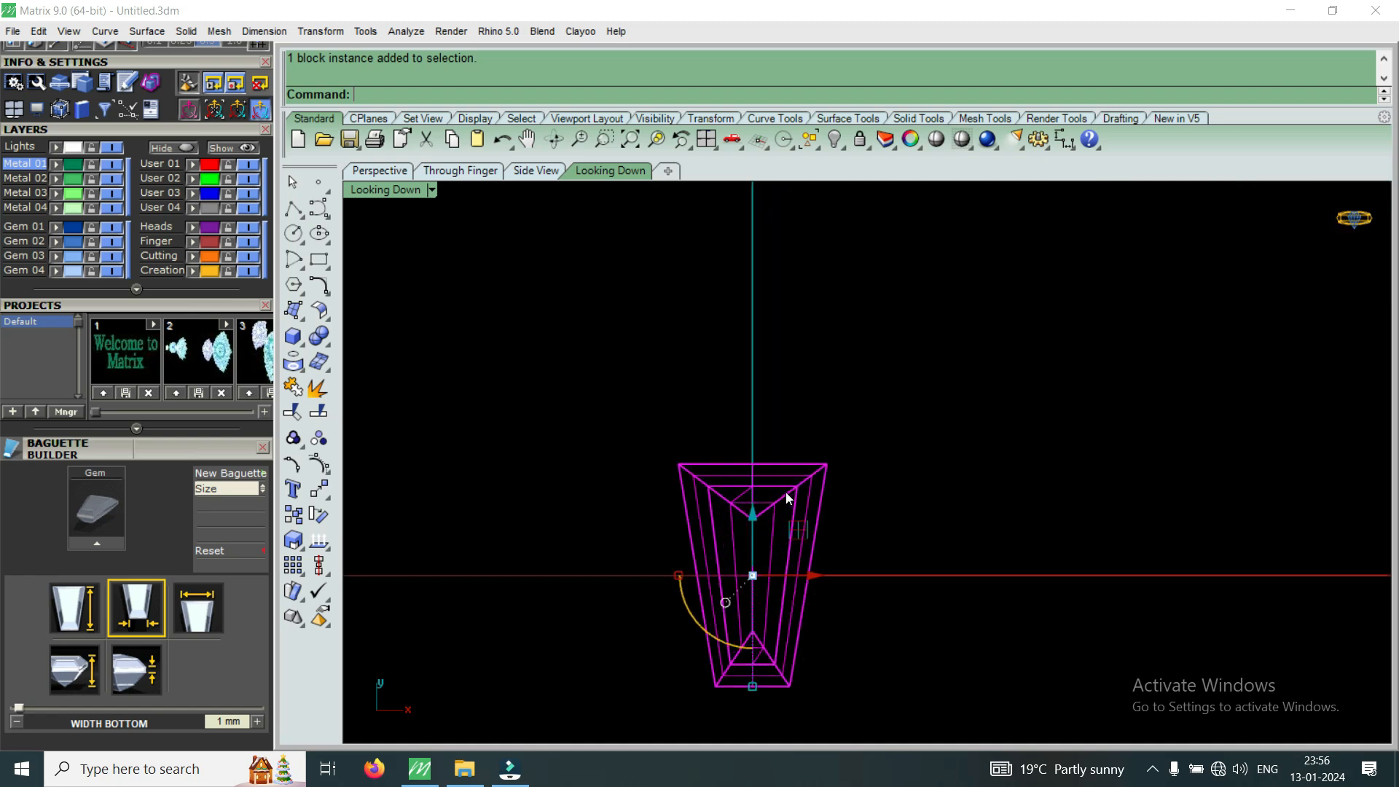
Run Gem Profile on the tapered baguette to generate its outline curve.
{"action": "scroll", "coordinate": [759, 510], "scroll_direction": "up", "scroll_amount": 2}
{"action": "left_click", "coordinate": [798, 481]}
{"action": "left_click", "coordinate": [806, 481]}
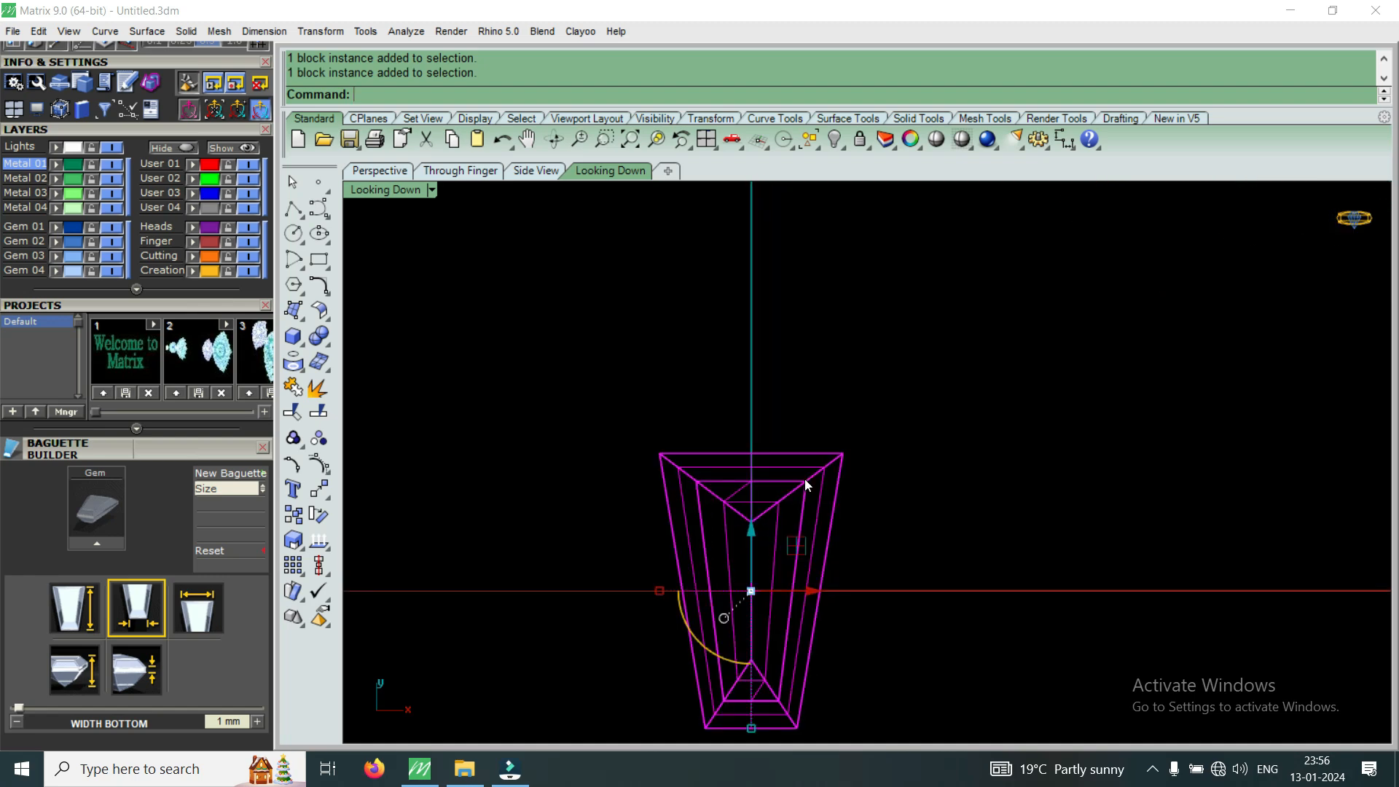
{"action": "key", "text": "F6"}
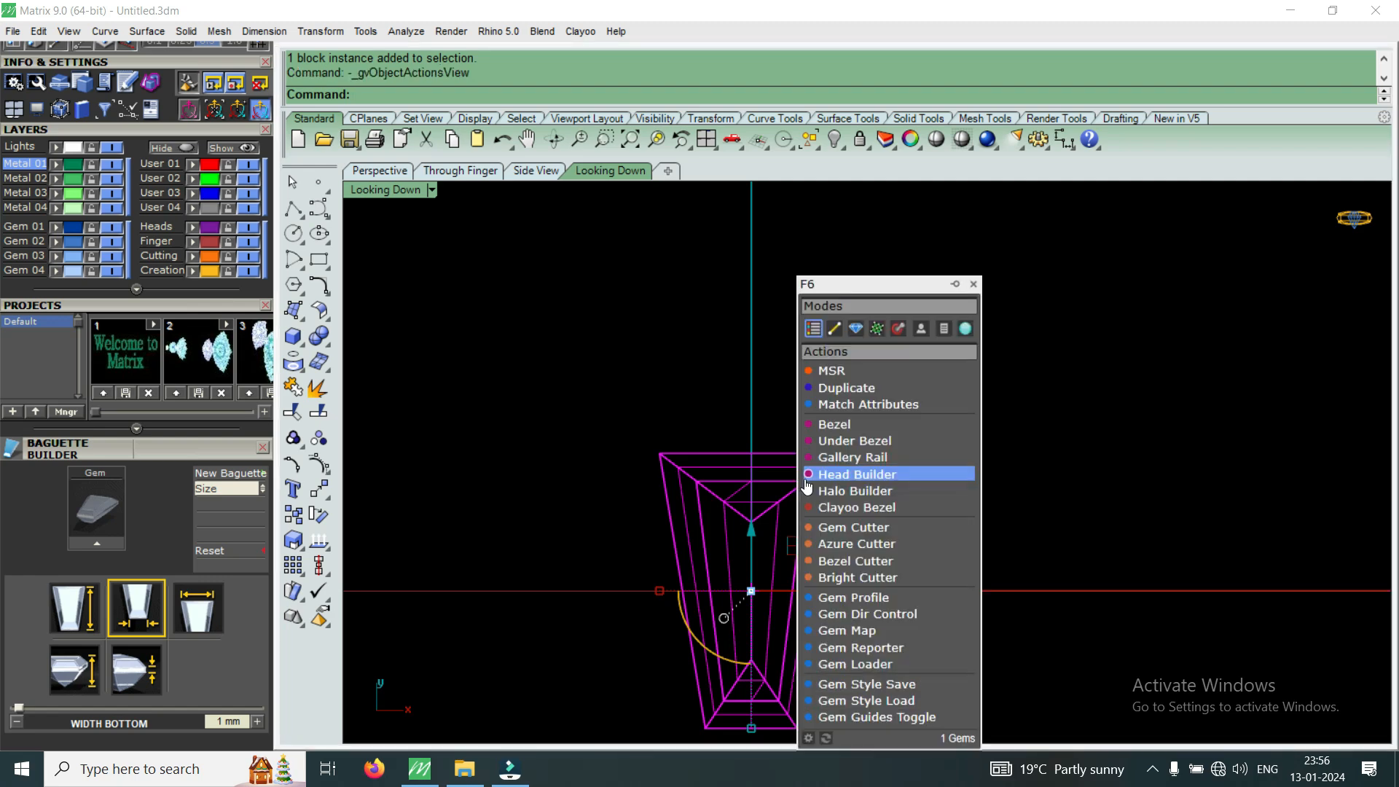
{"action": "left_click", "coordinate": [889, 597]}
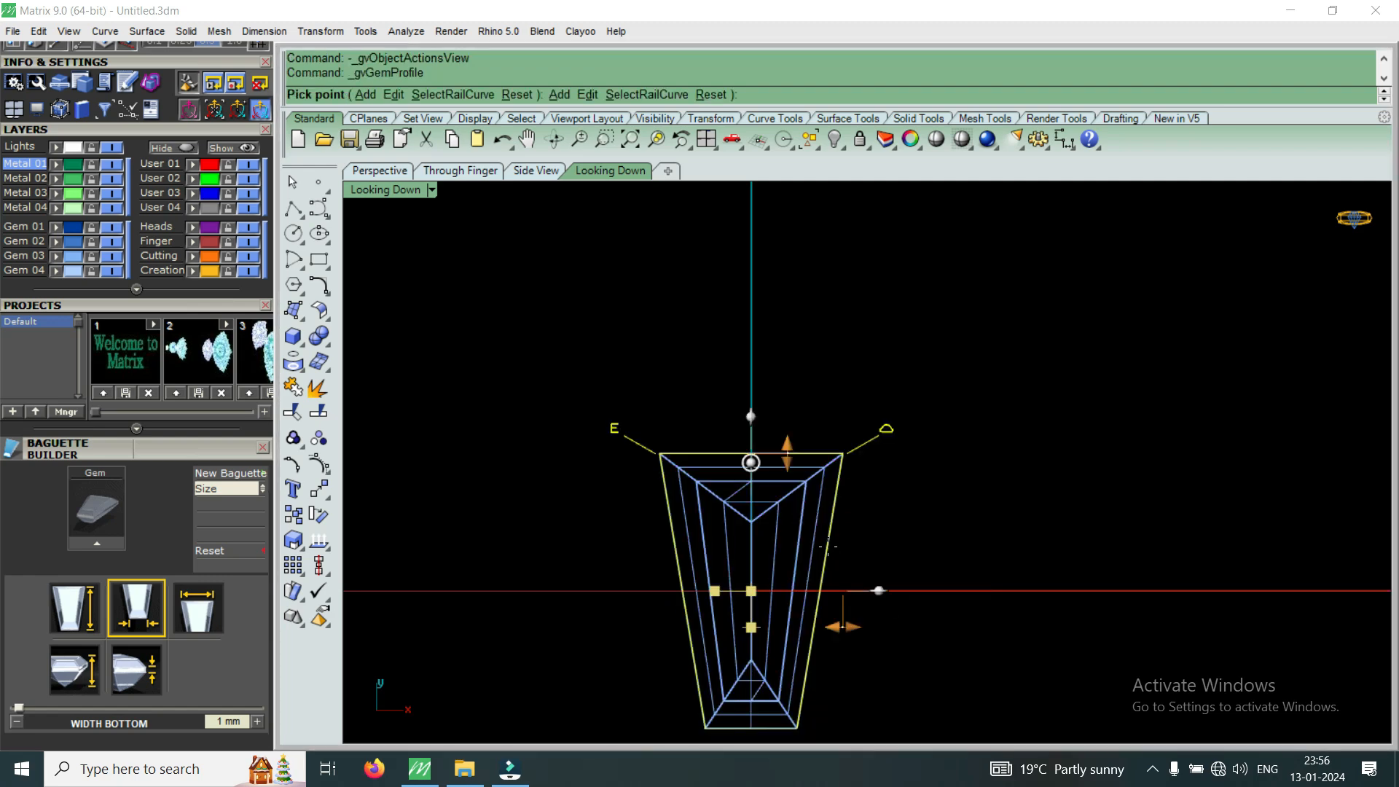
{"action": "key", "text": "Escape"}
{"action": "scroll", "coordinate": [729, 457], "scroll_direction": "up", "scroll_amount": 4}
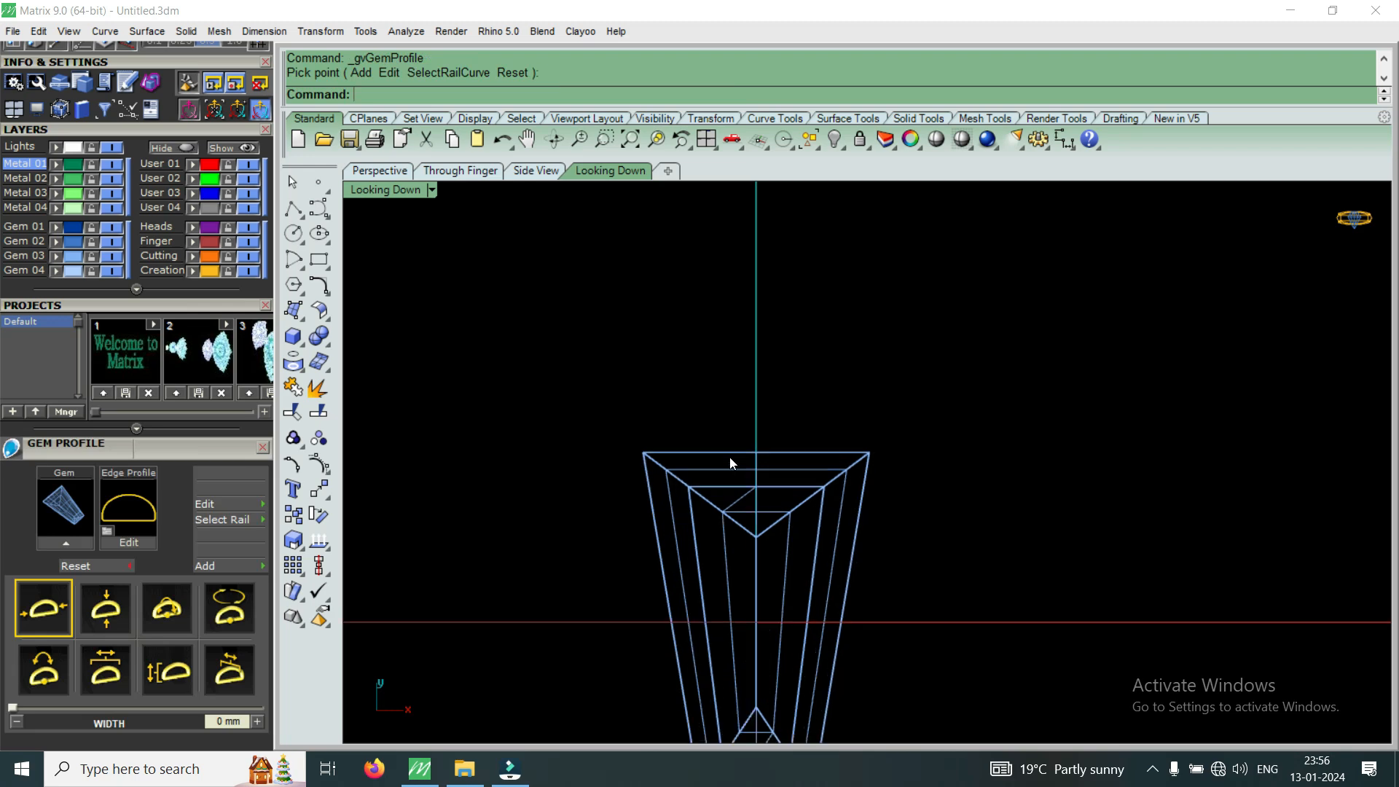
Offset the baguette's outline curve outward by a distance of 0.1.
{"action": "left_click", "coordinate": [735, 461]}
{"action": "left_click", "coordinate": [772, 497]}
{"action": "scroll", "coordinate": [734, 411], "scroll_direction": "down", "scroll_amount": 1}
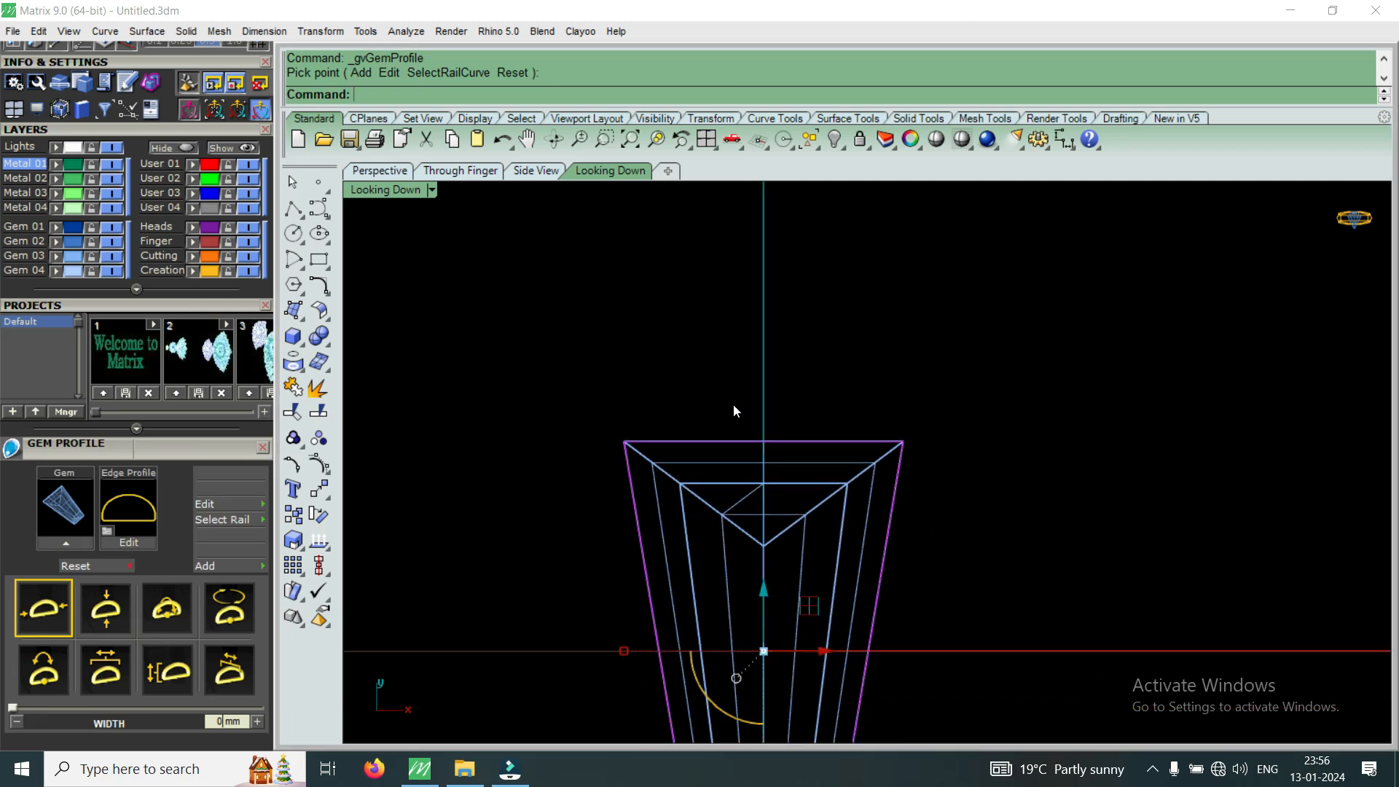
{"action": "scroll", "coordinate": [733, 410], "scroll_direction": "down", "scroll_amount": 3}
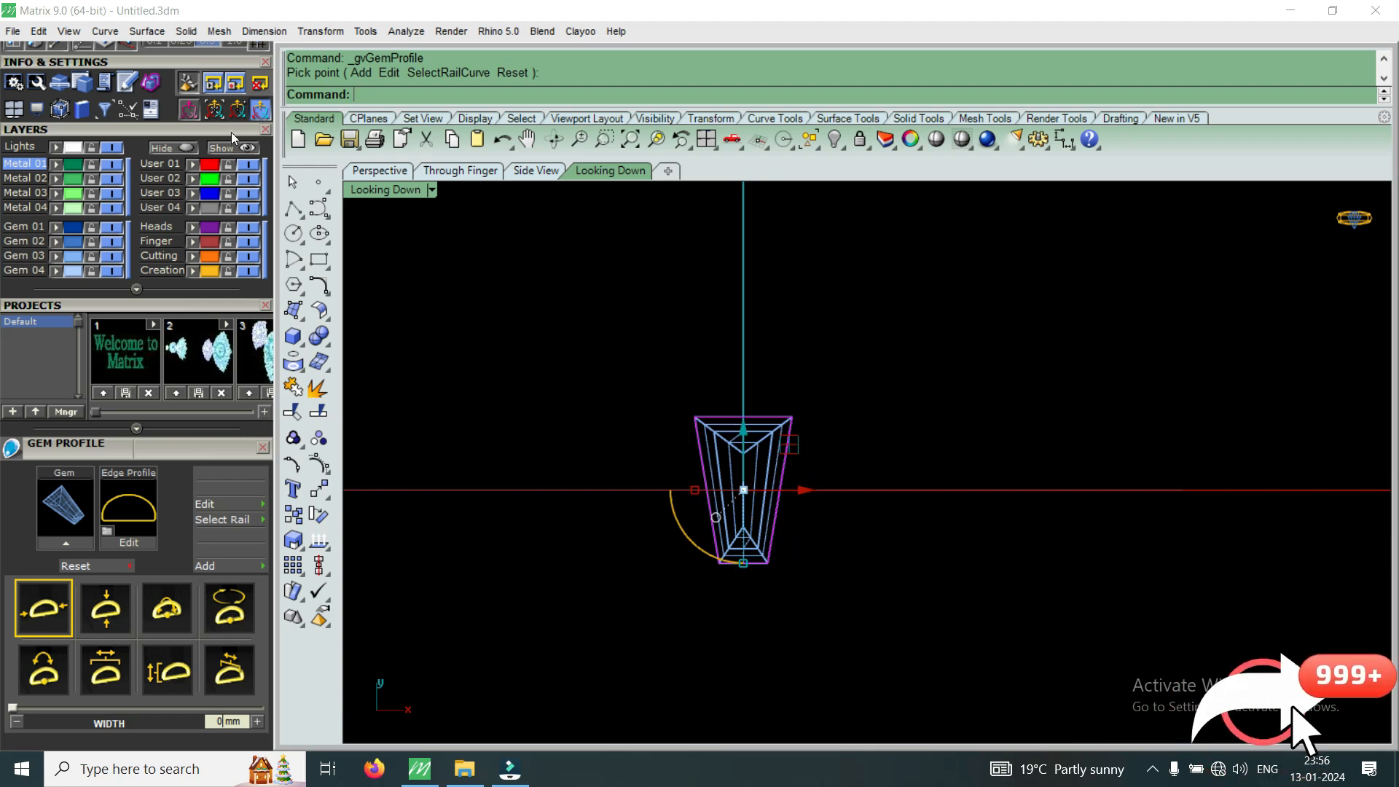
{"action": "left_click_drag", "start_coordinate": [233, 137], "coordinate": [225, 397]}
{"action": "left_click", "coordinate": [182, 154]}
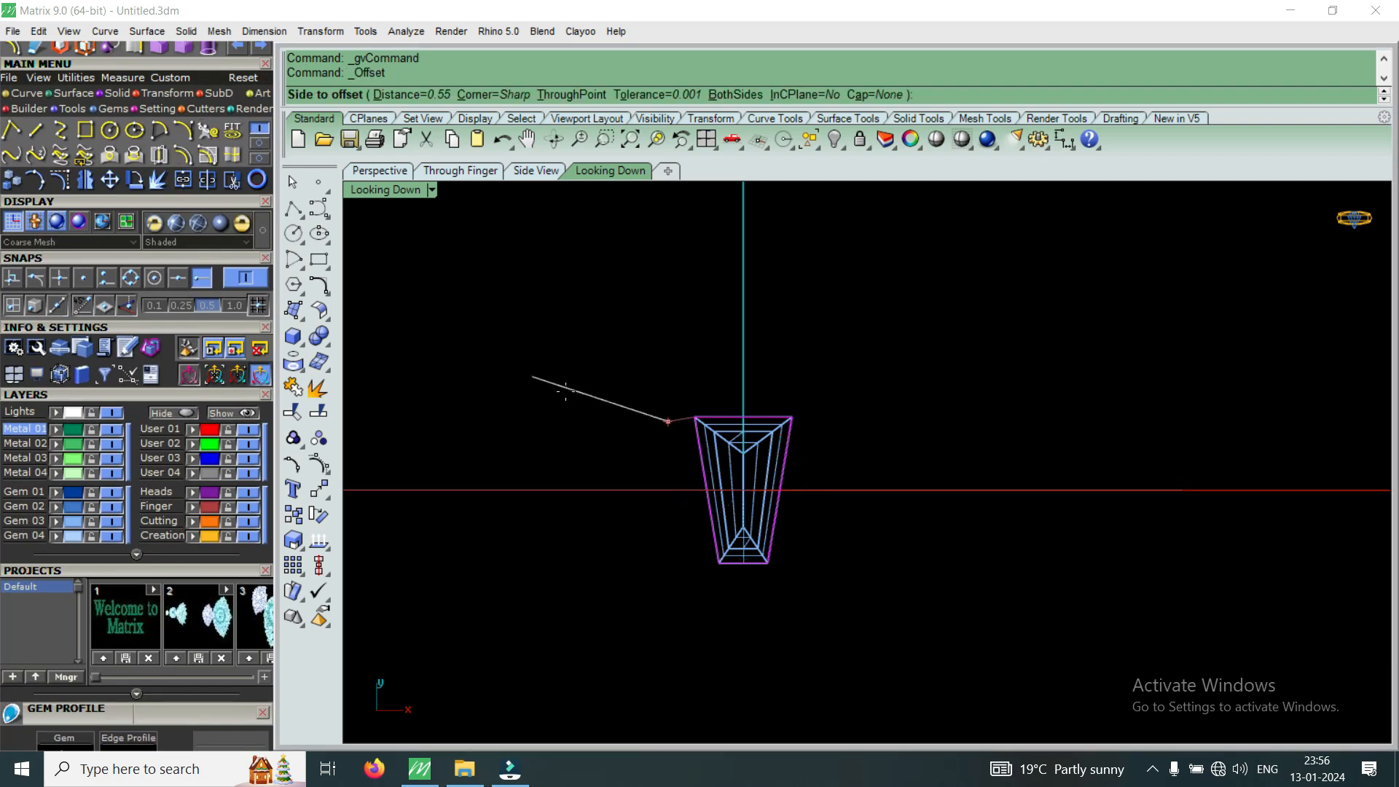
{"action": "scroll", "coordinate": [669, 464], "scroll_direction": "up", "scroll_amount": 6}
{"action": "type", "text": ".1"}
{"action": "key", "text": "Return"}
{"action": "left_click", "coordinate": [669, 465]}
{"action": "scroll", "coordinate": [669, 465], "scroll_direction": "down", "scroll_amount": 3}
{"action": "scroll", "coordinate": [694, 643], "scroll_direction": "up", "scroll_amount": 3}
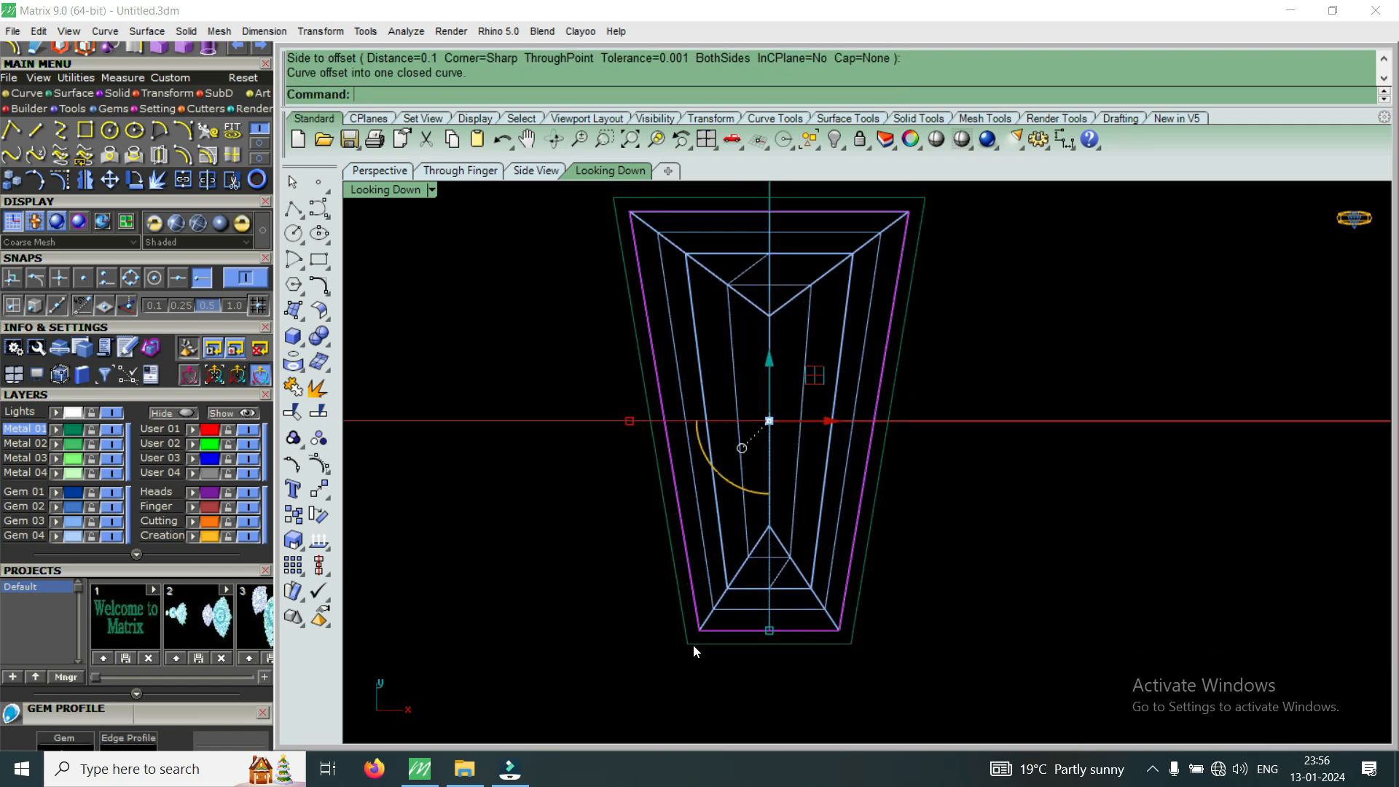
Delete the gem's profile curve and offset the remaining outer outline curve inward by a distance of 0.5.
{"action": "key", "text": "Delete"}
{"action": "left_click", "coordinate": [691, 644]}
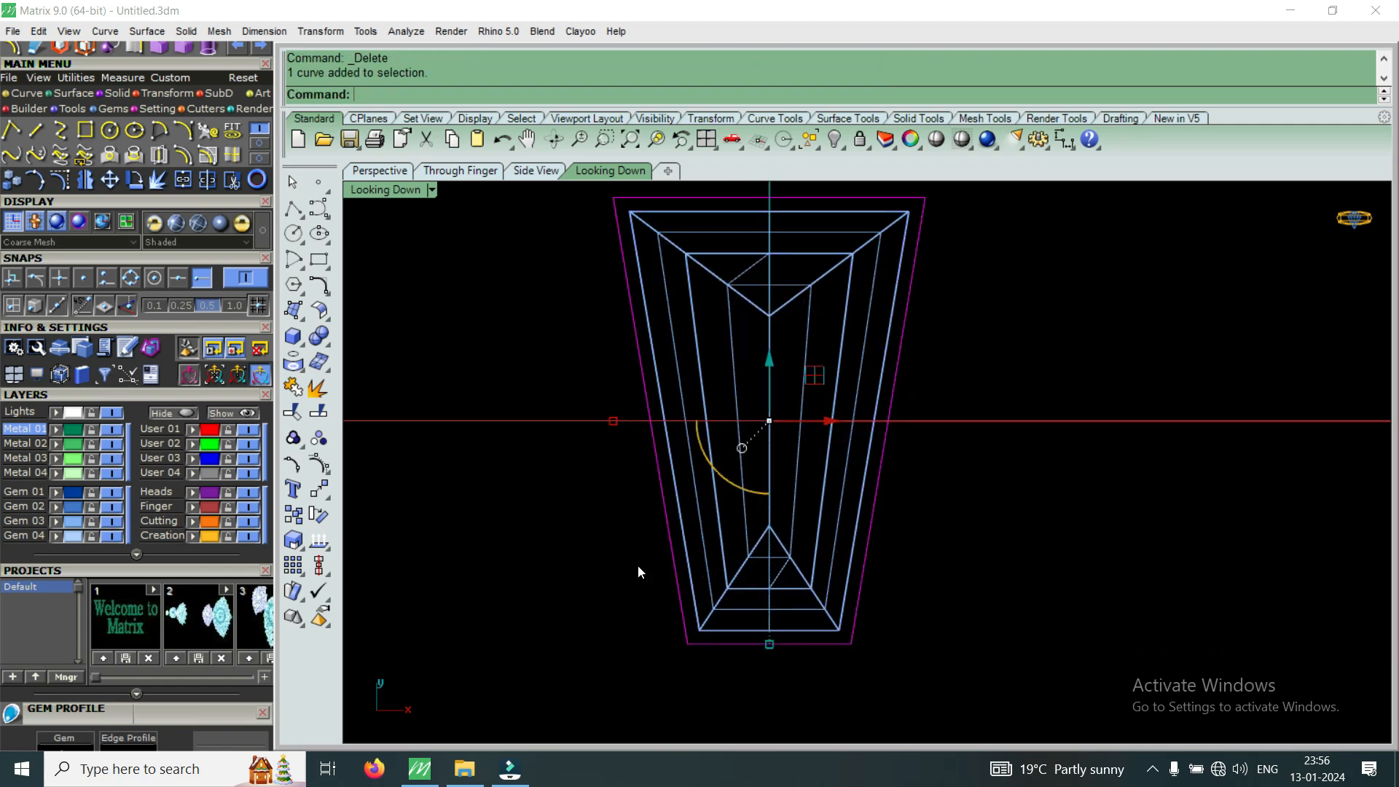
{"action": "left_click", "coordinate": [184, 171]}
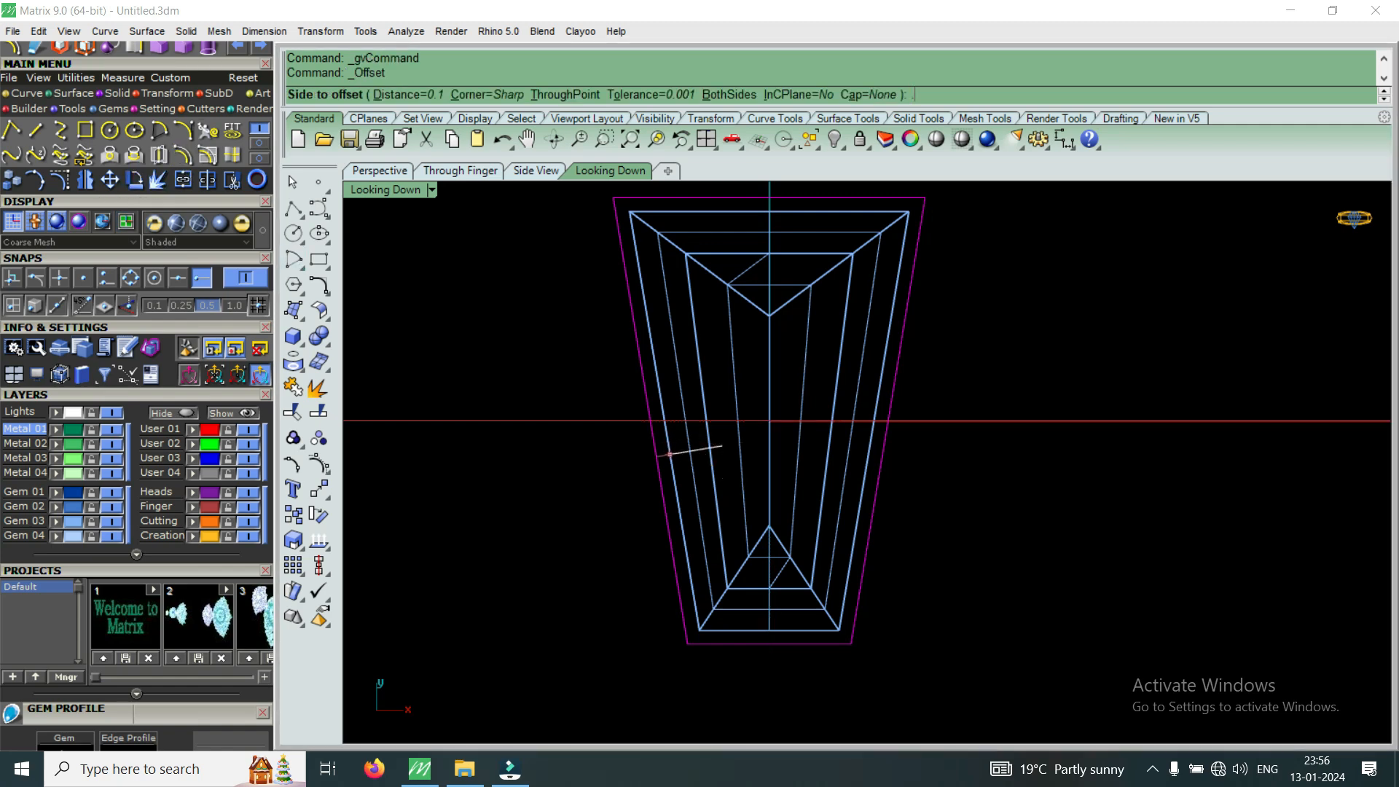
{"action": "type", "text": "0.5"}
{"action": "key", "text": "Return"}
{"action": "left_click", "coordinate": [723, 447]}
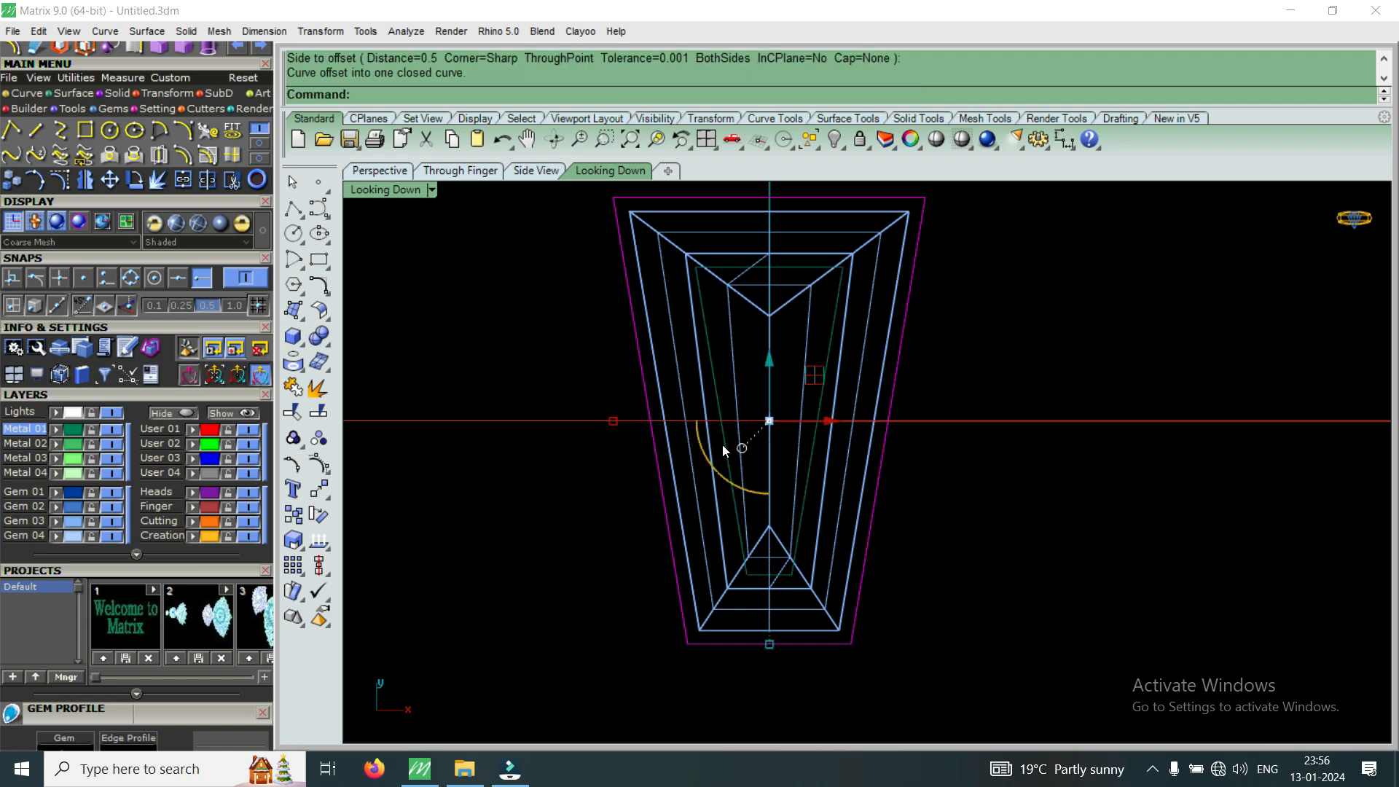
Extrude the outer and inner outline curves together as a solid by -0.8, and delete the source curves.
{"action": "left_click", "coordinate": [731, 509]}
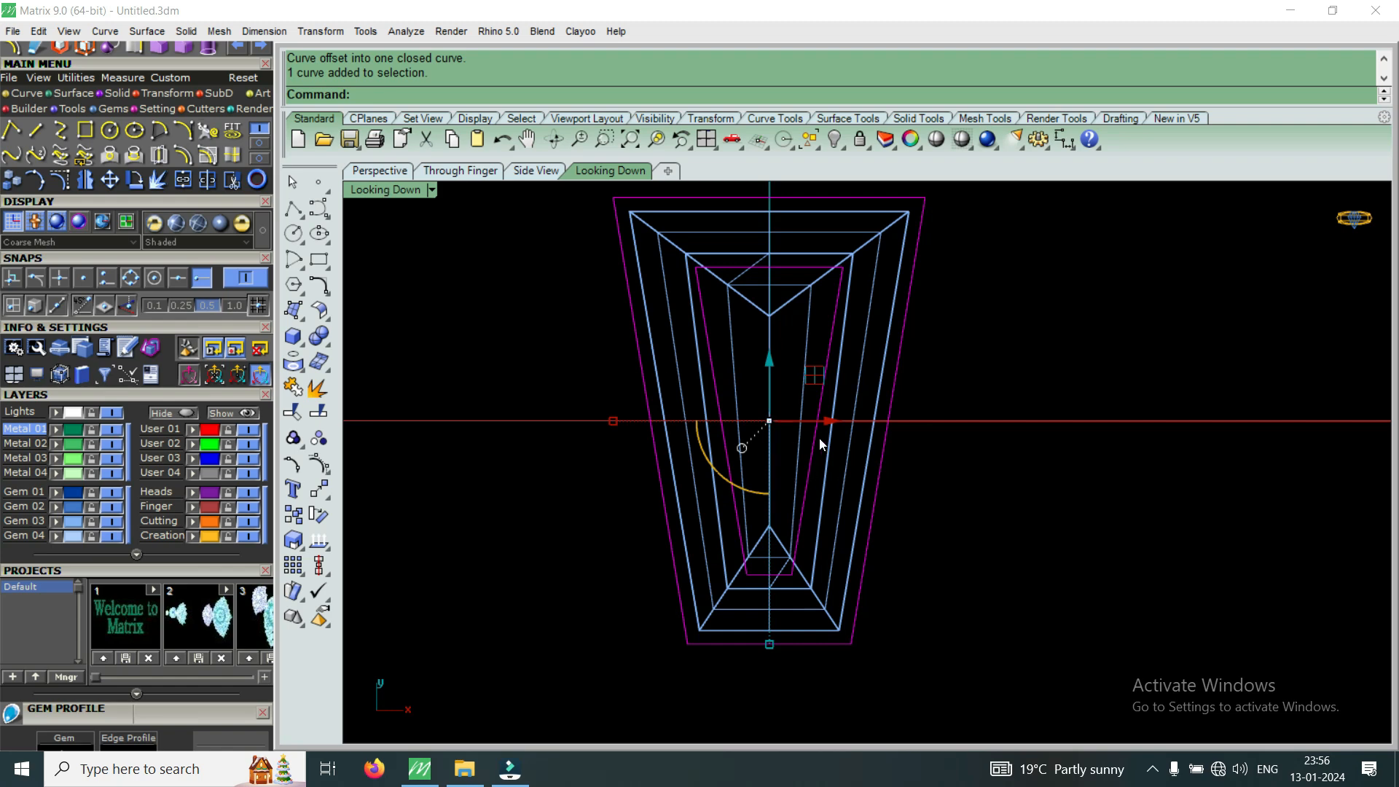
{"action": "scroll", "coordinate": [824, 439], "scroll_direction": "down", "scroll_amount": 3}
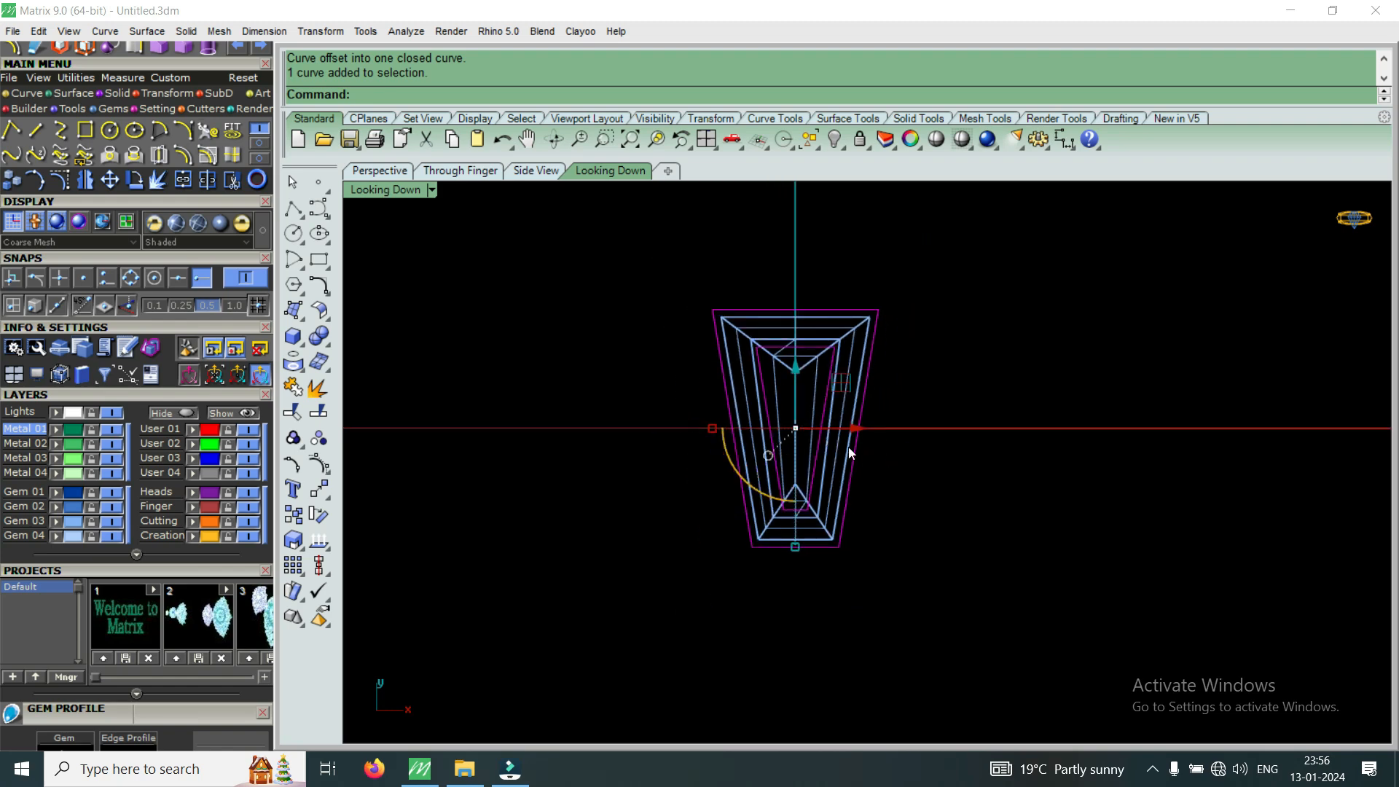
{"action": "scroll", "coordinate": [849, 447], "scroll_direction": "up", "scroll_amount": 2}
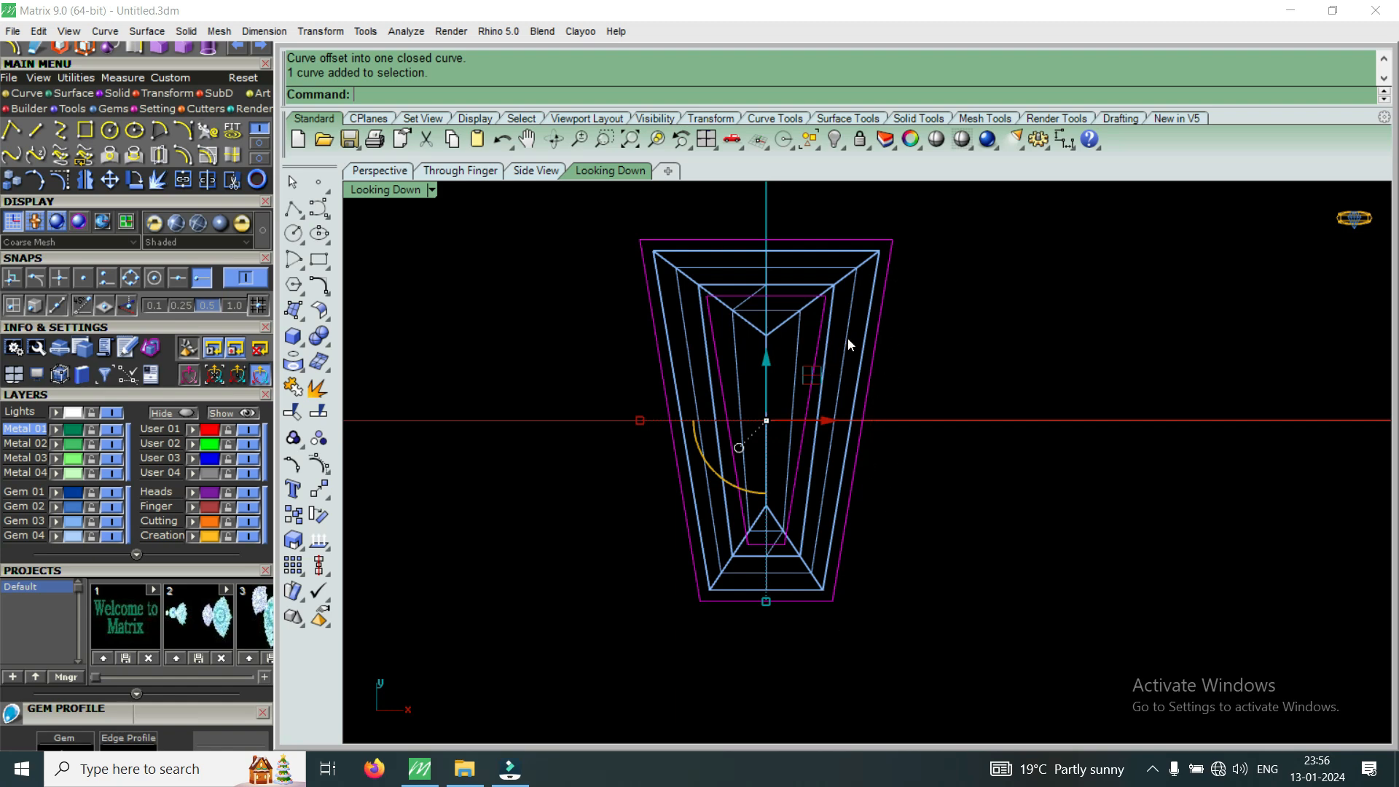
{"action": "scroll", "coordinate": [819, 364], "scroll_direction": "up", "scroll_amount": 2}
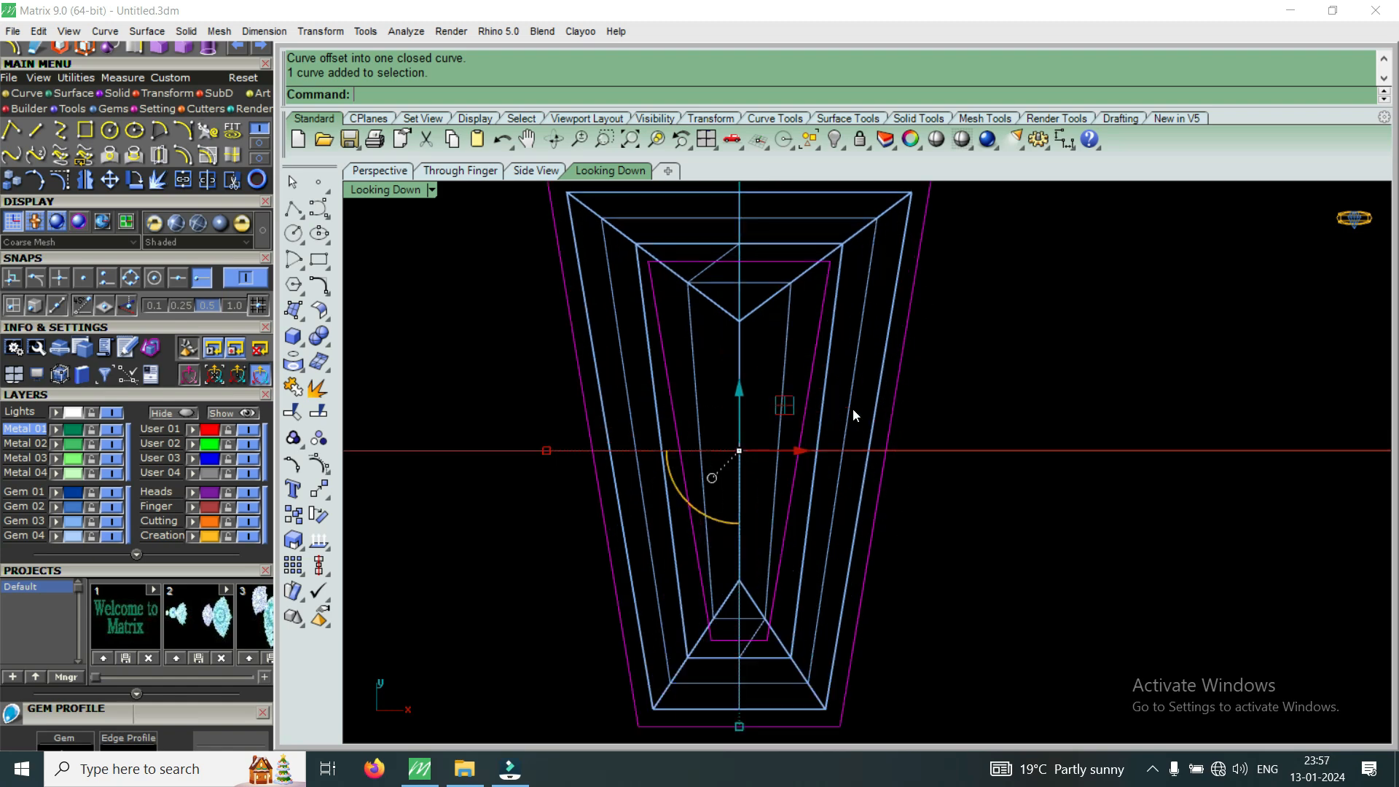
{"action": "scroll", "coordinate": [854, 414], "scroll_direction": "down", "scroll_amount": 3}
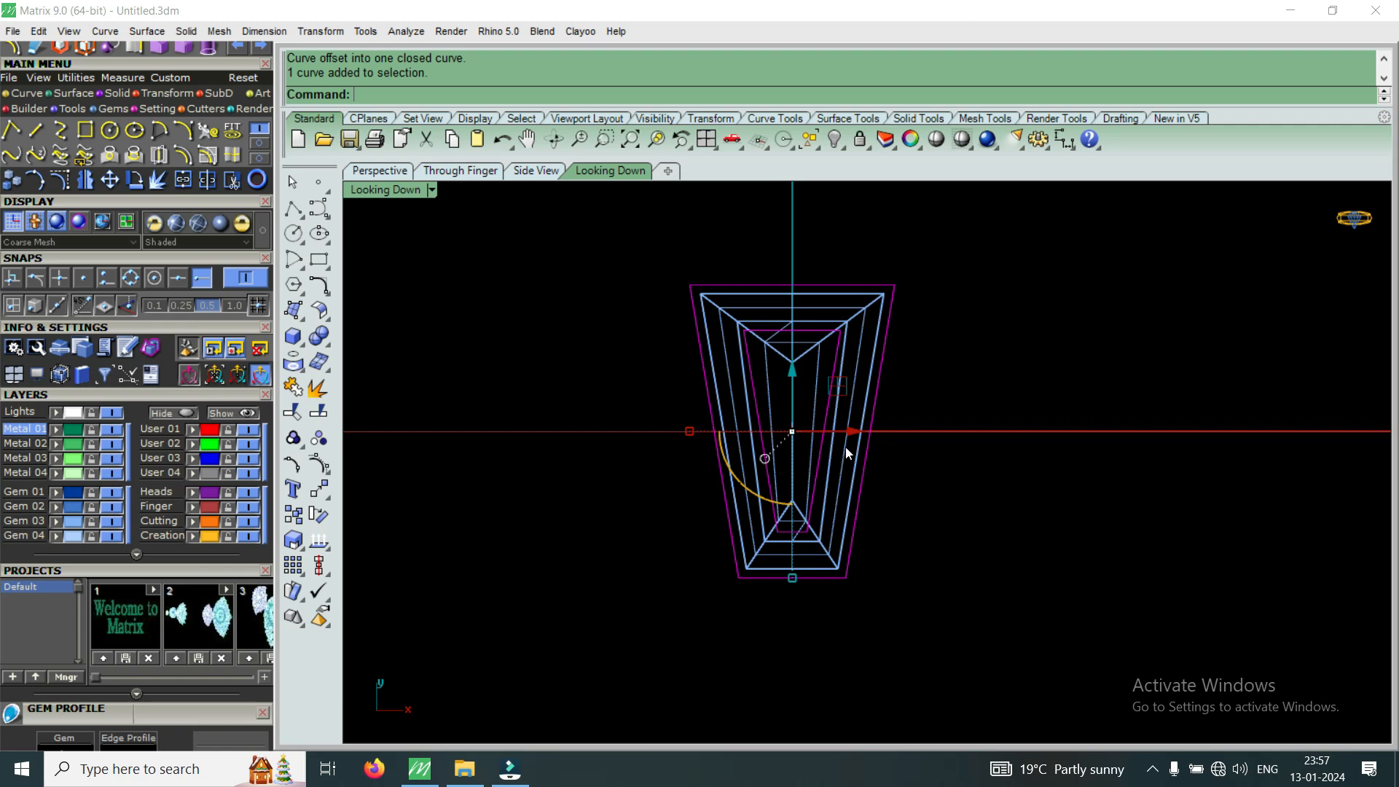
{"action": "scroll", "coordinate": [843, 456], "scroll_direction": "up", "scroll_amount": 3}
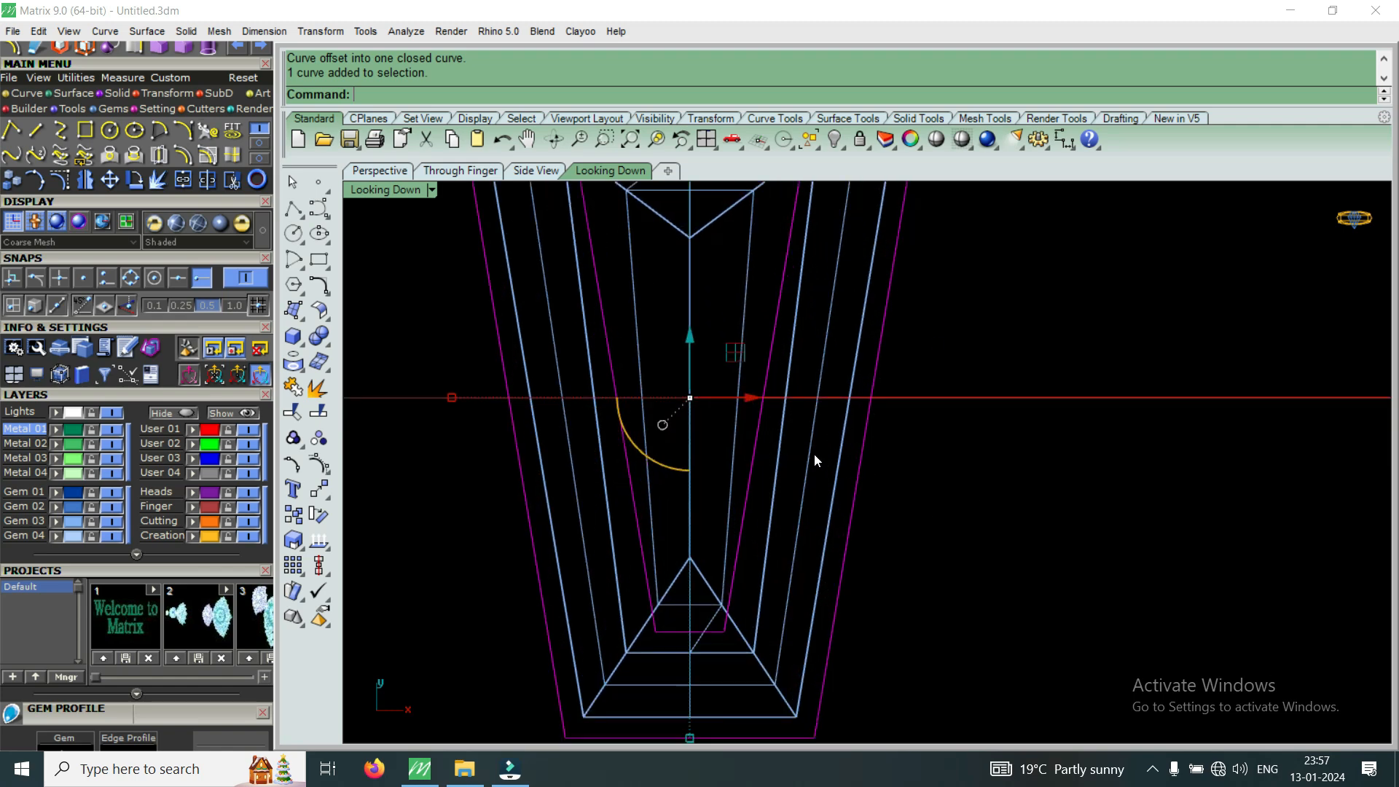
{"action": "scroll", "coordinate": [827, 467], "scroll_direction": "down", "scroll_amount": 5}
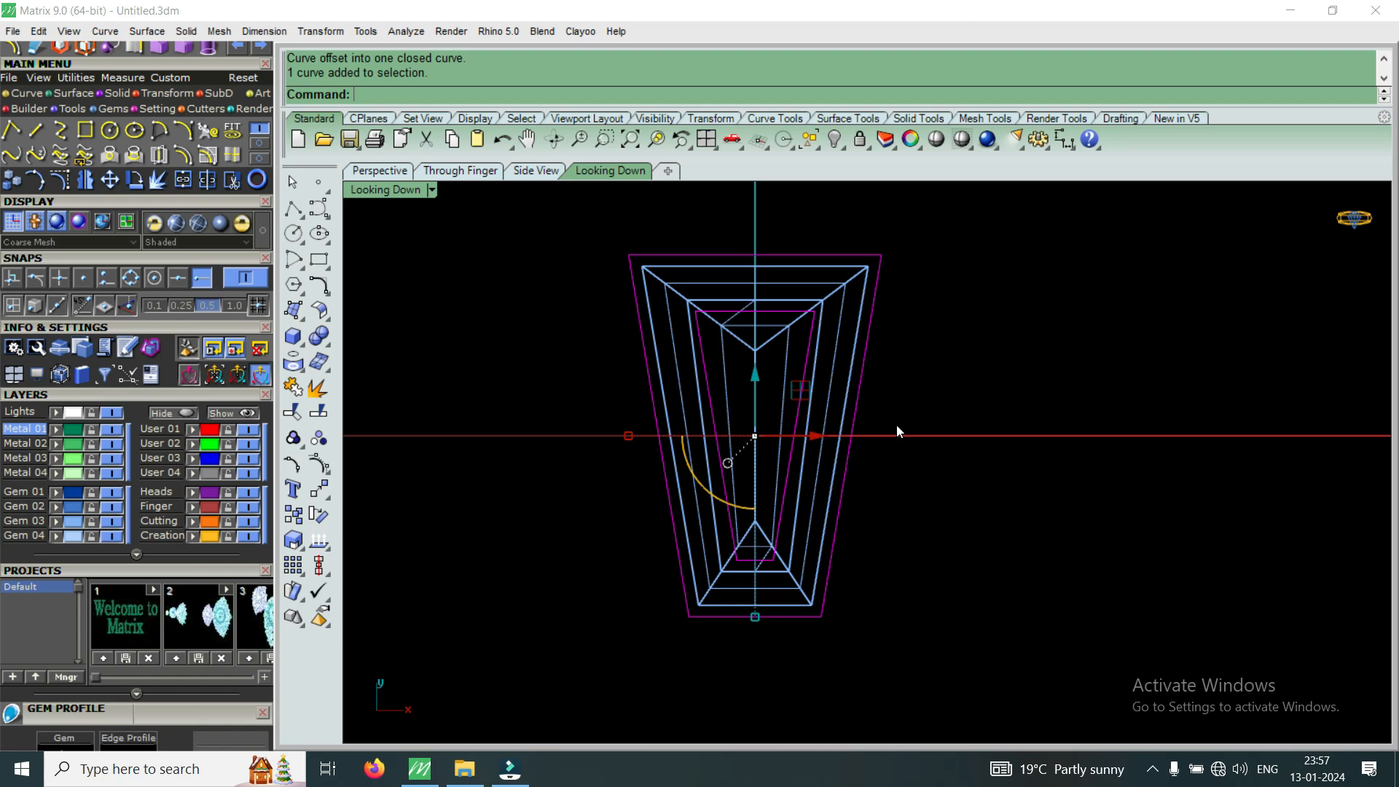
{"action": "double_click", "coordinate": [386, 188]}
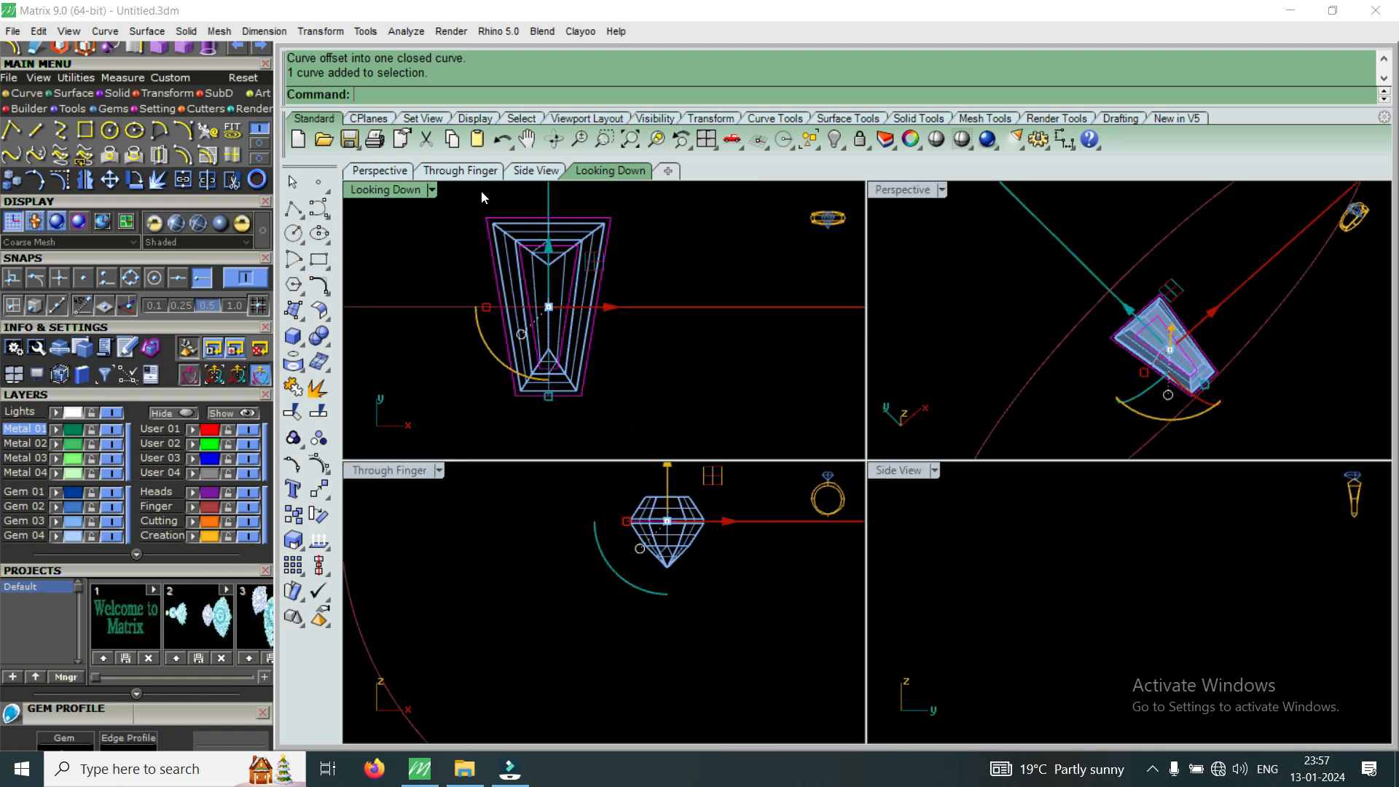
{"action": "double_click", "coordinate": [904, 193]}
{"action": "right_click_drag", "start_coordinate": [863, 483], "coordinate": [864, 444]}
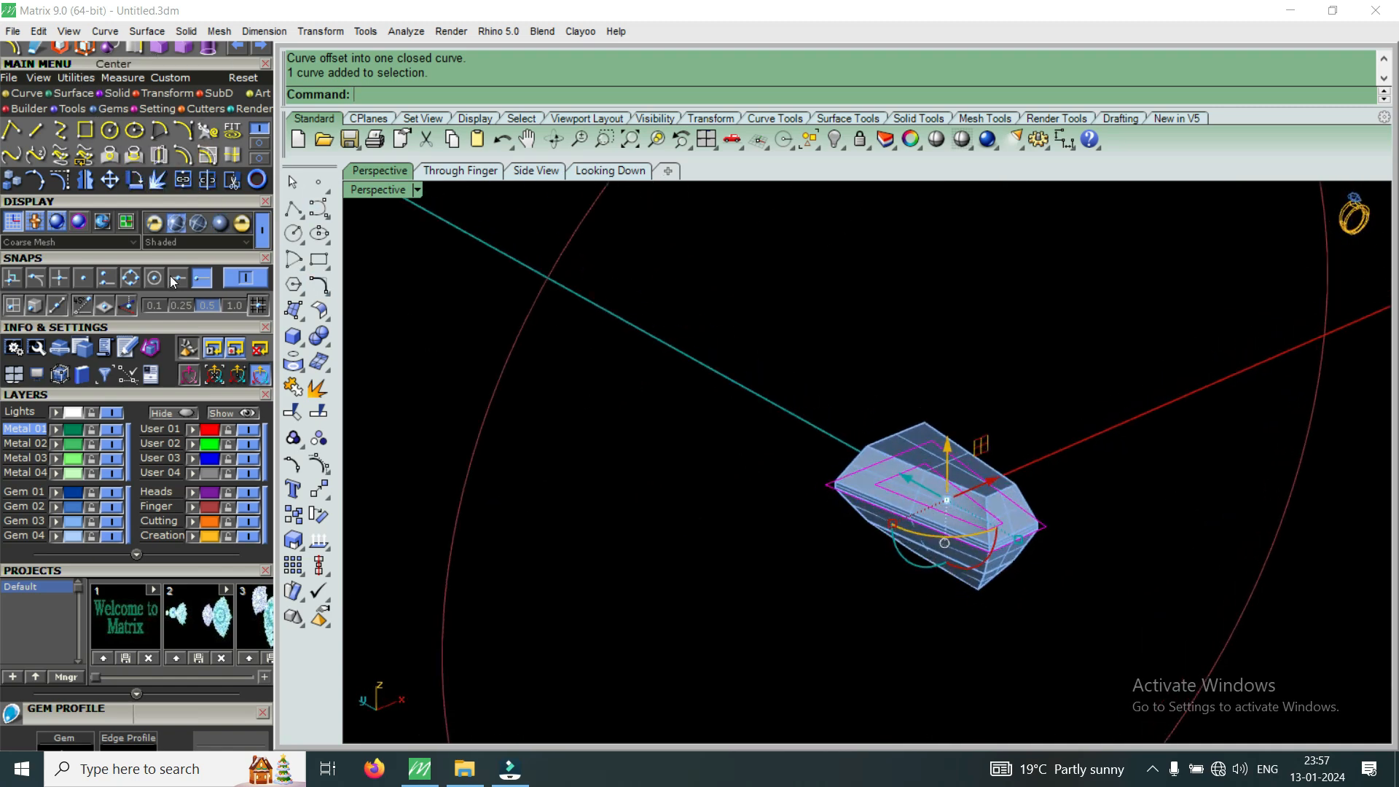
{"action": "scroll", "coordinate": [187, 259], "scroll_direction": "up", "scroll_amount": 2}
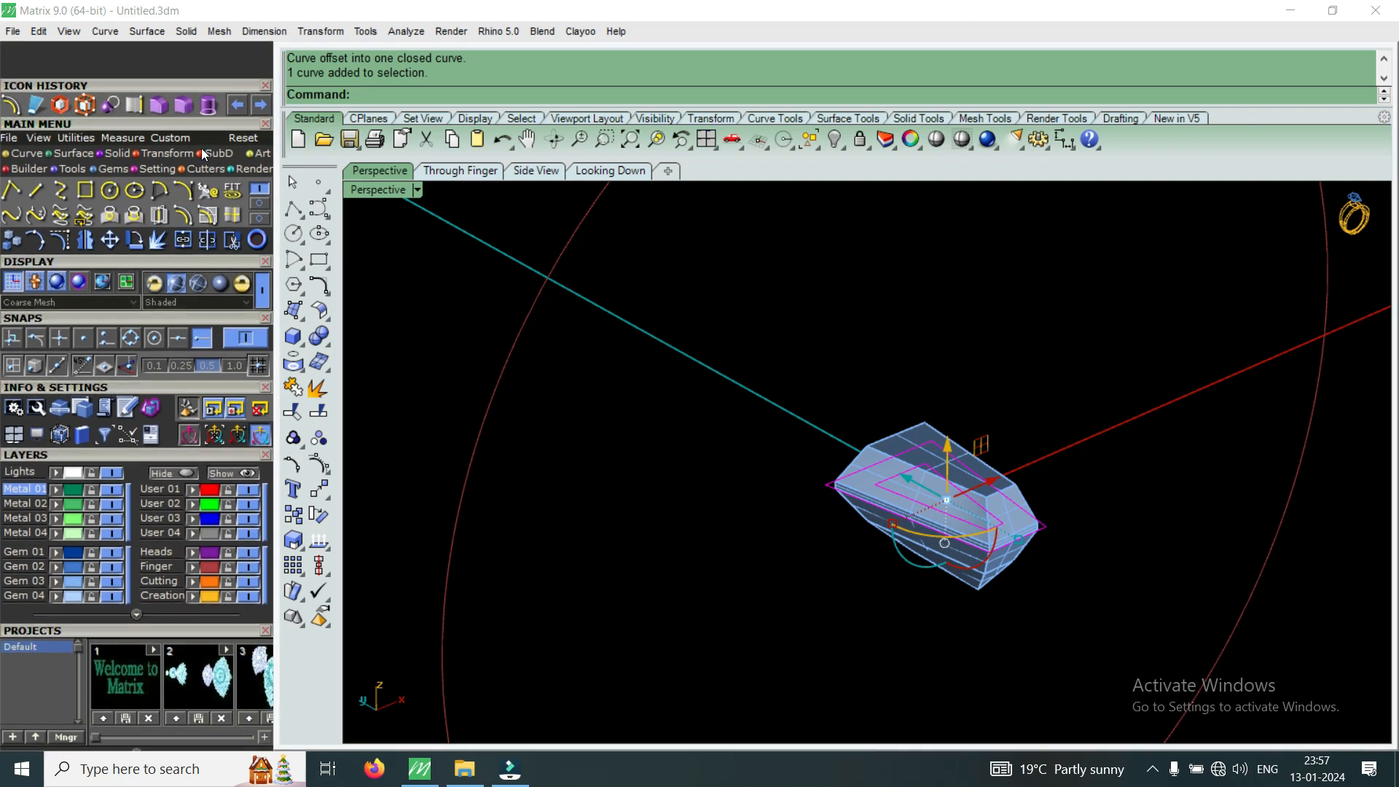
{"action": "left_click", "coordinate": [208, 105]}
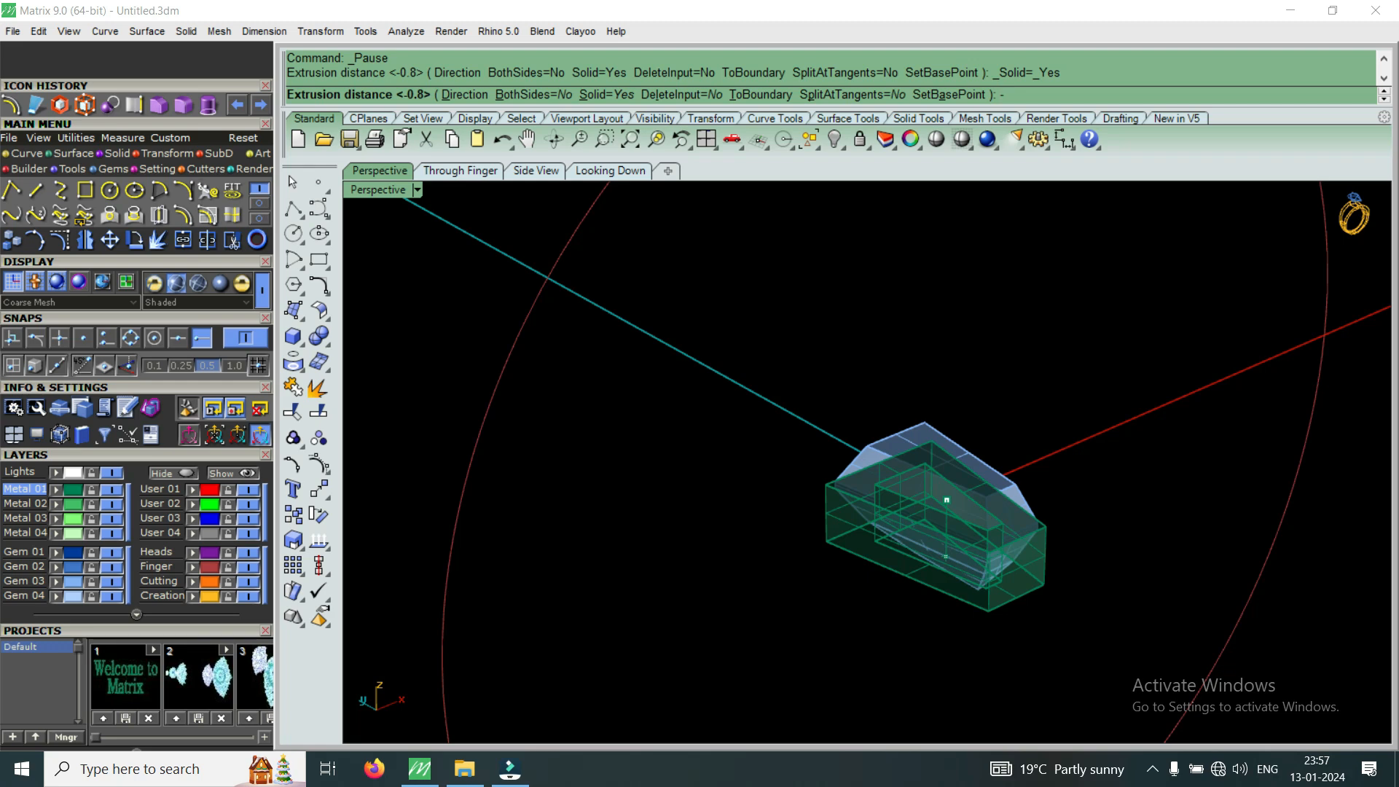
{"action": "type", "text": "-.8"}
{"action": "key", "text": "Return"}
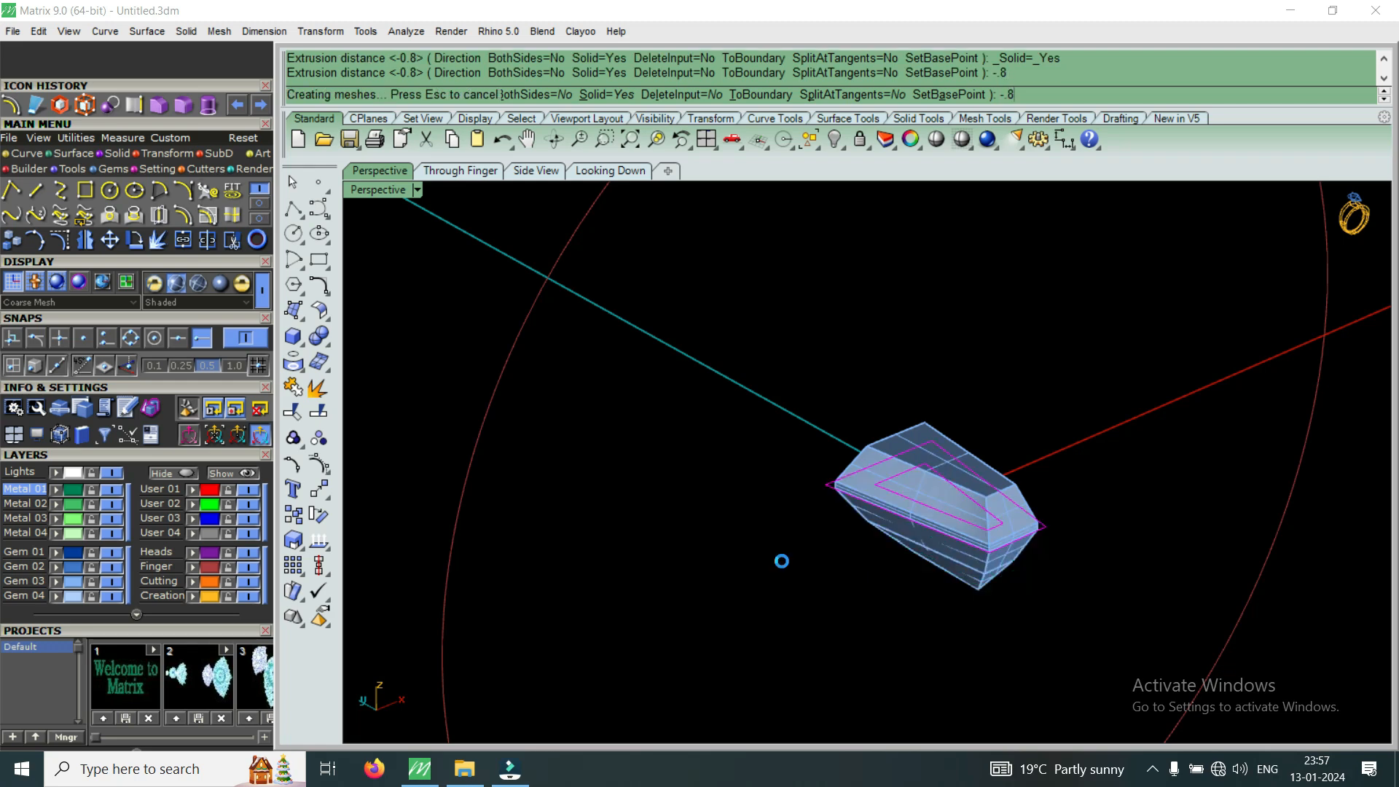
{"action": "key", "text": "Delete"}
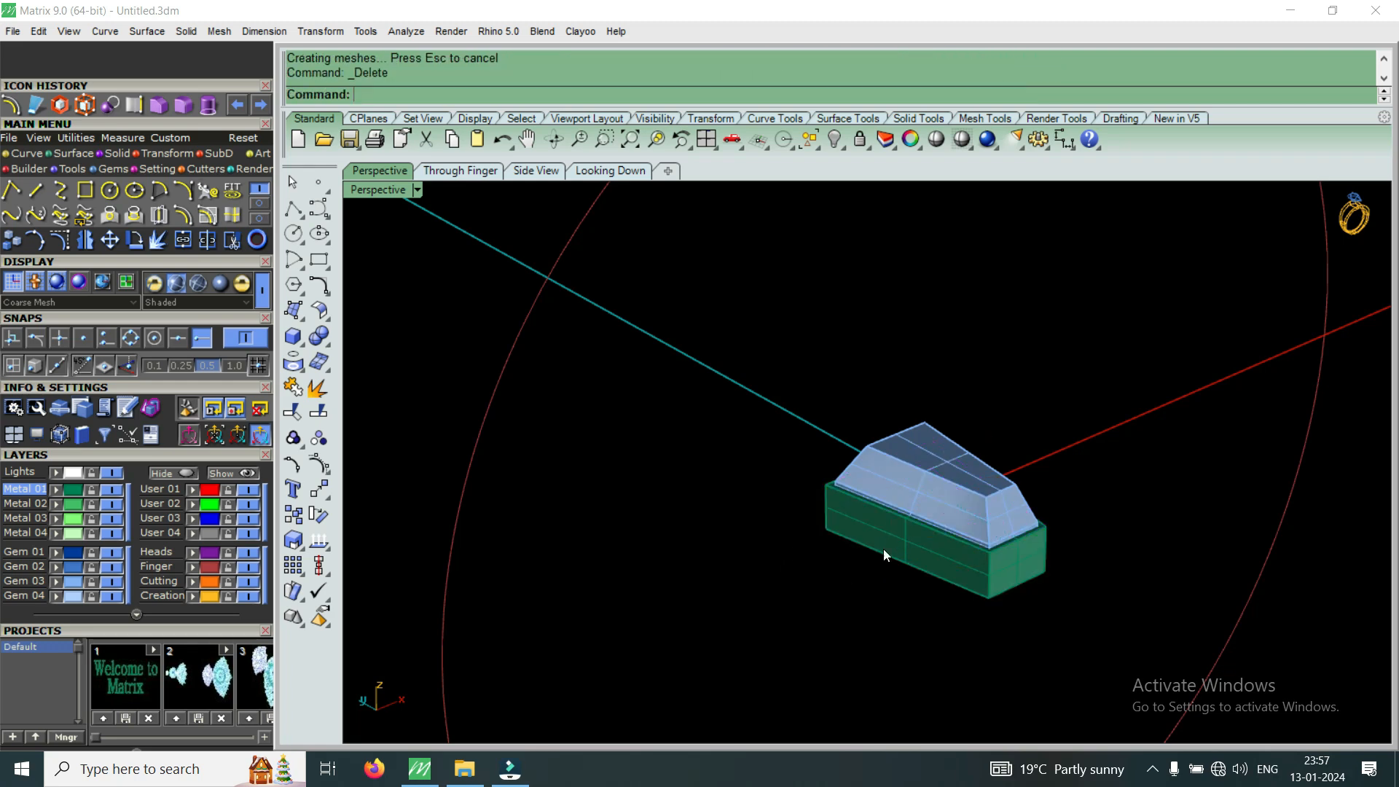
Adjust the baguette gem's height slightly so it sits at the top of its extruded setting.
{"action": "scroll", "coordinate": [907, 523], "scroll_direction": "up", "scroll_amount": 4}
{"action": "left_click", "coordinate": [947, 495]}
{"action": "right_click_drag", "start_coordinate": [947, 495], "coordinate": [1020, 422]}
{"action": "left_click_drag", "start_coordinate": [990, 569], "coordinate": [987, 531]}
{"action": "right_click_drag", "start_coordinate": [999, 465], "coordinate": [971, 502]}
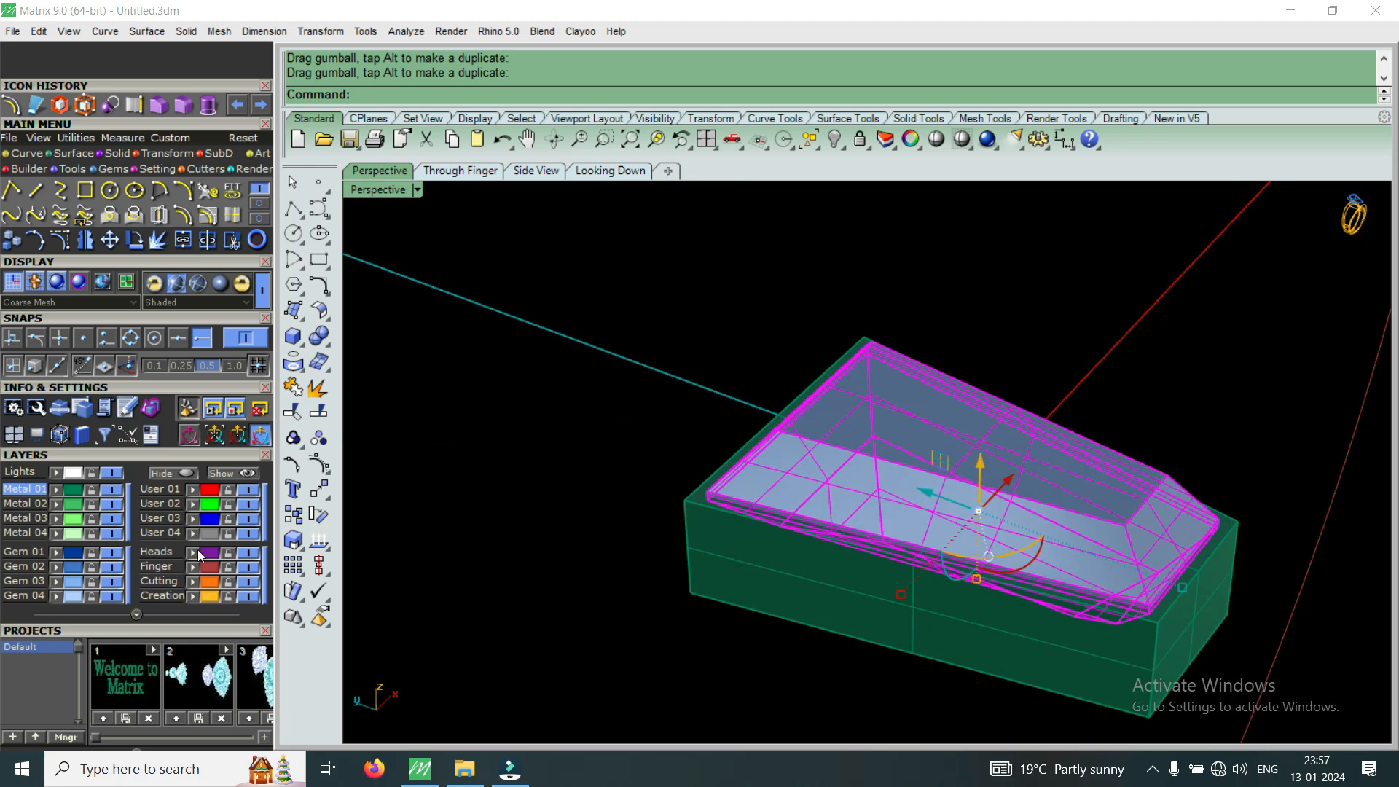
With the Gem 03 layer hidden, chamfer the four top edges of the setting's inner opening by 0.4.
{"action": "left_click", "coordinate": [111, 582]}
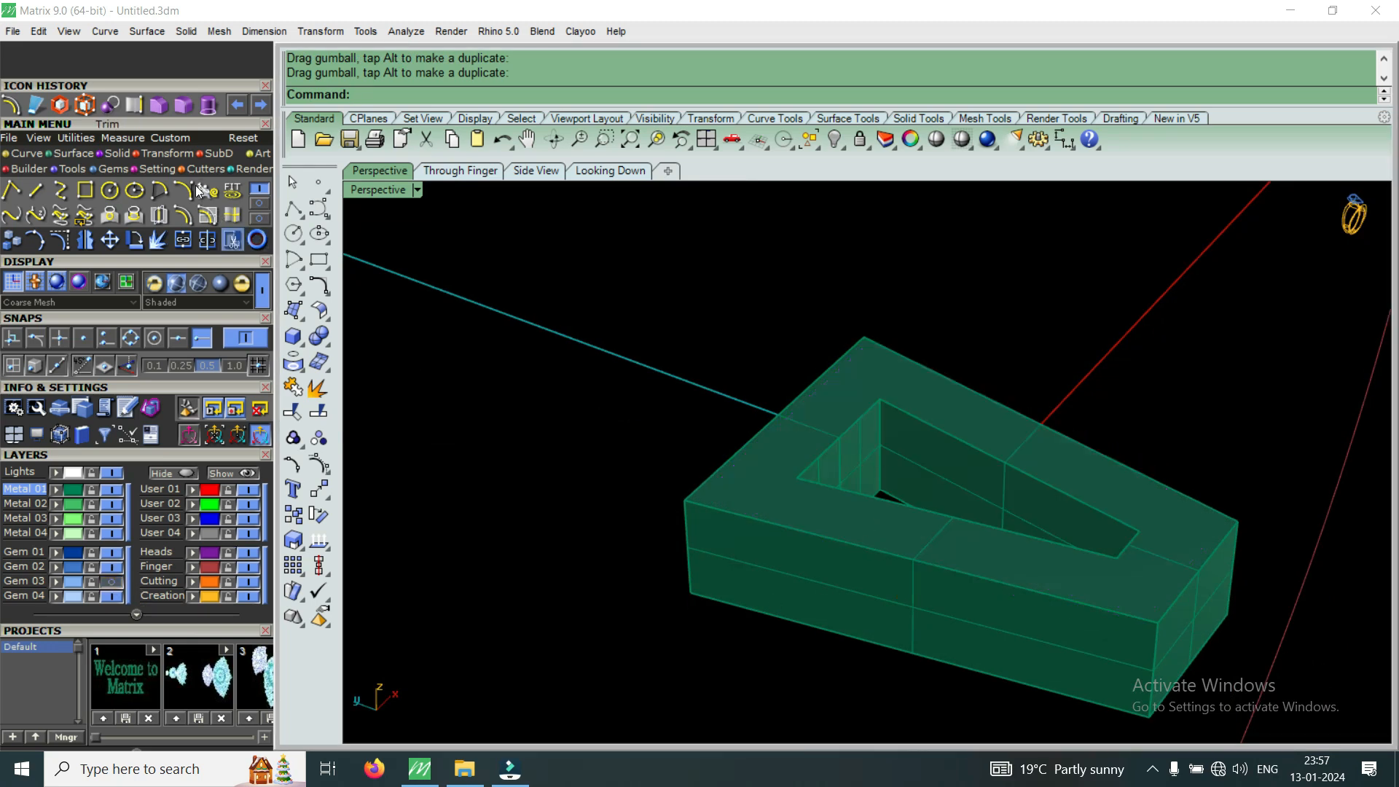
{"action": "left_click", "coordinate": [173, 107]}
{"action": "left_click", "coordinate": [867, 493]}
{"action": "left_click", "coordinate": [837, 447]}
{"action": "left_click", "coordinate": [864, 417]}
{"action": "left_click", "coordinate": [956, 439]}
{"action": "key", "text": "Return"}
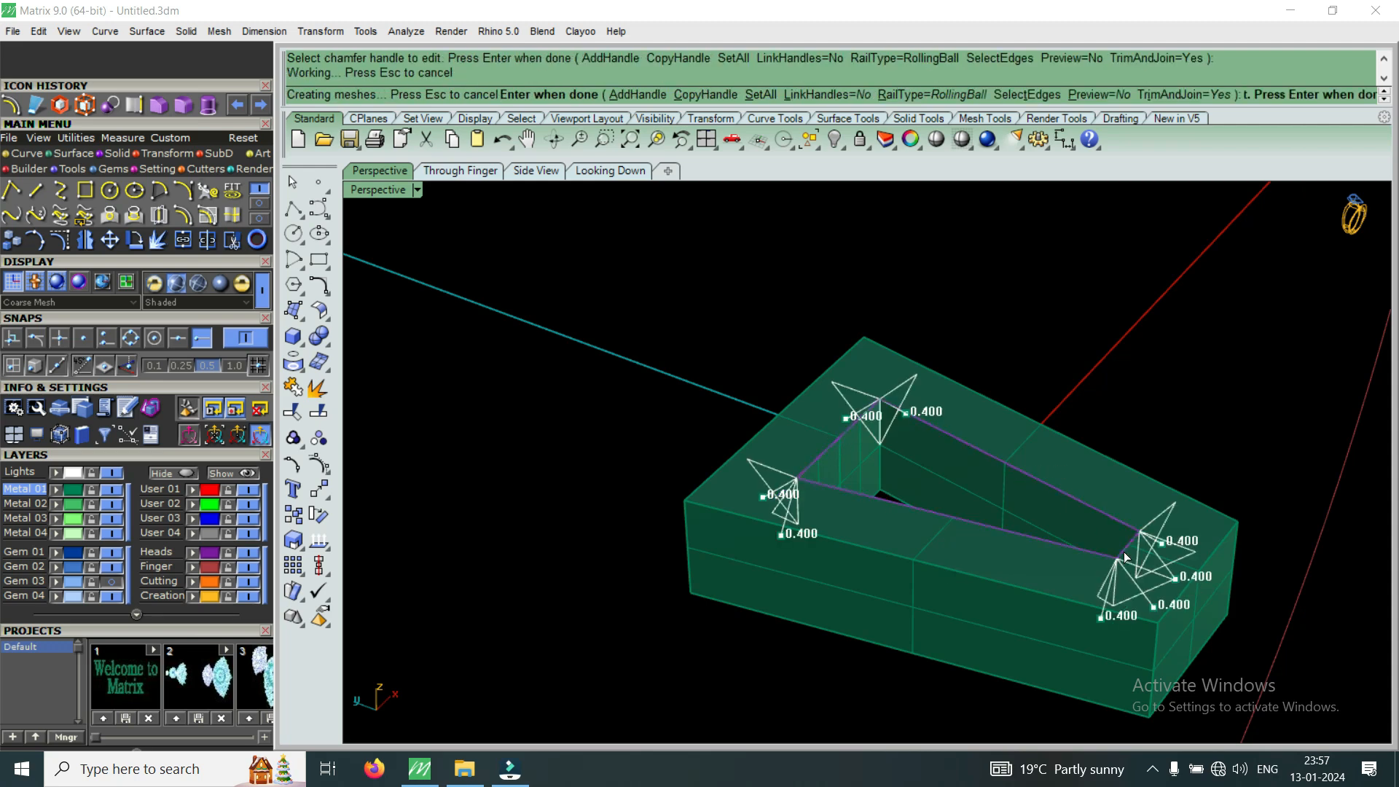
{"action": "key", "text": "Return"}
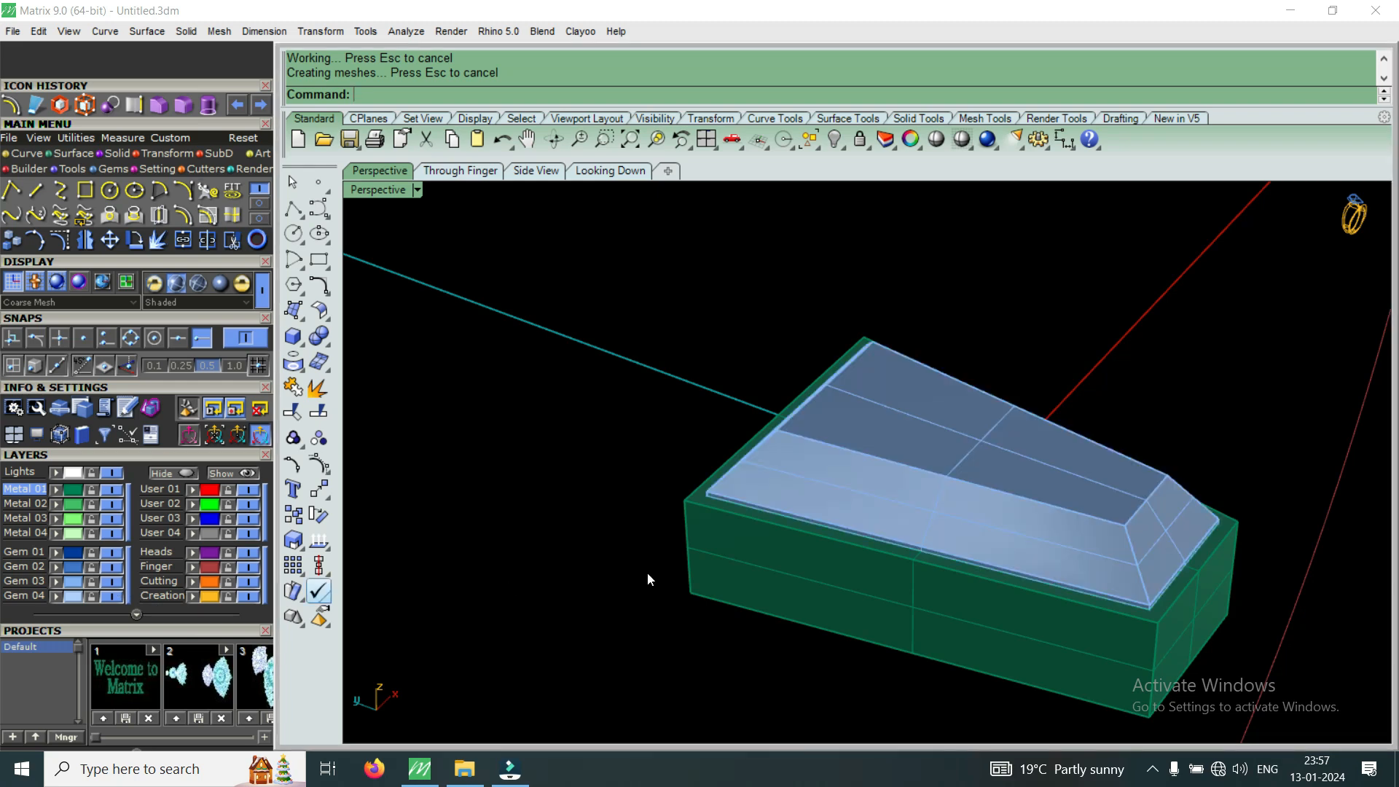
Group the tapered baguette gem with its chamfered setting.
{"action": "left_click", "coordinate": [987, 566]}
{"action": "left_click", "coordinate": [1040, 509], "text": "shift"}
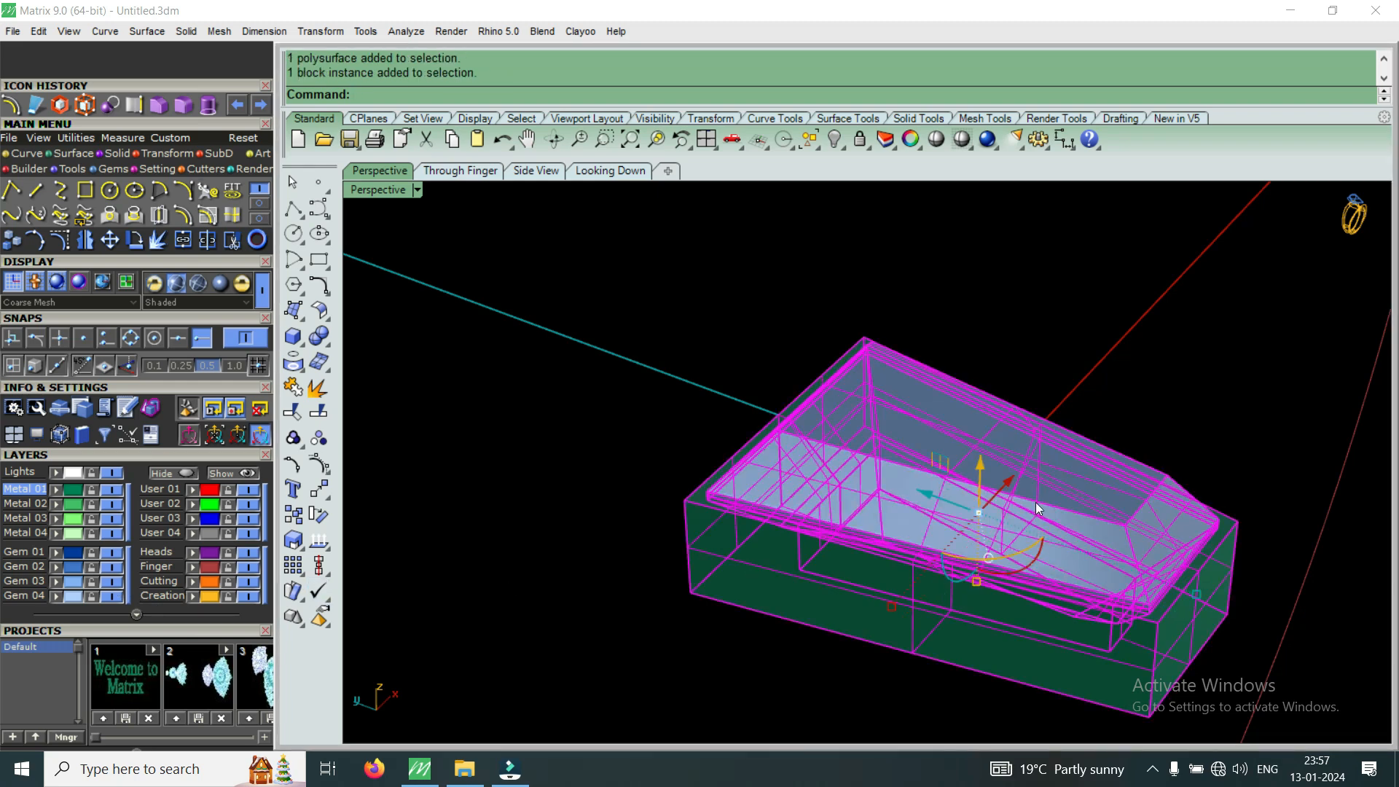
{"action": "type", "text": "Group"}
{"action": "key", "text": "Return"}
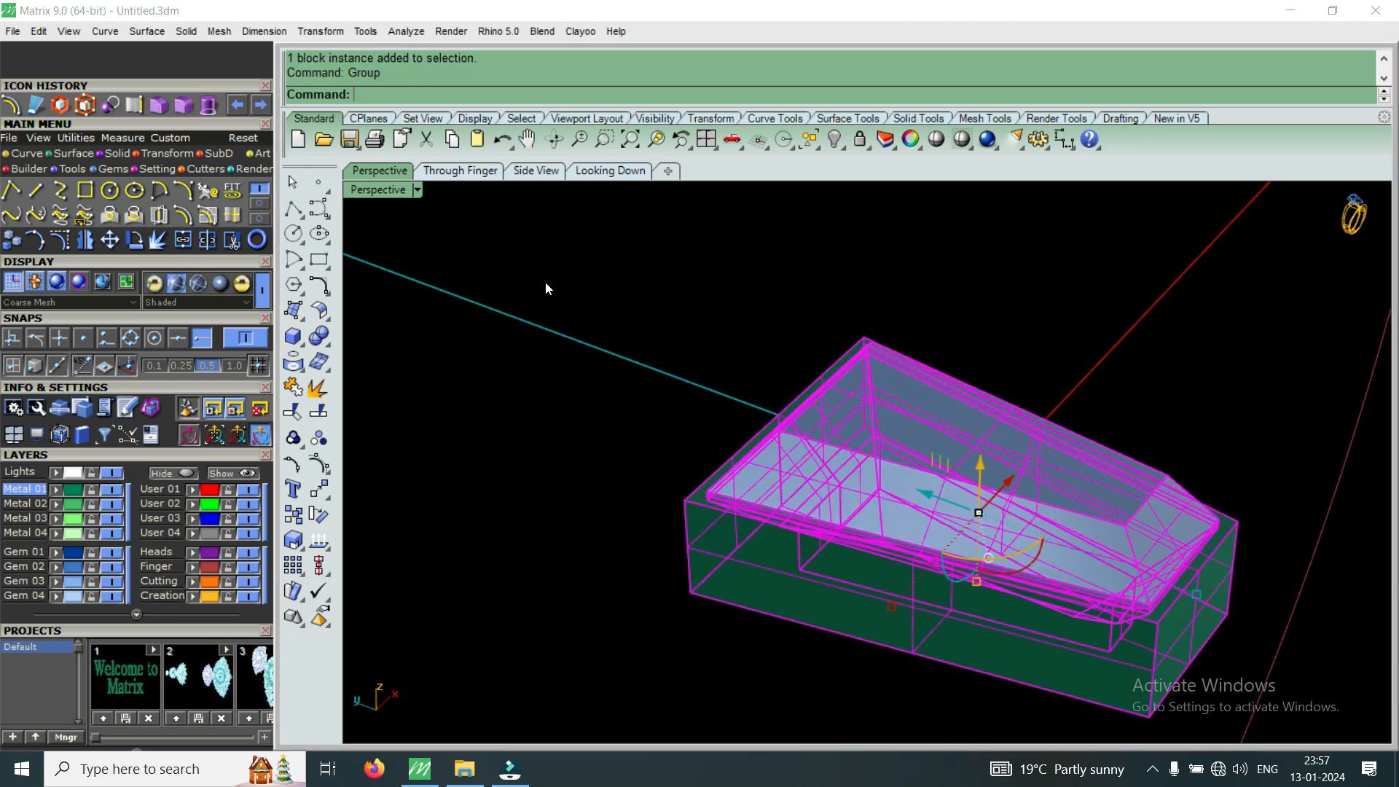
Unhide all hidden objects to bring back the centre stone and its prong head in the Looking Down view.
{"action": "double_click", "coordinate": [379, 186]}
{"action": "double_click", "coordinate": [377, 187]}
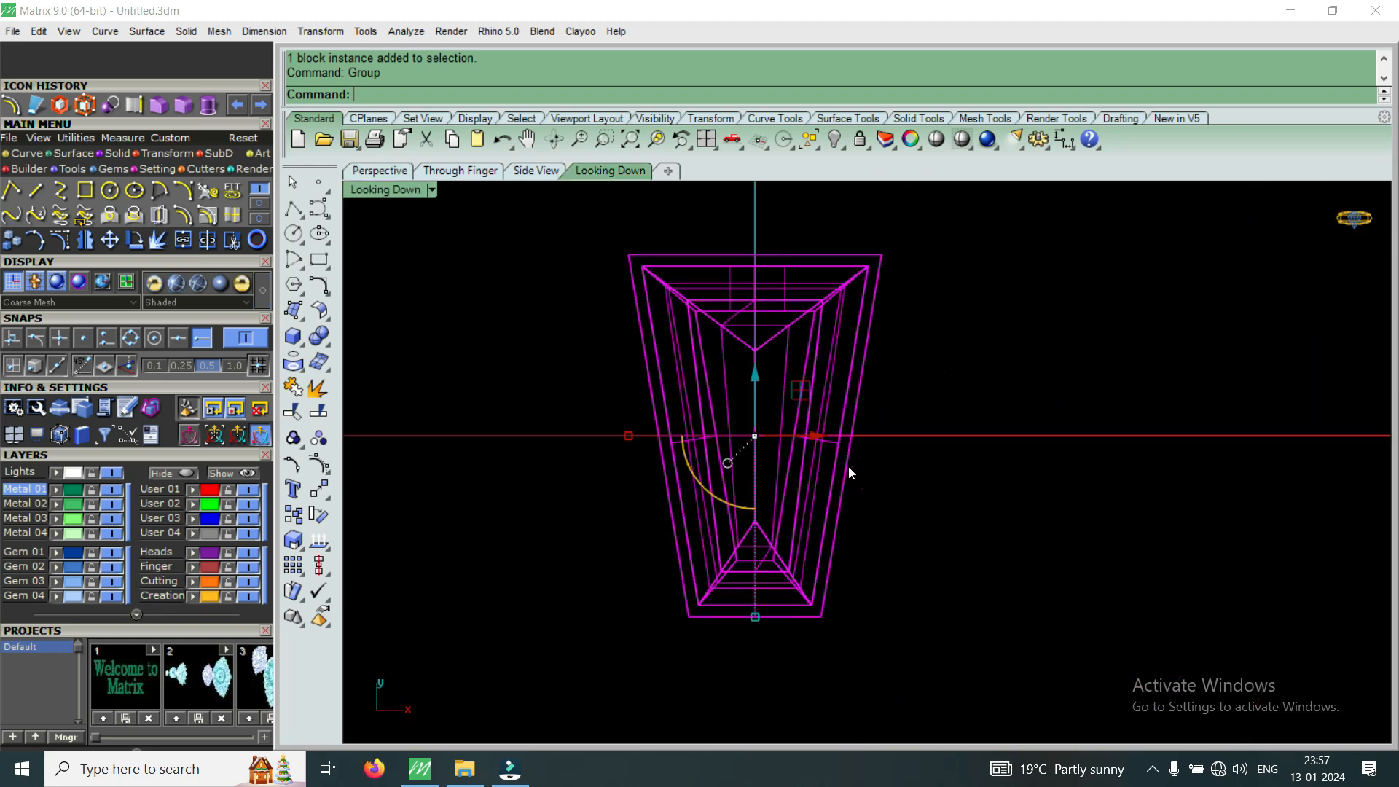
{"action": "scroll", "coordinate": [847, 467], "scroll_direction": "down", "scroll_amount": 5}
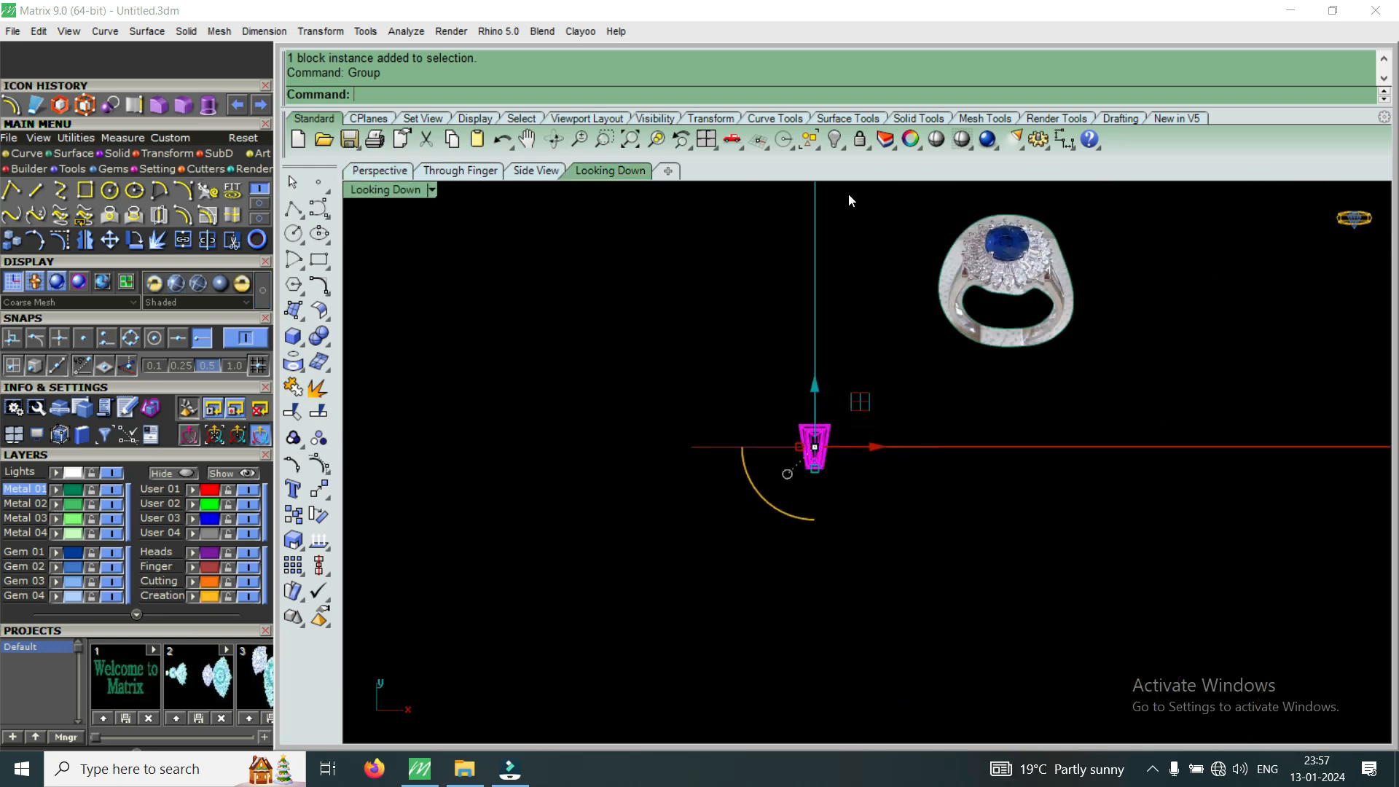
{"action": "left_click", "coordinate": [838, 144]}
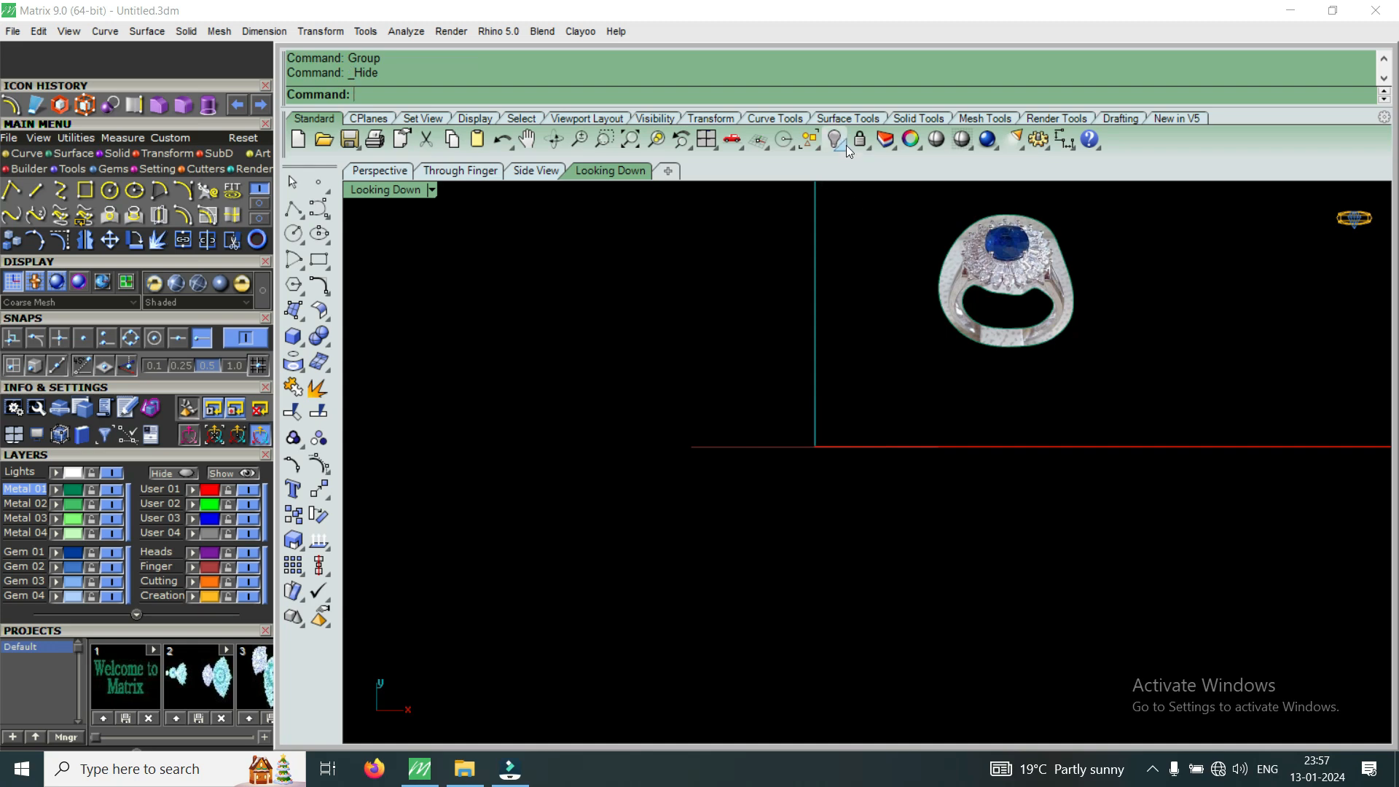
{"action": "left_click", "coordinate": [846, 147]}
{"action": "left_click", "coordinate": [863, 175]}
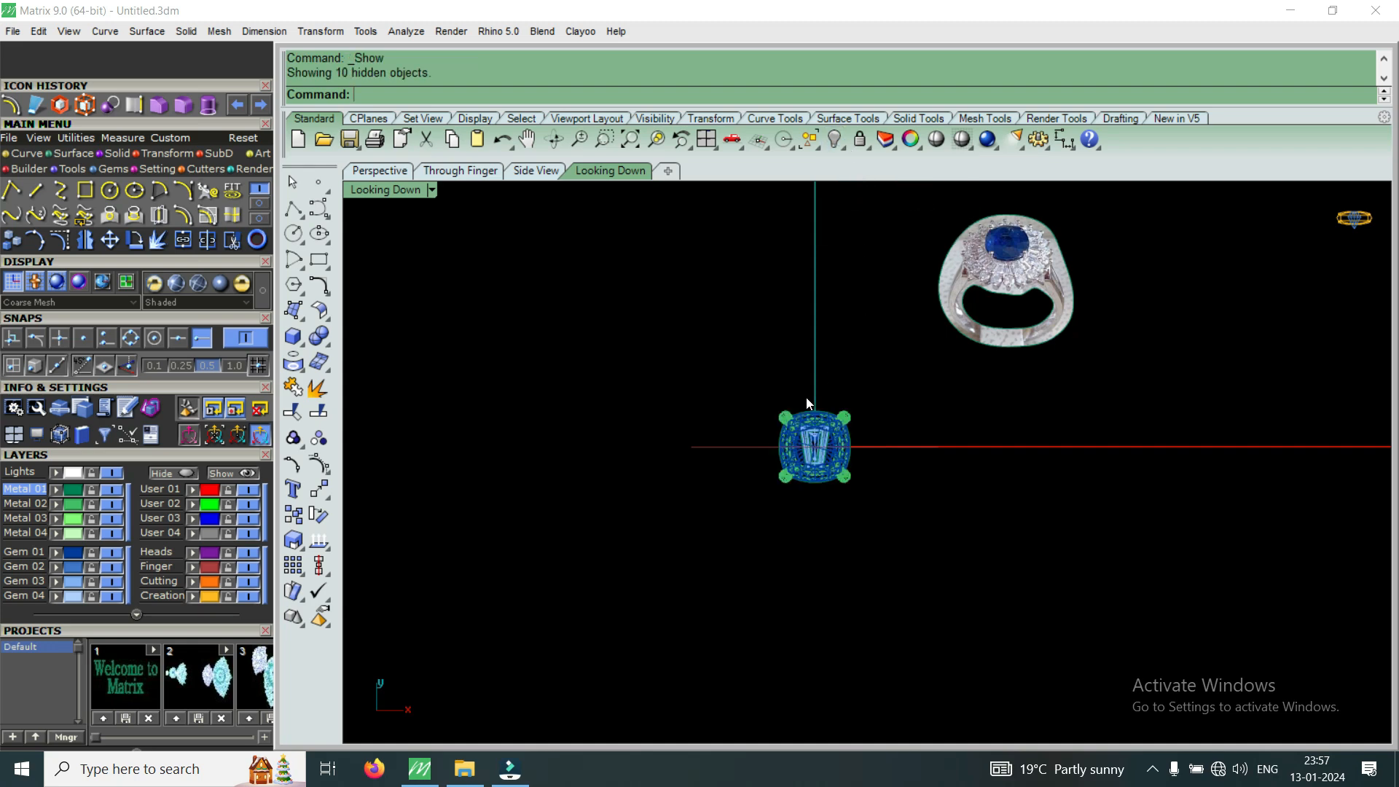
Move the baguette group along the Y axis to just beyond the centre stone's edge, midway between two prongs.
{"action": "scroll", "coordinate": [817, 449], "scroll_direction": "up", "scroll_amount": 5}
{"action": "left_click_drag", "start_coordinate": [760, 308], "coordinate": [878, 532]}
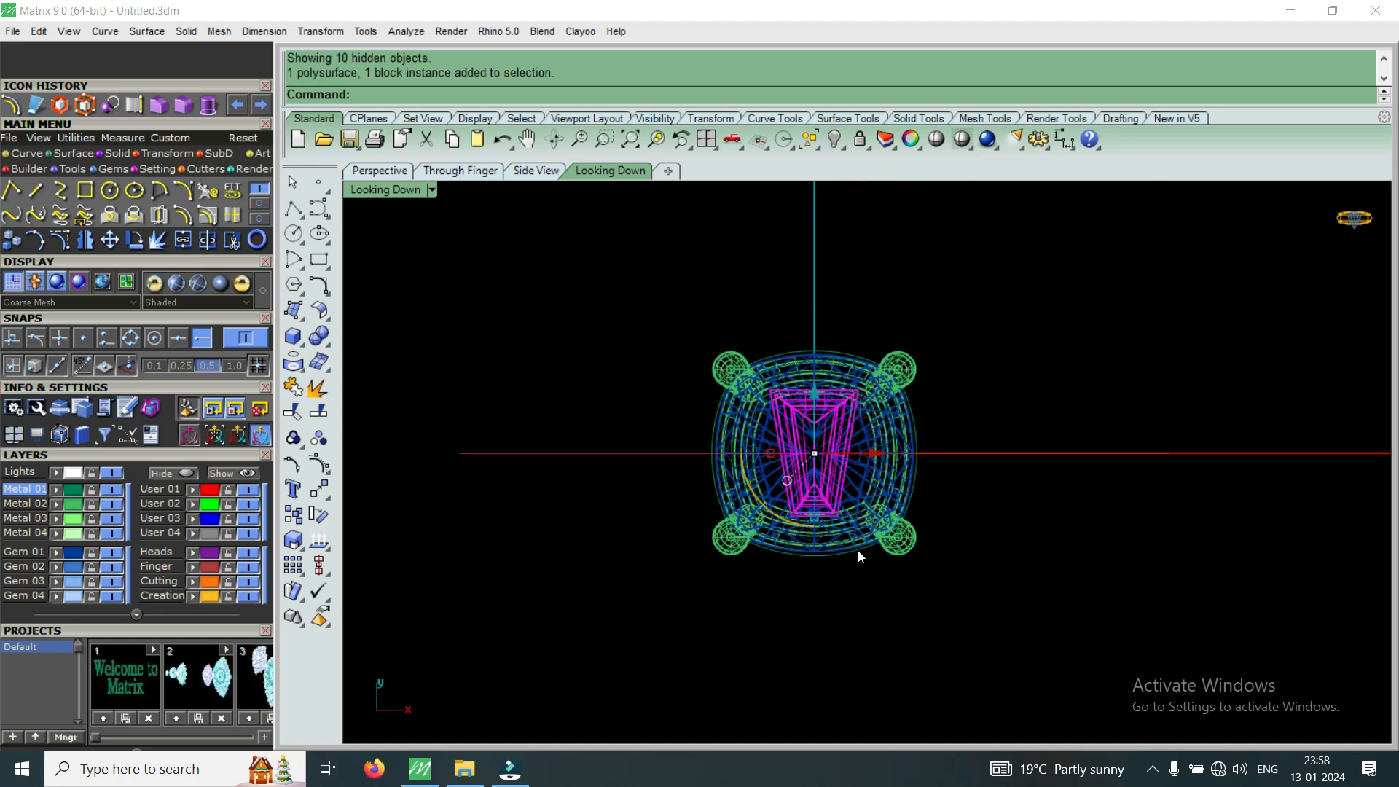
{"action": "left_click_drag", "start_coordinate": [811, 421], "coordinate": [816, 264]}
Rotate the baguette group in the Side View about its inner end so that its outer end tilts downward.
{"action": "double_click", "coordinate": [379, 189]}
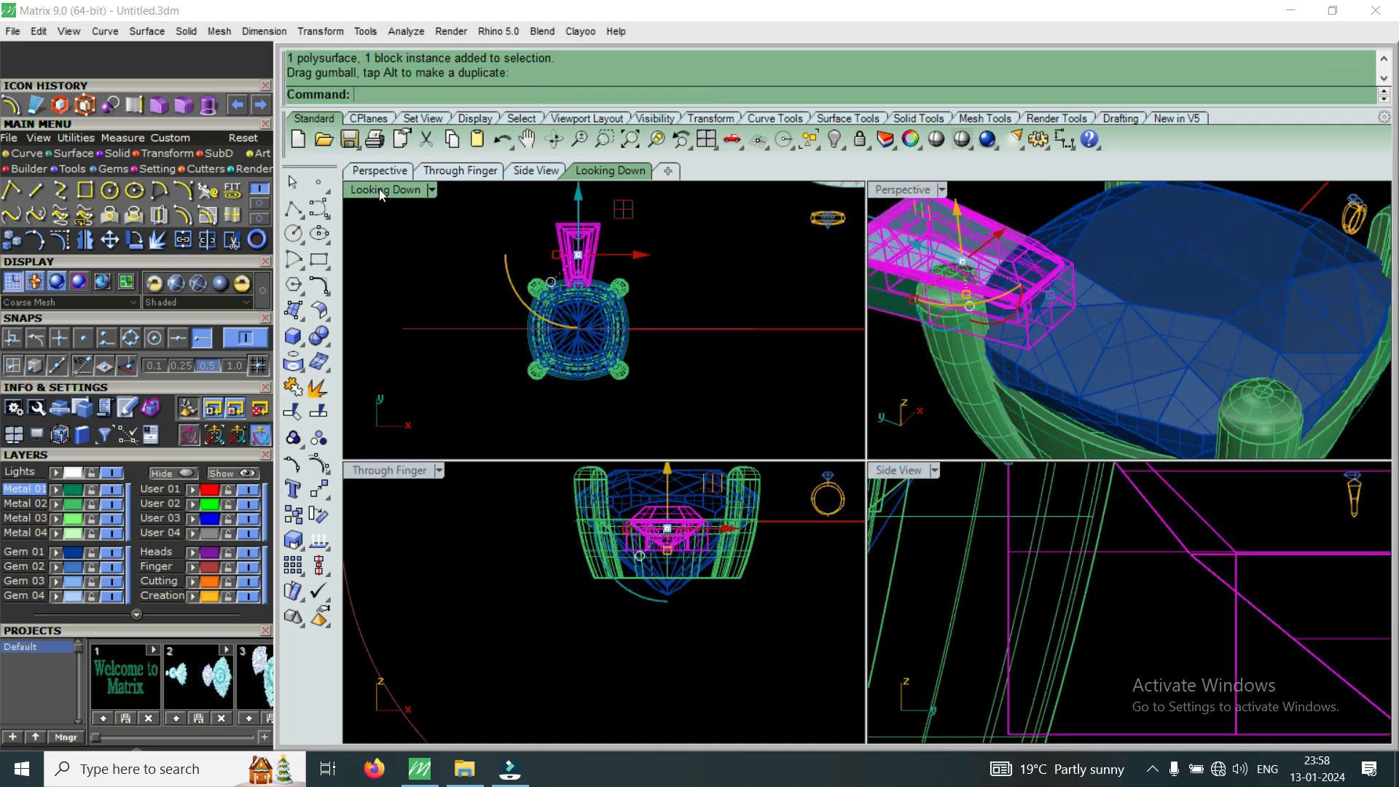
{"action": "scroll", "coordinate": [1060, 607], "scroll_direction": "down", "scroll_amount": 3}
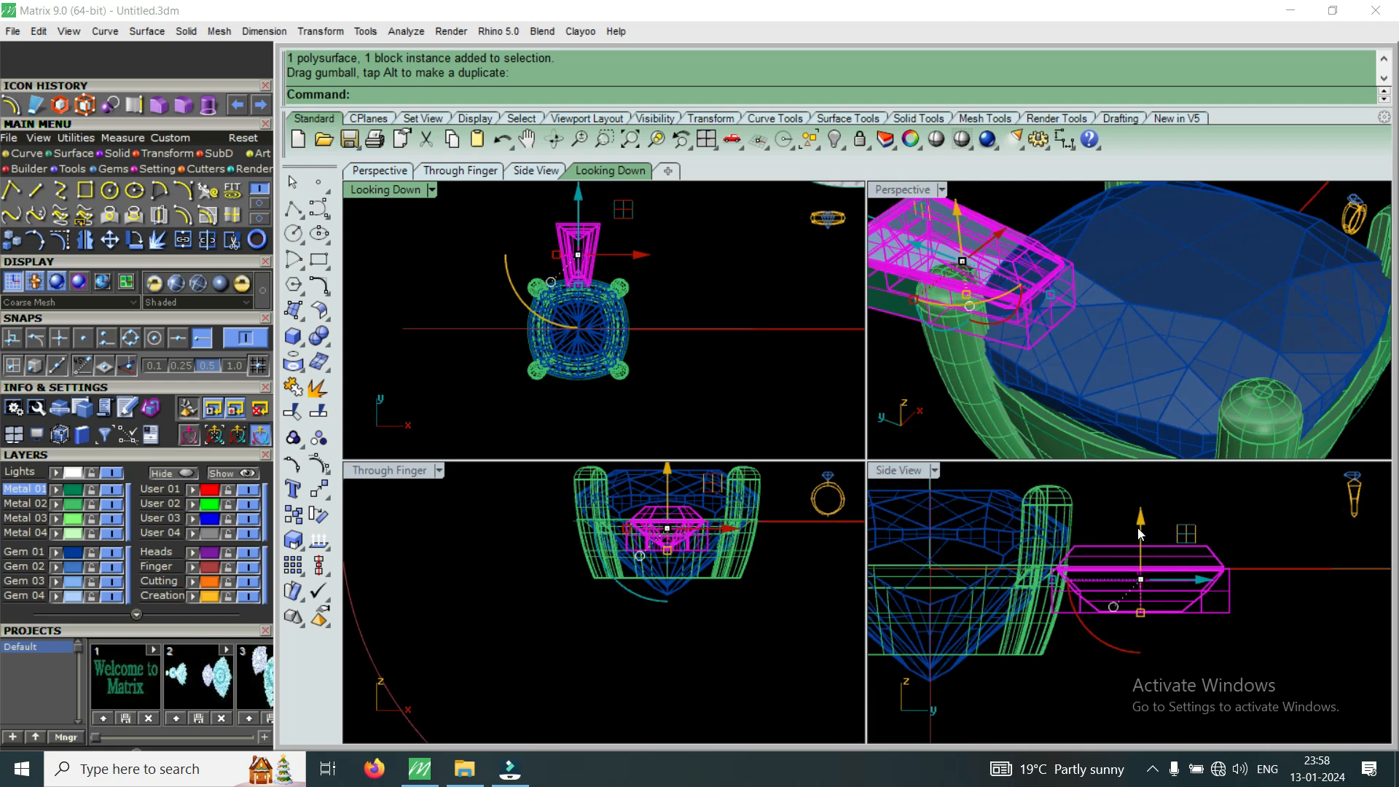
{"action": "left_click", "coordinate": [133, 242]}
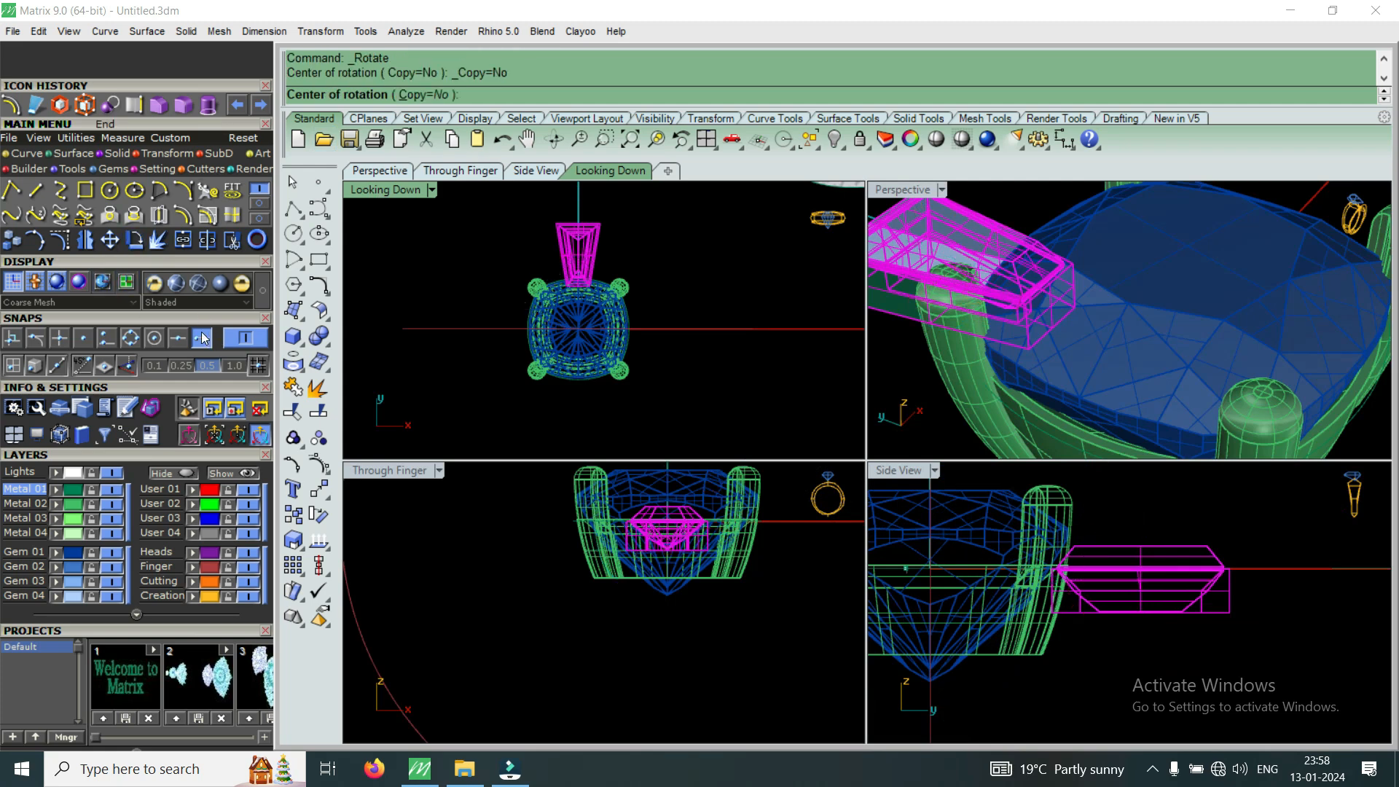
{"action": "left_click", "coordinate": [1069, 578]}
{"action": "scroll", "coordinate": [1147, 574], "scroll_direction": "up", "scroll_amount": 4}
{"action": "left_click", "coordinate": [1148, 573]}
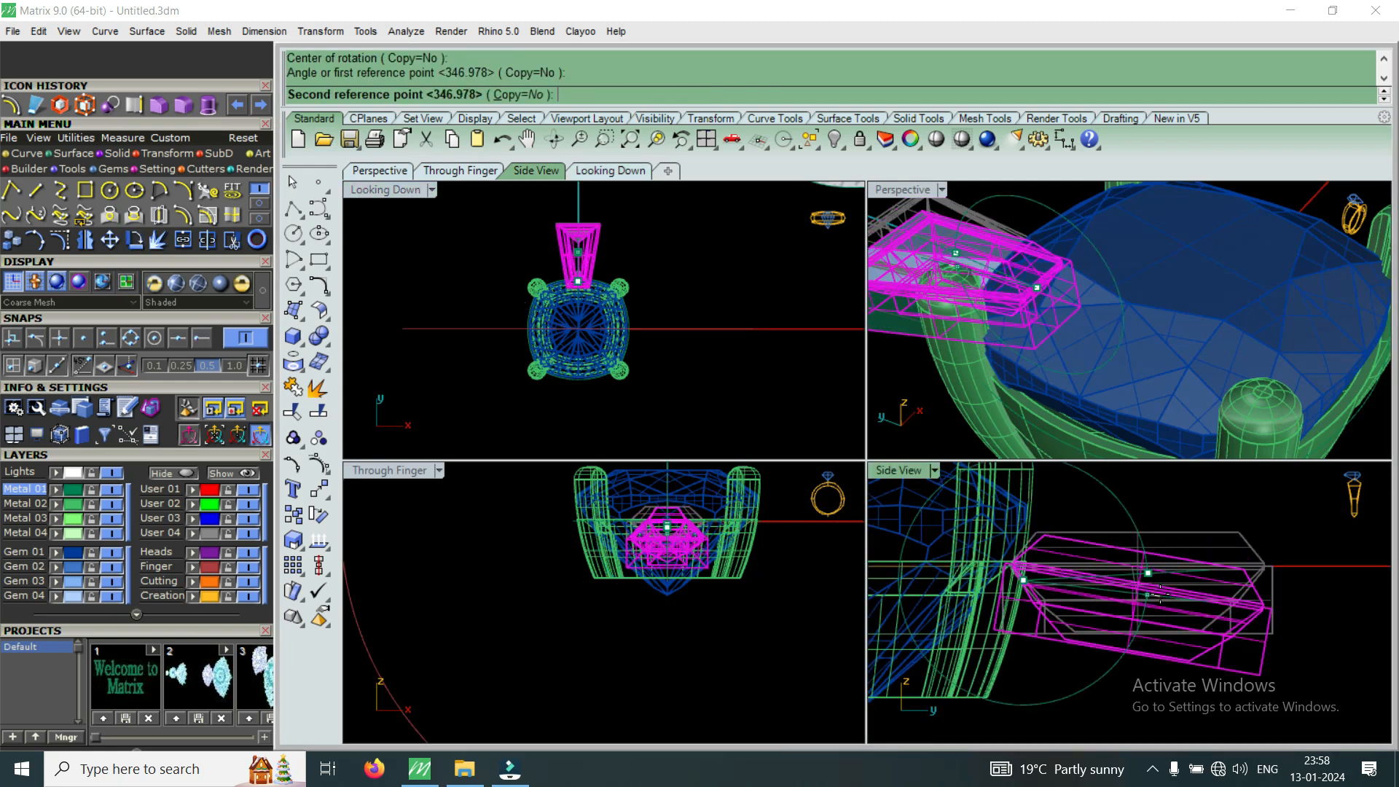
{"action": "left_click", "coordinate": [1162, 602]}
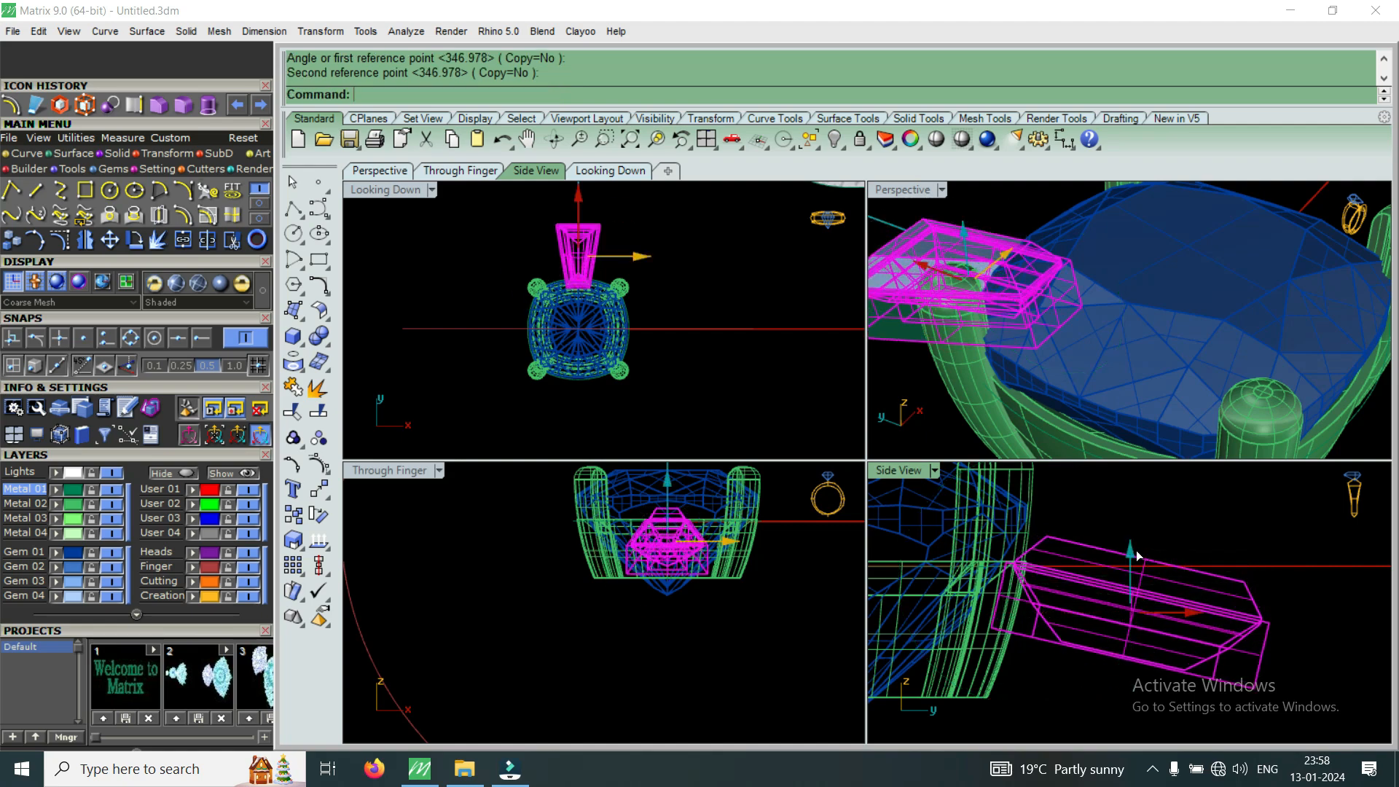
Lower the tilted baguette group alongside the centre stone's head in the Side View.
{"action": "left_click_drag", "start_coordinate": [1131, 556], "coordinate": [1127, 598]}
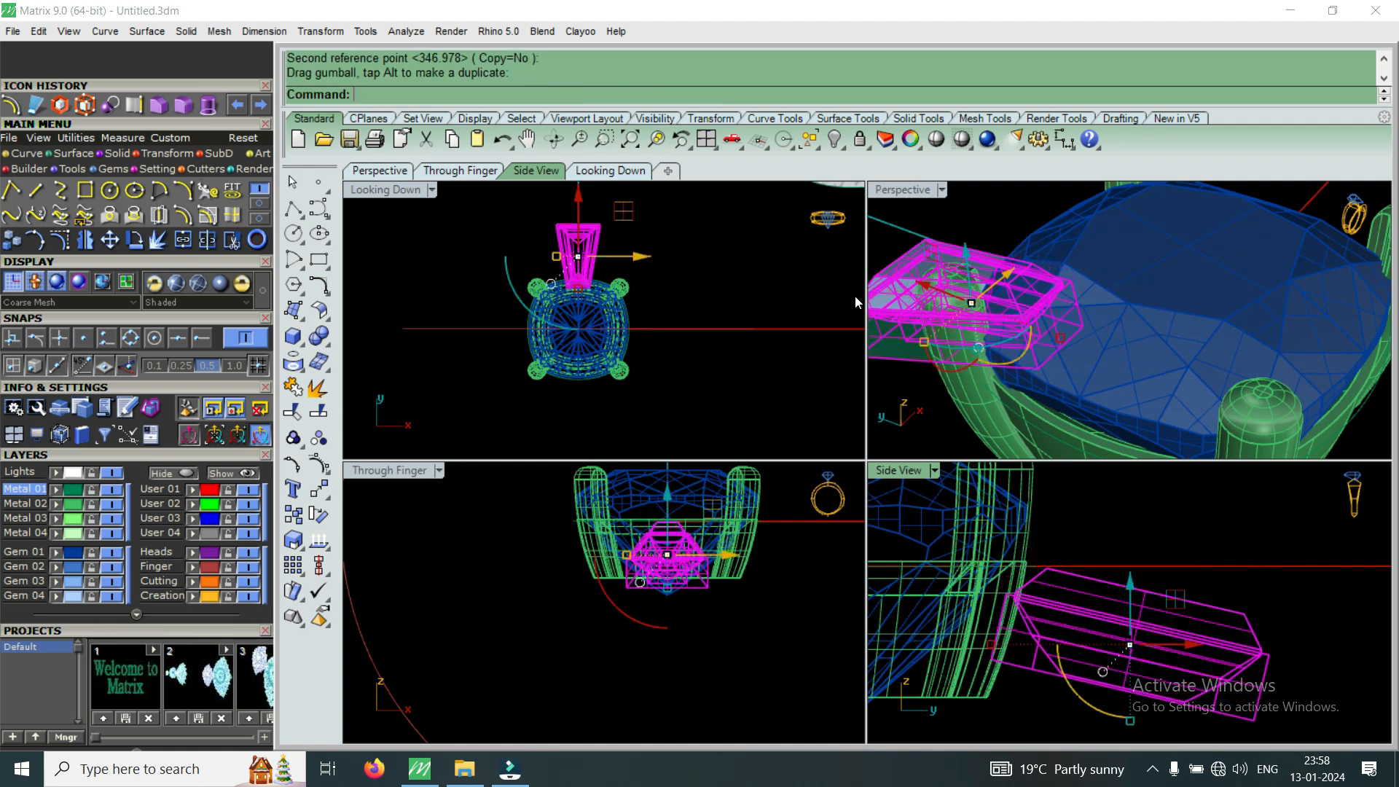
{"action": "scroll", "coordinate": [1061, 310], "scroll_direction": "up", "scroll_amount": 3}
{"action": "scroll", "coordinate": [1186, 614], "scroll_direction": "down", "scroll_amount": 5}
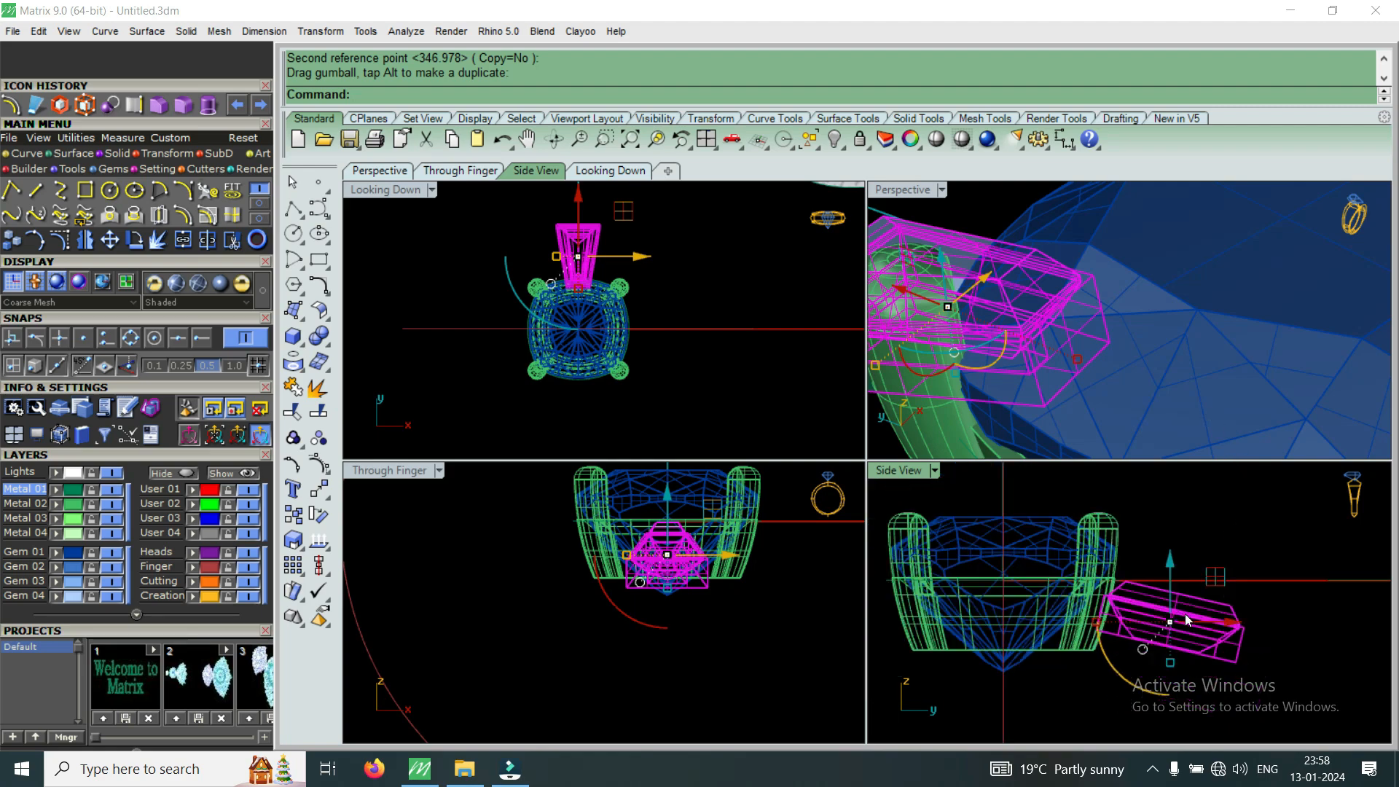
Nudge the tilted baguette group inward and further down so its narrow end meets the centre head's rim.
{"action": "right_click_drag", "start_coordinate": [1032, 325], "coordinate": [1281, 329]}
{"action": "scroll", "coordinate": [1216, 297], "scroll_direction": "up", "scroll_amount": 4}
{"action": "right_click_drag", "start_coordinate": [1216, 297], "coordinate": [1279, 289]}
{"action": "scroll", "coordinate": [1183, 613], "scroll_direction": "up", "scroll_amount": 4}
{"action": "mouse_move", "coordinate": [1162, 589]}
{"action": "left_mouse_down"}
{"action": "mouse_move", "coordinate": [1155, 576]}
{"action": "mouse_move", "coordinate": [1163, 588]}
{"action": "left_mouse_up"}
{"action": "left_click_drag", "start_coordinate": [1232, 651], "coordinate": [1204, 653]}
{"action": "right_click_drag", "start_coordinate": [1196, 353], "coordinate": [1128, 304]}
{"action": "scroll", "coordinate": [1128, 304], "scroll_direction": "down", "scroll_amount": 5}
{"action": "scroll", "coordinate": [1154, 629], "scroll_direction": "up", "scroll_amount": 4}
{"action": "left_click_drag", "start_coordinate": [1135, 591], "coordinate": [1122, 610]}
{"action": "right_click_drag", "start_coordinate": [1122, 292], "coordinate": [1159, 357]}
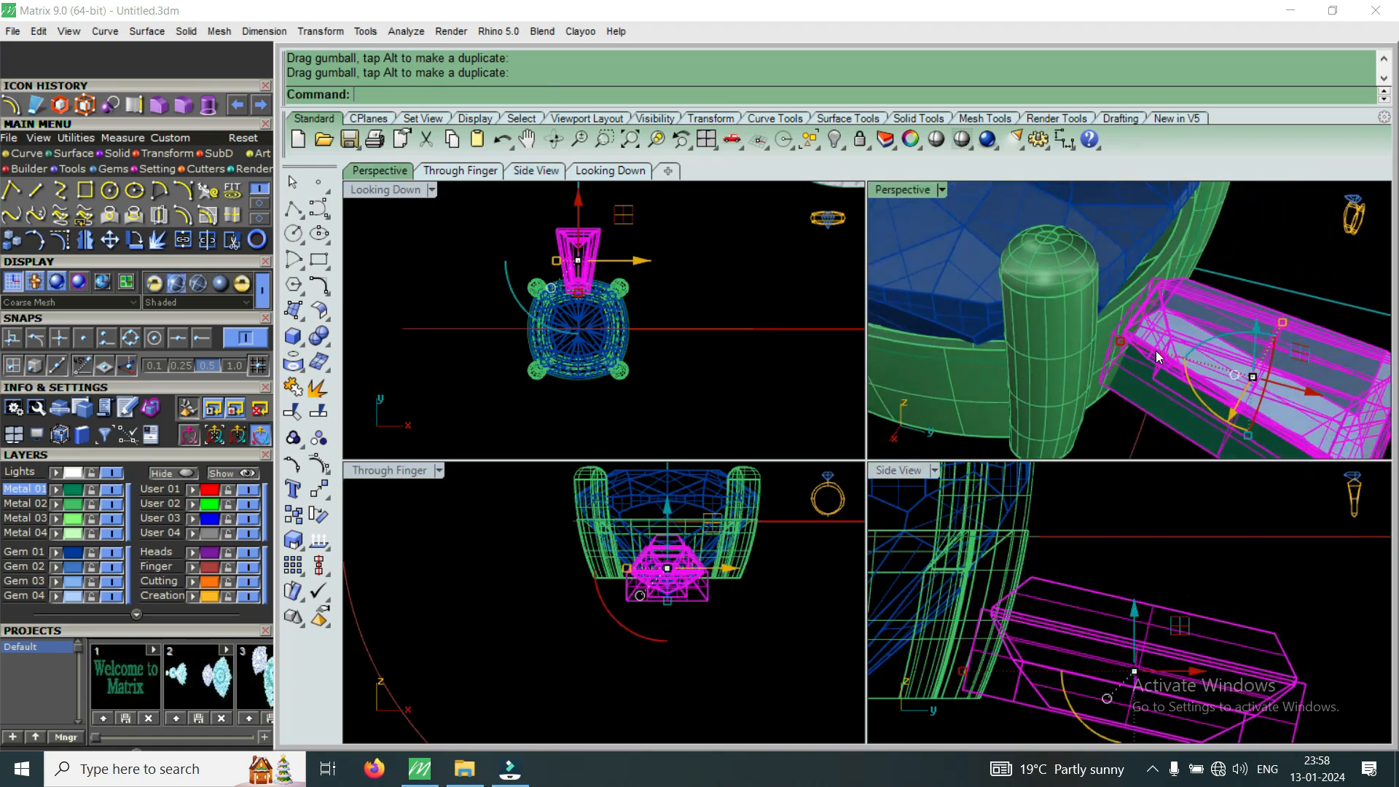
Examine in the Perspective view how the tilted baguette's narrow end meets the centre head's rim.
{"action": "scroll", "coordinate": [1158, 313], "scroll_direction": "up", "scroll_amount": 6}
{"action": "scroll", "coordinate": [1067, 322], "scroll_direction": "down", "scroll_amount": 4}
{"action": "right_click_drag", "start_coordinate": [1156, 290], "coordinate": [1089, 313]}
{"action": "scroll", "coordinate": [1065, 304], "scroll_direction": "up", "scroll_amount": 4}
{"action": "key", "text": "Escape"}
{"action": "scroll", "coordinate": [1093, 317], "scroll_direction": "down", "scroll_amount": 2}
{"action": "left_click", "coordinate": [1109, 319]}
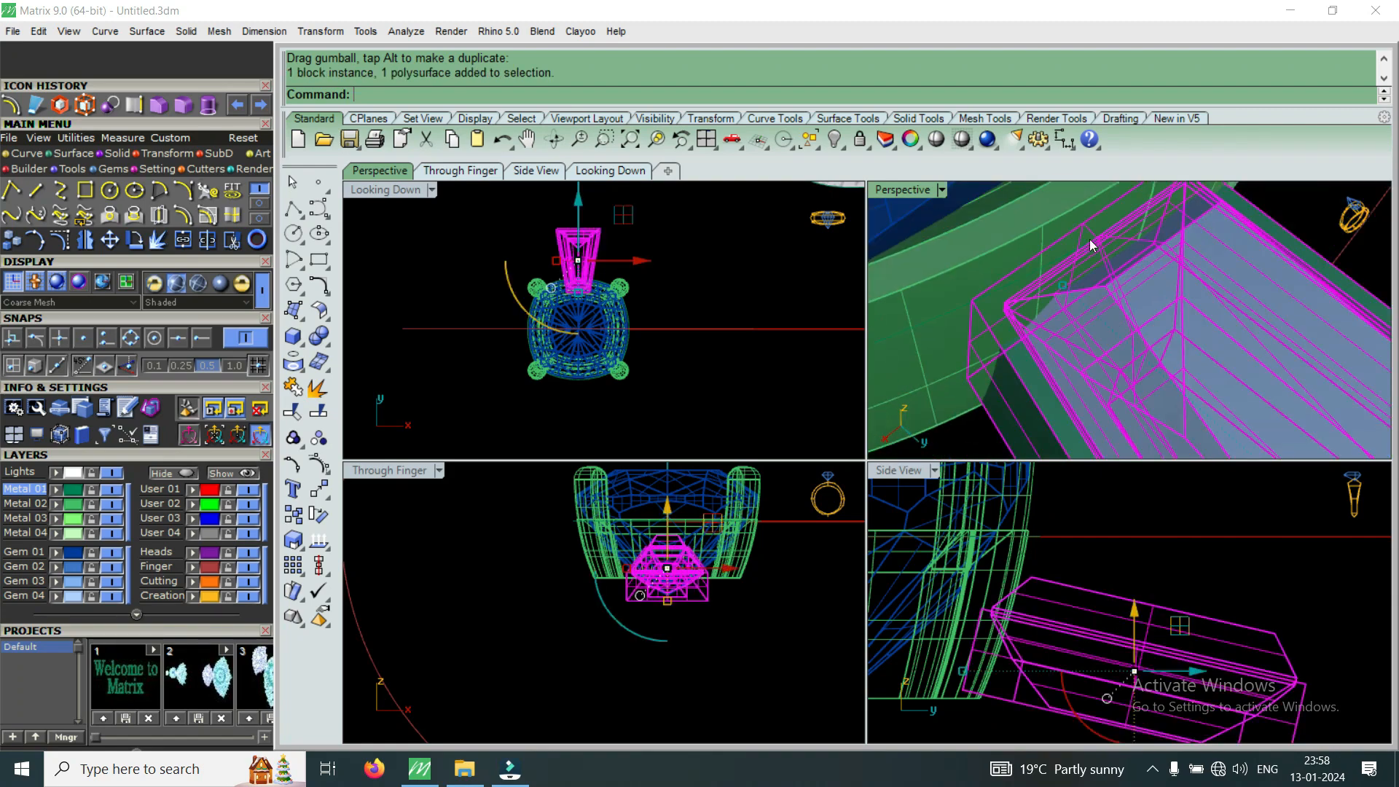
{"action": "scroll", "coordinate": [1043, 355], "scroll_direction": "up", "scroll_amount": 2}
{"action": "scroll", "coordinate": [1005, 336], "scroll_direction": "up", "scroll_amount": 2}
{"action": "key", "text": "Escape"}
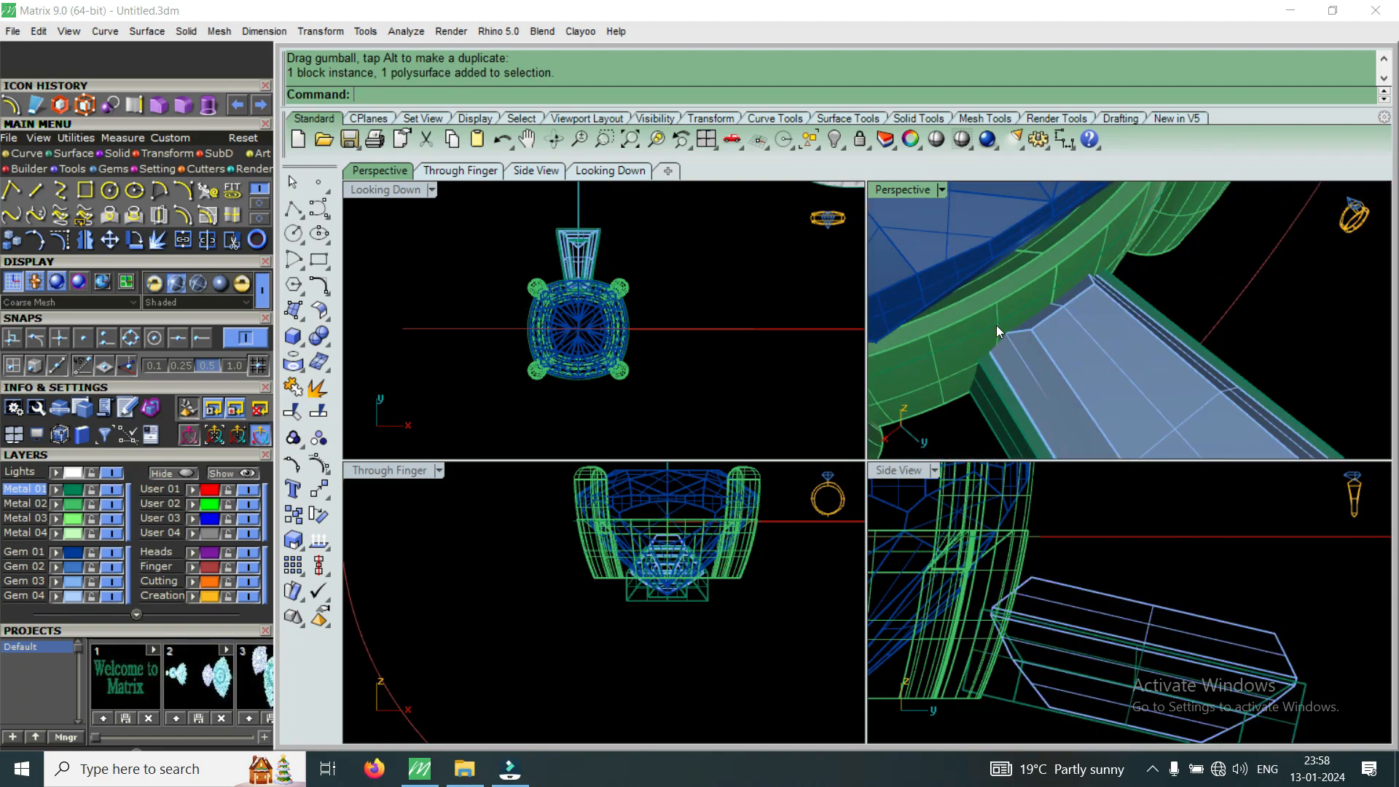
{"action": "scroll", "coordinate": [1068, 328], "scroll_direction": "down", "scroll_amount": 7}
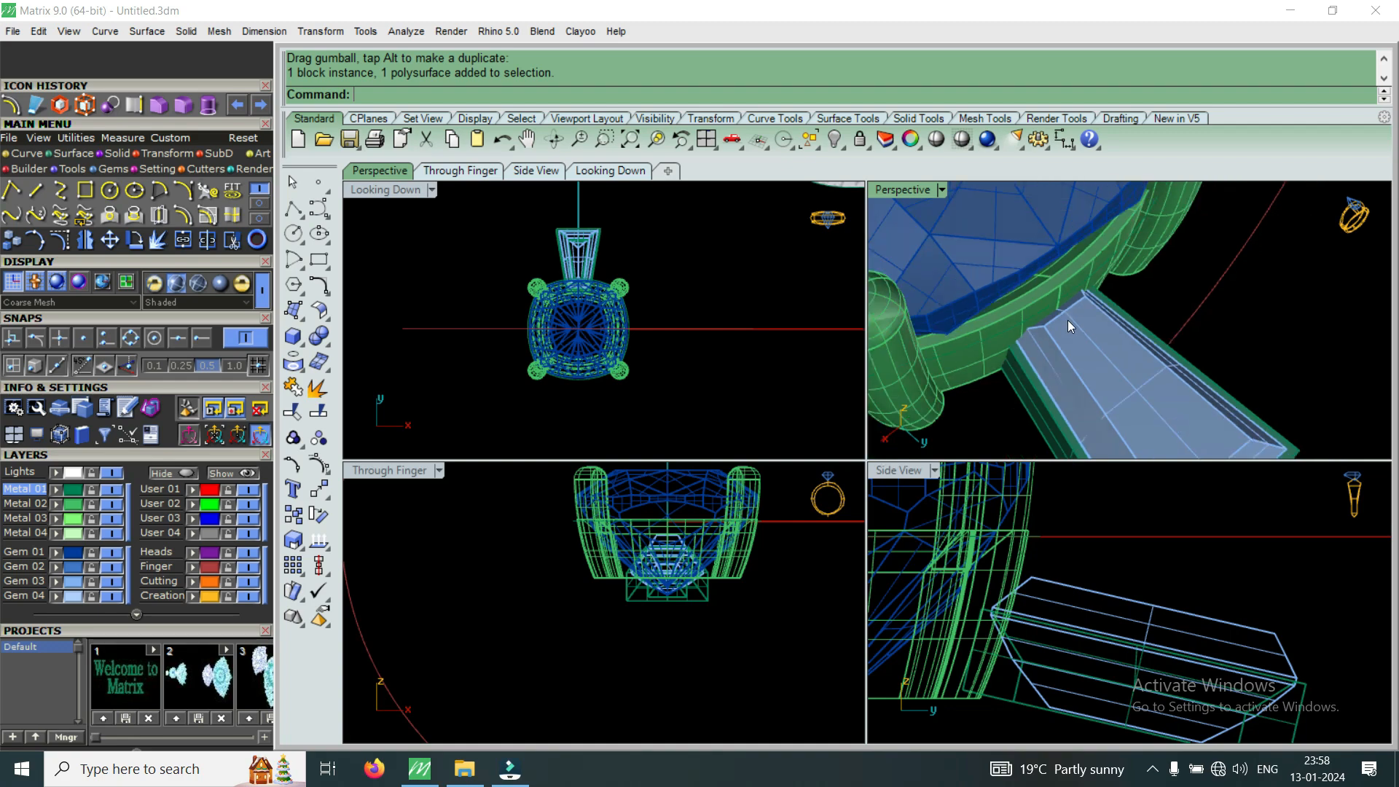
{"action": "scroll", "coordinate": [1162, 357], "scroll_direction": "up", "scroll_amount": 2}
{"action": "scroll", "coordinate": [1203, 332], "scroll_direction": "down", "scroll_amount": 1}
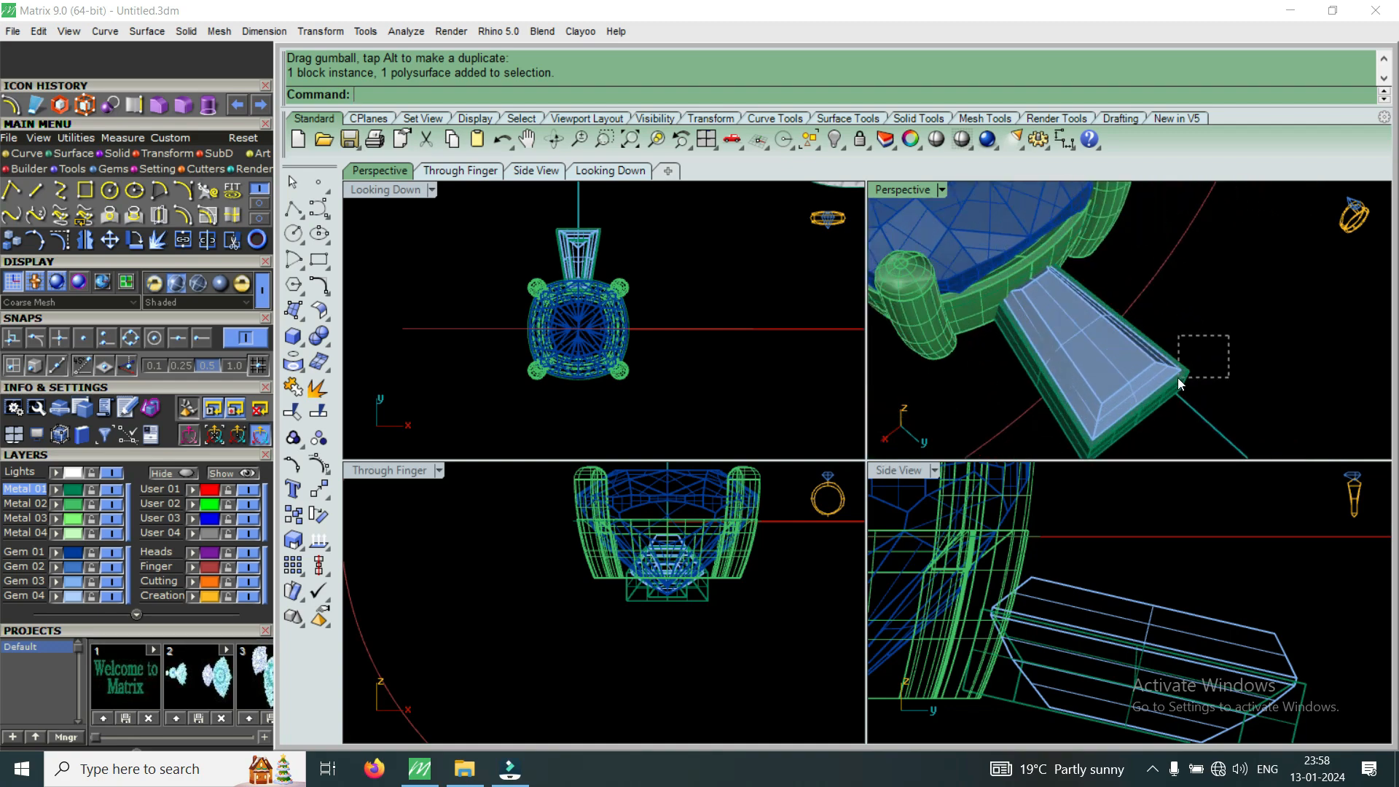
Rebuild the closed curve around the centre stone's head as a degree 3 curve, deleting the input, in the maximized Perspective view.
{"action": "left_click_drag", "start_coordinate": [1179, 379], "coordinate": [1175, 376]}
{"action": "double_click", "coordinate": [883, 191]}
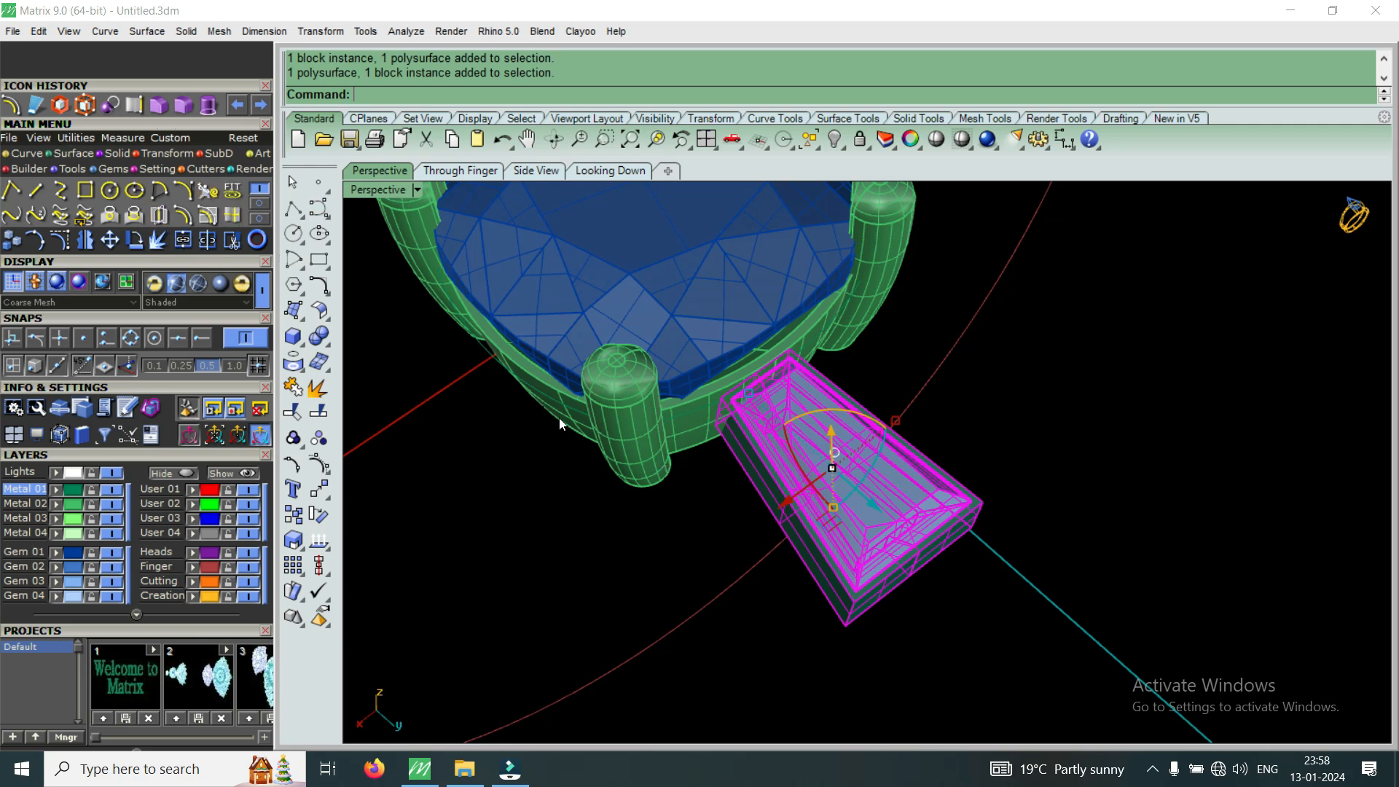
{"action": "left_click", "coordinate": [540, 405]}
{"action": "left_click", "coordinate": [543, 398]}
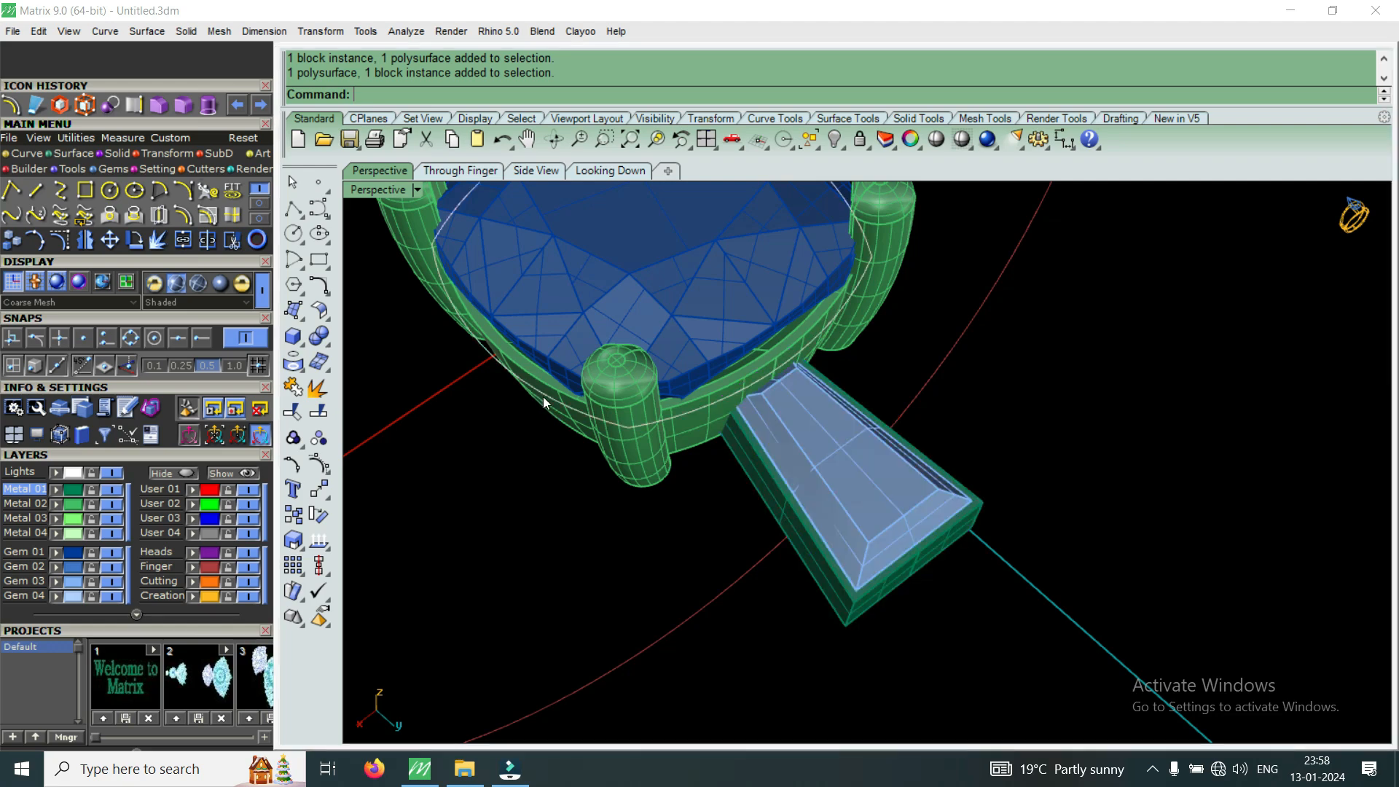
{"action": "left_click", "coordinate": [610, 446]}
{"action": "right_click_drag", "start_coordinate": [693, 496], "coordinate": [714, 559]}
{"action": "scroll", "coordinate": [723, 487], "scroll_direction": "up", "scroll_amount": 3}
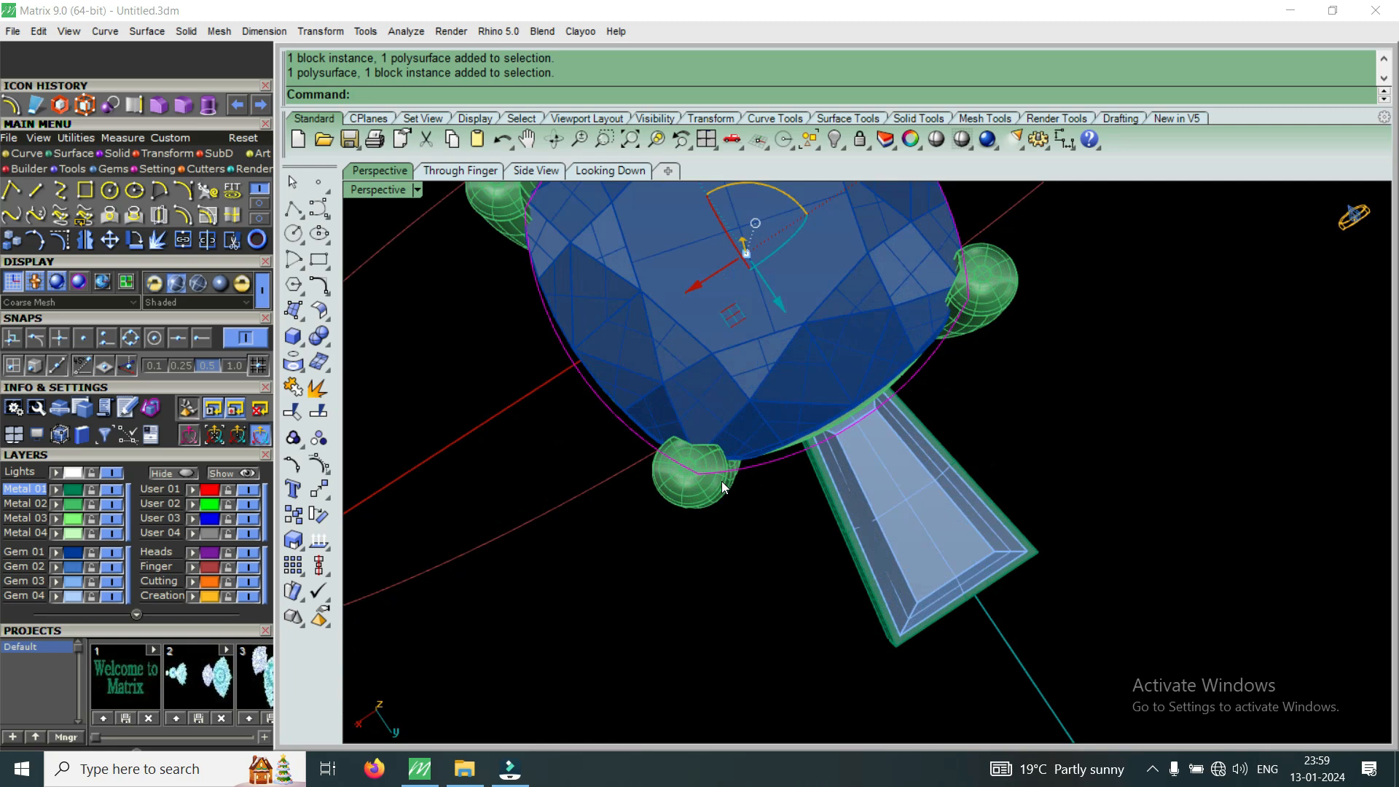
{"action": "type", "text": "Rectangle"}
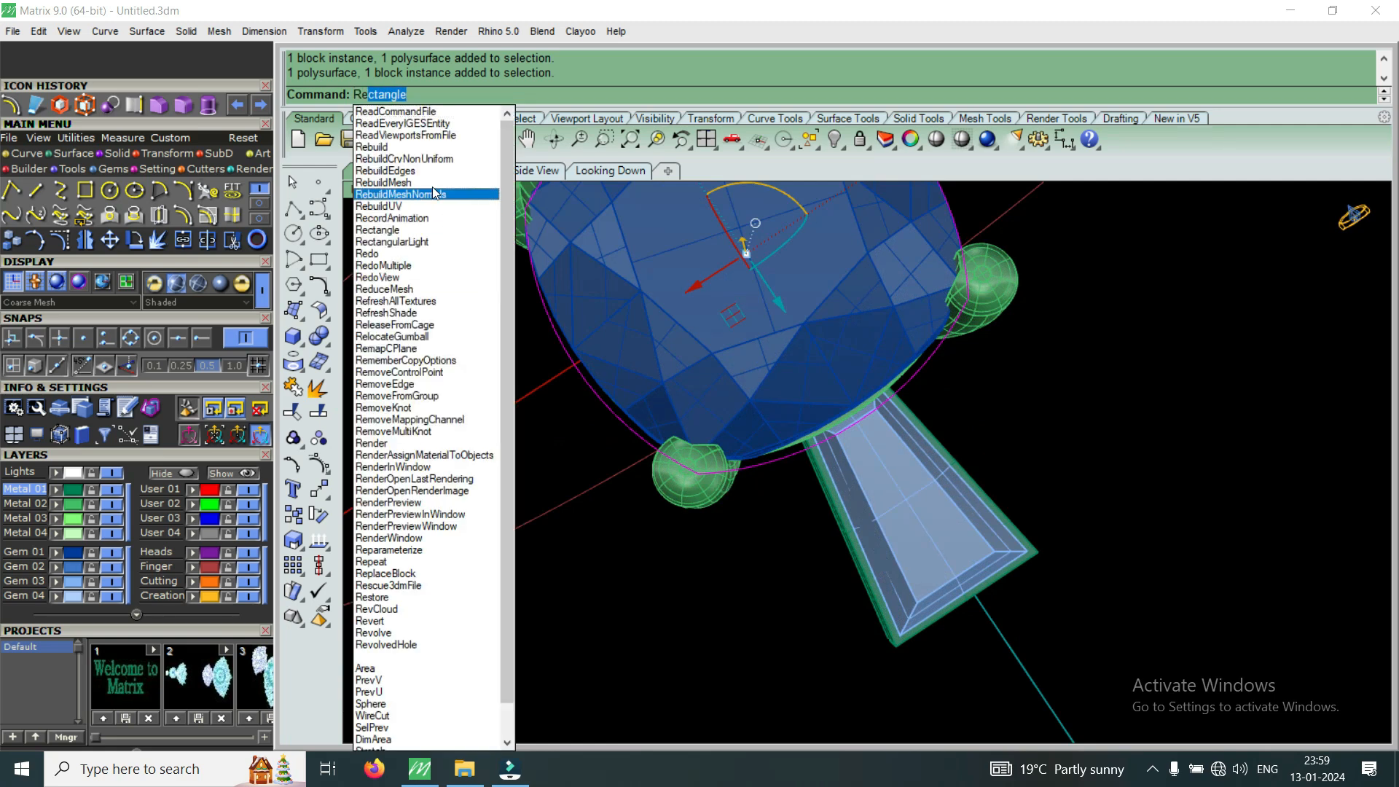
{"action": "left_click", "coordinate": [386, 148]}
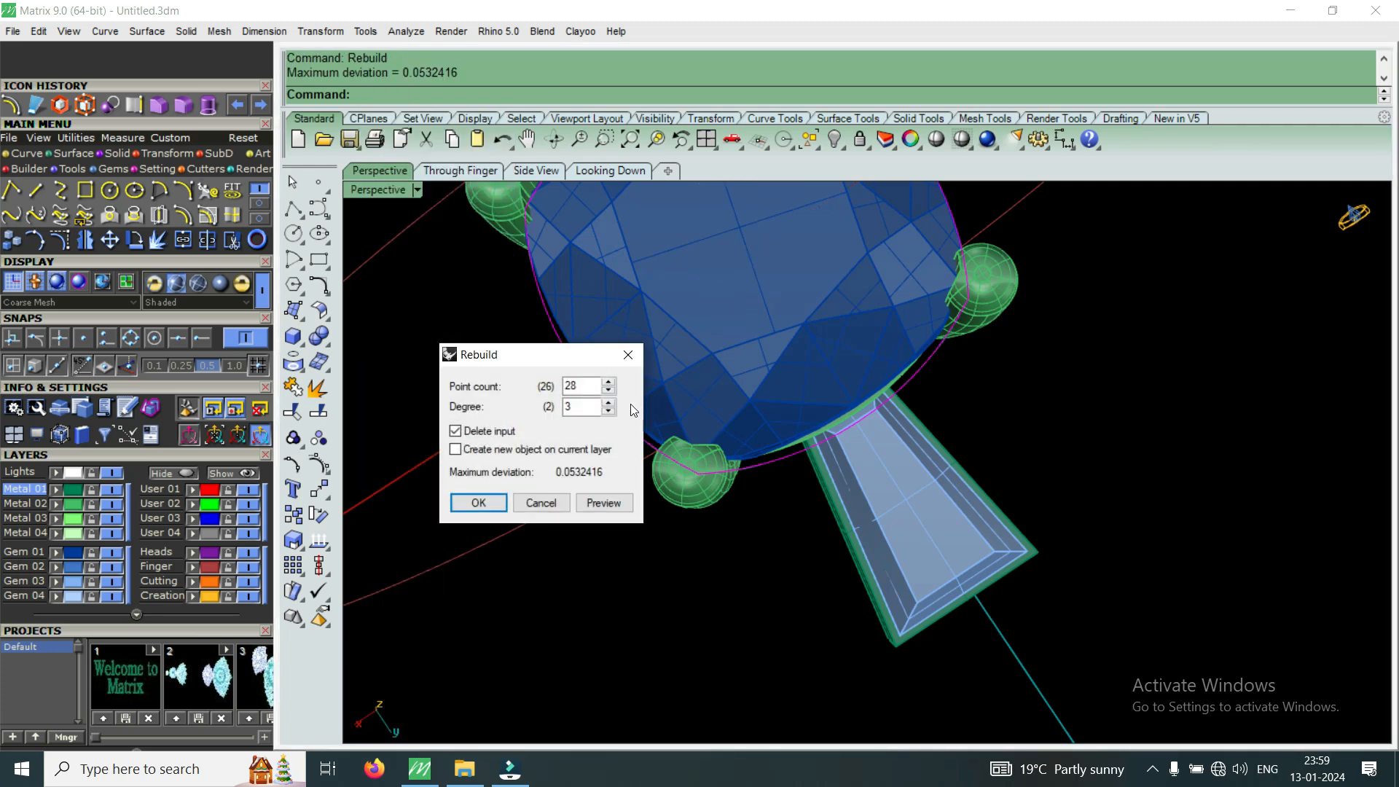
{"action": "scroll", "coordinate": [585, 384], "scroll_direction": "down", "scroll_amount": 3}
{"action": "left_click", "coordinate": [479, 503]}
Try arraying the baguette and its setting along the rebuilt curve with 10 items and Freeform orientation.
{"action": "scroll", "coordinate": [949, 326], "scroll_direction": "up", "scroll_amount": 4}
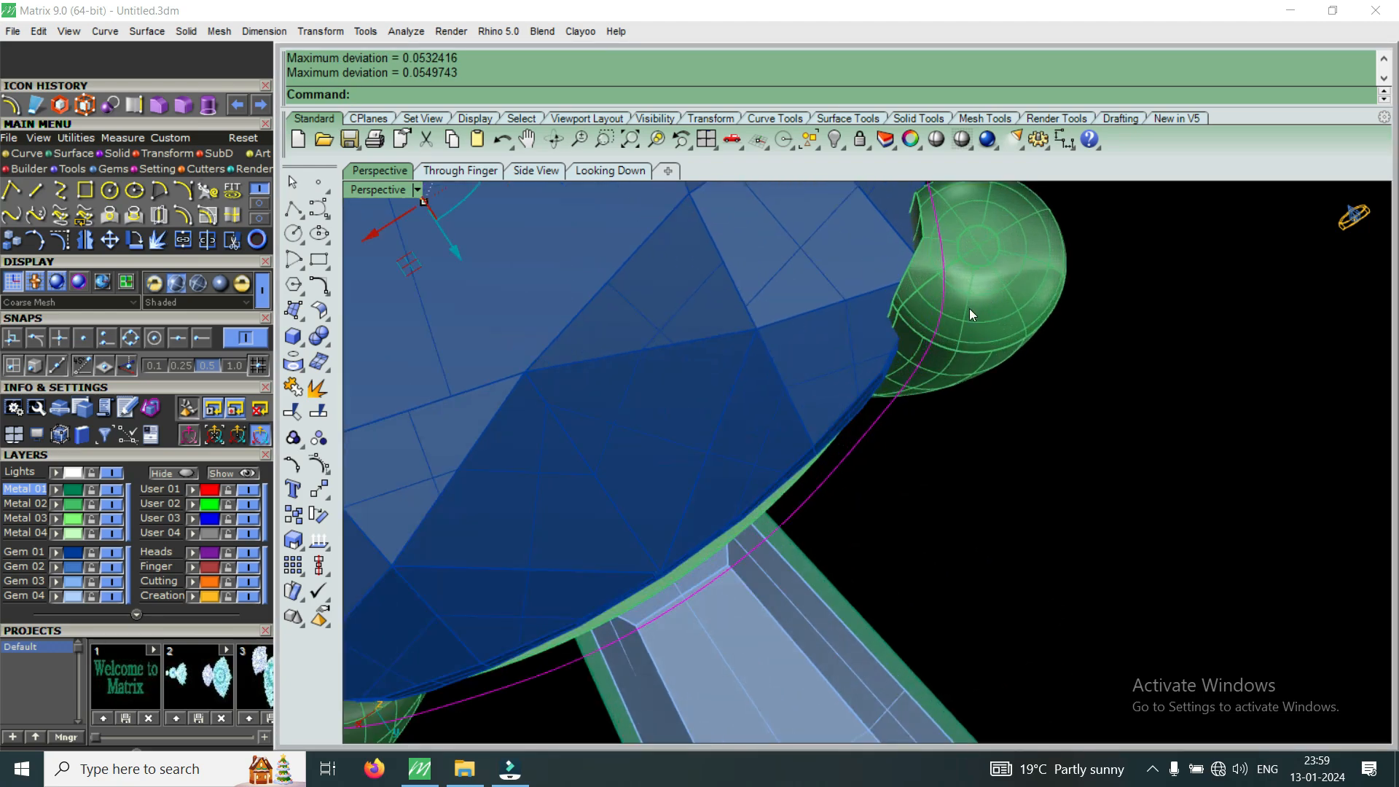
{"action": "scroll", "coordinate": [942, 339], "scroll_direction": "down", "scroll_amount": 5}
{"action": "scroll", "coordinate": [616, 532], "scroll_direction": "up", "scroll_amount": 4}
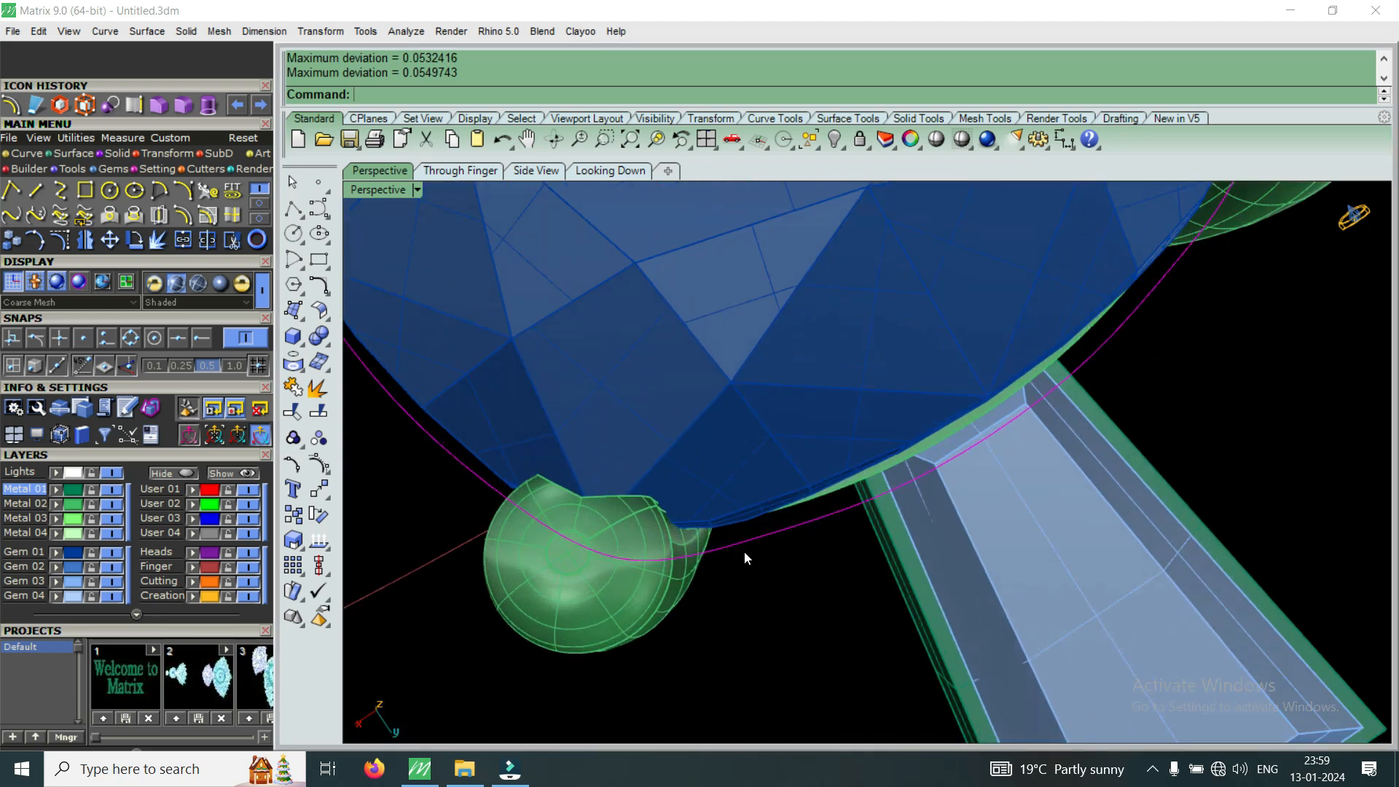
{"action": "scroll", "coordinate": [745, 552], "scroll_direction": "down", "scroll_amount": 5}
{"action": "left_click", "coordinate": [946, 585]}
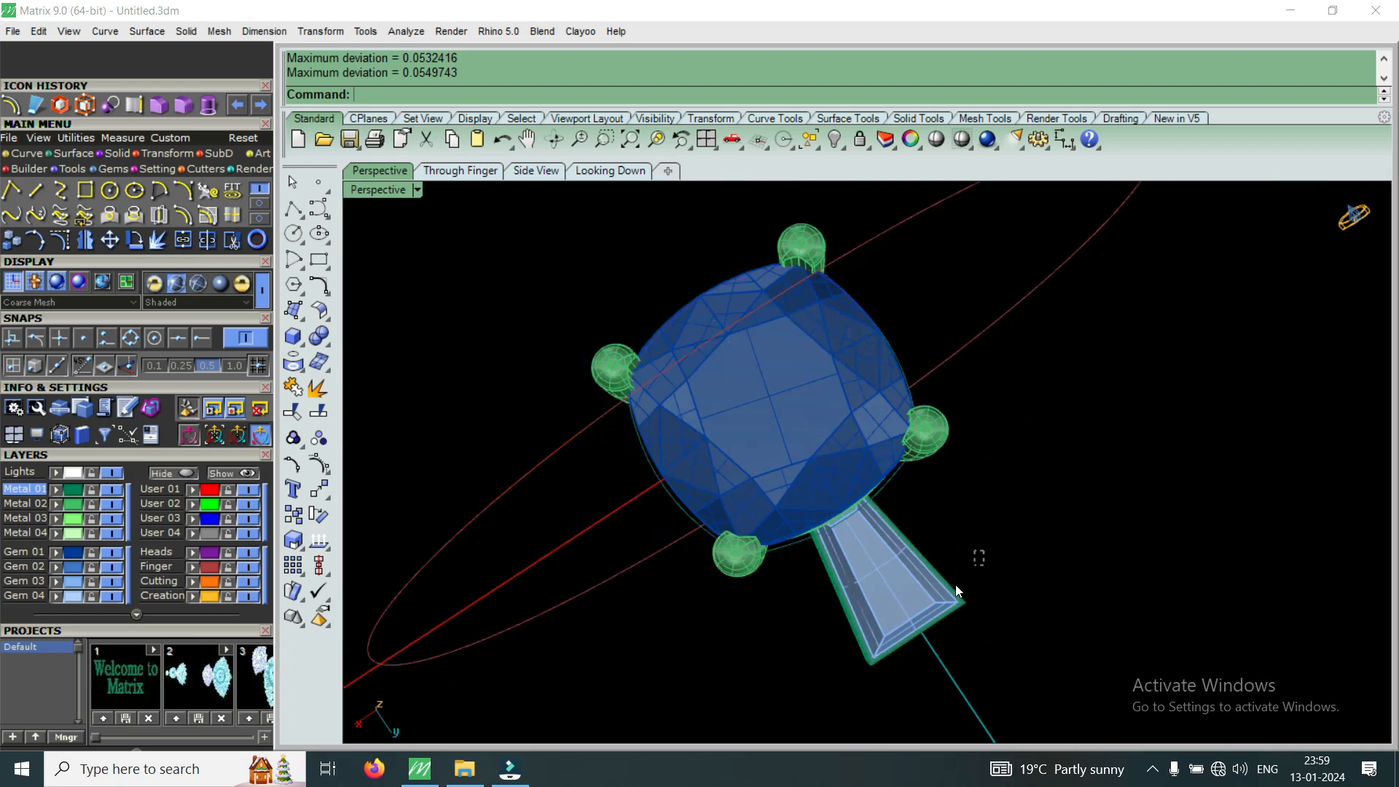
{"action": "scroll", "coordinate": [825, 599], "scroll_direction": "up", "scroll_amount": 2}
{"action": "type", "text": "ArrayPolar"}
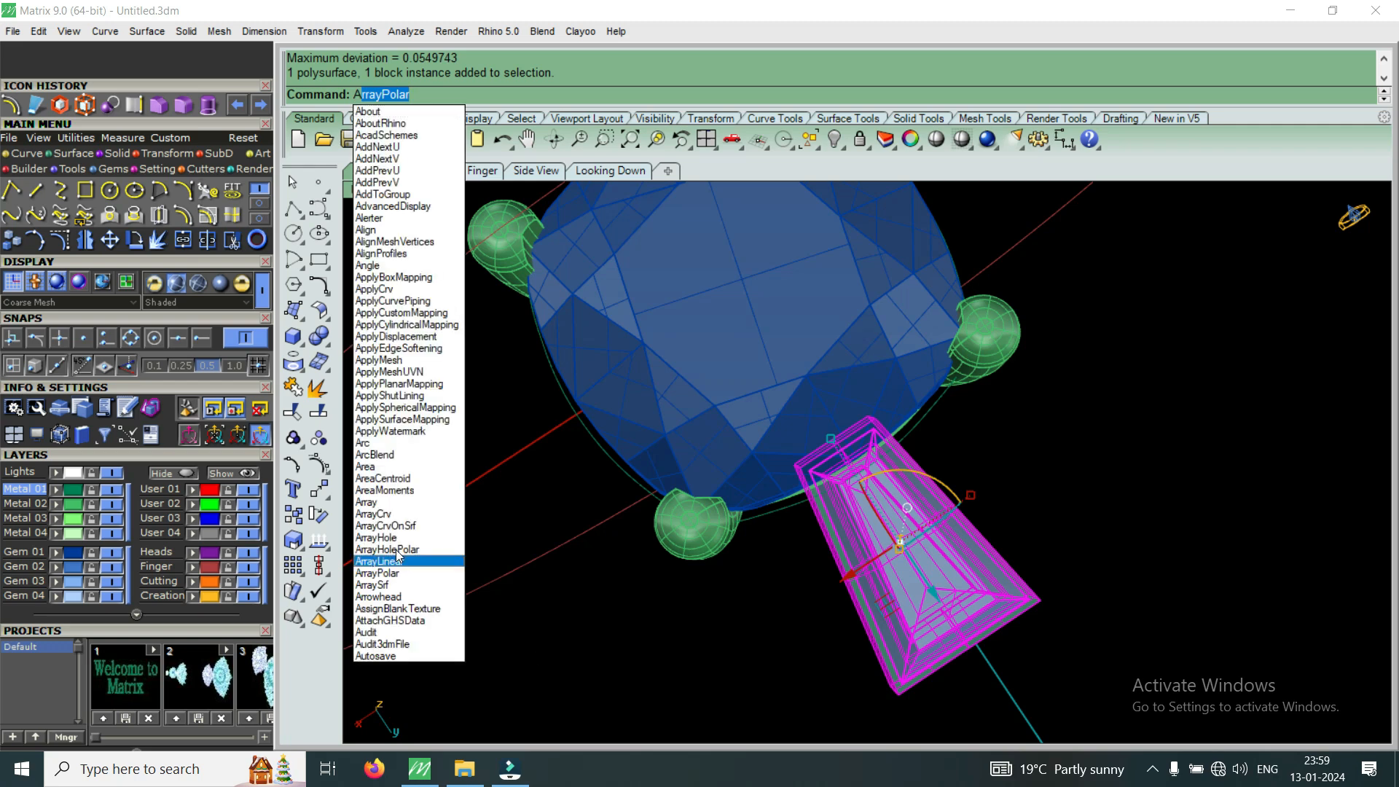
{"action": "left_click", "coordinate": [386, 514]}
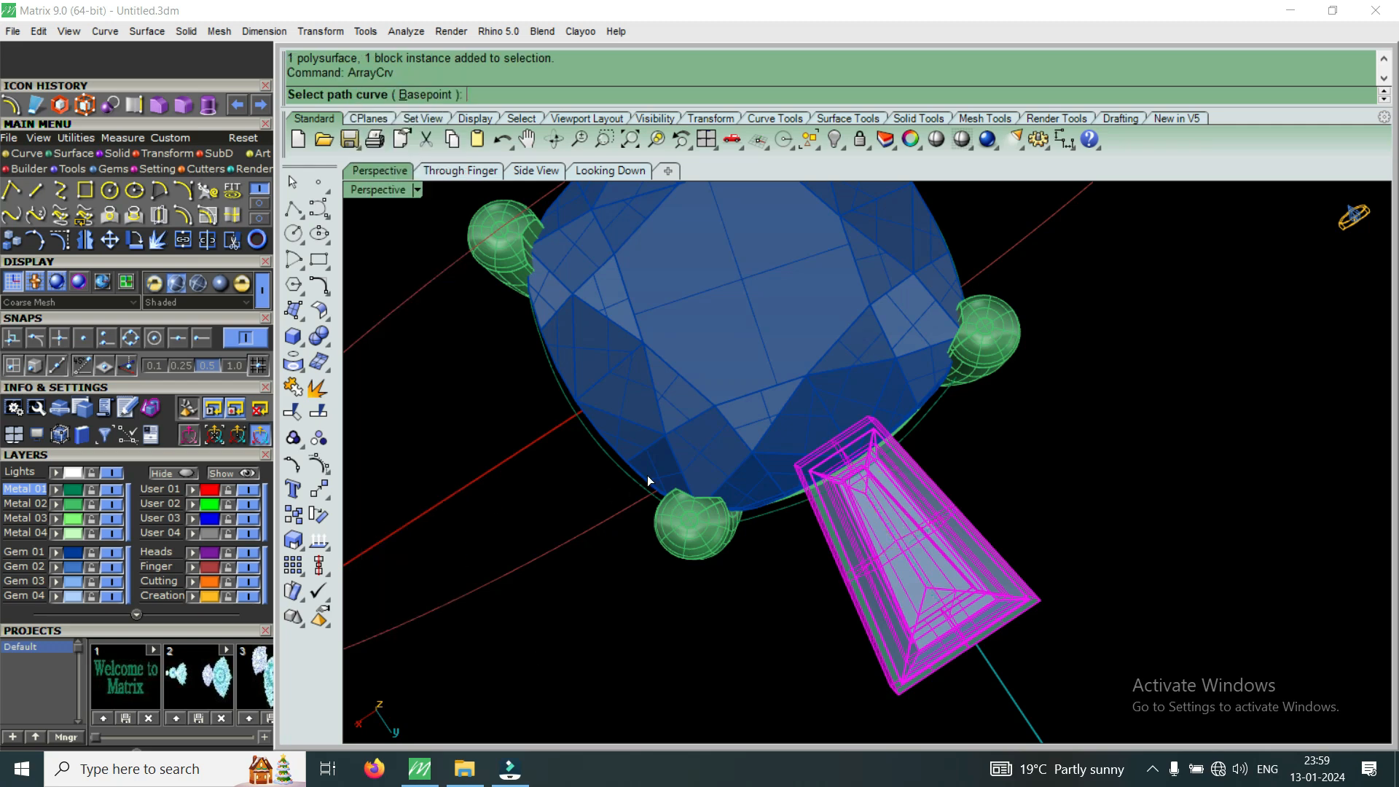
{"action": "left_click", "coordinate": [627, 481]}
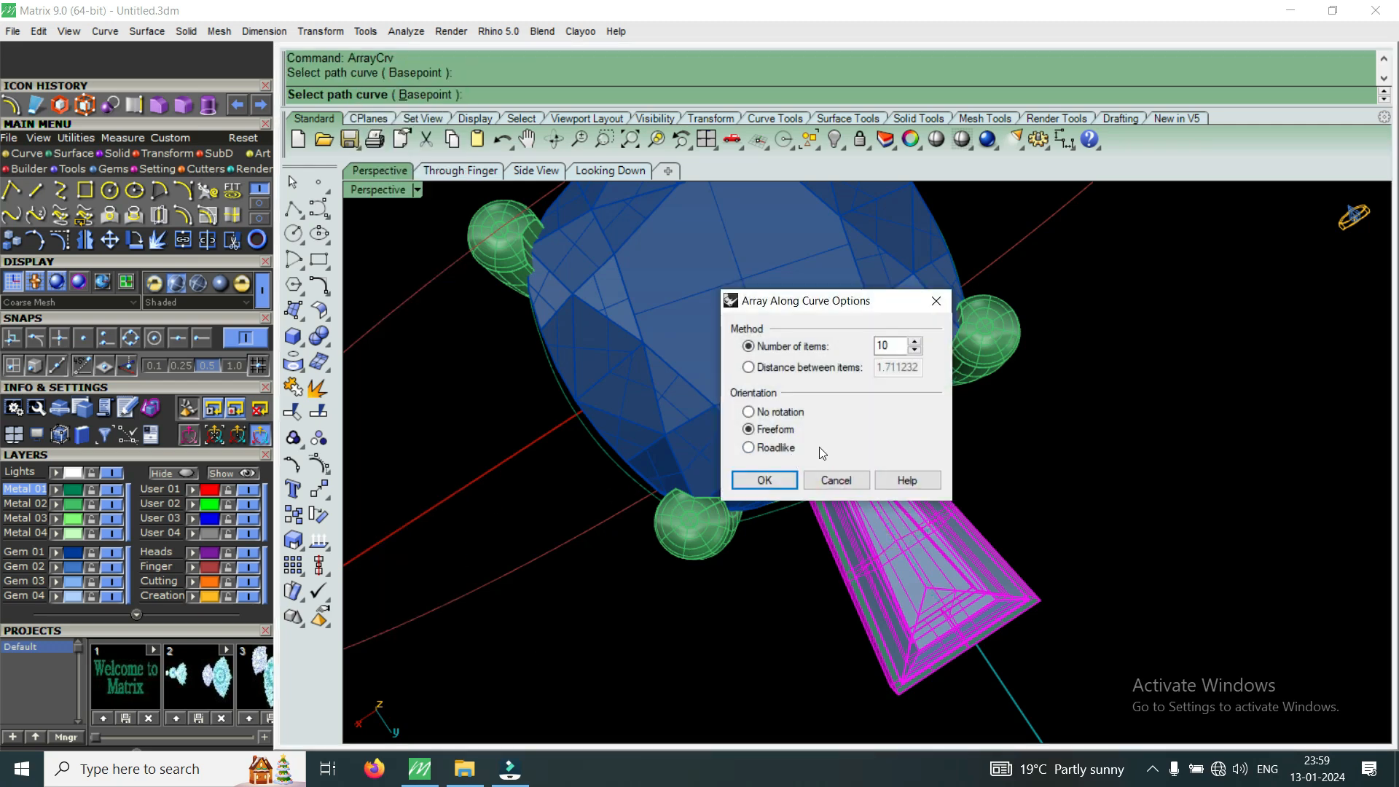
{"action": "left_click", "coordinate": [765, 479]}
{"action": "scroll", "coordinate": [852, 536], "scroll_direction": "down", "scroll_amount": 3}
{"action": "scroll", "coordinate": [769, 520], "scroll_direction": "up", "scroll_amount": 3}
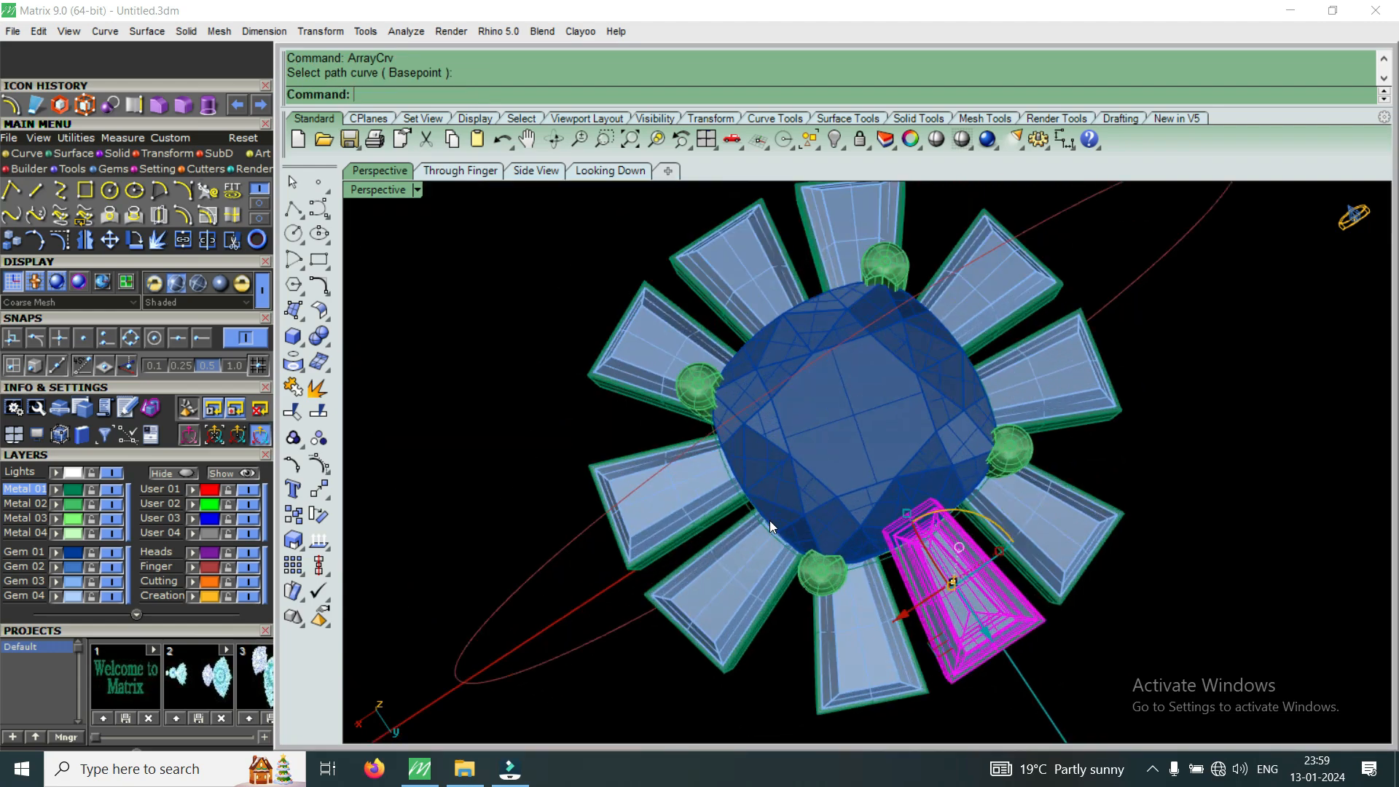
{"action": "mouse_move", "coordinate": [754, 539]}
{"action": "right_mouse_down"}
{"action": "mouse_move", "coordinate": [785, 498]}
{"action": "mouse_move", "coordinate": [760, 516]}
{"action": "right_mouse_up"}
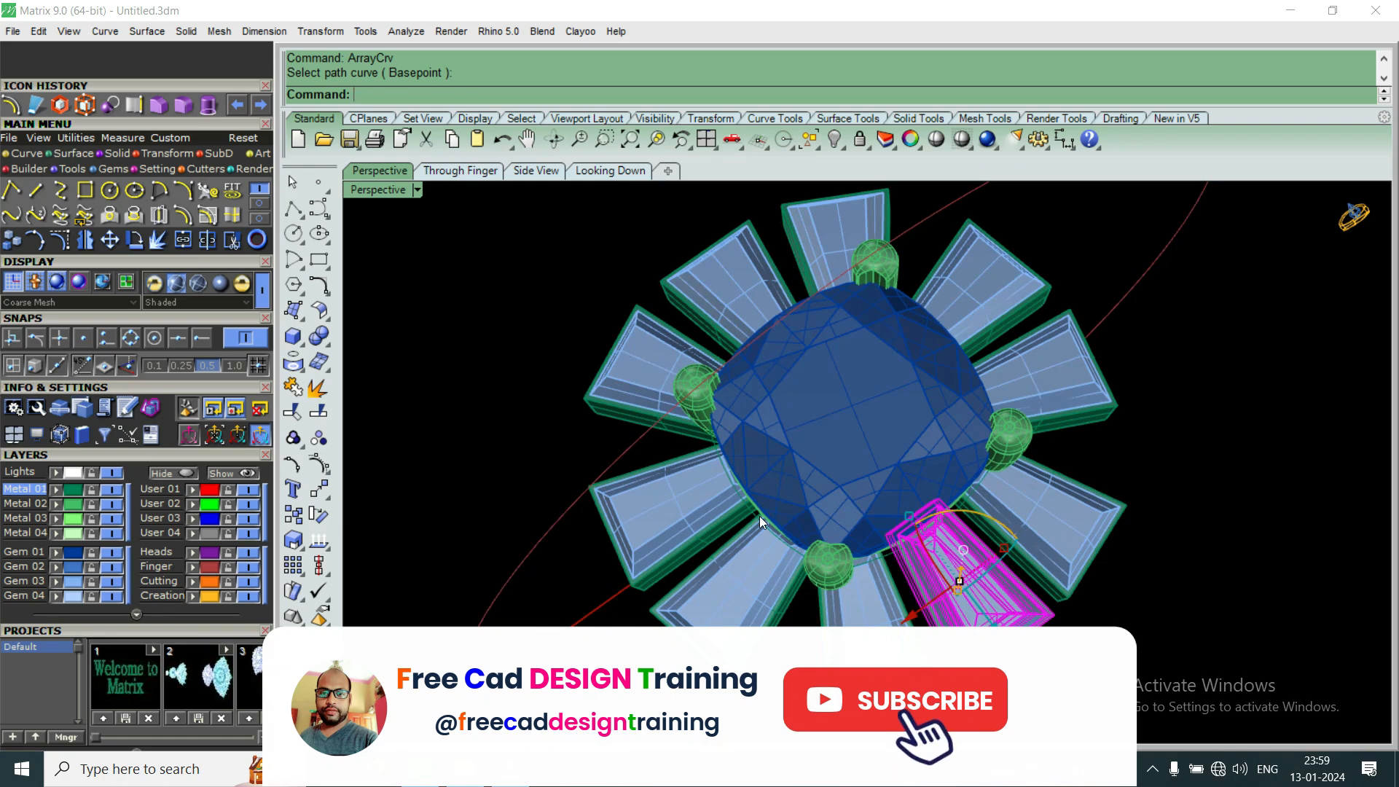
{"action": "key", "text": "ctrl+z"}
Array the baguette and its setting along the curve around the centre stone with 12 Freeform items.
{"action": "scroll", "coordinate": [917, 567], "scroll_direction": "up", "scroll_amount": 5}
{"action": "key", "text": "Return"}
{"action": "left_click", "coordinate": [871, 553]}
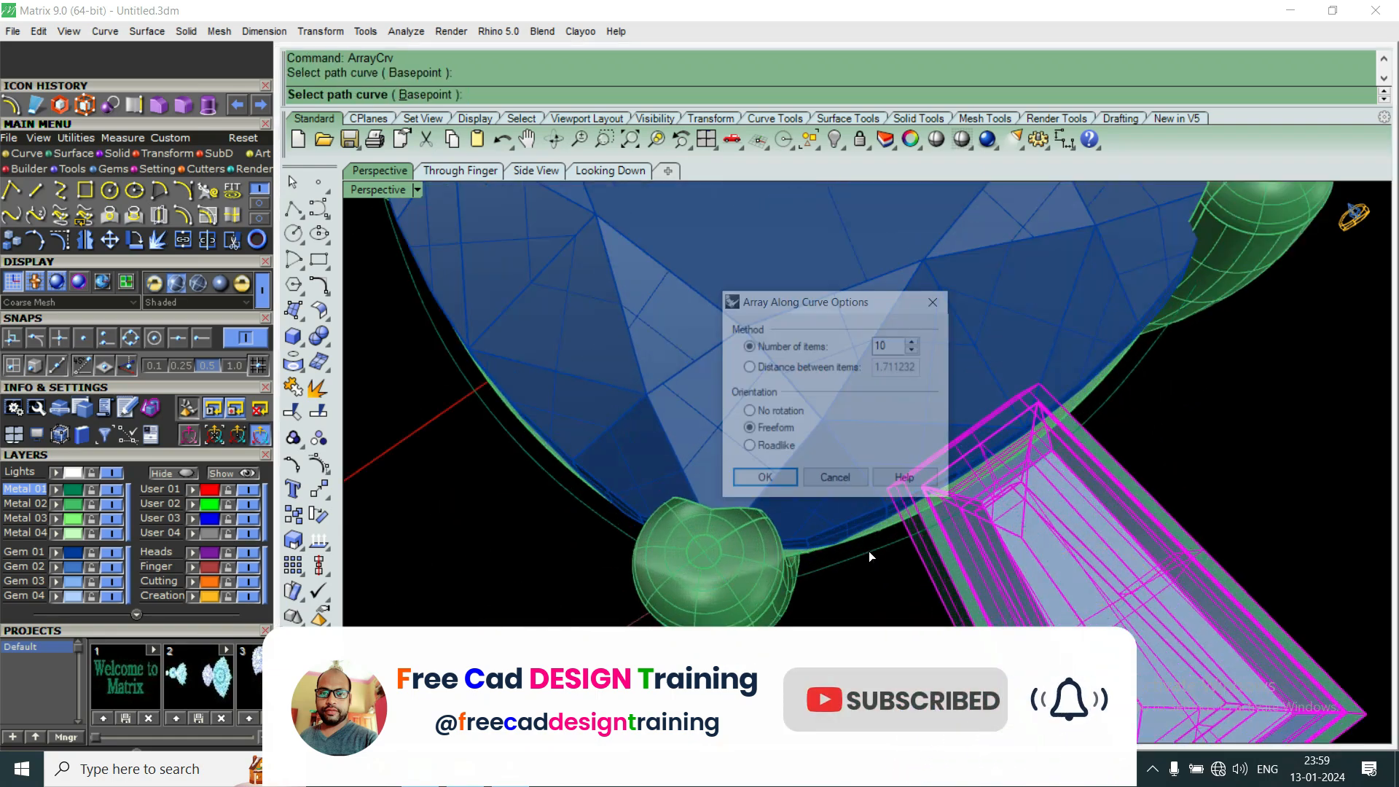
{"action": "left_click", "coordinate": [894, 345]}
{"action": "scroll", "coordinate": [894, 345], "scroll_direction": "up", "scroll_amount": 2}
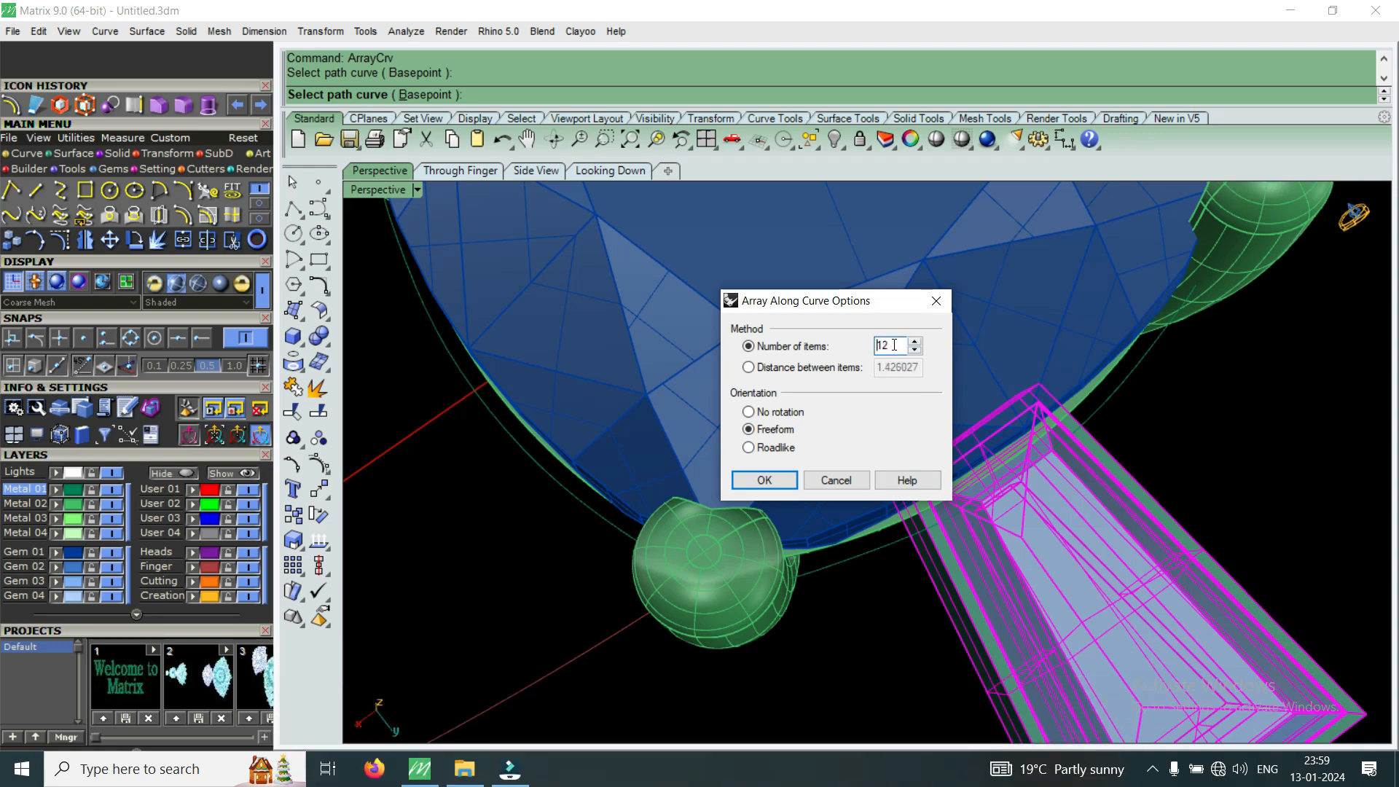
{"action": "left_click", "coordinate": [765, 480]}
{"action": "scroll", "coordinate": [922, 518], "scroll_direction": "down", "scroll_amount": 6}
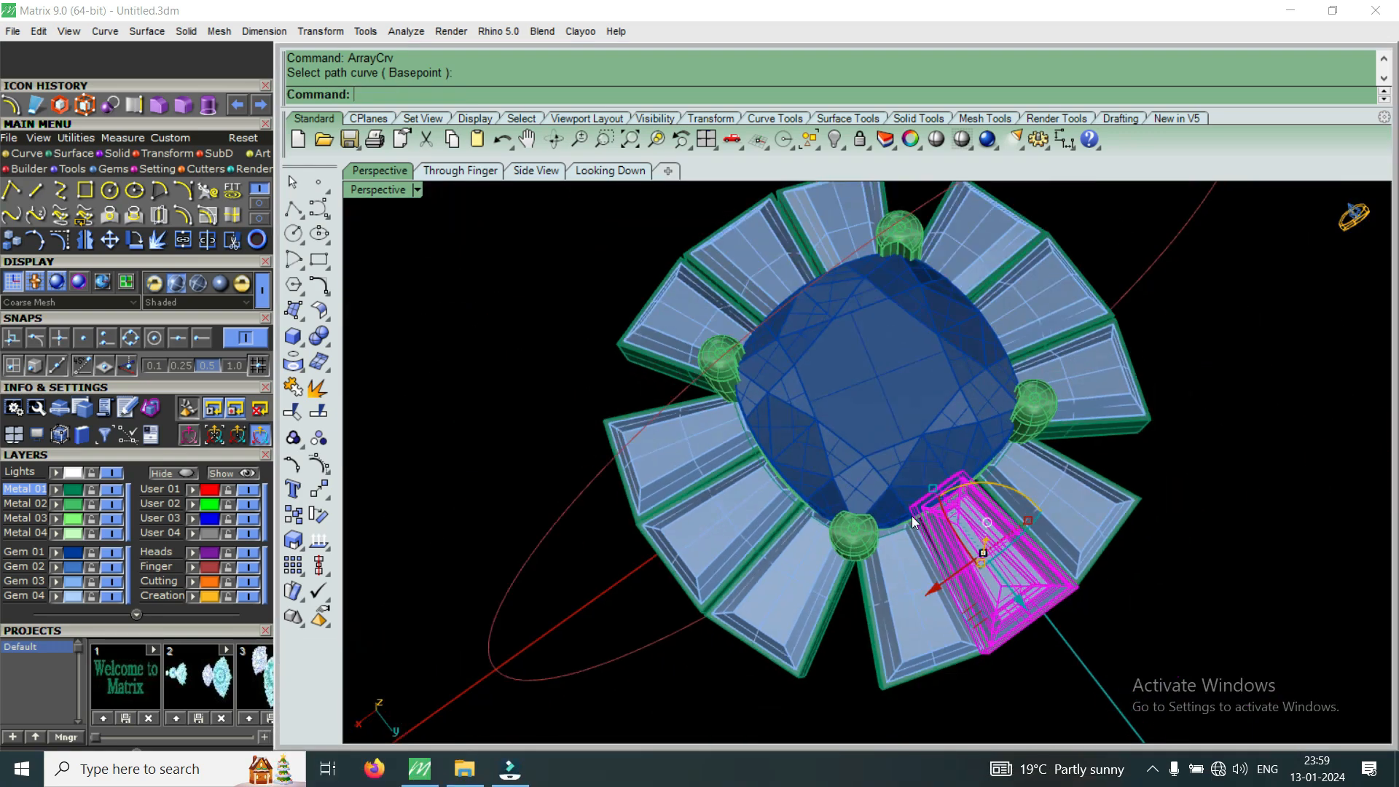
Compare the spacing of the arrayed baguettes around the centre stone with the baguette halo in the reference photo.
{"action": "scroll", "coordinate": [916, 523], "scroll_direction": "down", "scroll_amount": 4}
{"action": "right_click_drag", "start_coordinate": [975, 470], "coordinate": [876, 492]}
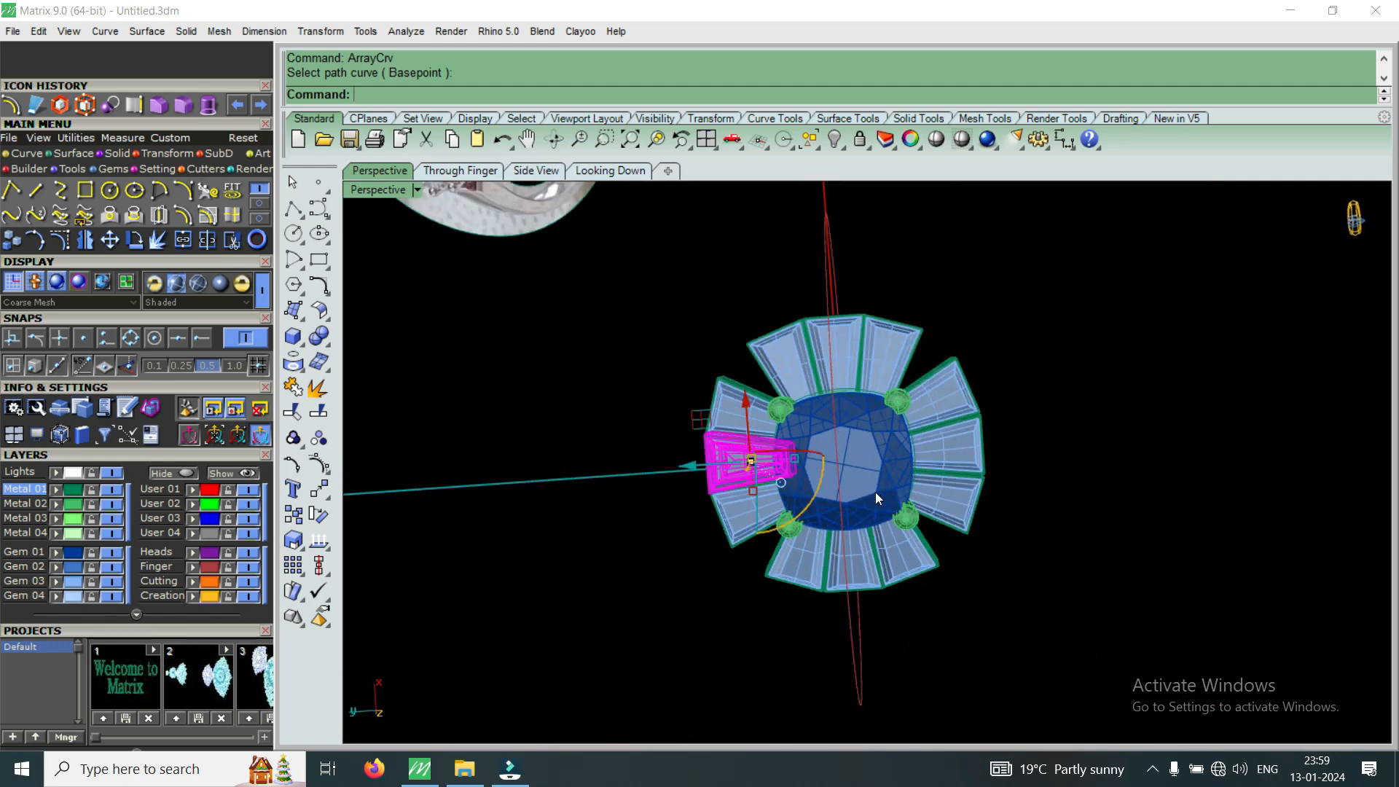
{"action": "scroll", "coordinate": [876, 492], "scroll_direction": "down", "scroll_amount": 8}
{"action": "scroll", "coordinate": [765, 399], "scroll_direction": "up", "scroll_amount": 12}
{"action": "right_click_drag", "start_coordinate": [815, 386], "coordinate": [736, 416]}
{"action": "scroll", "coordinate": [991, 357], "scroll_direction": "up", "scroll_amount": 6}
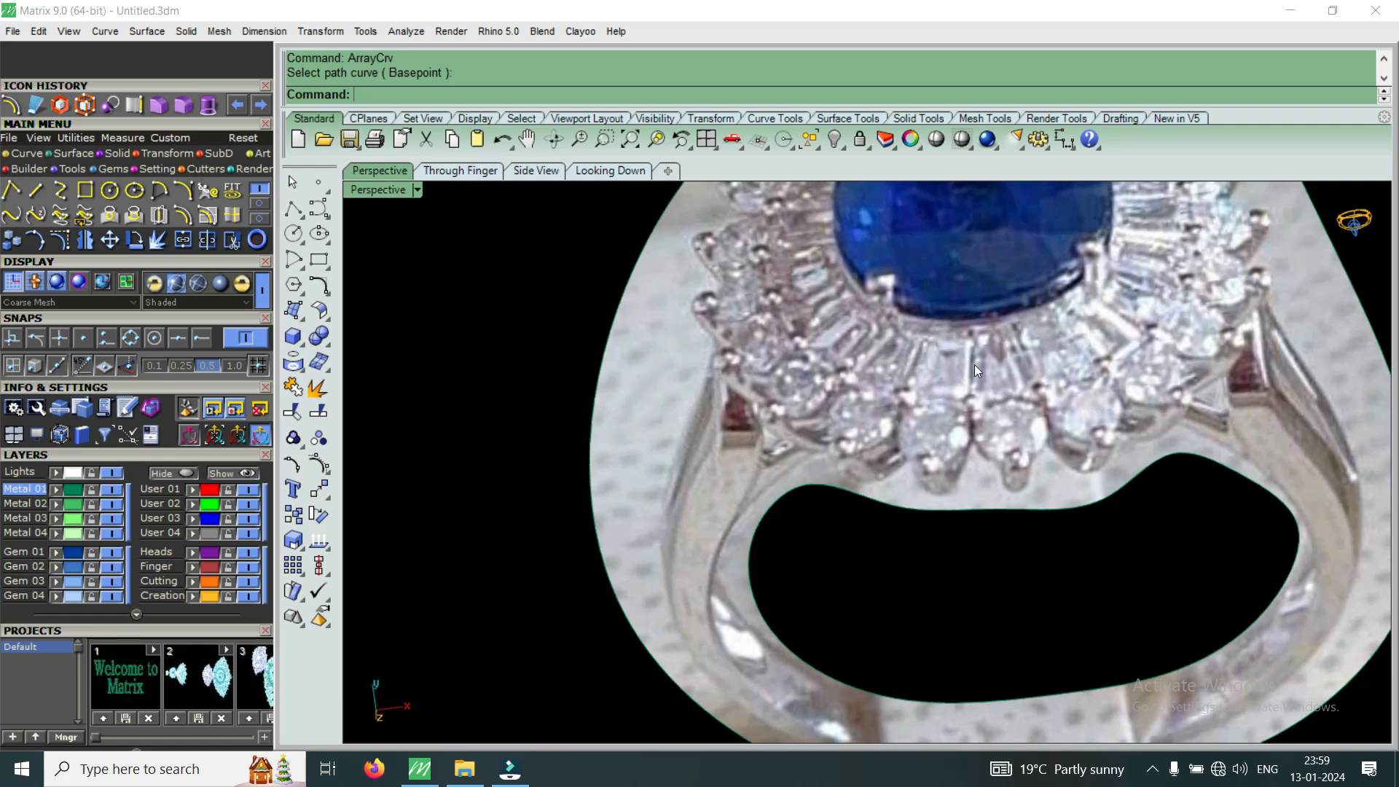
{"action": "scroll", "coordinate": [990, 367], "scroll_direction": "down", "scroll_amount": 8}
{"action": "scroll", "coordinate": [841, 611], "scroll_direction": "up", "scroll_amount": 9}
{"action": "right_click_drag", "start_coordinate": [842, 611], "coordinate": [945, 625]}
{"action": "scroll", "coordinate": [945, 623], "scroll_direction": "up", "scroll_amount": 5}
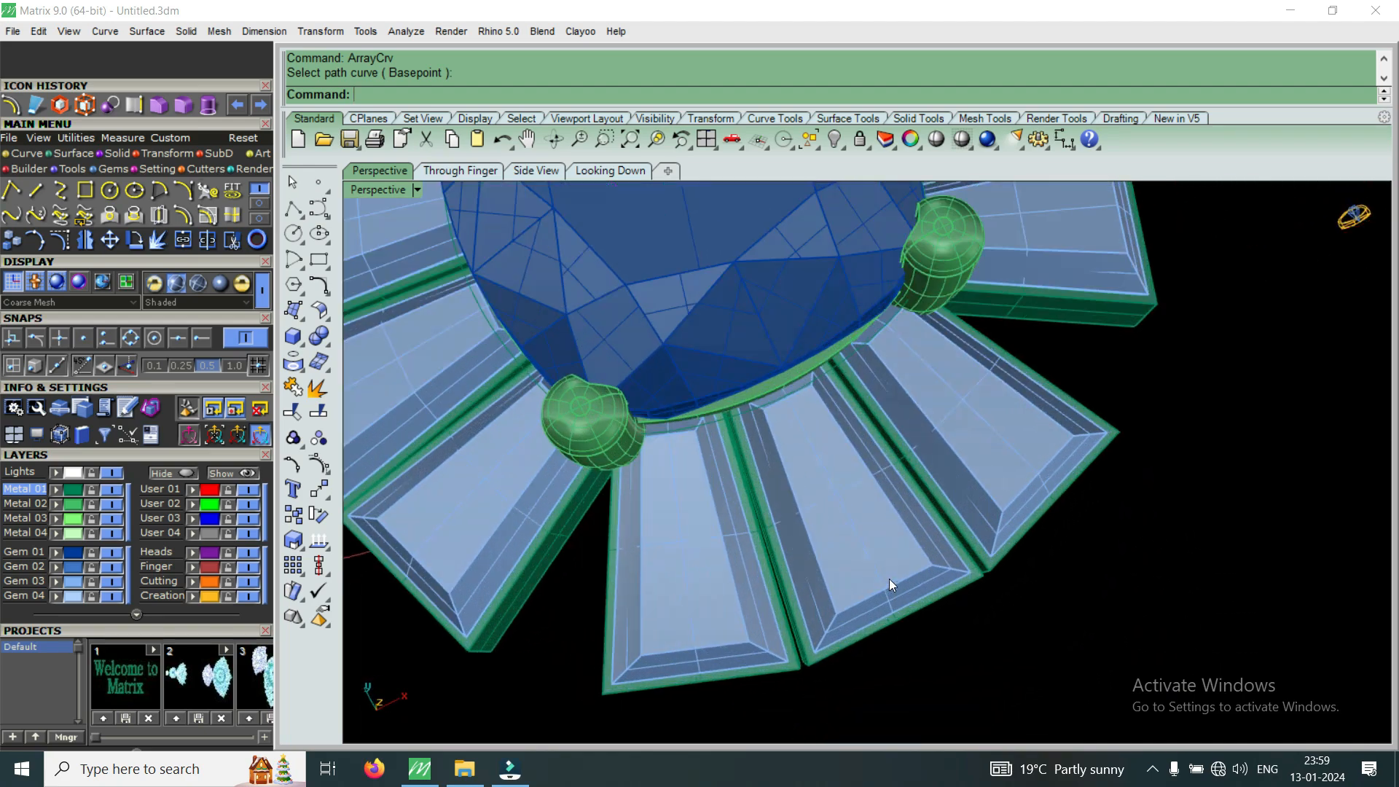
{"action": "scroll", "coordinate": [889, 583], "scroll_direction": "down", "scroll_amount": 5}
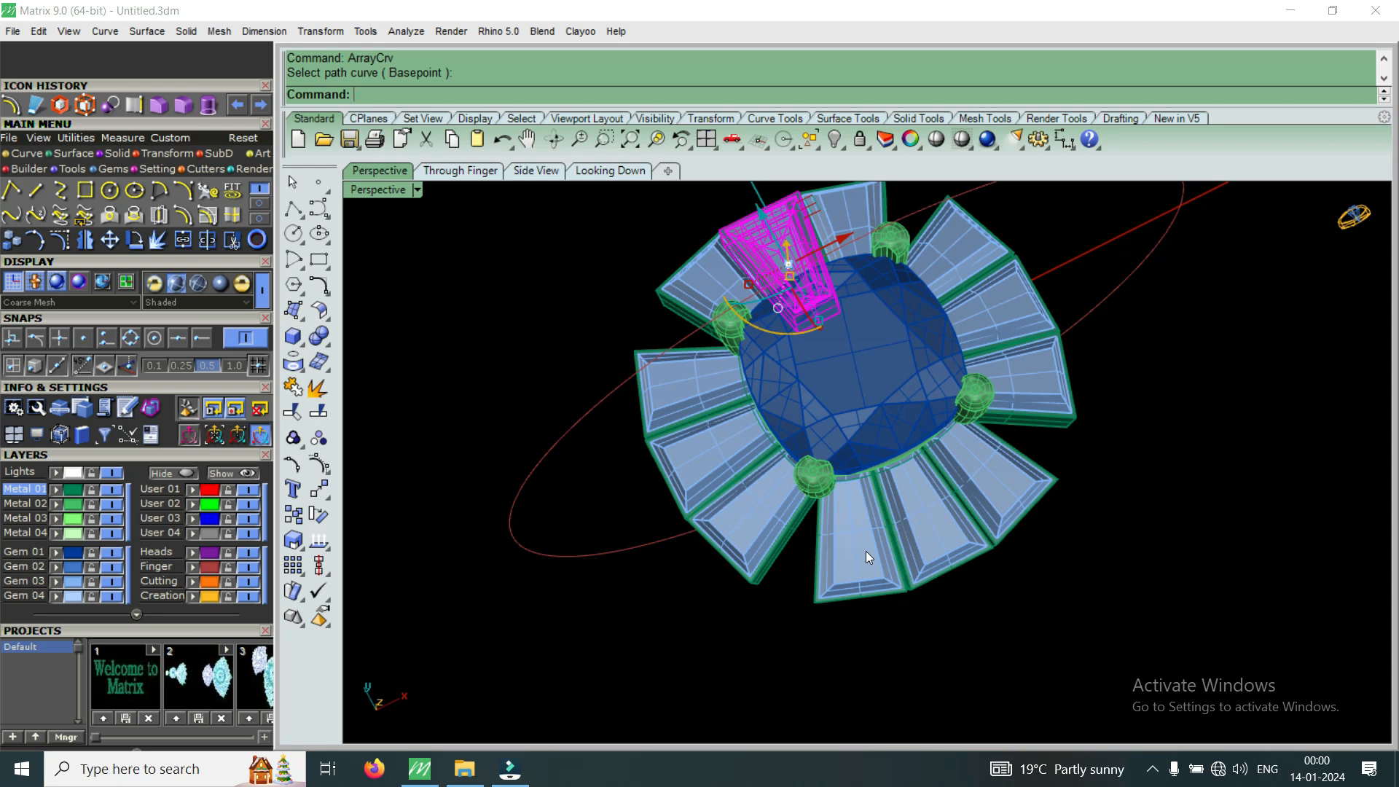
Undo the 12-item array and array the baguette and its setting along the same curve with 16 Freeform items.
{"action": "key", "text": "ctrl+z"}
{"action": "key", "text": "Return"}
{"action": "scroll", "coordinate": [893, 504], "scroll_direction": "up", "scroll_amount": 5}
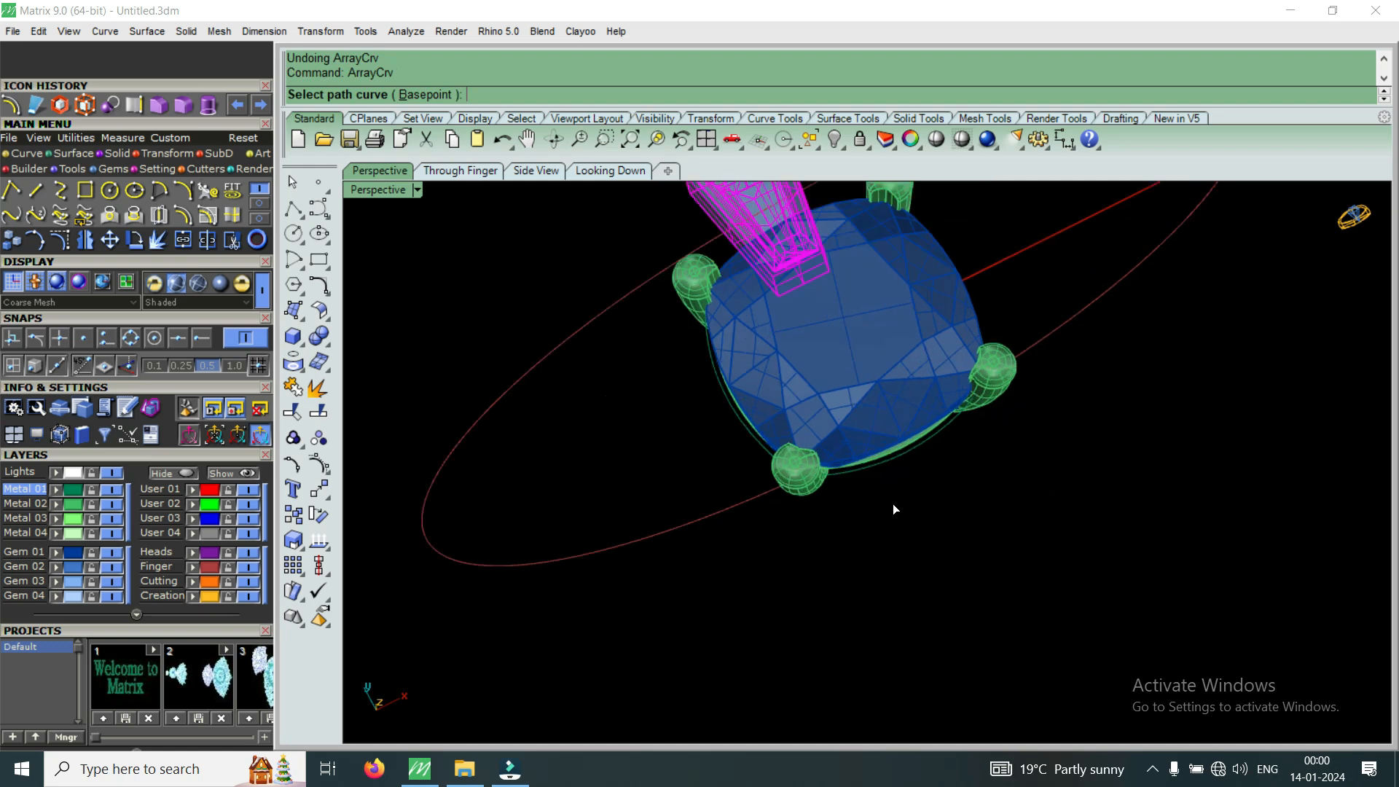
{"action": "left_click", "coordinate": [876, 452]}
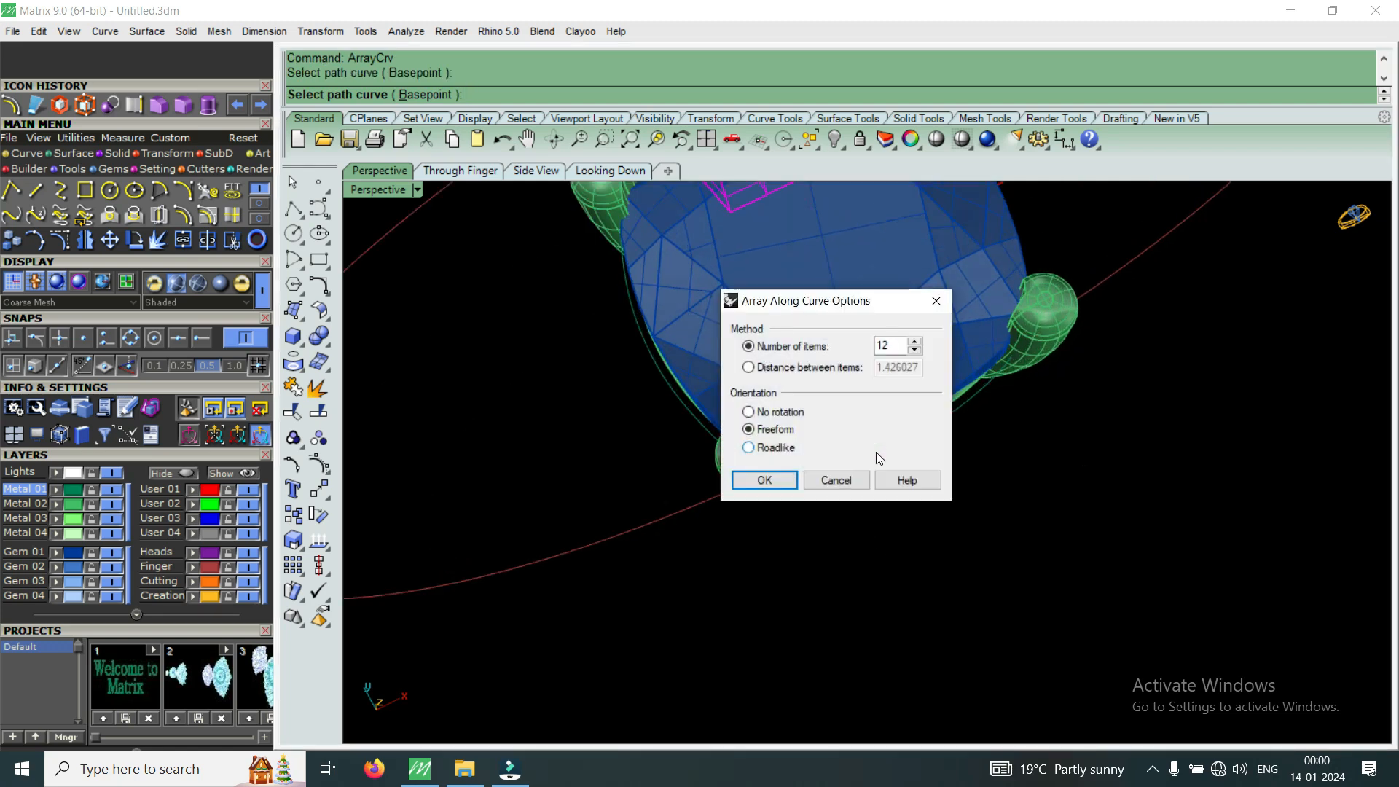
{"action": "left_click", "coordinate": [898, 346]}
{"action": "scroll", "coordinate": [899, 346], "scroll_direction": "up", "scroll_amount": 1}
{"action": "scroll", "coordinate": [898, 345], "scroll_direction": "up", "scroll_amount": 1}
{"action": "left_click", "coordinate": [763, 480]}
{"action": "scroll", "coordinate": [891, 540], "scroll_direction": "down", "scroll_amount": 5}
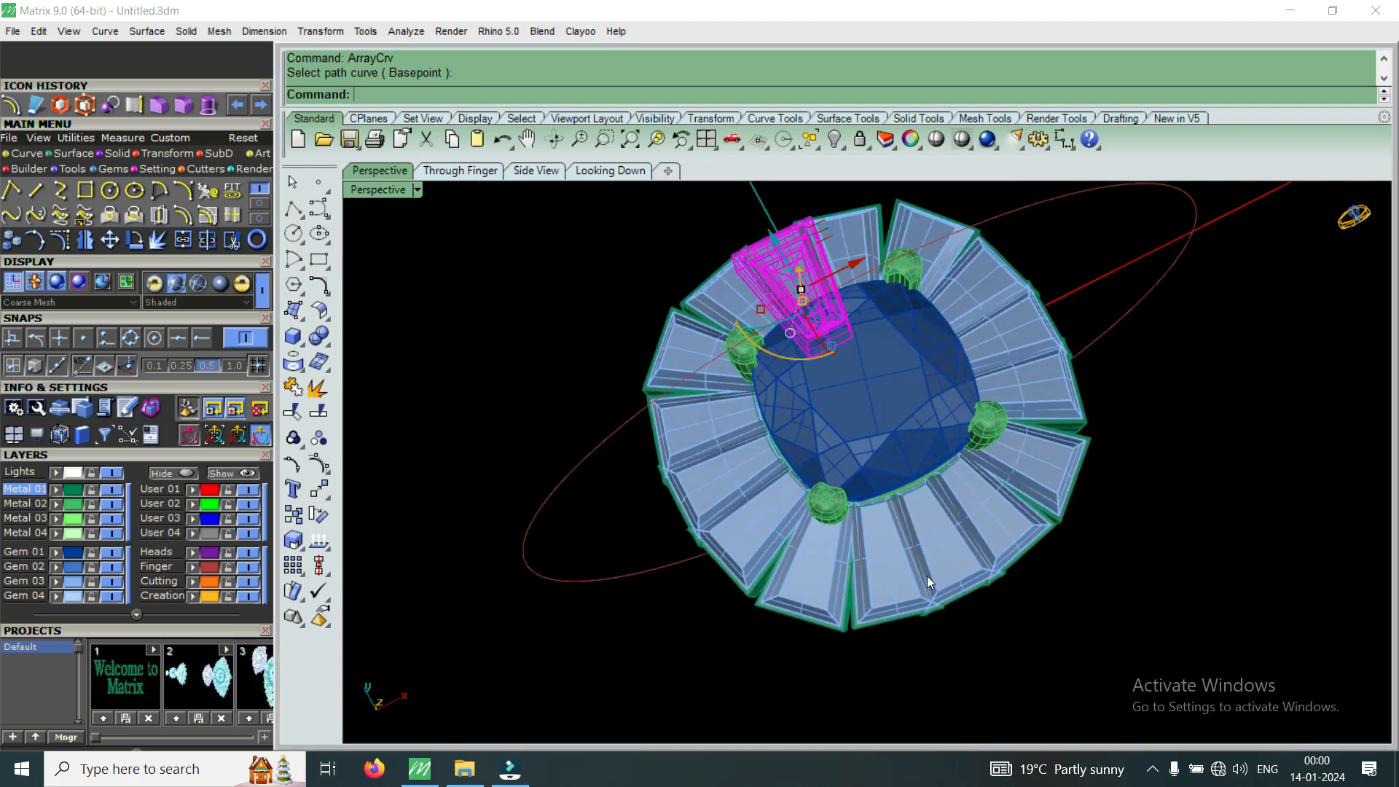
Delete the arrayed baguette and setting just inside the lower-left prong, using the maximized Looking Down view.
{"action": "scroll", "coordinate": [895, 579], "scroll_direction": "up", "scroll_amount": 5}
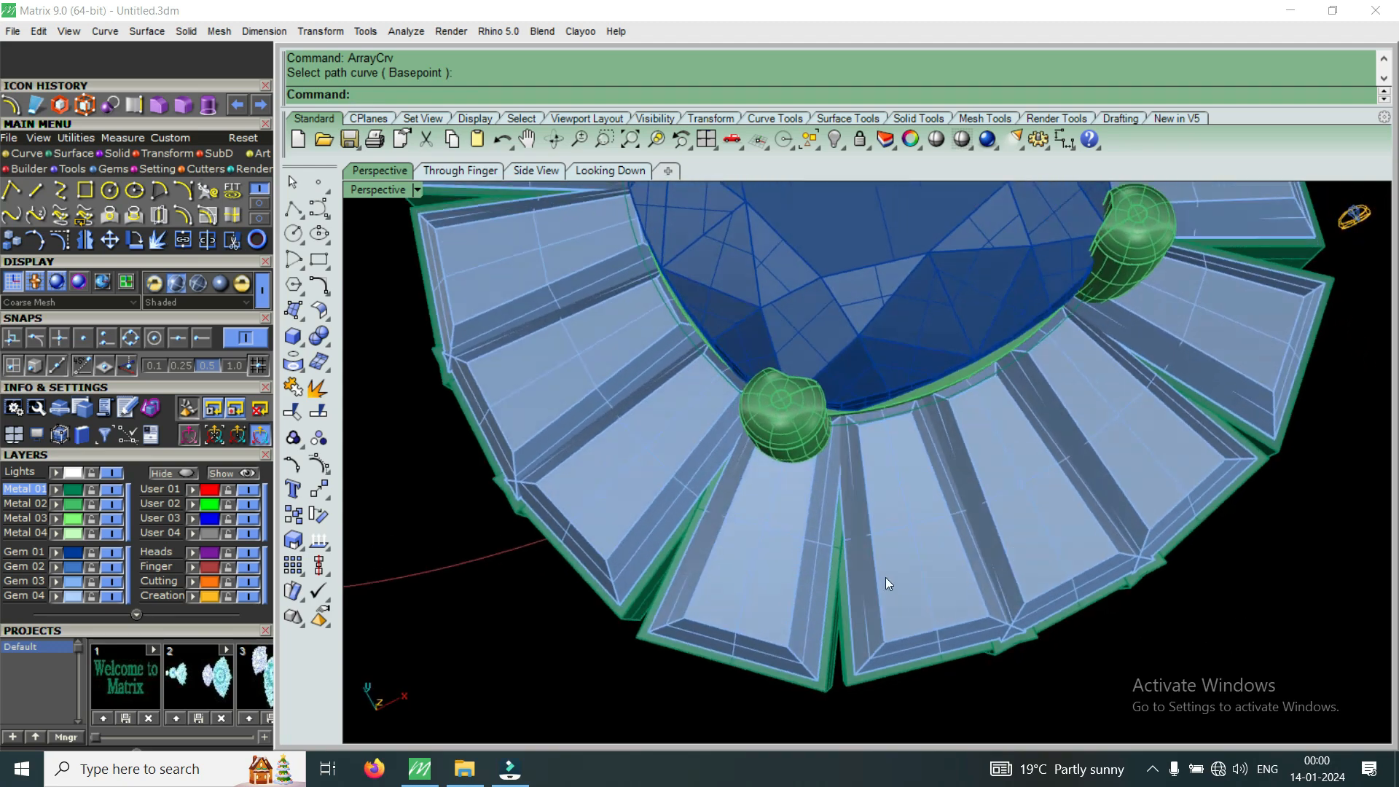
{"action": "scroll", "coordinate": [887, 578], "scroll_direction": "down", "scroll_amount": 2}
{"action": "right_click_drag", "start_coordinate": [998, 592], "coordinate": [953, 619]}
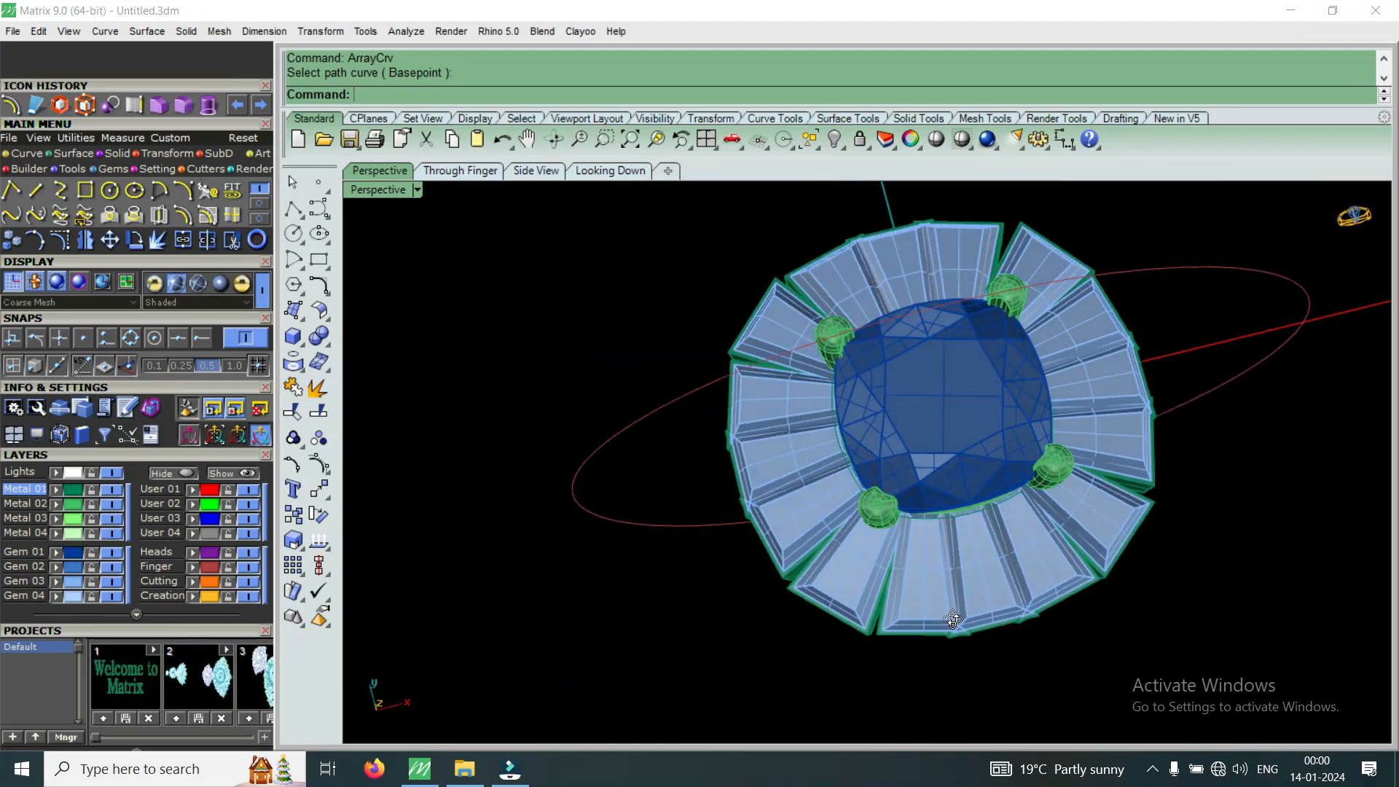
{"action": "scroll", "coordinate": [950, 585], "scroll_direction": "up", "scroll_amount": 8}
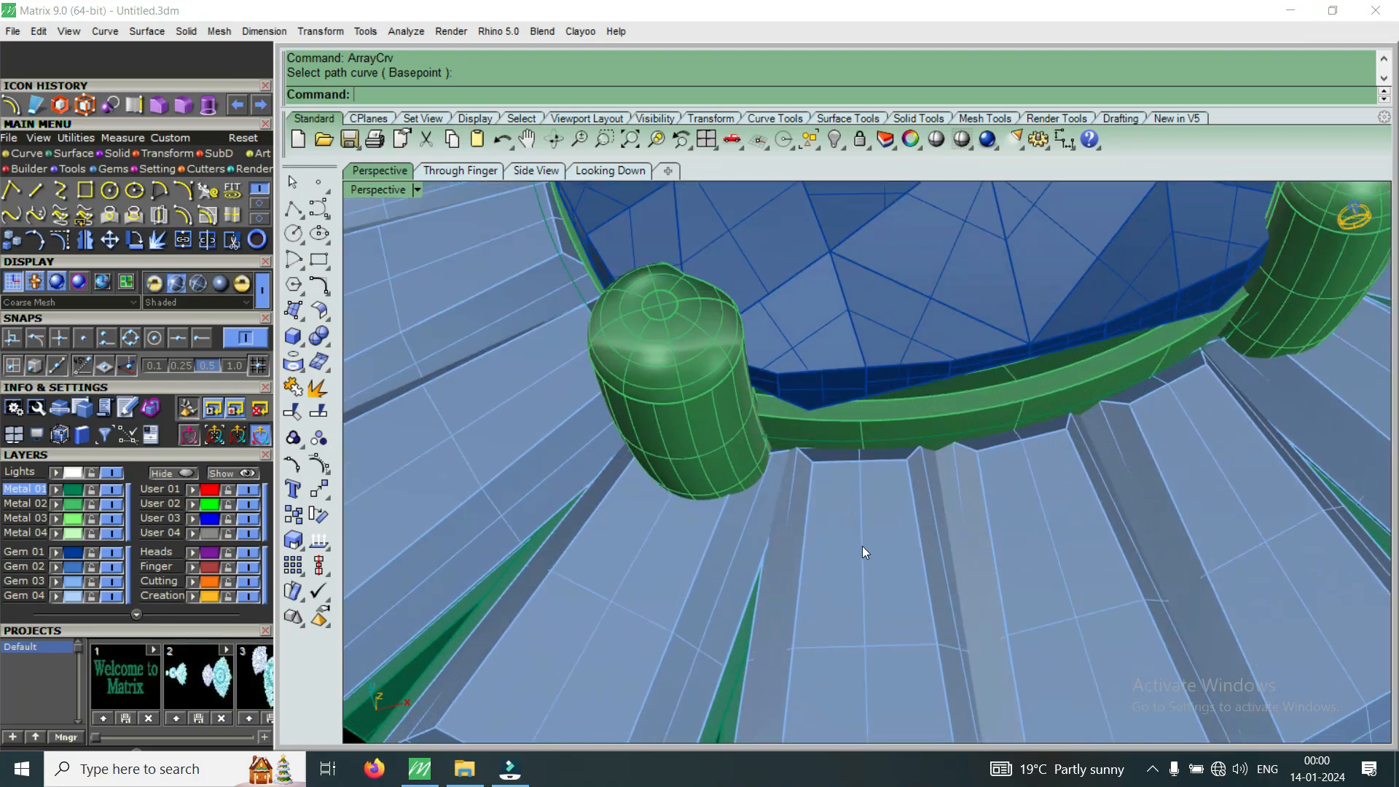
{"action": "left_click", "coordinate": [863, 545]}
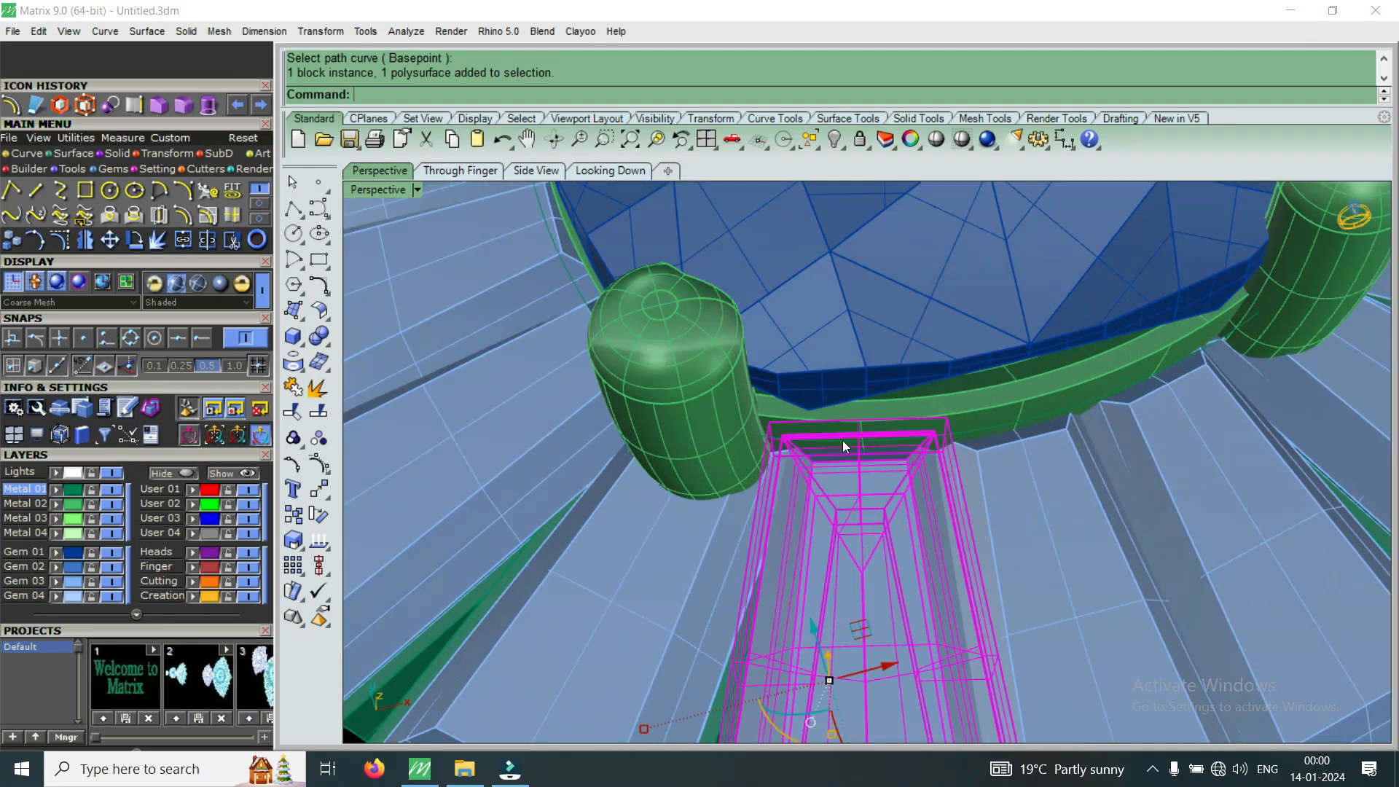
{"action": "scroll", "coordinate": [846, 445], "scroll_direction": "down", "scroll_amount": 4}
{"action": "scroll", "coordinate": [882, 467], "scroll_direction": "up", "scroll_amount": 3}
{"action": "right_click_drag", "start_coordinate": [950, 432], "coordinate": [636, 307]}
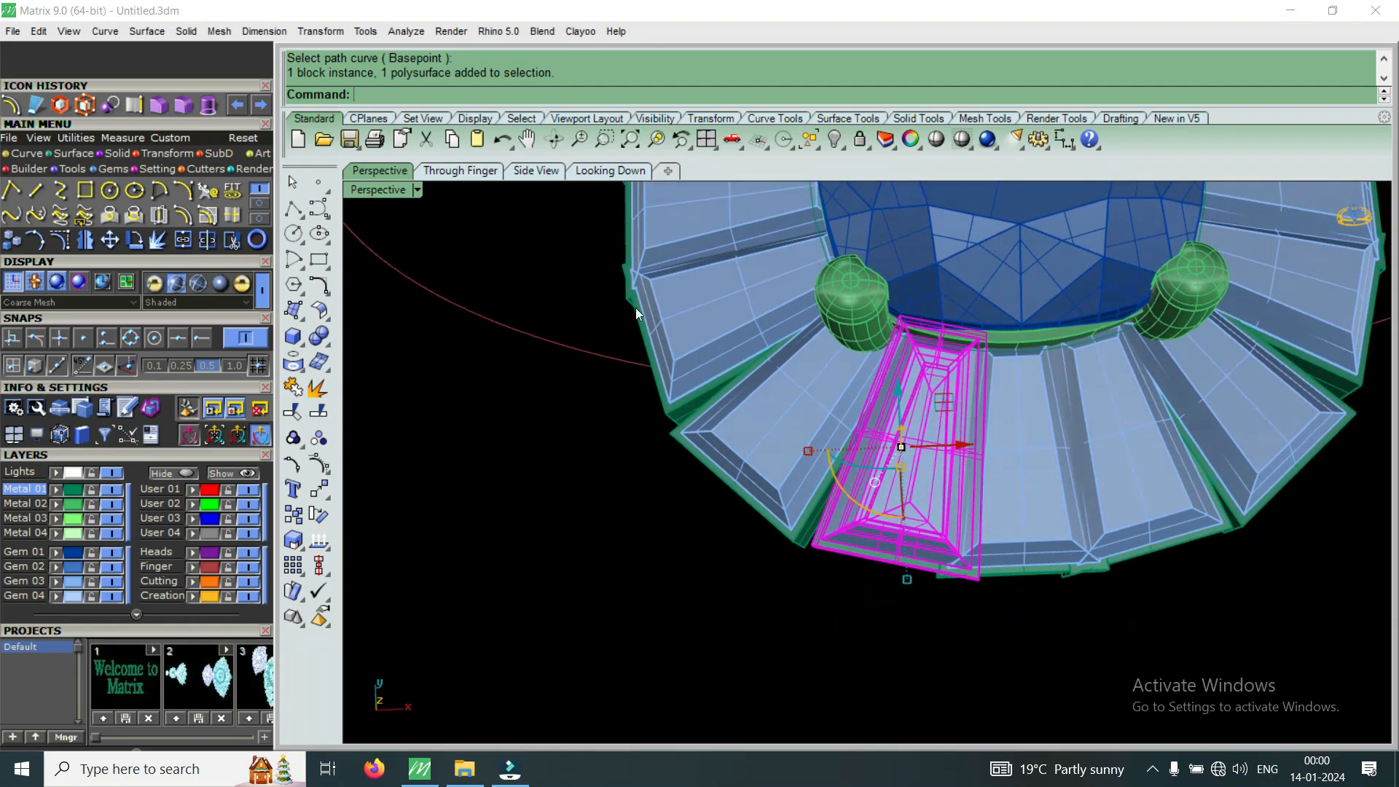
{"action": "double_click", "coordinate": [394, 191]}
{"action": "double_click", "coordinate": [391, 191]}
{"action": "scroll", "coordinate": [859, 301], "scroll_direction": "up", "scroll_amount": 3}
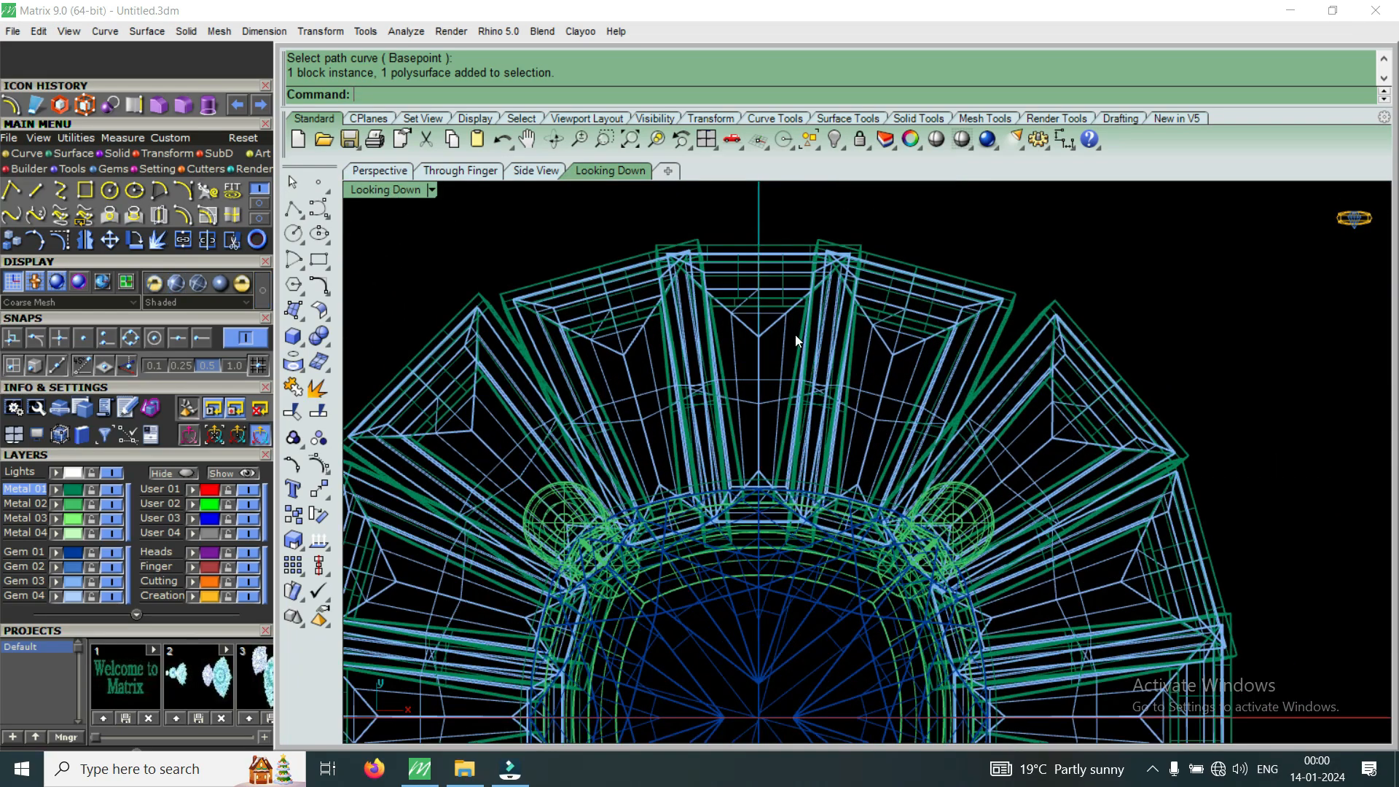
{"action": "scroll", "coordinate": [795, 335], "scroll_direction": "down", "scroll_amount": 3}
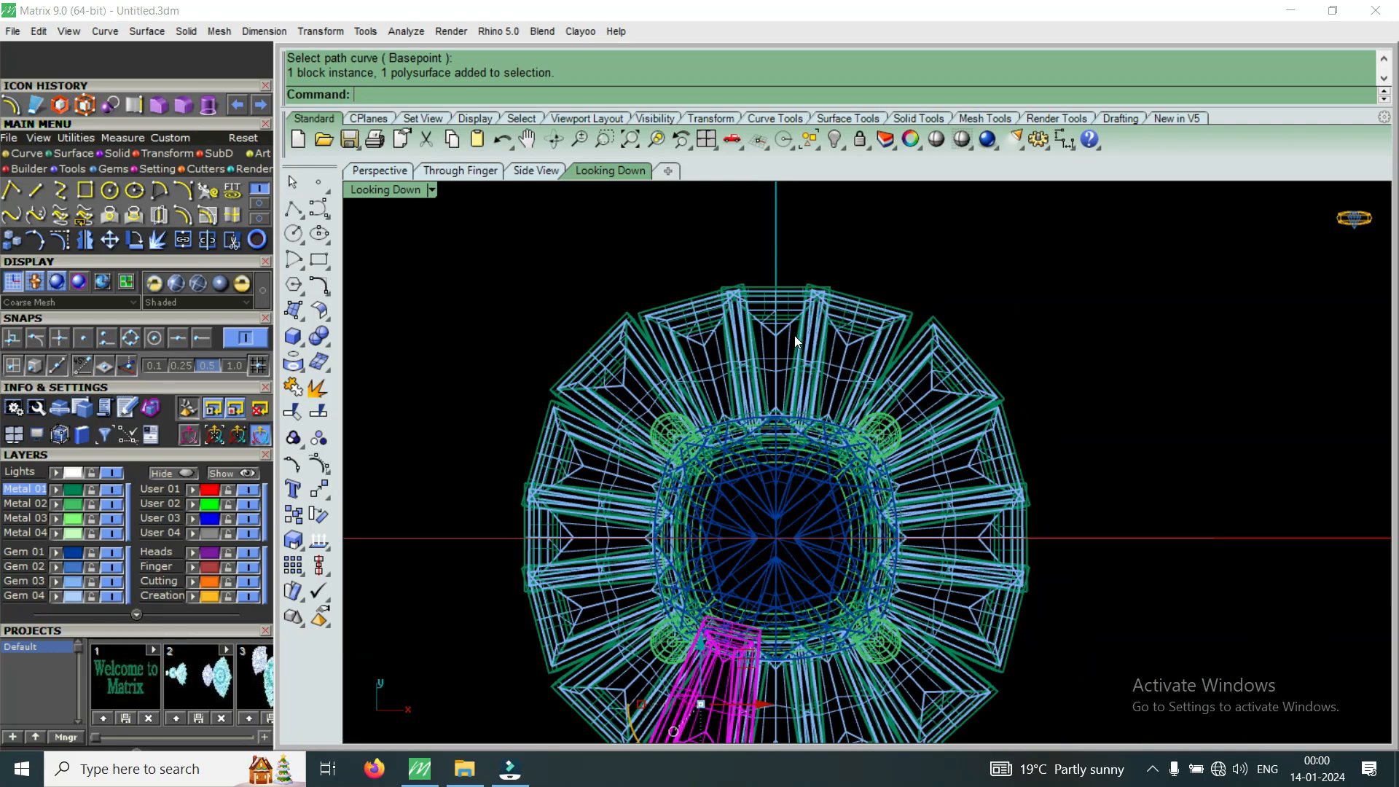
{"action": "key", "text": "Delete"}
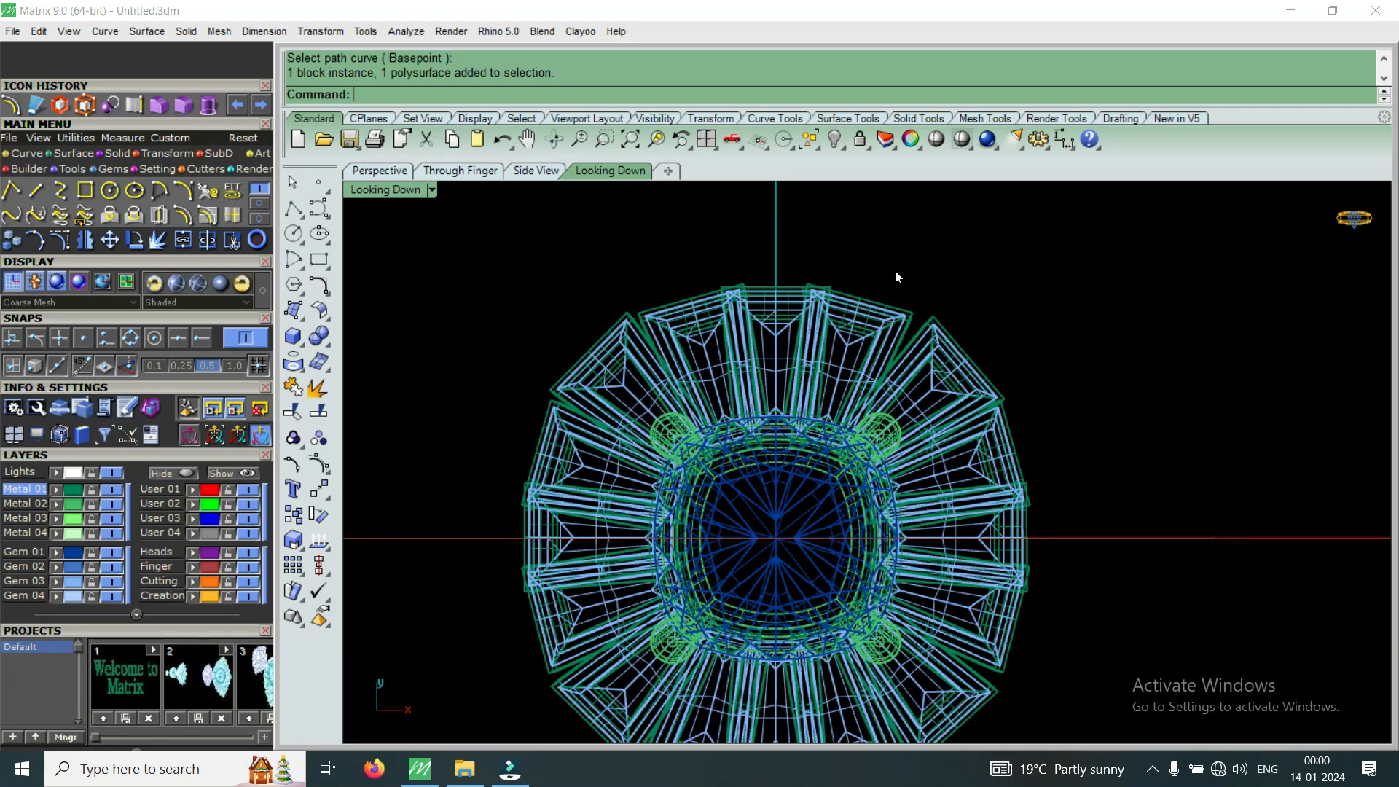
Delete the two arrayed baguettes and settings on either side of the top-centre baguette.
{"action": "left_click", "coordinate": [861, 328]}
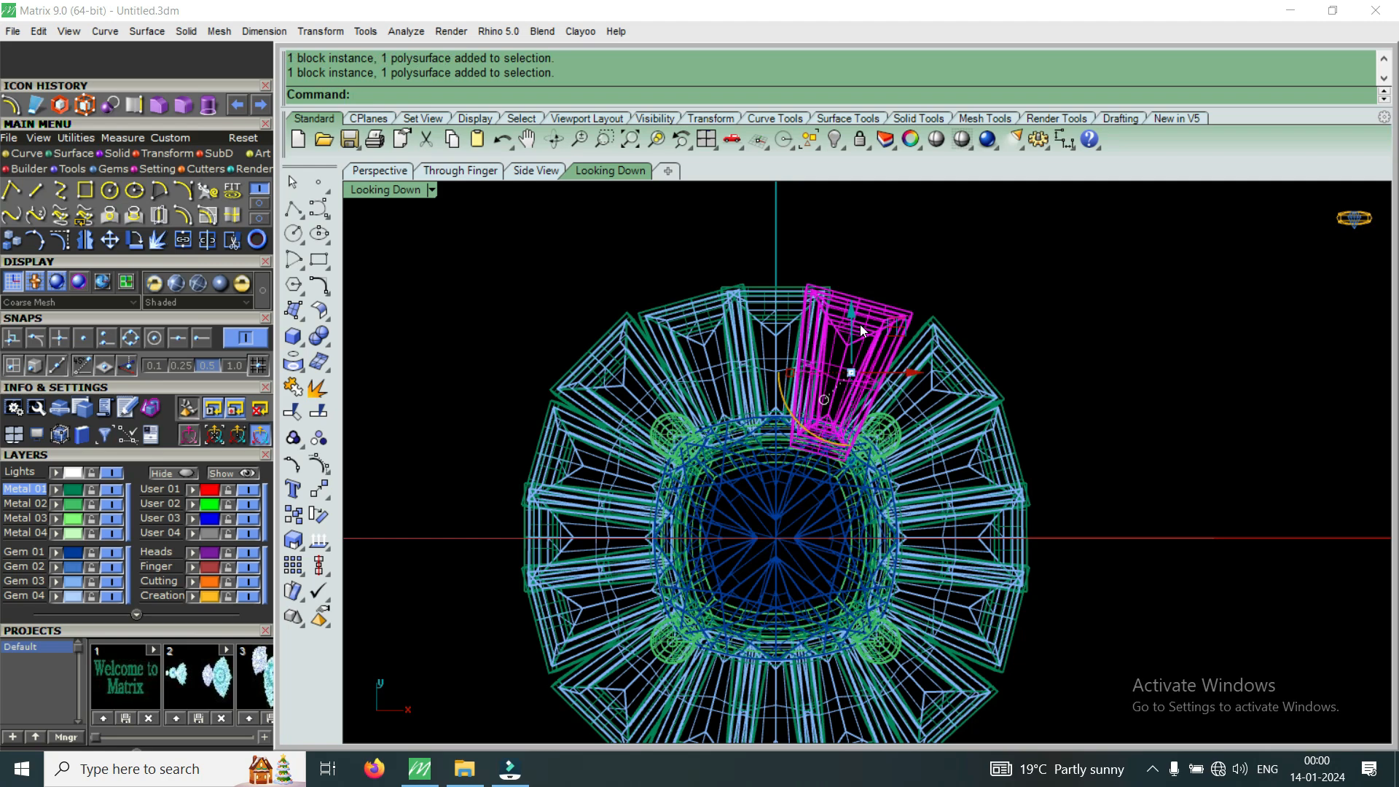
{"action": "key", "text": "Delete"}
{"action": "left_click", "coordinate": [677, 322]}
{"action": "key", "text": "Delete"}
Delete the five baguettes and settings below the centre stone and the lowest one on its left side.
{"action": "scroll", "coordinate": [714, 347], "scroll_direction": "down", "scroll_amount": 3}
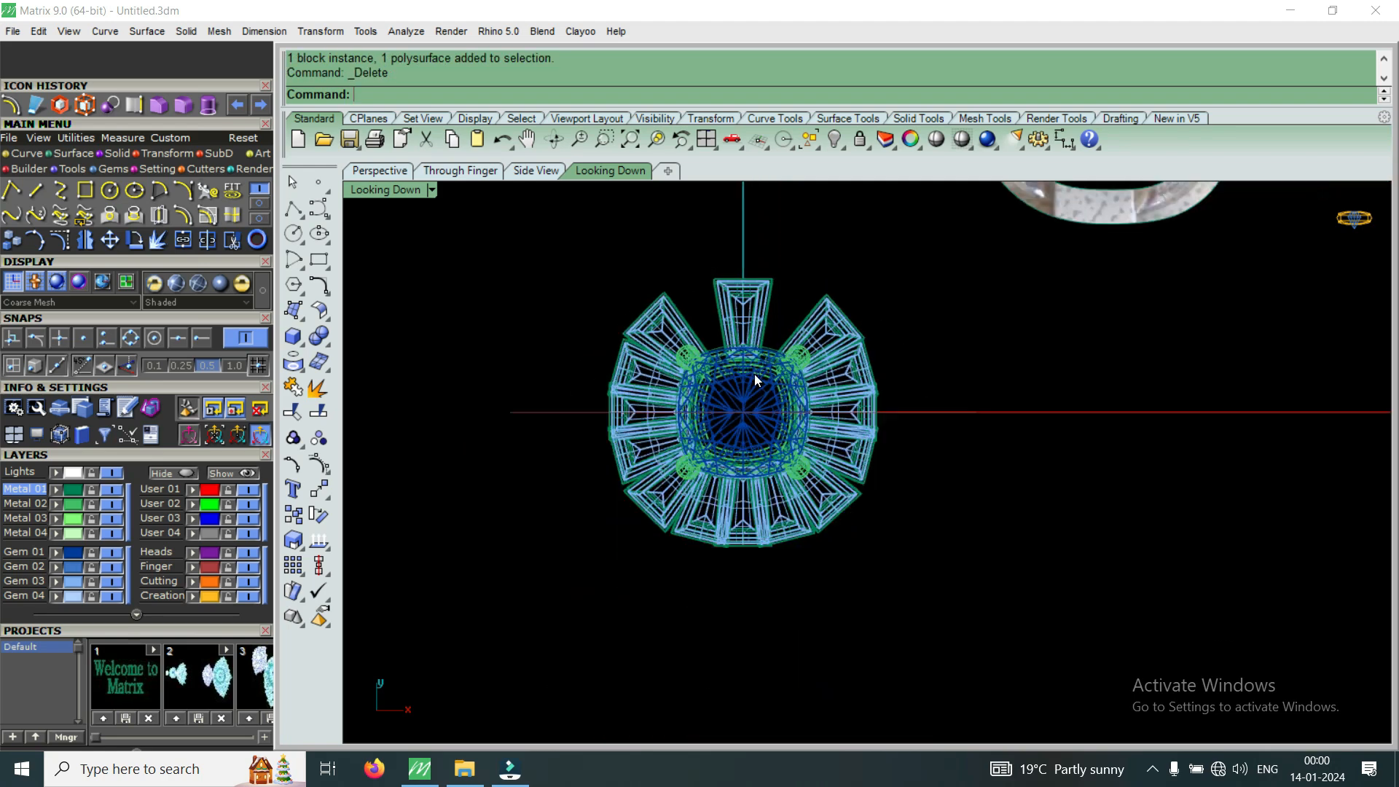
{"action": "left_click_drag", "start_coordinate": [719, 563], "coordinate": [647, 583]}
{"action": "key", "text": "Delete"}
{"action": "scroll", "coordinate": [663, 430], "scroll_direction": "up", "scroll_amount": 2}
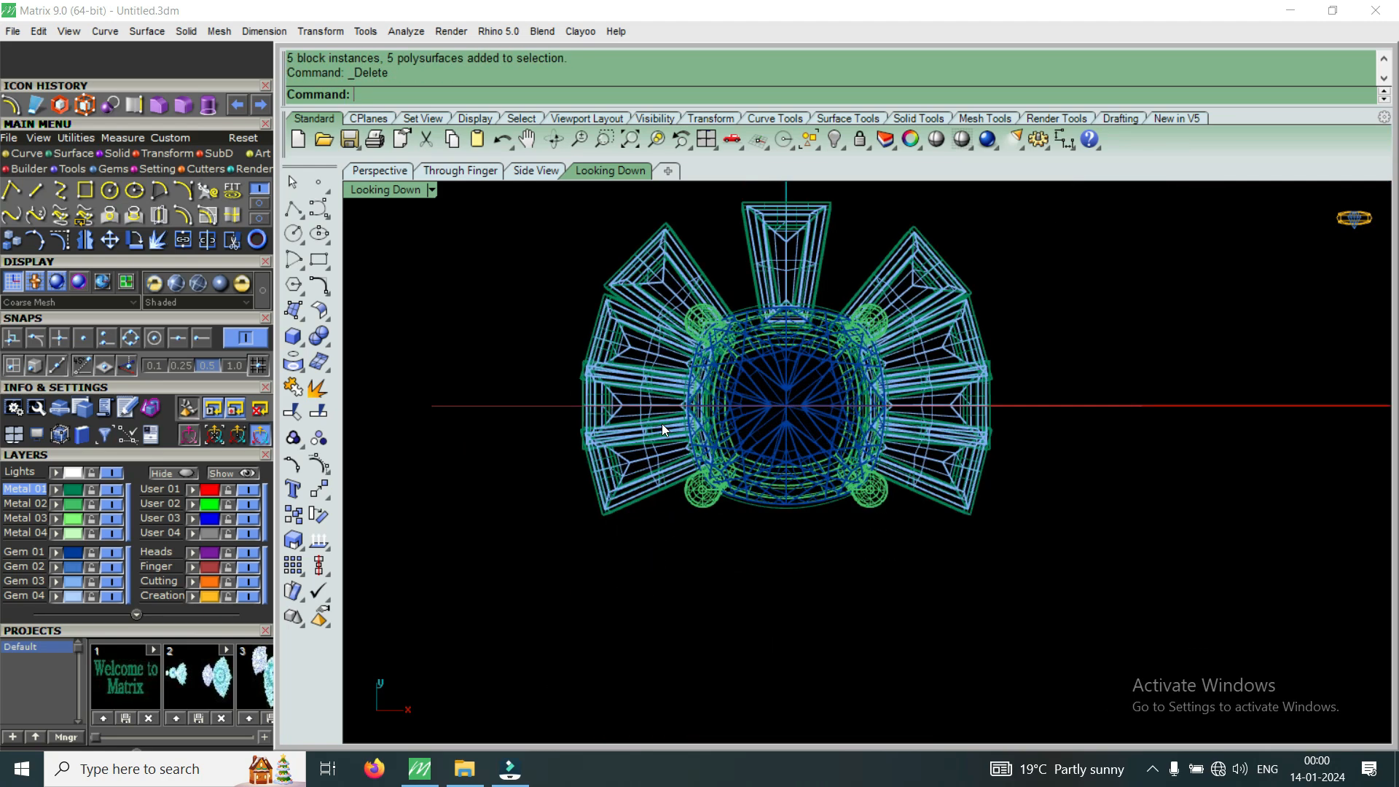
{"action": "left_click_drag", "start_coordinate": [582, 489], "coordinate": [581, 491]}
{"action": "key", "text": "Delete"}
Delete the two remaining baguettes and settings on the left side, keeping the one at the upper-left prong.
{"action": "scroll", "coordinate": [618, 335], "scroll_direction": "up", "scroll_amount": 2}
{"action": "left_click_drag", "start_coordinate": [618, 335], "coordinate": [596, 400]}
{"action": "key", "text": "Delete"}
{"action": "scroll", "coordinate": [651, 435], "scroll_direction": "down", "scroll_amount": 2}
{"action": "scroll", "coordinate": [946, 378], "scroll_direction": "up", "scroll_amount": 1}
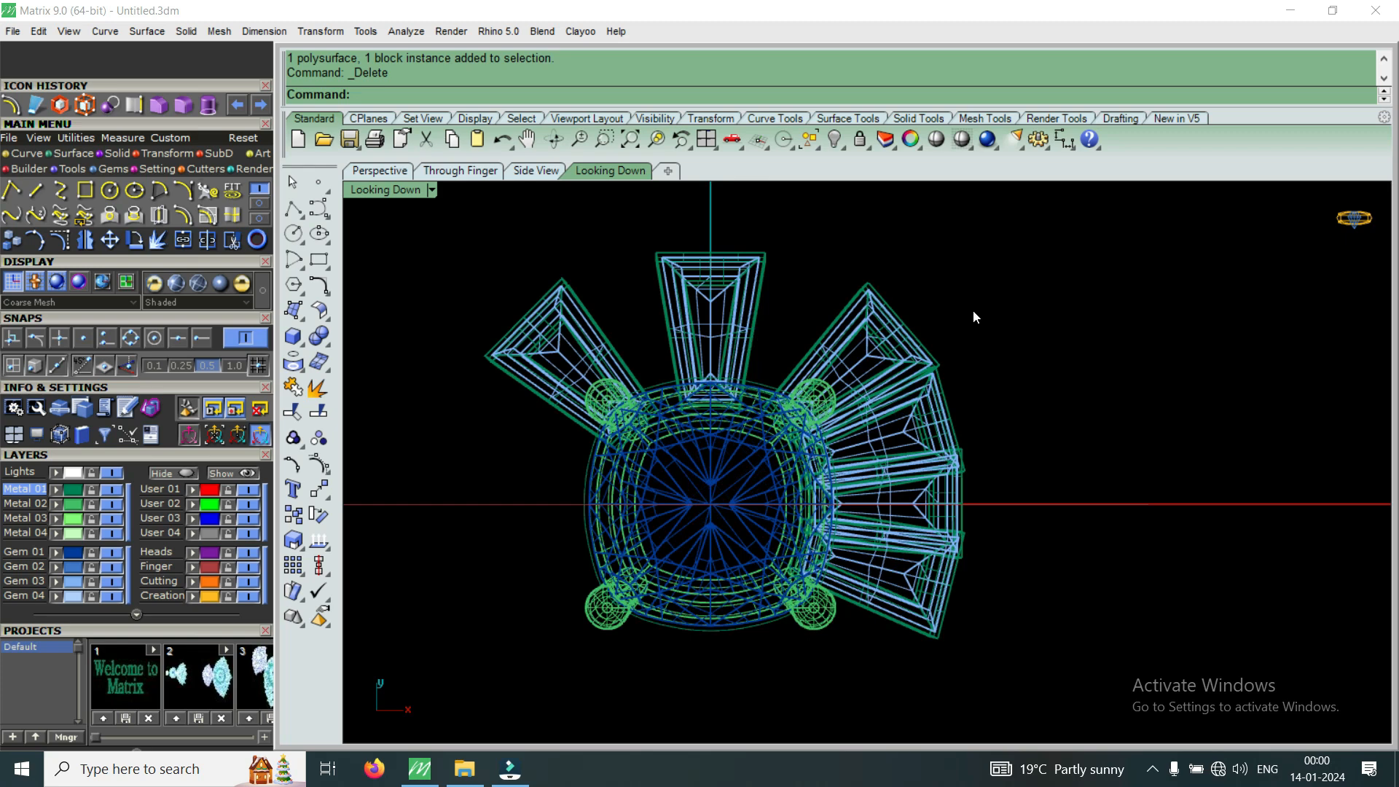
Delete the three baguettes and settings on the right side, keeping the one at the upper-right prong.
{"action": "left_click_drag", "start_coordinate": [979, 318], "coordinate": [903, 419]}
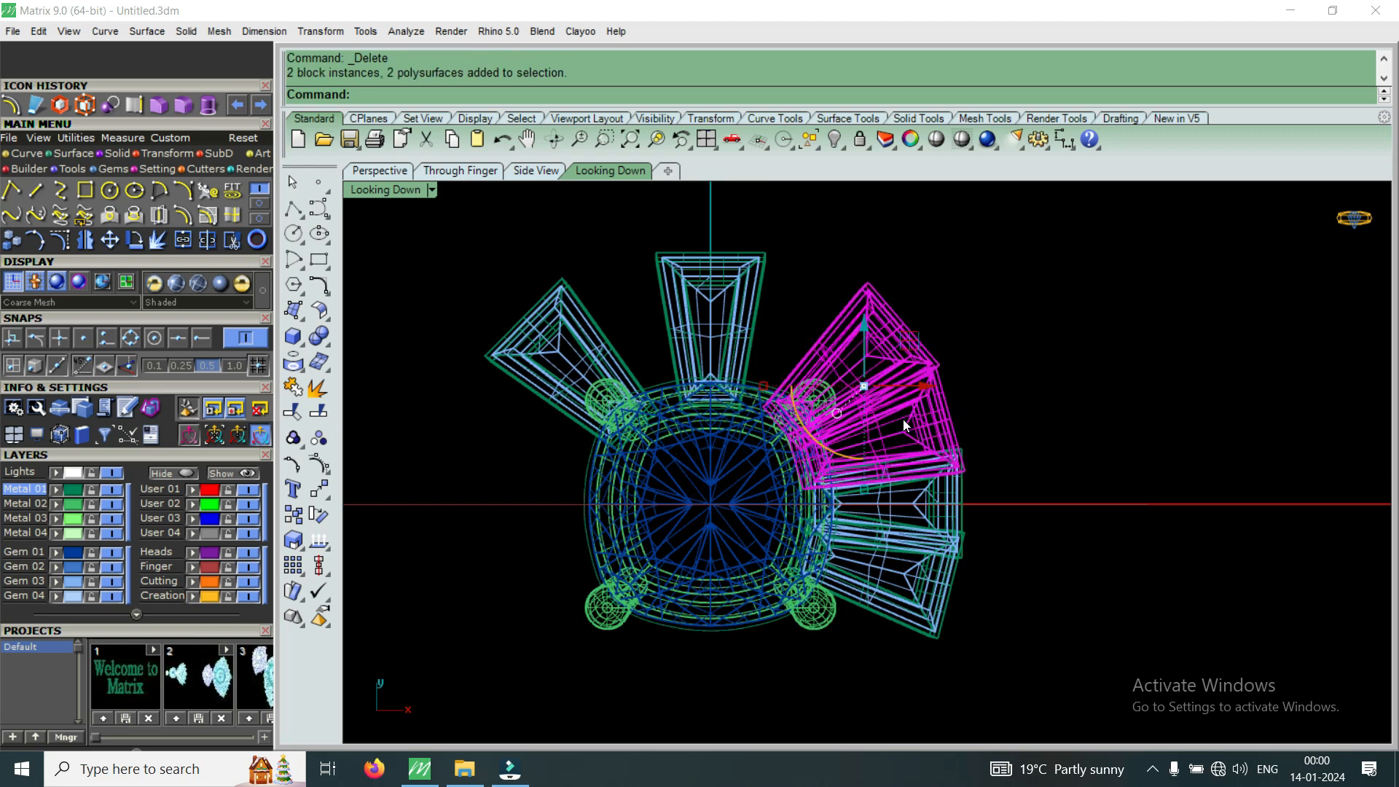
{"action": "left_click_drag", "start_coordinate": [1016, 421], "coordinate": [936, 471]}
{"action": "key", "text": "Delete"}
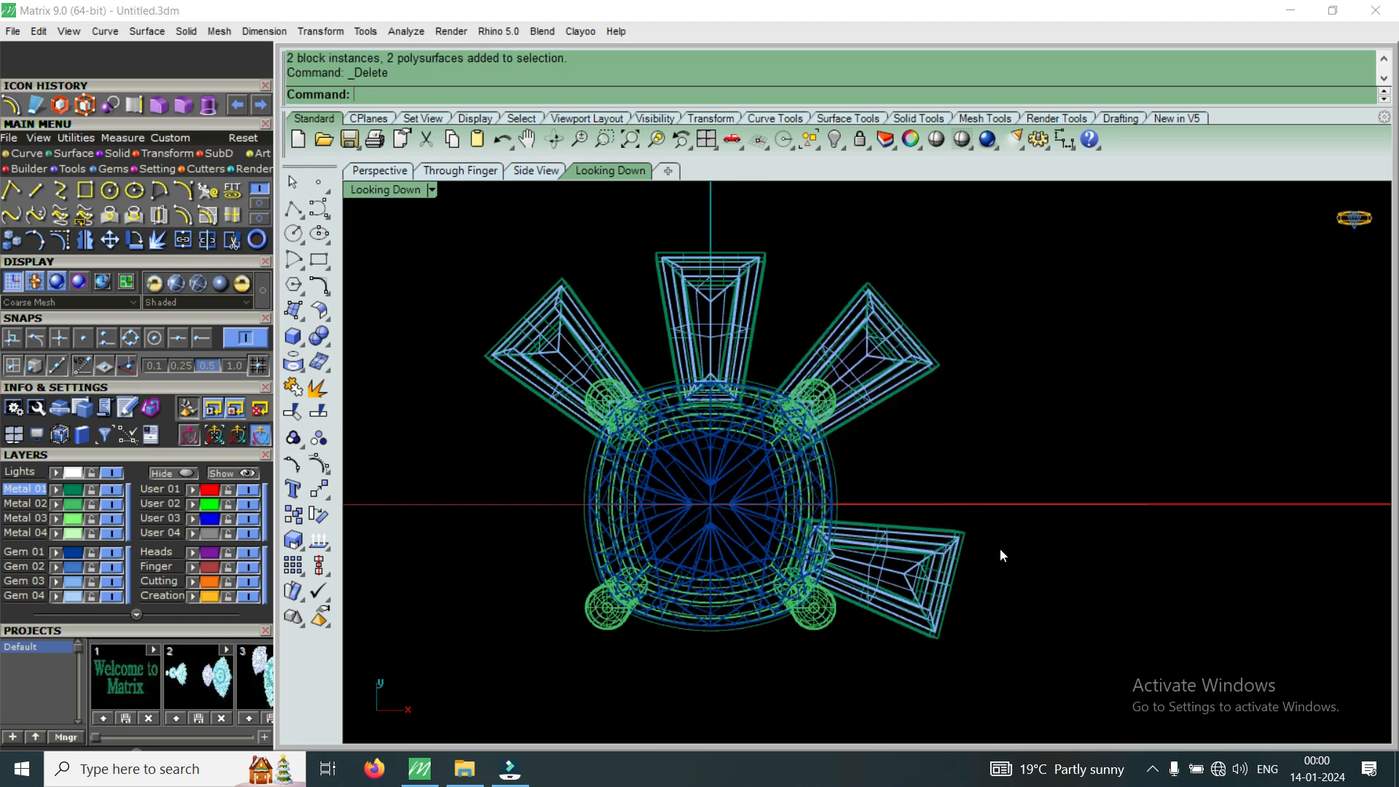
{"action": "left_click_drag", "start_coordinate": [946, 610], "coordinate": [946, 612]}
{"action": "key", "text": "Delete"}
{"action": "scroll", "coordinate": [767, 465], "scroll_direction": "up", "scroll_amount": 3}
{"action": "scroll", "coordinate": [807, 373], "scroll_direction": "down", "scroll_amount": 2}
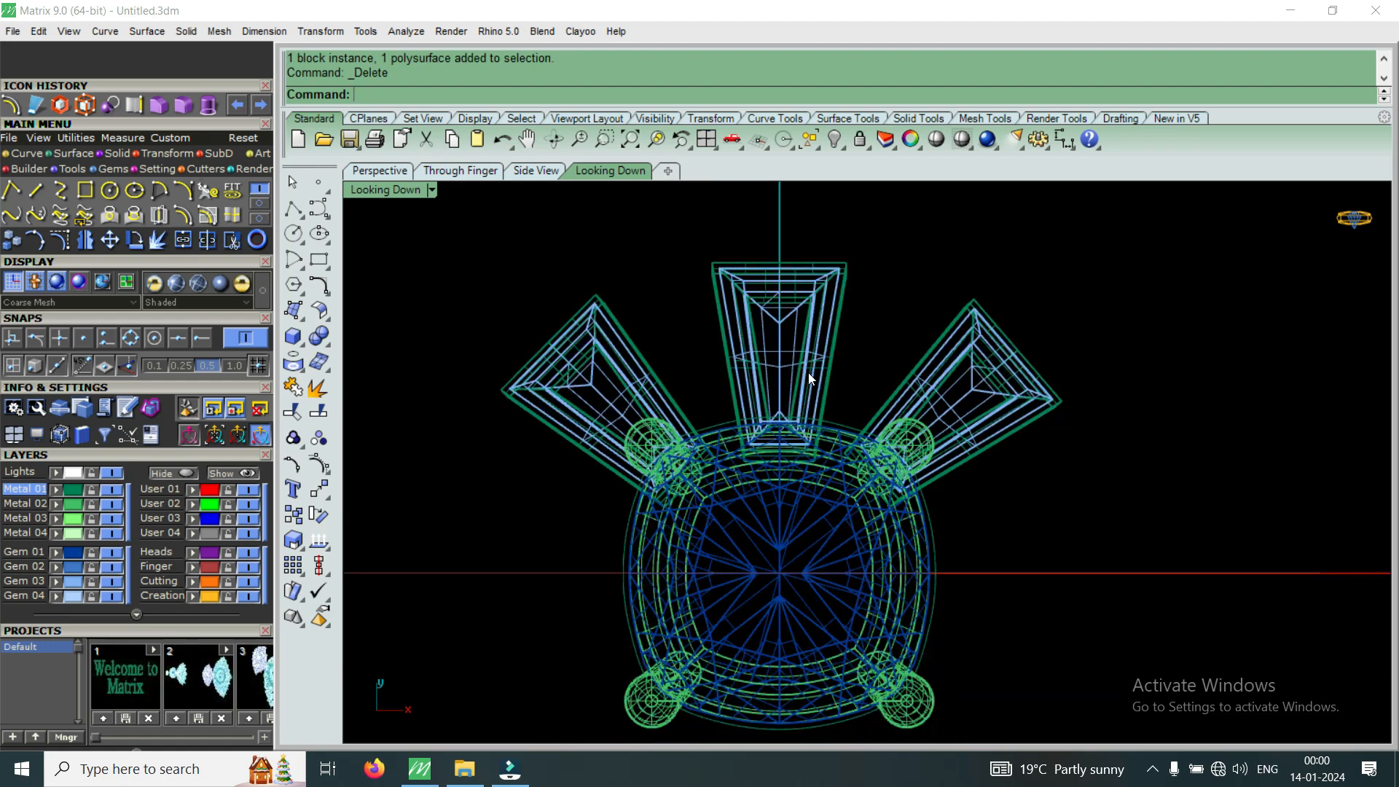
Try shifting the top-centre baguette and setting left and rotating them towards the baguette at the upper-left prong.
{"action": "left_click", "coordinate": [803, 347]}
{"action": "scroll", "coordinate": [825, 374], "scroll_direction": "up", "scroll_amount": 2}
{"action": "left_click_drag", "start_coordinate": [820, 364], "coordinate": [751, 378]}
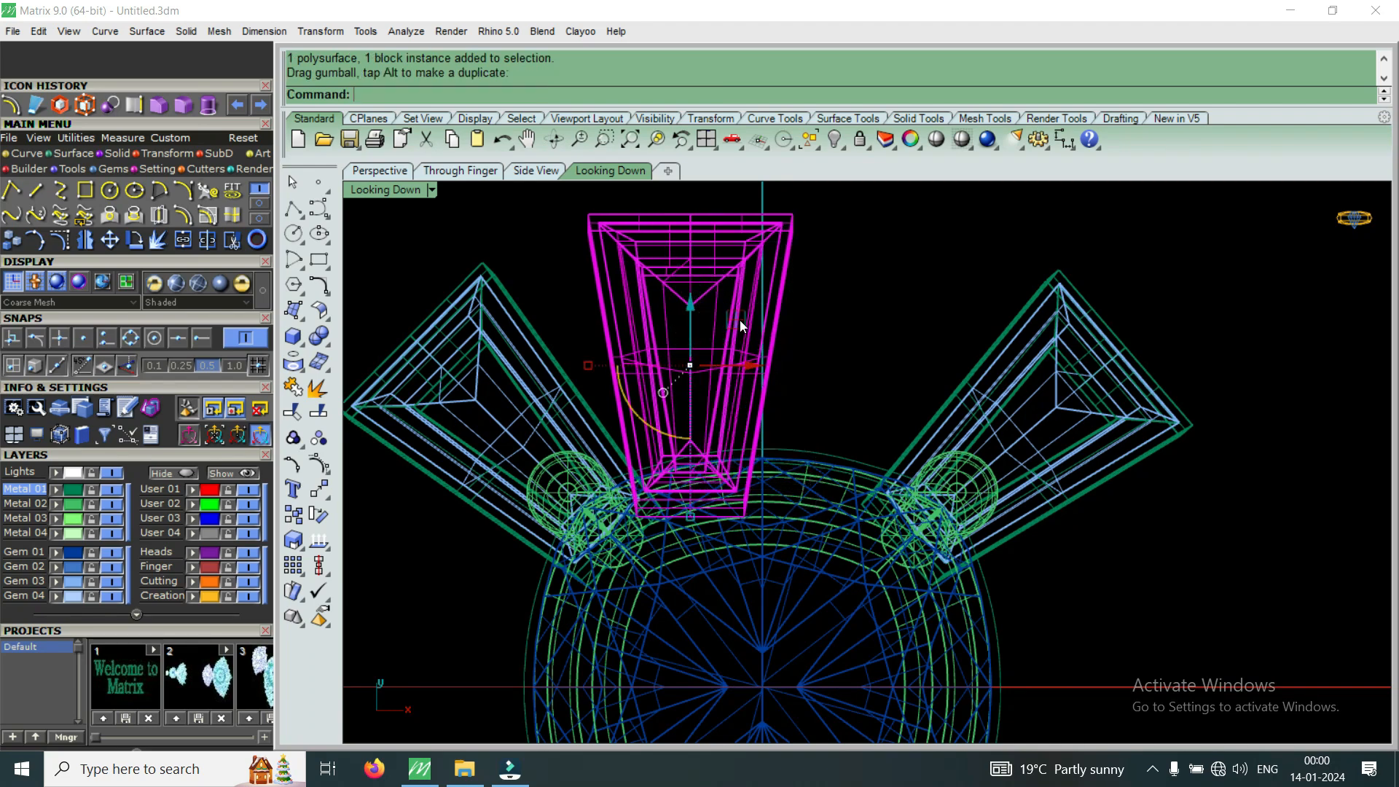
{"action": "right_click", "coordinate": [737, 532]}
{"action": "left_click", "coordinate": [722, 491]}
{"action": "left_click", "coordinate": [703, 359]}
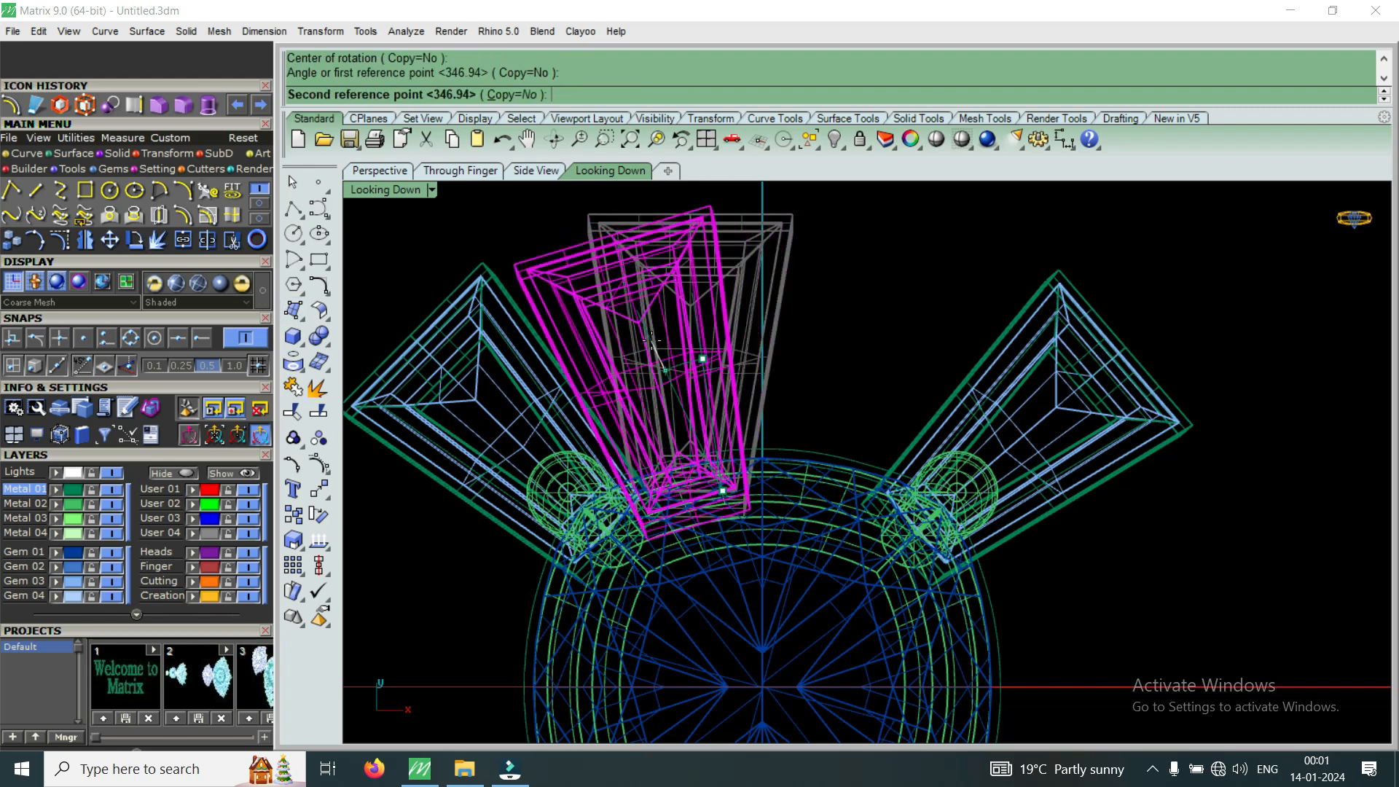
{"action": "left_click", "coordinate": [656, 338]}
{"action": "scroll", "coordinate": [700, 331], "scroll_direction": "down", "scroll_amount": 2}
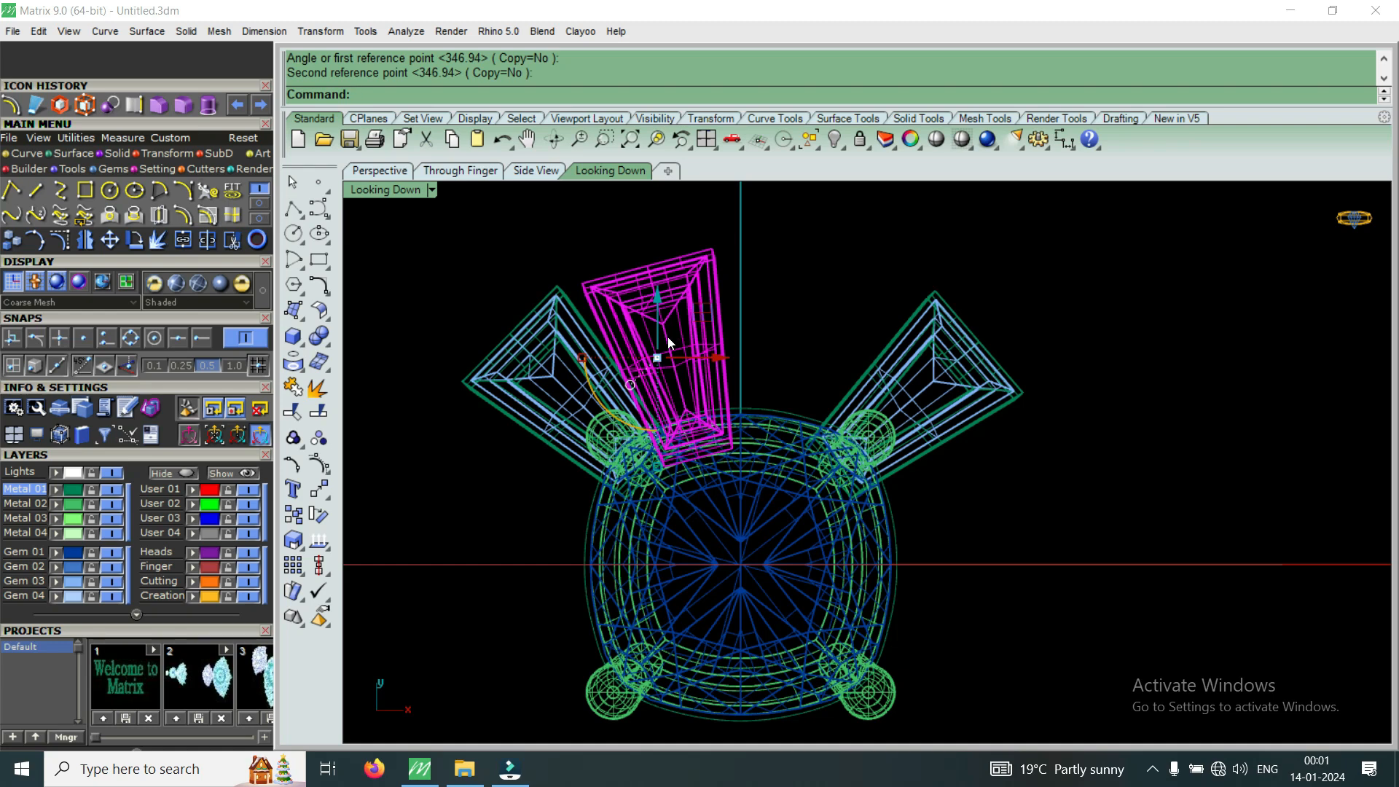
Undo the rotation and shift of the top-centre baguette and the deletion of the left-side and right-side baguettes.
{"action": "key", "text": "ctrl+z"}
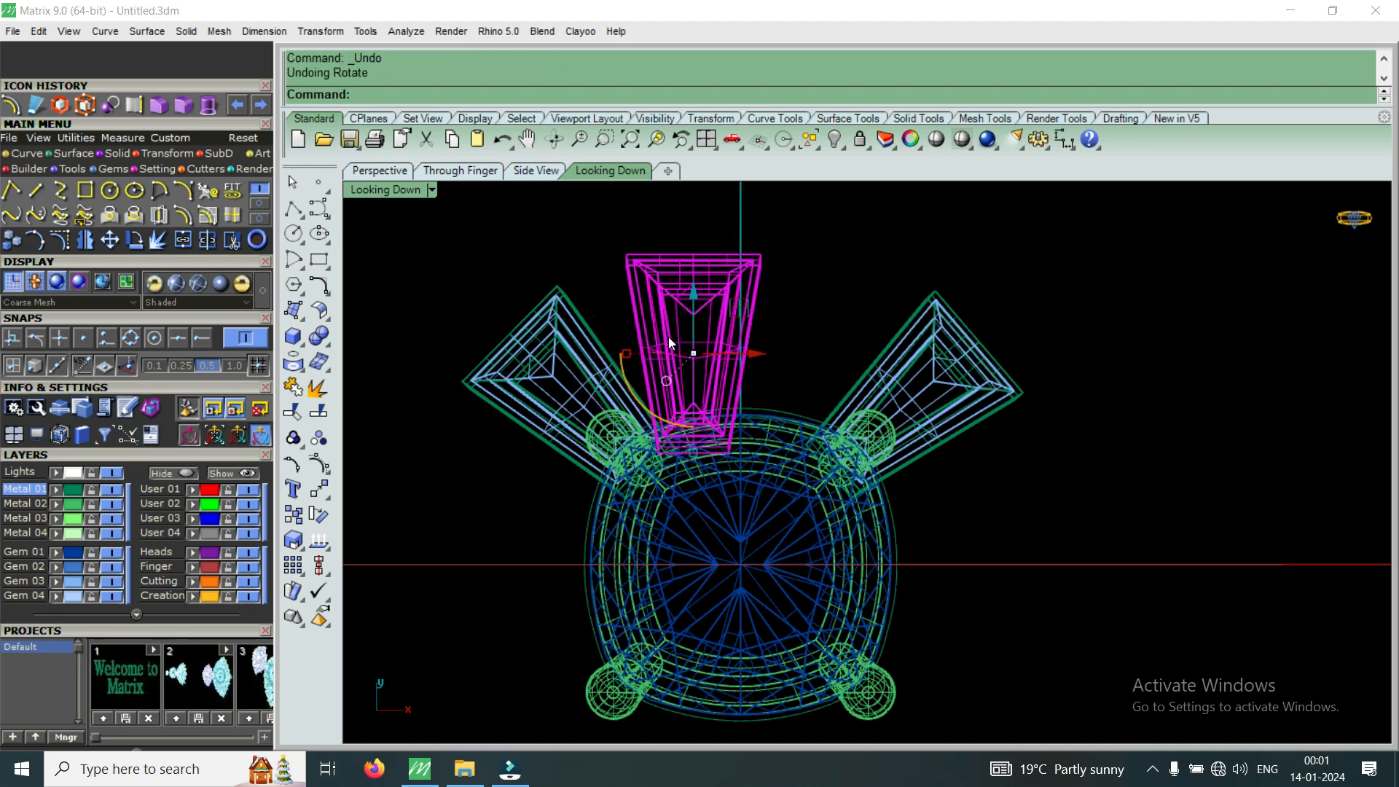
{"action": "key", "text": "ctrl+z"}
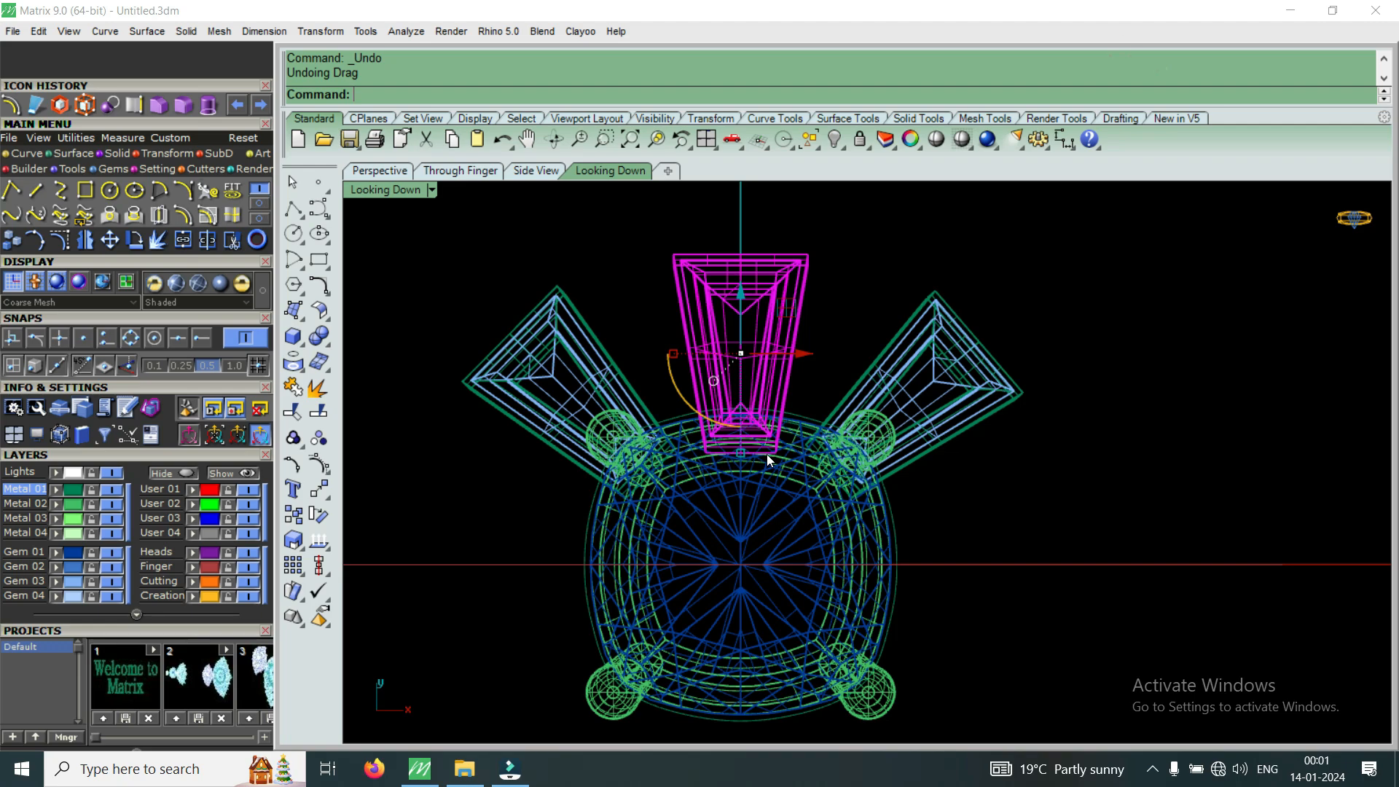
{"action": "key", "text": "ctrl+z"}
{"action": "key", "text": "ctrl+z"}
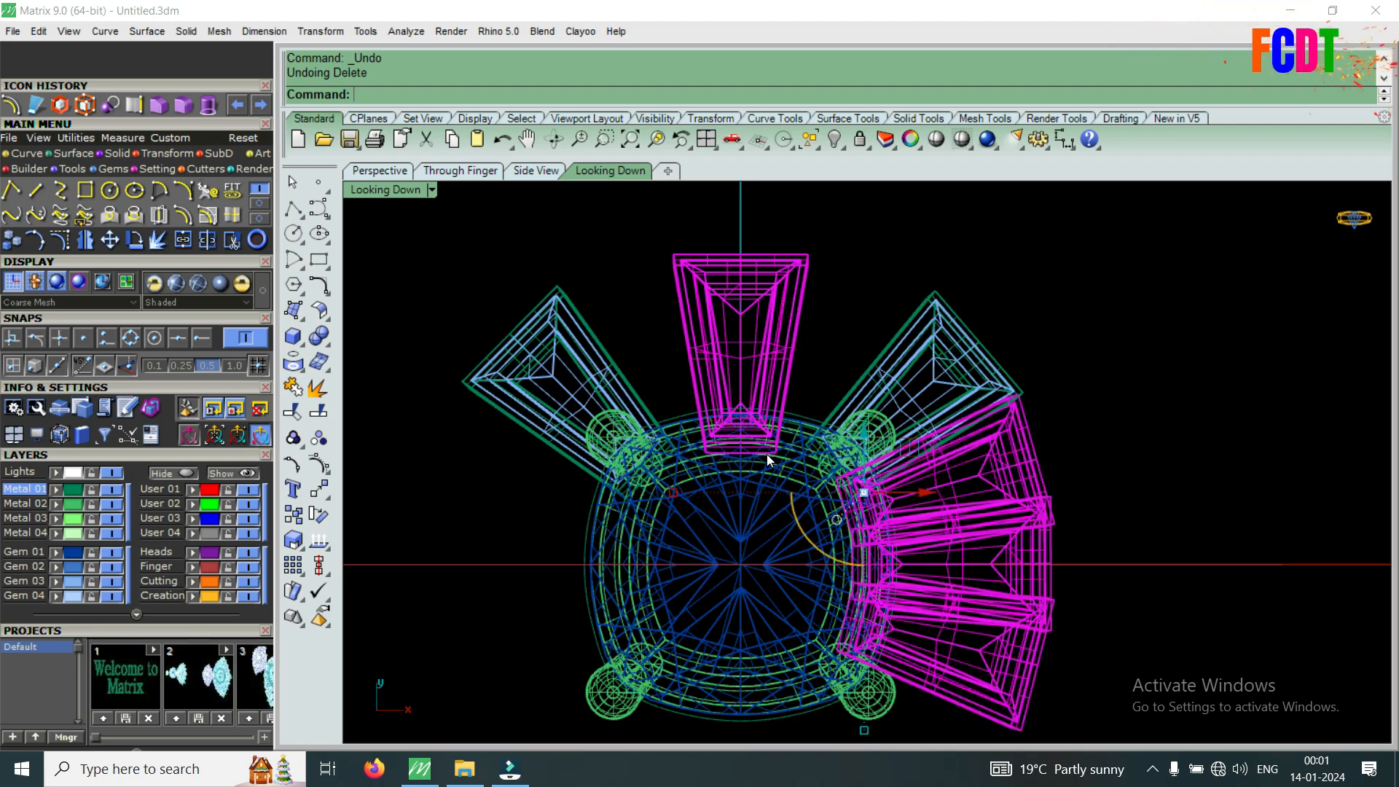
{"action": "key", "text": "ctrl+z"}
{"action": "key", "text": "ctrl+z"}
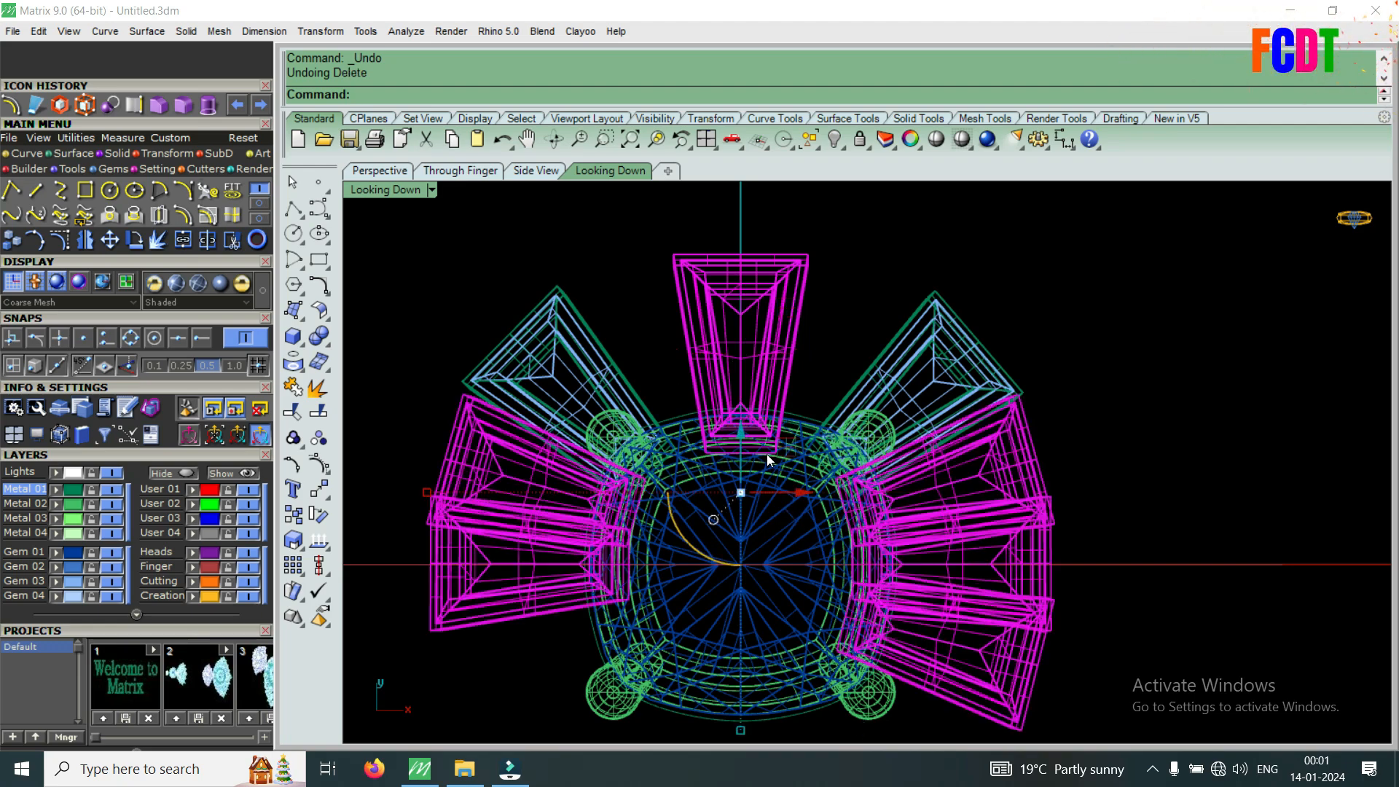
Delete the baguette and setting at the upper-right prong together with the adjacent one below it.
{"action": "scroll", "coordinate": [790, 409], "scroll_direction": "down", "scroll_amount": 2}
{"action": "left_click", "coordinate": [1027, 433]}
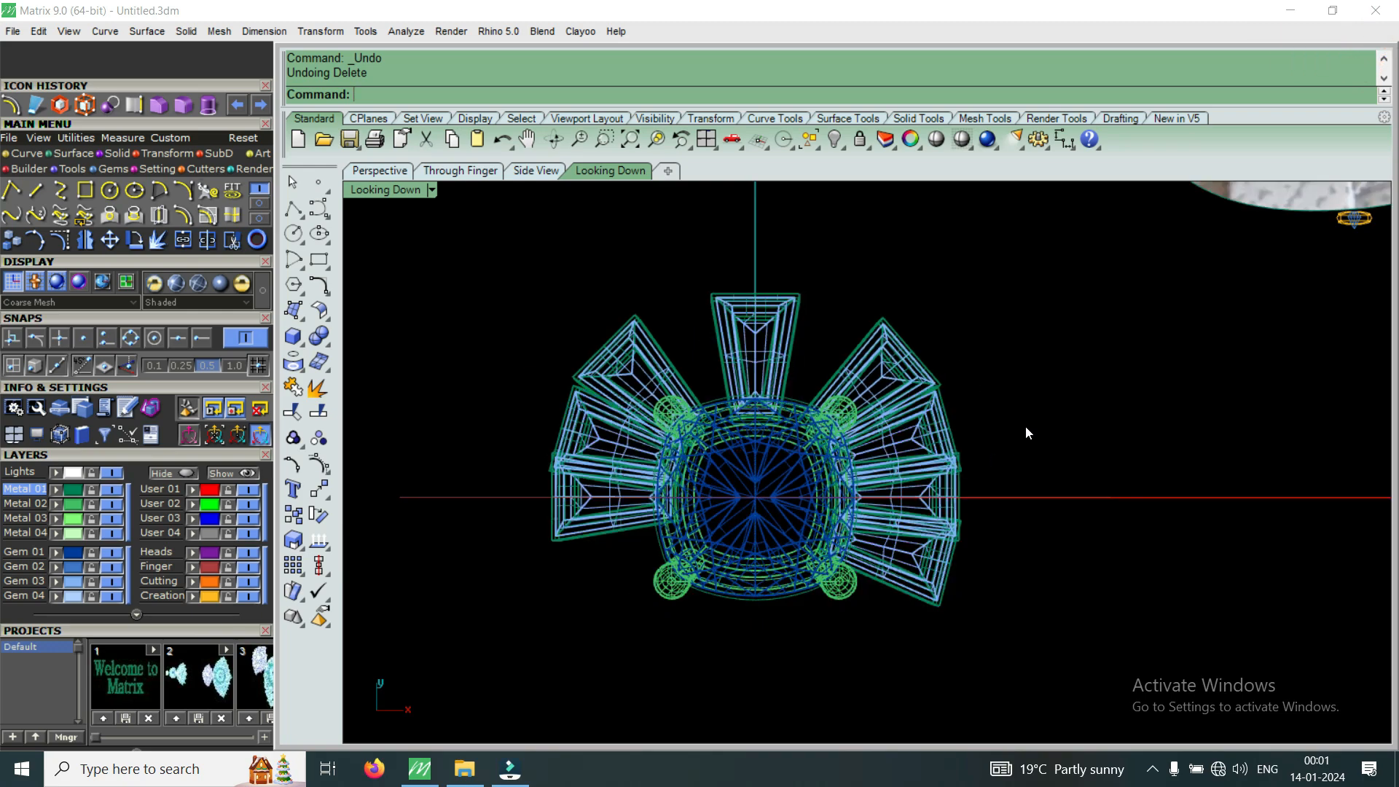
{"action": "left_click_drag", "start_coordinate": [929, 417], "coordinate": [904, 449]}
{"action": "key", "text": "Delete"}
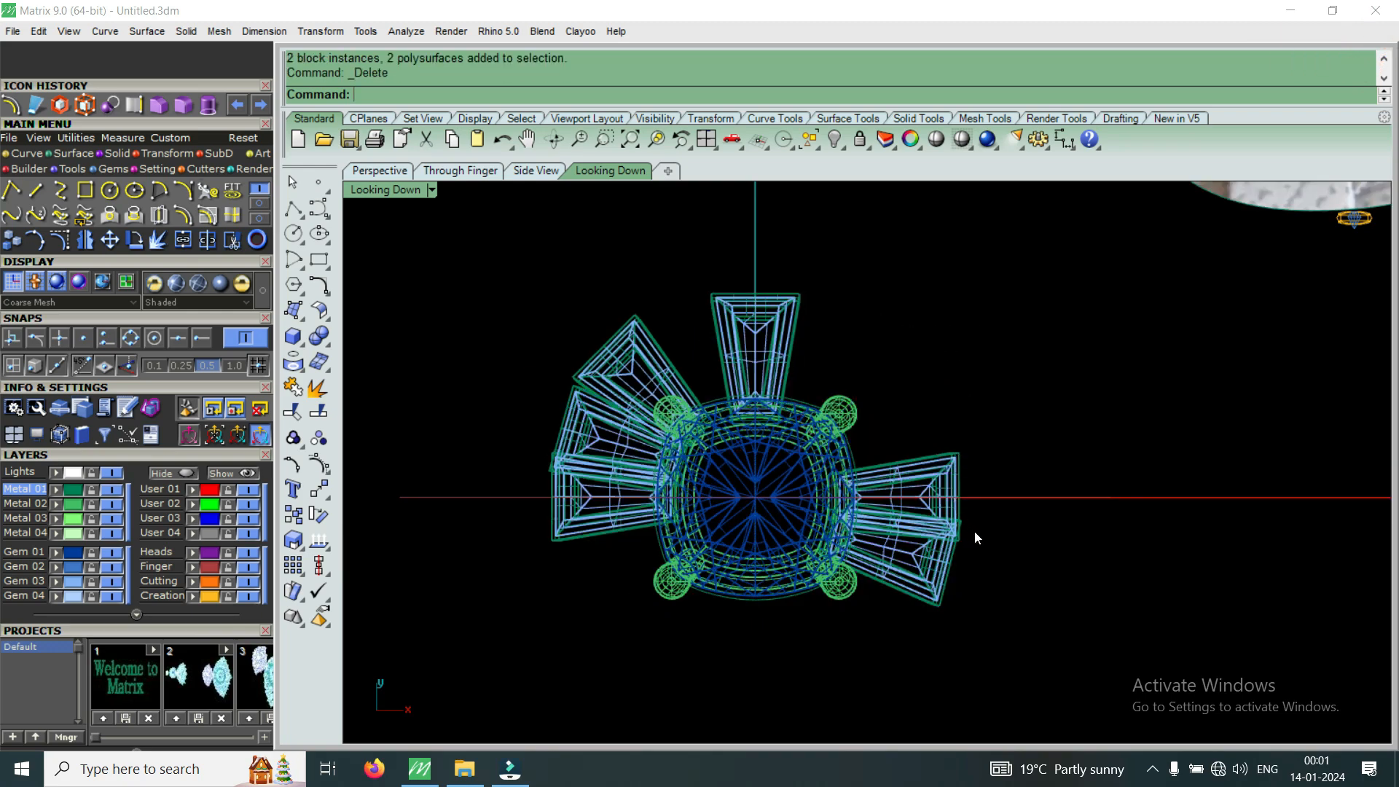
Examine the gaps and overlaps between the three left-side baguettes in the Looking Down and Perspective views.
{"action": "scroll", "coordinate": [661, 379], "scroll_direction": "up", "scroll_amount": 5}
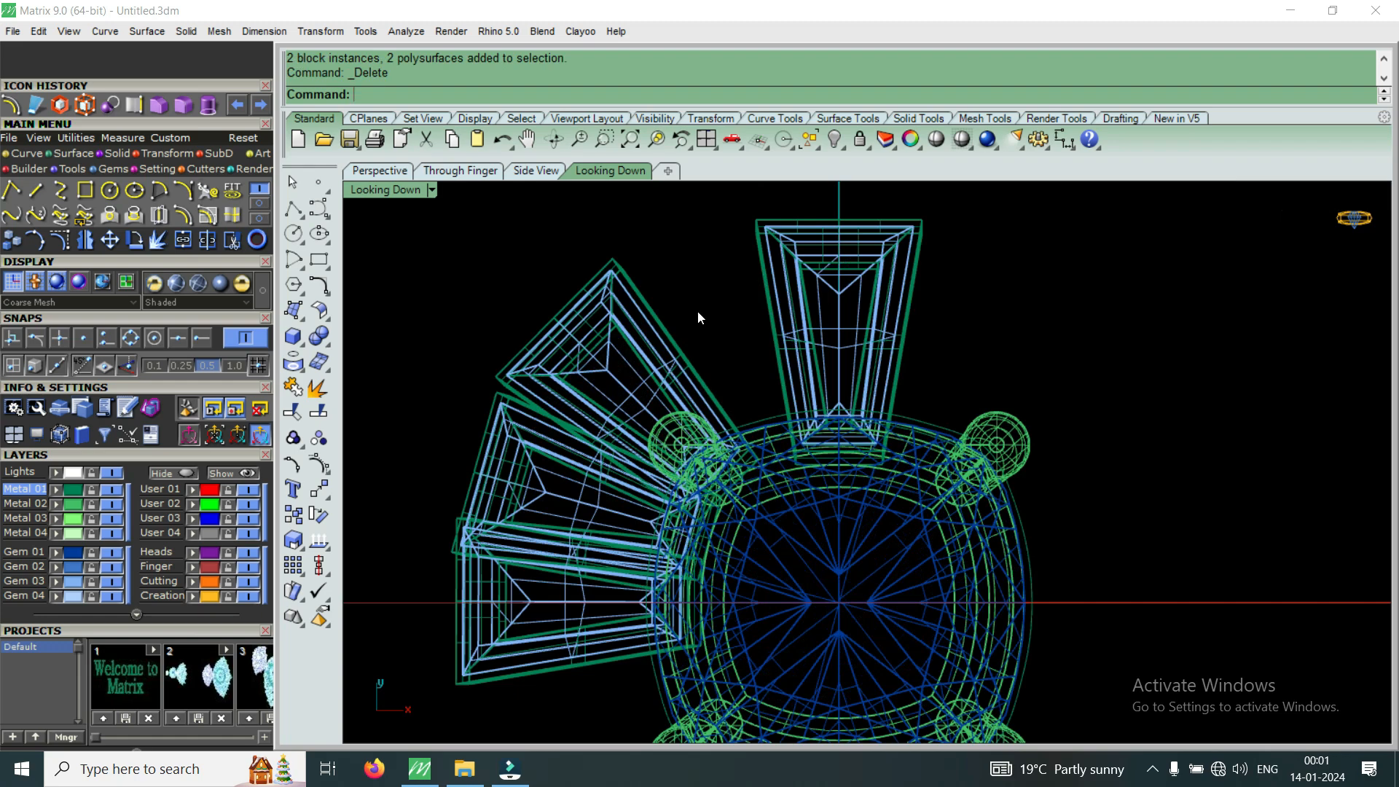
{"action": "left_click_drag", "start_coordinate": [651, 358], "coordinate": [638, 369]}
{"action": "scroll", "coordinate": [638, 370], "scroll_direction": "down", "scroll_amount": 2}
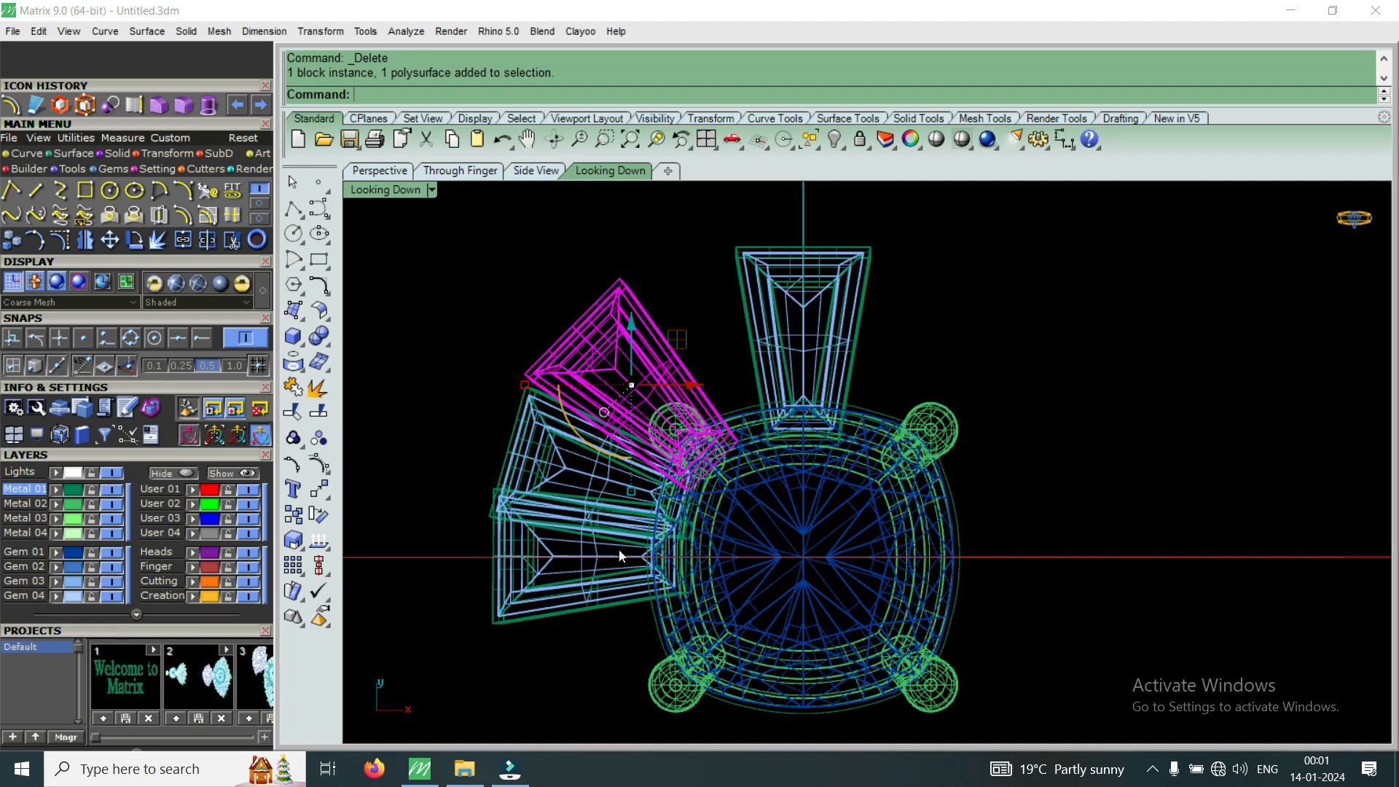
{"action": "scroll", "coordinate": [631, 487], "scroll_direction": "up", "scroll_amount": 1}
{"action": "left_click", "coordinate": [614, 468]}
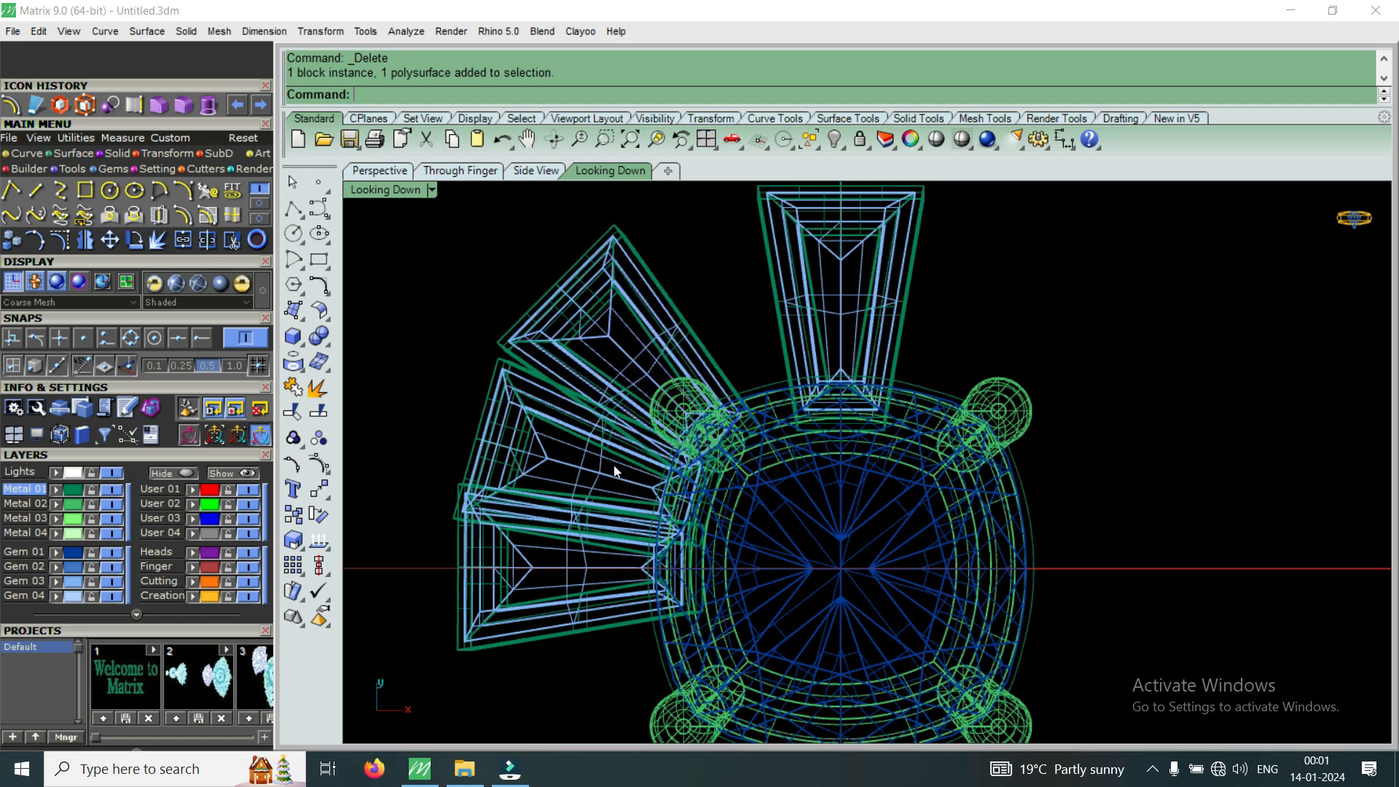
{"action": "double_click", "coordinate": [396, 189]}
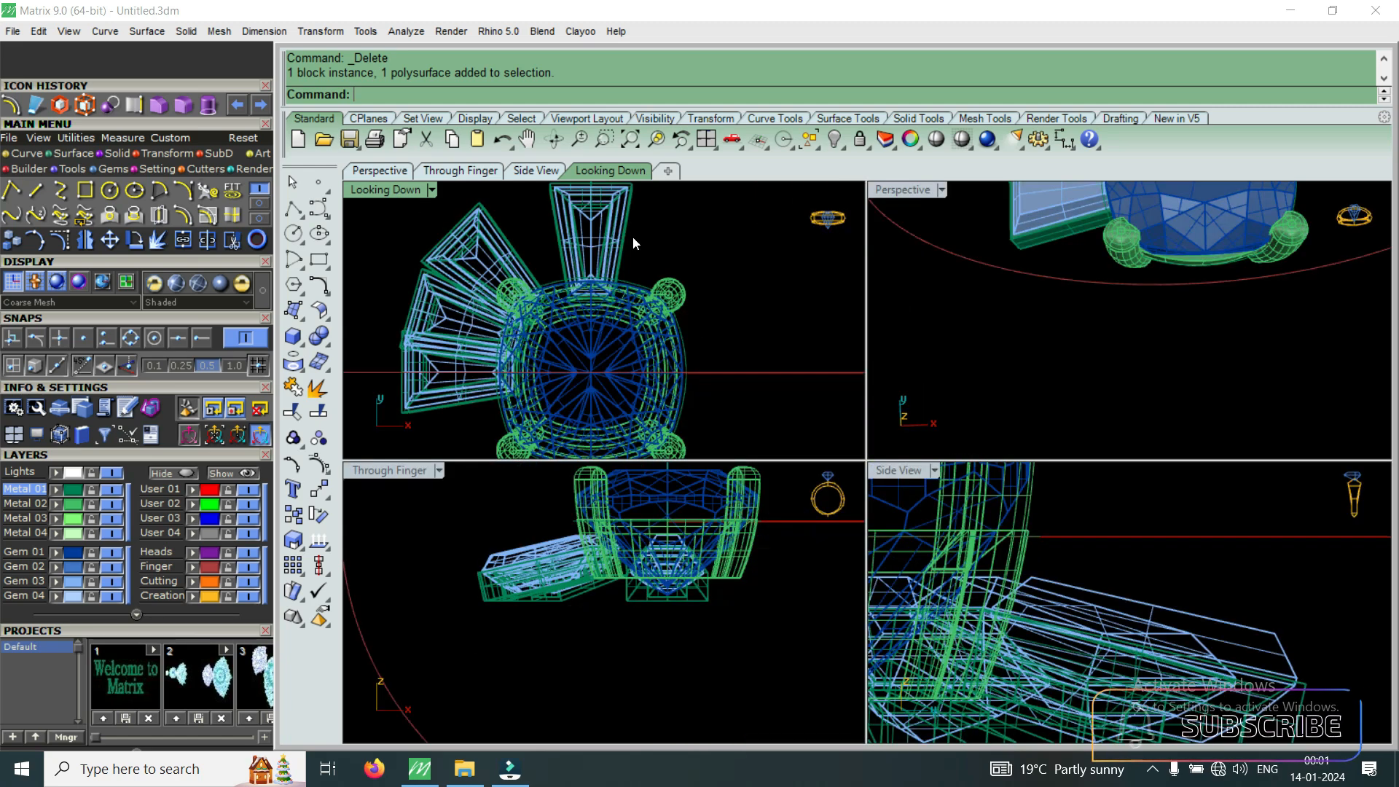
{"action": "double_click", "coordinate": [903, 191]}
{"action": "scroll", "coordinate": [787, 474], "scroll_direction": "down", "scroll_amount": 5}
{"action": "right_click_drag", "start_coordinate": [787, 472], "coordinate": [874, 474]}
{"action": "scroll", "coordinate": [675, 462], "scroll_direction": "up", "scroll_amount": 9}
{"action": "right_click_drag", "start_coordinate": [675, 463], "coordinate": [875, 423]}
{"action": "scroll", "coordinate": [845, 501], "scroll_direction": "up", "scroll_amount": 4}
{"action": "scroll", "coordinate": [875, 422], "scroll_direction": "down", "scroll_amount": 6}
{"action": "scroll", "coordinate": [840, 562], "scroll_direction": "up", "scroll_amount": 5}
{"action": "right_click_drag", "start_coordinate": [840, 562], "coordinate": [916, 593]}
{"action": "scroll", "coordinate": [915, 593], "scroll_direction": "up", "scroll_amount": 3}
{"action": "scroll", "coordinate": [915, 593], "scroll_direction": "up", "scroll_amount": 2}
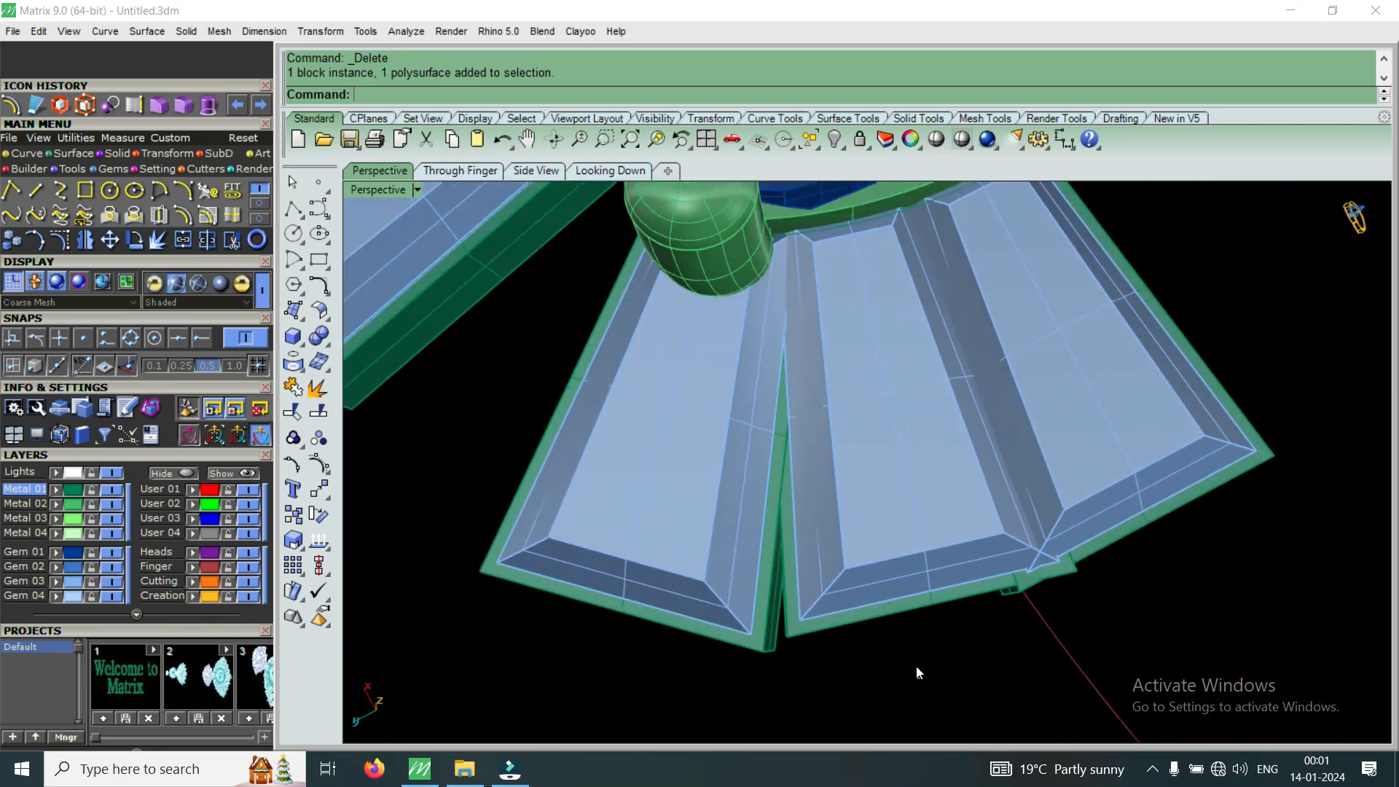
{"action": "left_click", "coordinate": [876, 575]}
{"action": "scroll", "coordinate": [991, 410], "scroll_direction": "down", "scroll_amount": 4}
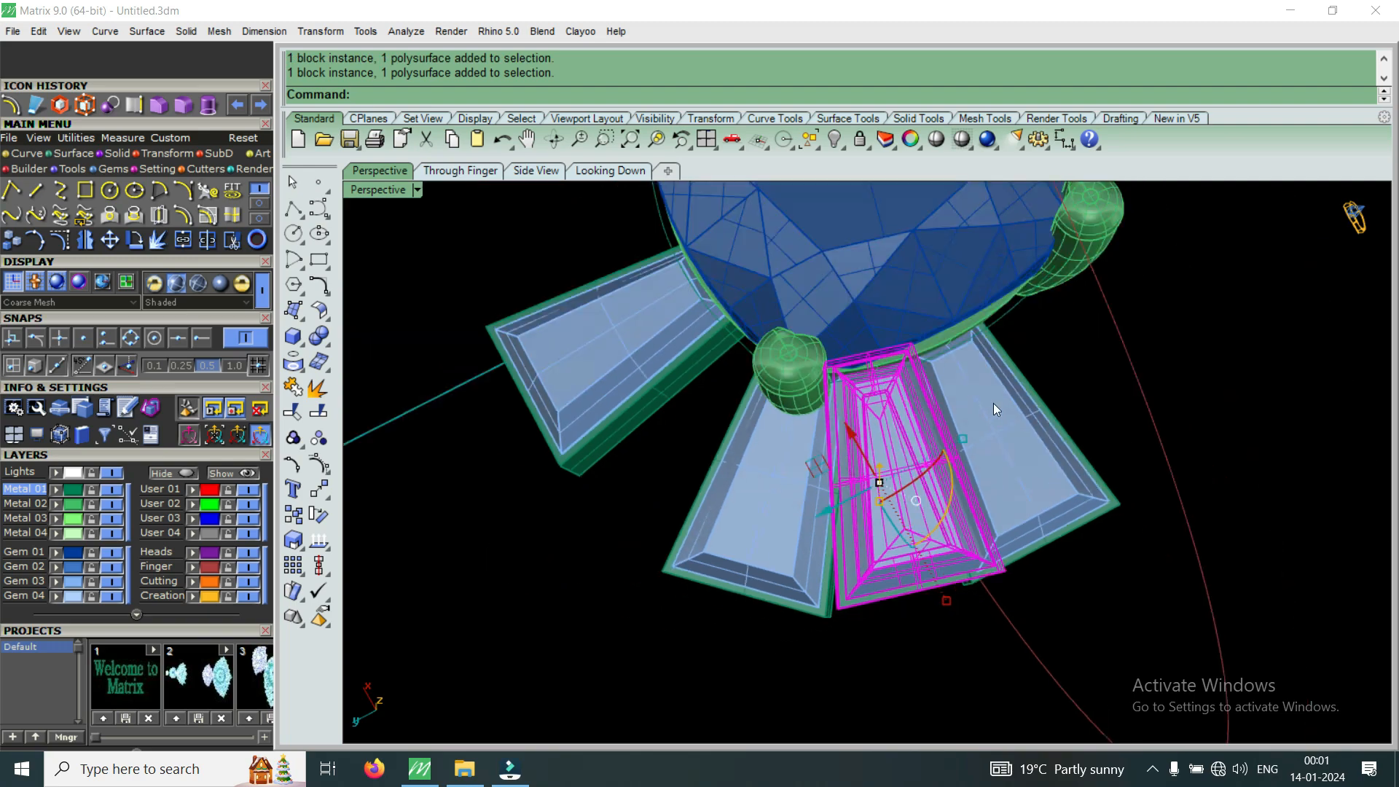
{"action": "scroll", "coordinate": [1000, 392], "scroll_direction": "up", "scroll_amount": 3}
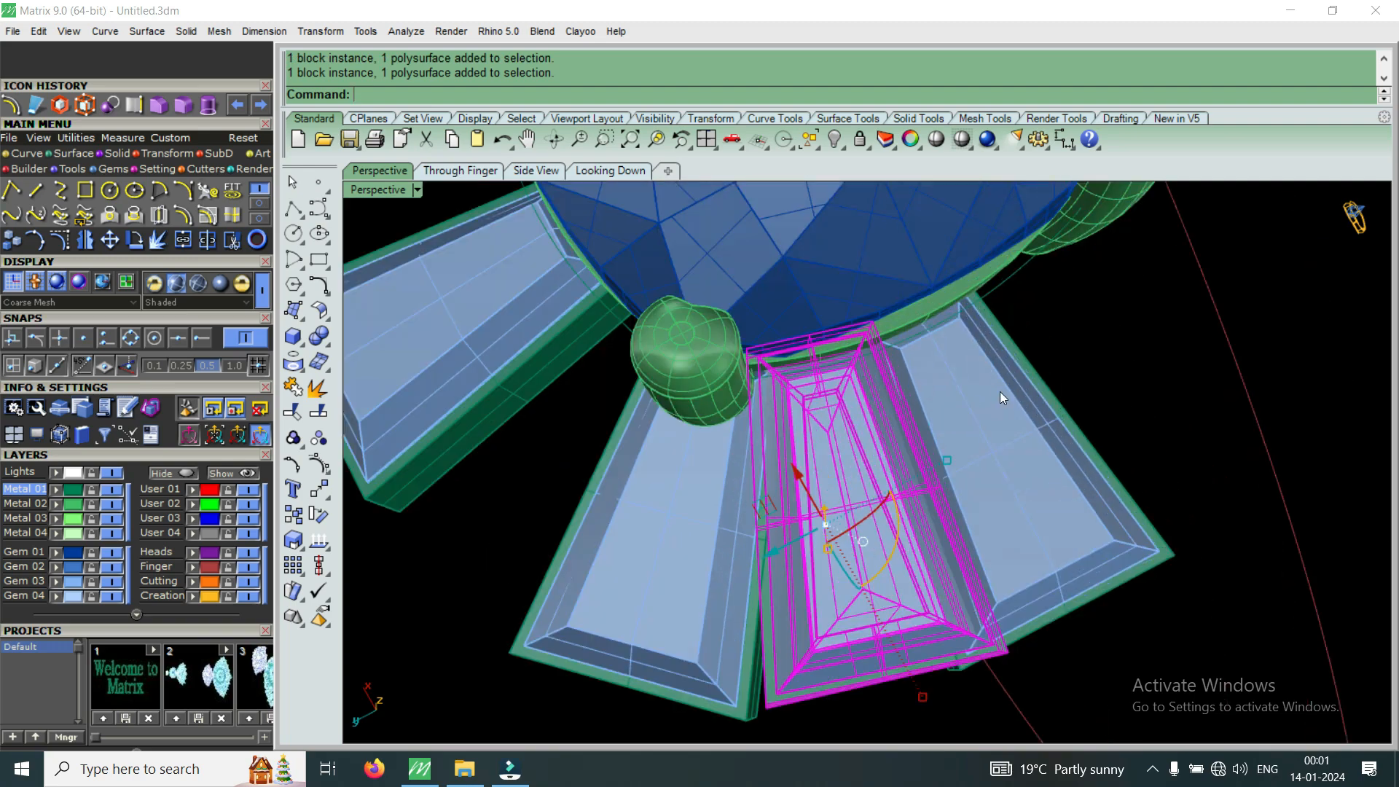
Select the baguette and setting at the upper-left prong in the maximized Looking Down view.
{"action": "double_click", "coordinate": [382, 188]}
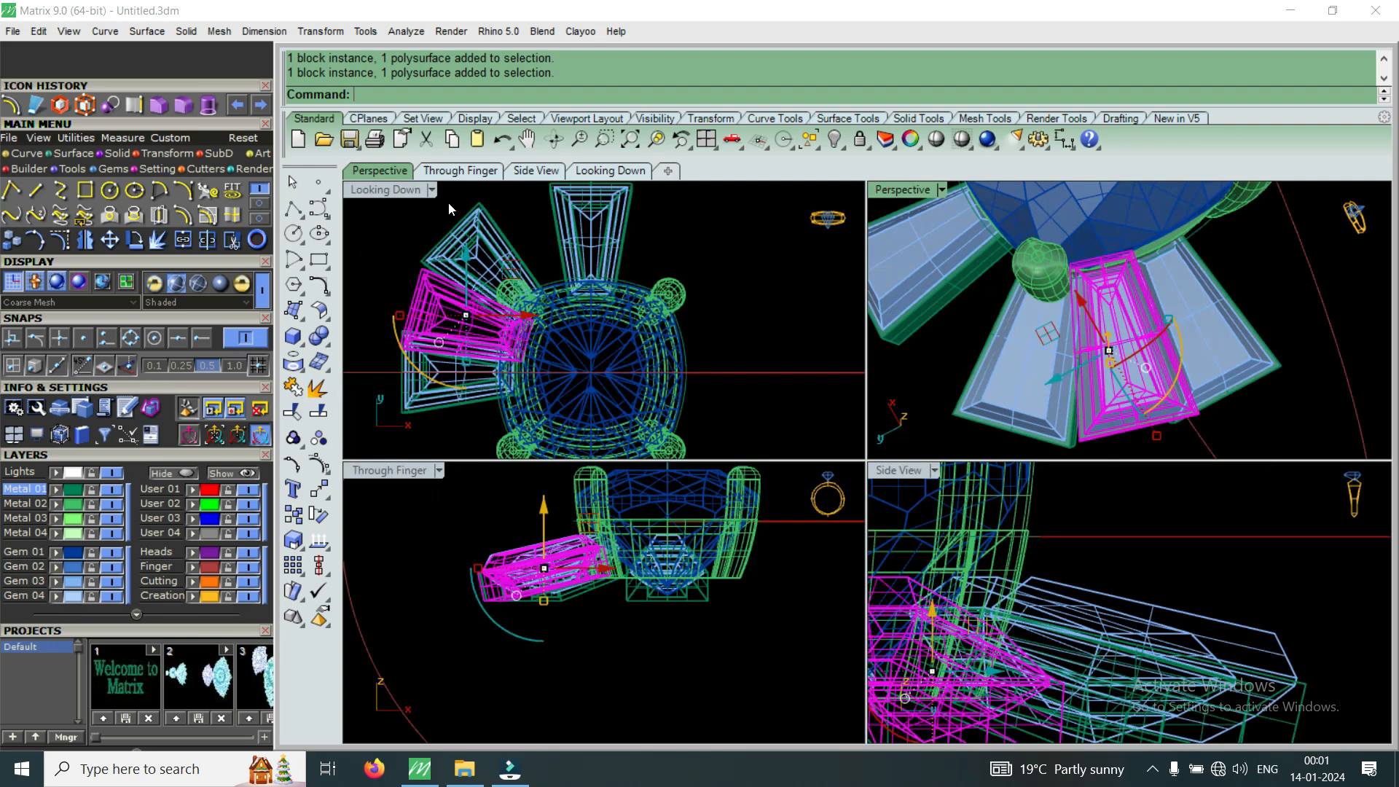
{"action": "double_click", "coordinate": [393, 188]}
{"action": "scroll", "coordinate": [656, 376], "scroll_direction": "up", "scroll_amount": 3}
{"action": "scroll", "coordinate": [631, 291], "scroll_direction": "down", "scroll_amount": 2}
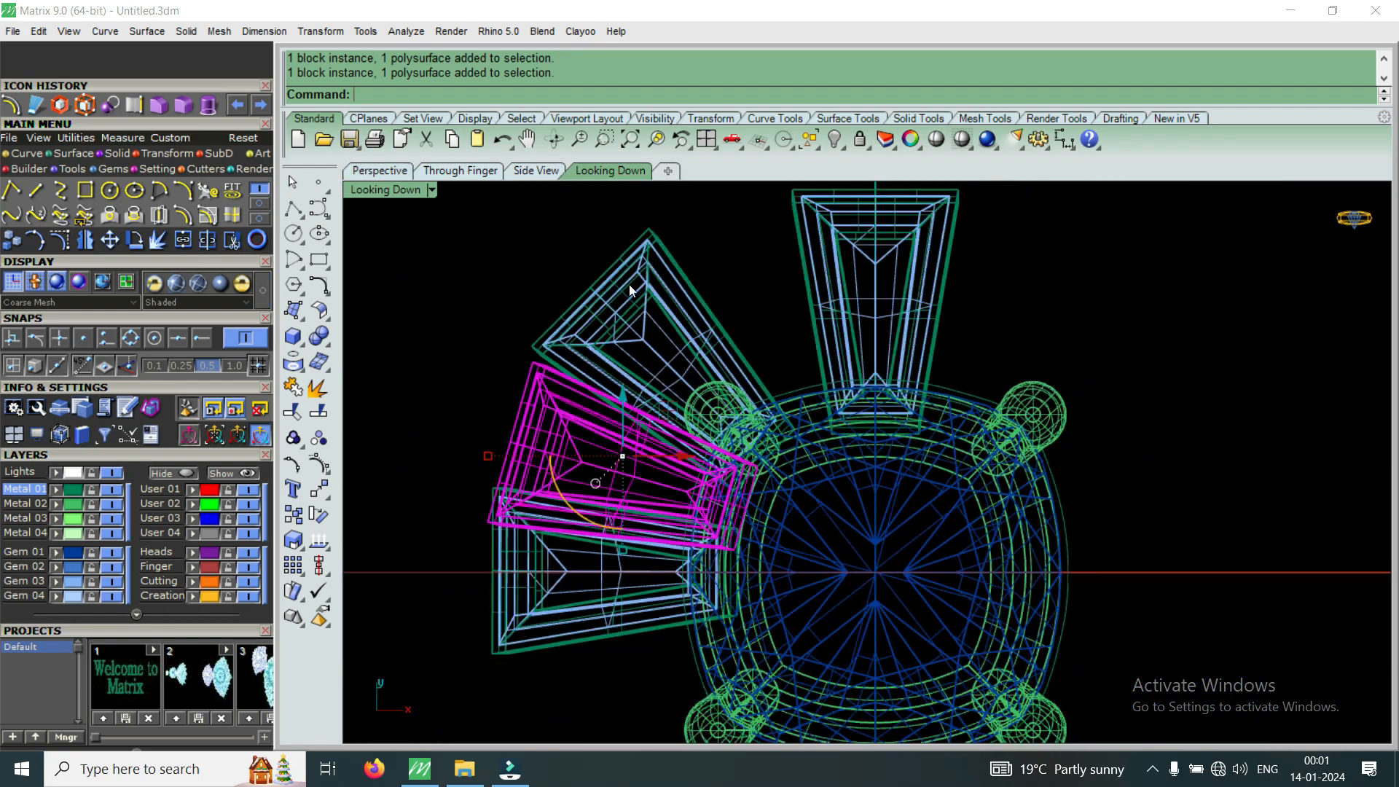
{"action": "left_click_drag", "start_coordinate": [743, 307], "coordinate": [684, 355]}
{"action": "scroll", "coordinate": [760, 459], "scroll_direction": "up", "scroll_amount": 6}
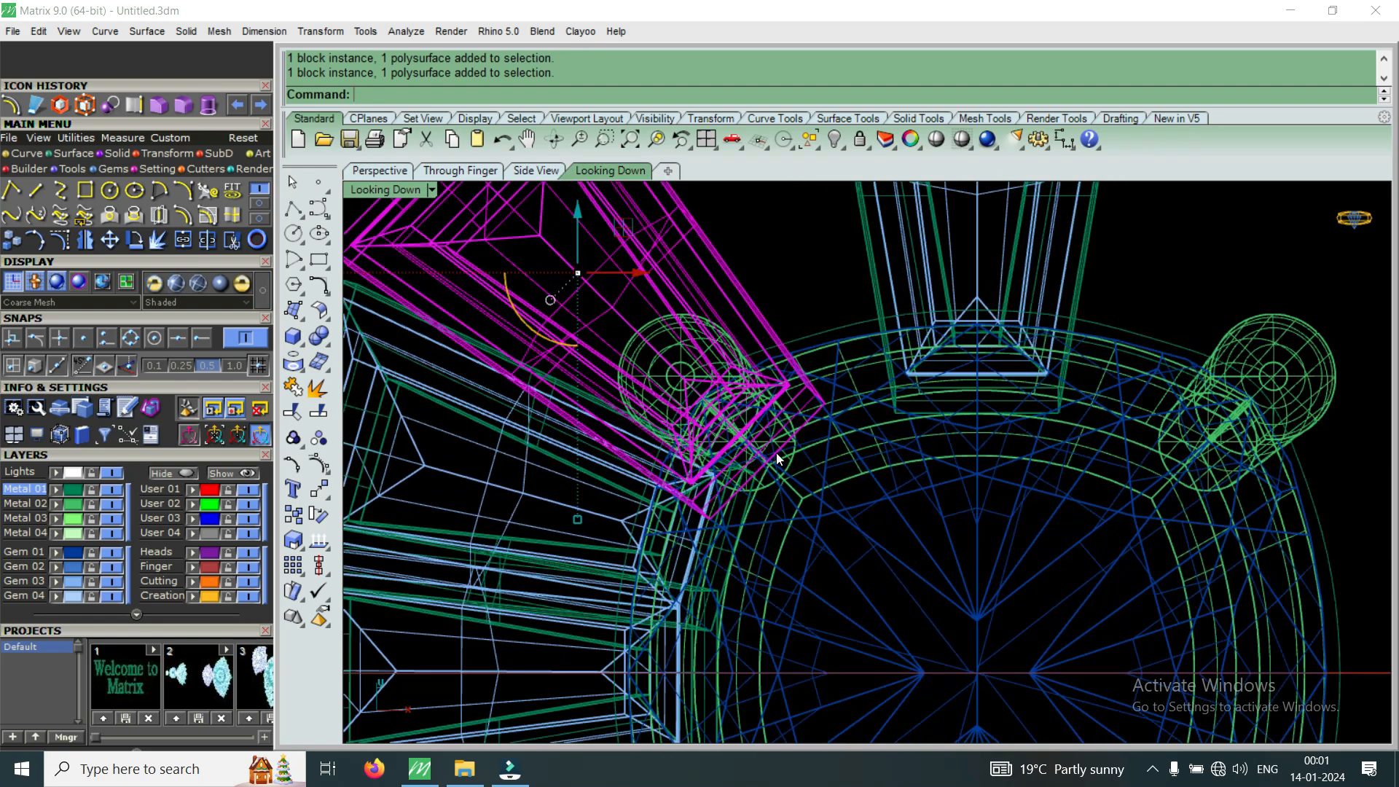
{"action": "scroll", "coordinate": [780, 452], "scroll_direction": "down", "scroll_amount": 4}
{"action": "scroll", "coordinate": [668, 525], "scroll_direction": "down", "scroll_amount": 2}
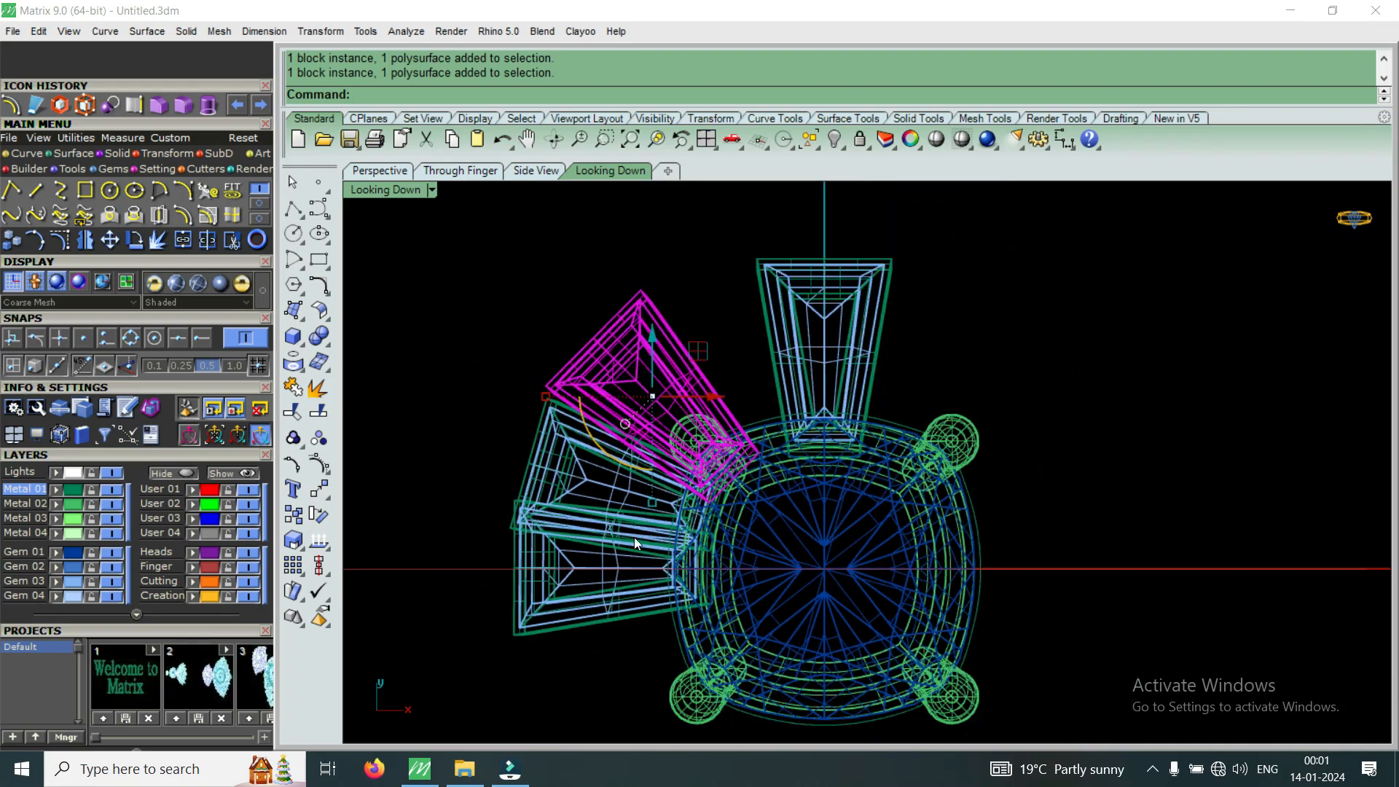
{"action": "scroll", "coordinate": [684, 497], "scroll_direction": "up", "scroll_amount": 2}
{"action": "scroll", "coordinate": [781, 425], "scroll_direction": "up", "scroll_amount": 5}
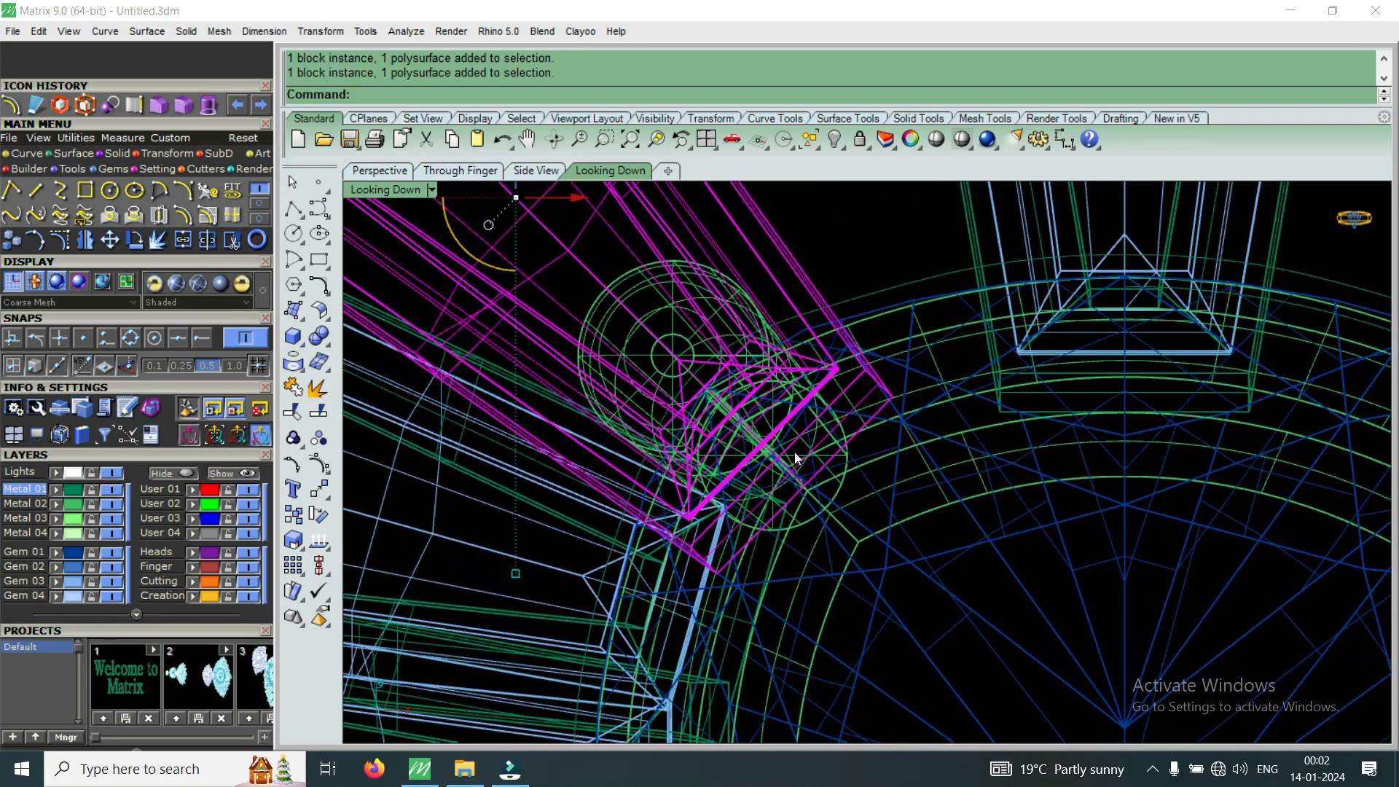
{"action": "scroll", "coordinate": [810, 461], "scroll_direction": "up", "scroll_amount": 3}
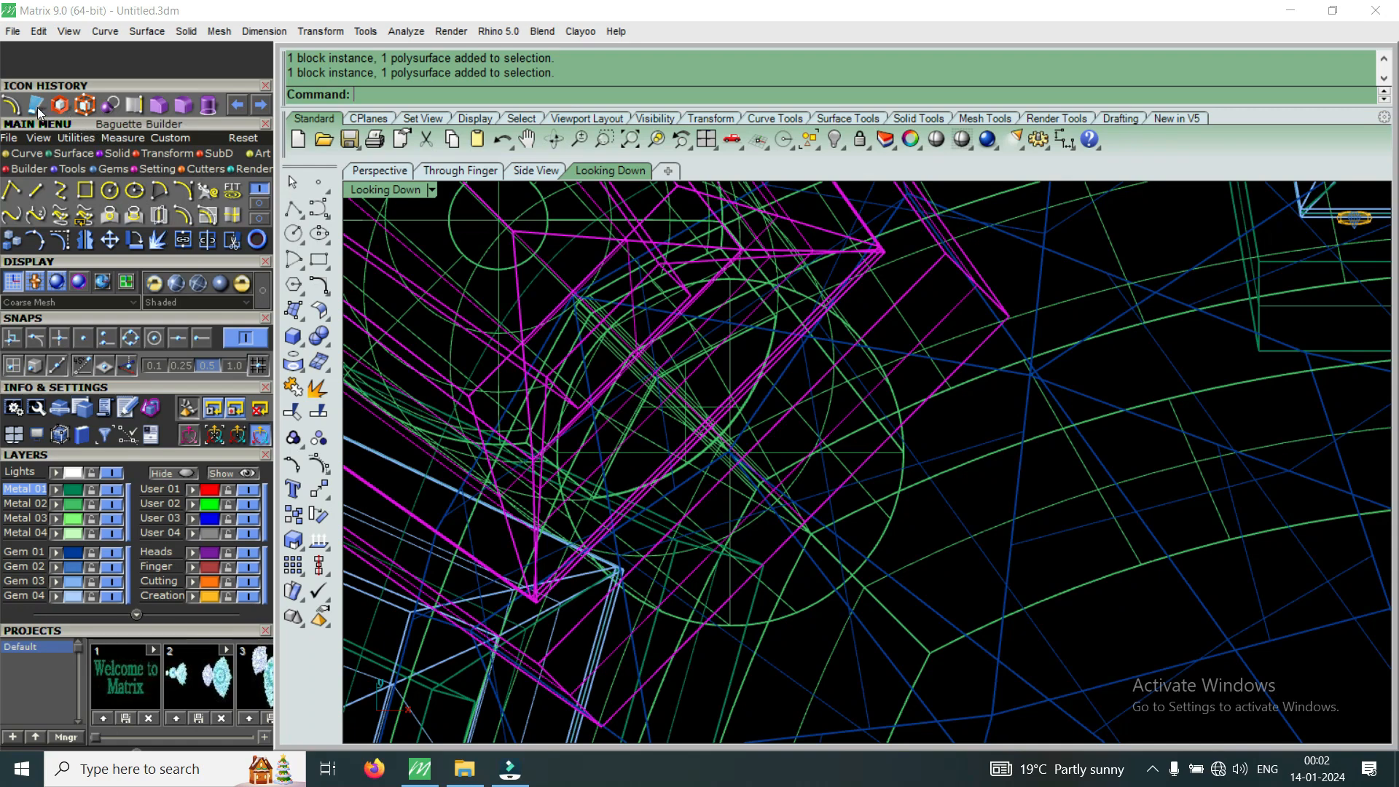
Narrow the upper-left baguette and setting across their width with Scale 1D, using the middle of the setting's inner edge as origin.
{"action": "left_click", "coordinate": [120, 169]}
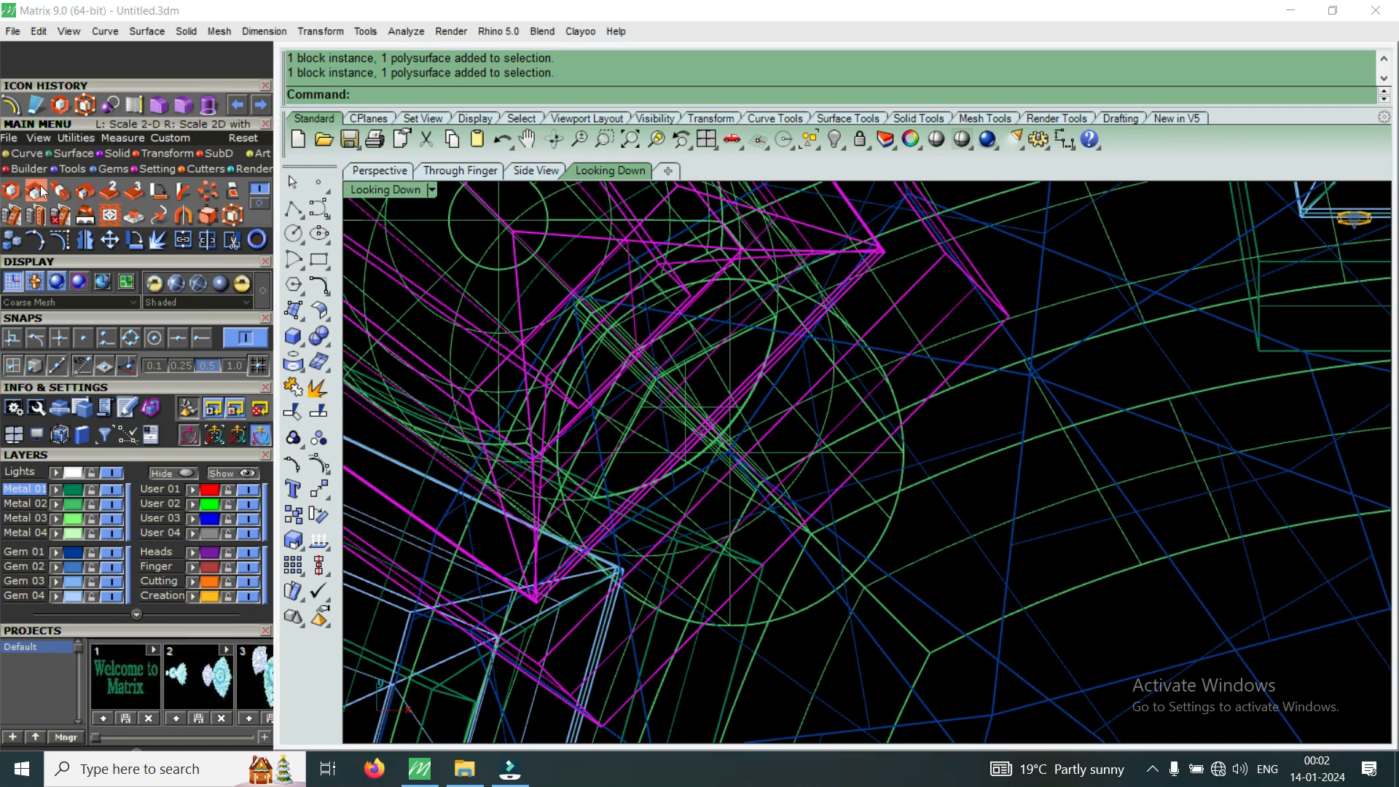
{"action": "left_click", "coordinate": [60, 191]}
{"action": "left_click", "coordinate": [201, 337]}
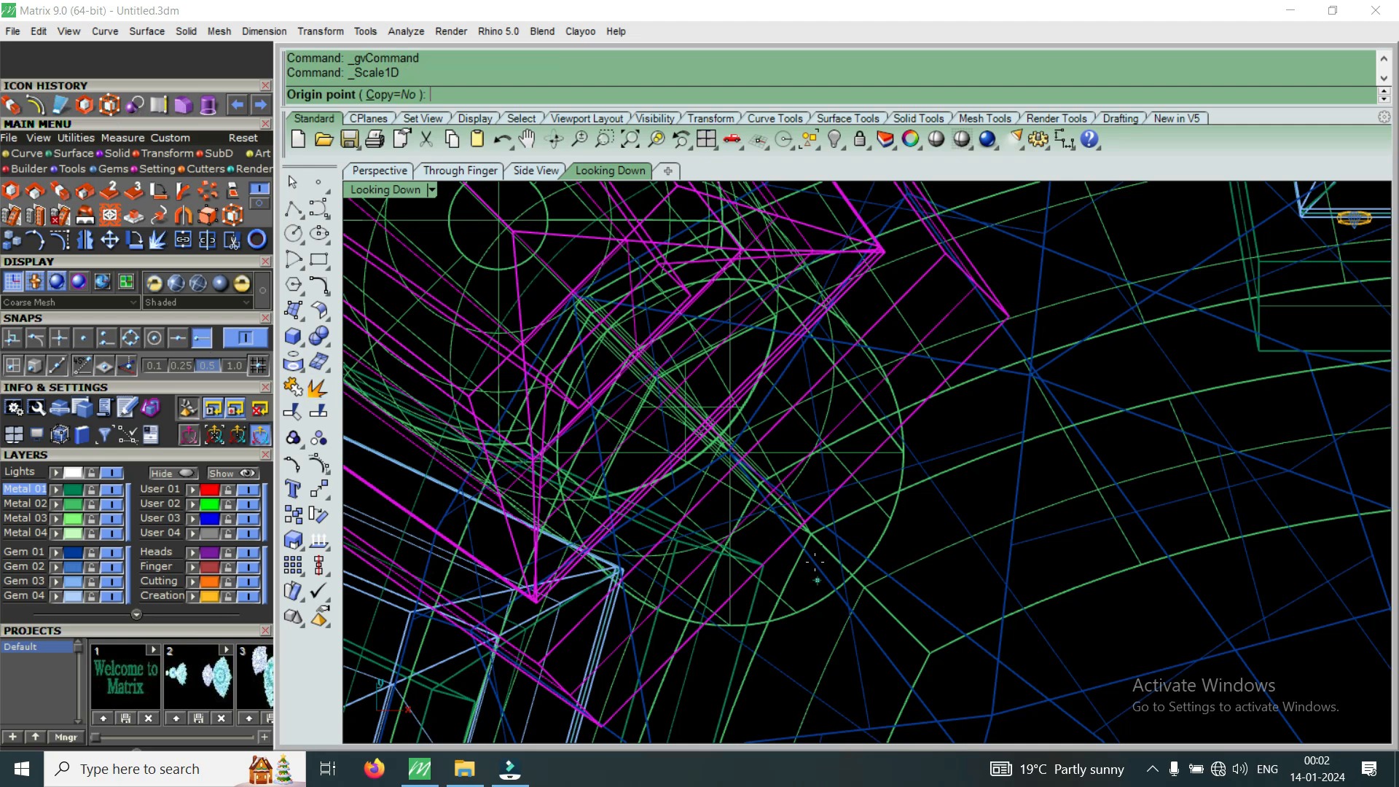
{"action": "scroll", "coordinate": [808, 522], "scroll_direction": "up", "scroll_amount": 5}
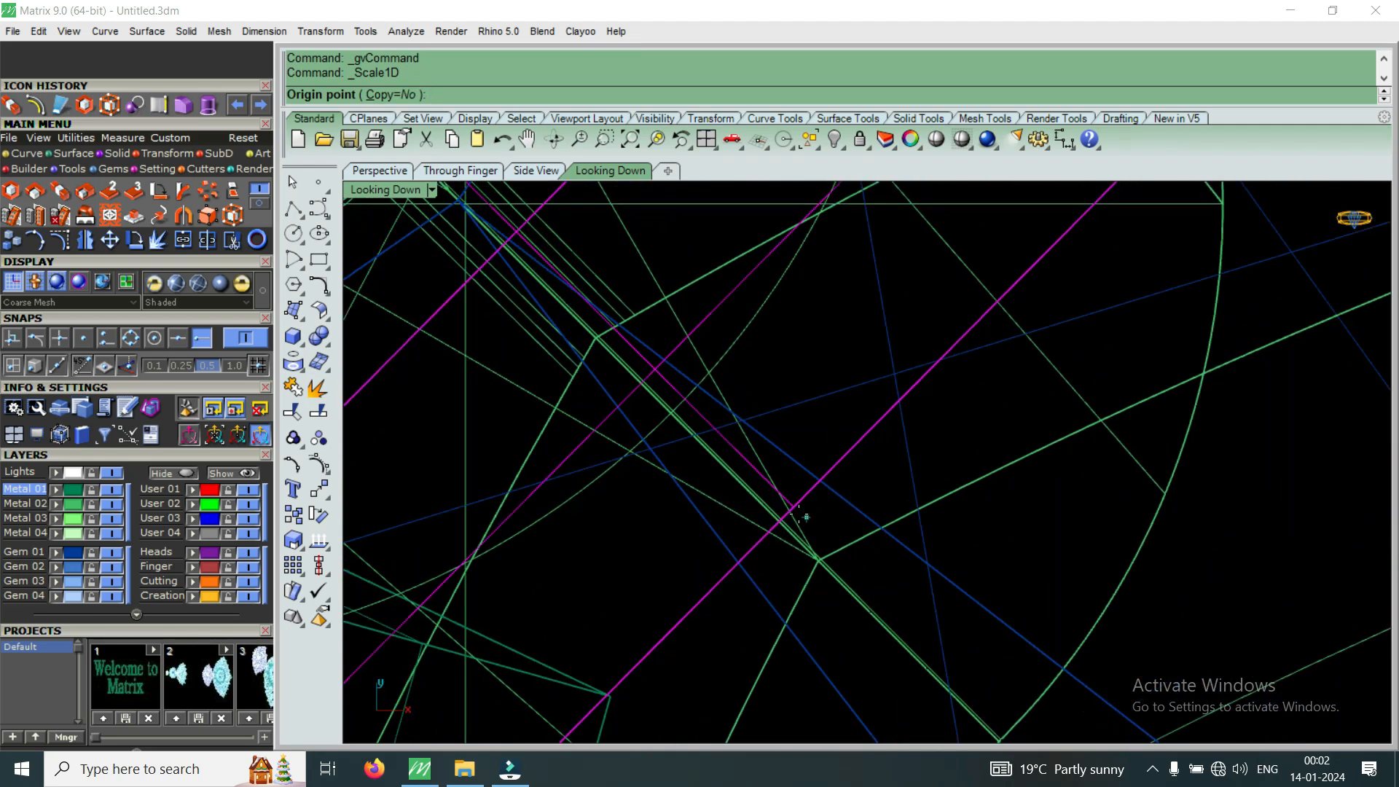
{"action": "left_click", "coordinate": [178, 337]}
{"action": "left_click", "coordinate": [818, 559]}
{"action": "scroll", "coordinate": [789, 510], "scroll_direction": "down", "scroll_amount": 3}
{"action": "scroll", "coordinate": [789, 510], "scroll_direction": "down", "scroll_amount": 2}
{"action": "scroll", "coordinate": [839, 437], "scroll_direction": "up", "scroll_amount": 4}
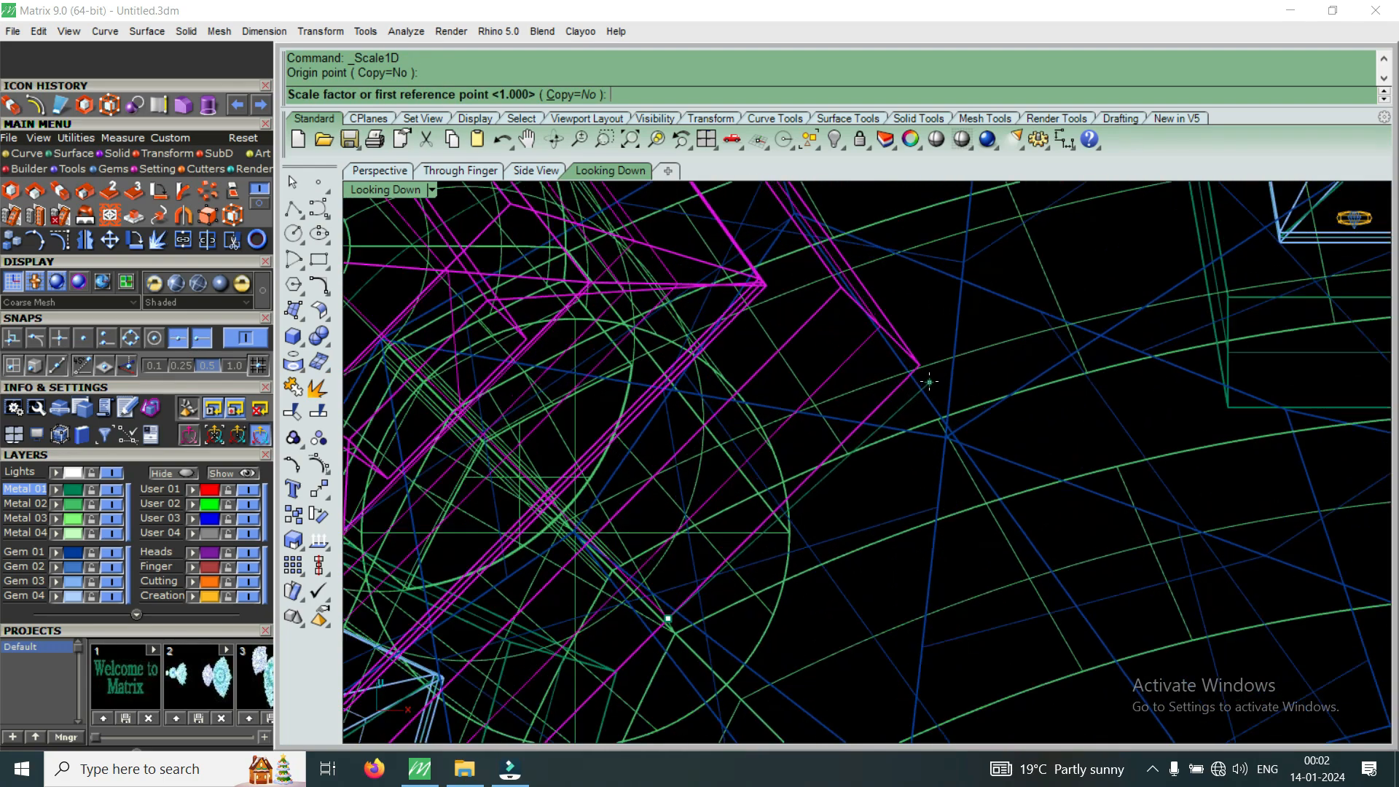
{"action": "left_click", "coordinate": [918, 362]}
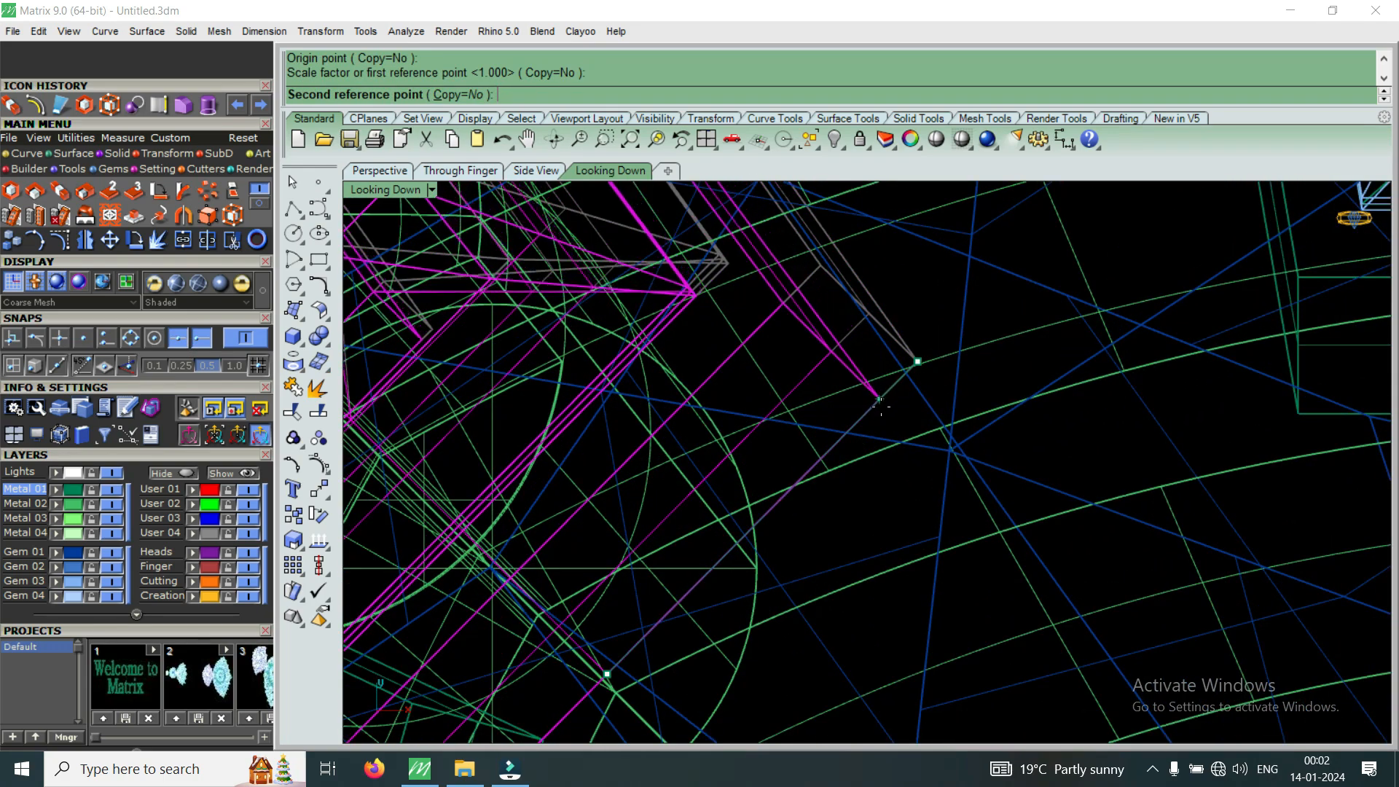
{"action": "left_click", "coordinate": [852, 428]}
{"action": "scroll", "coordinate": [866, 446], "scroll_direction": "down", "scroll_amount": 6}
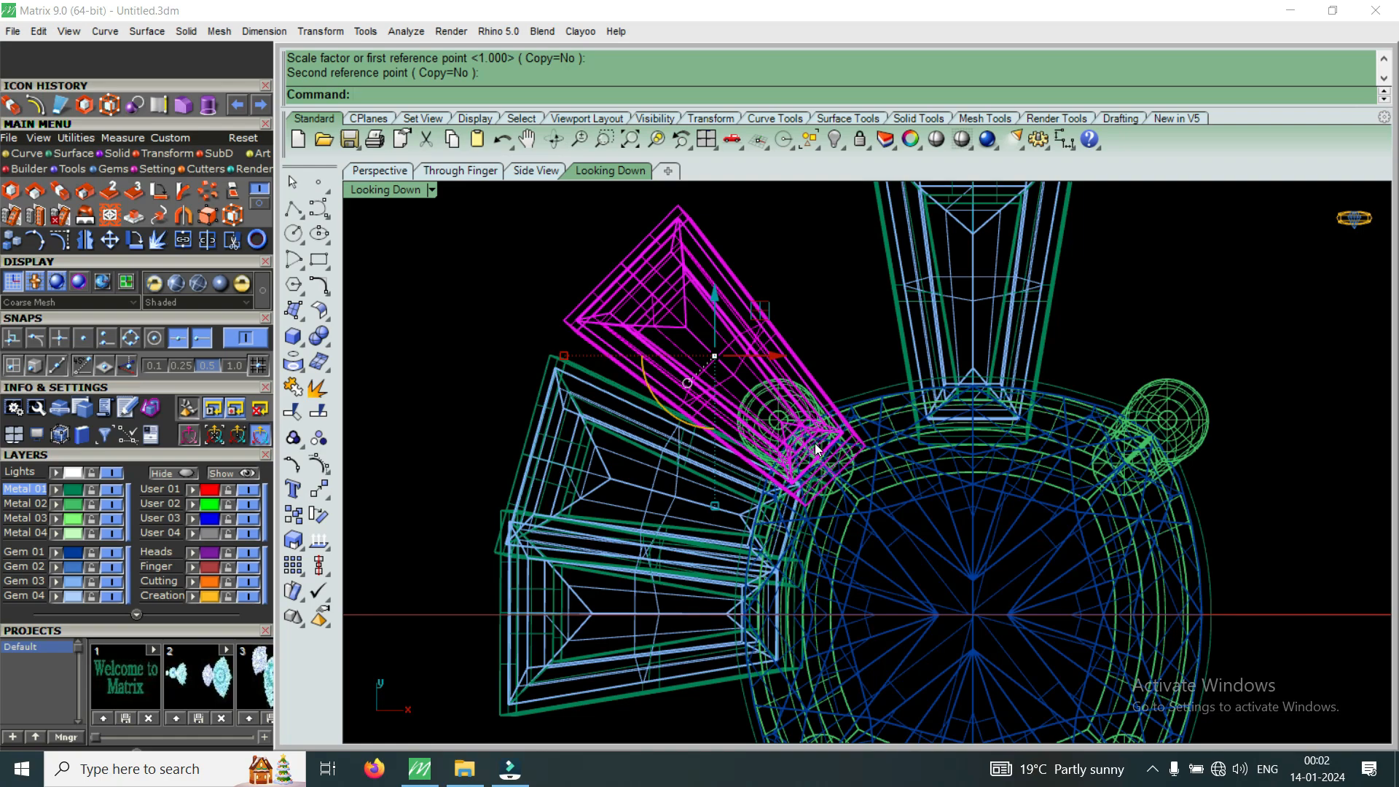
Narrow the upper-left prong baguette and setting further across their width with Scale 1D, using the middle of the setting's inner edge as origin.
{"action": "scroll", "coordinate": [817, 444], "scroll_direction": "up", "scroll_amount": 8}
{"action": "key", "text": "Return"}
{"action": "left_click", "coordinate": [850, 505]}
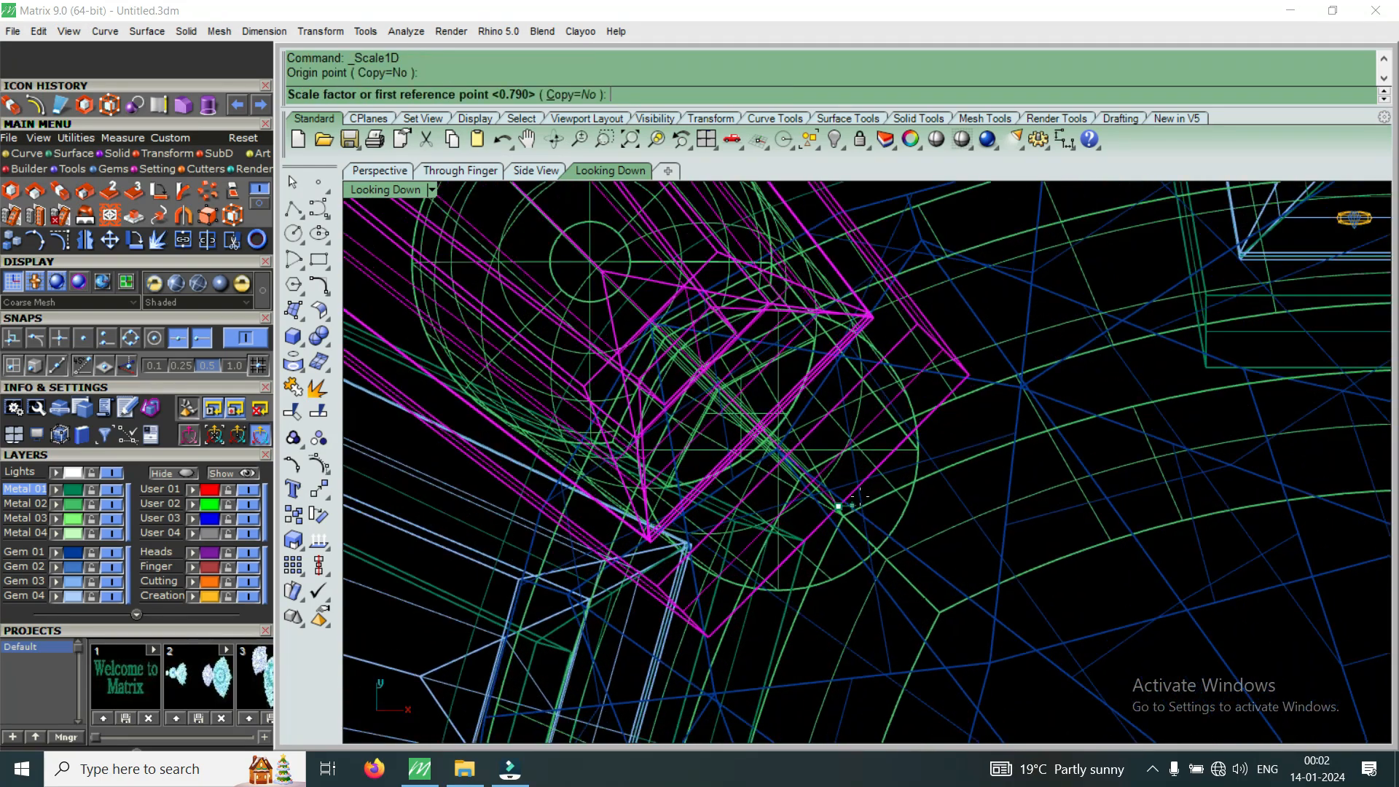
{"action": "scroll", "coordinate": [845, 510], "scroll_direction": "up", "scroll_amount": 3}
{"action": "left_click", "coordinate": [976, 357]}
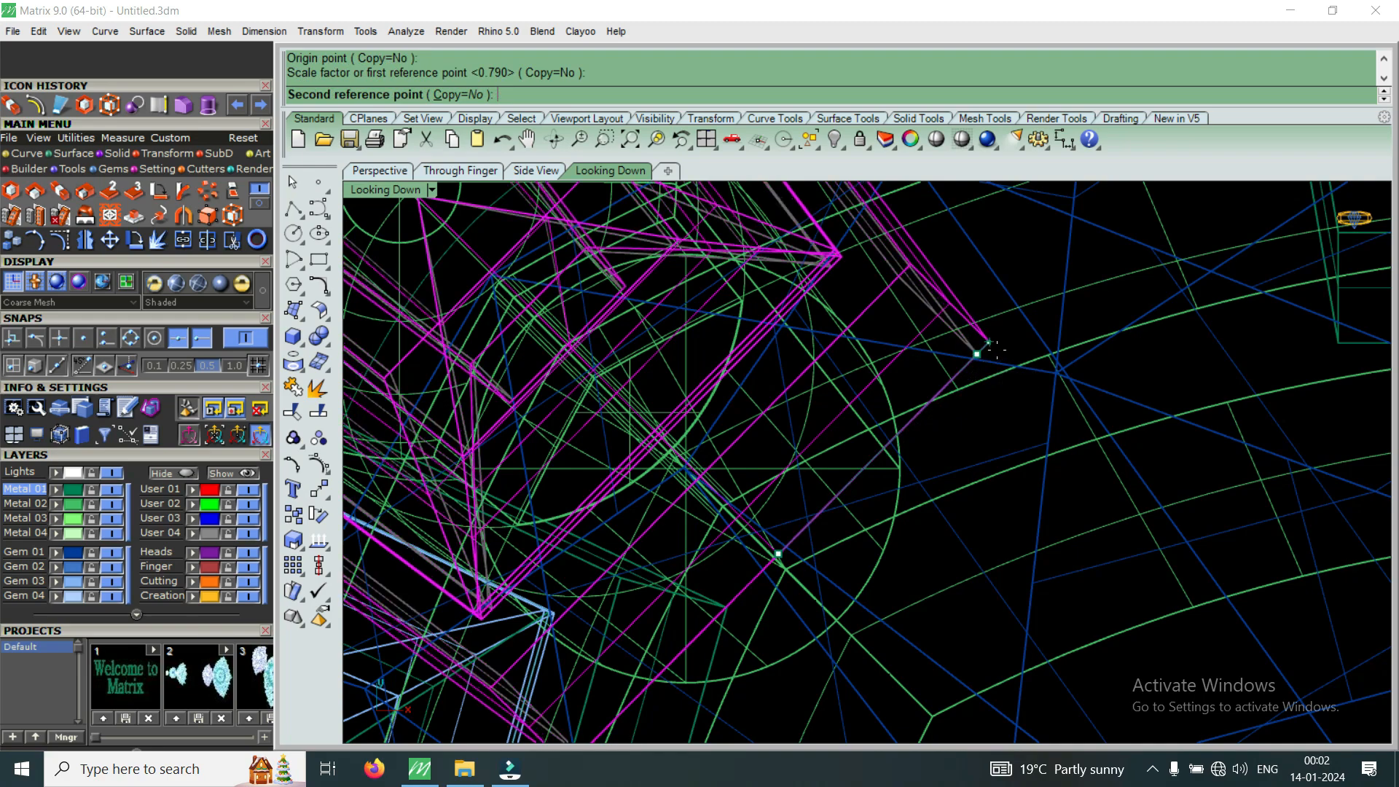
{"action": "left_click", "coordinate": [906, 400]}
{"action": "scroll", "coordinate": [802, 387], "scroll_direction": "down", "scroll_amount": 8}
{"action": "scroll", "coordinate": [605, 370], "scroll_direction": "up", "scroll_amount": 5}
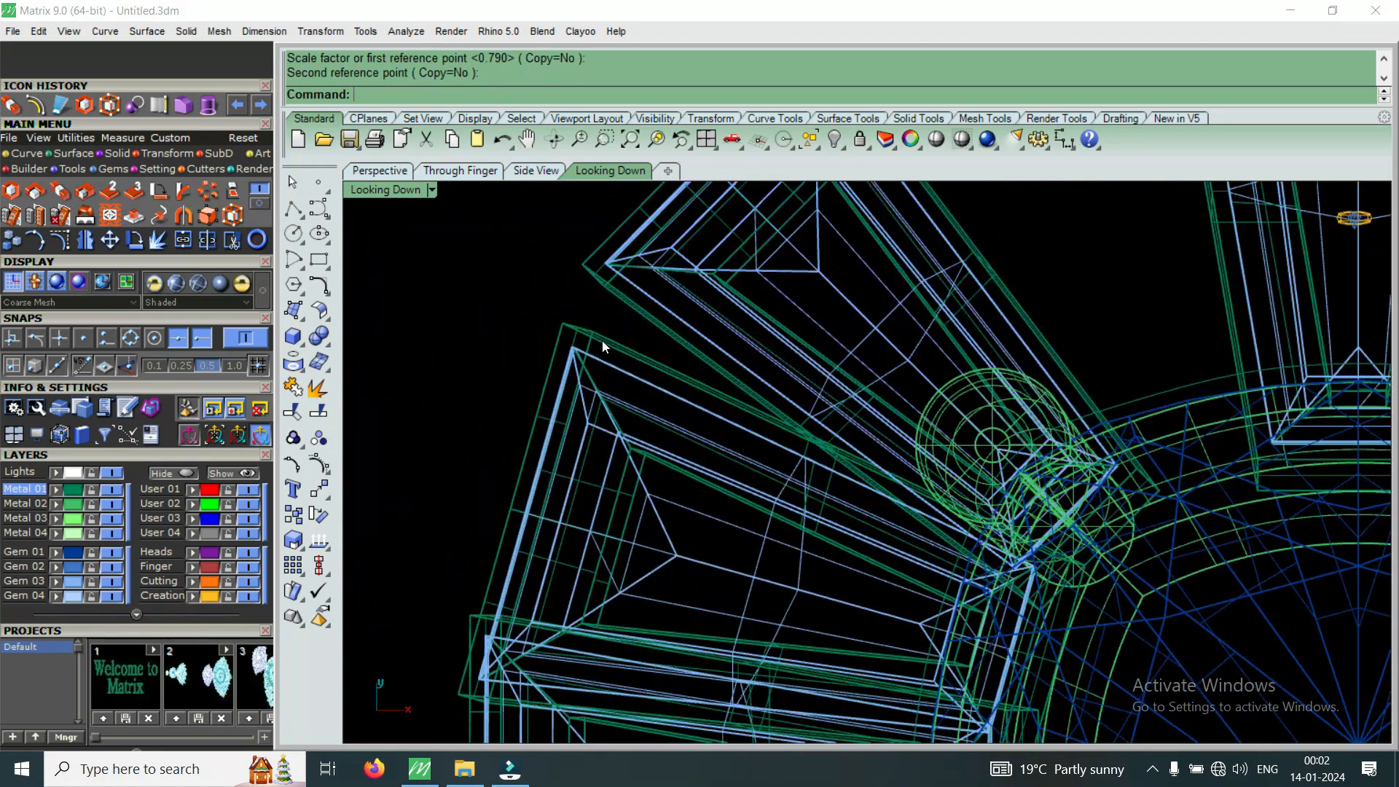
Examine the spacing between the prong baguette and its left-side neighbours in the maximized Perspective view.
{"action": "left_click", "coordinate": [586, 418]}
{"action": "double_click", "coordinate": [395, 188]}
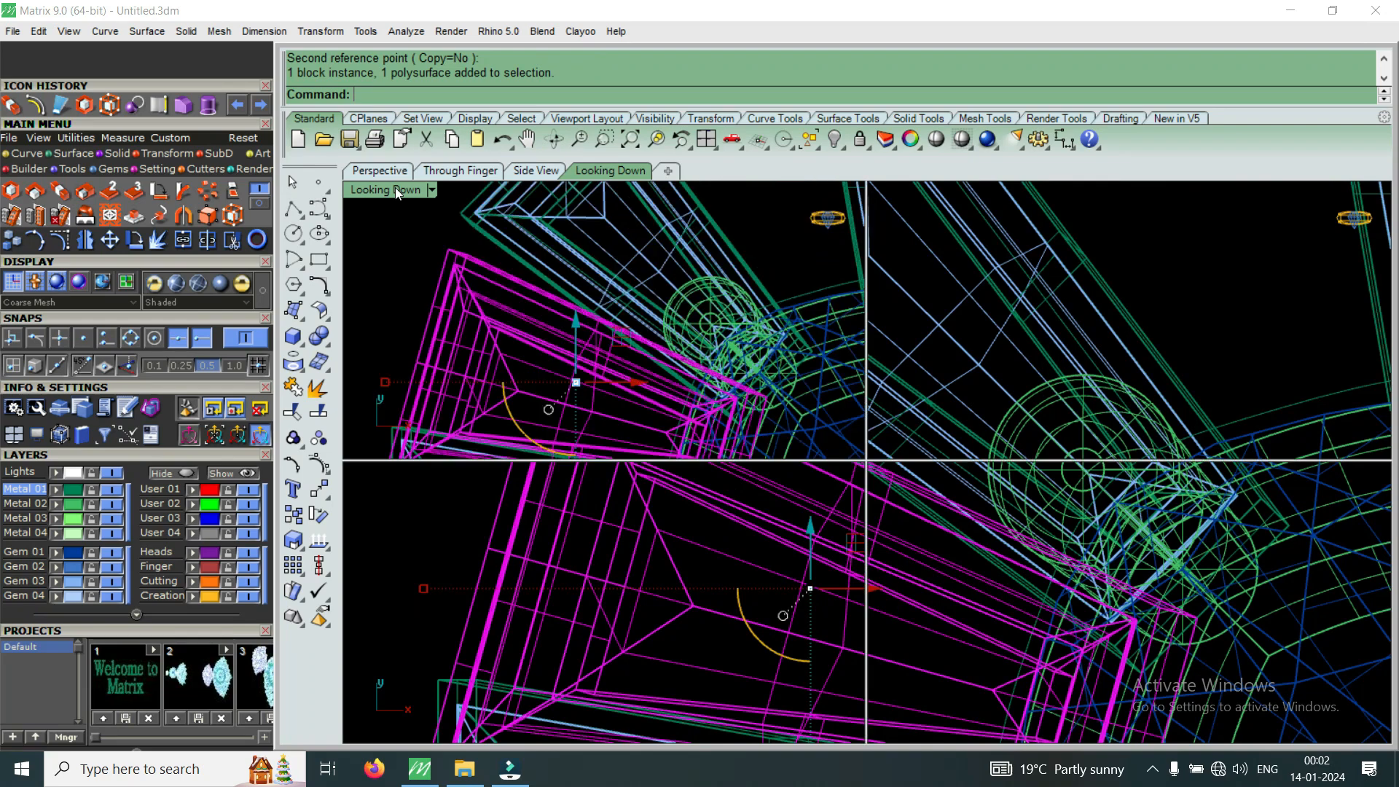
{"action": "double_click", "coordinate": [911, 186]}
{"action": "right_click_drag", "start_coordinate": [930, 347], "coordinate": [909, 628]}
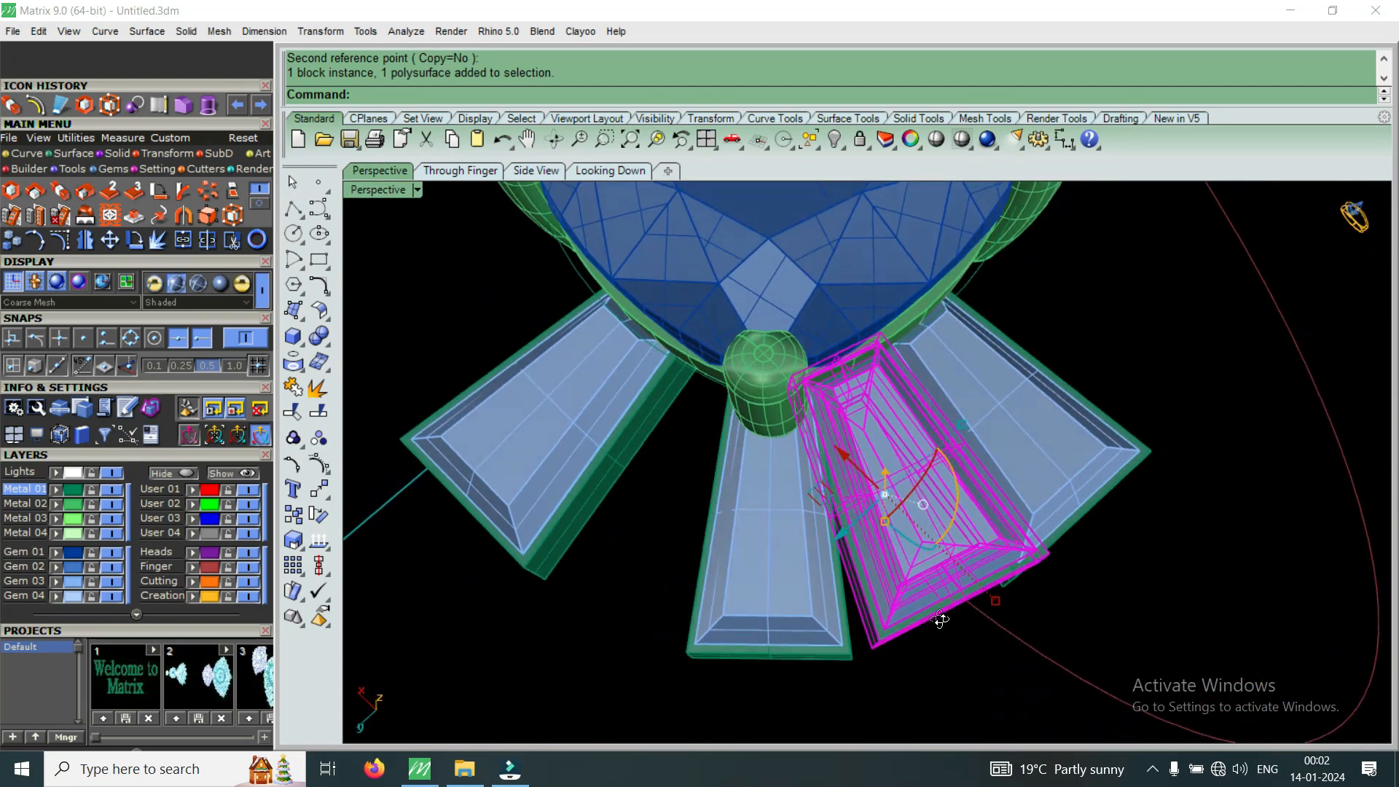
{"action": "scroll", "coordinate": [791, 613], "scroll_direction": "up", "scroll_amount": 3}
{"action": "left_click", "coordinate": [791, 612]}
{"action": "scroll", "coordinate": [789, 553], "scroll_direction": "down", "scroll_amount": 4}
{"action": "right_click_drag", "start_coordinate": [788, 549], "coordinate": [847, 508]}
{"action": "scroll", "coordinate": [933, 502], "scroll_direction": "up", "scroll_amount": 2}
{"action": "scroll", "coordinate": [933, 503], "scroll_direction": "up", "scroll_amount": 1}
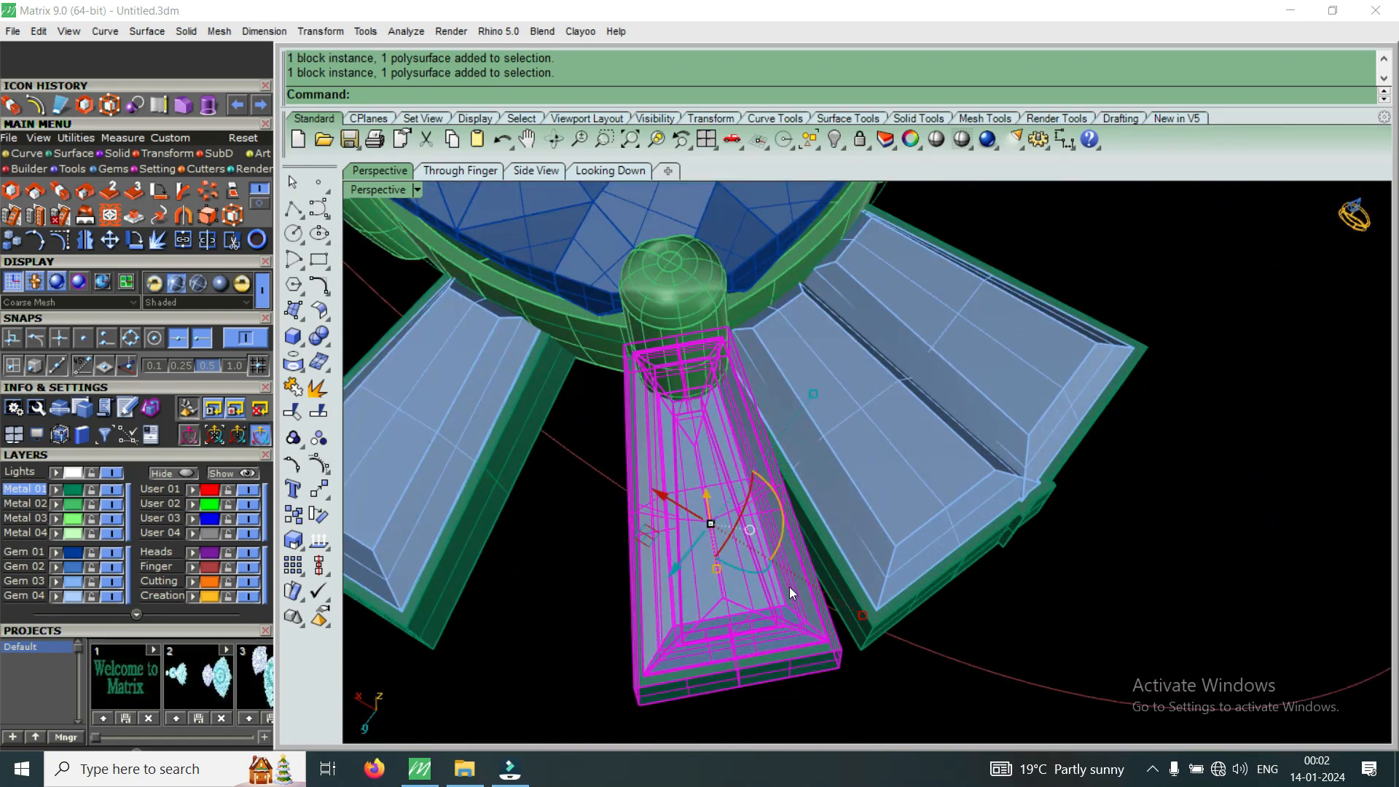
{"action": "scroll", "coordinate": [790, 588], "scroll_direction": "down", "scroll_amount": 3}
{"action": "scroll", "coordinate": [889, 562], "scroll_direction": "up", "scroll_amount": 3}
{"action": "key", "text": "Escape"}
Delete the baguette and setting between the narrowed prong baguette and the left-centre baguette.
{"action": "right_click_drag", "start_coordinate": [886, 544], "coordinate": [781, 662]}
{"action": "left_click", "coordinate": [766, 614]}
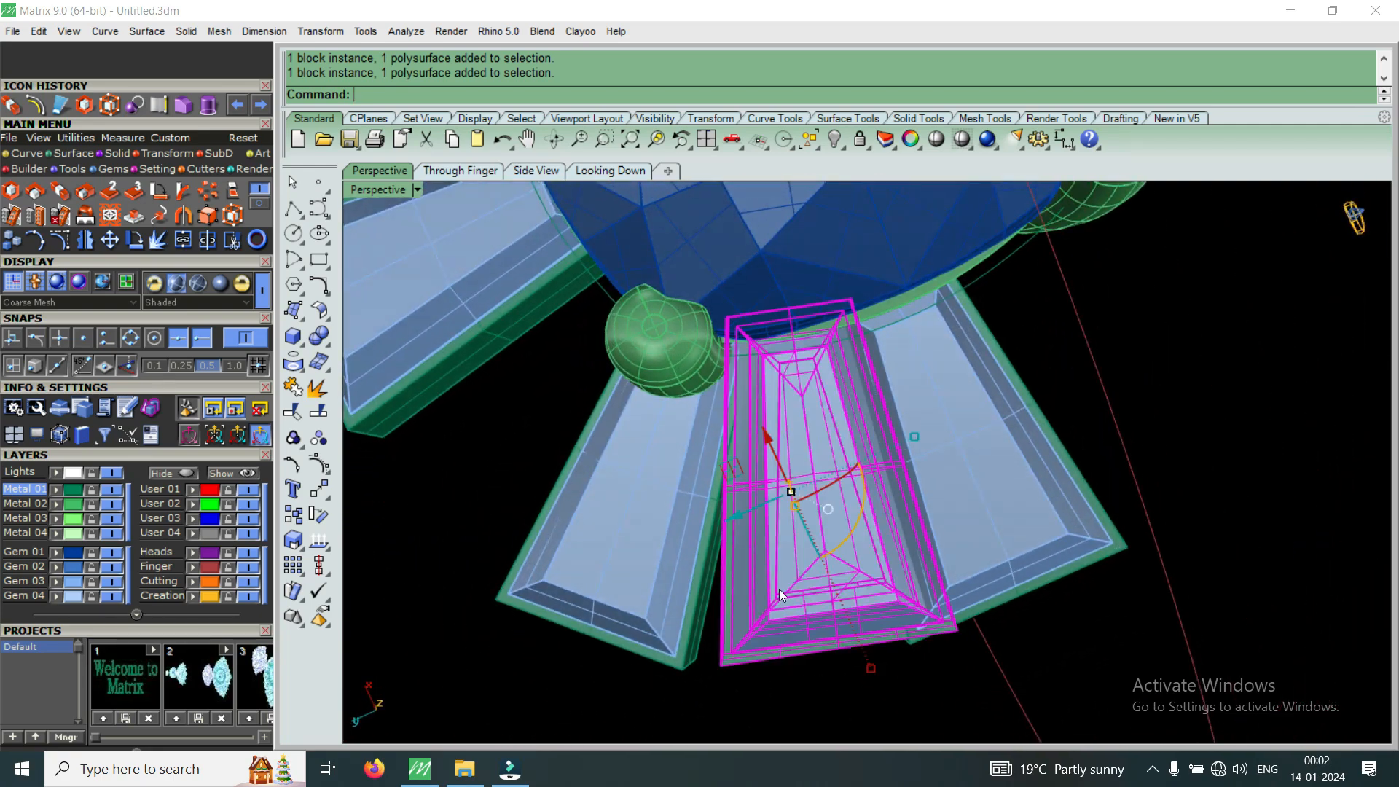
{"action": "mouse_move", "coordinate": [772, 608]}
{"action": "right_mouse_down"}
{"action": "mouse_move", "coordinate": [787, 631]}
{"action": "mouse_move", "coordinate": [776, 615]}
{"action": "mouse_move", "coordinate": [773, 627]}
{"action": "right_mouse_up"}
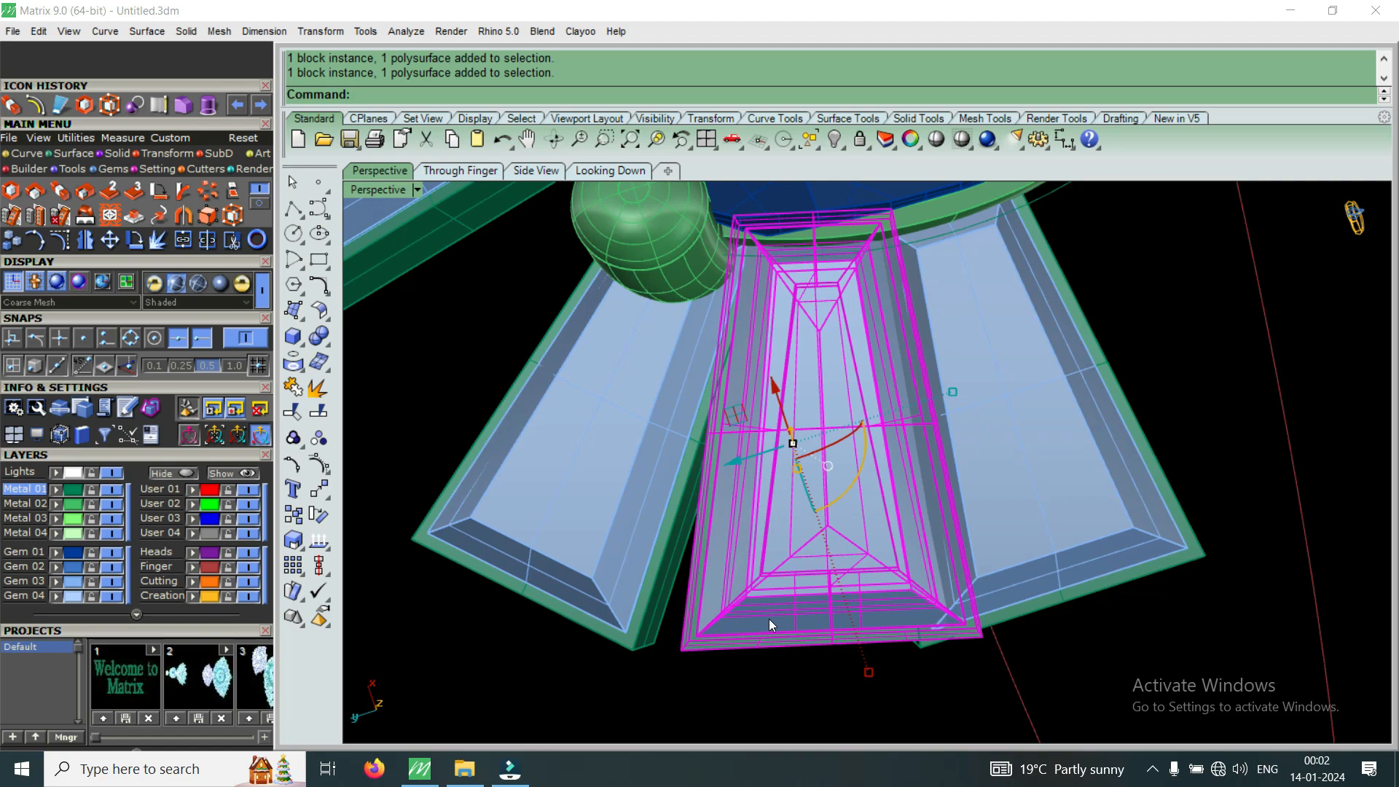
{"action": "key", "text": "Delete"}
Select the narrowed prong baguette with its setting and examine up close where its inner end meets the prong.
{"action": "left_click_drag", "start_coordinate": [802, 550], "coordinate": [674, 638]}
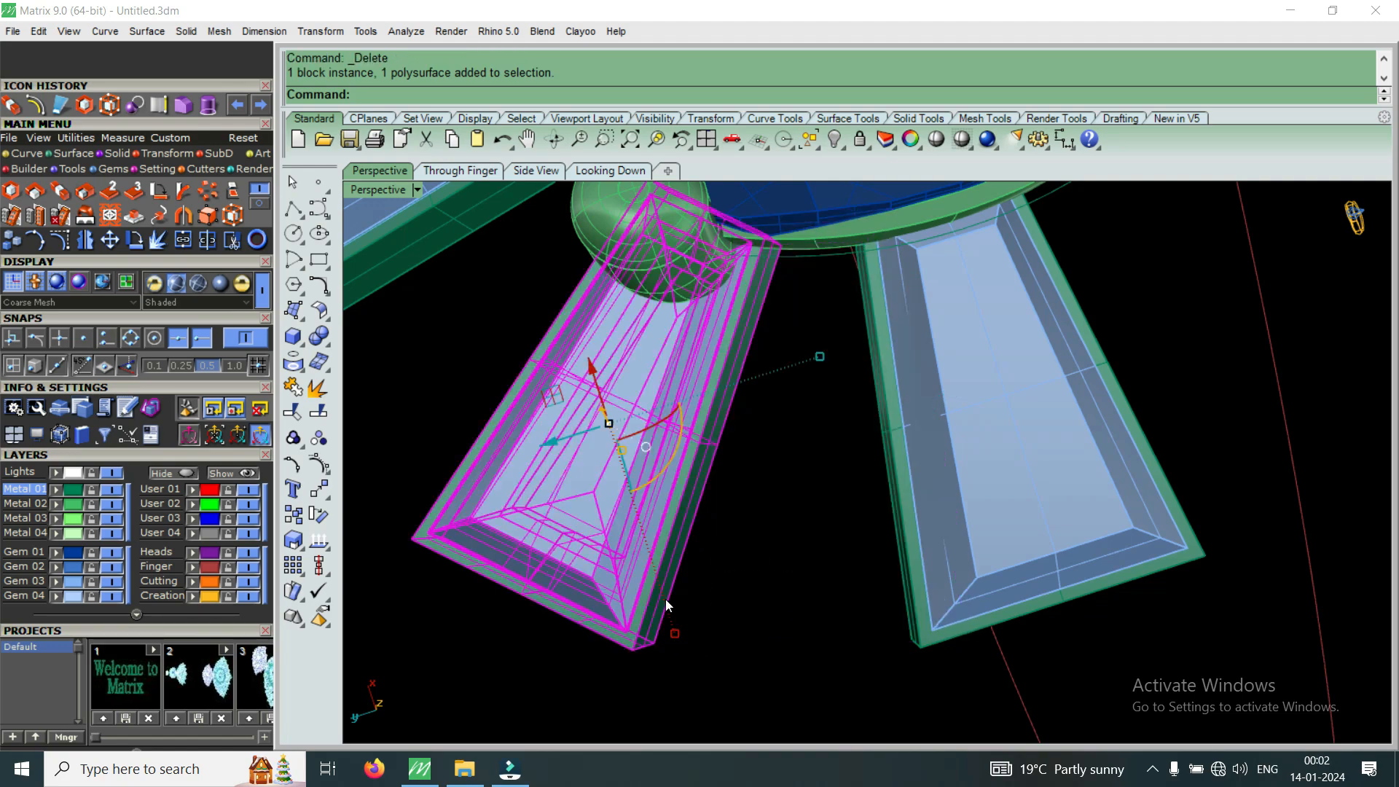
{"action": "right_click_drag", "start_coordinate": [627, 538], "coordinate": [685, 469]}
{"action": "scroll", "coordinate": [685, 469], "scroll_direction": "down", "scroll_amount": 4}
{"action": "left_click", "coordinate": [663, 360]}
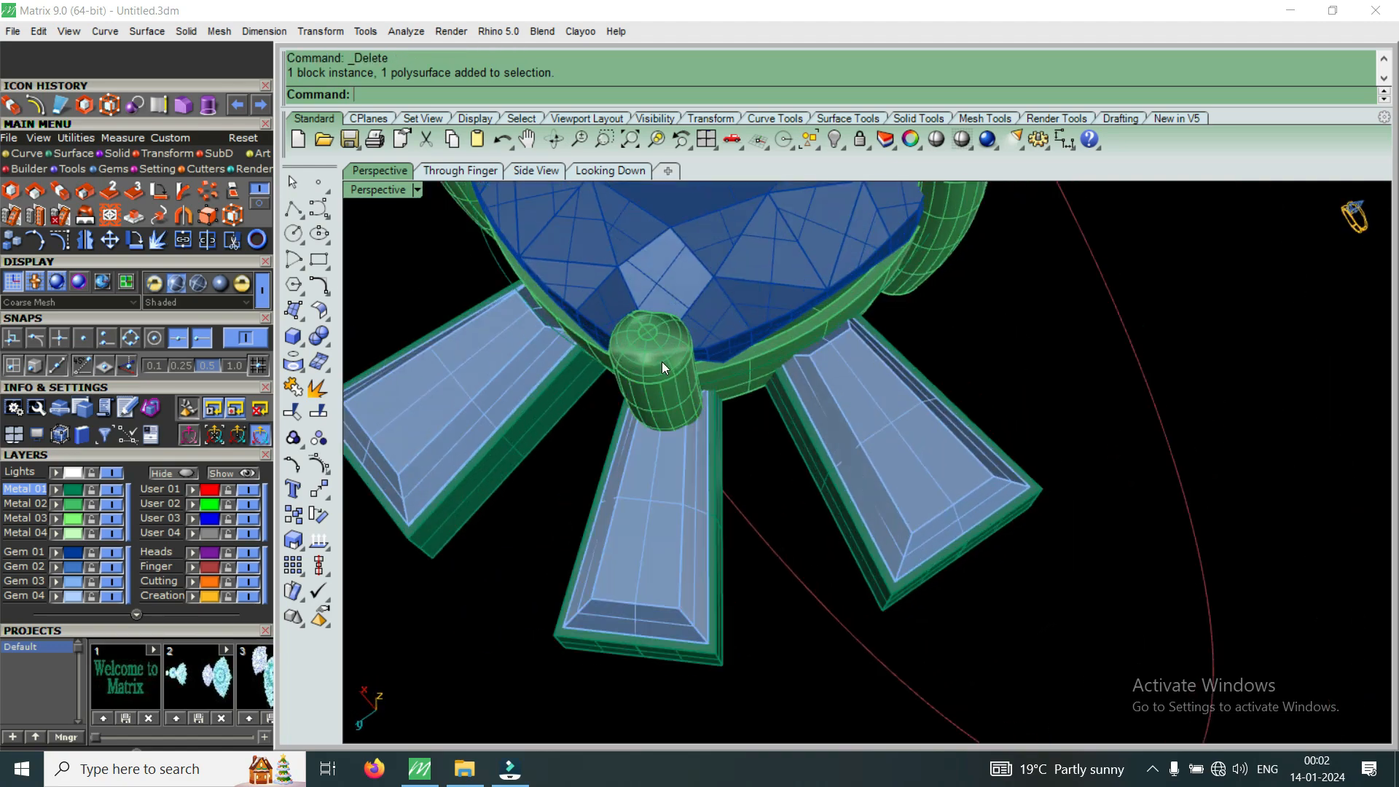
{"action": "scroll", "coordinate": [692, 362], "scroll_direction": "down", "scroll_amount": 2}
{"action": "scroll", "coordinate": [688, 490], "scroll_direction": "up", "scroll_amount": 4}
{"action": "left_click", "coordinate": [688, 444]}
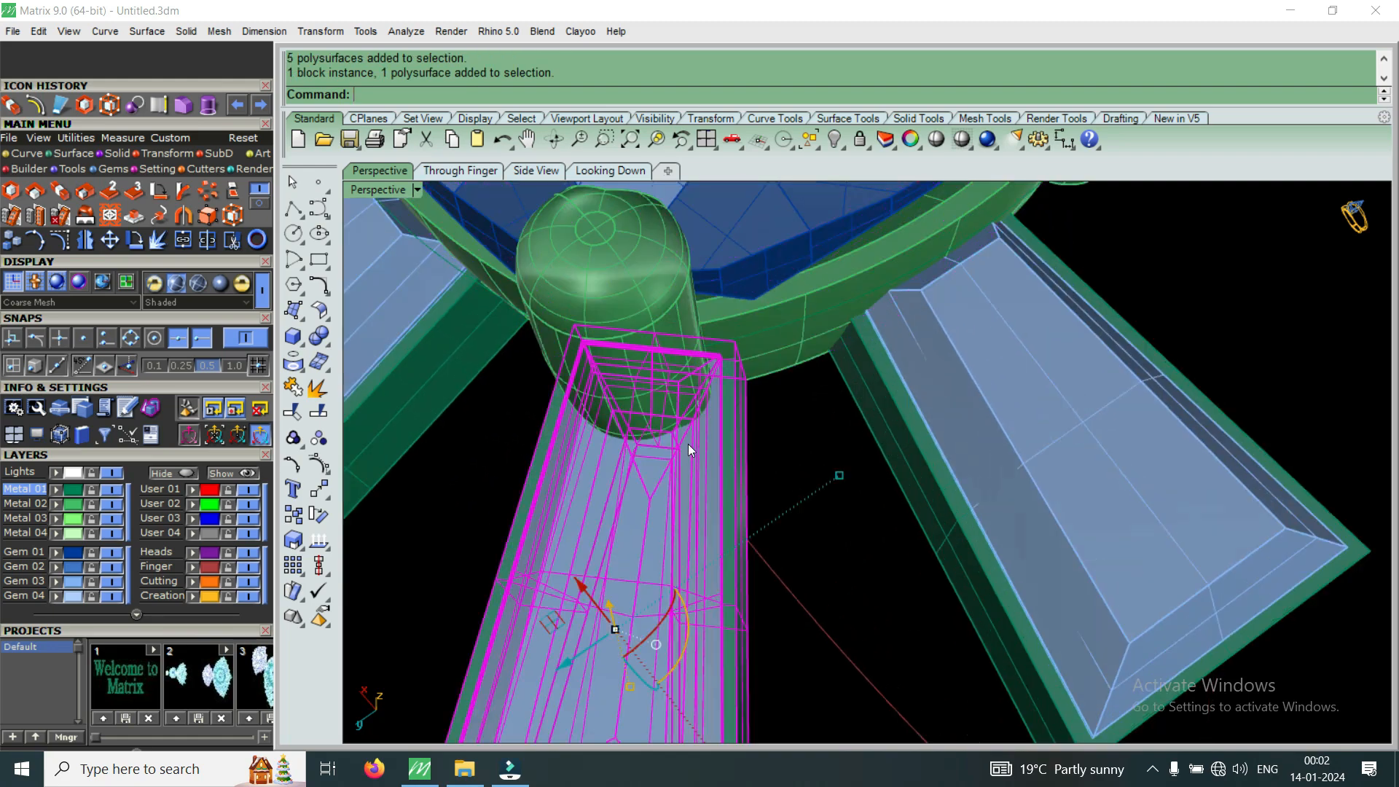
{"action": "scroll", "coordinate": [618, 403], "scroll_direction": "up", "scroll_amount": 3}
{"action": "scroll", "coordinate": [719, 285], "scroll_direction": "up", "scroll_amount": 3}
{"action": "scroll", "coordinate": [803, 334], "scroll_direction": "up", "scroll_amount": 2}
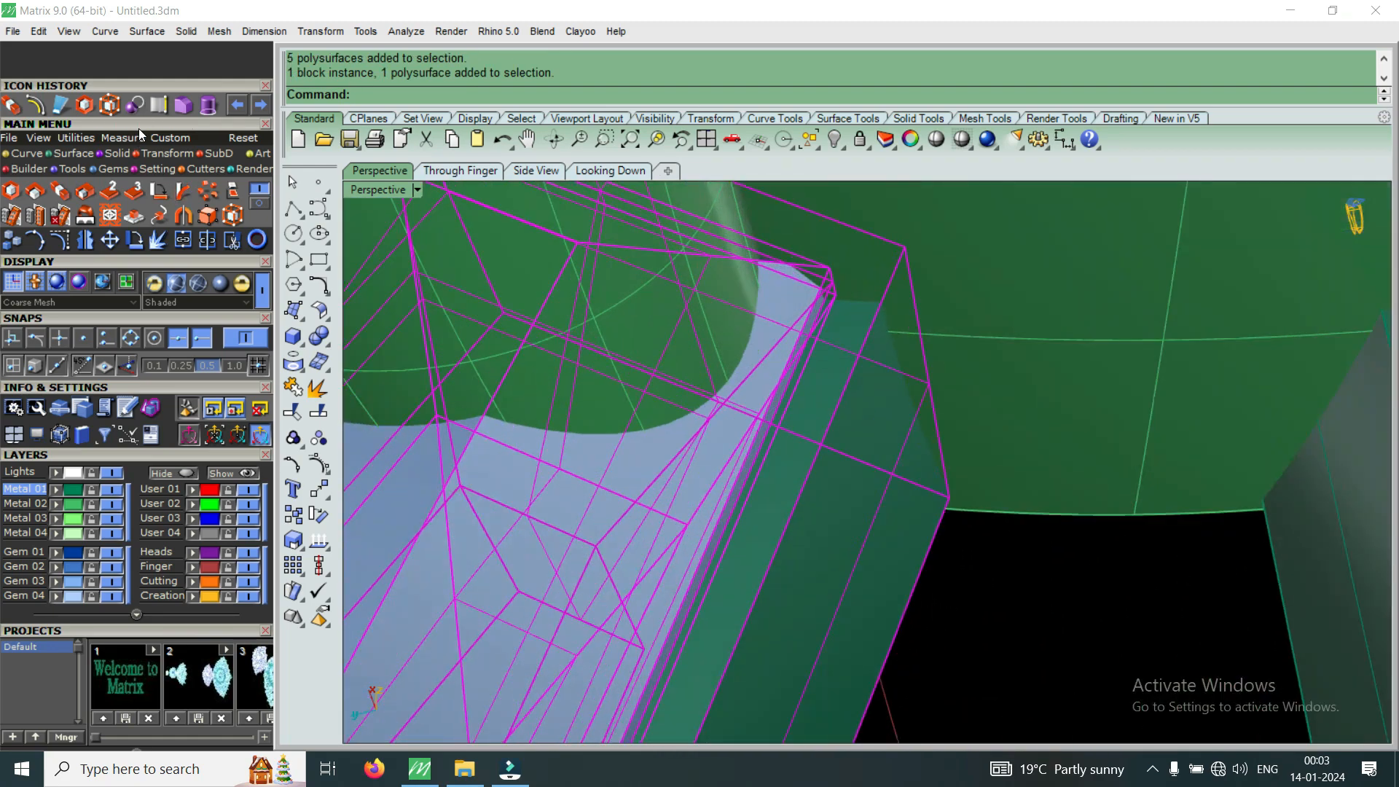
Measure the width of the prong baguette's narrow inner end between its two gem corners with Distance.
{"action": "left_click", "coordinate": [406, 31]}
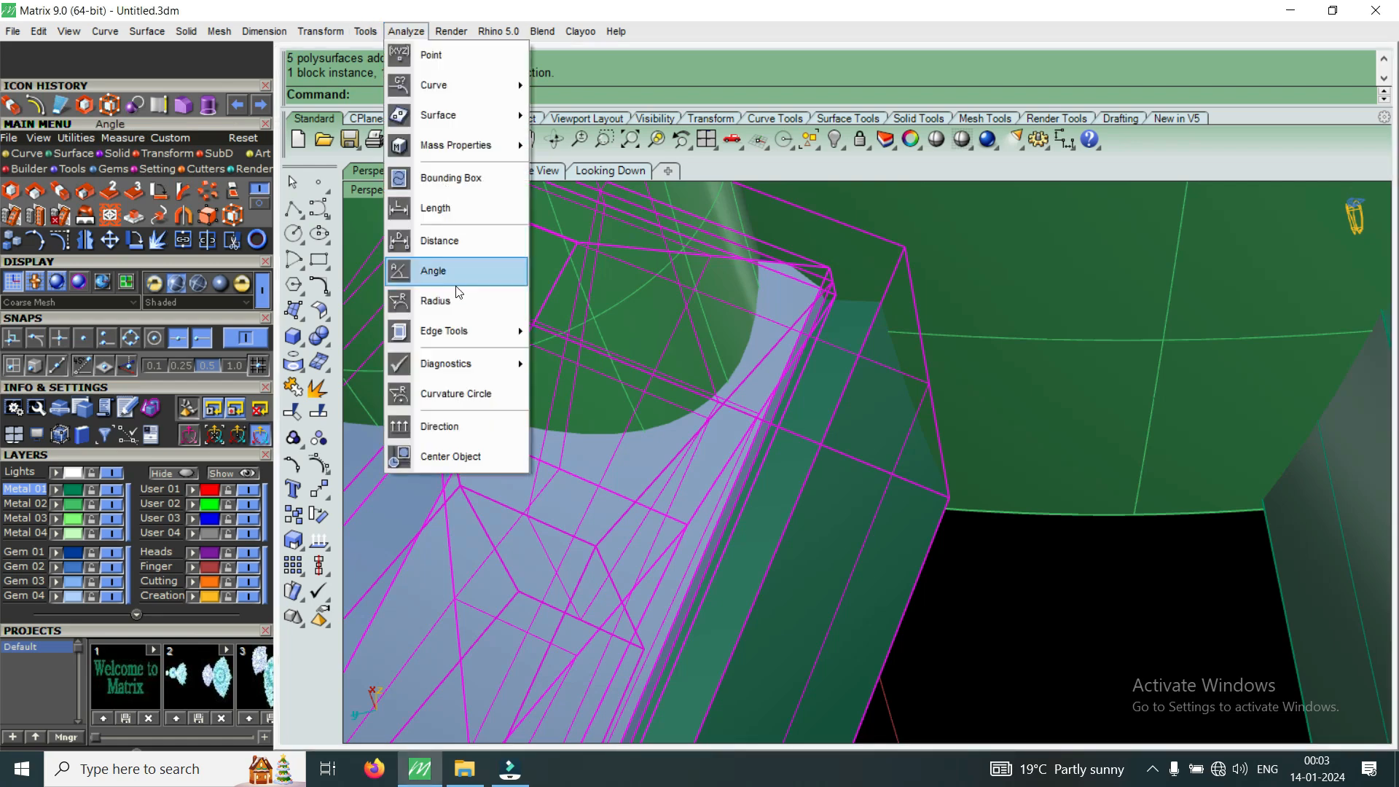
{"action": "left_click", "coordinate": [440, 242]}
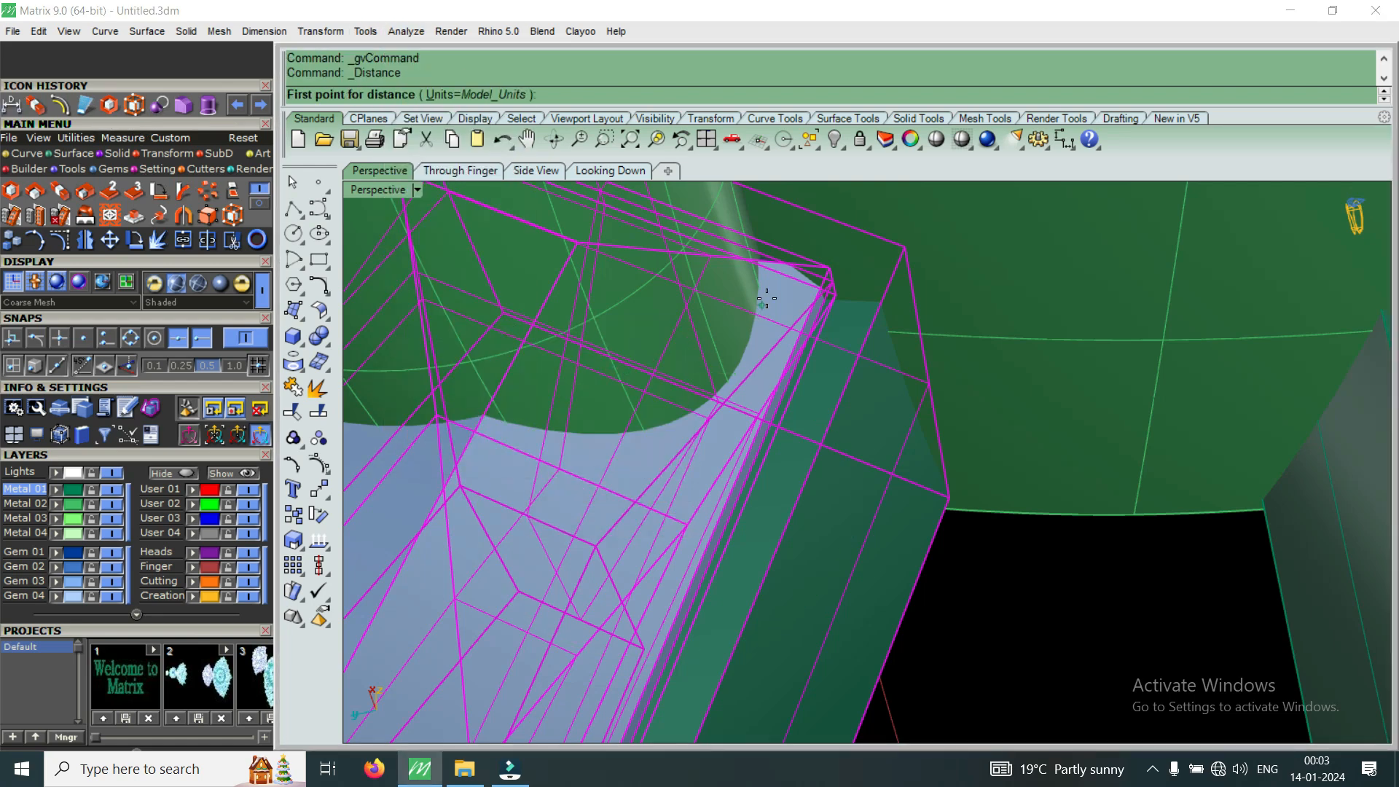
{"action": "scroll", "coordinate": [820, 273], "scroll_direction": "up", "scroll_amount": 2}
{"action": "left_click", "coordinate": [842, 258]}
{"action": "scroll", "coordinate": [907, 398], "scroll_direction": "down", "scroll_amount": 6}
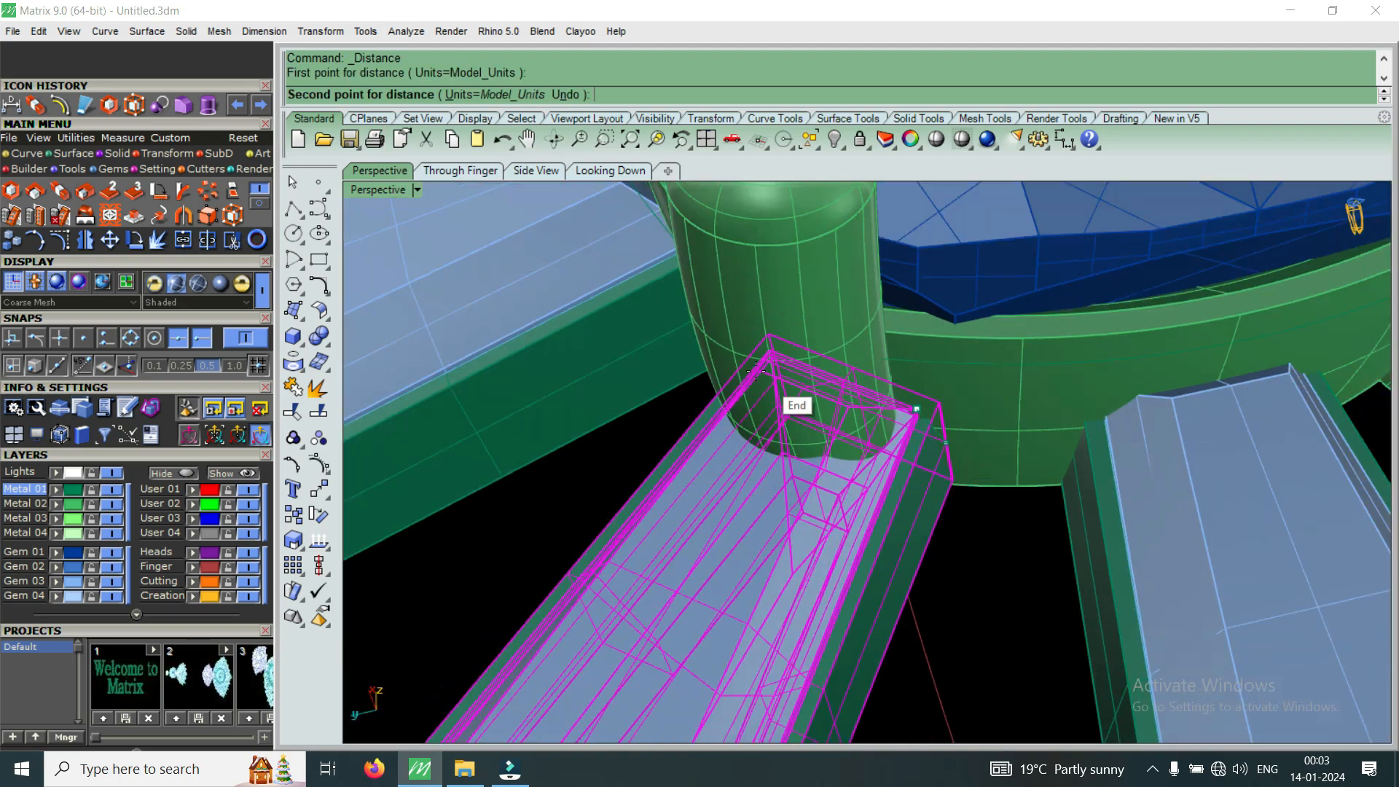
{"action": "scroll", "coordinate": [783, 372], "scroll_direction": "up", "scroll_amount": 5}
{"action": "scroll", "coordinate": [852, 353], "scroll_direction": "up", "scroll_amount": 3}
{"action": "right_click_drag", "start_coordinate": [834, 307], "coordinate": [1023, 299]}
{"action": "left_click", "coordinate": [1005, 277]}
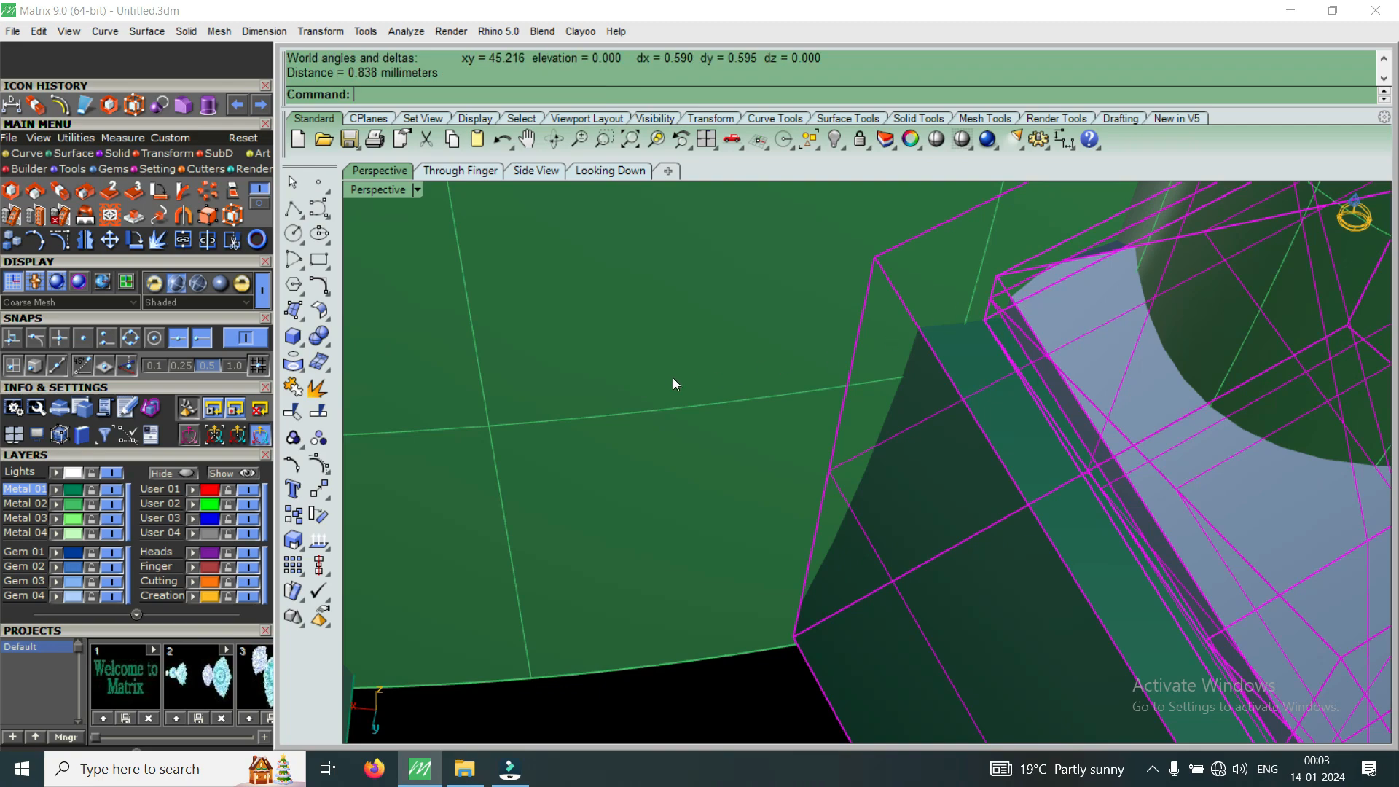
Measure the width of the prong baguette's wide outer end between its two gem corners.
{"action": "scroll", "coordinate": [558, 379], "scroll_direction": "down", "scroll_amount": 6}
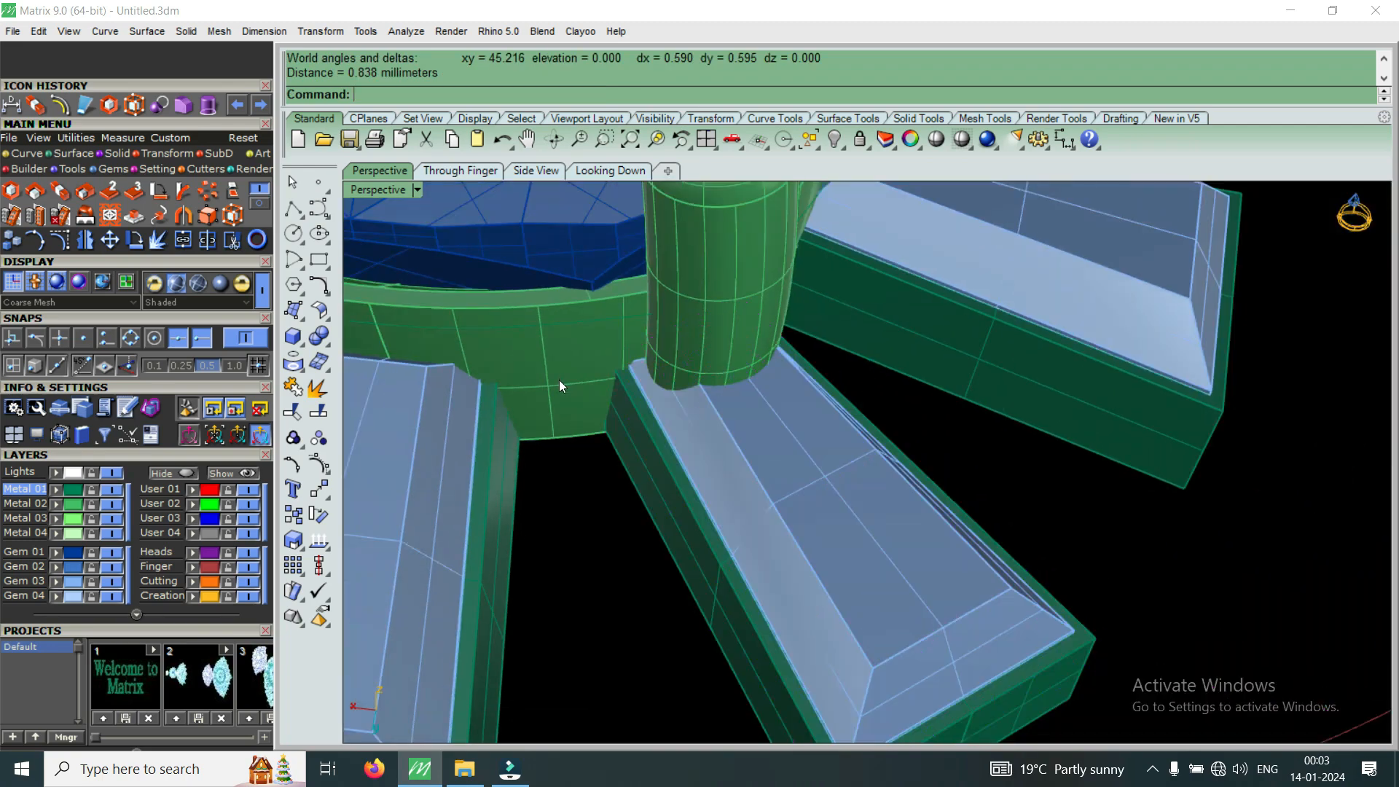
{"action": "scroll", "coordinate": [753, 411], "scroll_direction": "down", "scroll_amount": 5}
{"action": "right_click_drag", "start_coordinate": [754, 411], "coordinate": [799, 427]}
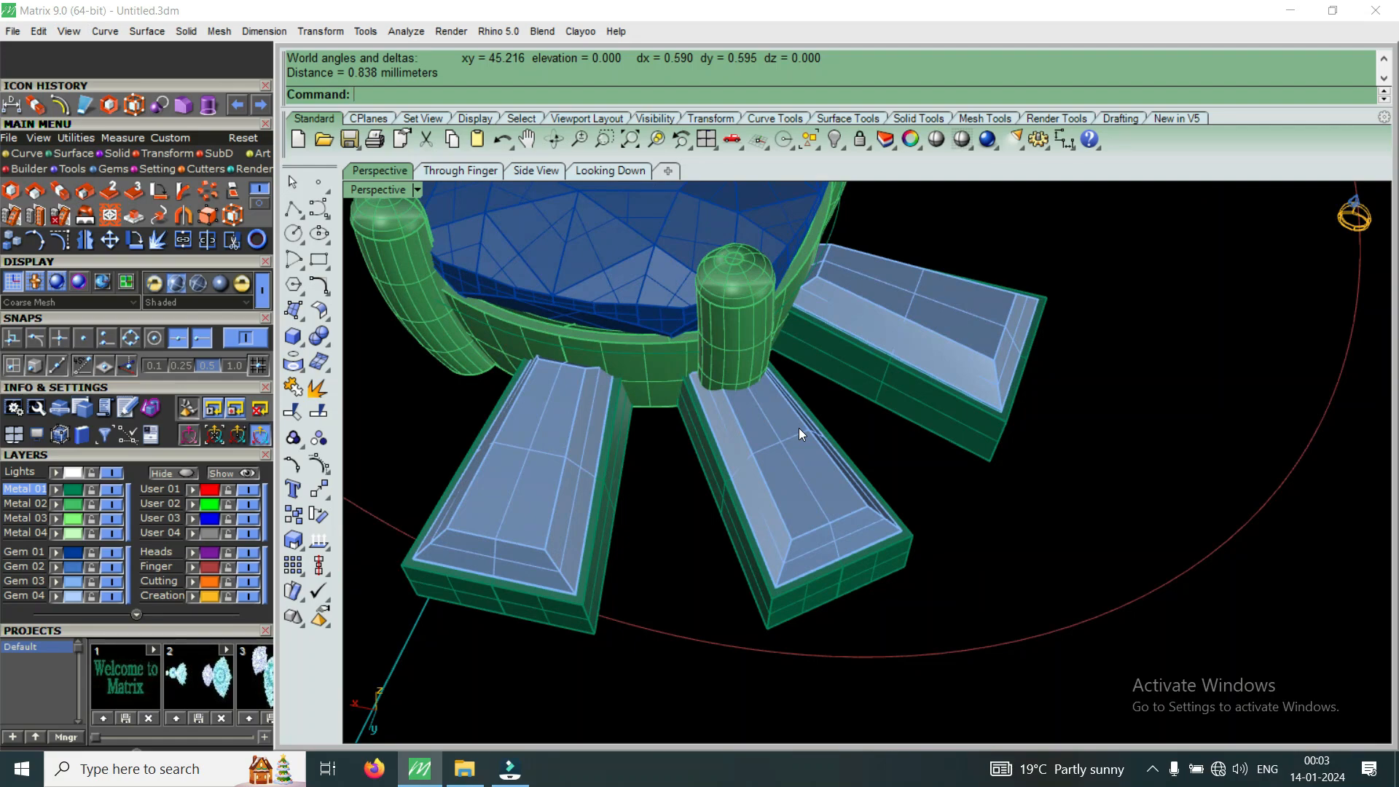
{"action": "scroll", "coordinate": [798, 614], "scroll_direction": "up", "scroll_amount": 6}
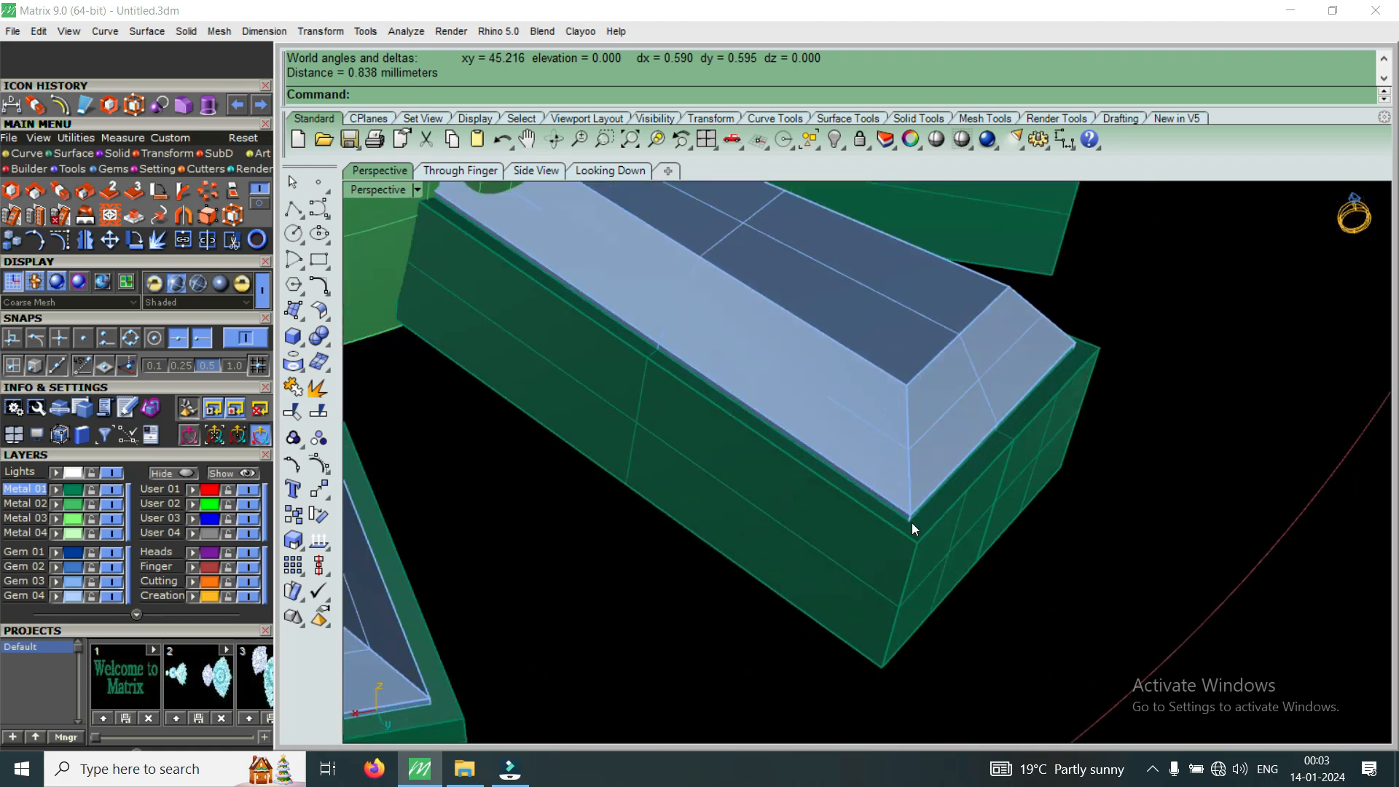
{"action": "scroll", "coordinate": [913, 523], "scroll_direction": "up", "scroll_amount": 5}
{"action": "right_click", "coordinate": [913, 523]}
{"action": "left_click", "coordinate": [904, 510]}
{"action": "scroll", "coordinate": [905, 505], "scroll_direction": "down", "scroll_amount": 6}
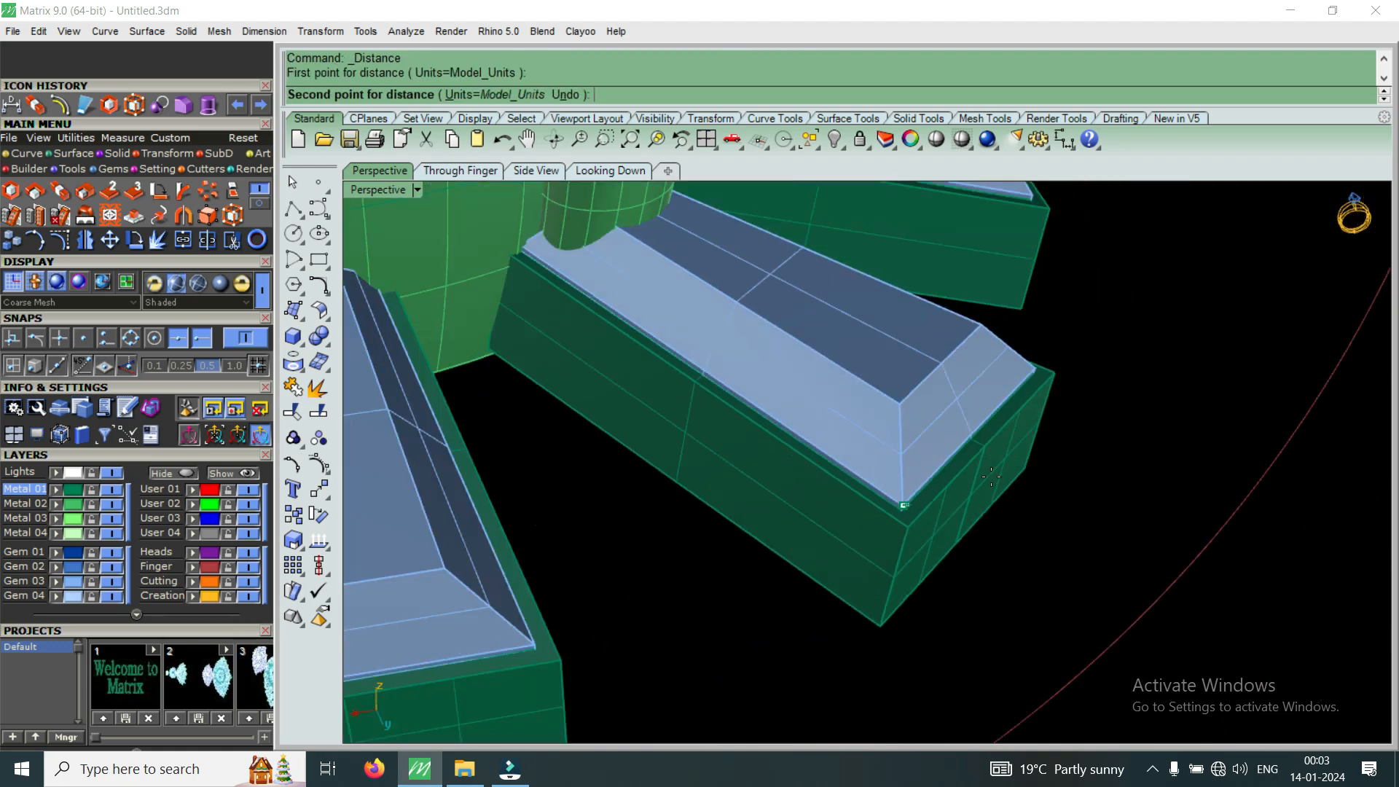
{"action": "scroll", "coordinate": [942, 497], "scroll_direction": "up", "scroll_amount": 8}
{"action": "left_click", "coordinate": [932, 308]}
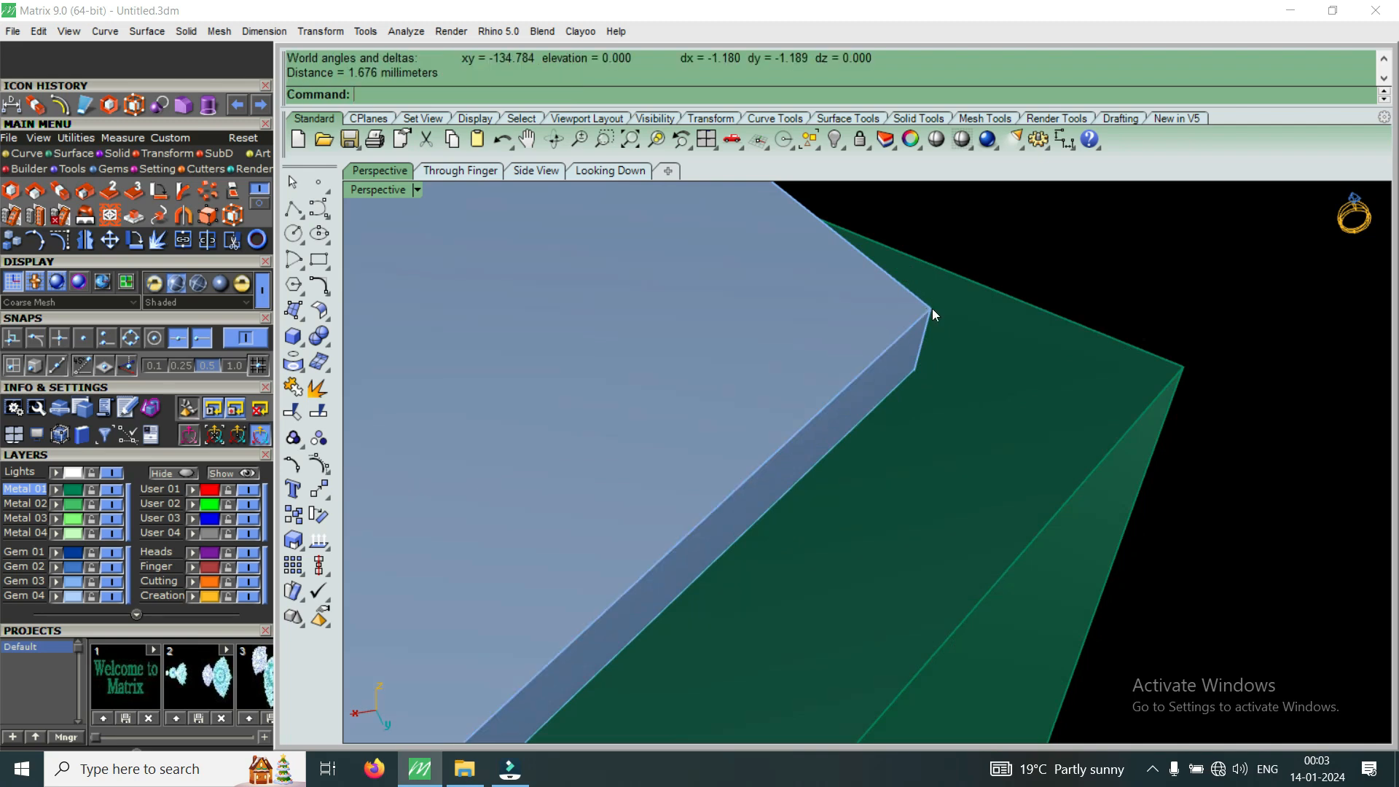
Examine the arrangement of the prong baguette and the gaps to its two neighbouring baguettes in Perspective.
{"action": "scroll", "coordinate": [890, 459], "scroll_direction": "down", "scroll_amount": 10}
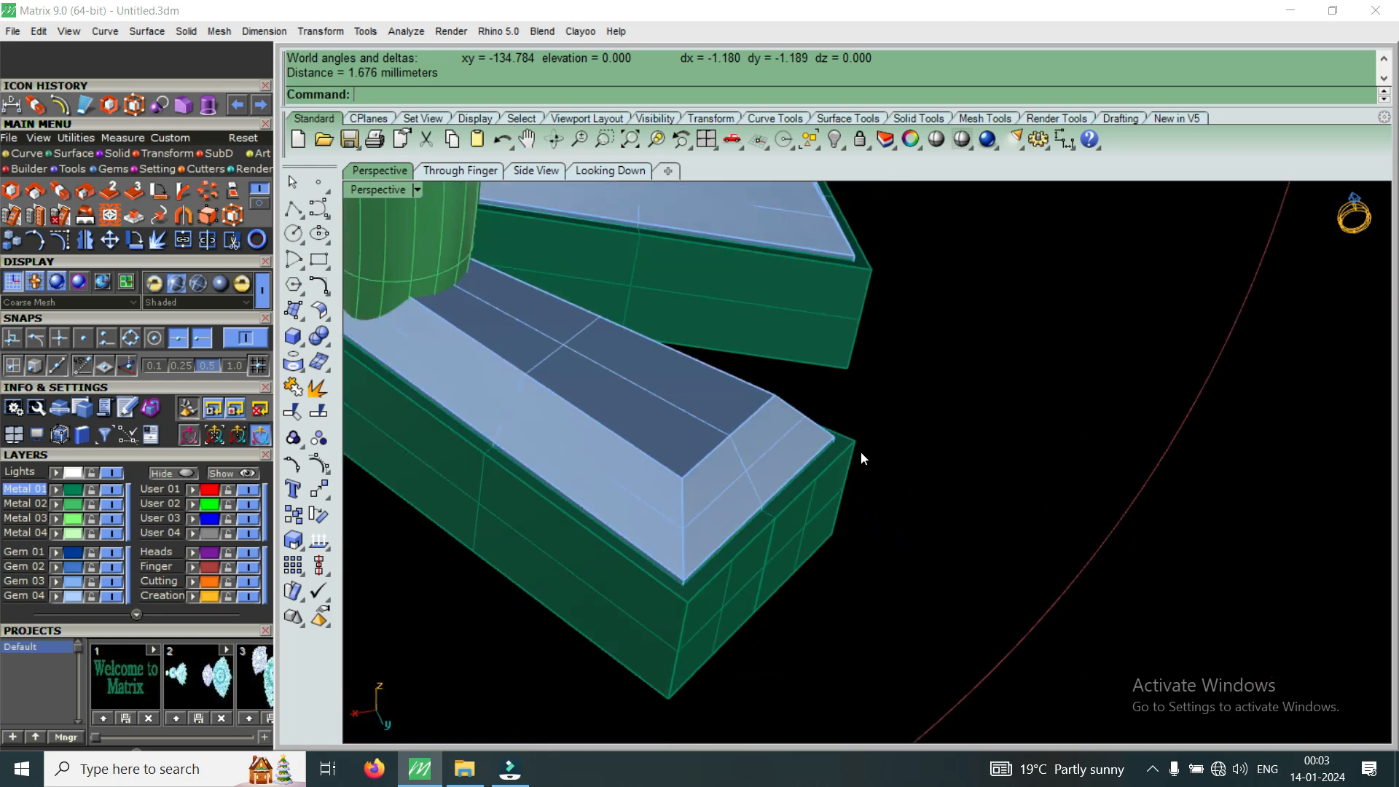
{"action": "right_click_drag", "start_coordinate": [810, 527], "coordinate": [780, 552]}
{"action": "scroll", "coordinate": [780, 553], "scroll_direction": "down", "scroll_amount": 7}
{"action": "scroll", "coordinate": [723, 404], "scroll_direction": "up", "scroll_amount": 4}
{"action": "scroll", "coordinate": [723, 404], "scroll_direction": "down", "scroll_amount": 6}
{"action": "right_click_drag", "start_coordinate": [723, 404], "coordinate": [808, 548]}
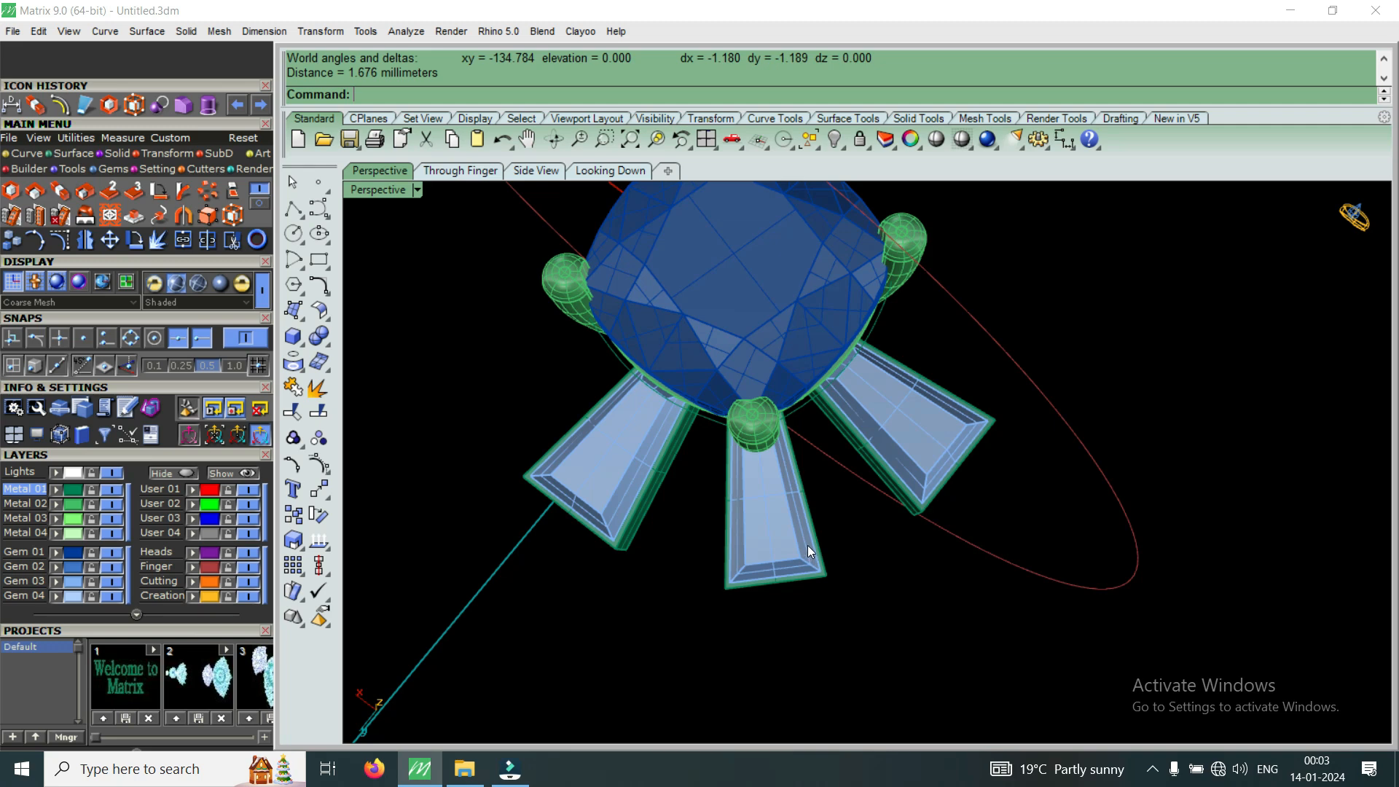
{"action": "scroll", "coordinate": [805, 540], "scroll_direction": "up", "scroll_amount": 5}
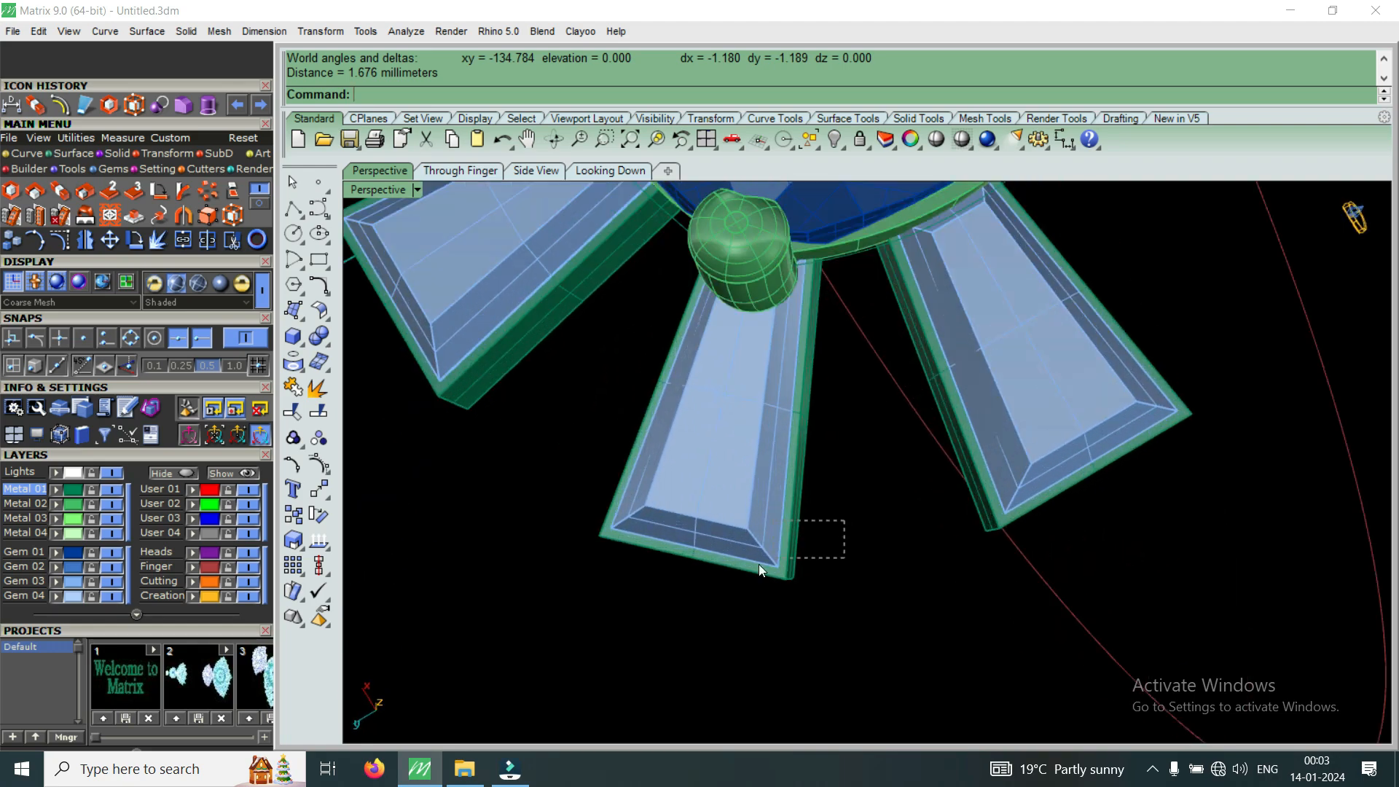
Copy the upper-left prong baguette and setting into the gap toward the left-centre baguette in the Looking Down view.
{"action": "left_click", "coordinate": [777, 565]}
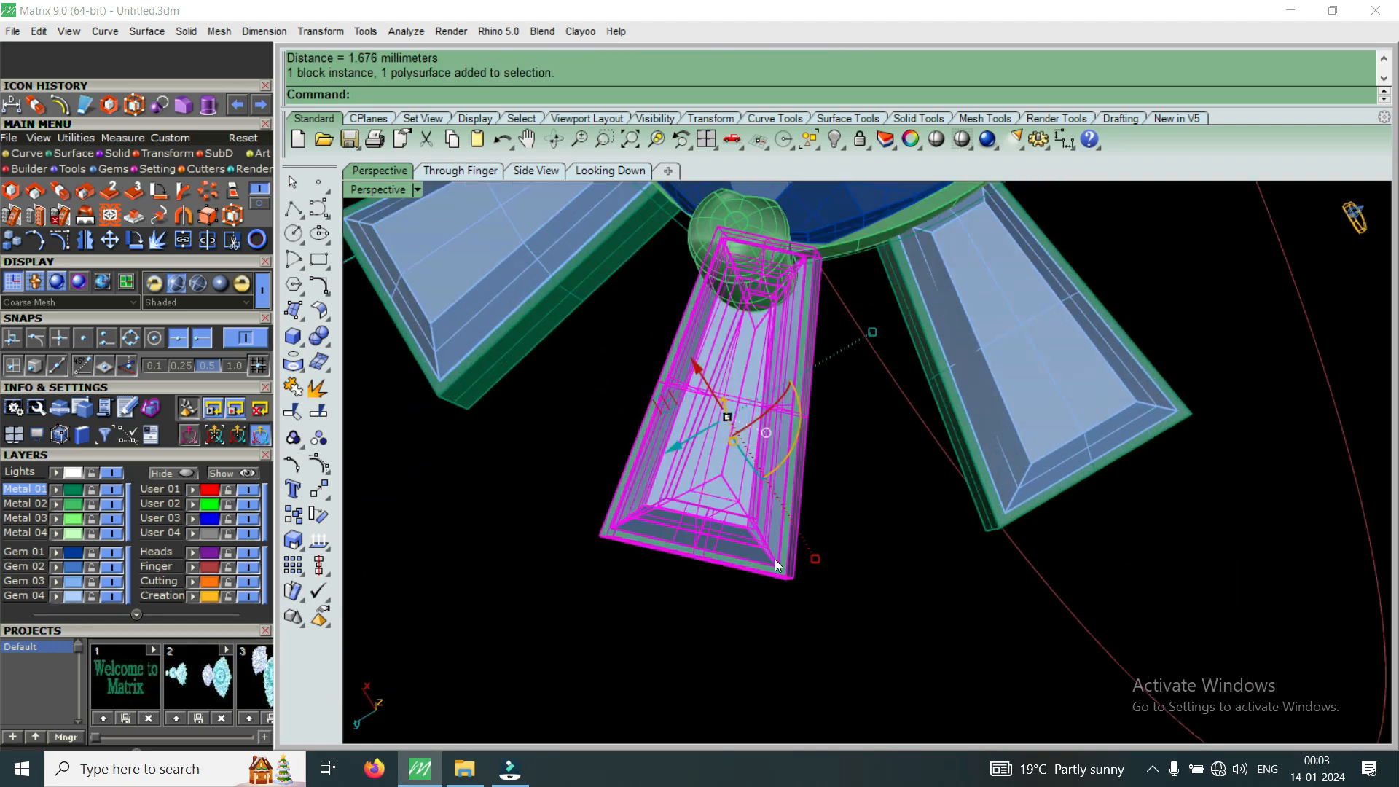
{"action": "double_click", "coordinate": [387, 190]}
{"action": "double_click", "coordinate": [387, 191]}
{"action": "scroll", "coordinate": [724, 408], "scroll_direction": "down", "scroll_amount": 2}
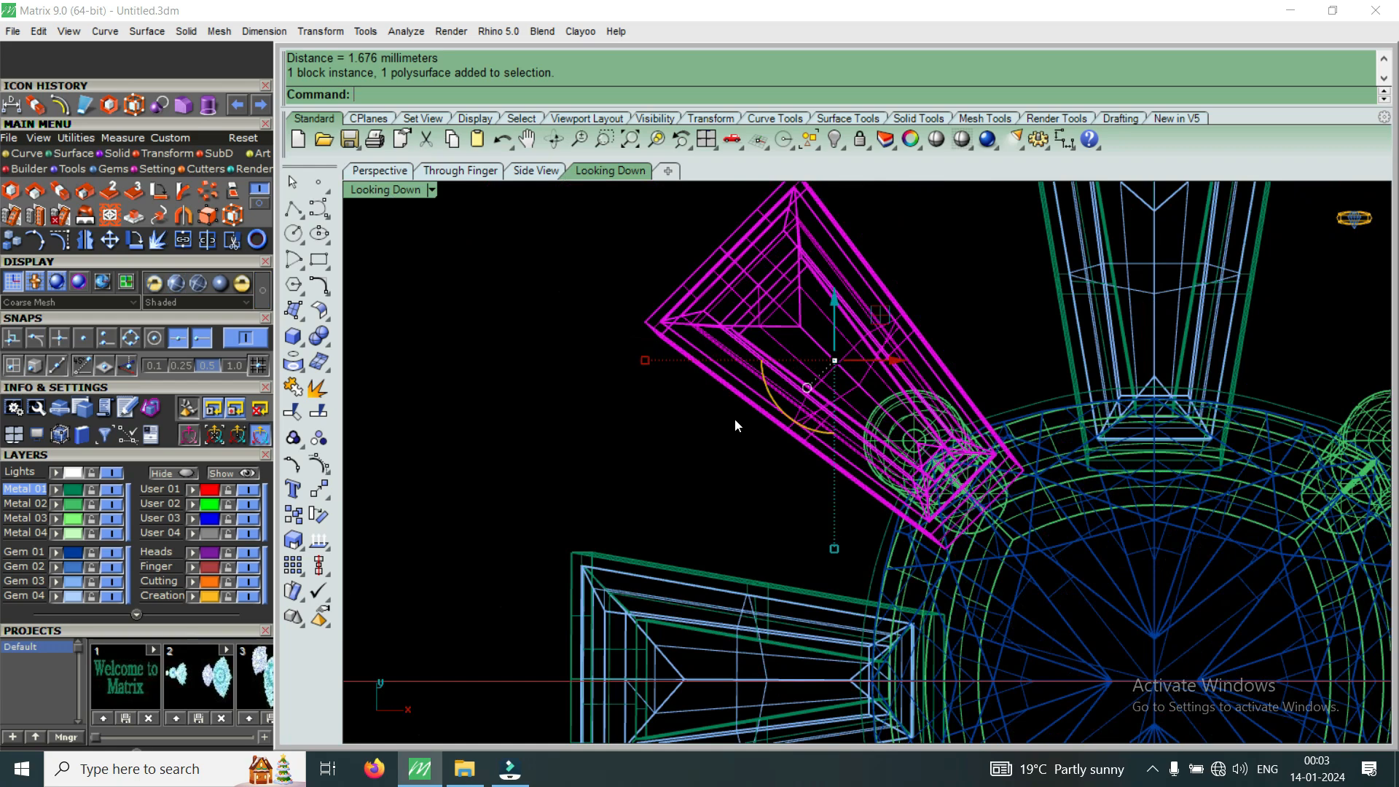
{"action": "left_click", "coordinate": [16, 243]}
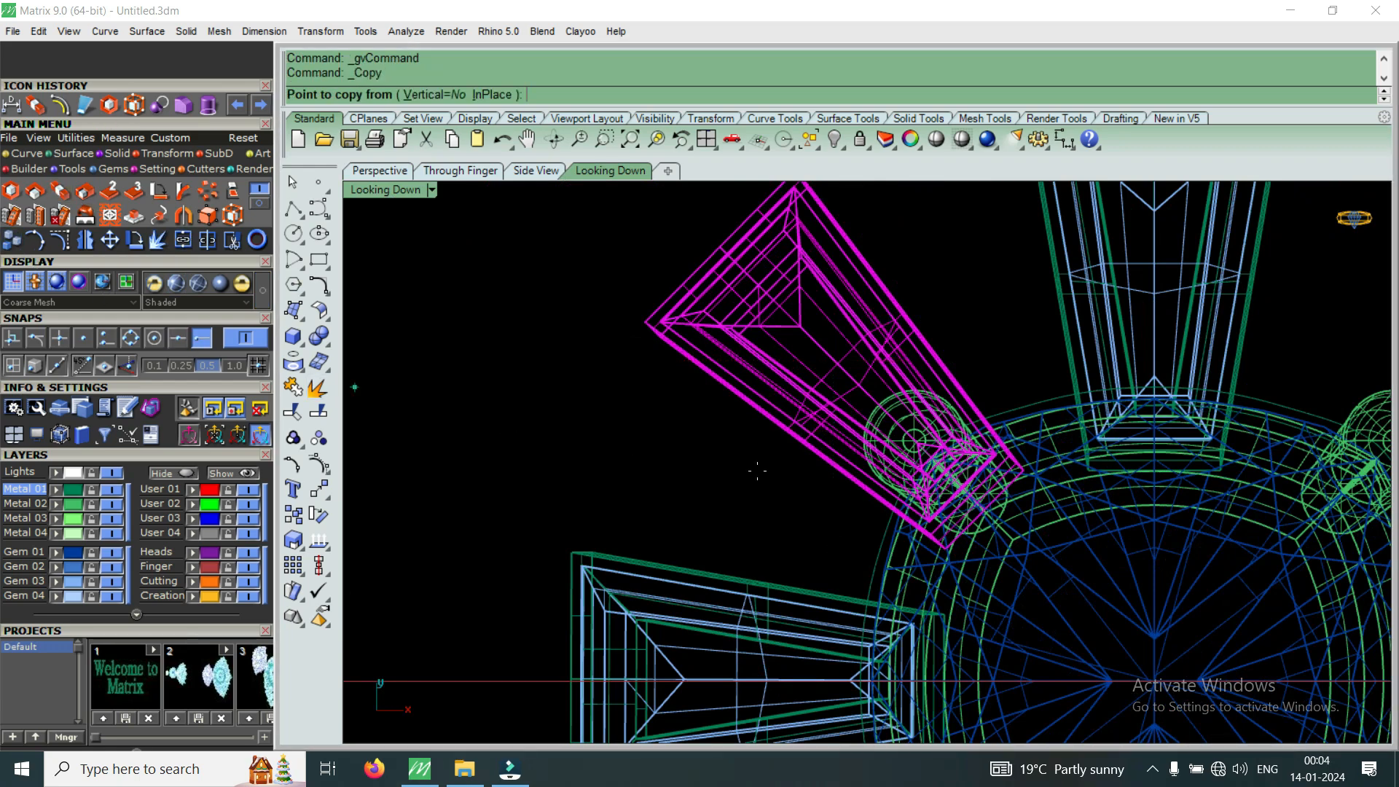
{"action": "scroll", "coordinate": [1006, 461], "scroll_direction": "up", "scroll_amount": 3}
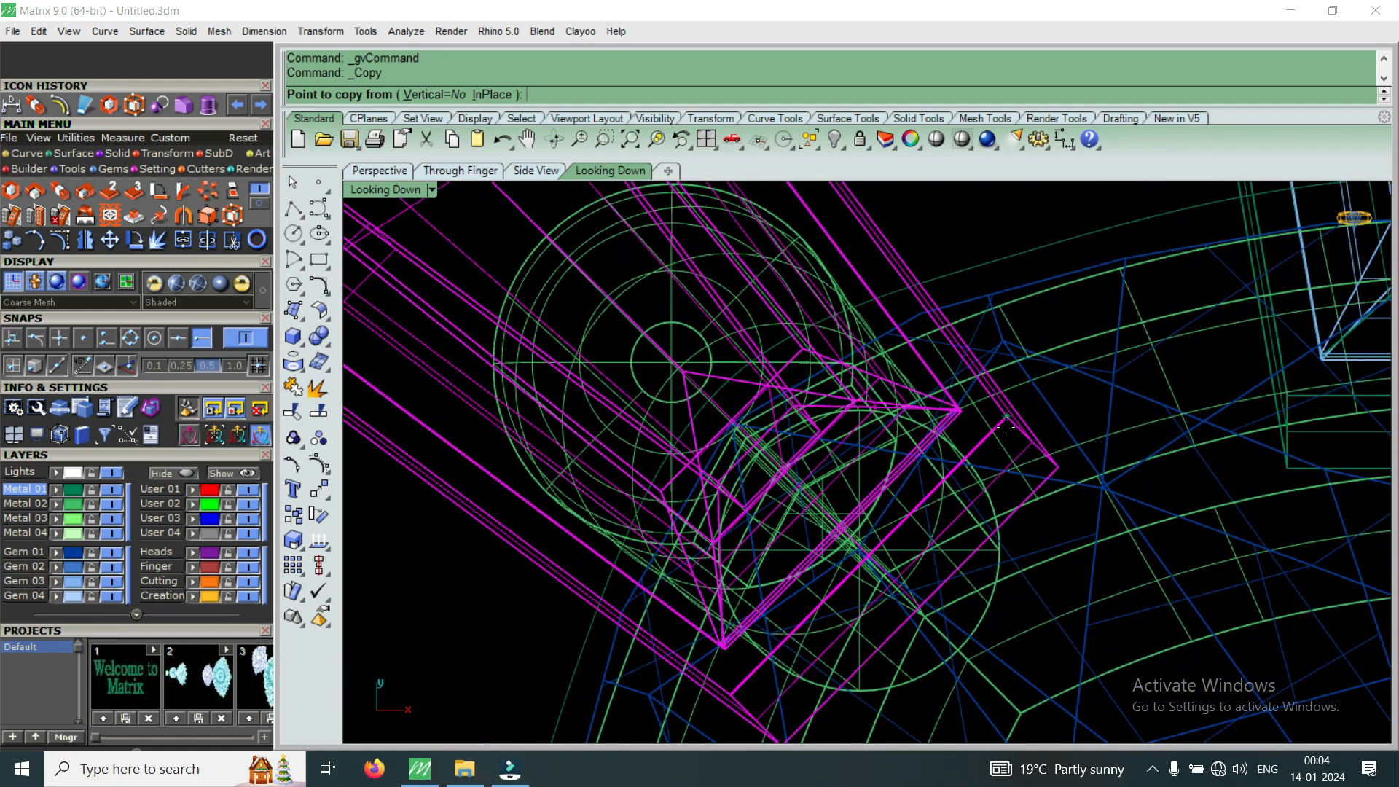
{"action": "left_click", "coordinate": [1006, 426]}
{"action": "scroll", "coordinate": [911, 510], "scroll_direction": "up", "scroll_amount": 3}
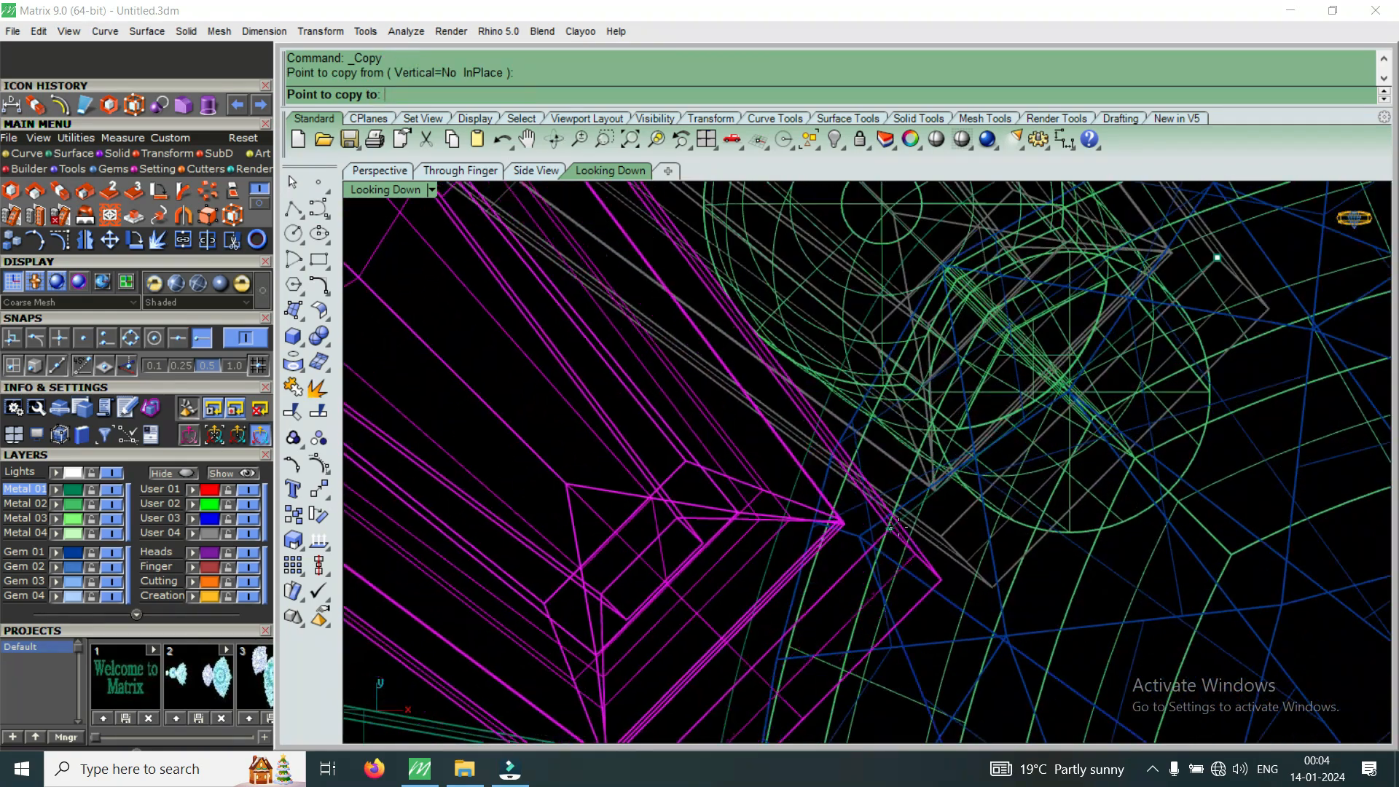
{"action": "left_click", "coordinate": [927, 530]}
{"action": "scroll", "coordinate": [930, 530], "scroll_direction": "down", "scroll_amount": 4}
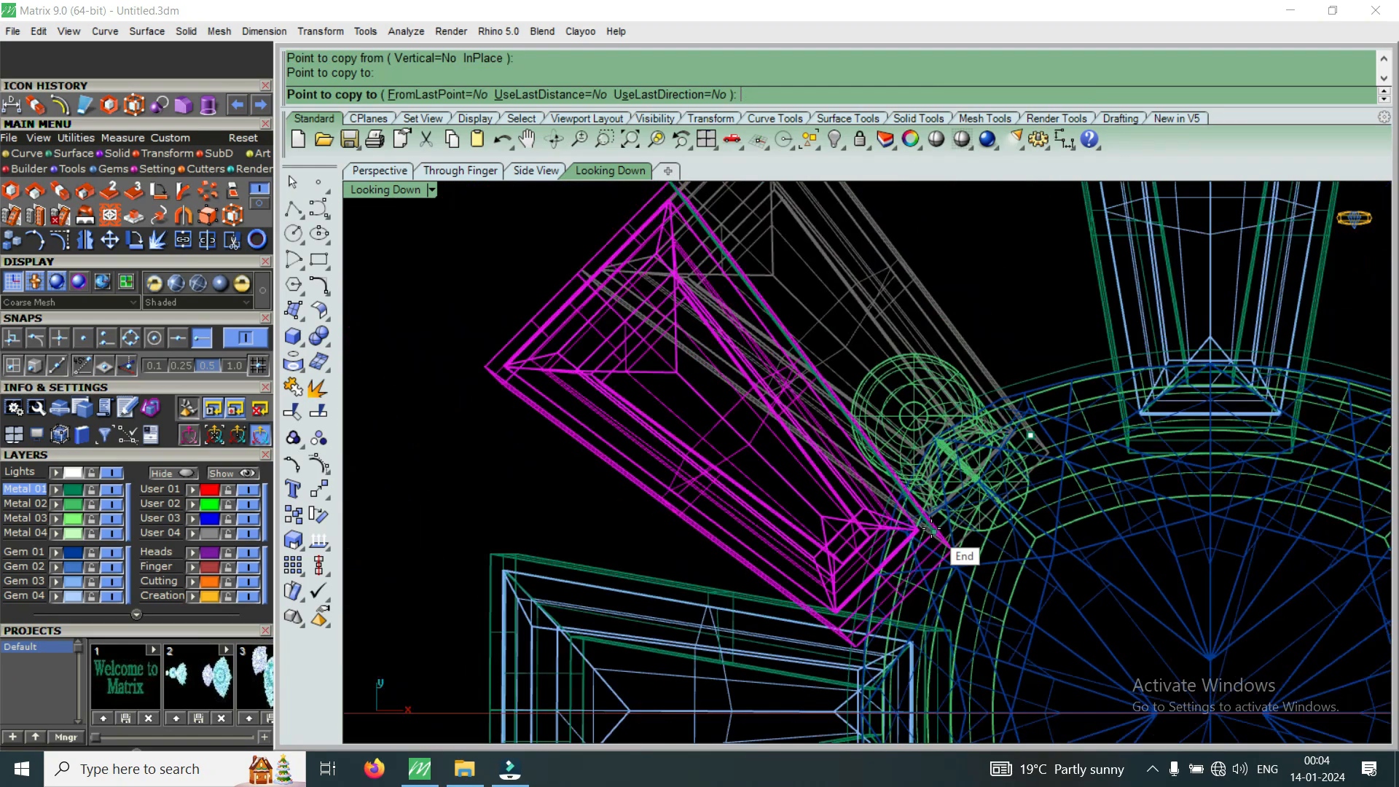
{"action": "right_click", "coordinate": [932, 534]}
Rotate the copied baguette and setting counterclockwise about its upper inner corner, fanning it toward the left-centre baguette.
{"action": "scroll", "coordinate": [755, 444], "scroll_direction": "up", "scroll_amount": 6}
{"action": "left_click_drag", "start_coordinate": [685, 357], "coordinate": [661, 451]}
{"action": "left_click", "coordinate": [134, 241]}
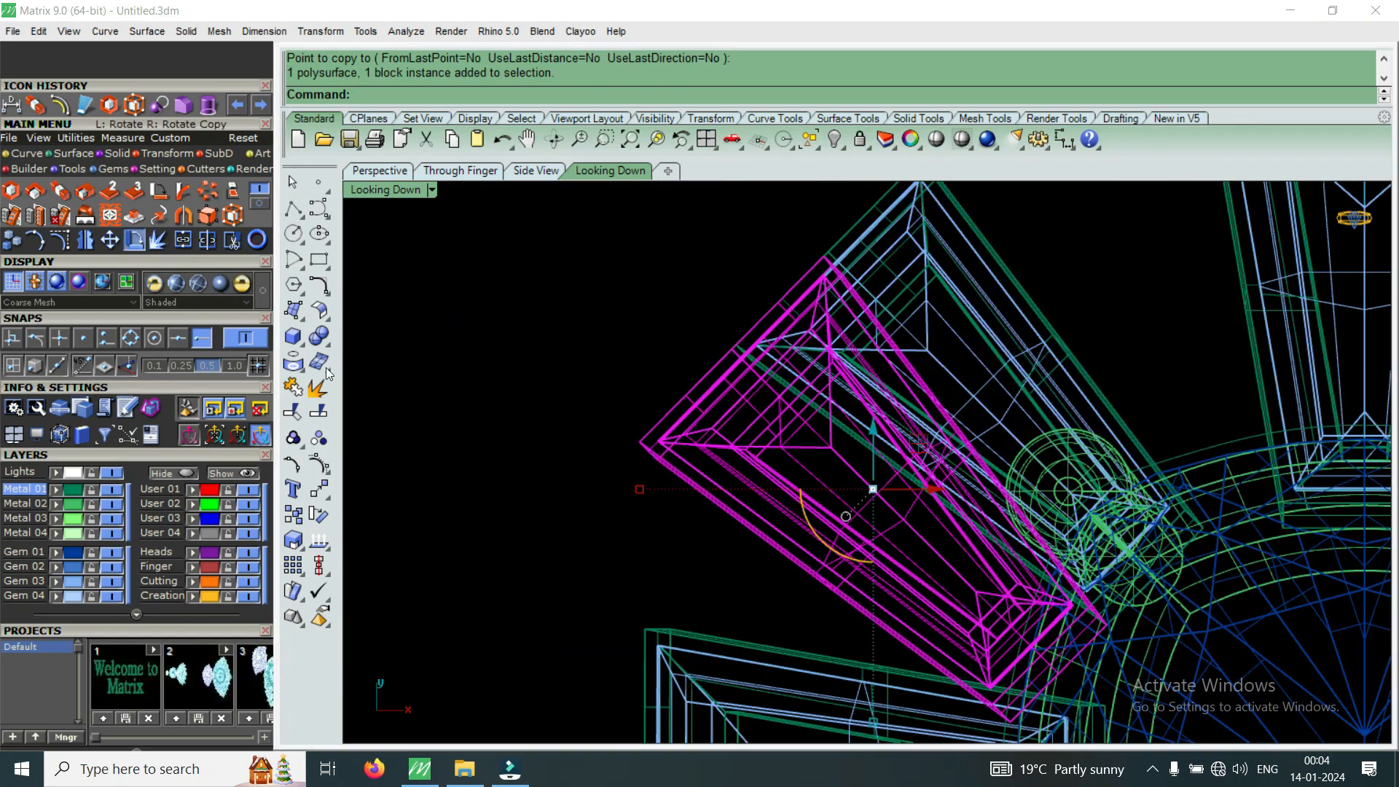
{"action": "scroll", "coordinate": [1075, 626], "scroll_direction": "up", "scroll_amount": 9}
{"action": "scroll", "coordinate": [1111, 561], "scroll_direction": "up", "scroll_amount": 5}
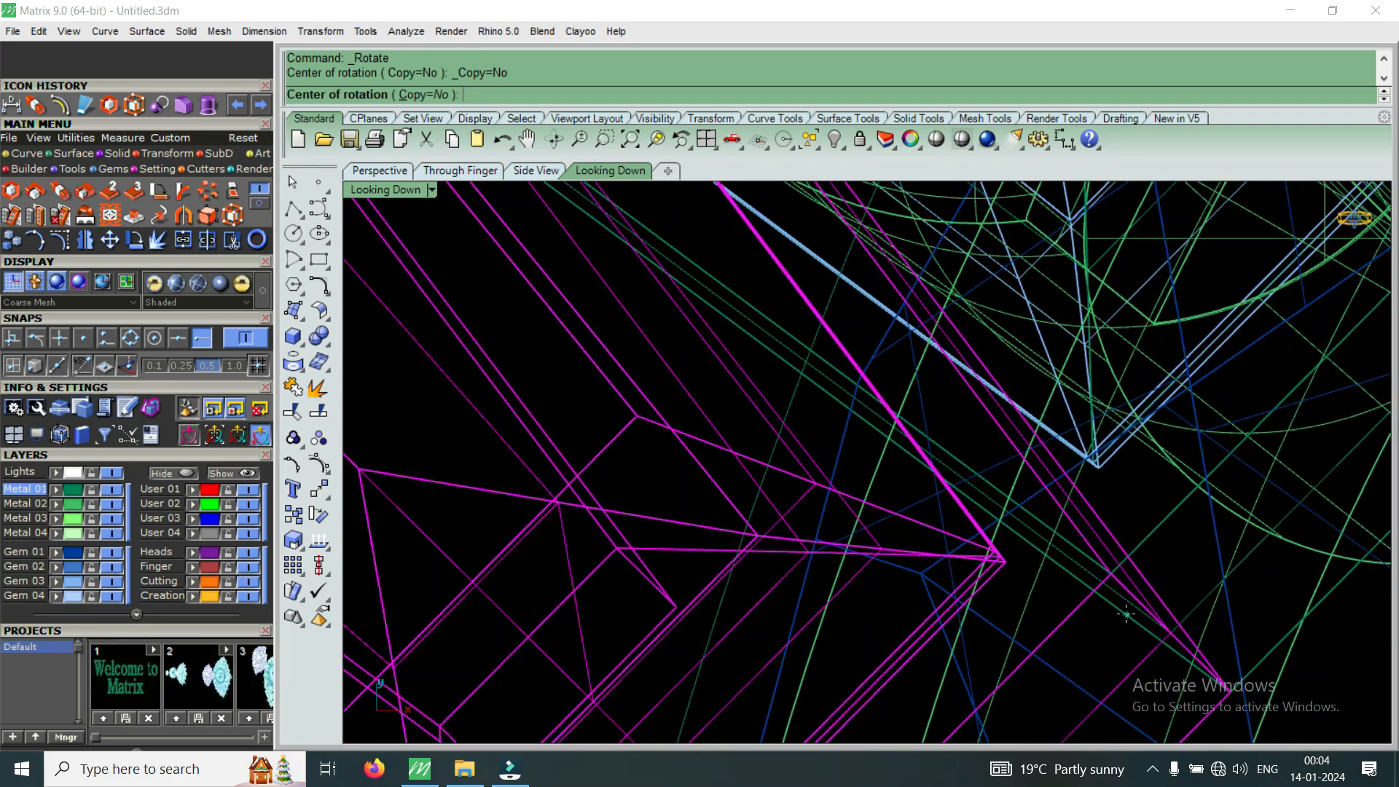
{"action": "left_click", "coordinate": [1093, 568]}
{"action": "scroll", "coordinate": [964, 531], "scroll_direction": "down", "scroll_amount": 15}
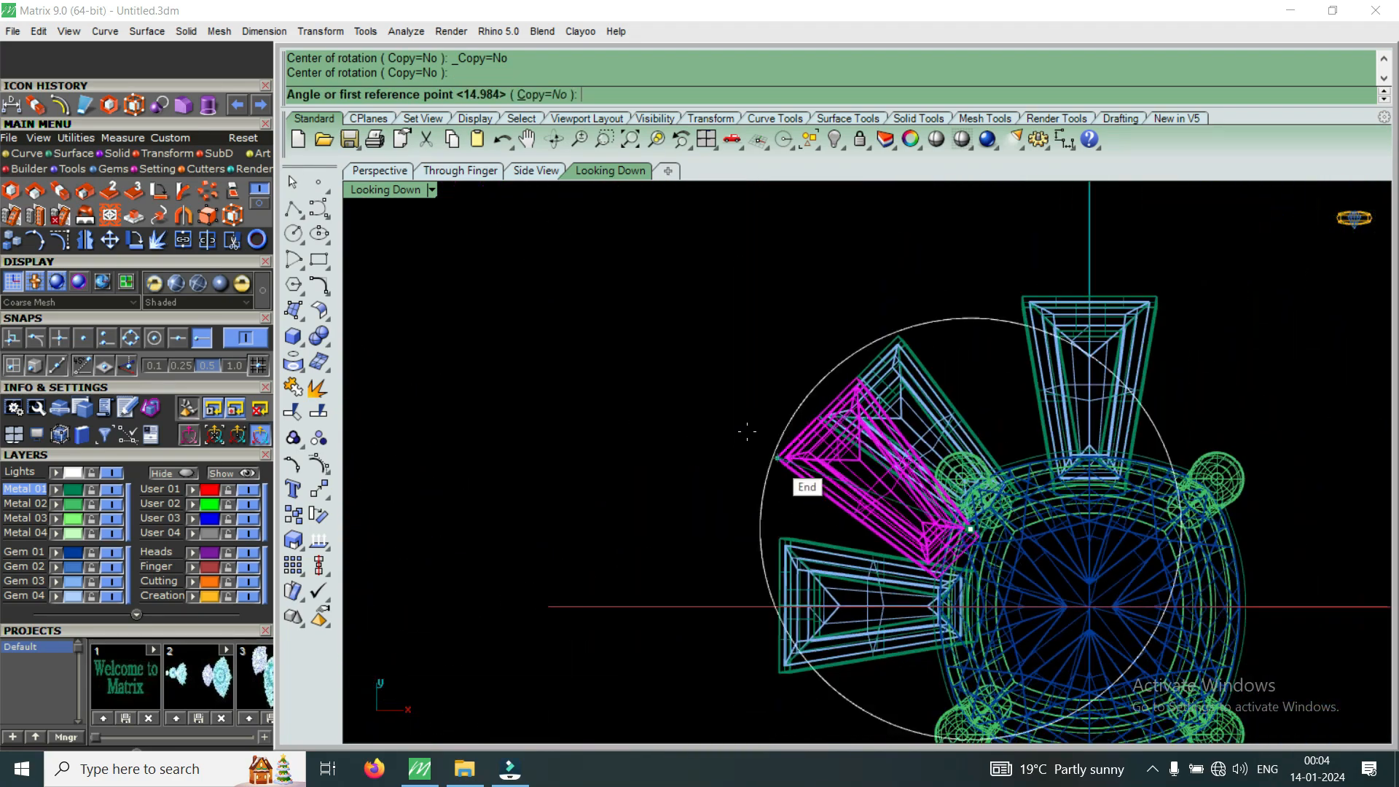
{"action": "scroll", "coordinate": [755, 436], "scroll_direction": "up", "scroll_amount": 4}
{"action": "left_click", "coordinate": [757, 403]}
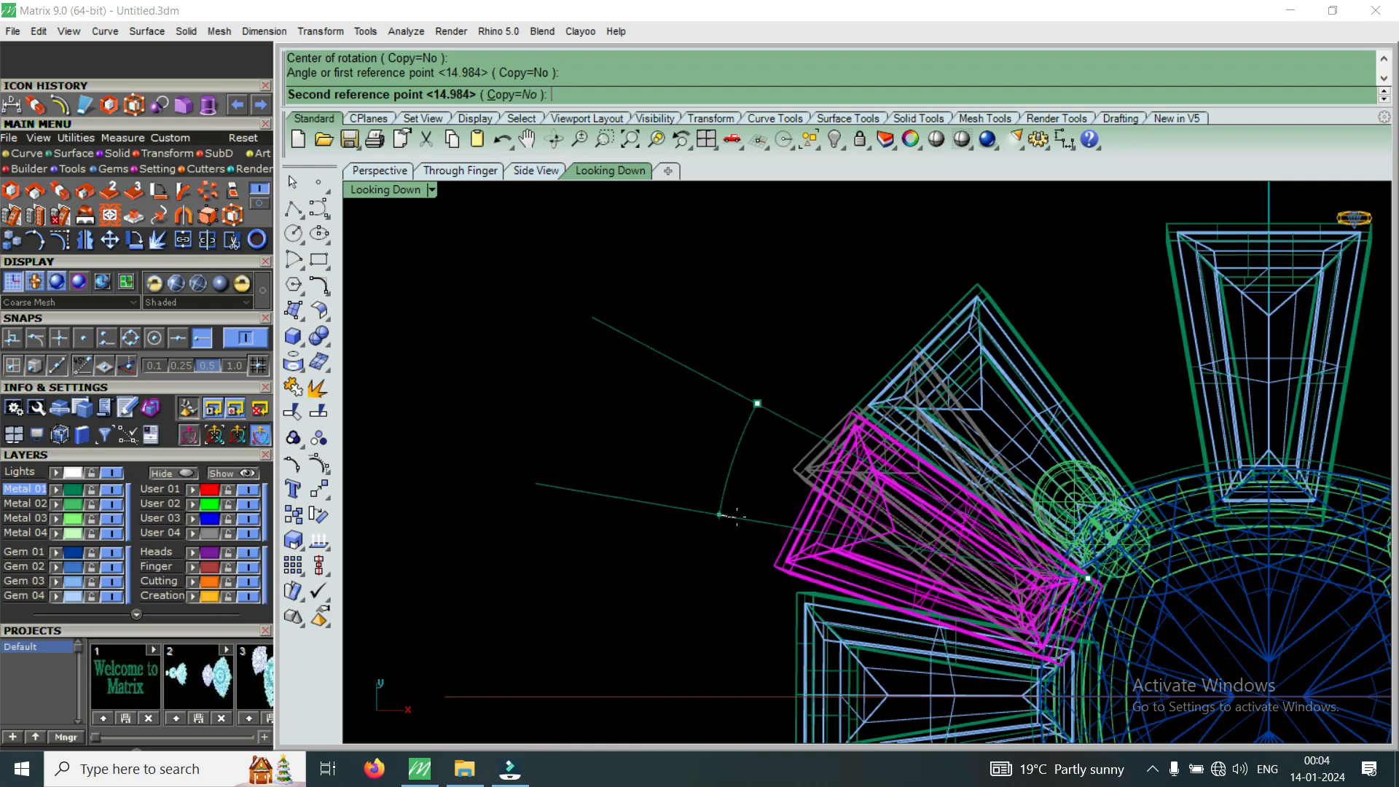
{"action": "left_click", "coordinate": [737, 519]}
{"action": "scroll", "coordinate": [852, 509], "scroll_direction": "down", "scroll_amount": 8}
{"action": "scroll", "coordinate": [911, 525], "scroll_direction": "up", "scroll_amount": 10}
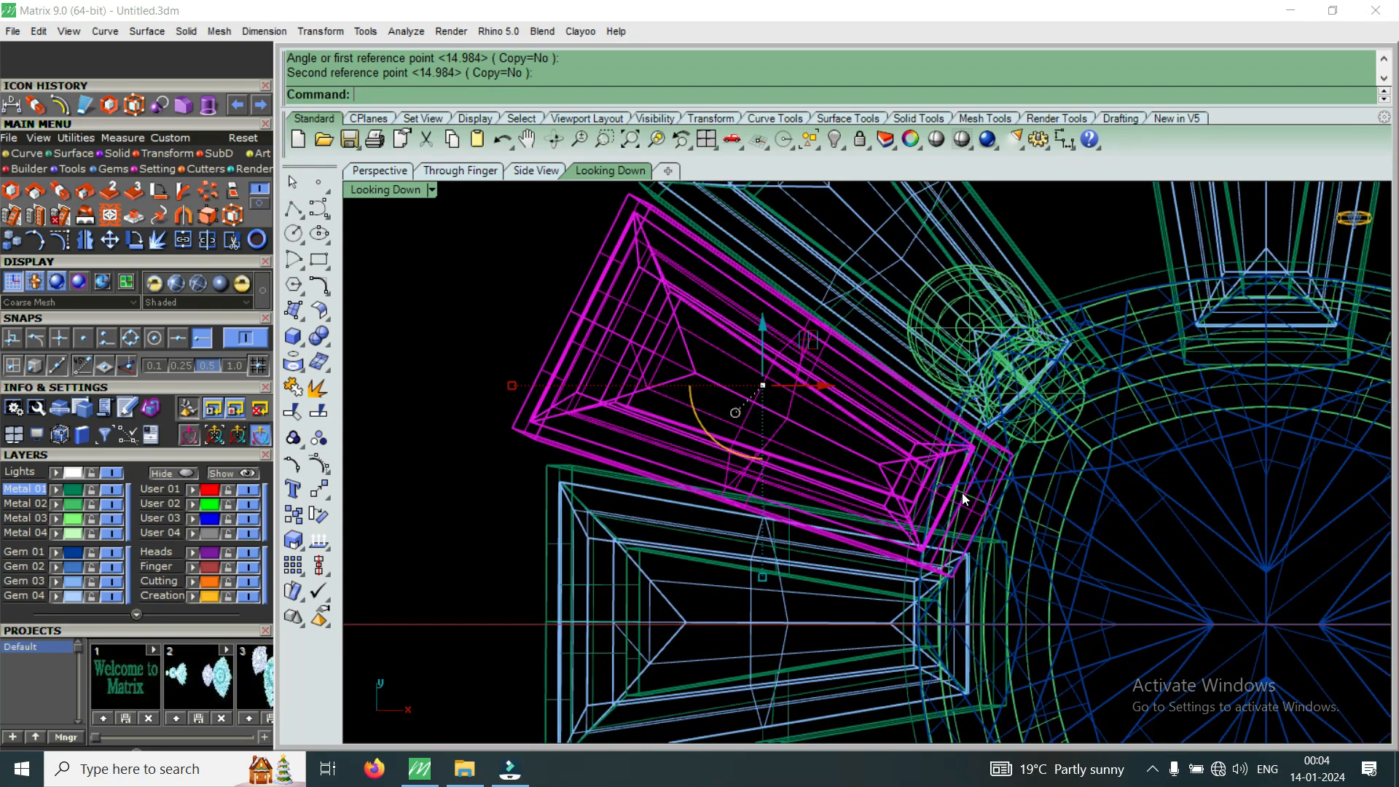
Rotate the copied baguette and setting slightly further counterclockwise about its upper inner corner, lowering its outer end toward the left-centre baguette.
{"action": "scroll", "coordinate": [976, 493], "scroll_direction": "up", "scroll_amount": 5}
{"action": "scroll", "coordinate": [1029, 444], "scroll_direction": "down", "scroll_amount": 3}
{"action": "key", "text": "Return"}
{"action": "left_click", "coordinate": [999, 409]}
{"action": "scroll", "coordinate": [999, 412], "scroll_direction": "up", "scroll_amount": 2}
{"action": "scroll", "coordinate": [656, 397], "scroll_direction": "up", "scroll_amount": 2}
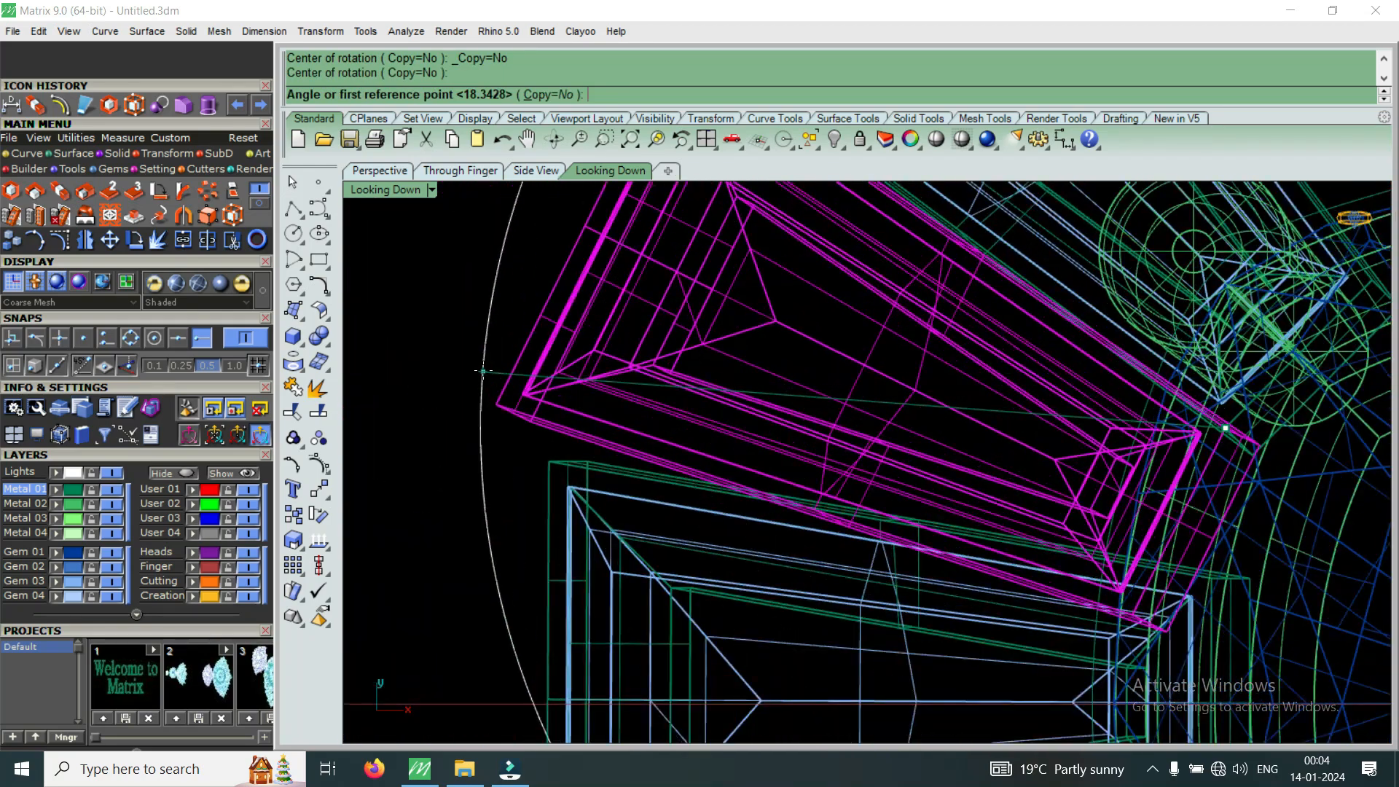
{"action": "left_click", "coordinate": [483, 372]}
{"action": "left_click", "coordinate": [500, 456]}
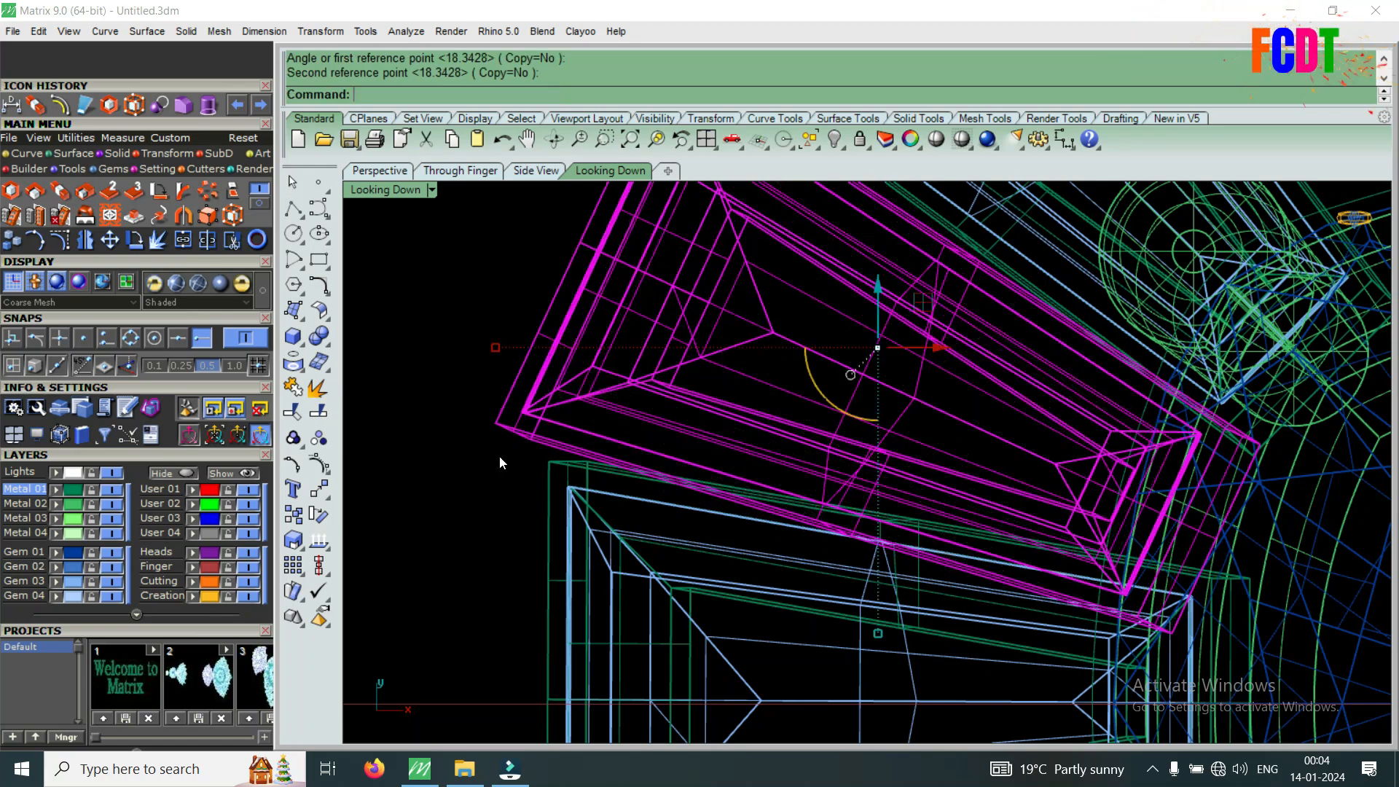
{"action": "scroll", "coordinate": [546, 423], "scroll_direction": "down", "scroll_amount": 3}
{"action": "scroll", "coordinate": [612, 350], "scroll_direction": "up", "scroll_amount": 2}
Rotate the copied baguette and setting slightly counterclockwise about its upper outer corner, swinging the narrow end toward the prong baguette.
{"action": "key", "text": "Return"}
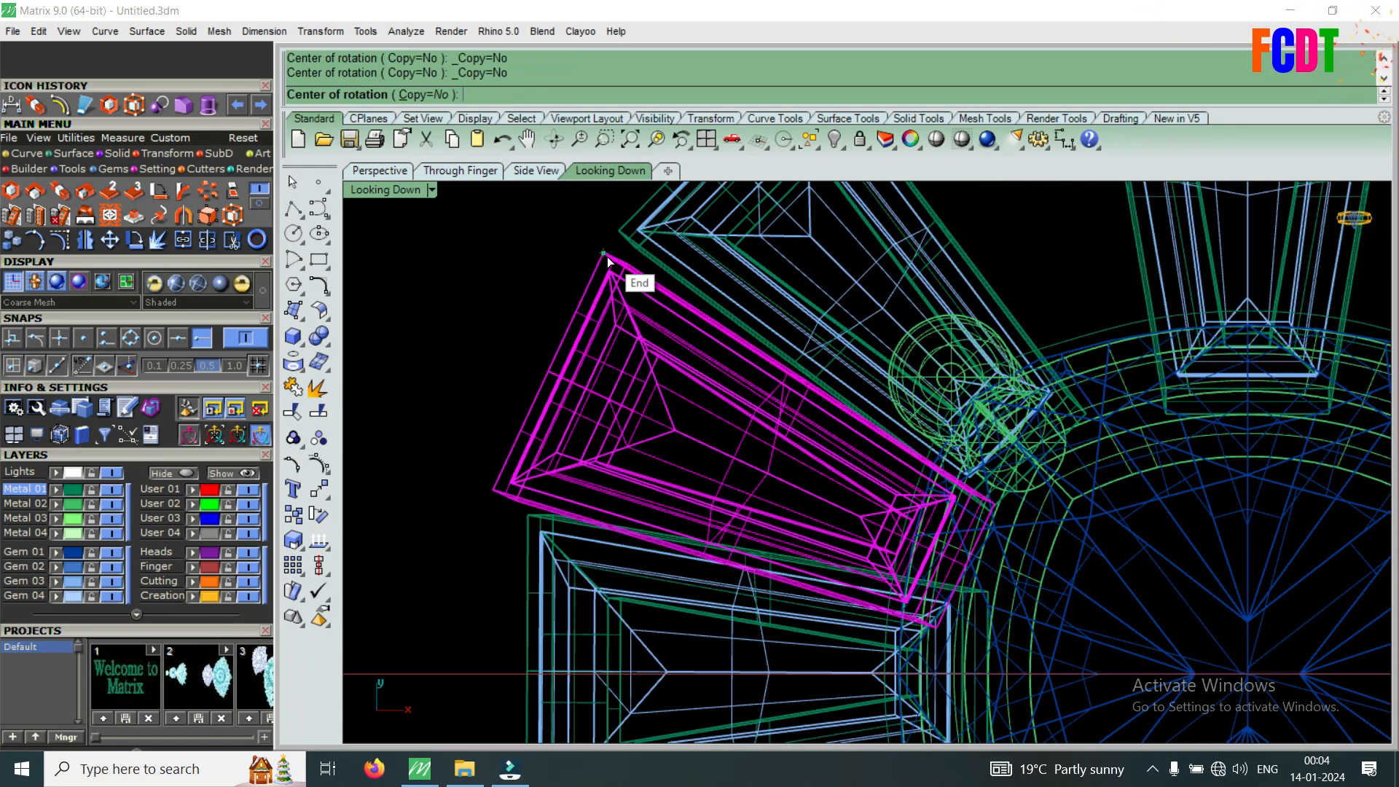
{"action": "left_click", "coordinate": [610, 275]}
{"action": "scroll", "coordinate": [1044, 524], "scroll_direction": "up", "scroll_amount": 2}
{"action": "left_click", "coordinate": [1044, 528]}
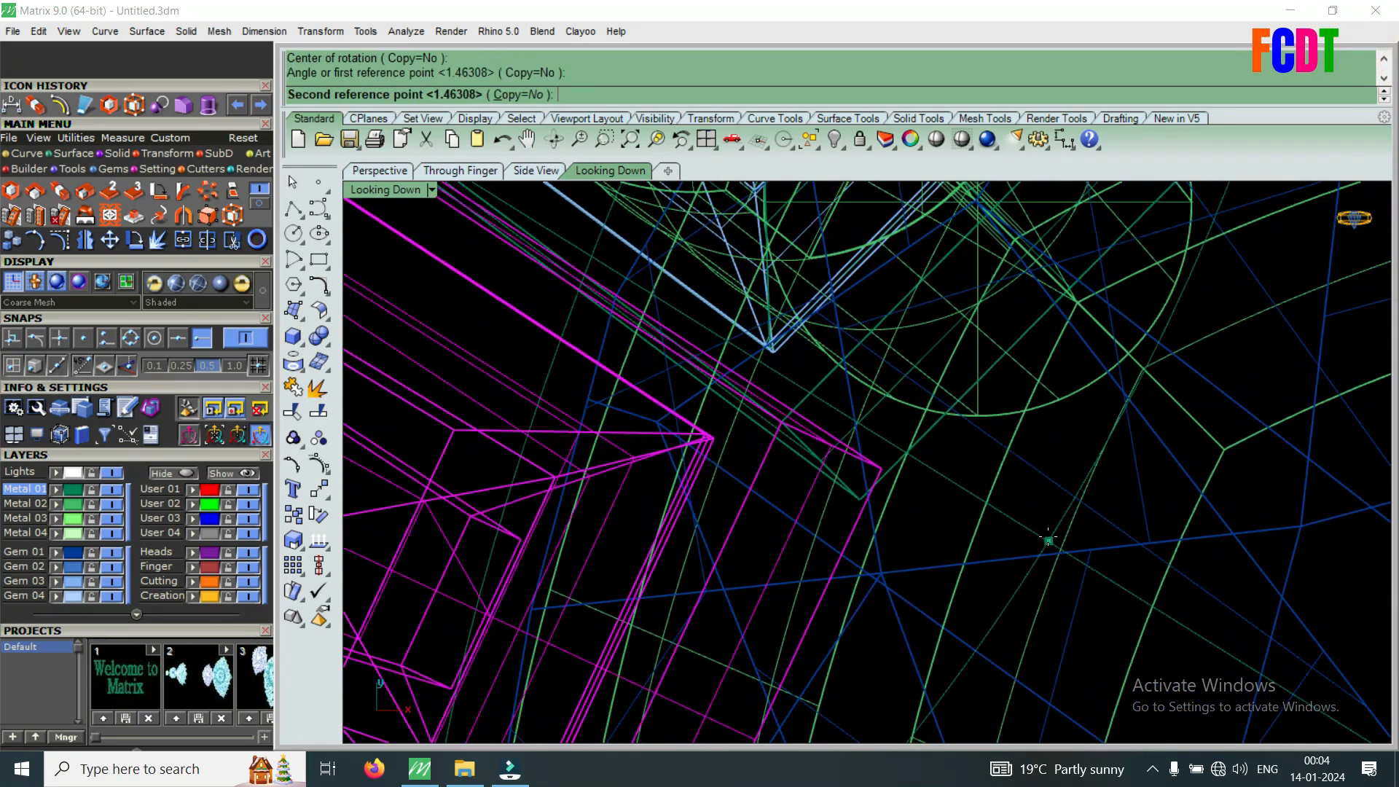
{"action": "left_click", "coordinate": [980, 474]}
{"action": "scroll", "coordinate": [892, 592], "scroll_direction": "down", "scroll_amount": 4}
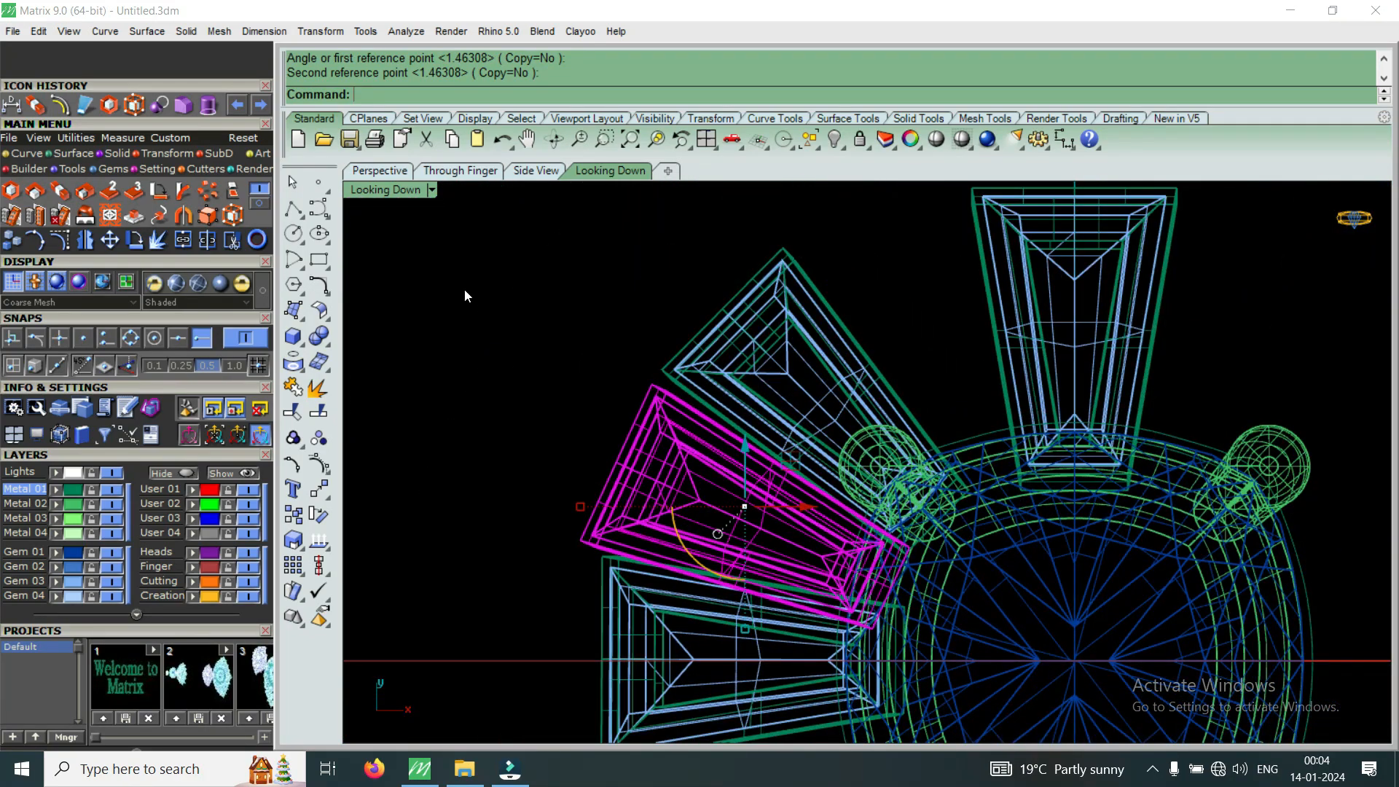
Examine the copied baguette's fit and its gaps to the two neighbouring baguettes in Perspective.
{"action": "double_click", "coordinate": [397, 189]}
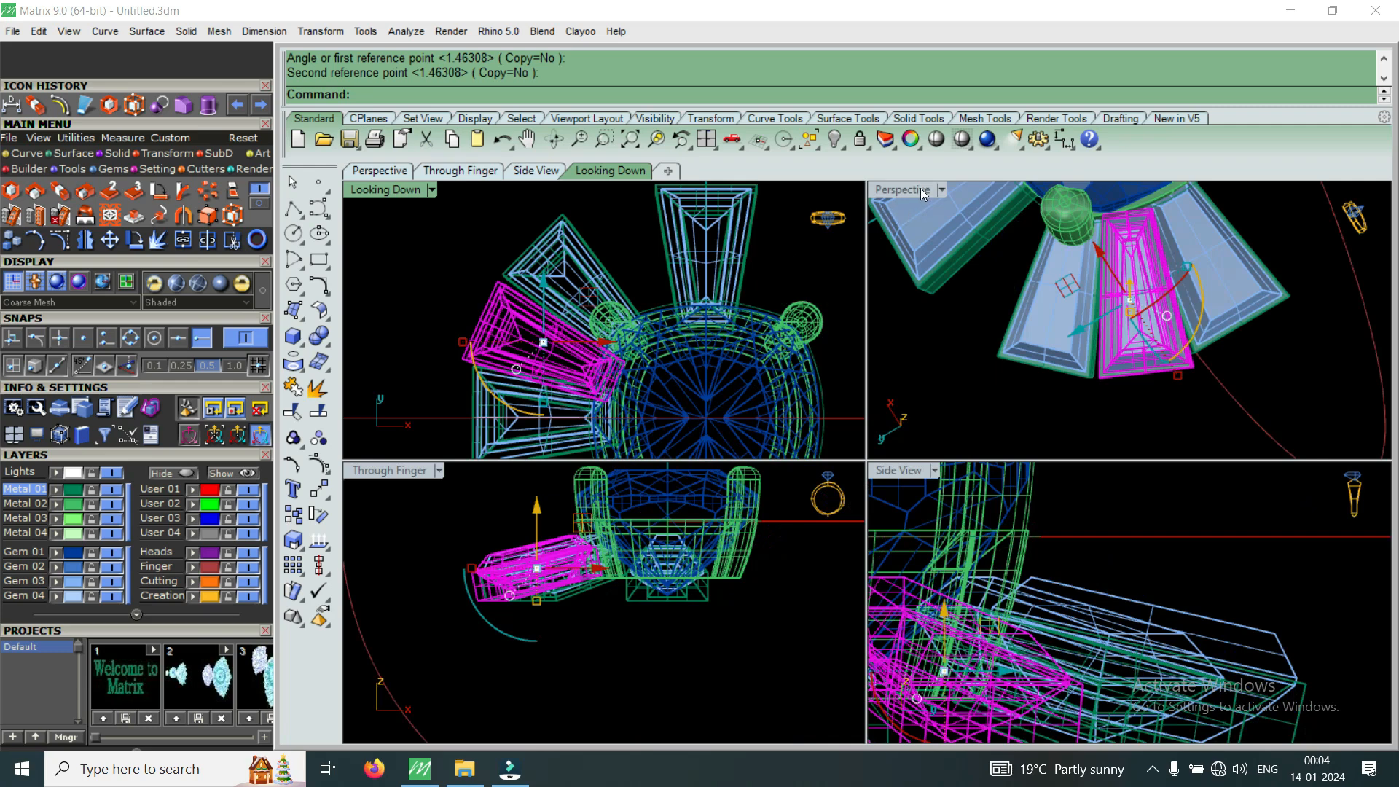
{"action": "double_click", "coordinate": [921, 188]}
{"action": "key", "text": "Escape"}
{"action": "scroll", "coordinate": [840, 550], "scroll_direction": "up", "scroll_amount": 4}
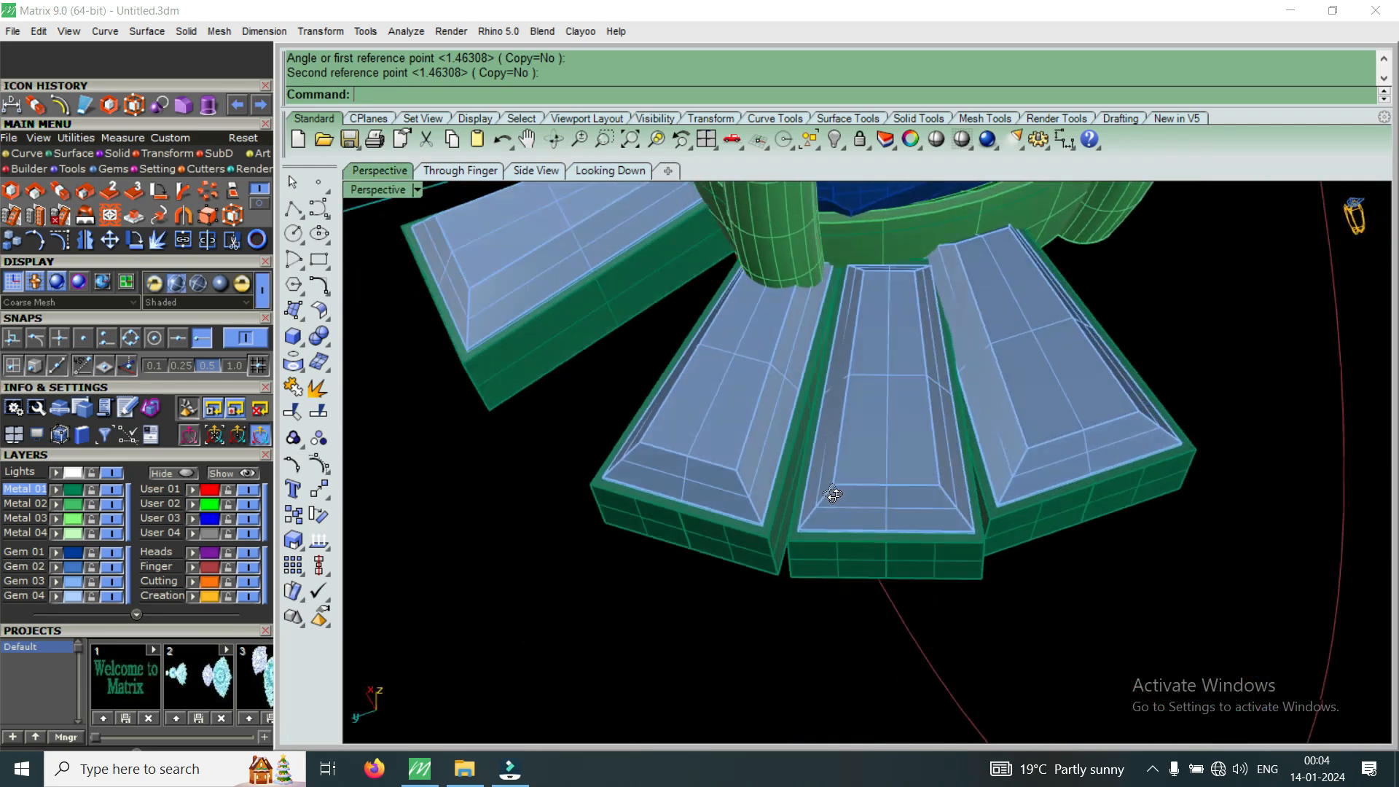
{"action": "scroll", "coordinate": [812, 549], "scroll_direction": "down", "scroll_amount": 3}
{"action": "scroll", "coordinate": [813, 563], "scroll_direction": "up", "scroll_amount": 5}
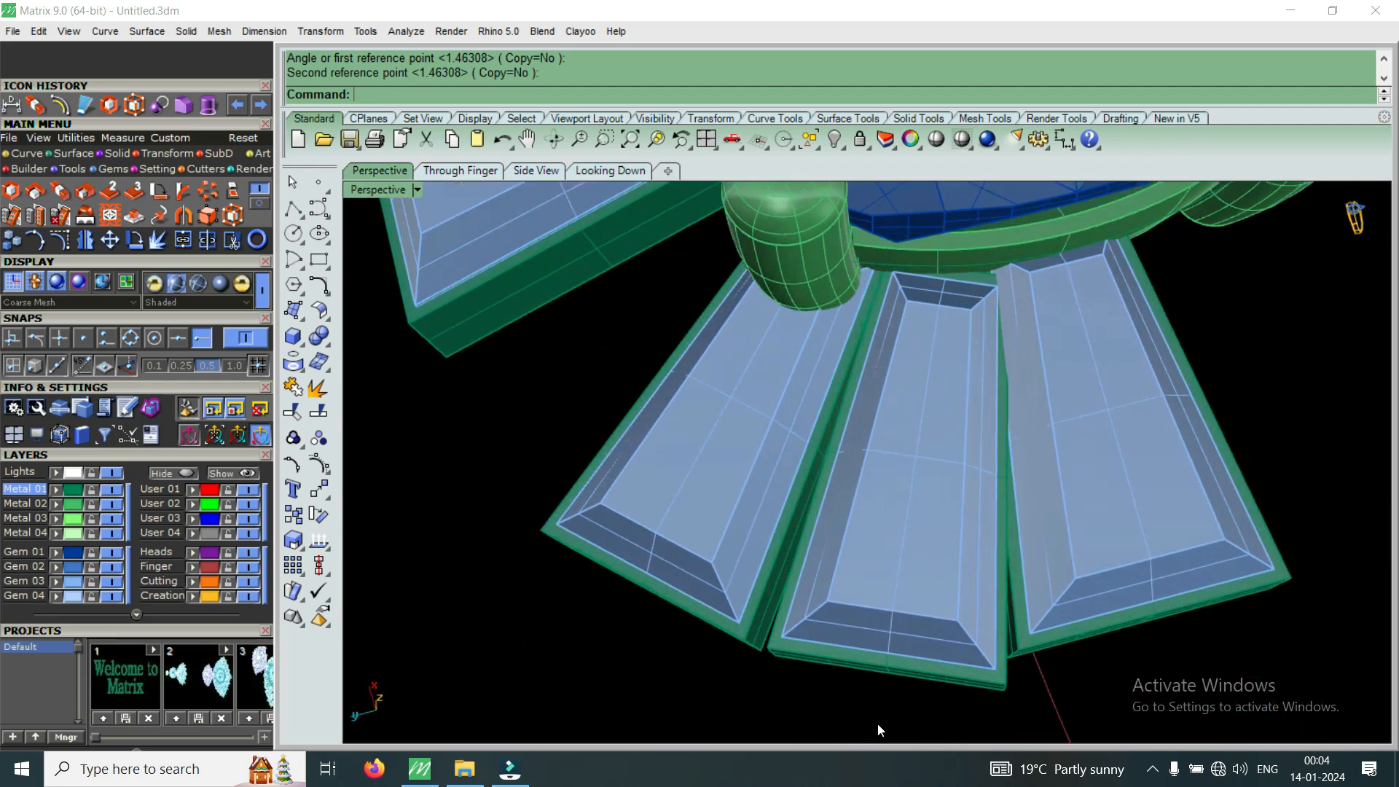
Rotate the middle baguette and setting slightly counterclockwise about a point at its wide outer end in the Looking Down view.
{"action": "left_click", "coordinate": [854, 615]}
{"action": "scroll", "coordinate": [874, 605], "scroll_direction": "up", "scroll_amount": 3}
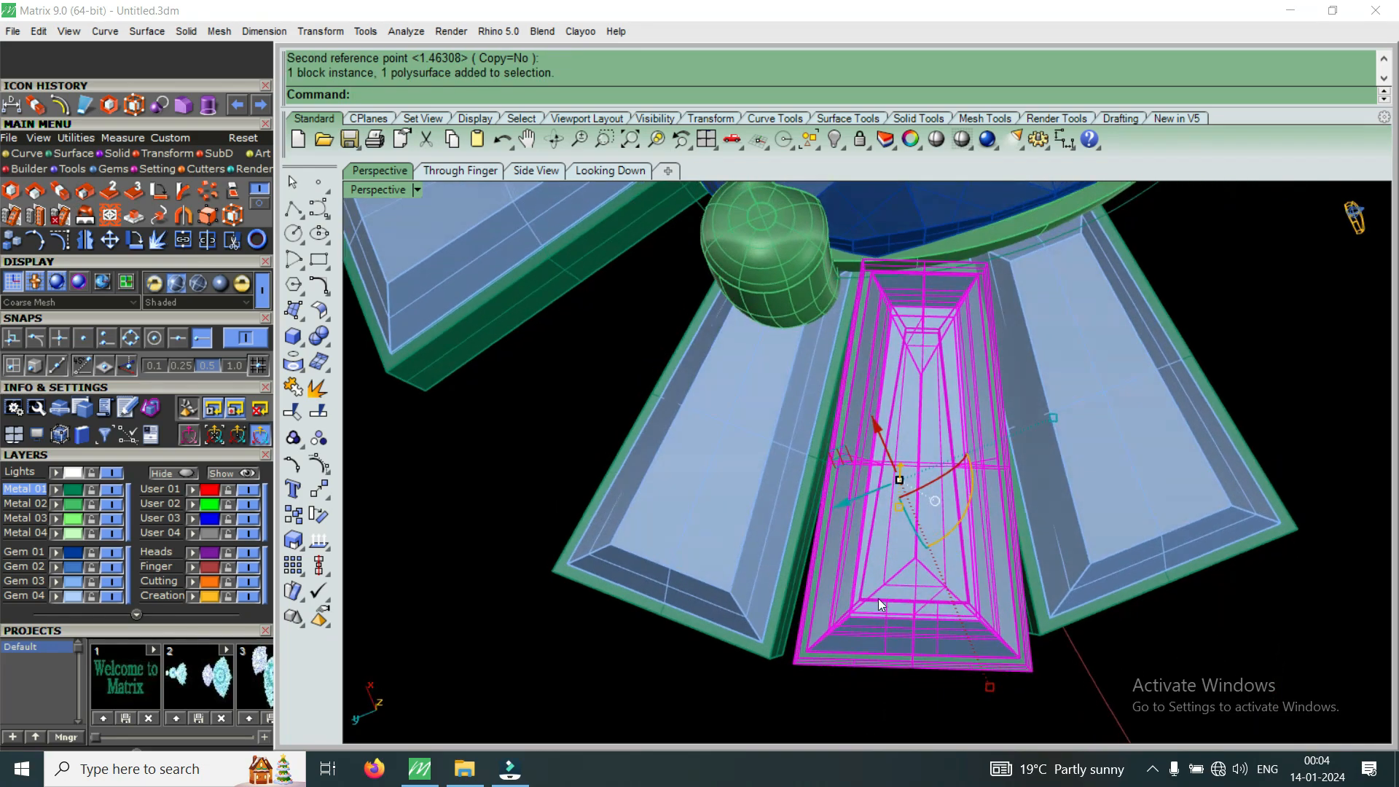
{"action": "double_click", "coordinate": [396, 186]}
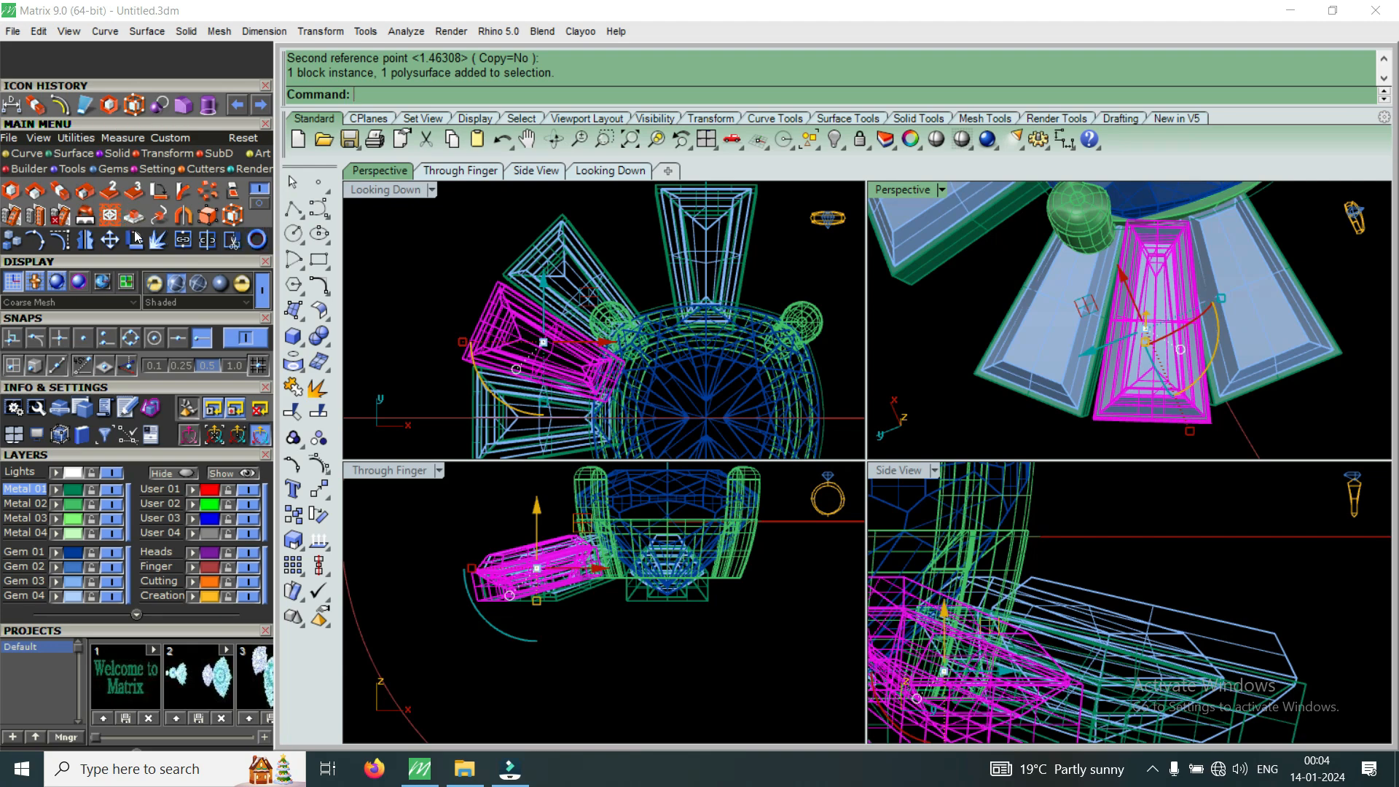
{"action": "key", "text": "ctrl+r"}
{"action": "left_click", "coordinate": [495, 334]}
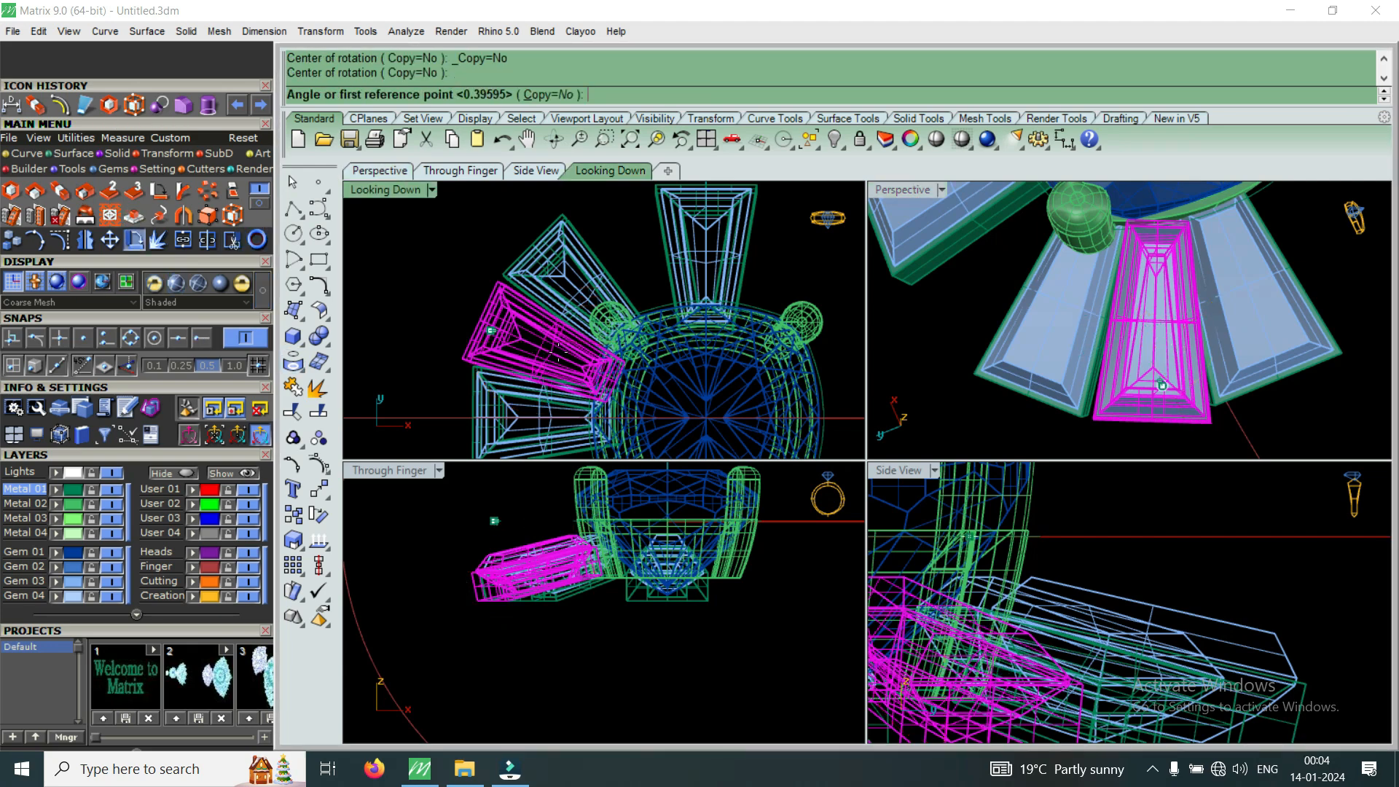
{"action": "scroll", "coordinate": [623, 375], "scroll_direction": "up", "scroll_amount": 3}
{"action": "scroll", "coordinate": [623, 376], "scroll_direction": "up", "scroll_amount": 2}
{"action": "left_click", "coordinate": [592, 381]}
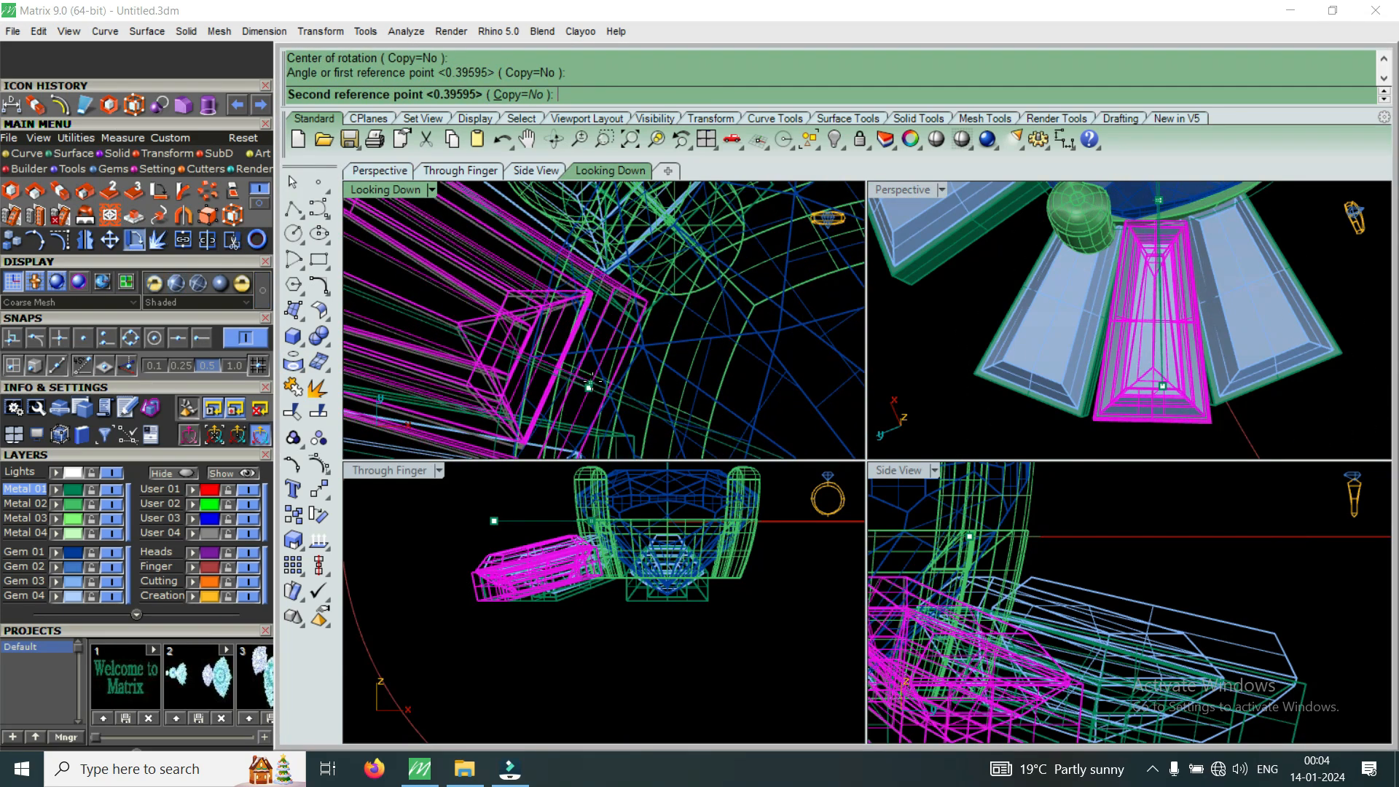
{"action": "left_click", "coordinate": [592, 381]}
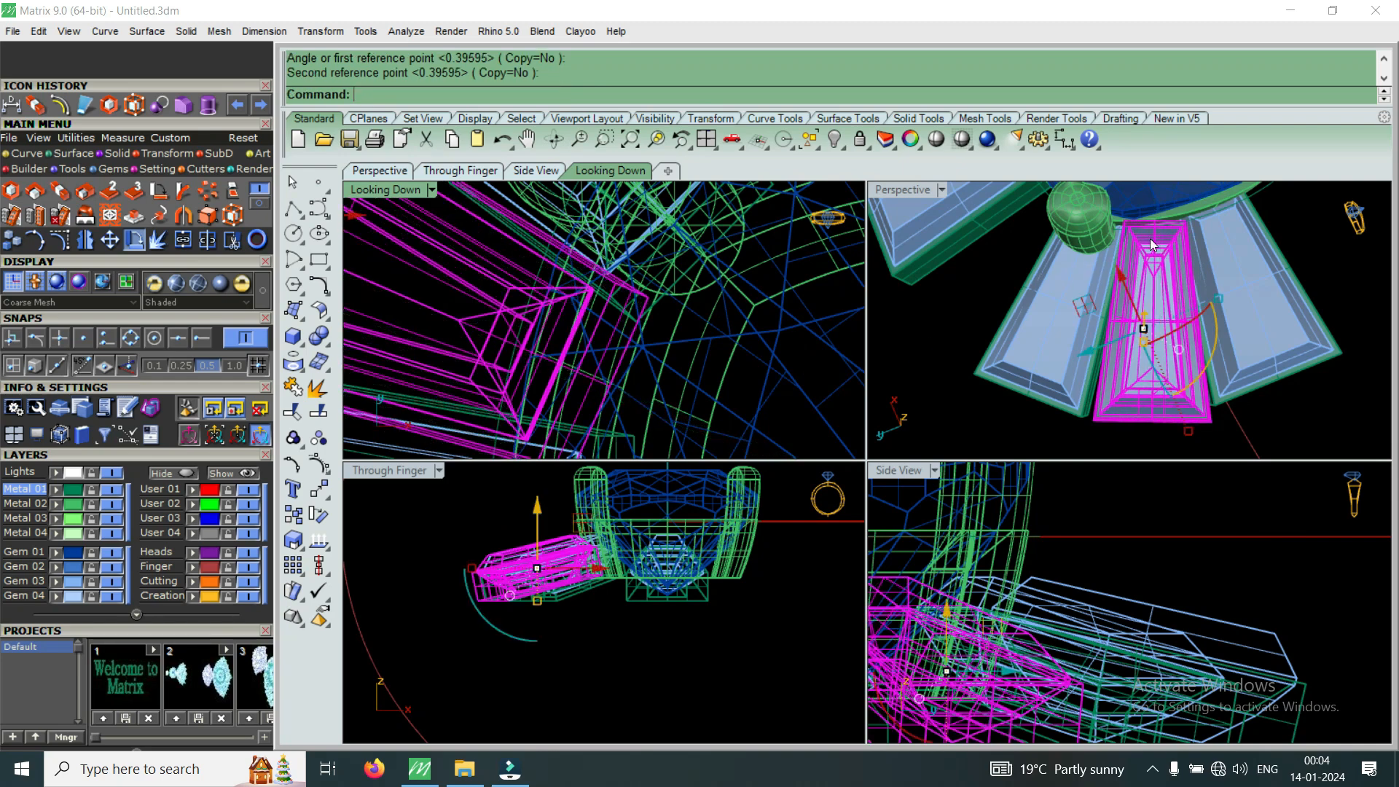
{"action": "scroll", "coordinate": [1137, 232], "scroll_direction": "up", "scroll_amount": 5}
{"action": "scroll", "coordinate": [1209, 244], "scroll_direction": "down", "scroll_amount": 3}
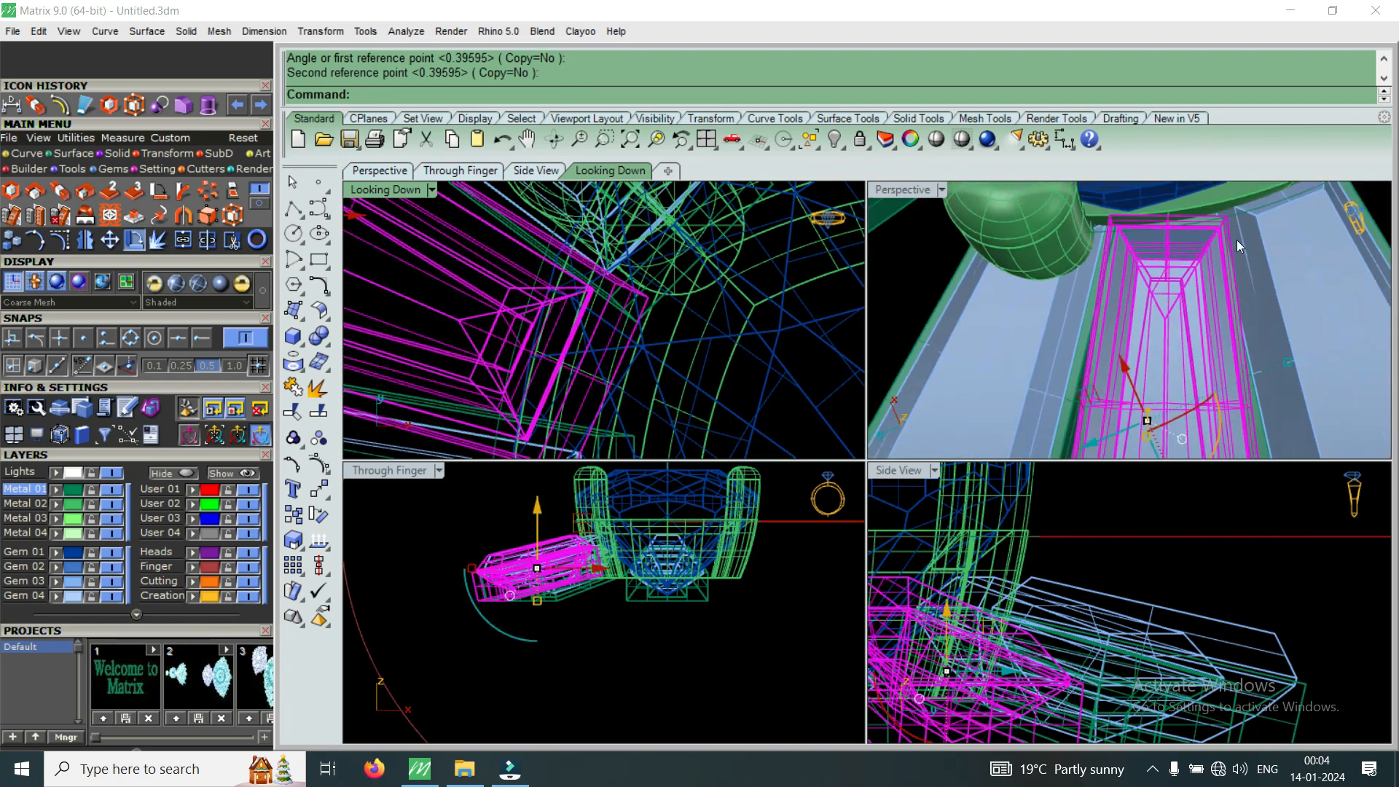
{"action": "scroll", "coordinate": [1209, 239], "scroll_direction": "up", "scroll_amount": 2}
{"action": "scroll", "coordinate": [1148, 270], "scroll_direction": "down", "scroll_amount": 2}
{"action": "scroll", "coordinate": [600, 321], "scroll_direction": "down", "scroll_amount": 5}
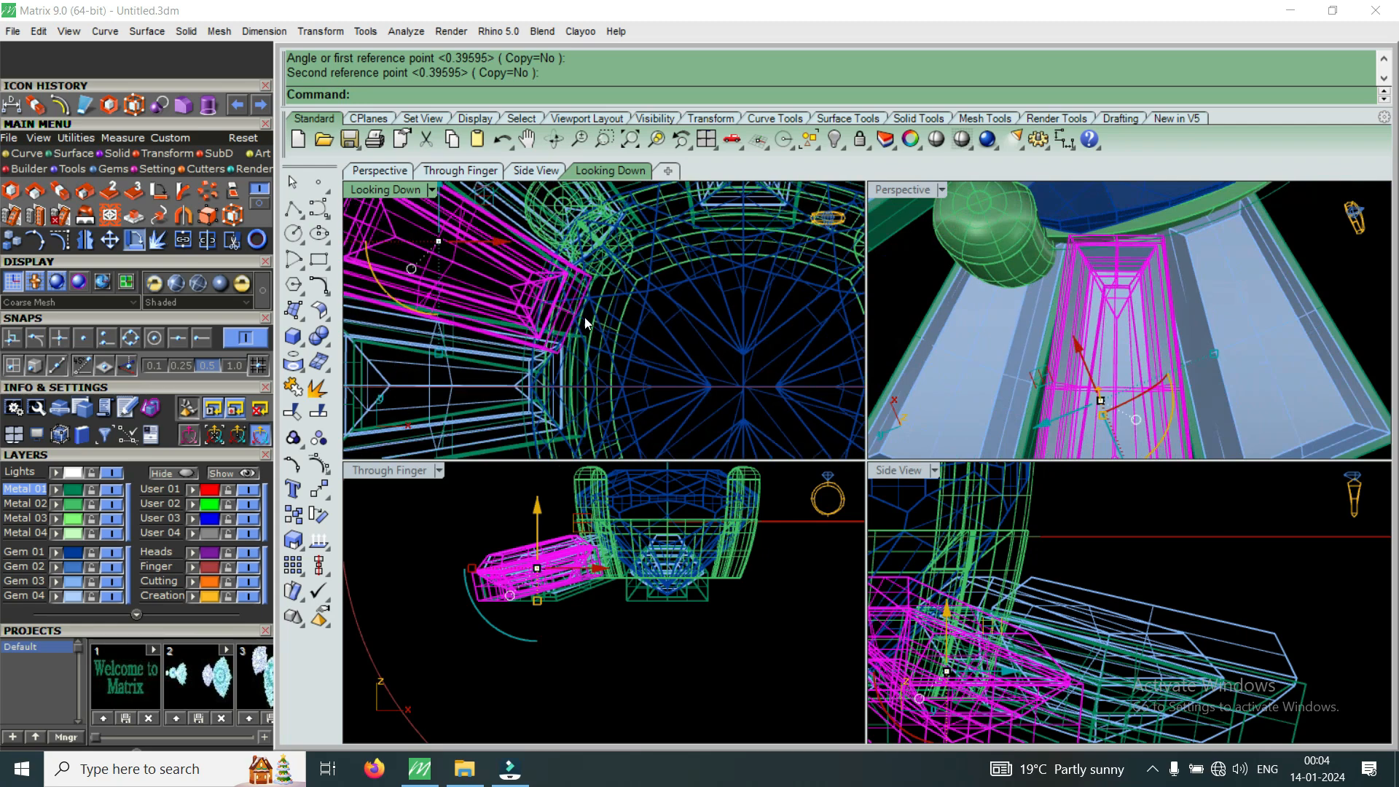
Rotate the middle baguette and setting a touch more counterclockwise about a point within its body in the Looking Down view.
{"action": "key", "text": "Return"}
{"action": "left_click", "coordinate": [515, 285]}
{"action": "scroll", "coordinate": [583, 306], "scroll_direction": "up", "scroll_amount": 5}
{"action": "left_click", "coordinate": [590, 309]}
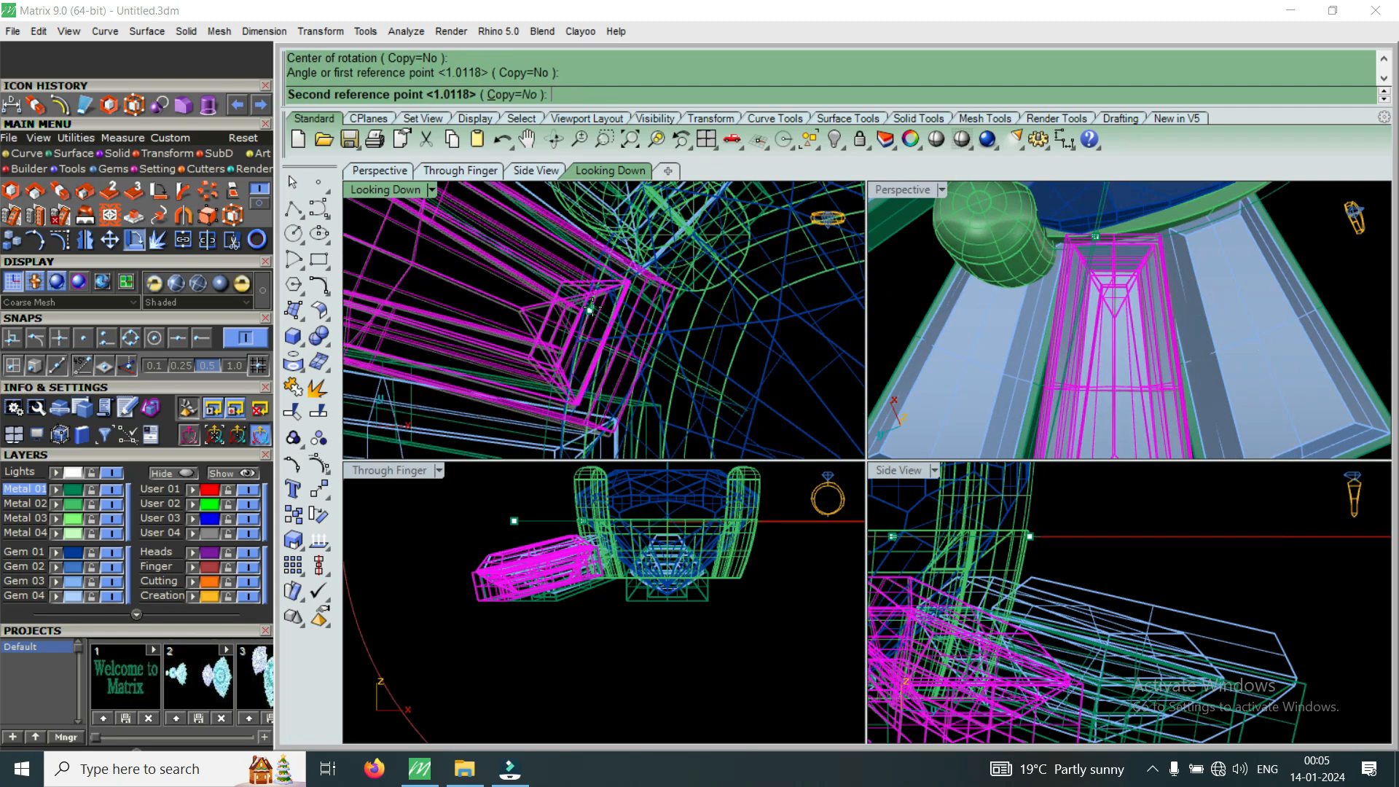
{"action": "left_click", "coordinate": [593, 306]}
{"action": "scroll", "coordinate": [593, 306], "scroll_direction": "down", "scroll_amount": 3}
Rotate the middle baguette and setting slightly about its upper inner corner, bringing the outer end closer to the left-centre baguette.
{"action": "key", "text": "Return"}
{"action": "left_click", "coordinate": [602, 296]}
{"action": "scroll", "coordinate": [602, 296], "scroll_direction": "up", "scroll_amount": 5}
{"action": "left_click", "coordinate": [405, 274]}
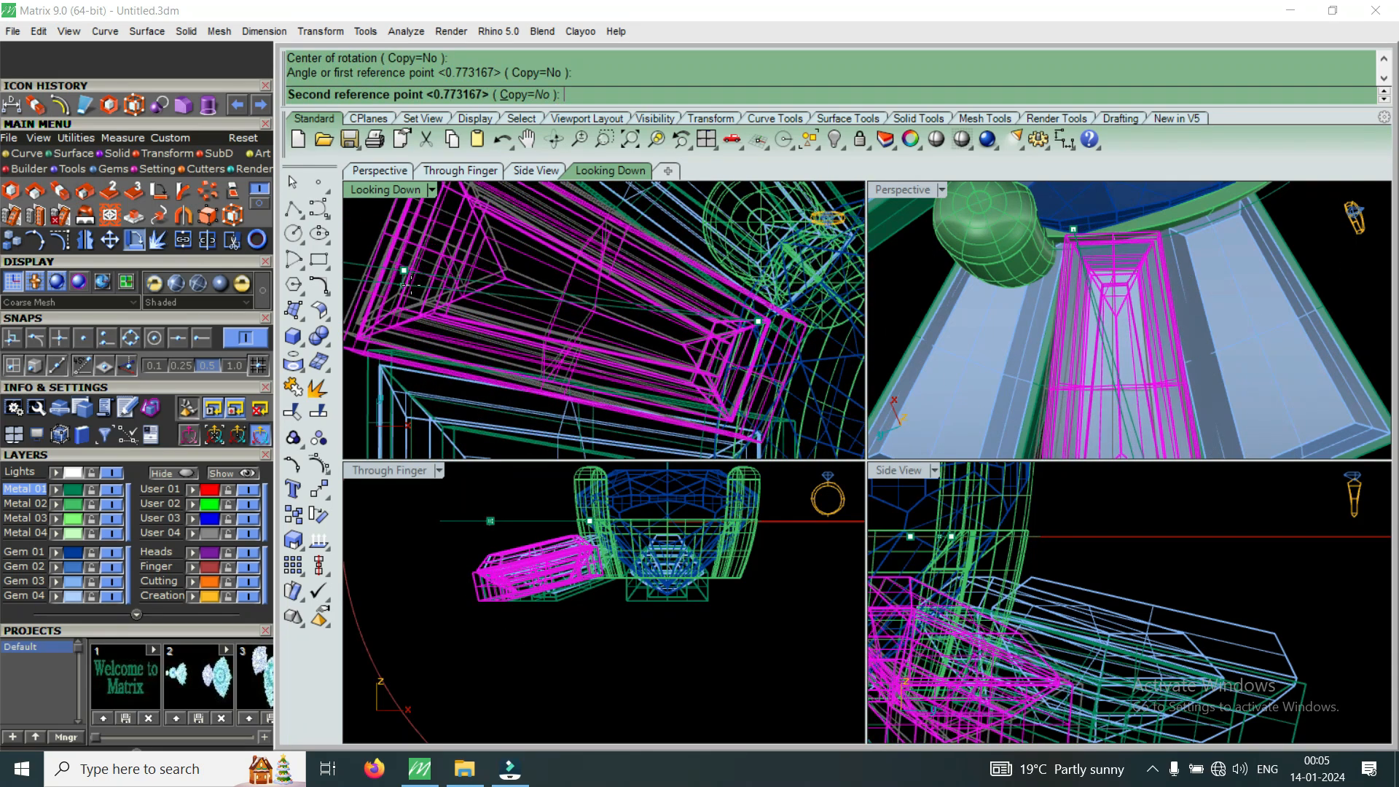
{"action": "left_click", "coordinate": [414, 282]}
{"action": "scroll", "coordinate": [642, 269], "scroll_direction": "down", "scroll_amount": 6}
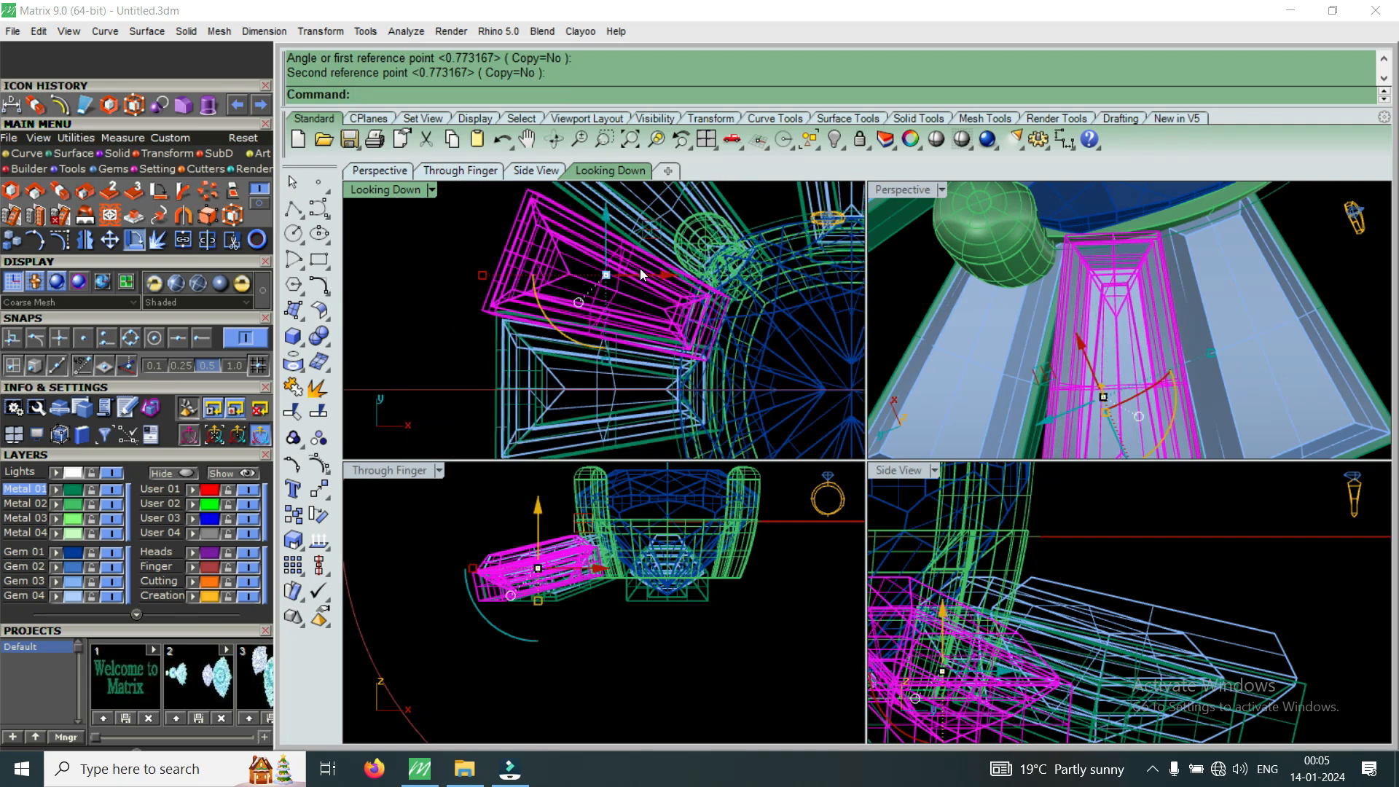
Nudge the middle baguette and setting slightly upward in the Looking Down view, then deselect them.
{"action": "scroll", "coordinate": [605, 248], "scroll_direction": "up", "scroll_amount": 4}
{"action": "left_click_drag", "start_coordinate": [613, 248], "coordinate": [612, 242]}
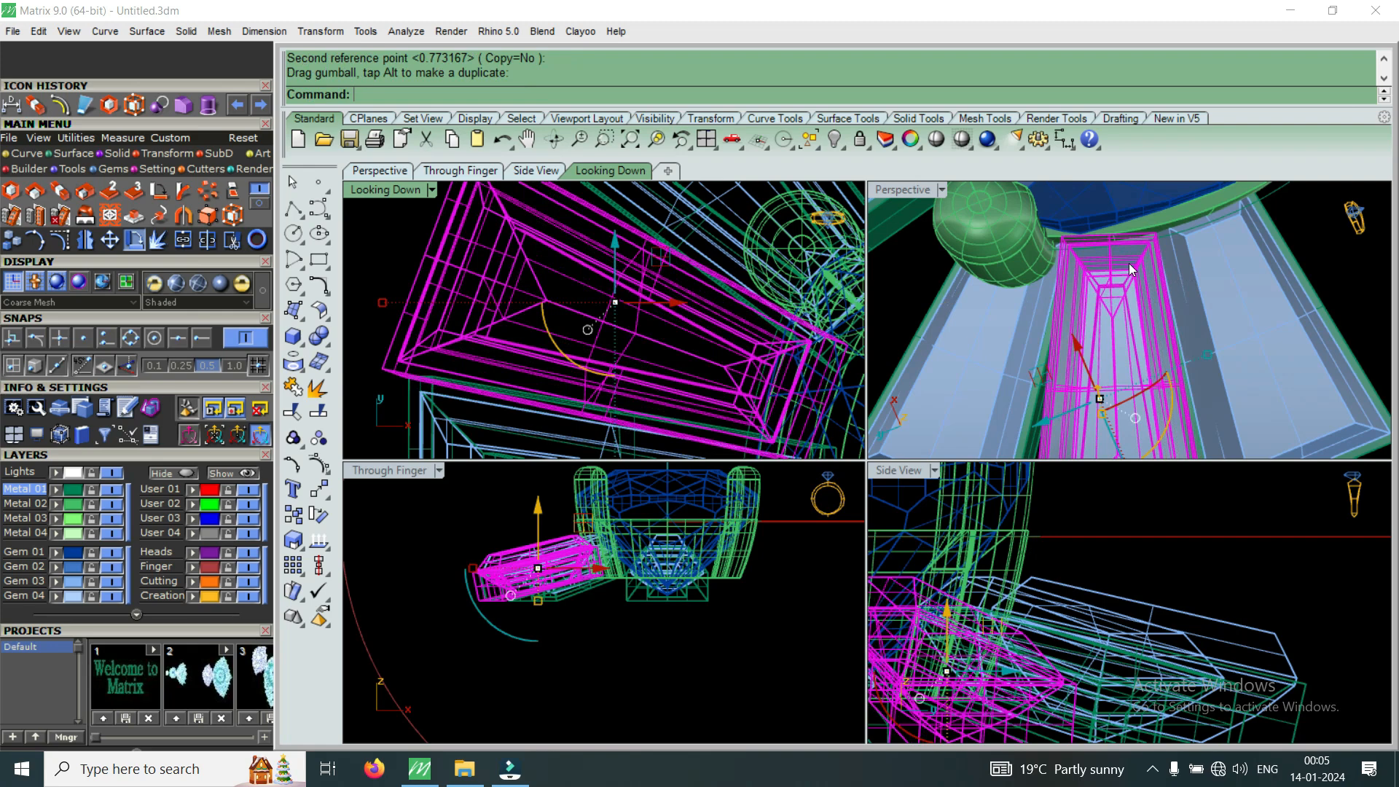
{"action": "key", "text": "Escape"}
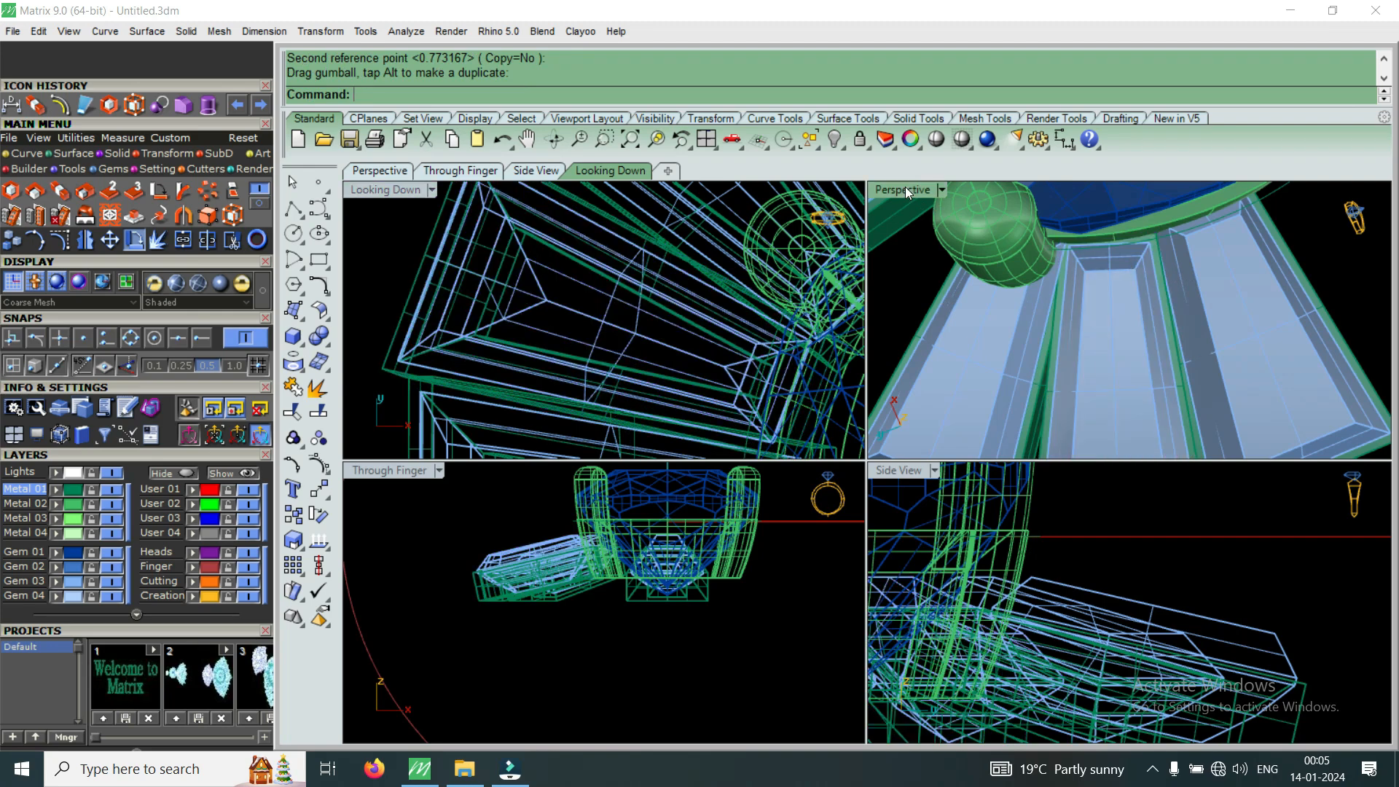
Nudge the middle baguette and setting slightly between its two neighbouring baguettes in Perspective.
{"action": "double_click", "coordinate": [906, 187]}
{"action": "scroll", "coordinate": [968, 499], "scroll_direction": "up", "scroll_amount": 2}
{"action": "scroll", "coordinate": [956, 603], "scroll_direction": "down", "scroll_amount": 3}
{"action": "left_click", "coordinate": [887, 506]}
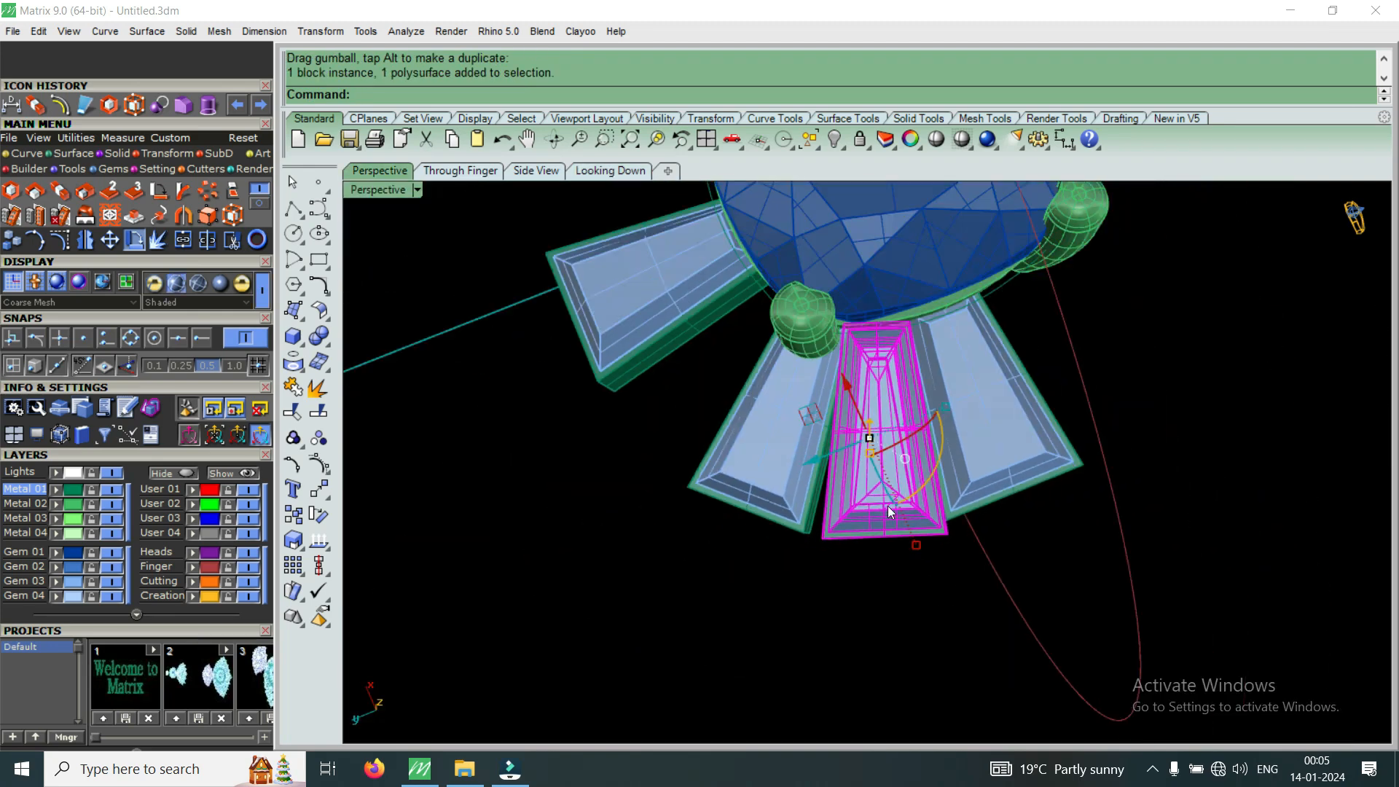
{"action": "scroll", "coordinate": [888, 437], "scroll_direction": "up", "scroll_amount": 4}
{"action": "left_click_drag", "start_coordinate": [824, 472], "coordinate": [843, 444]}
{"action": "key", "text": "Escape"}
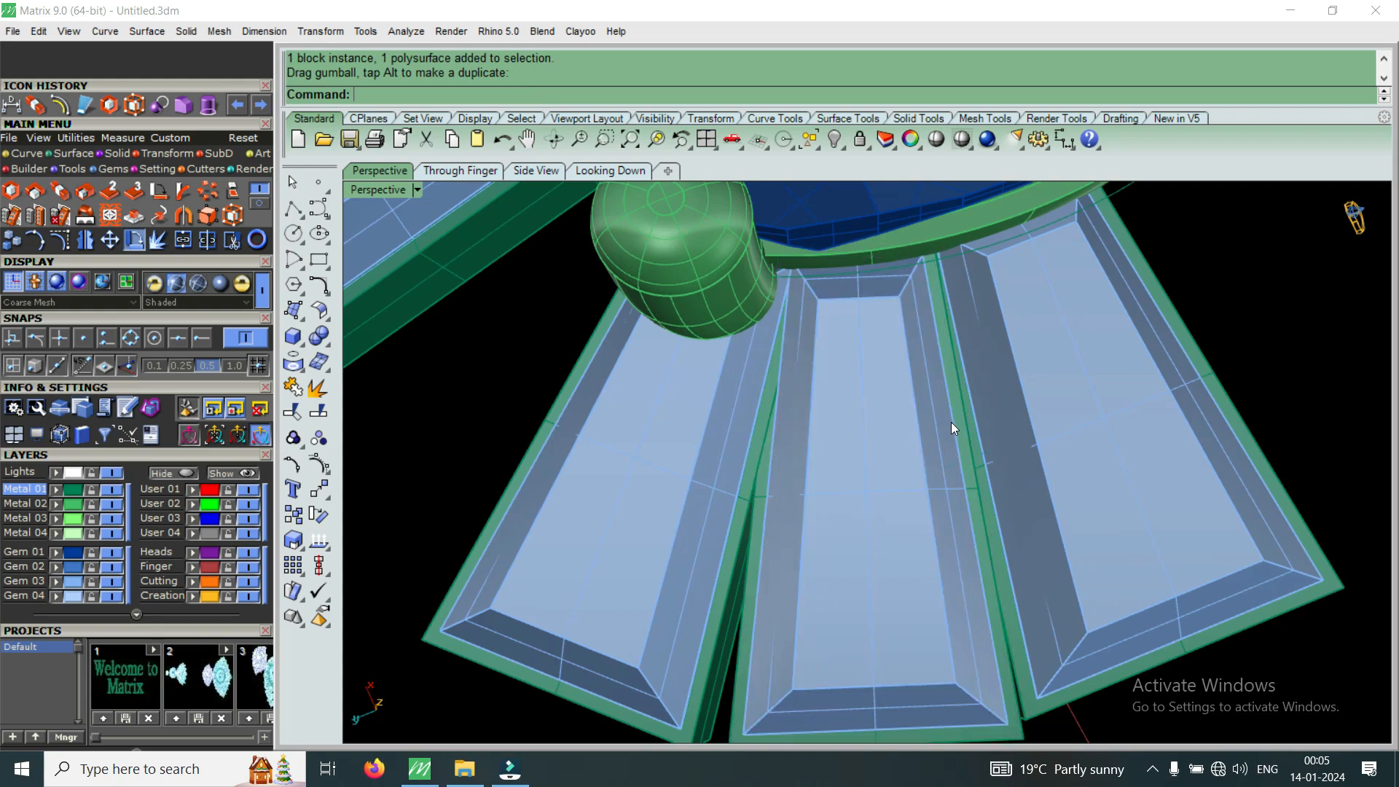
Nudge the middle baguette and setting sideways toward the left-centre baguette to narrow the gap between their settings.
{"action": "scroll", "coordinate": [951, 422], "scroll_direction": "down", "scroll_amount": 3}
{"action": "scroll", "coordinate": [942, 317], "scroll_direction": "up", "scroll_amount": 2}
{"action": "scroll", "coordinate": [956, 619], "scroll_direction": "down", "scroll_amount": 2}
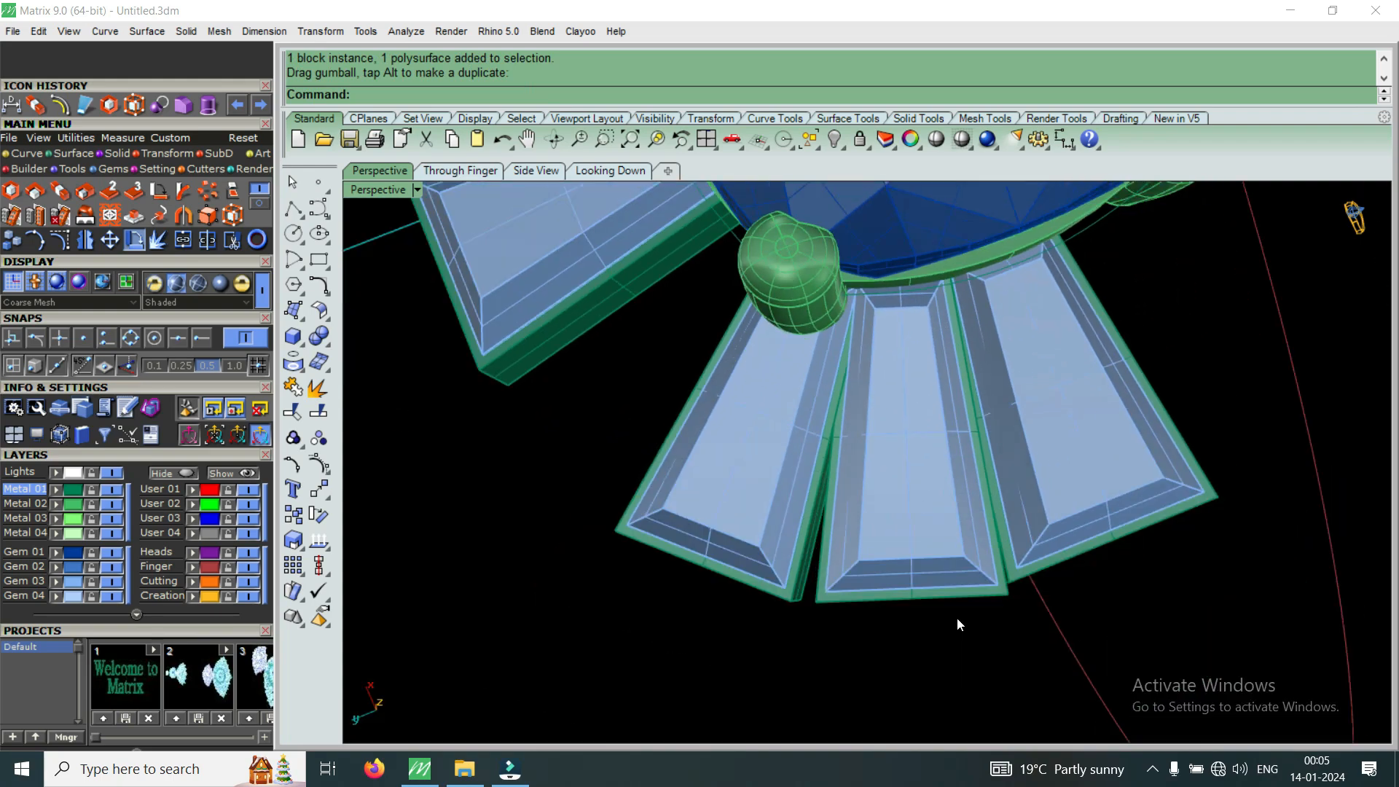
{"action": "scroll", "coordinate": [957, 620], "scroll_direction": "up", "scroll_amount": 2}
{"action": "left_click", "coordinate": [929, 593]}
{"action": "scroll", "coordinate": [907, 342], "scroll_direction": "down", "scroll_amount": 2}
{"action": "scroll", "coordinate": [936, 414], "scroll_direction": "up", "scroll_amount": 3}
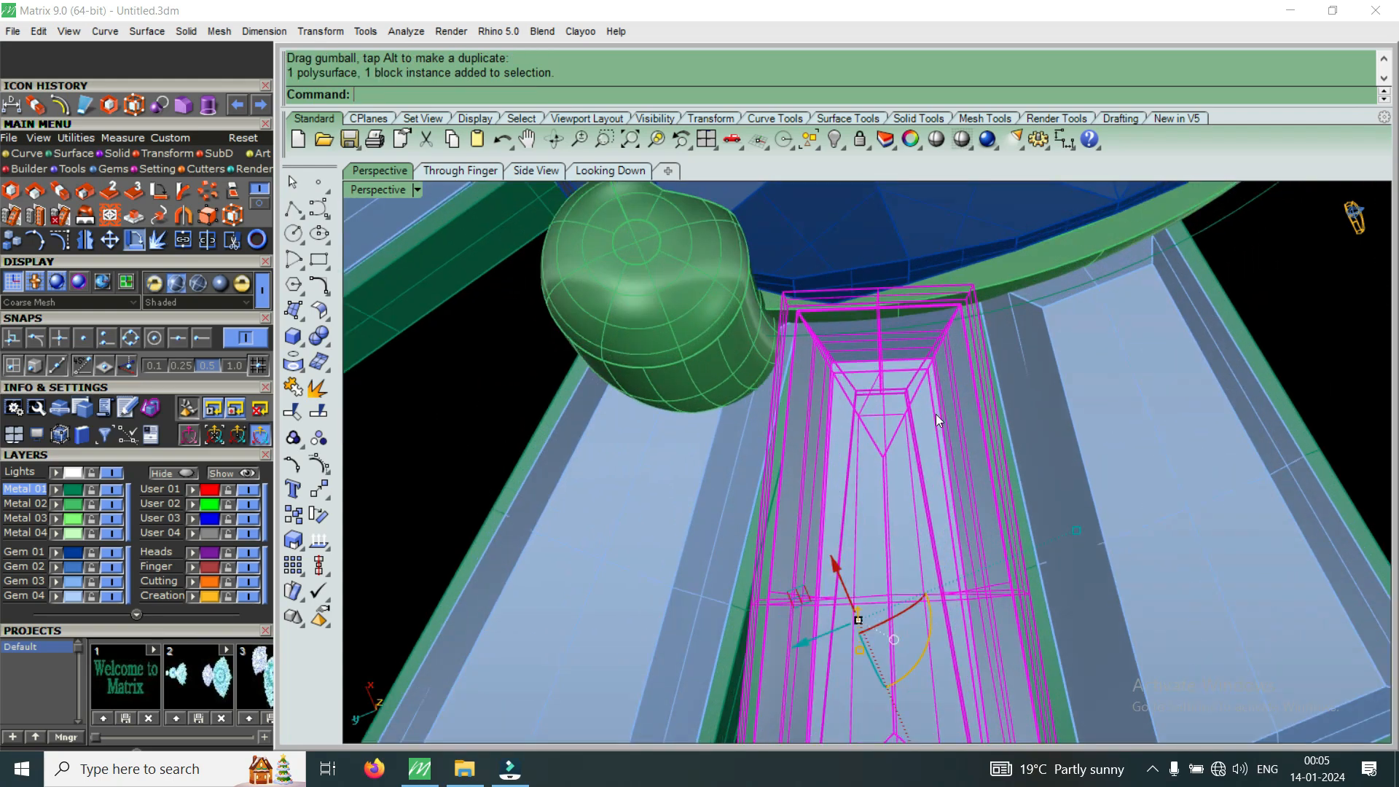
{"action": "scroll", "coordinate": [936, 414], "scroll_direction": "down", "scroll_amount": 3}
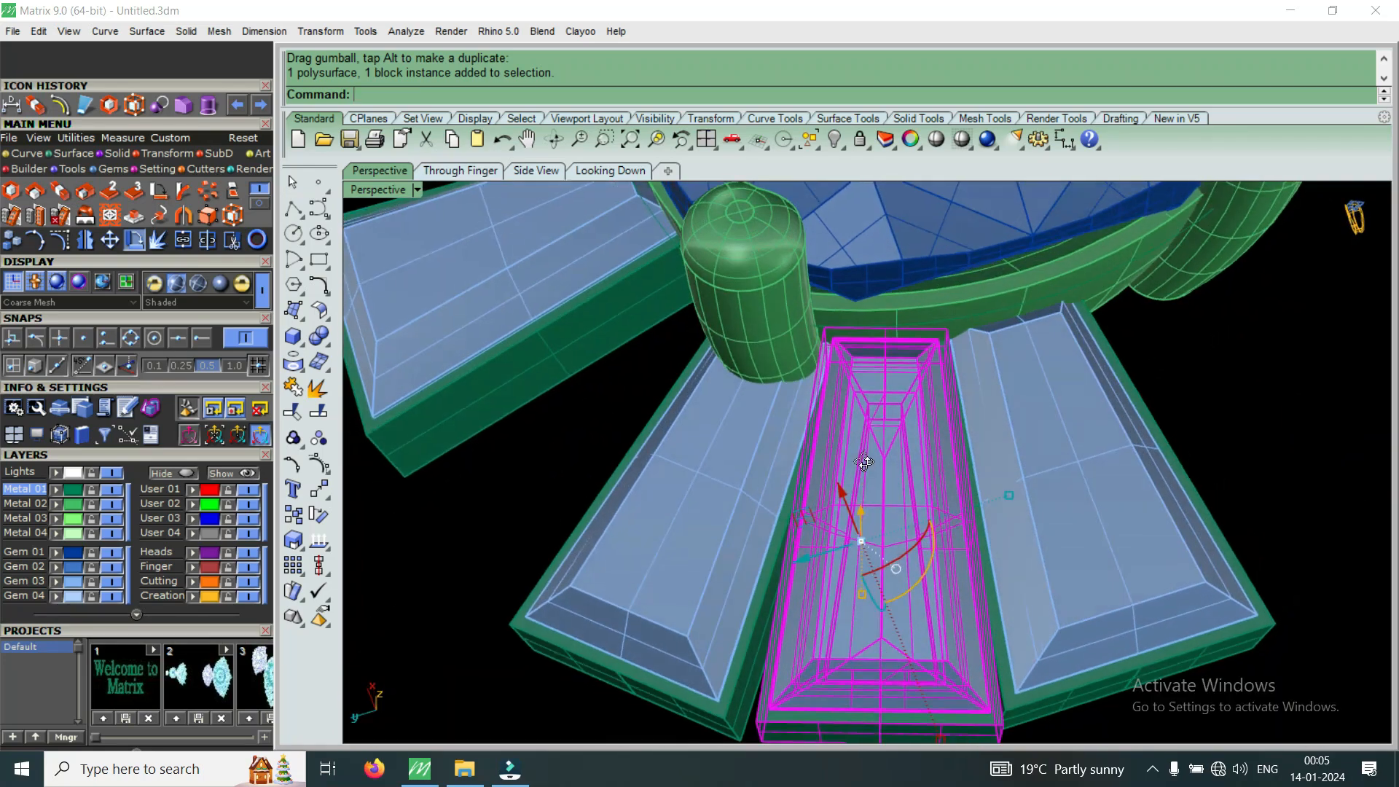
{"action": "right_click_drag", "start_coordinate": [864, 463], "coordinate": [825, 593]}
{"action": "left_click_drag", "start_coordinate": [815, 562], "coordinate": [824, 560]}
{"action": "scroll", "coordinate": [831, 546], "scroll_direction": "down", "scroll_amount": 4}
Nudge the middle baguette and setting slightly inward toward the centre stone.
{"action": "right_click_drag", "start_coordinate": [948, 526], "coordinate": [927, 504]}
{"action": "scroll", "coordinate": [901, 511], "scroll_direction": "up", "scroll_amount": 4}
{"action": "left_click_drag", "start_coordinate": [818, 502], "coordinate": [820, 492]}
{"action": "scroll", "coordinate": [874, 412], "scroll_direction": "down", "scroll_amount": 2}
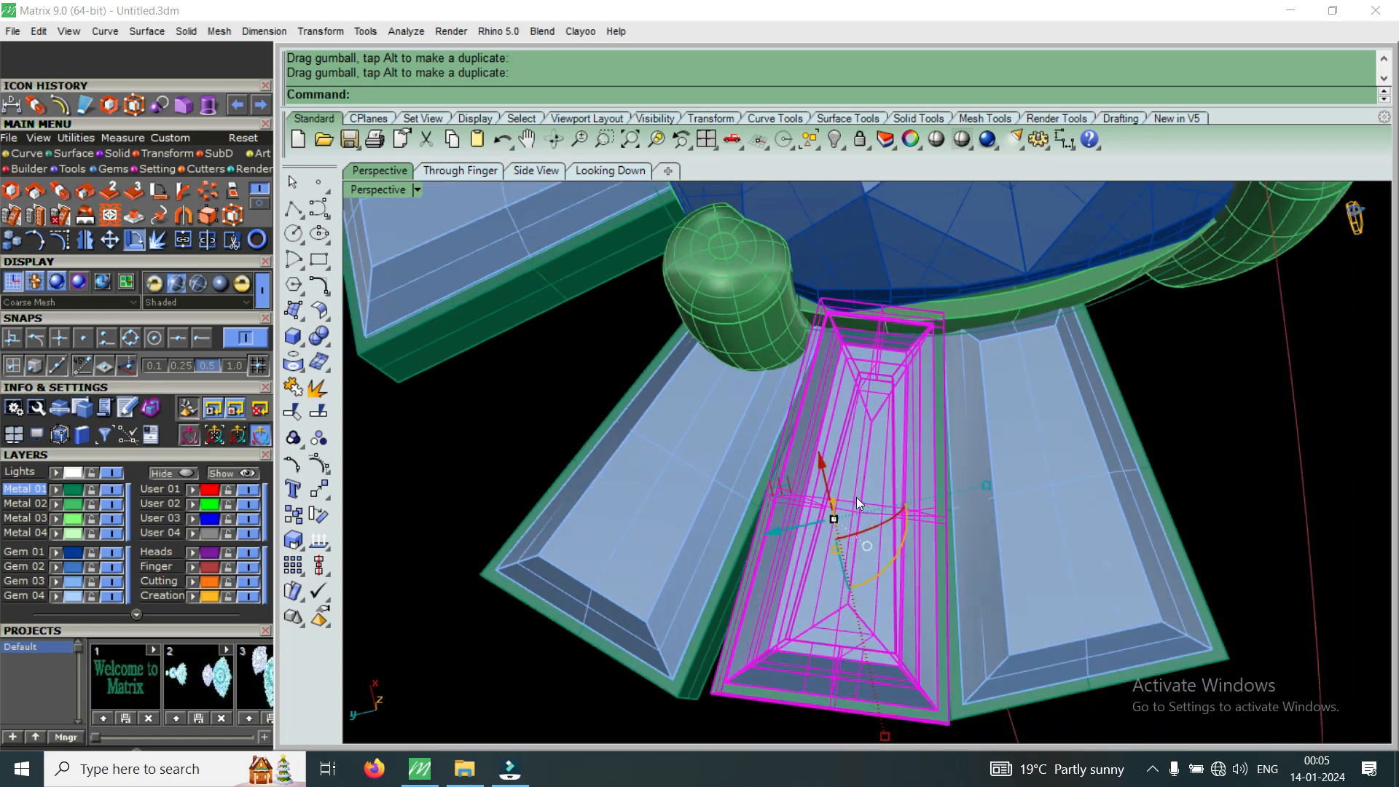
Examine the spacing and alignment of the three fanned baguettes beside the prong in Perspective.
{"action": "scroll", "coordinate": [823, 518], "scroll_direction": "up", "scroll_amount": 2}
{"action": "scroll", "coordinate": [772, 542], "scroll_direction": "up", "scroll_amount": 2}
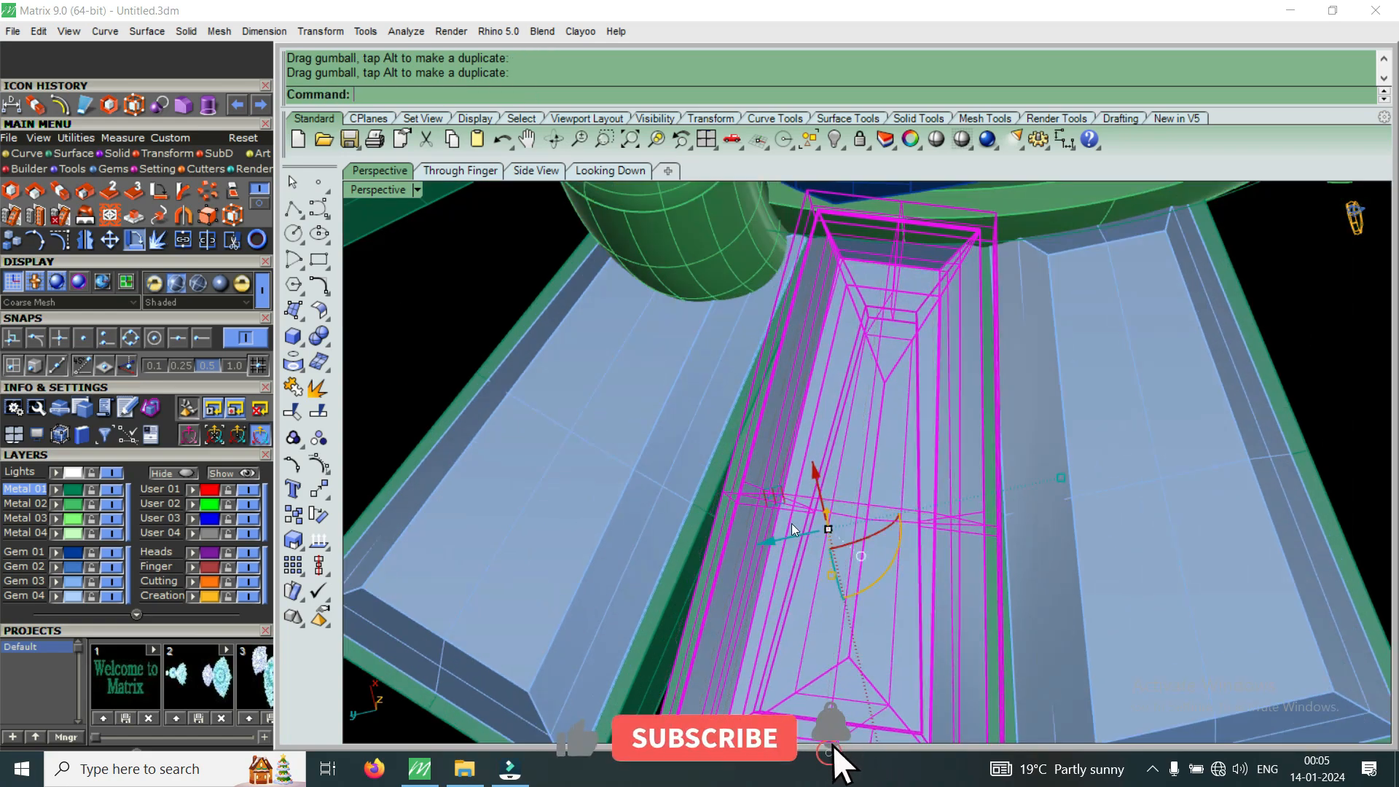
{"action": "scroll", "coordinate": [877, 460], "scroll_direction": "down", "scroll_amount": 3}
{"action": "key", "text": "Escape"}
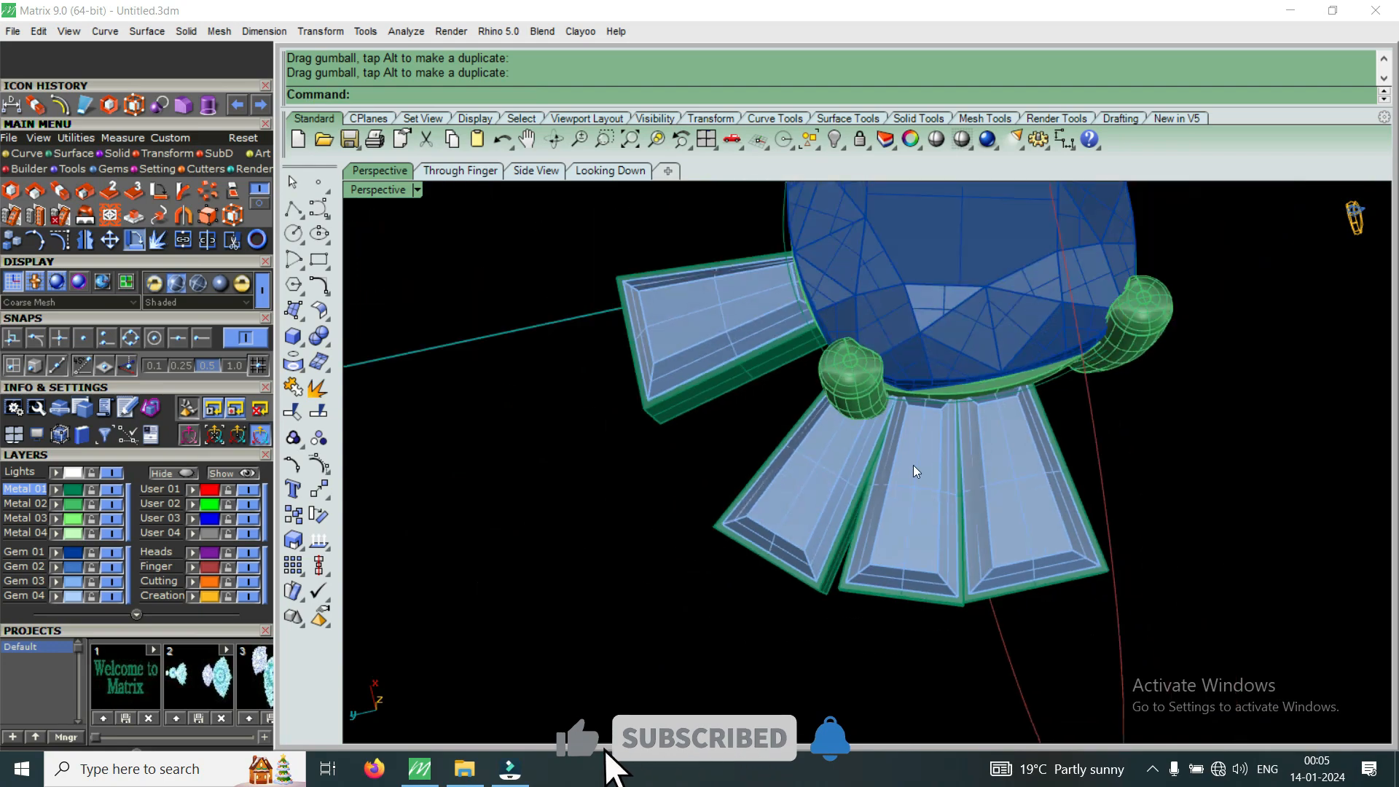
{"action": "scroll", "coordinate": [925, 496], "scroll_direction": "up", "scroll_amount": 2}
{"action": "scroll", "coordinate": [938, 395], "scroll_direction": "down", "scroll_amount": 3}
{"action": "scroll", "coordinate": [1008, 432], "scroll_direction": "up", "scroll_amount": 2}
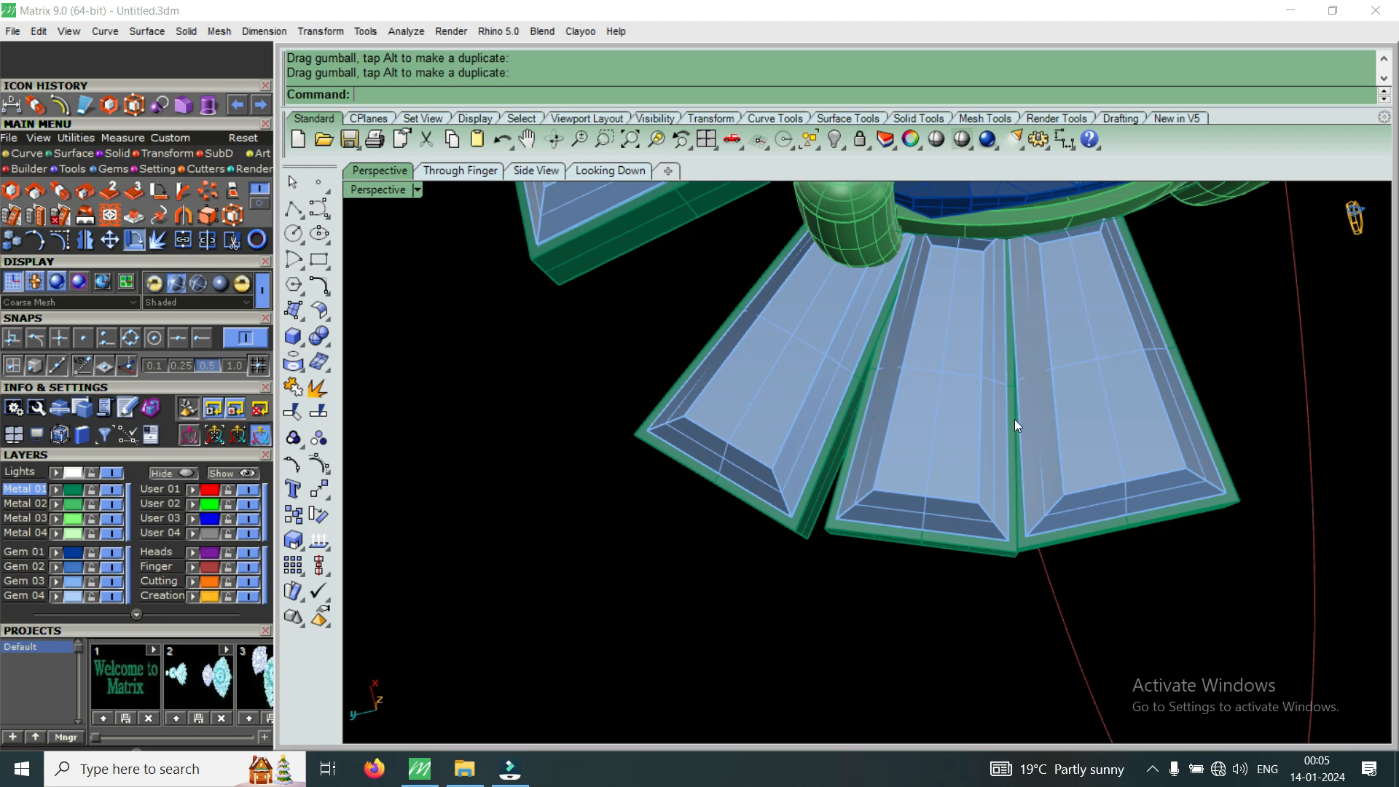
{"action": "scroll", "coordinate": [1014, 419], "scroll_direction": "down", "scroll_amount": 4}
{"action": "scroll", "coordinate": [872, 369], "scroll_direction": "up", "scroll_amount": 4}
{"action": "scroll", "coordinate": [1041, 515], "scroll_direction": "down", "scroll_amount": 6}
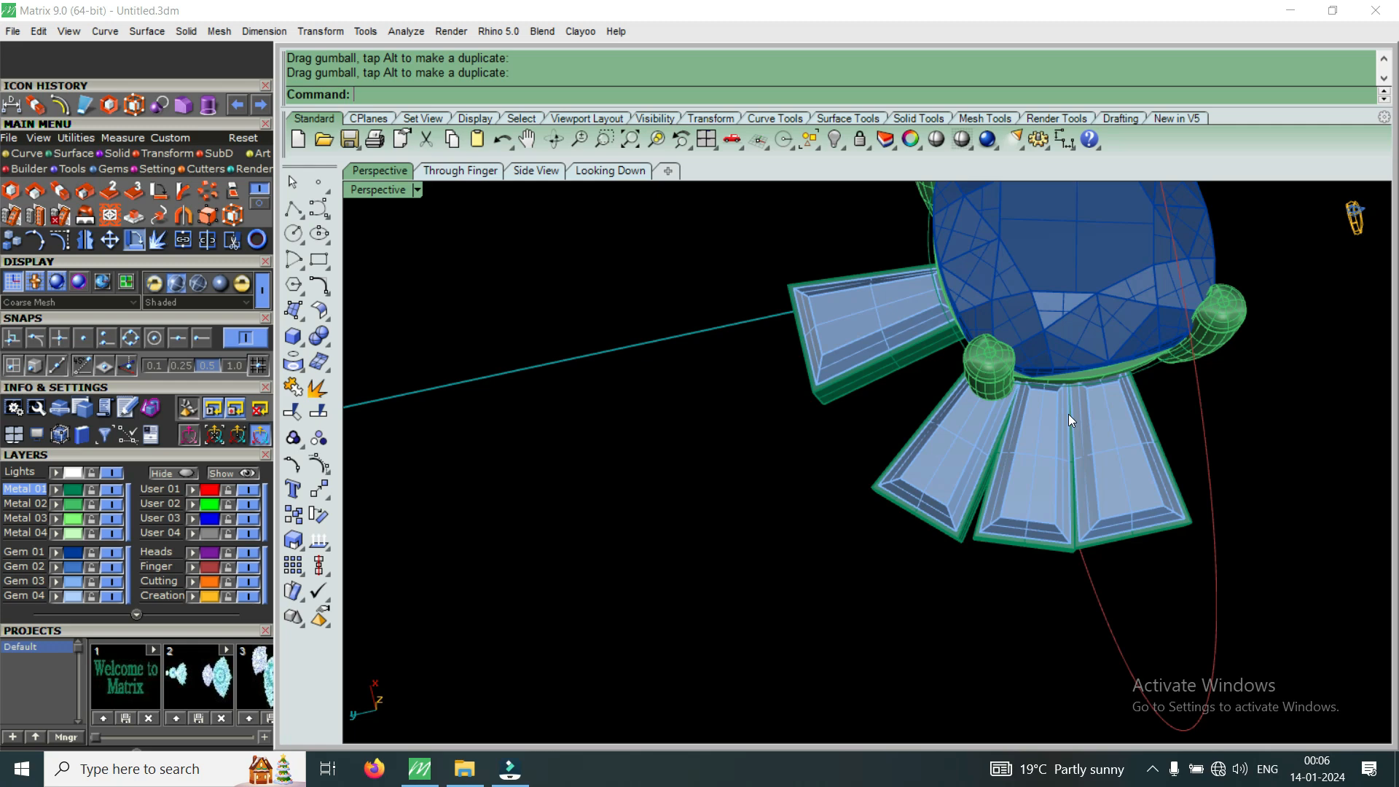
{"action": "scroll", "coordinate": [1052, 587], "scroll_direction": "up", "scroll_amount": 5}
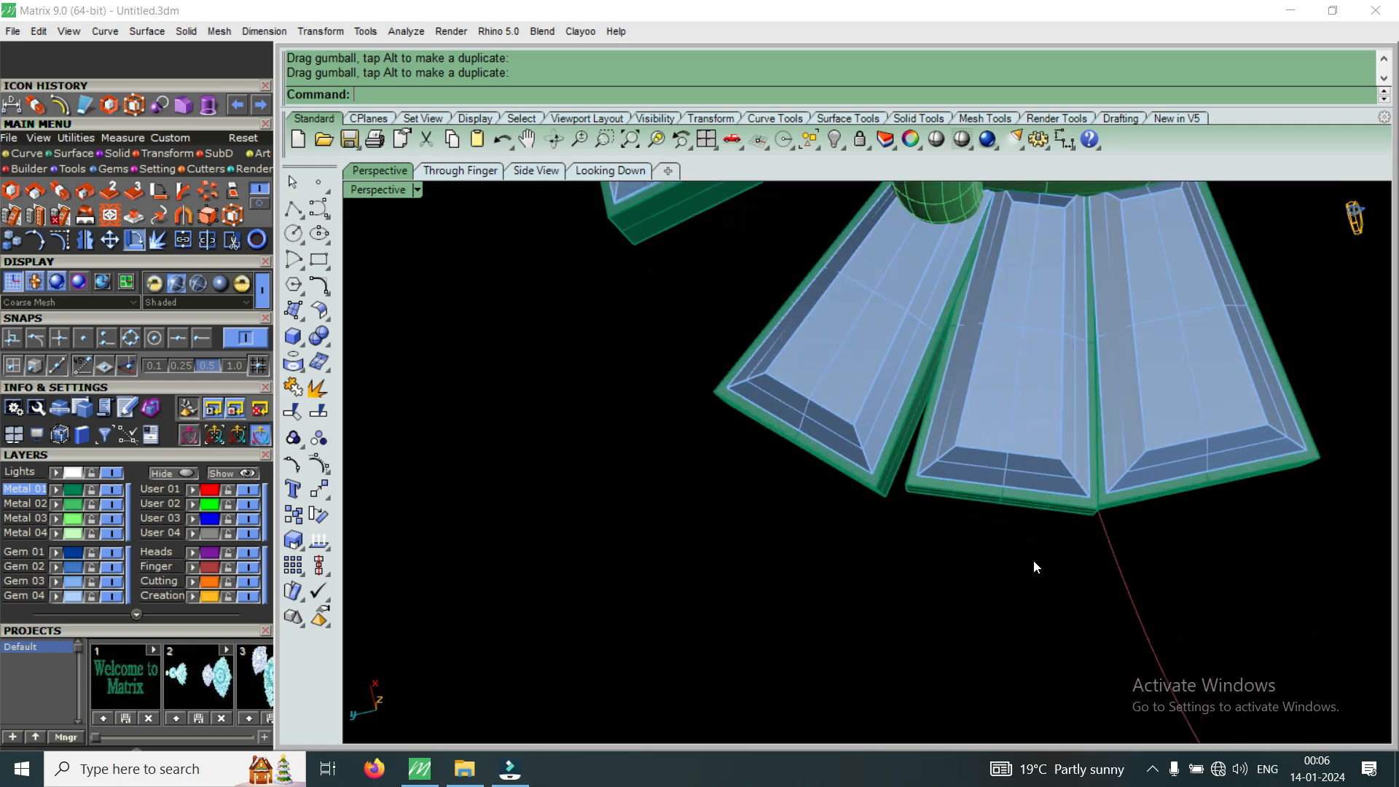
{"action": "left_click_drag", "start_coordinate": [951, 479], "coordinate": [950, 482]}
{"action": "scroll", "coordinate": [934, 537], "scroll_direction": "down", "scroll_amount": 4}
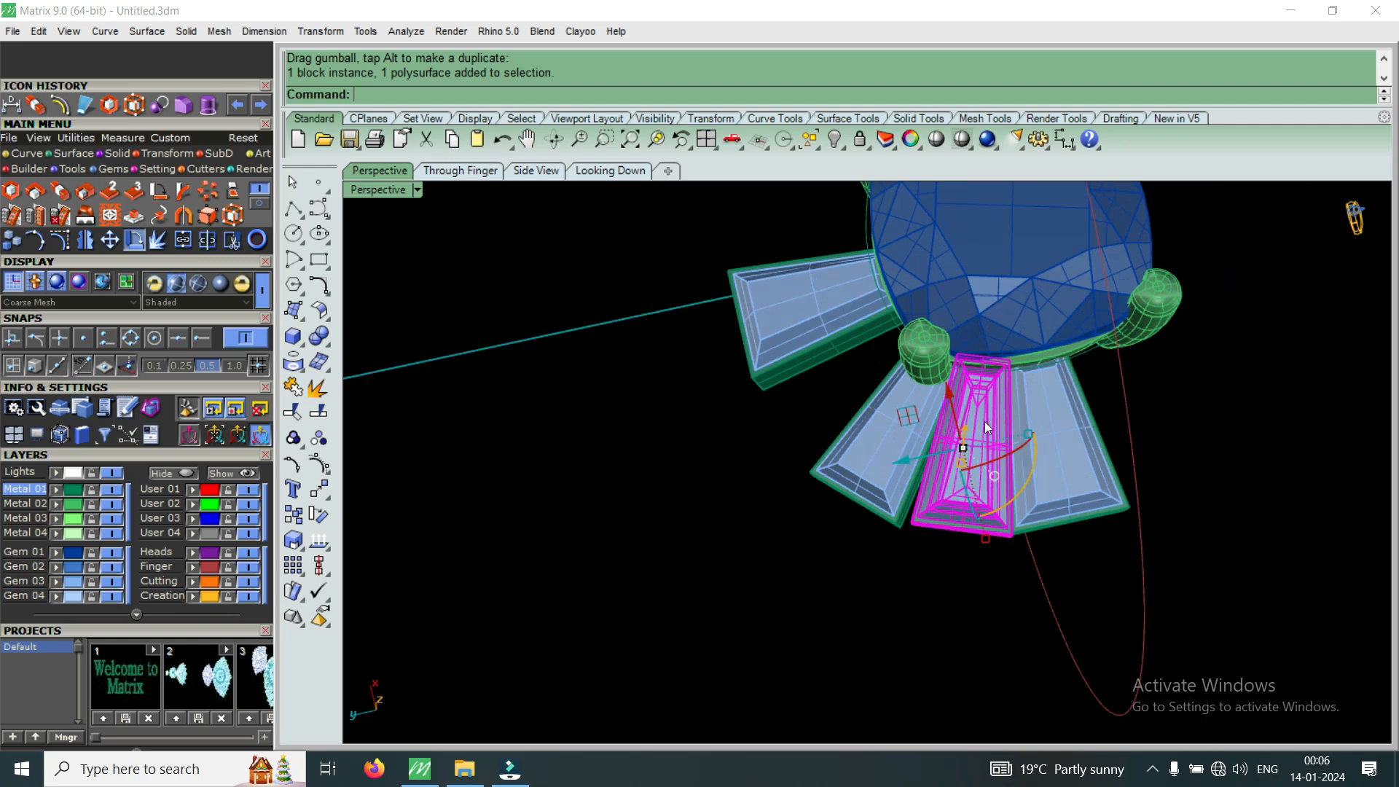
{"action": "scroll", "coordinate": [987, 428], "scroll_direction": "up", "scroll_amount": 3}
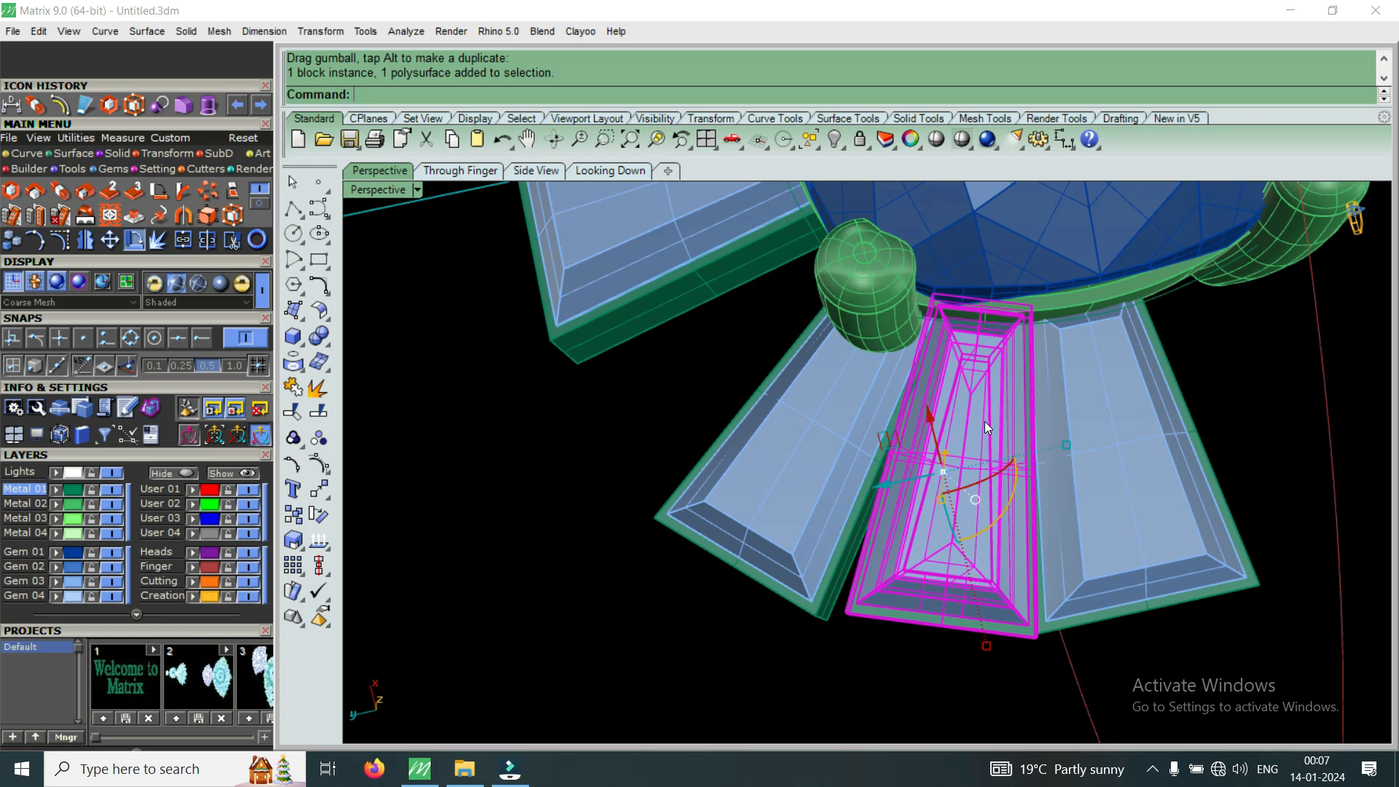
Move the baguette beneath the prong and its setting slightly closer to the centre stone in the Looking Down view.
{"action": "right_click_drag", "start_coordinate": [885, 458], "coordinate": [909, 596]}
{"action": "left_click_drag", "start_coordinate": [915, 640], "coordinate": [845, 585]}
{"action": "right_click_drag", "start_coordinate": [844, 587], "coordinate": [798, 501]}
{"action": "double_click", "coordinate": [397, 191]}
{"action": "scroll", "coordinate": [617, 326], "scroll_direction": "down", "scroll_amount": 3}
{"action": "scroll", "coordinate": [745, 316], "scroll_direction": "up", "scroll_amount": 4}
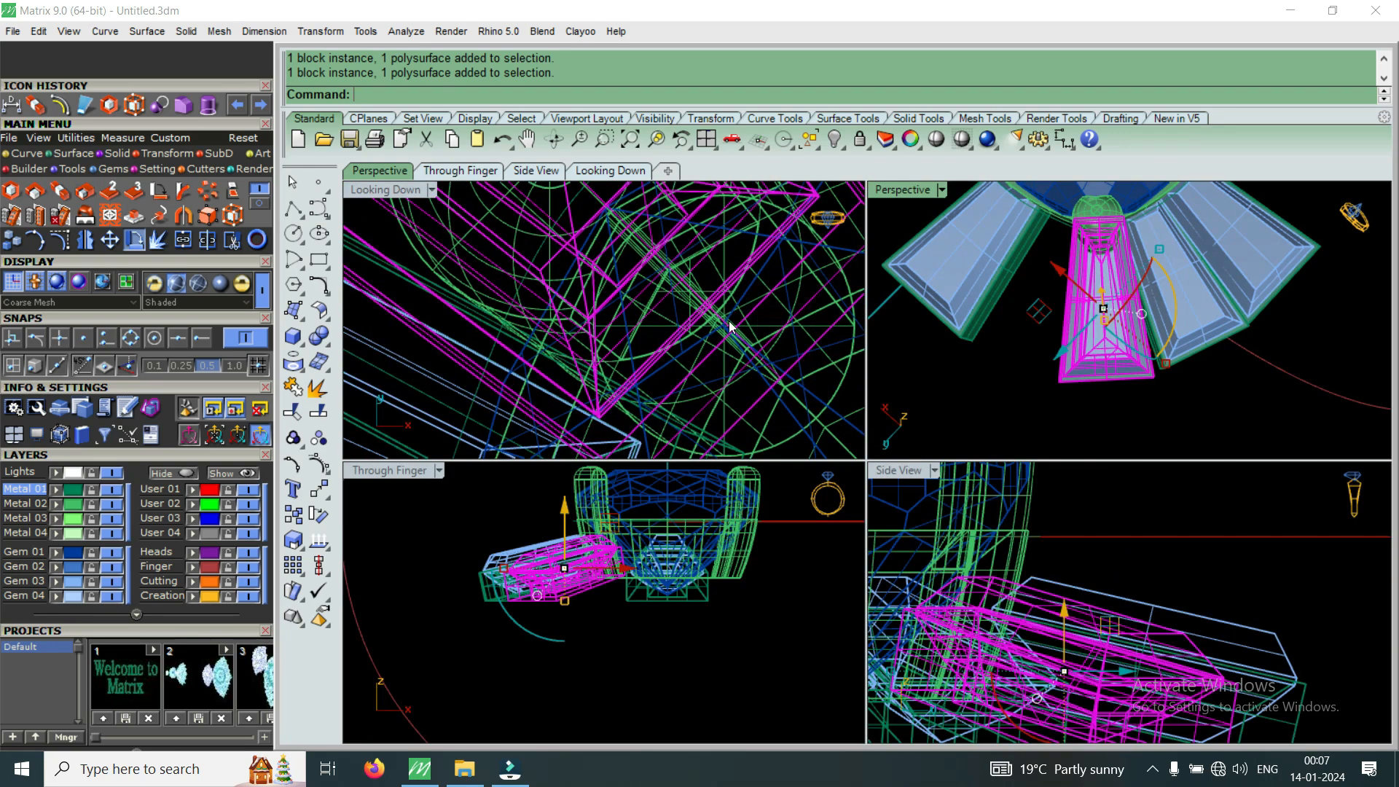
{"action": "double_click", "coordinate": [402, 191]}
{"action": "scroll", "coordinate": [536, 416], "scroll_direction": "down", "scroll_amount": 3}
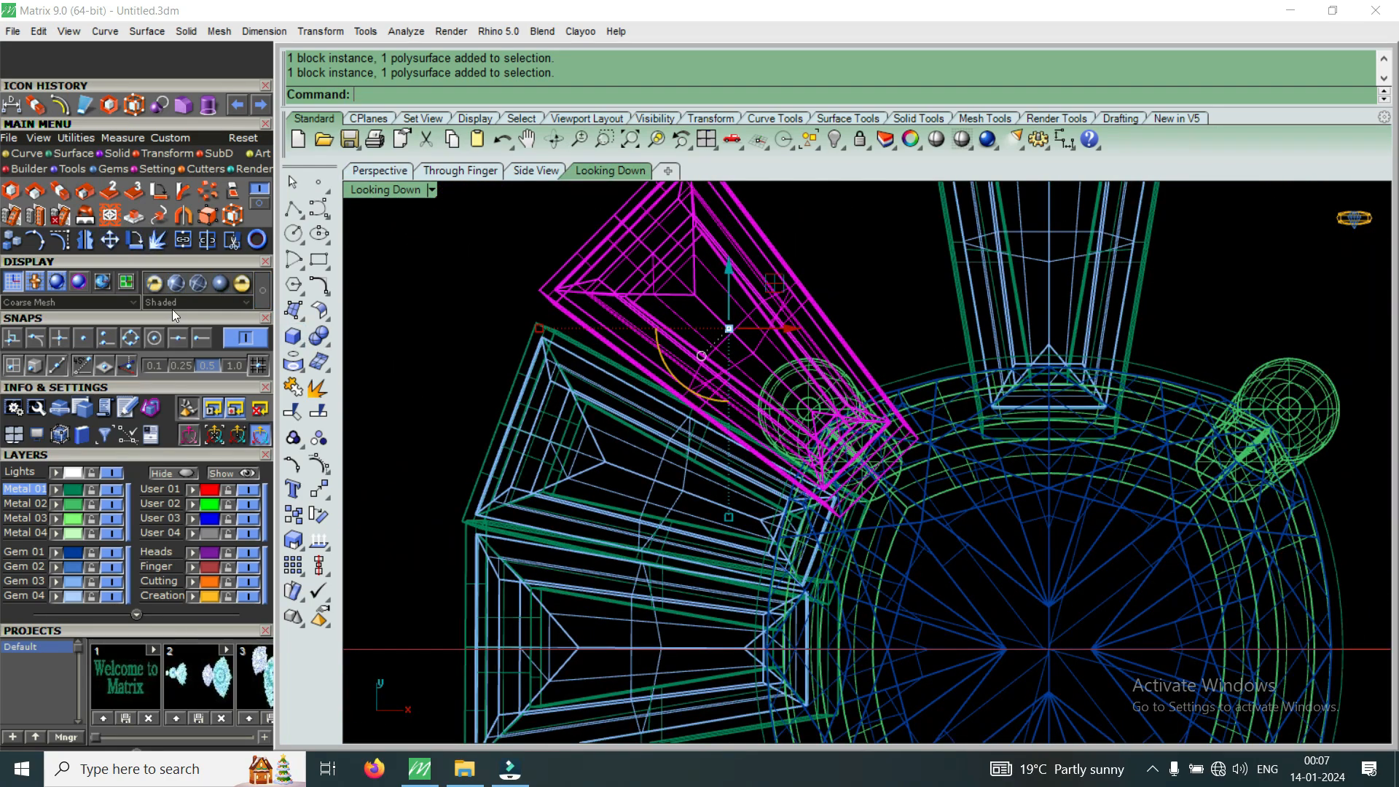
{"action": "left_click", "coordinate": [728, 328]}
{"action": "scroll", "coordinate": [673, 302], "scroll_direction": "up", "scroll_amount": 3}
{"action": "scroll", "coordinate": [792, 386], "scroll_direction": "up", "scroll_amount": 3}
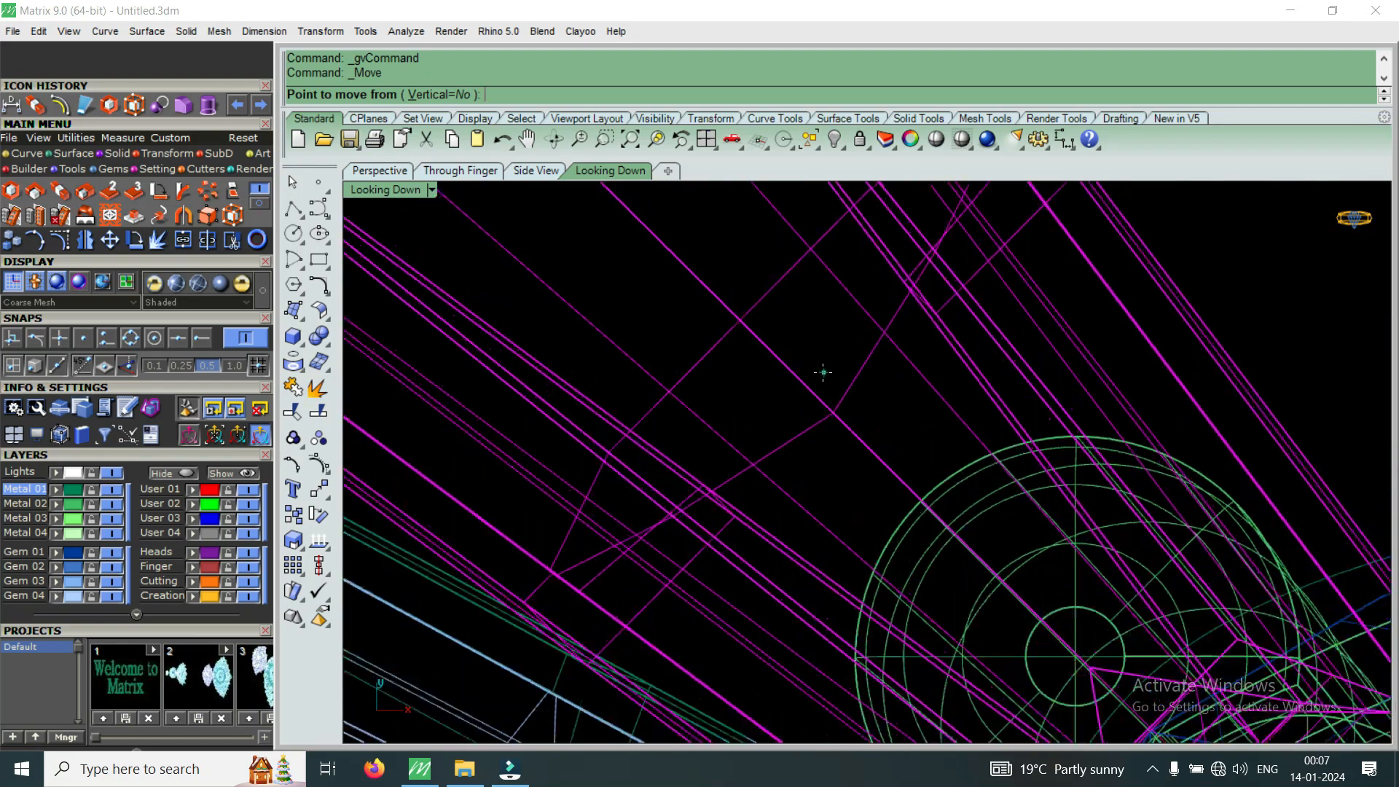
{"action": "left_click", "coordinate": [823, 373]}
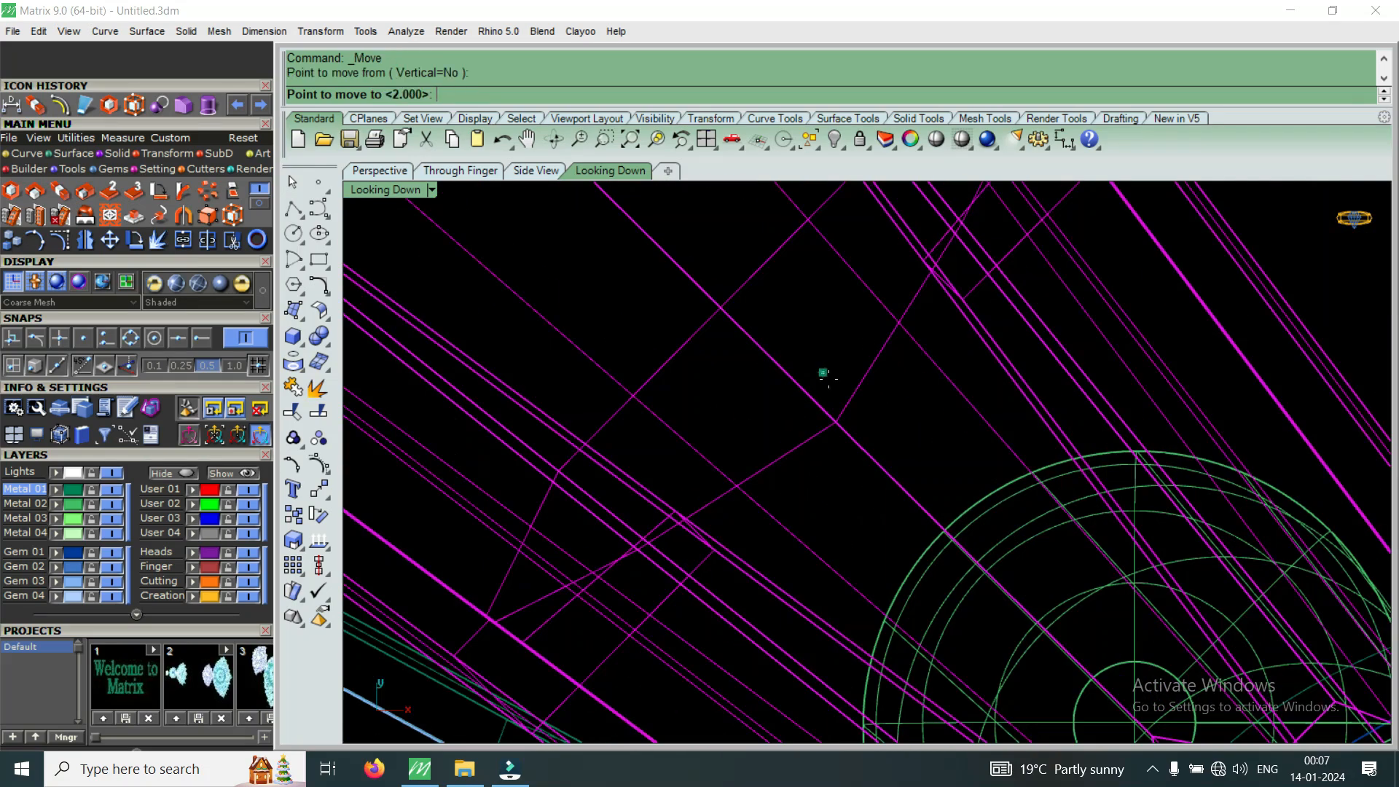
{"action": "left_click", "coordinate": [886, 436]}
{"action": "scroll", "coordinate": [834, 501], "scroll_direction": "down", "scroll_amount": 6}
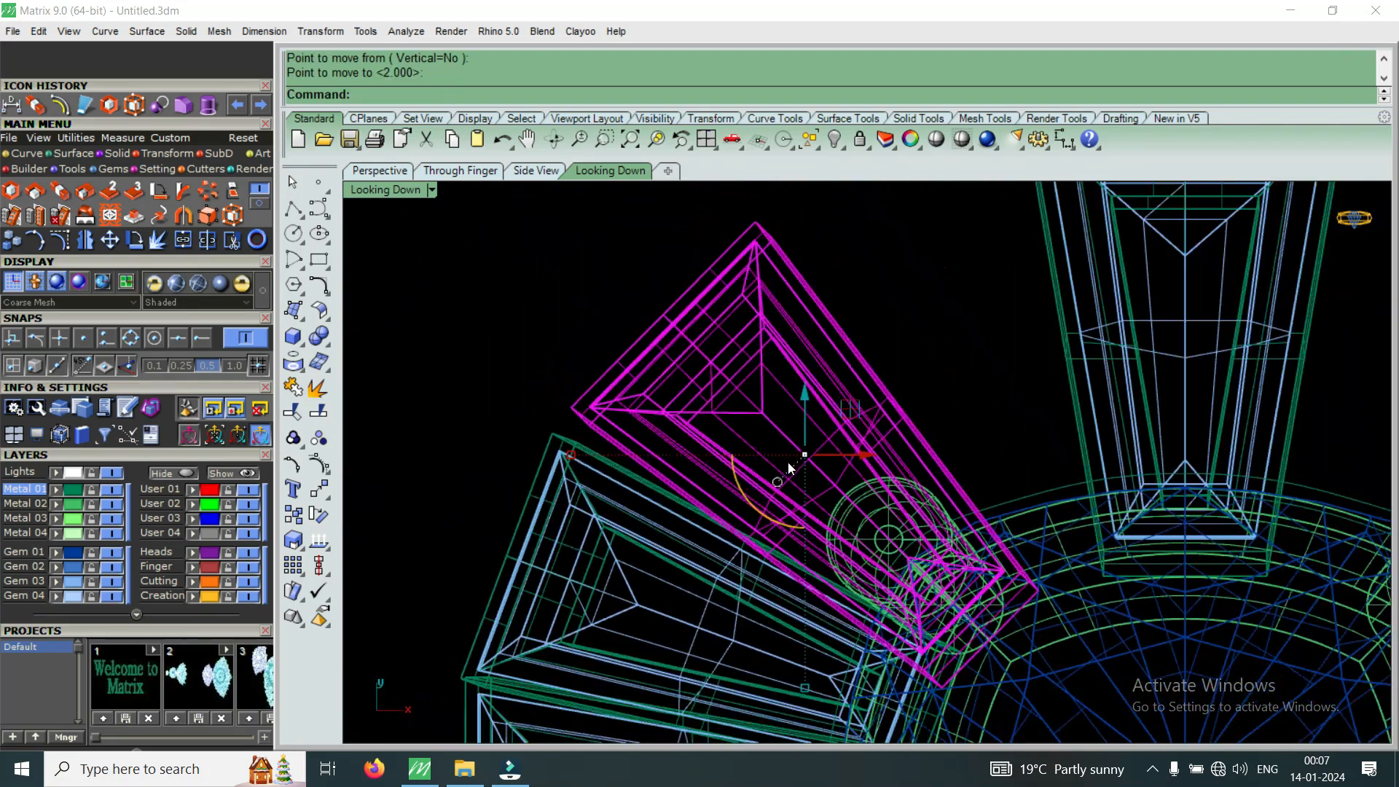
{"action": "scroll", "coordinate": [741, 442], "scroll_direction": "up", "scroll_amount": 3}
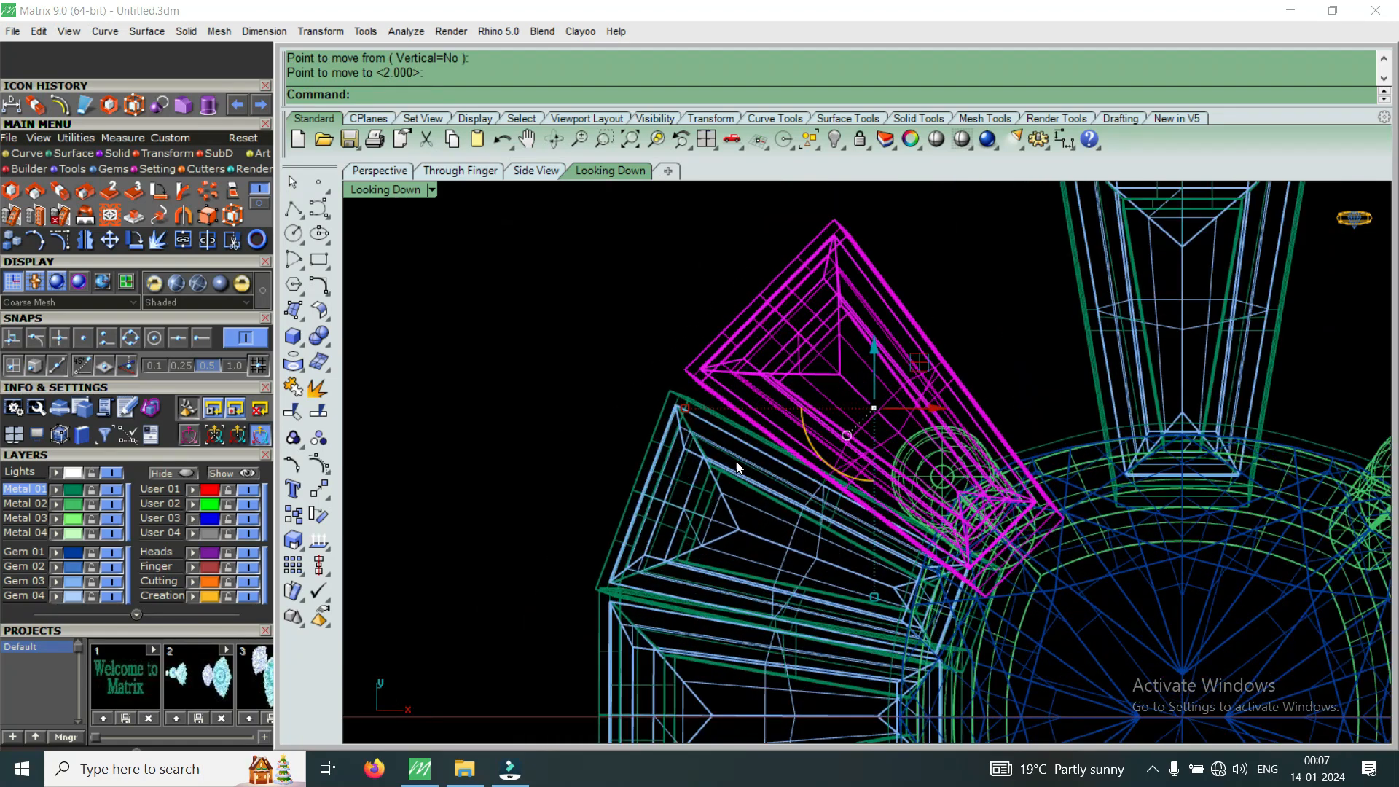
Examine the inner and outer gaps between the three fanned baguettes in Perspective.
{"action": "double_click", "coordinate": [400, 191]}
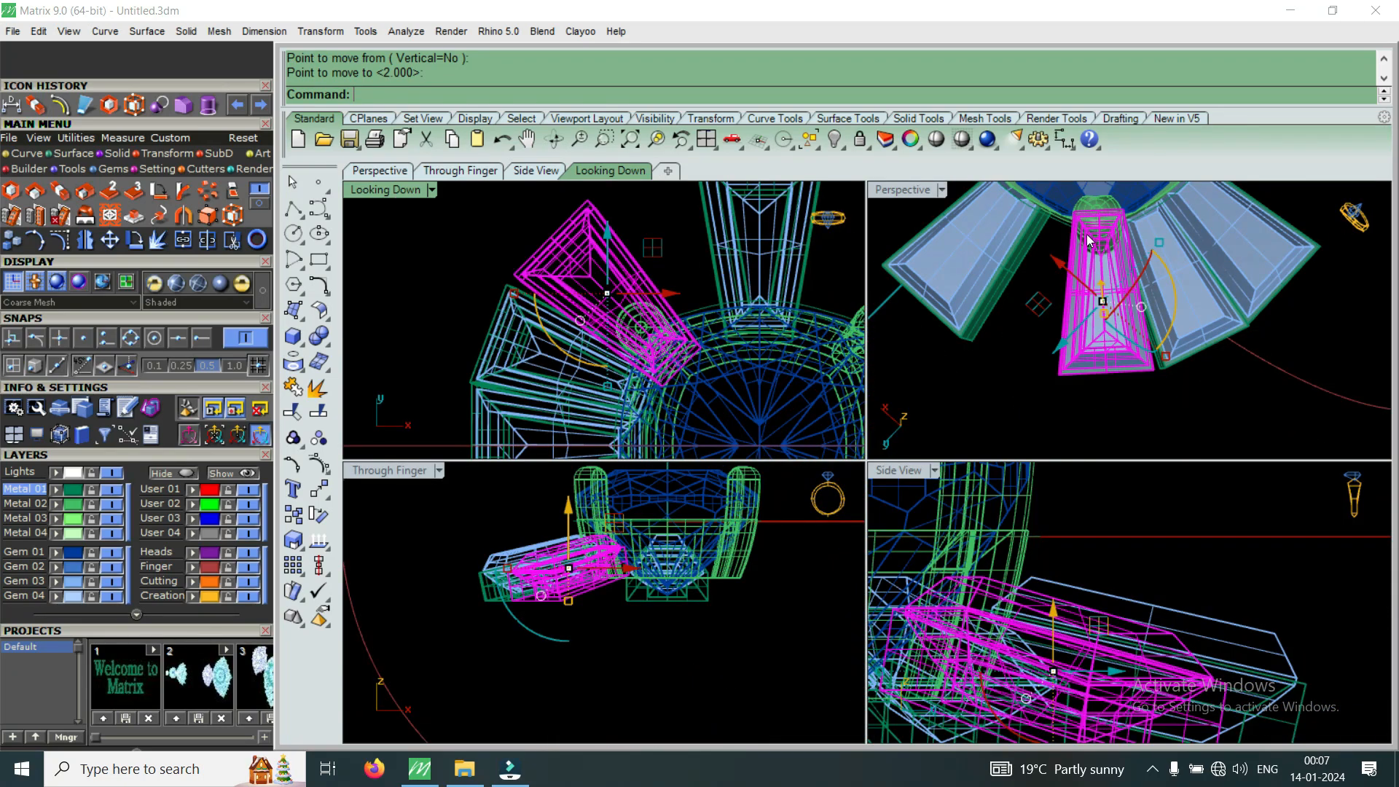
{"action": "scroll", "coordinate": [1220, 291], "scroll_direction": "up", "scroll_amount": 5}
{"action": "scroll", "coordinate": [1179, 273], "scroll_direction": "down", "scroll_amount": 6}
{"action": "scroll", "coordinate": [1210, 273], "scroll_direction": "up", "scroll_amount": 5}
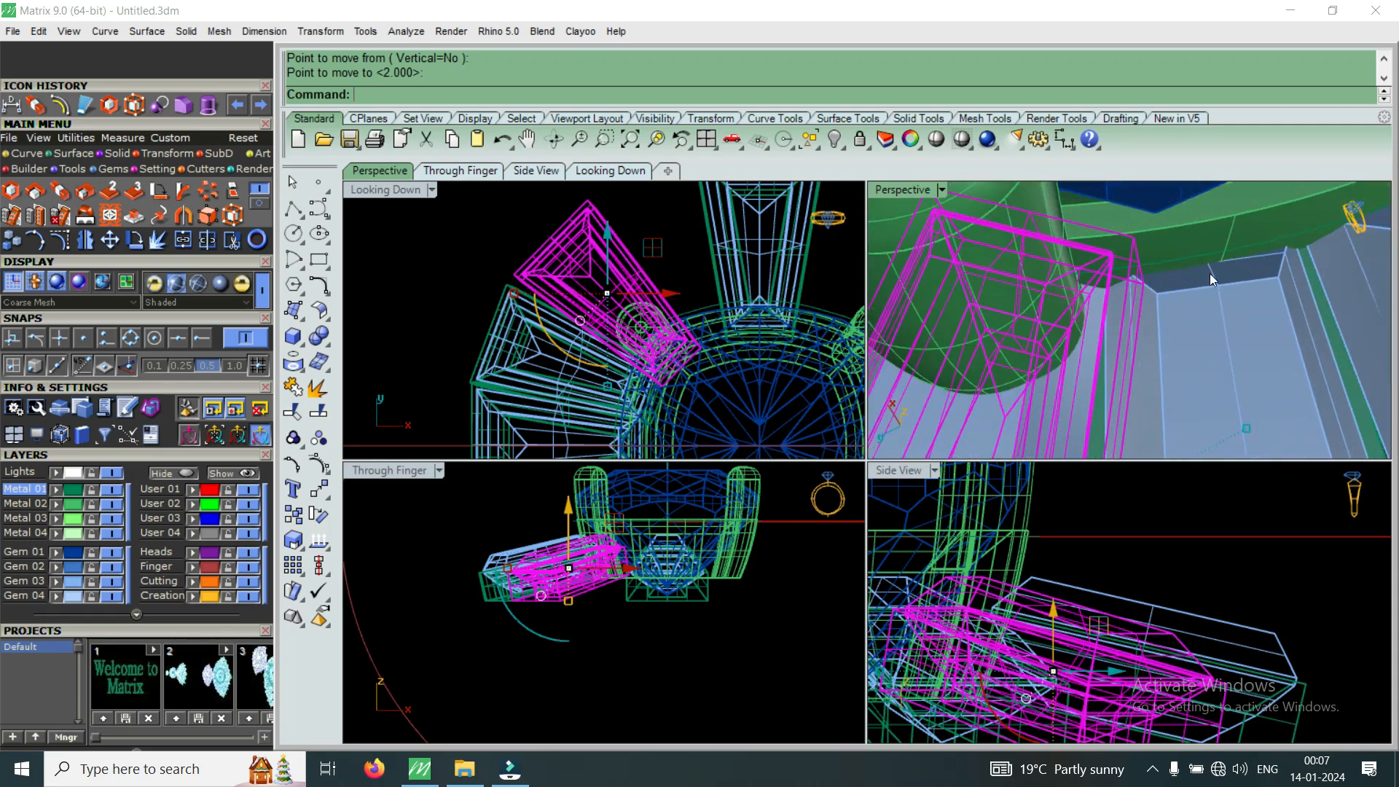
{"action": "key", "text": "Escape"}
{"action": "scroll", "coordinate": [1153, 299], "scroll_direction": "down", "scroll_amount": 3}
{"action": "scroll", "coordinate": [1239, 289], "scroll_direction": "up", "scroll_amount": 3}
{"action": "right_click_drag", "start_coordinate": [1243, 287], "coordinate": [1157, 226]}
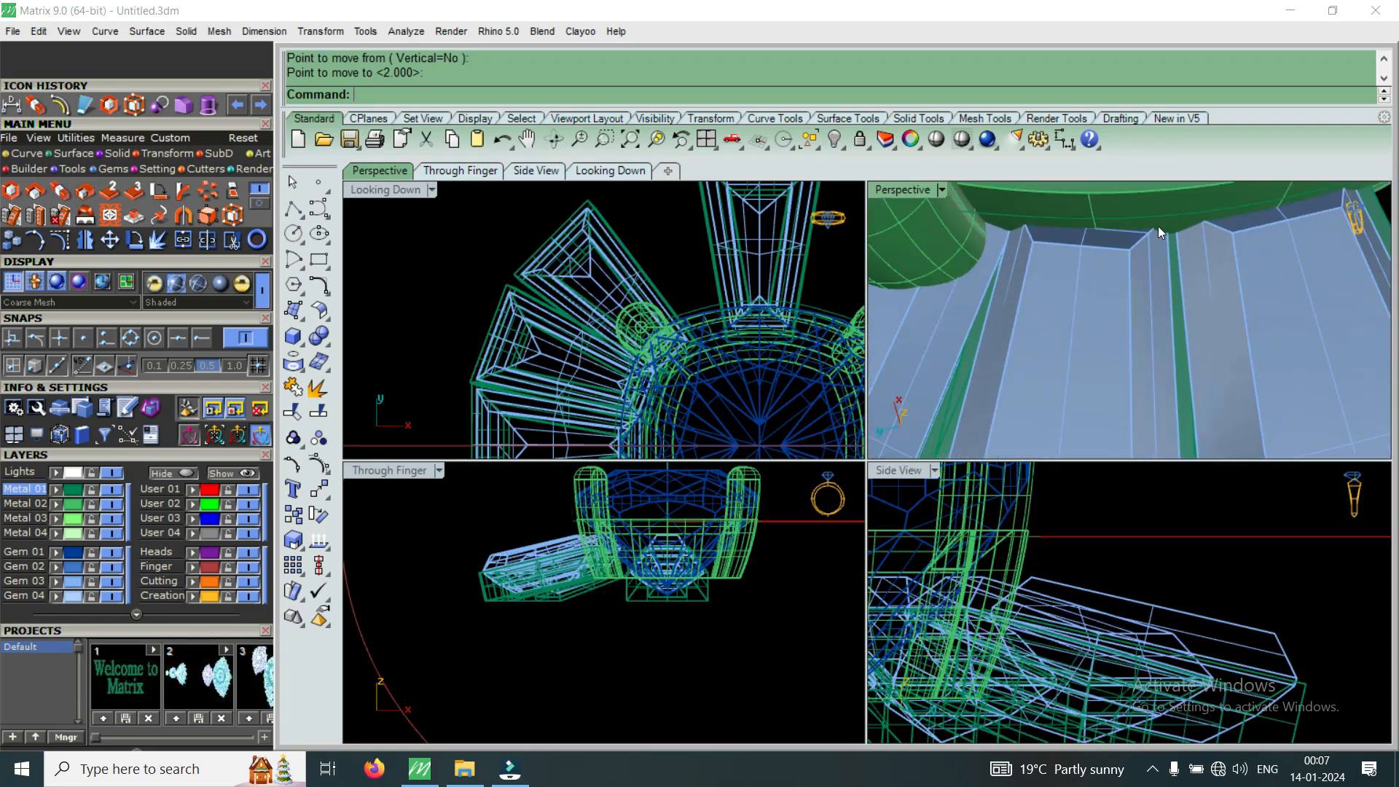
{"action": "scroll", "coordinate": [1157, 226], "scroll_direction": "down", "scroll_amount": 5}
{"action": "scroll", "coordinate": [1142, 391], "scroll_direction": "down", "scroll_amount": 4}
{"action": "scroll", "coordinate": [1142, 391], "scroll_direction": "up", "scroll_amount": 8}
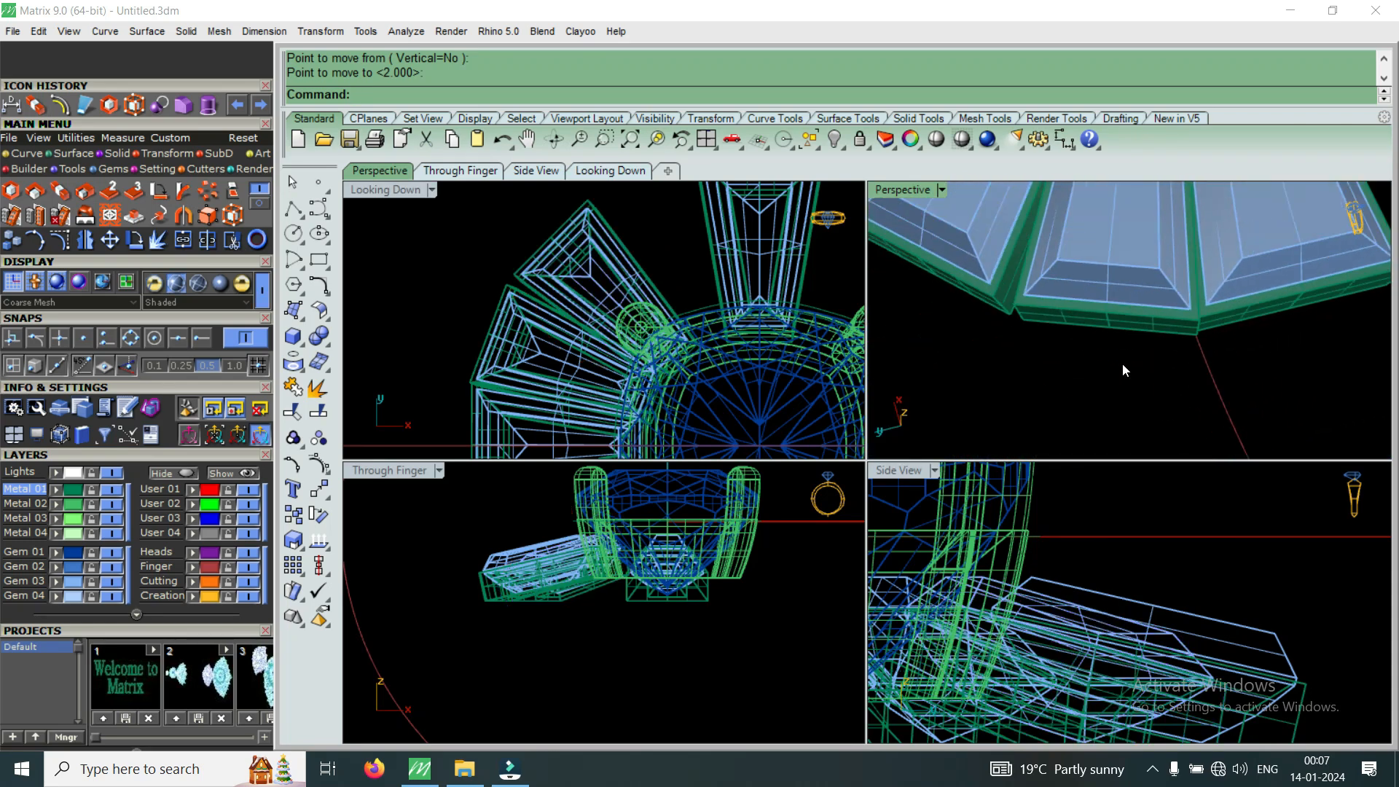
Rotate the middle baguette and setting slightly about their inner end, swinging the outer end toward the baguette beneath the prong.
{"action": "left_click", "coordinate": [1086, 322]}
{"action": "scroll", "coordinate": [1084, 321], "scroll_direction": "down", "scroll_amount": 8}
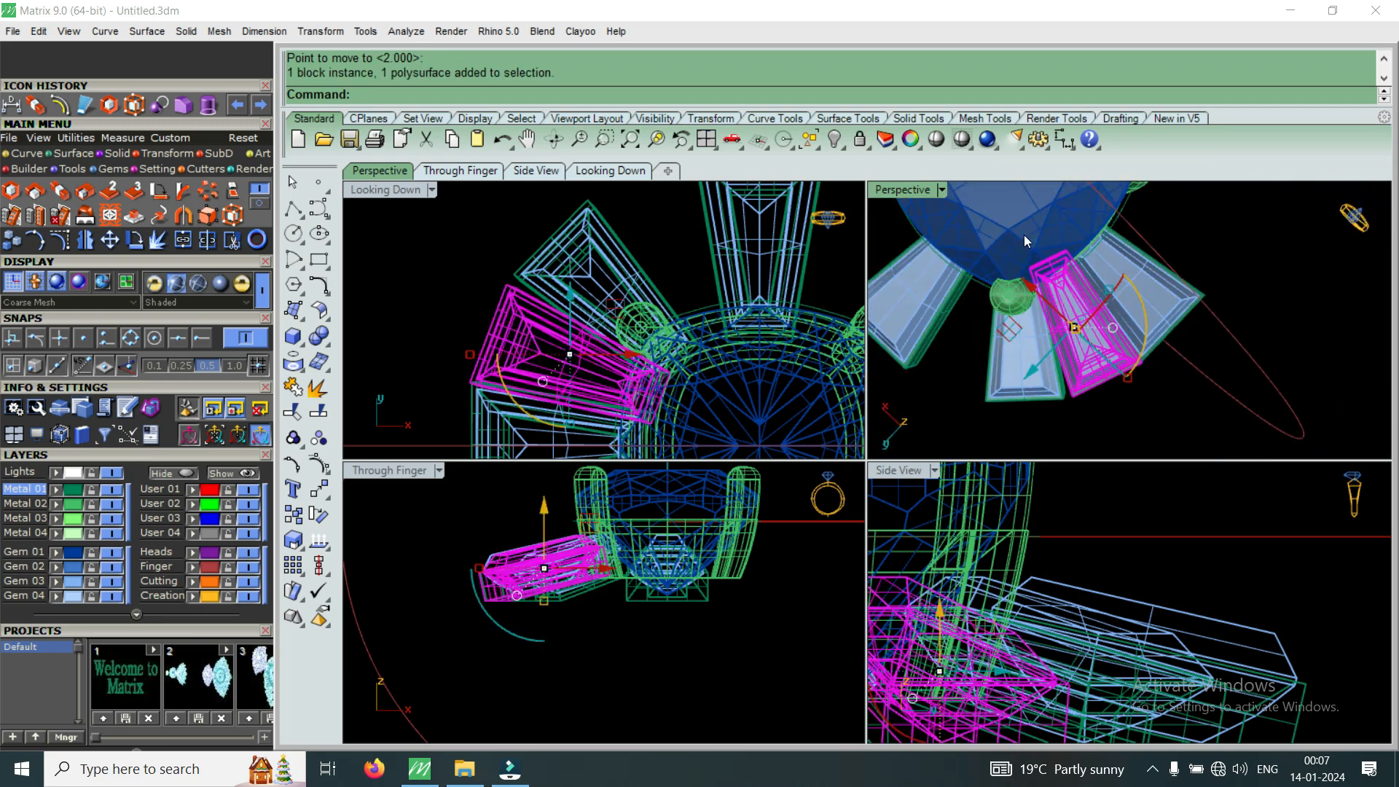
{"action": "scroll", "coordinate": [1069, 293], "scroll_direction": "up", "scroll_amount": 7}
{"action": "right_click_drag", "start_coordinate": [1130, 346], "coordinate": [1095, 294]}
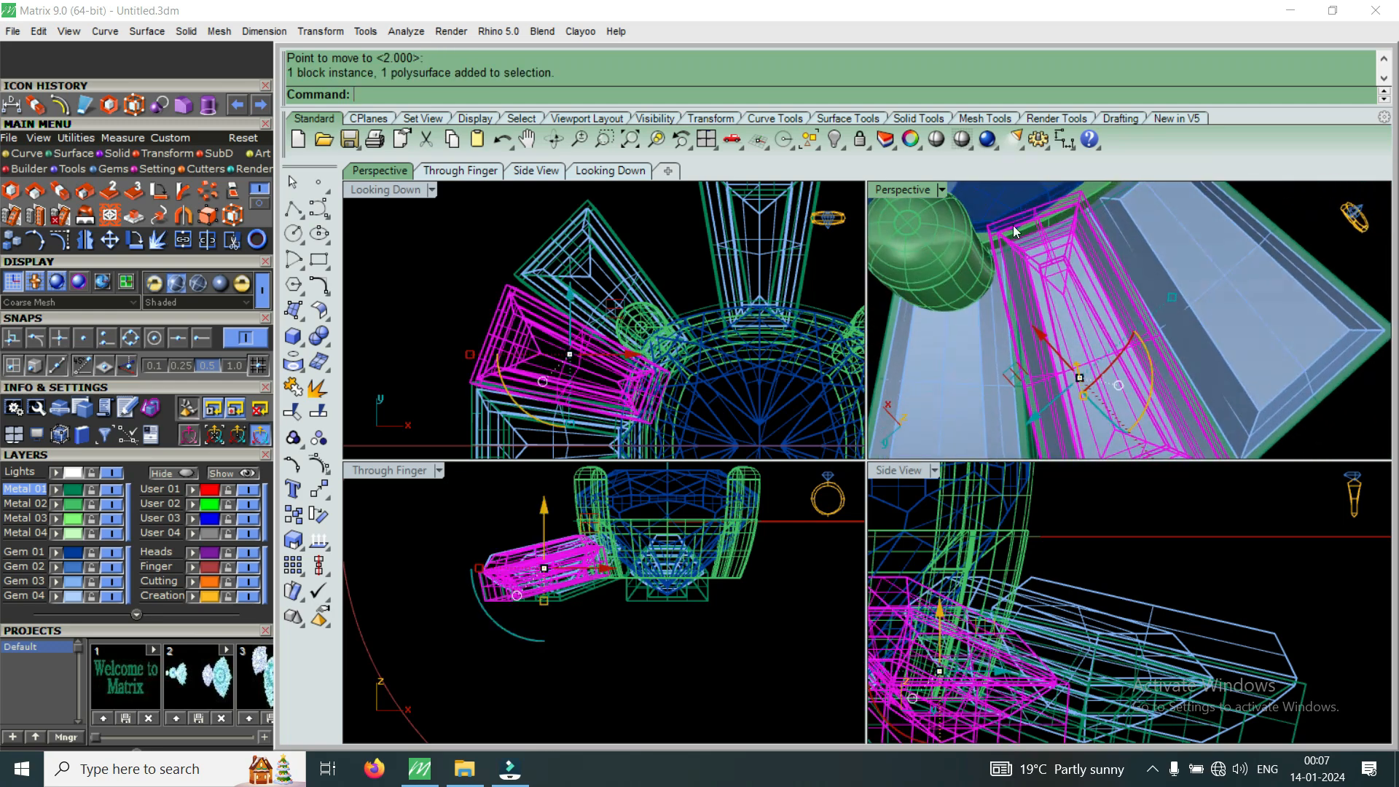
{"action": "double_click", "coordinate": [930, 190]}
{"action": "scroll", "coordinate": [1047, 391], "scroll_direction": "down", "scroll_amount": 7}
{"action": "right_click_drag", "start_coordinate": [1047, 389], "coordinate": [1038, 350]}
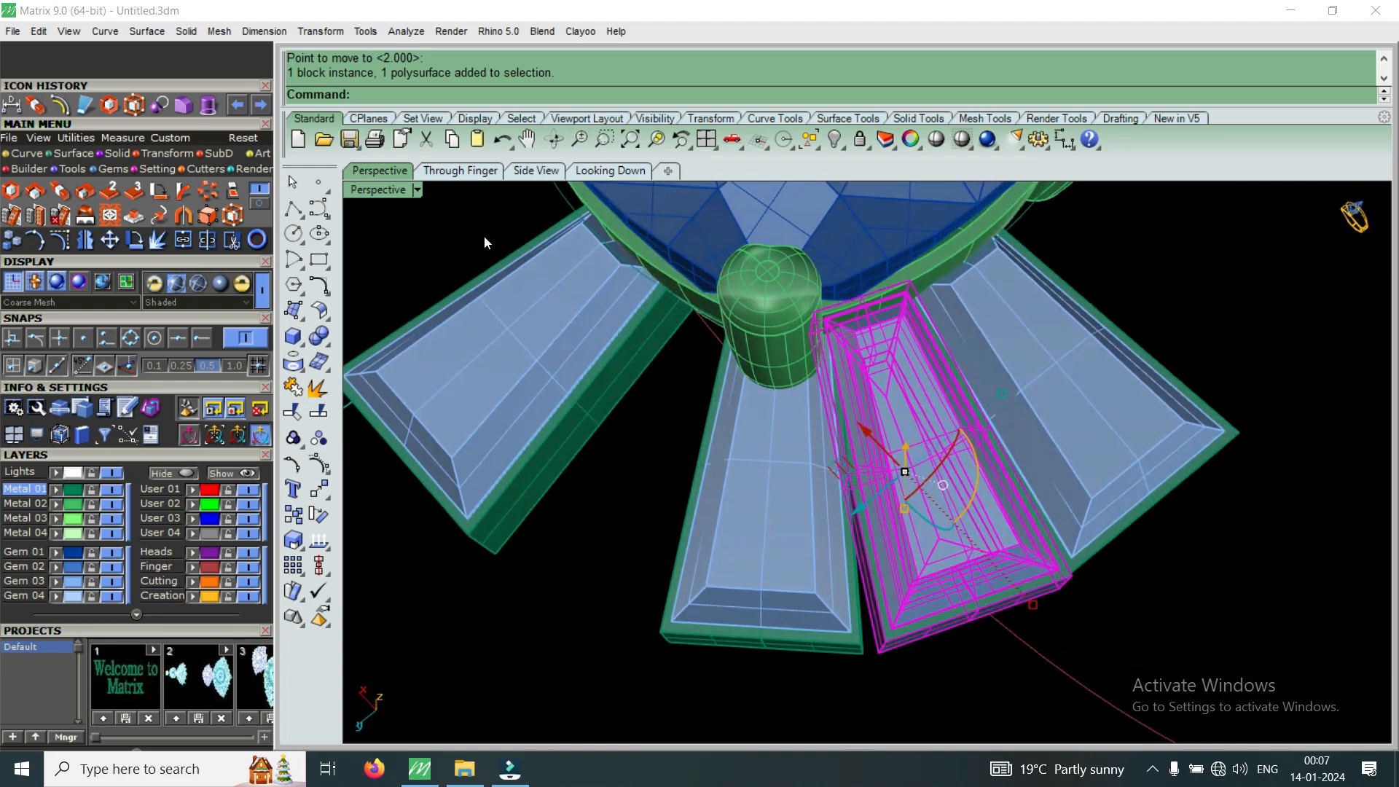
{"action": "double_click", "coordinate": [396, 193]}
{"action": "scroll", "coordinate": [1140, 352], "scroll_direction": "up", "scroll_amount": 3}
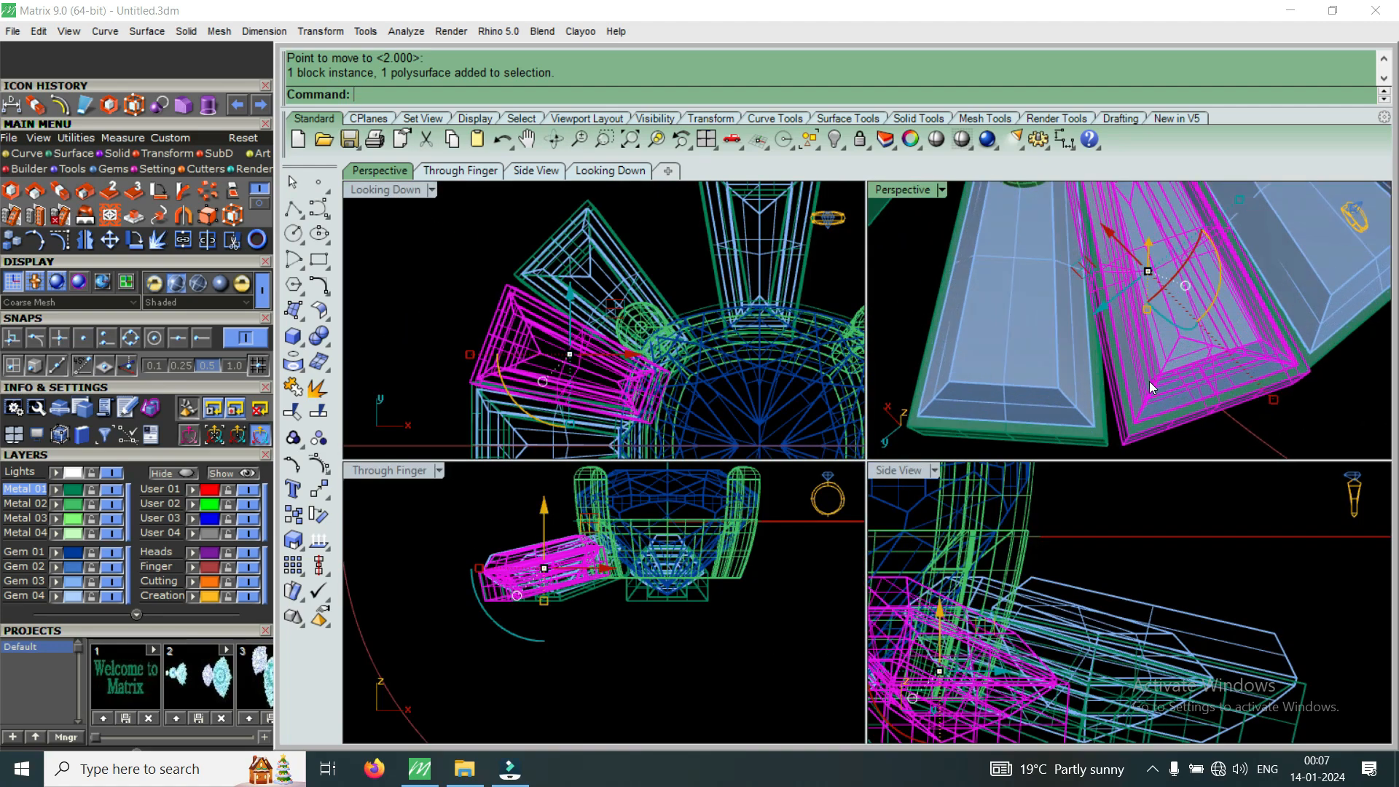
{"action": "left_click", "coordinate": [134, 240]}
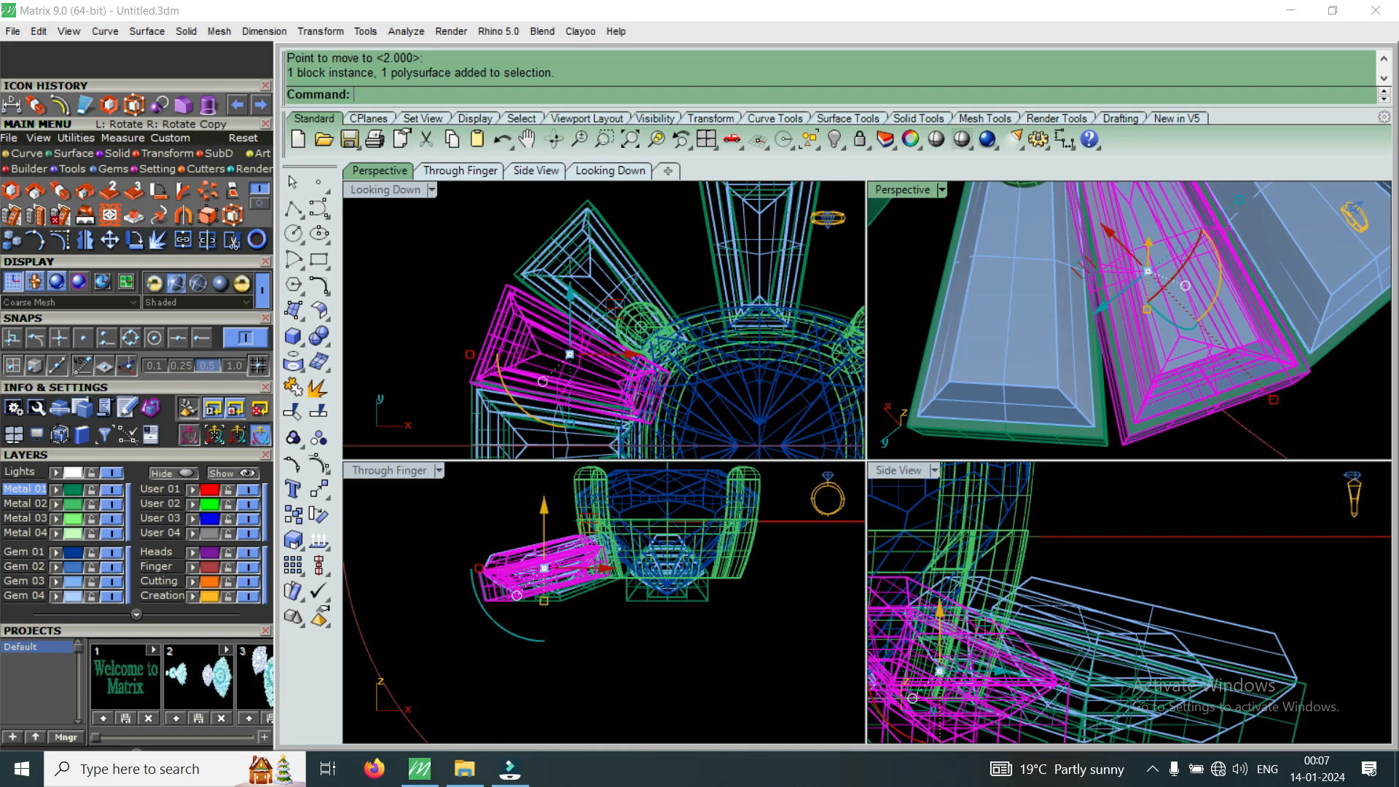
{"action": "left_click", "coordinate": [651, 401]}
{"action": "scroll", "coordinate": [535, 310], "scroll_direction": "up", "scroll_amount": 3}
{"action": "left_click", "coordinate": [527, 310]}
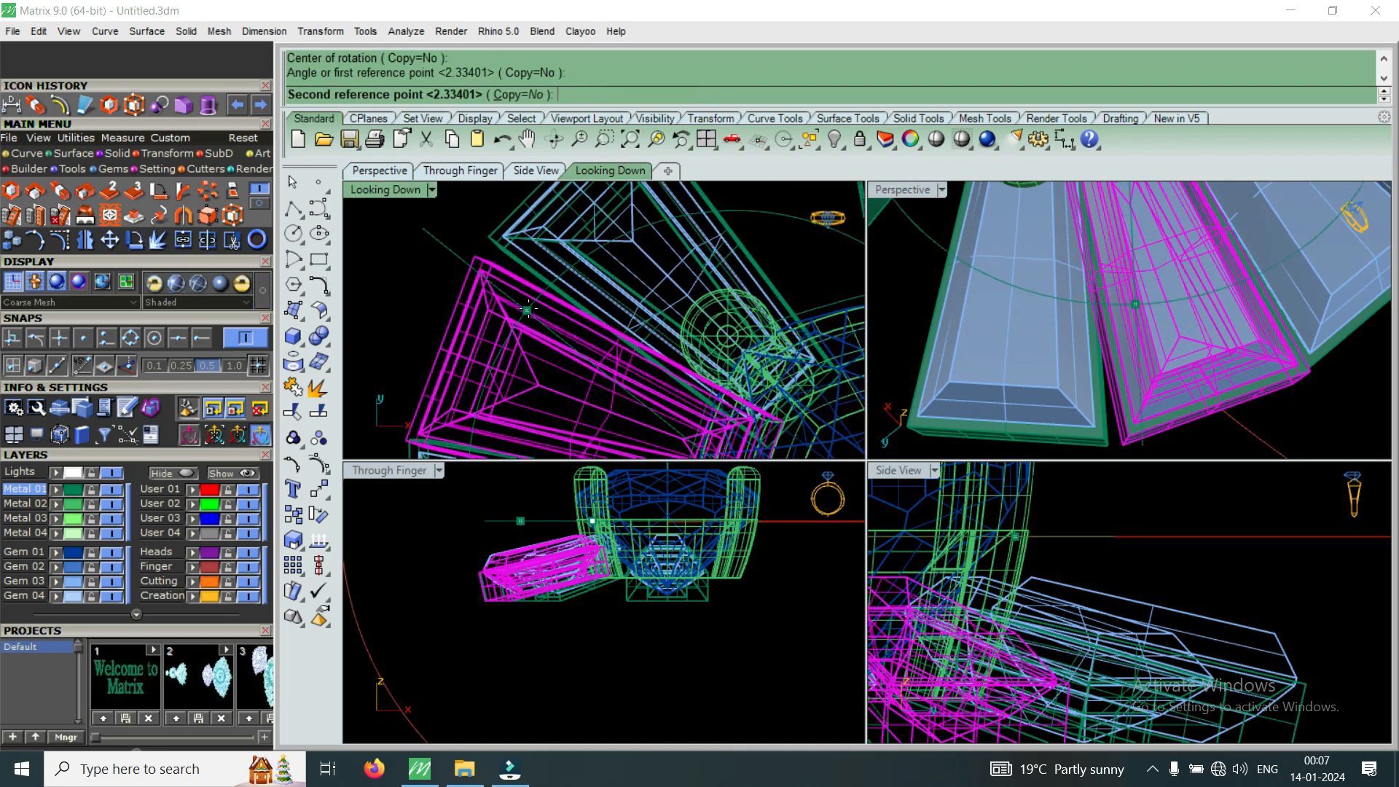
{"action": "left_click", "coordinate": [533, 304]}
{"action": "scroll", "coordinate": [534, 304], "scroll_direction": "down", "scroll_amount": 4}
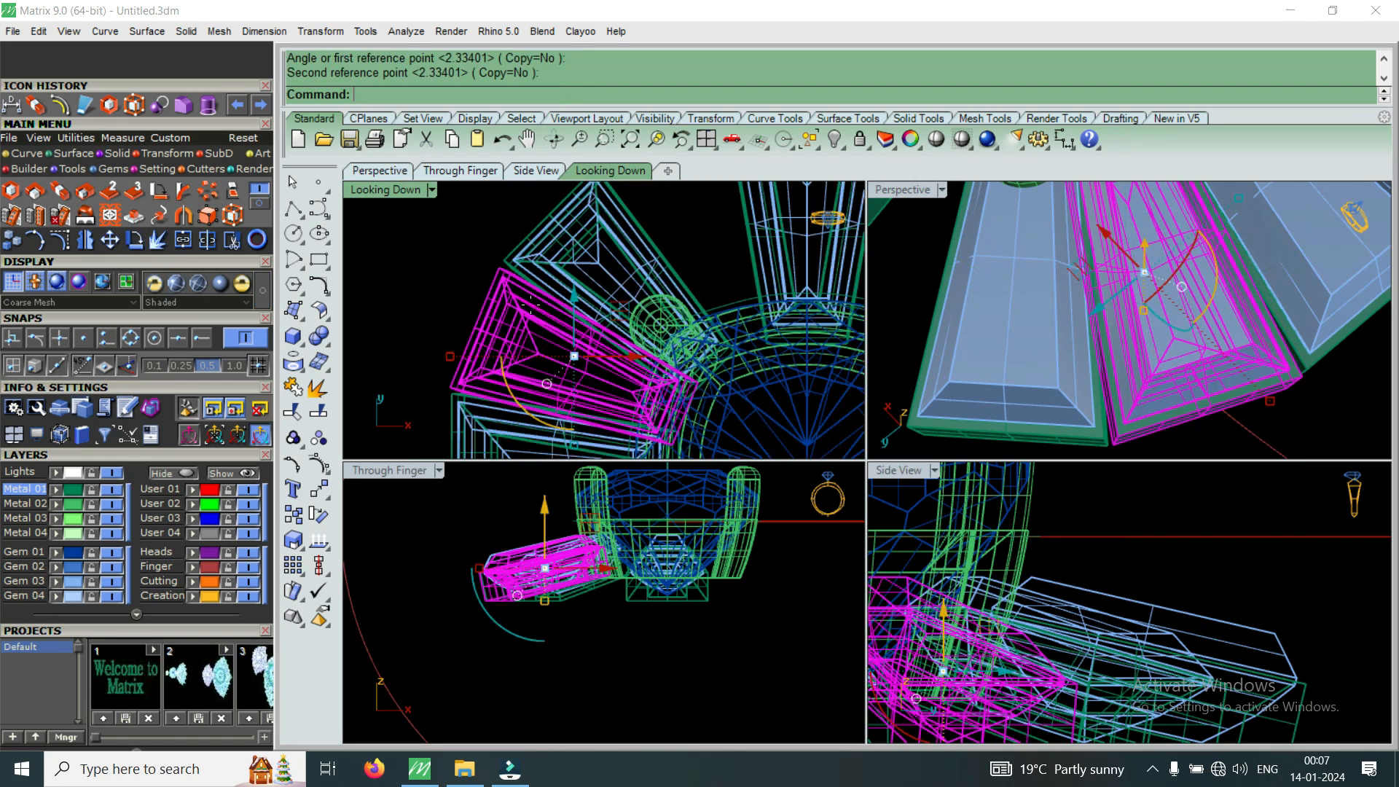
Rotate the middle baguette and setting slightly about their outer corner to shift the inner end away from the prong.
{"action": "right_click", "coordinate": [501, 313]}
{"action": "left_click", "coordinate": [498, 314]}
{"action": "scroll", "coordinate": [660, 427], "scroll_direction": "up", "scroll_amount": 3}
{"action": "left_click", "coordinate": [670, 407]}
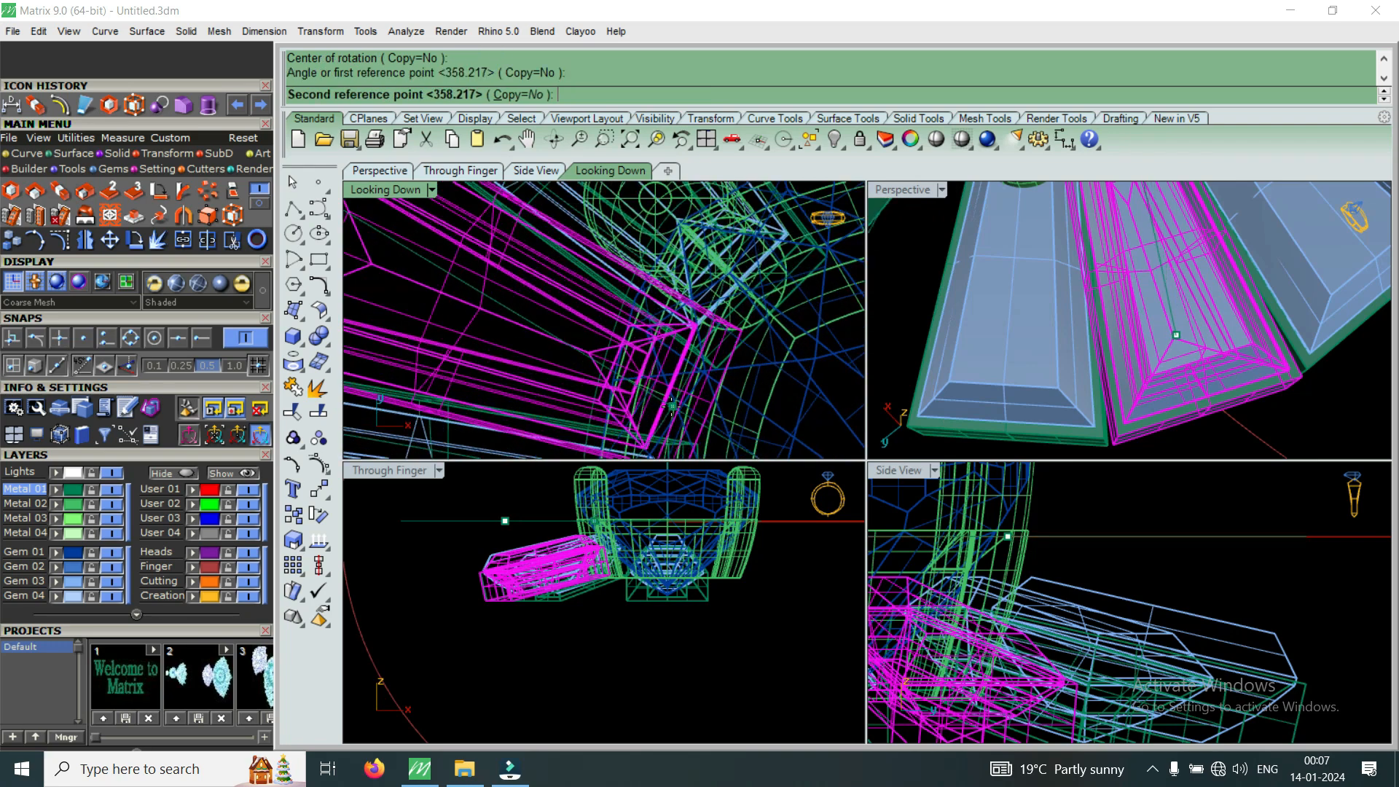
{"action": "left_click", "coordinate": [668, 413]}
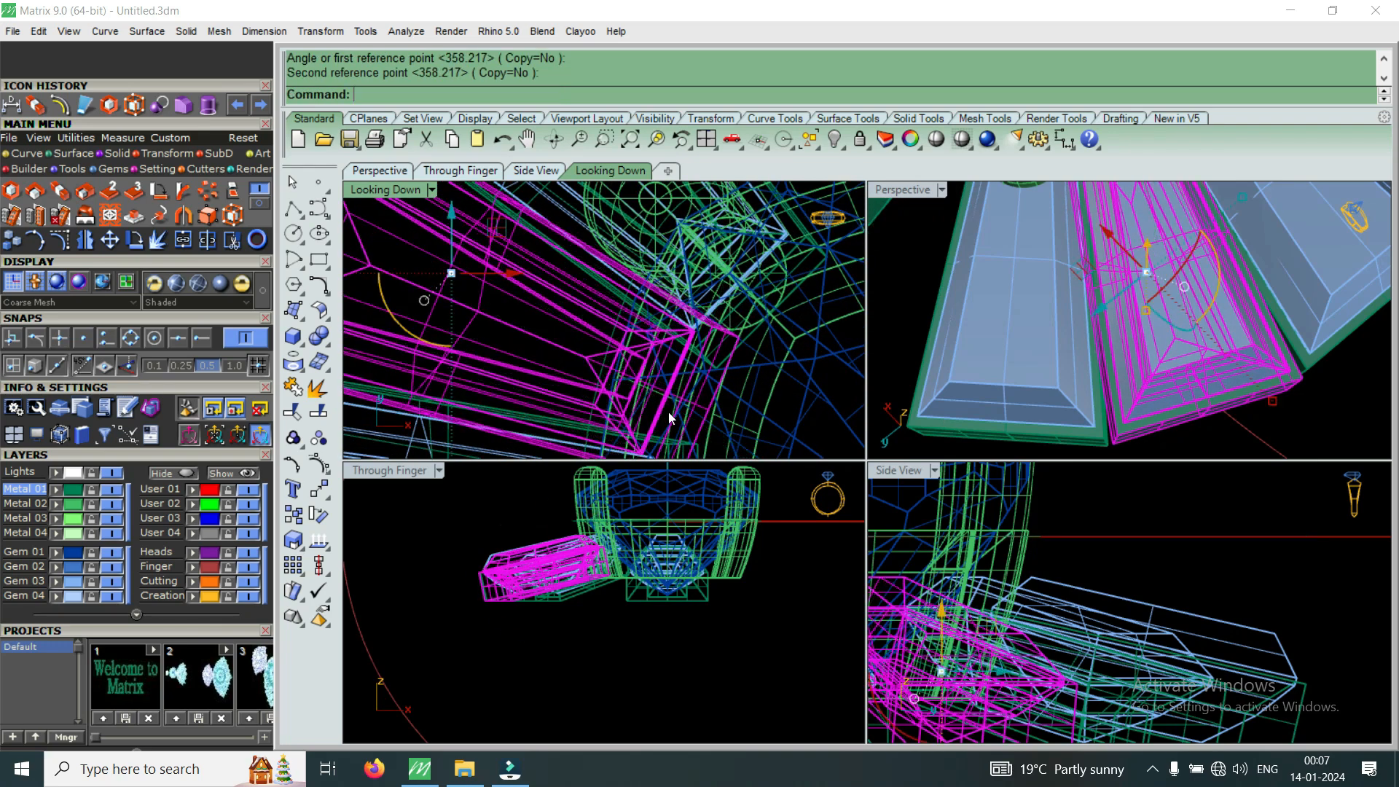
Examine the gaps along the inner ends, sides and outer corners of the three fanned baguettes in Perspective.
{"action": "key", "text": "Escape"}
{"action": "right_click_drag", "start_coordinate": [1017, 383], "coordinate": [1087, 297]}
{"action": "scroll", "coordinate": [1104, 296], "scroll_direction": "up", "scroll_amount": 6}
{"action": "scroll", "coordinate": [1223, 208], "scroll_direction": "down", "scroll_amount": 1}
{"action": "scroll", "coordinate": [1188, 243], "scroll_direction": "up", "scroll_amount": 3}
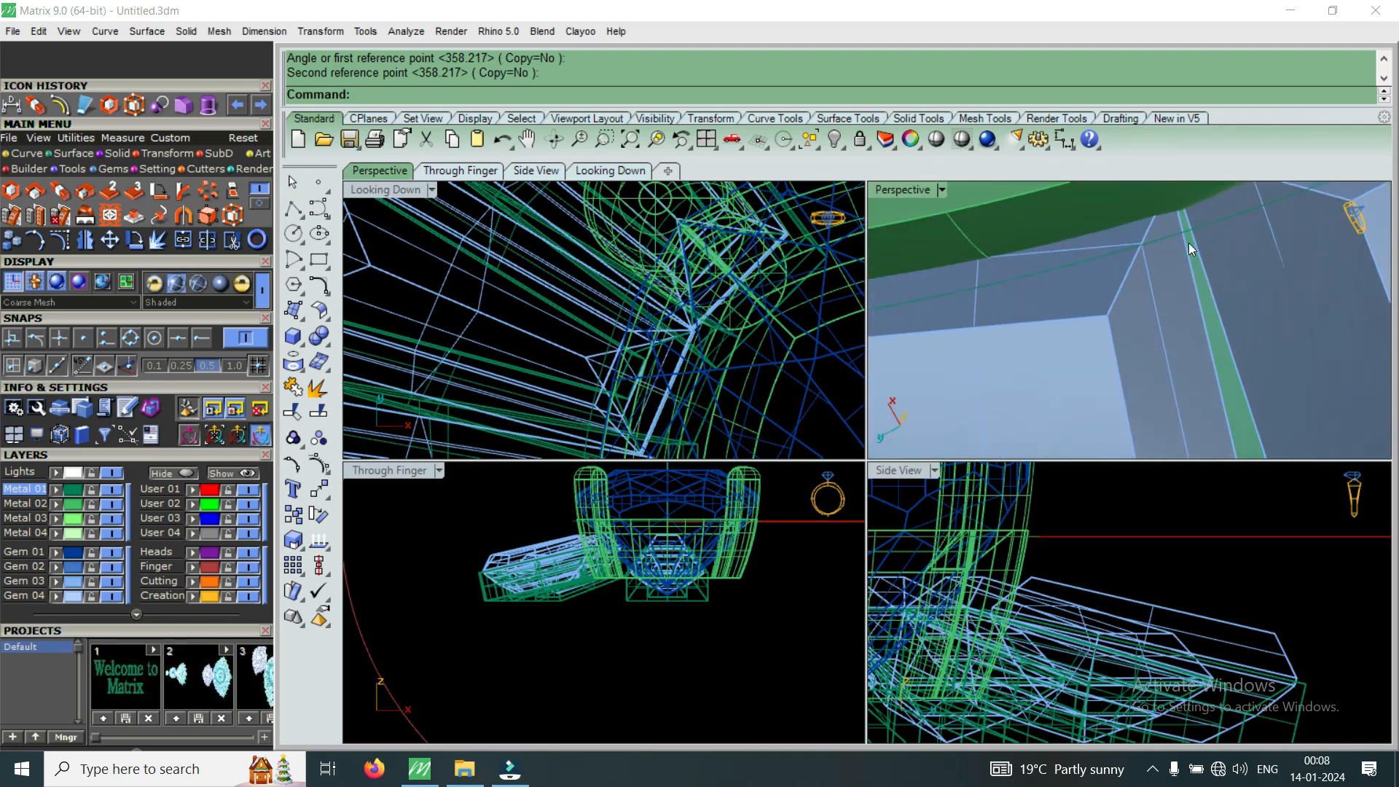
{"action": "scroll", "coordinate": [1183, 243], "scroll_direction": "down", "scroll_amount": 3}
{"action": "double_click", "coordinate": [904, 190]}
{"action": "right_click_drag", "start_coordinate": [909, 194], "coordinate": [860, 352]}
{"action": "scroll", "coordinate": [899, 378], "scroll_direction": "down", "scroll_amount": 5}
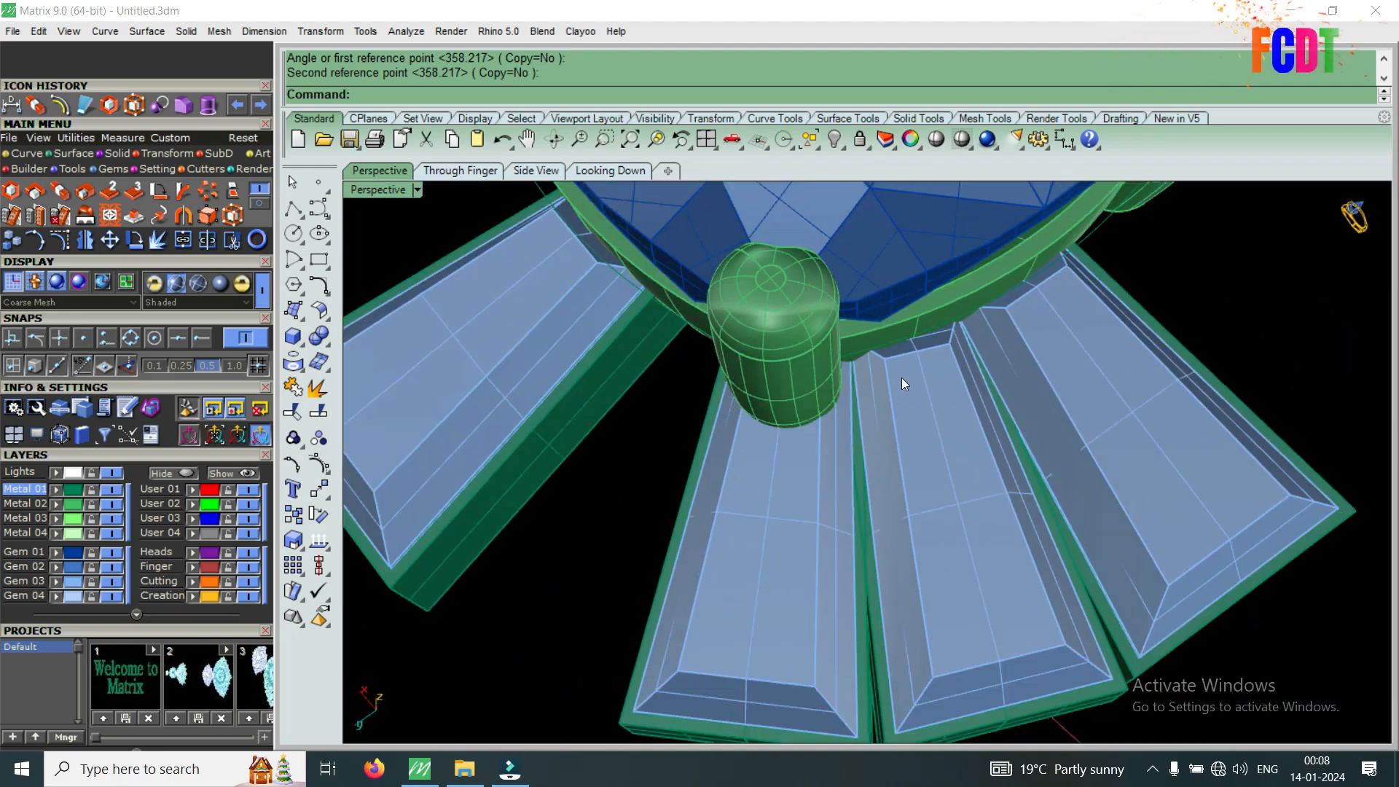
{"action": "scroll", "coordinate": [858, 365], "scroll_direction": "up", "scroll_amount": 5}
{"action": "scroll", "coordinate": [846, 346], "scroll_direction": "up", "scroll_amount": 6}
{"action": "scroll", "coordinate": [842, 349], "scroll_direction": "down", "scroll_amount": 5}
{"action": "right_click_drag", "start_coordinate": [1142, 381], "coordinate": [1021, 364]}
{"action": "scroll", "coordinate": [1021, 365], "scroll_direction": "down", "scroll_amount": 7}
{"action": "scroll", "coordinate": [947, 663], "scroll_direction": "up", "scroll_amount": 4}
{"action": "mouse_move", "coordinate": [947, 664]}
{"action": "right_mouse_down"}
{"action": "mouse_move", "coordinate": [975, 625]}
{"action": "mouse_move", "coordinate": [952, 641]}
{"action": "right_mouse_up"}
{"action": "scroll", "coordinate": [953, 642], "scroll_direction": "down", "scroll_amount": 3}
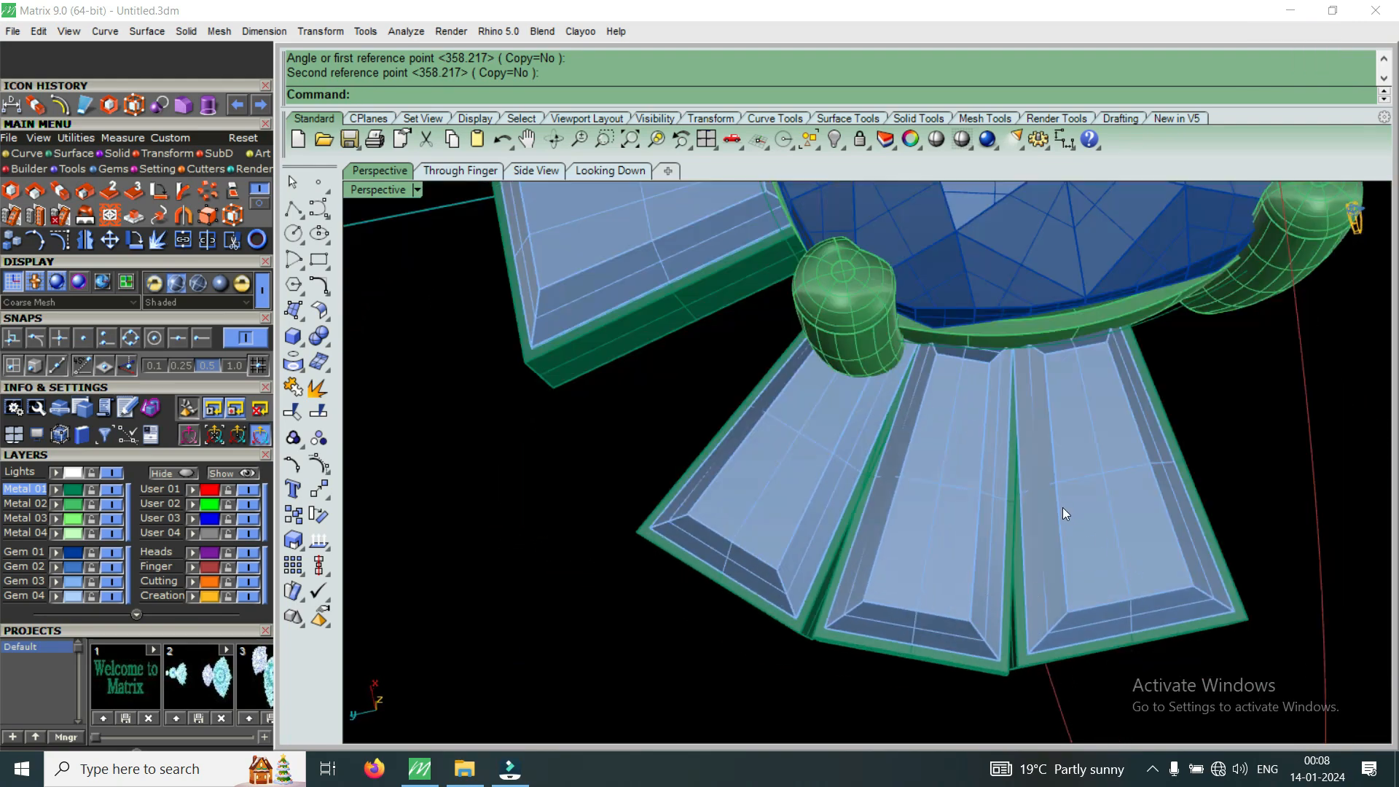
{"action": "scroll", "coordinate": [936, 679], "scroll_direction": "up", "scroll_amount": 4}
{"action": "right_click_drag", "start_coordinate": [814, 685], "coordinate": [880, 684]}
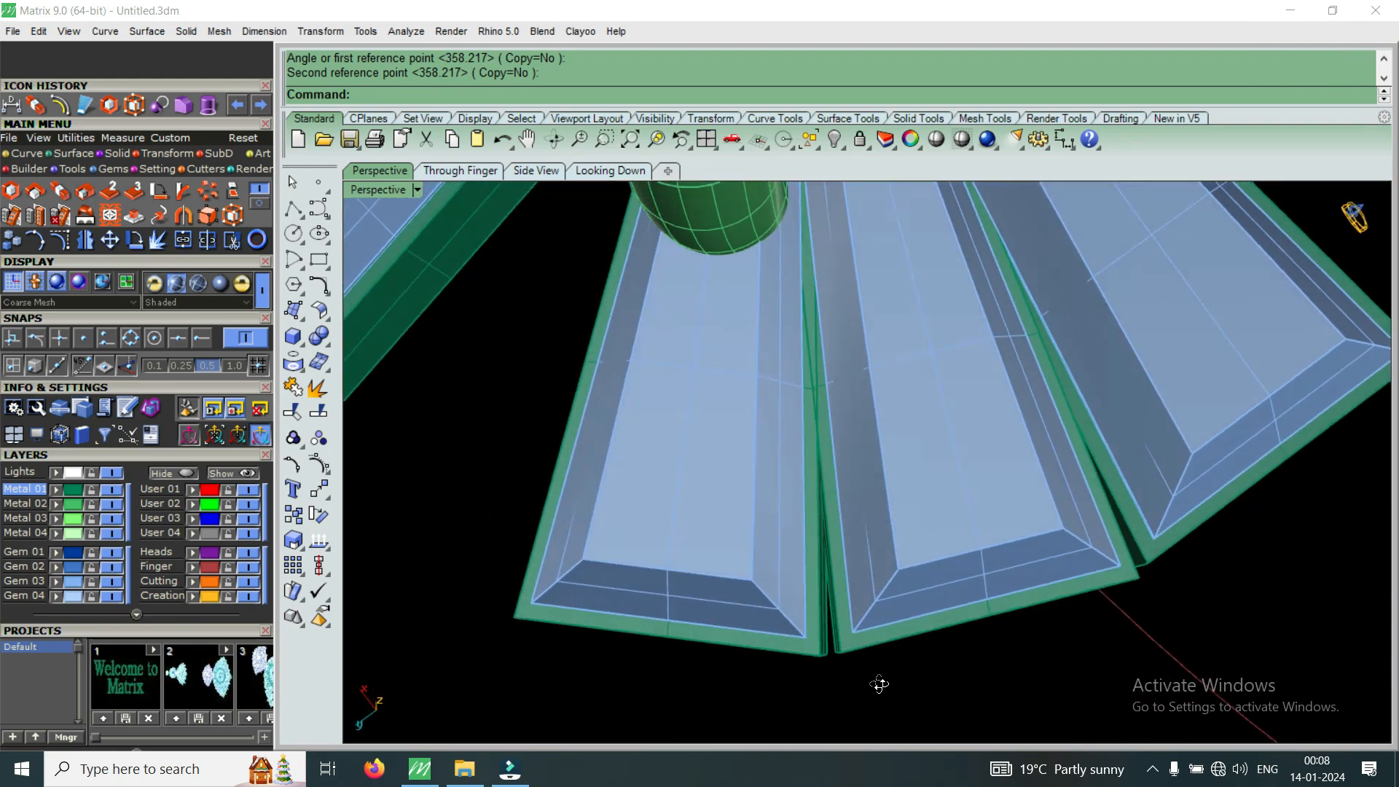
{"action": "scroll", "coordinate": [837, 669], "scroll_direction": "down", "scroll_amount": 4}
{"action": "scroll", "coordinate": [1037, 551], "scroll_direction": "up", "scroll_amount": 5}
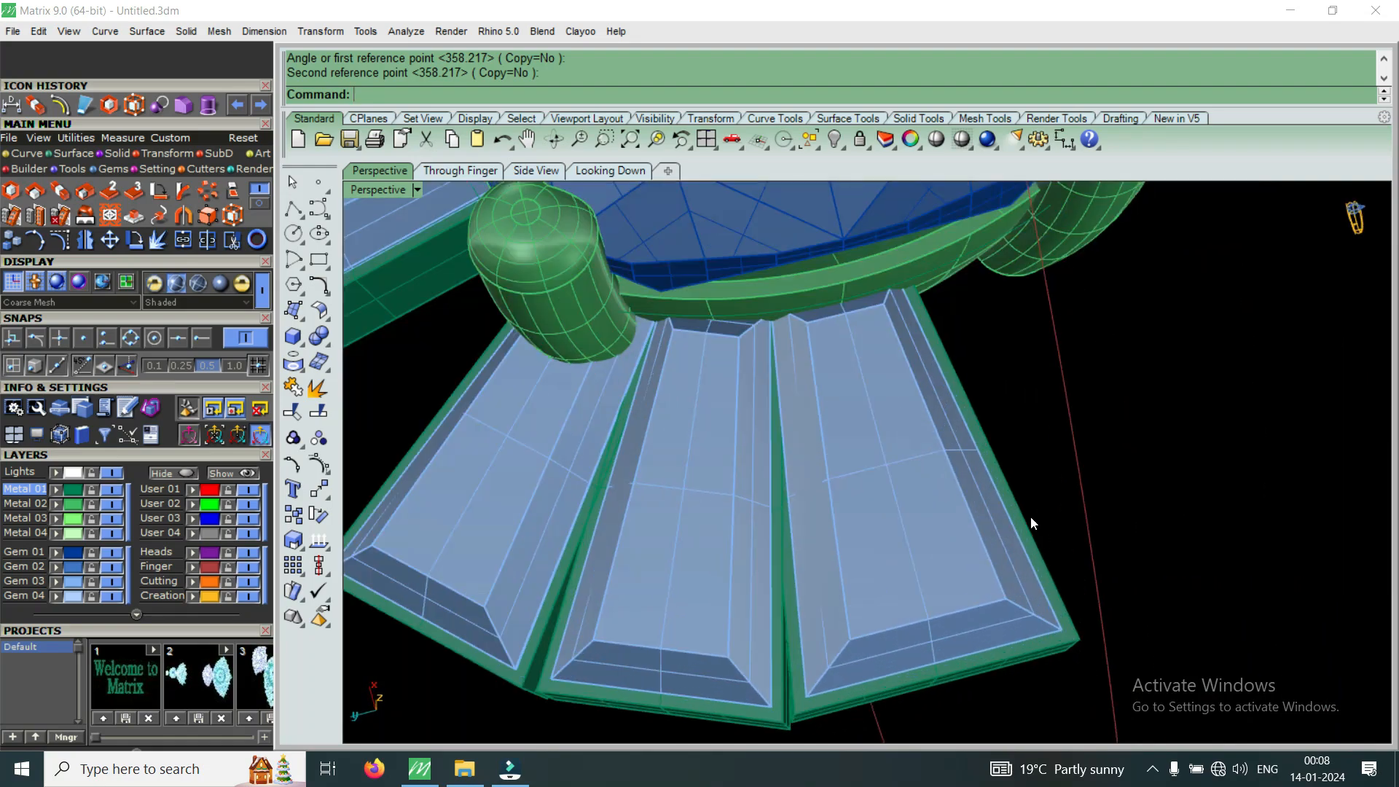
Nudge the fan's end baguette farthest from the prong and its setting slightly to align with the middle baguette.
{"action": "left_click", "coordinate": [925, 567]}
{"action": "scroll", "coordinate": [860, 439], "scroll_direction": "up", "scroll_amount": 4}
{"action": "left_click_drag", "start_coordinate": [844, 393], "coordinate": [840, 397]}
{"action": "scroll", "coordinate": [845, 452], "scroll_direction": "down", "scroll_amount": 4}
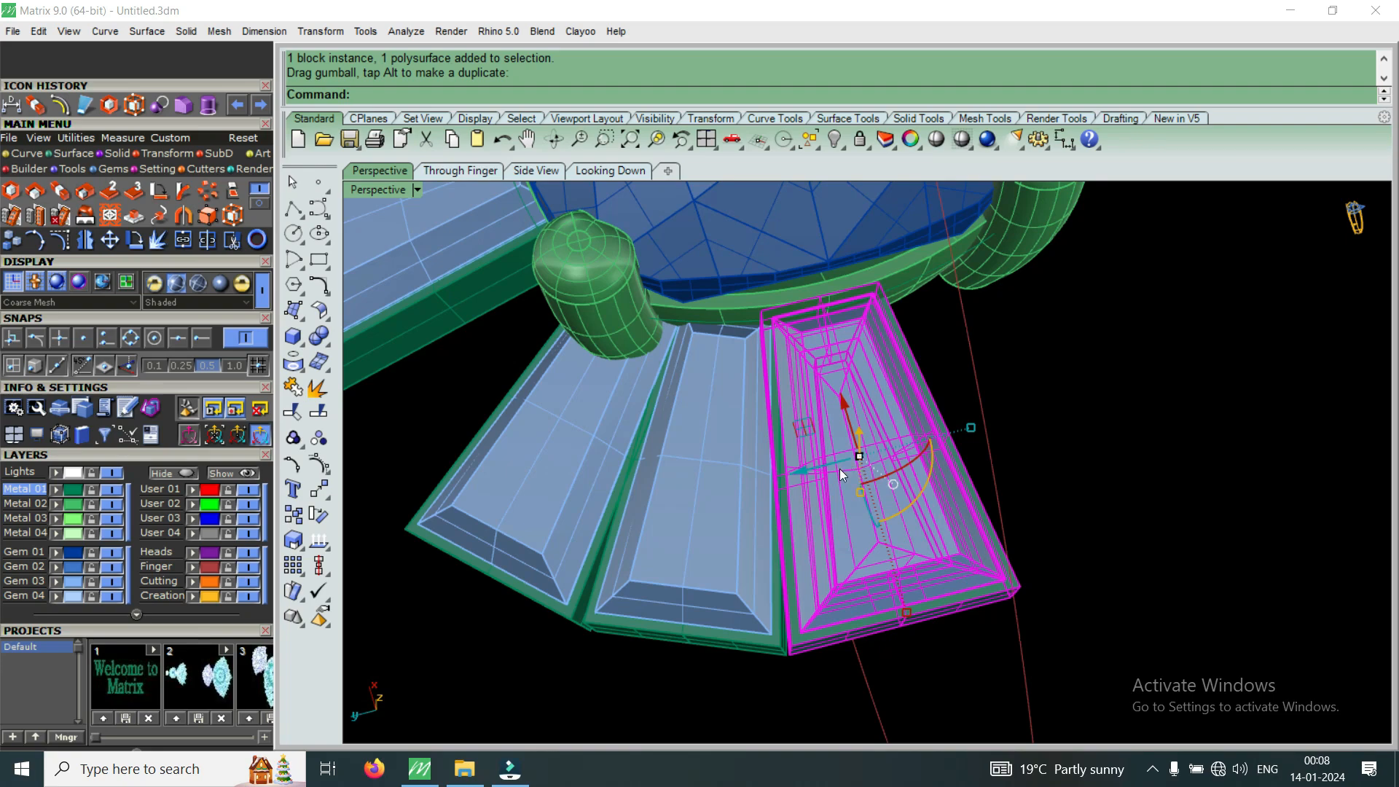
{"action": "scroll", "coordinate": [819, 562], "scroll_direction": "down", "scroll_amount": 2}
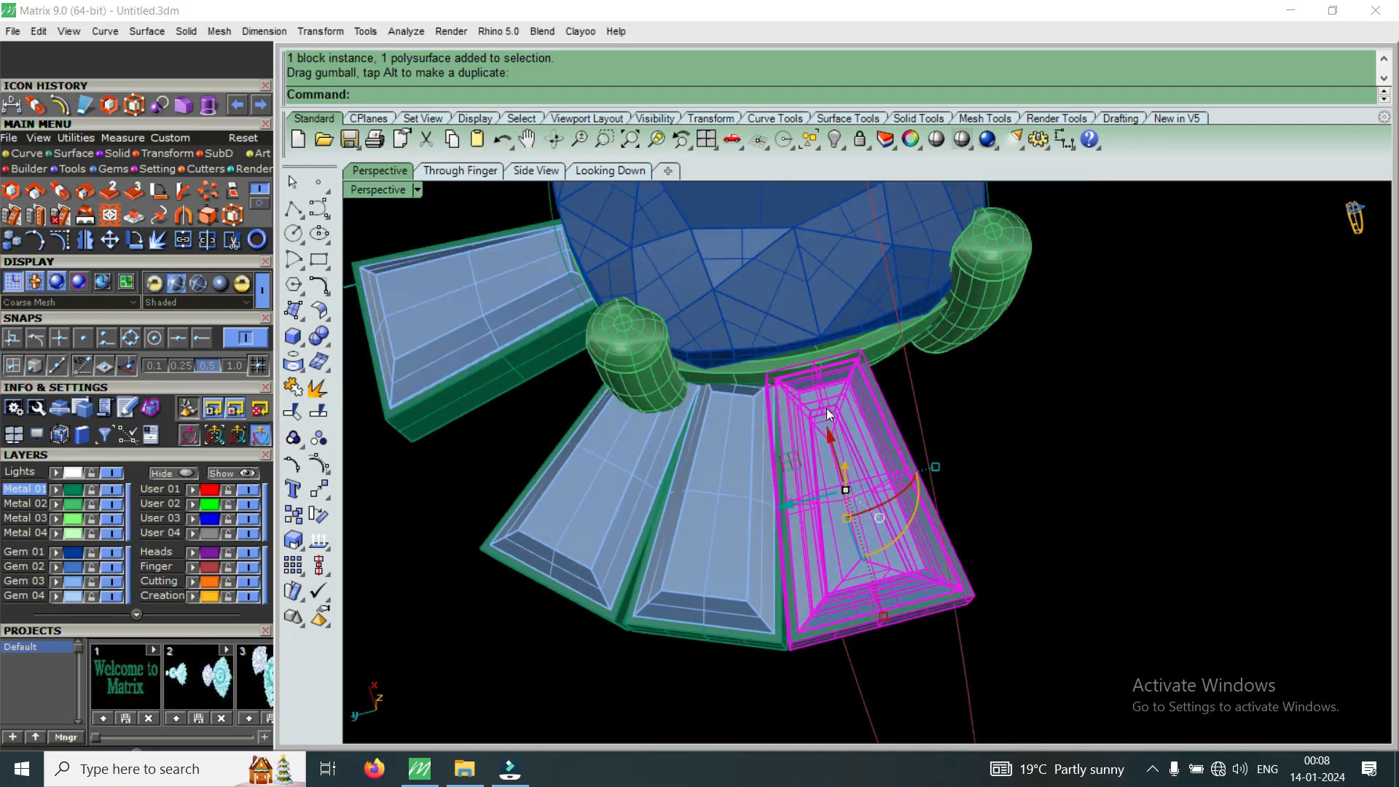
{"action": "scroll", "coordinate": [831, 467], "scroll_direction": "down", "scroll_amount": 2}
{"action": "key", "text": "Escape"}
Delete the lone baguette and setting on the other side of the prong from the three-baguette fan.
{"action": "right_click_drag", "start_coordinate": [784, 468], "coordinate": [859, 576]}
{"action": "scroll", "coordinate": [859, 576], "scroll_direction": "up", "scroll_amount": 3}
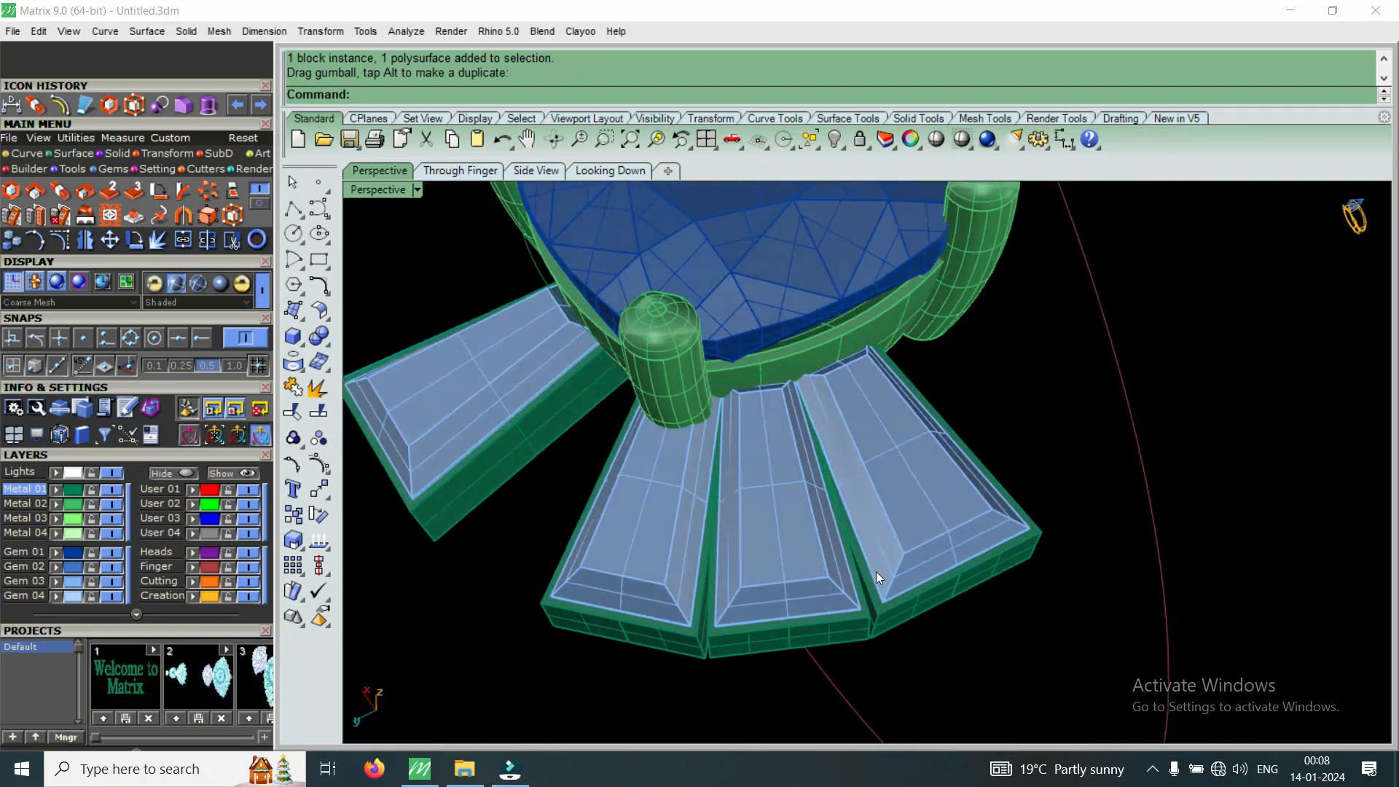
{"action": "scroll", "coordinate": [858, 576], "scroll_direction": "down", "scroll_amount": 3}
{"action": "left_click", "coordinate": [704, 474]}
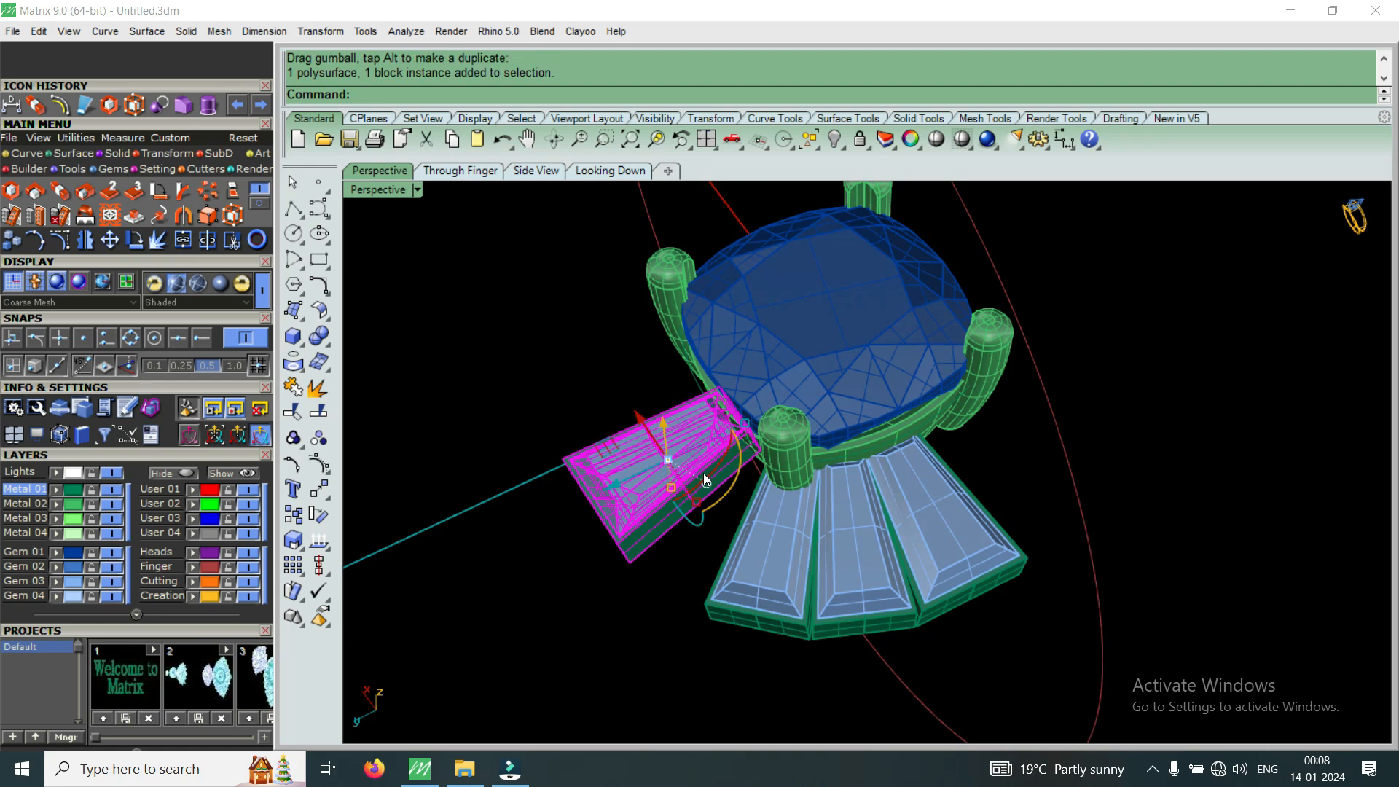
{"action": "key", "text": "Delete"}
Mirror the middle baguette and the one beneath the prong, with their settings, across the horizontal axis through origin 0.
{"action": "left_click", "coordinate": [880, 597]}
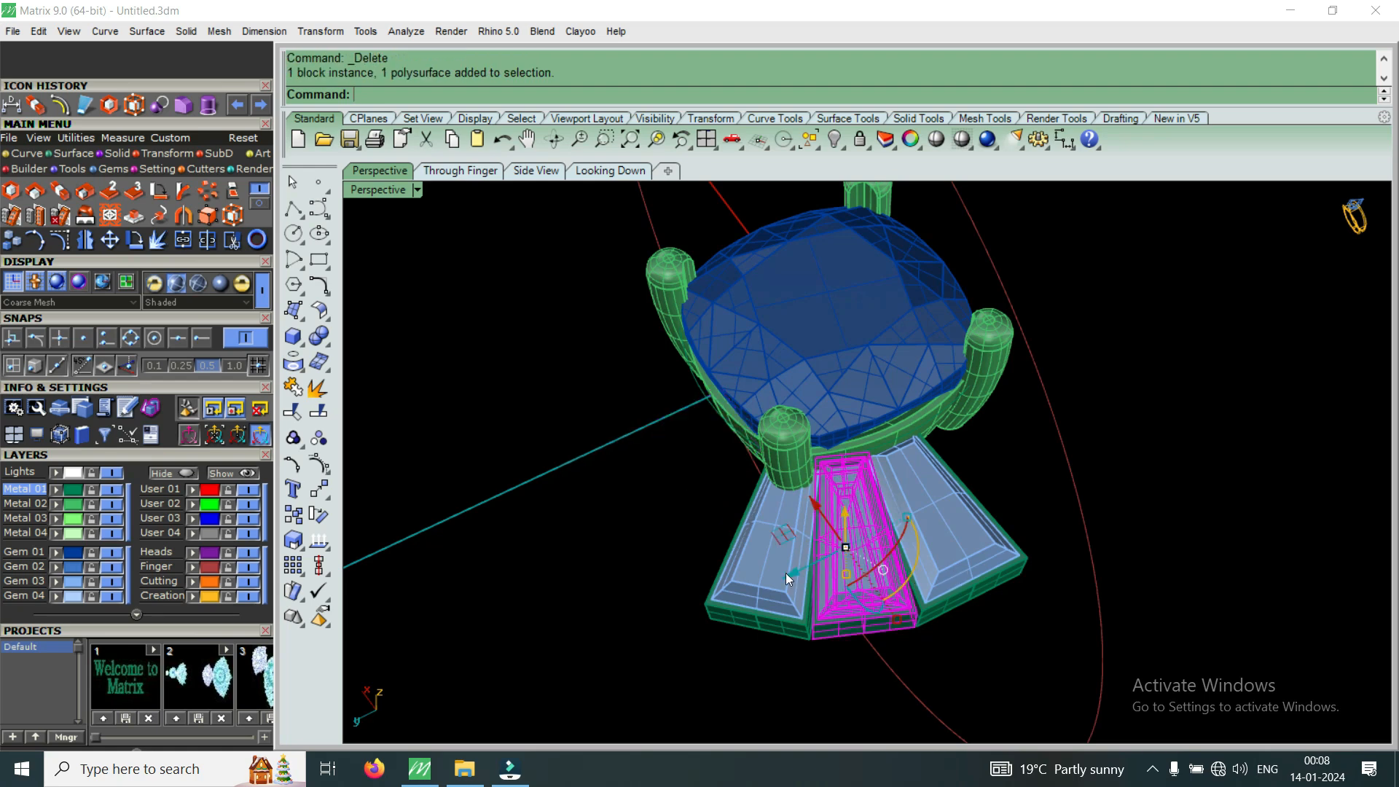
{"action": "left_click", "coordinate": [787, 573], "text": "shift"}
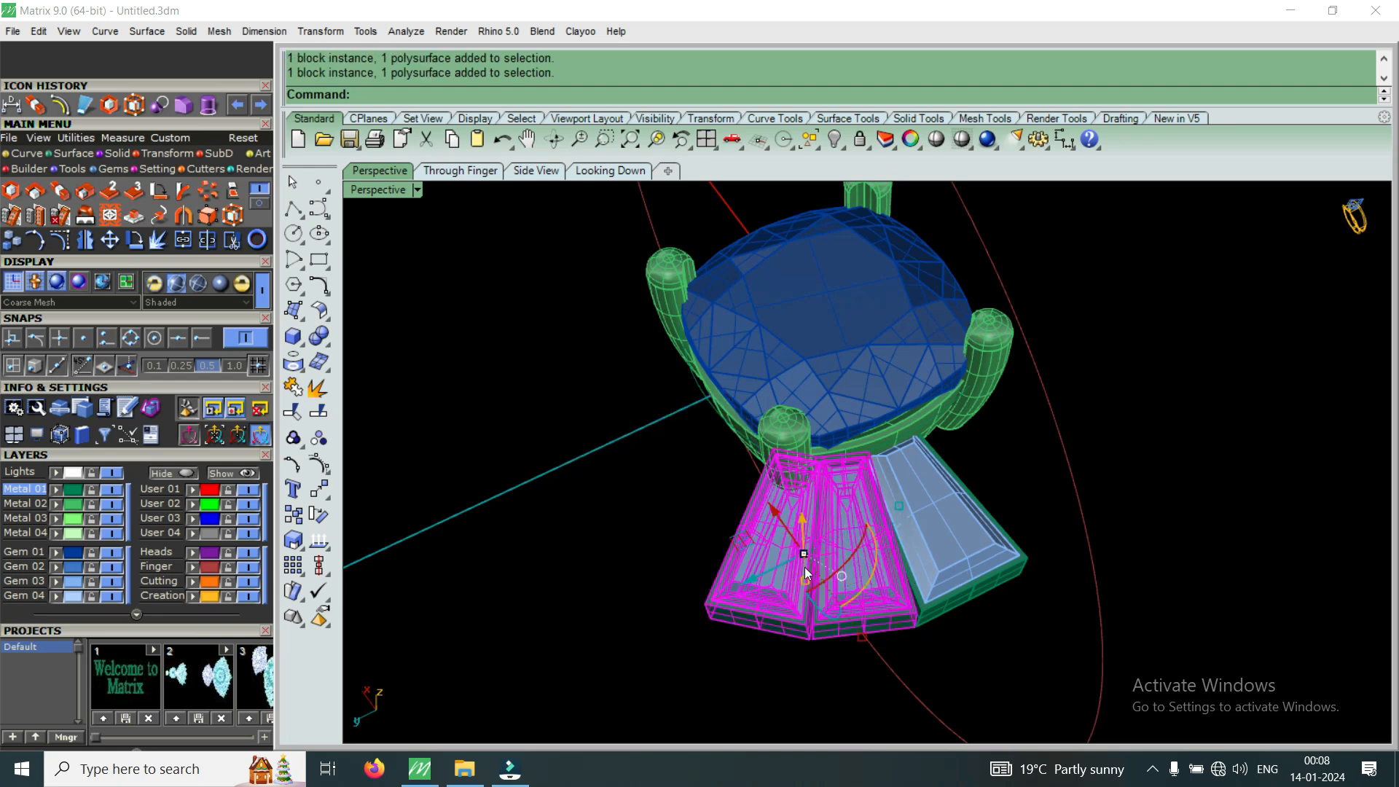
{"action": "double_click", "coordinate": [379, 189]}
{"action": "double_click", "coordinate": [380, 190]}
{"action": "scroll", "coordinate": [732, 477], "scroll_direction": "down", "scroll_amount": 5}
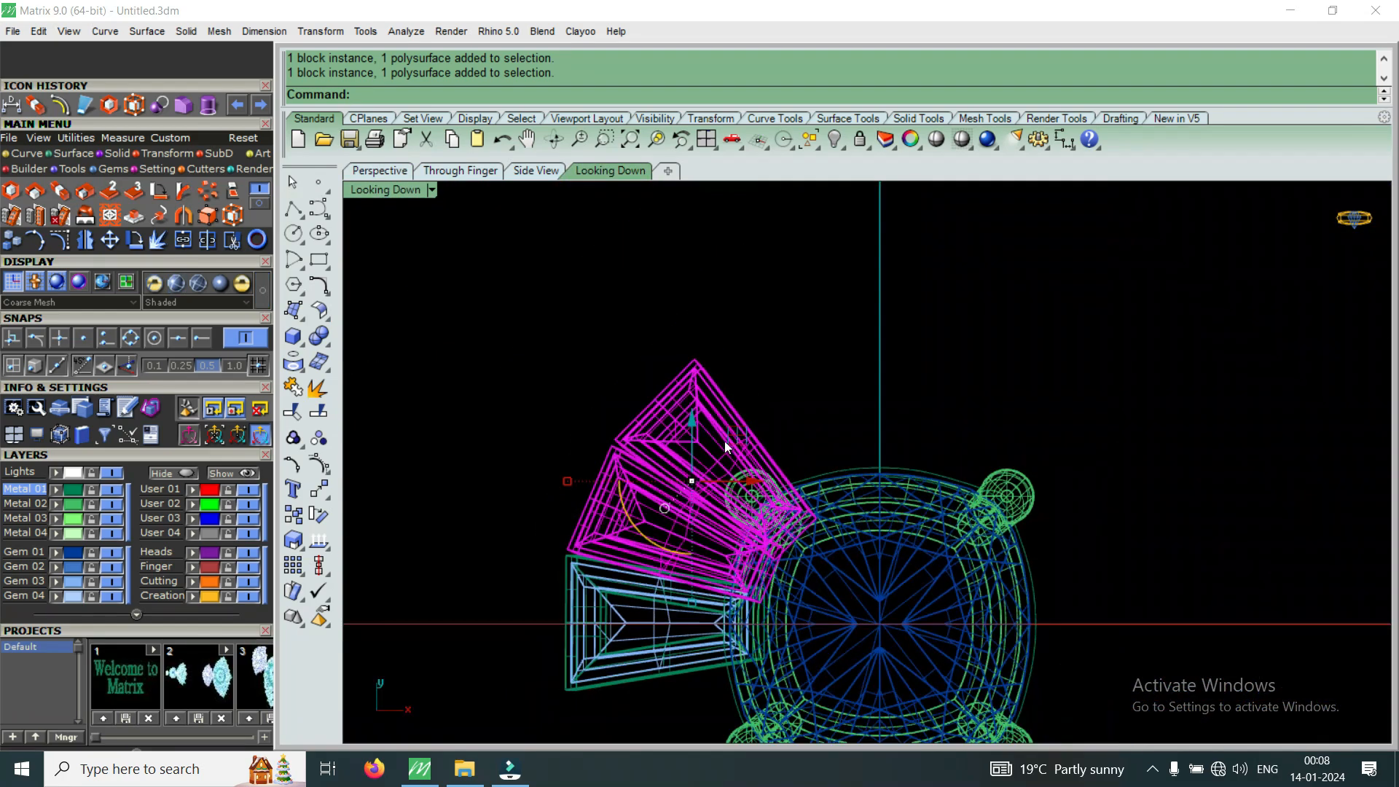
{"action": "left_click", "coordinate": [85, 240]}
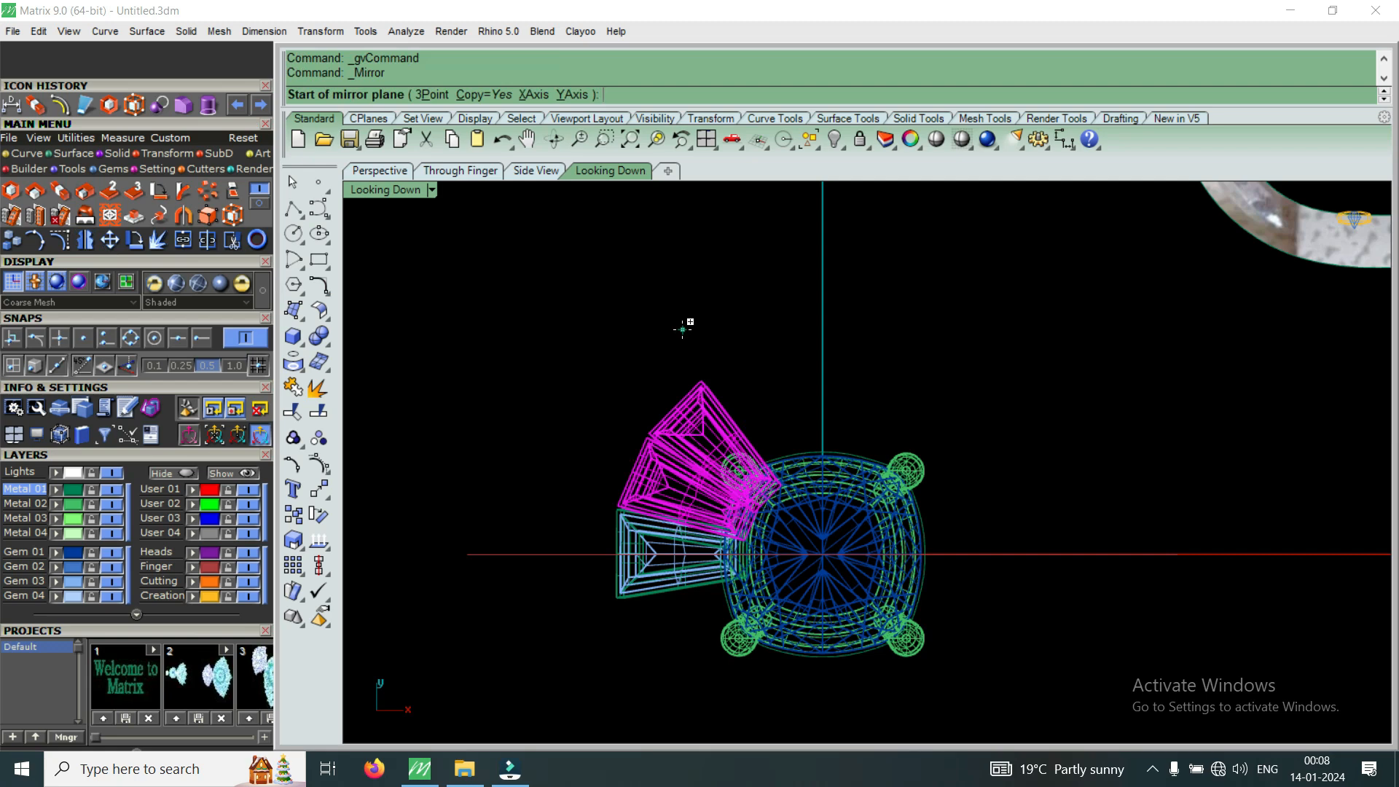
{"action": "type", "text": "0"}
{"action": "key", "text": "Return"}
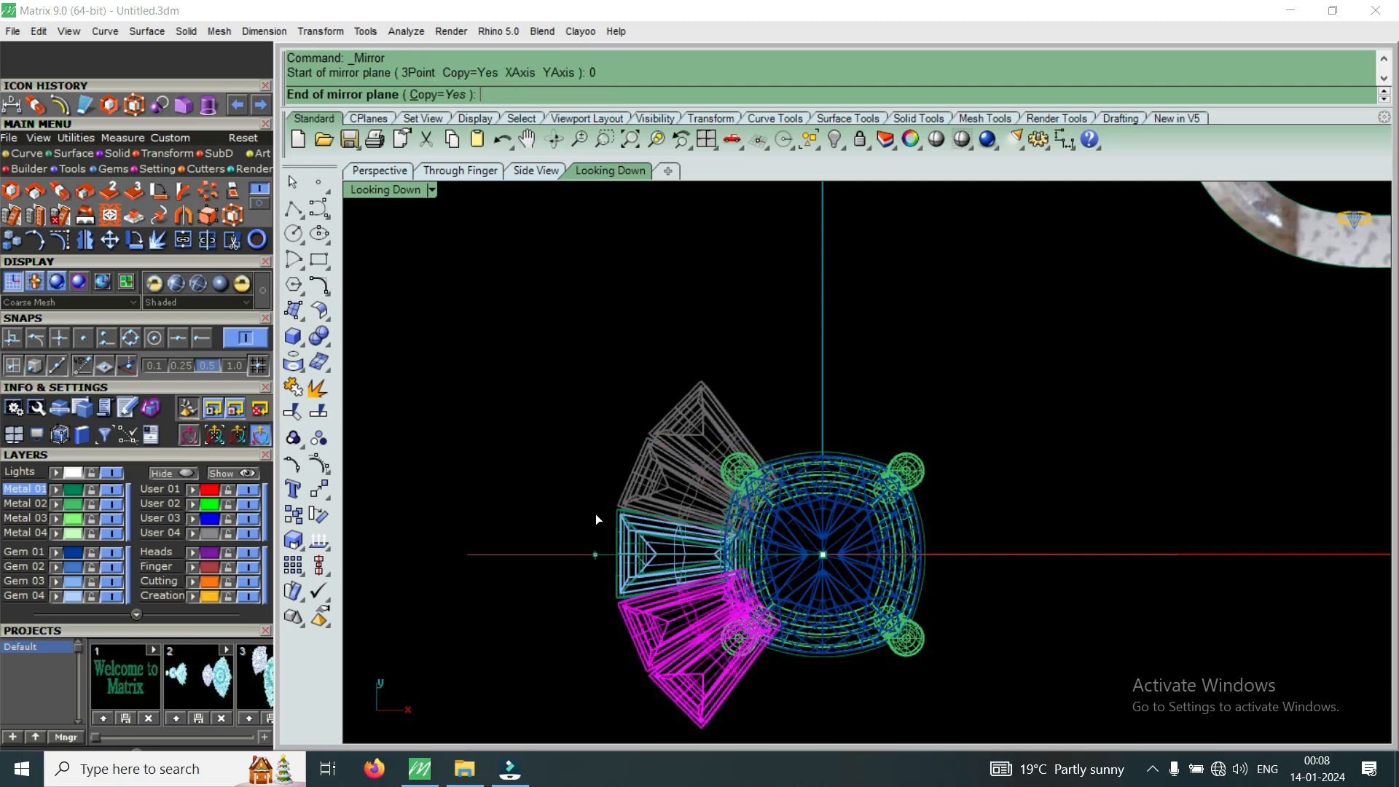
{"action": "left_click", "coordinate": [596, 516]}
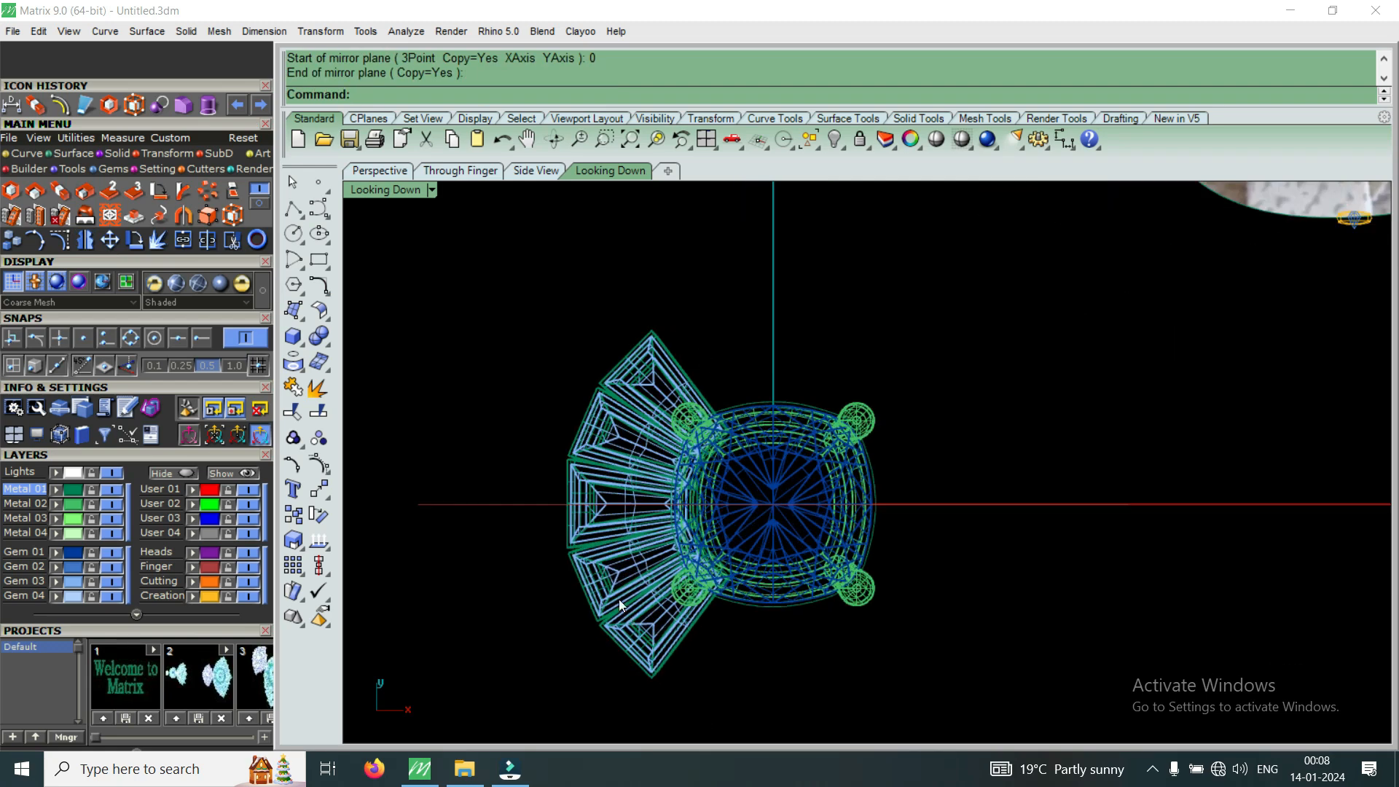
Mirror the five fanned baguettes with their settings to the other side of the centre stone, across the vertical axis through origin 0.
{"action": "left_click", "coordinate": [621, 605]}
{"action": "left_click", "coordinate": [605, 449], "text": "shift"}
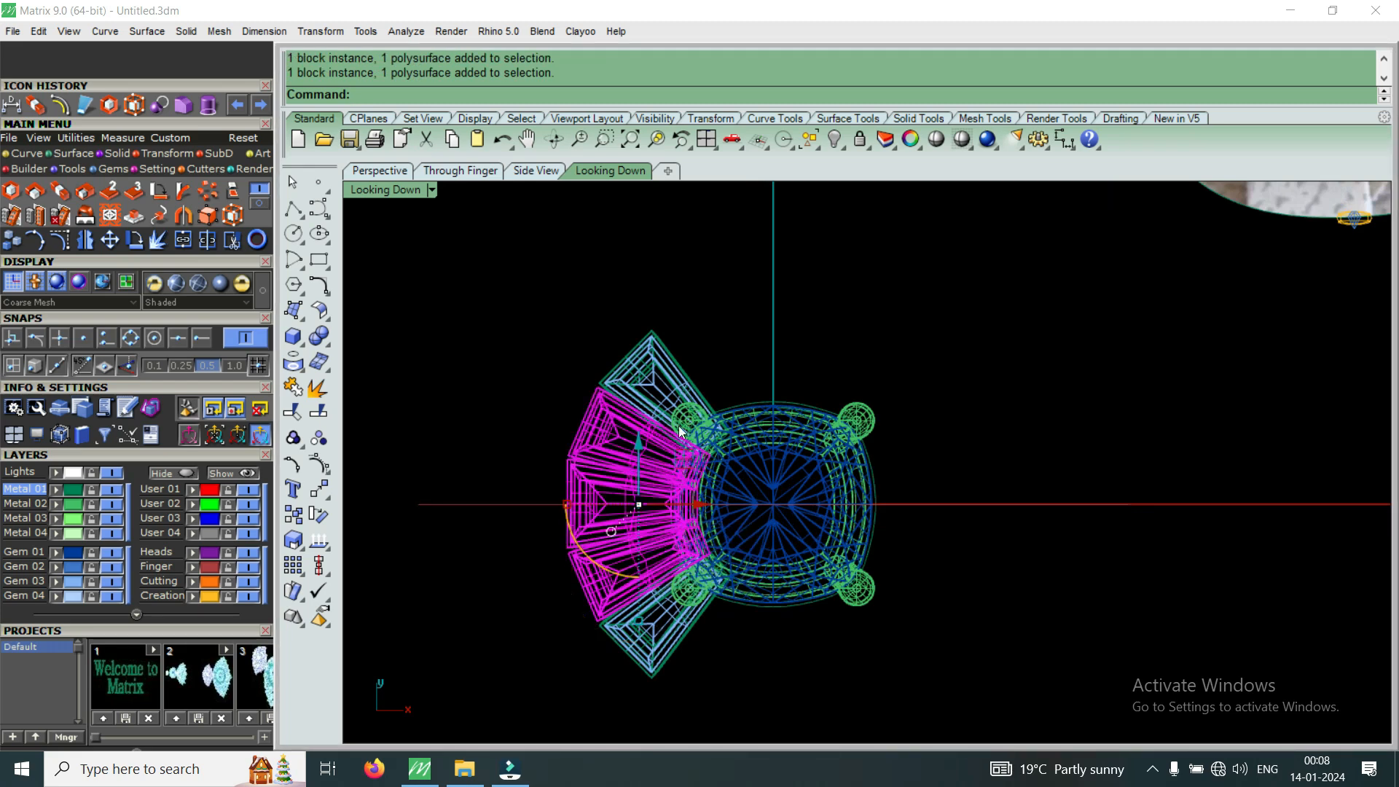
{"action": "left_click", "coordinate": [675, 398], "text": "shift"}
{"action": "left_click", "coordinate": [670, 608], "text": "shift"}
{"action": "left_click", "coordinate": [86, 240]}
{"action": "type", "text": "0"}
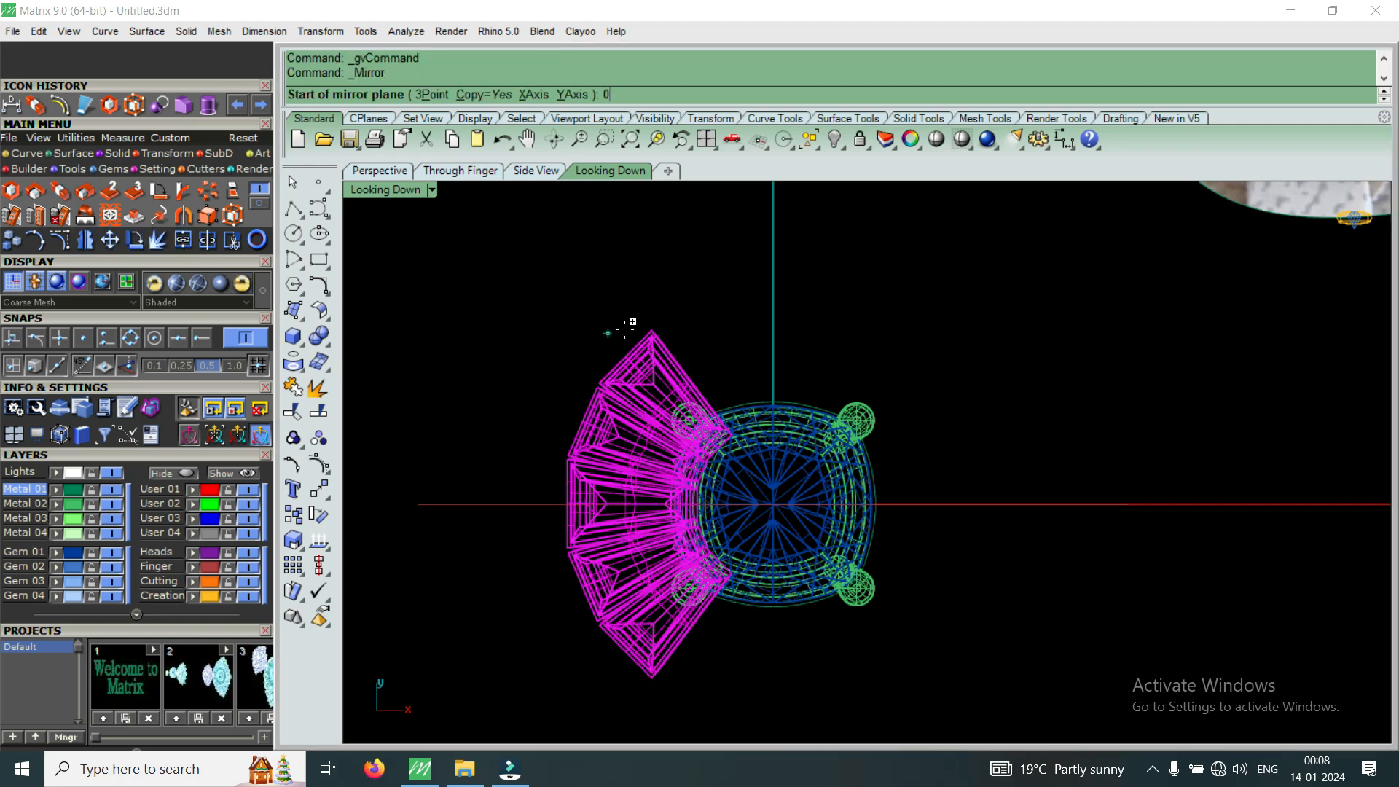
{"action": "key", "text": "Return"}
{"action": "left_click", "coordinate": [718, 339]}
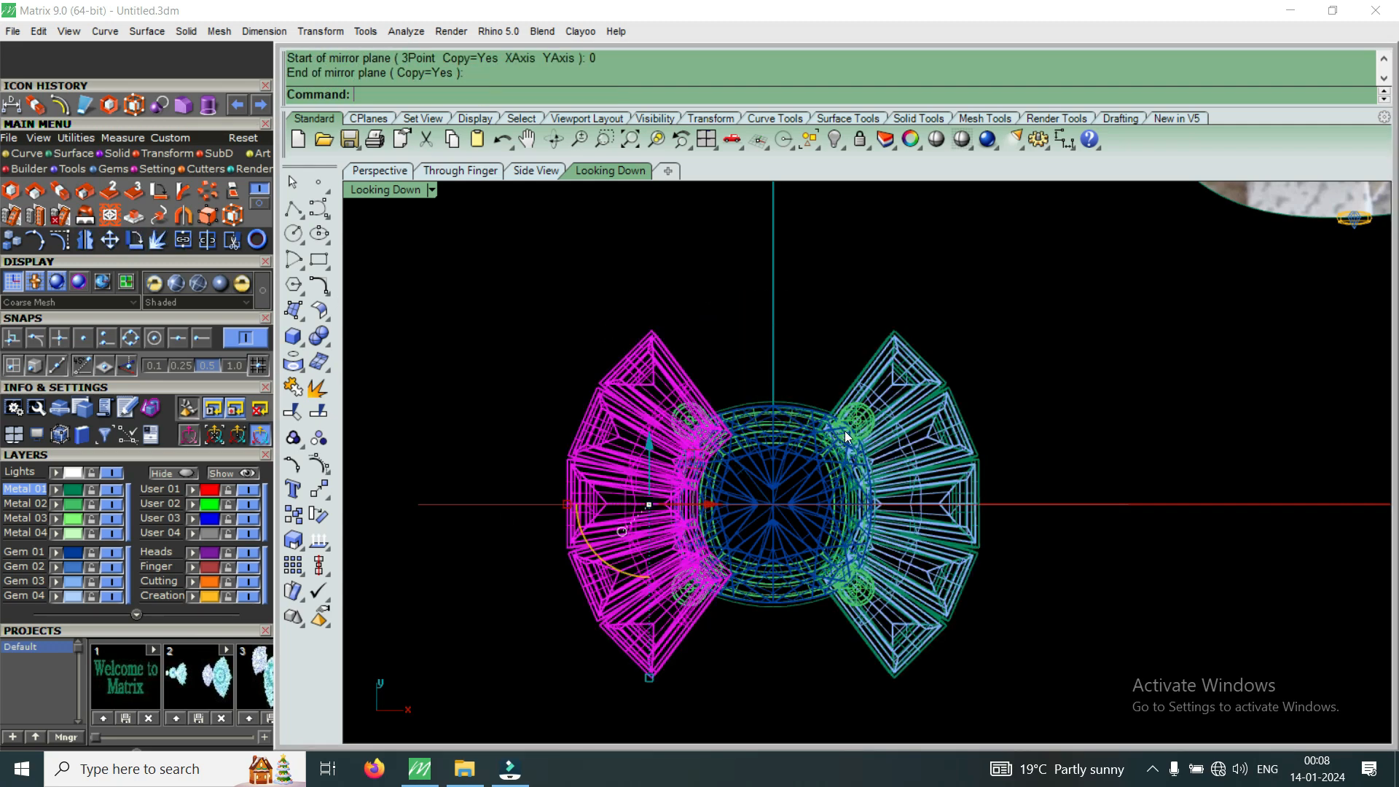
Mirror the new fan's three middle baguettes with their settings across the diagonal through origin 0 to fill the gap above the stone.
{"action": "left_click", "coordinate": [911, 572]}
{"action": "left_click", "coordinate": [936, 503], "text": "shift"}
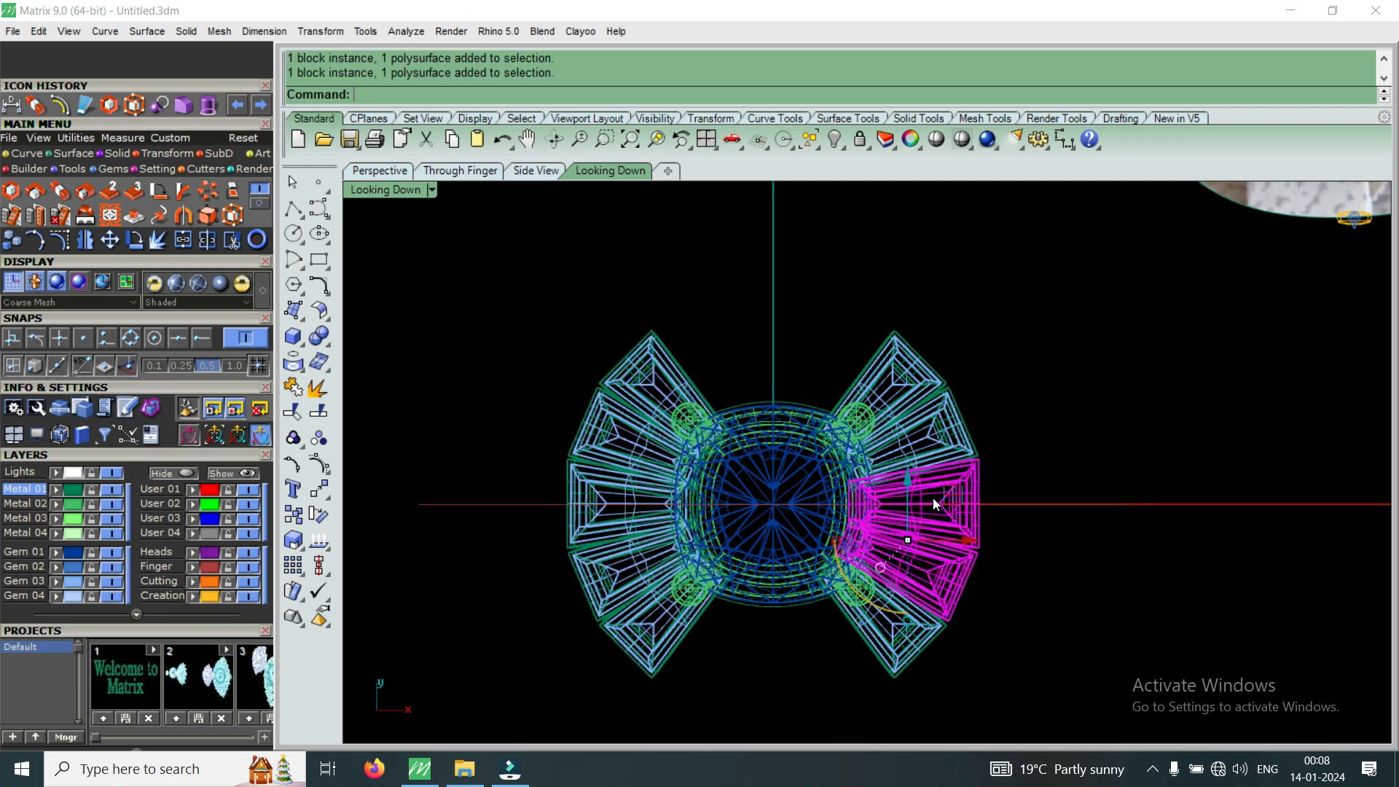
{"action": "left_click", "coordinate": [935, 469], "text": "shift"}
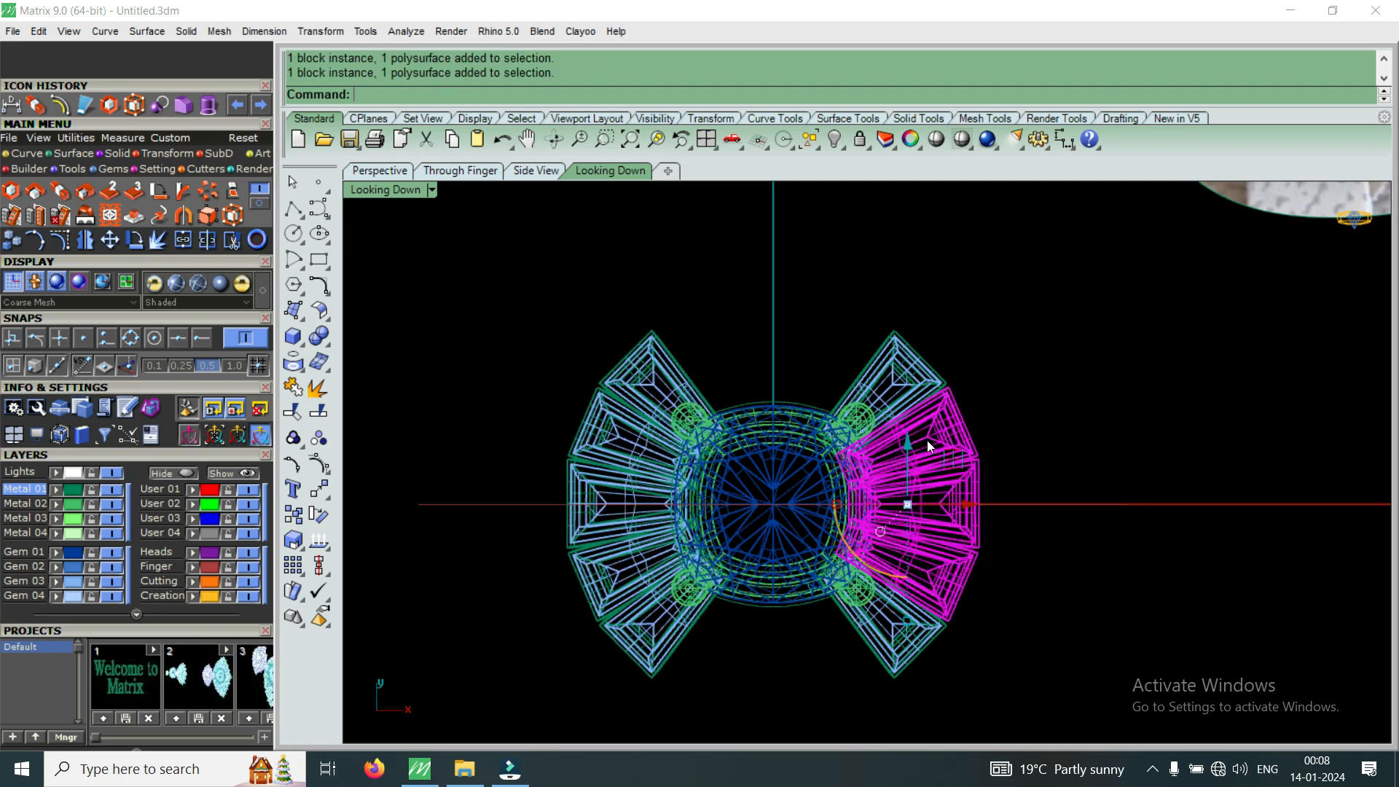
{"action": "left_click", "coordinate": [85, 240]}
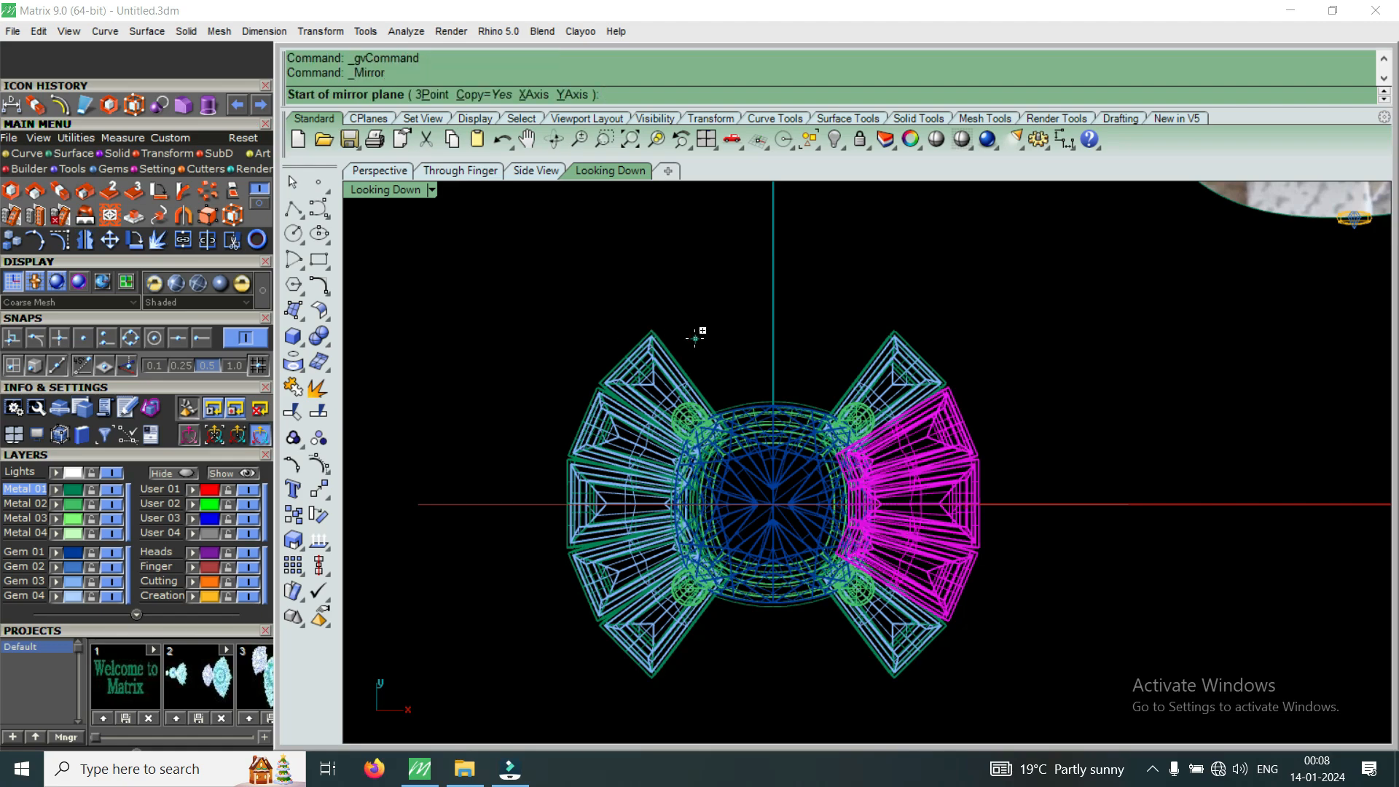
{"action": "key", "text": "Return"}
{"action": "left_click", "coordinate": [893, 346]}
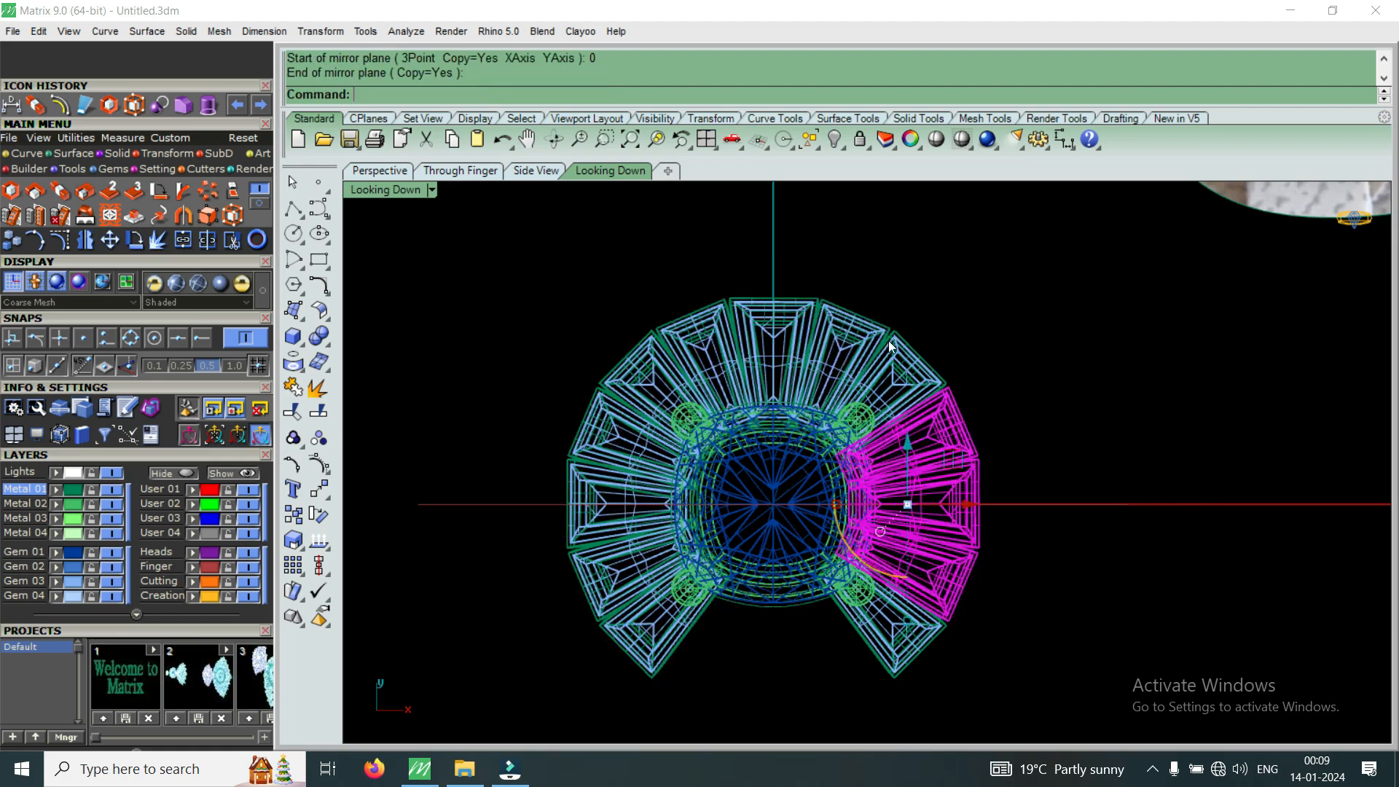
Mirror the three baguettes above the stone with their settings across the horizontal axis through origin 0 to close the halo.
{"action": "left_click", "coordinate": [838, 361]}
{"action": "left_click", "coordinate": [809, 368], "text": "shift"}
{"action": "left_click", "coordinate": [718, 334], "text": "shift"}
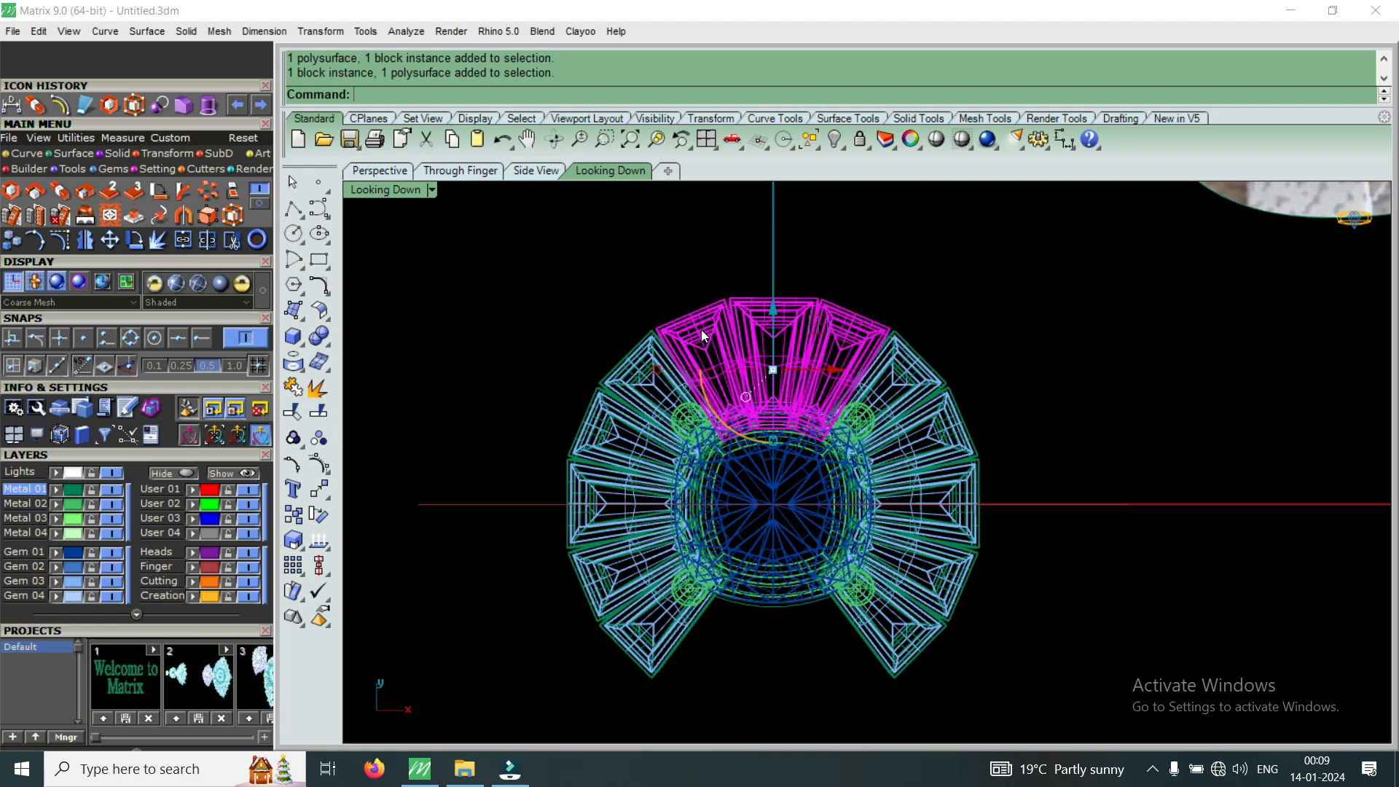
{"action": "key", "text": "Return"}
{"action": "type", "text": "0"}
{"action": "key", "text": "Return"}
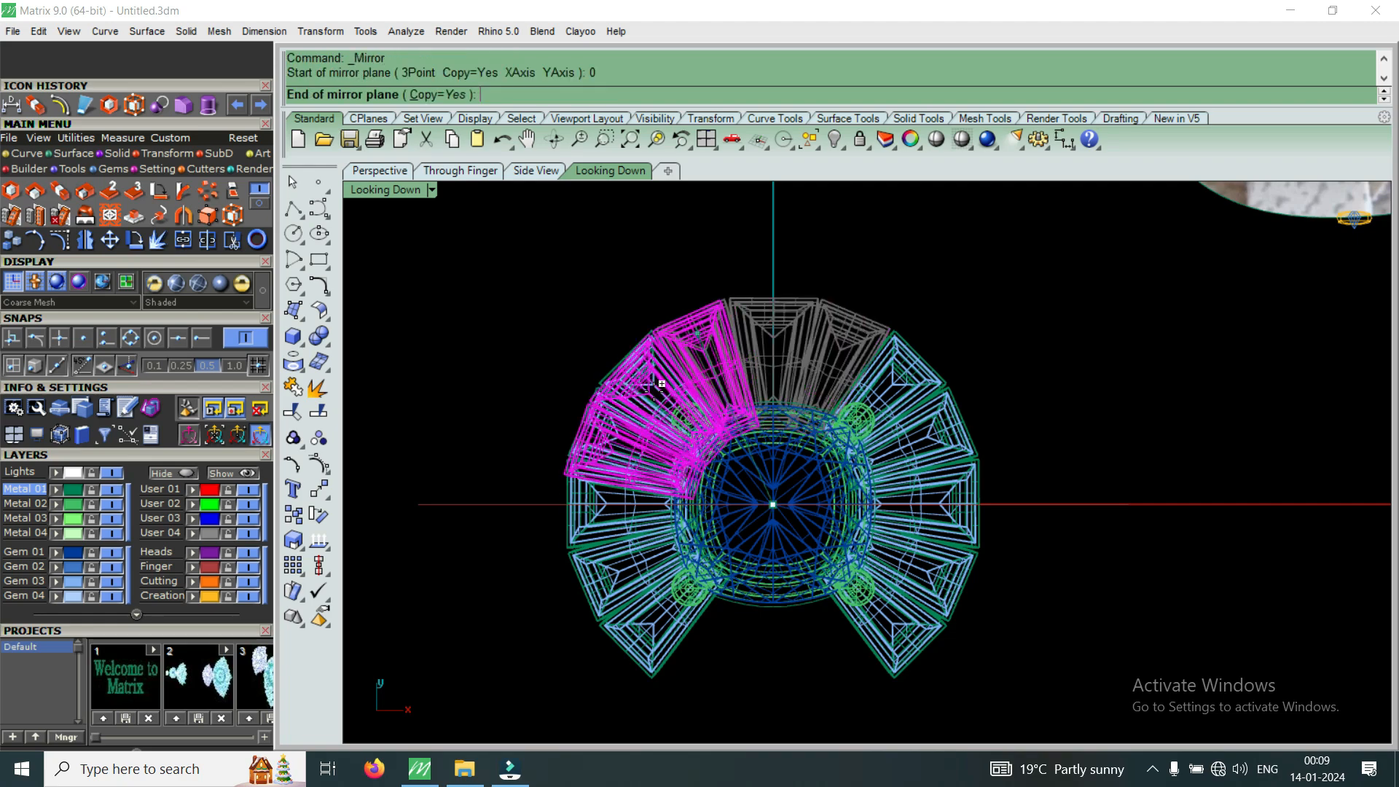
{"action": "left_click", "coordinate": [552, 522]}
{"action": "key", "text": "Escape"}
Examine the full baguette halo around the centre stone from above and from several angles in Perspective, alongside the reference ring photo.
{"action": "scroll", "coordinate": [736, 568], "scroll_direction": "down", "scroll_amount": 5}
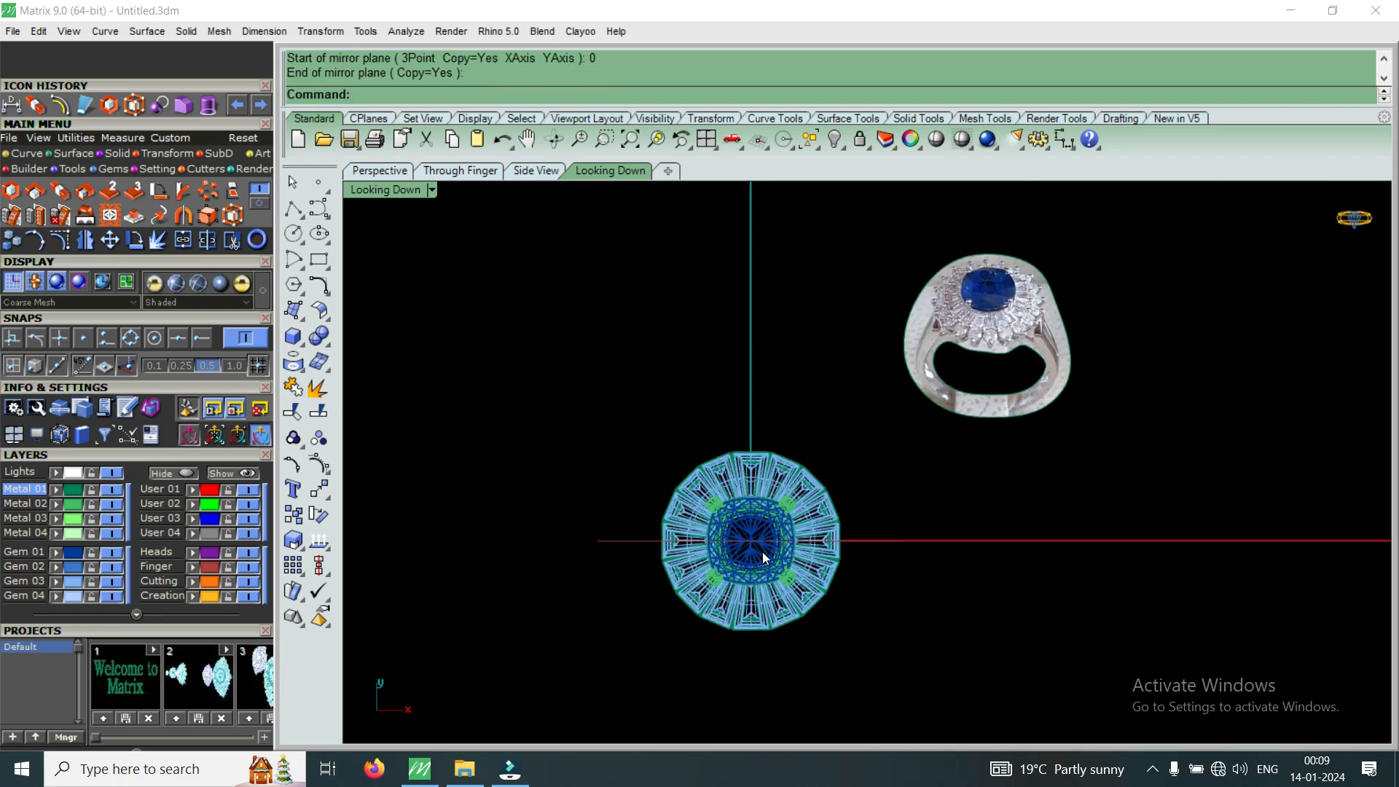
{"action": "scroll", "coordinate": [1020, 292], "scroll_direction": "up", "scroll_amount": 3}
{"action": "scroll", "coordinate": [940, 321], "scroll_direction": "down", "scroll_amount": 5}
{"action": "scroll", "coordinate": [694, 554], "scroll_direction": "up", "scroll_amount": 2}
{"action": "scroll", "coordinate": [695, 555], "scroll_direction": "up", "scroll_amount": 3}
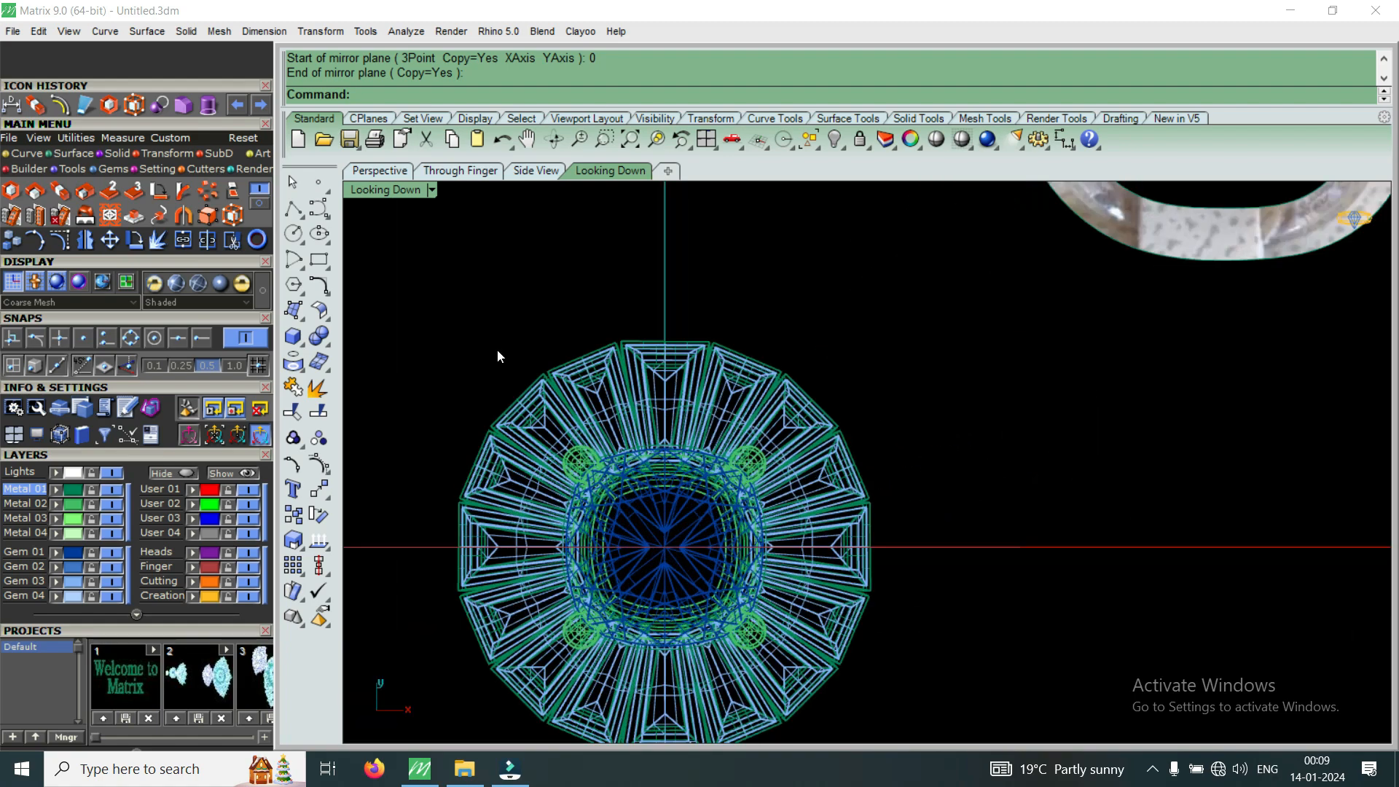
{"action": "double_click", "coordinate": [388, 189]}
{"action": "double_click", "coordinate": [918, 194]}
{"action": "scroll", "coordinate": [879, 404], "scroll_direction": "up", "scroll_amount": 2}
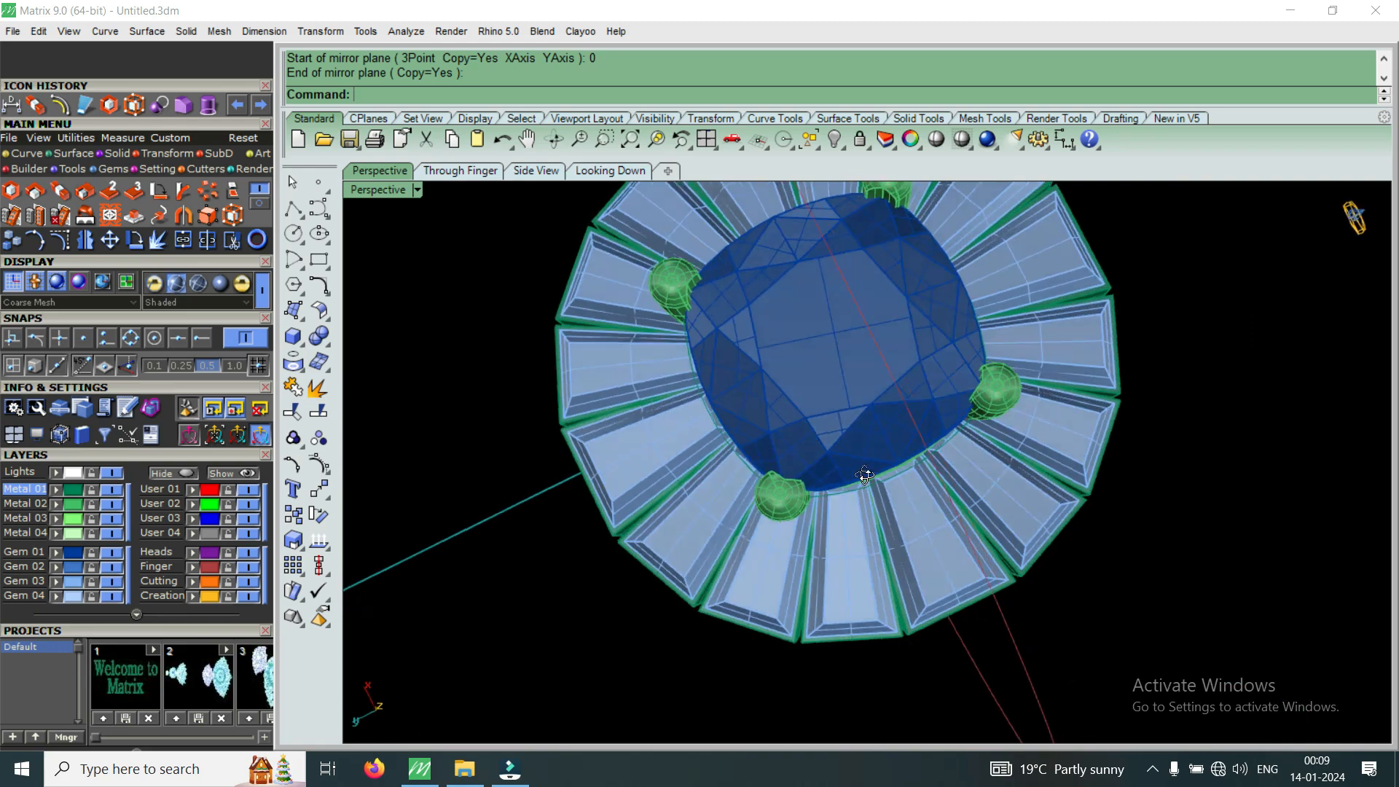
{"action": "scroll", "coordinate": [882, 482], "scroll_direction": "down", "scroll_amount": 4}
{"action": "right_click_drag", "start_coordinate": [901, 487], "coordinate": [866, 426]}
{"action": "scroll", "coordinate": [853, 394], "scroll_direction": "up", "scroll_amount": 5}
{"action": "right_click_drag", "start_coordinate": [838, 359], "coordinate": [832, 524]}
{"action": "scroll", "coordinate": [832, 522], "scroll_direction": "down", "scroll_amount": 2}
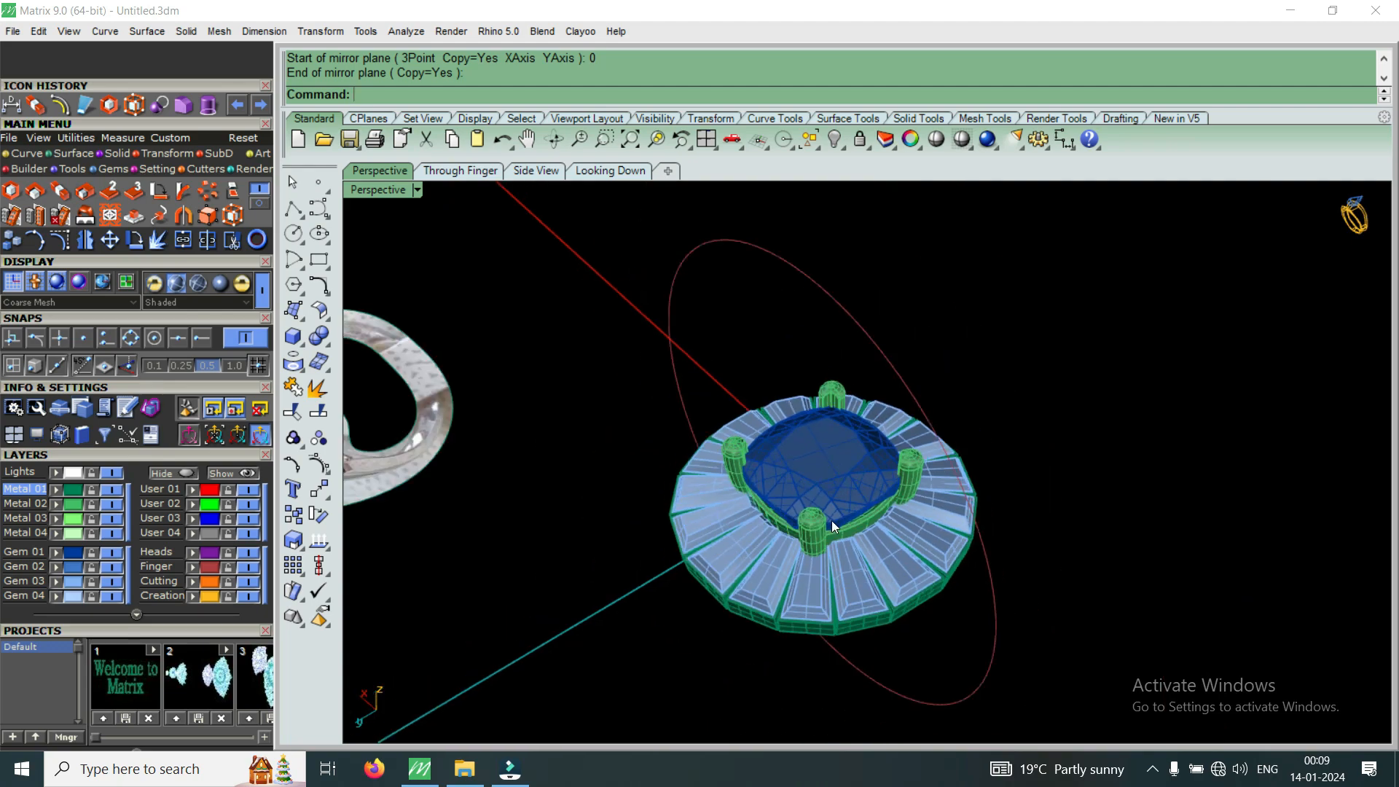
{"action": "scroll", "coordinate": [832, 520], "scroll_direction": "down", "scroll_amount": 3}
{"action": "right_click_drag", "start_coordinate": [833, 520], "coordinate": [917, 573]}
{"action": "right_click_drag", "start_coordinate": [933, 502], "coordinate": [883, 406]}
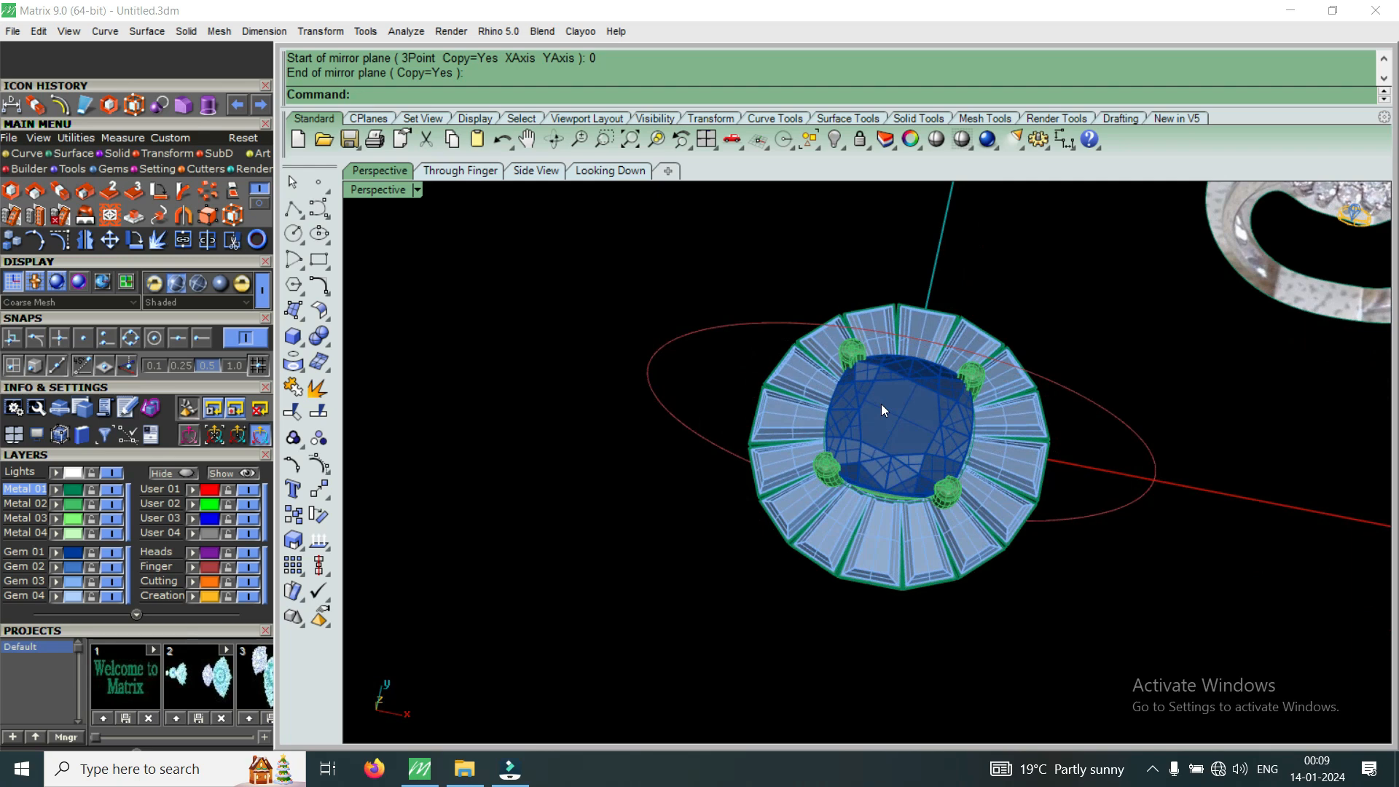
{"action": "scroll", "coordinate": [838, 527], "scroll_direction": "up", "scroll_amount": 4}
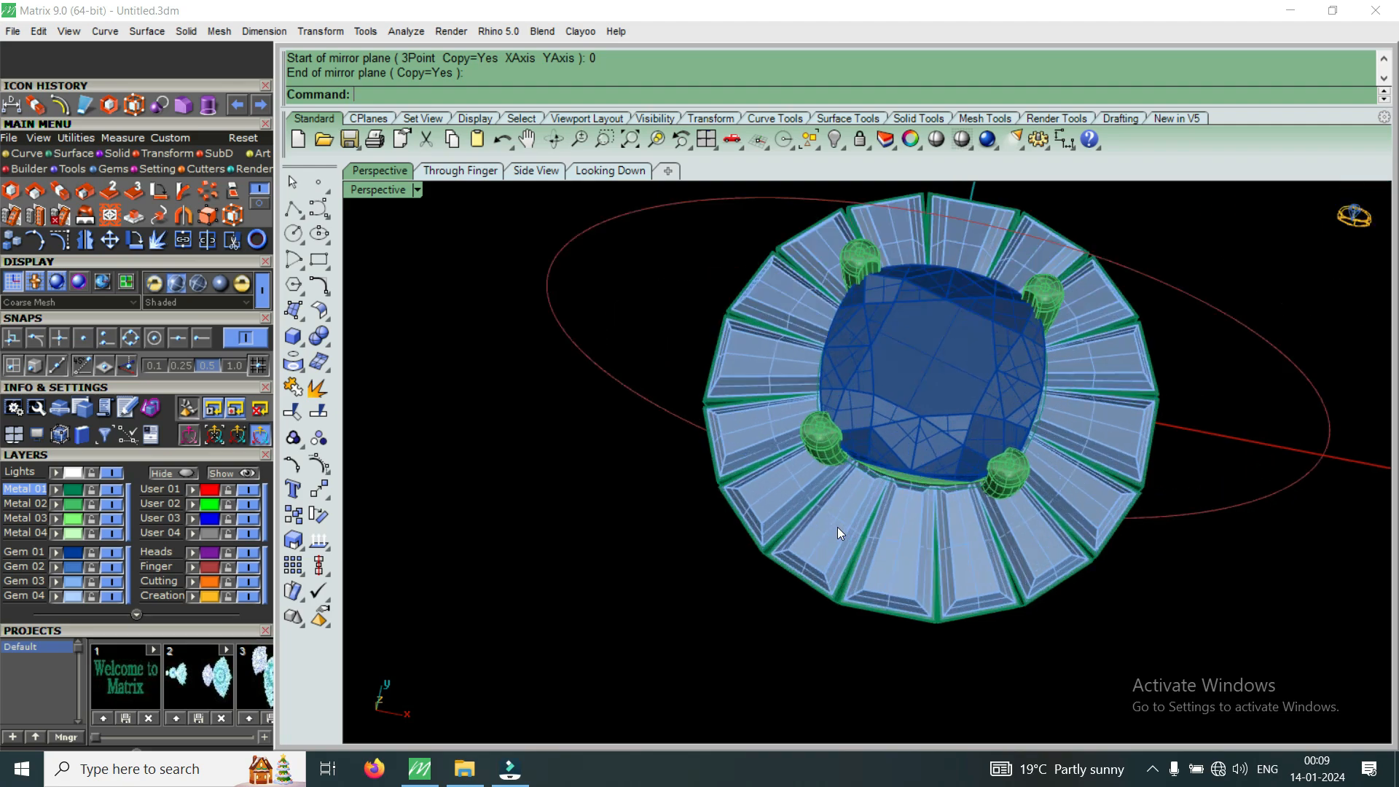
{"action": "scroll", "coordinate": [755, 550], "scroll_direction": "down", "scroll_amount": 11}
{"action": "scroll", "coordinate": [1069, 376], "scroll_direction": "up", "scroll_amount": 2}
{"action": "scroll", "coordinate": [1069, 377], "scroll_direction": "up", "scroll_amount": 2}
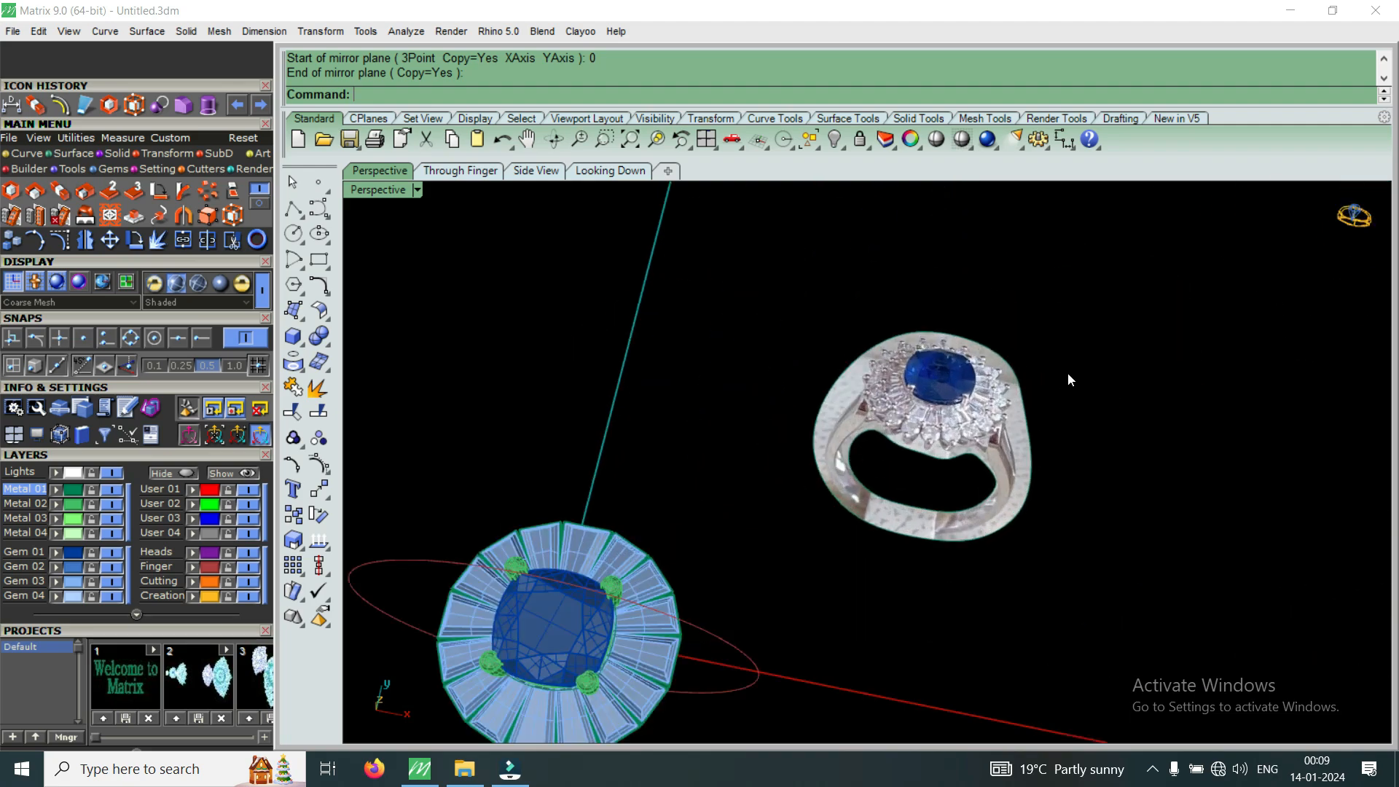
Examine the baguettes' inner ends against the centre stone's setting and the gaps between neighbouring baguettes up close.
{"action": "scroll", "coordinate": [646, 562], "scroll_direction": "up", "scroll_amount": 5}
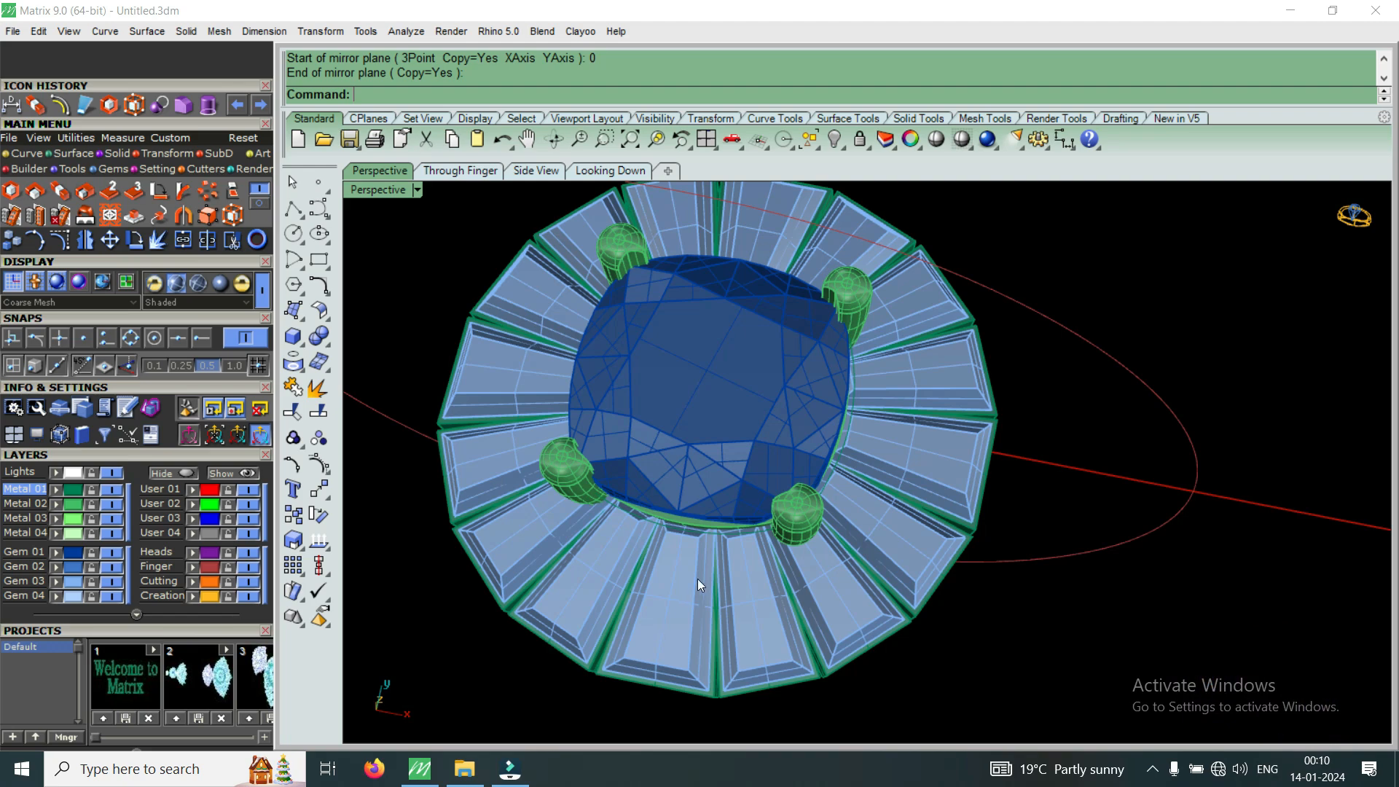
{"action": "scroll", "coordinate": [696, 533], "scroll_direction": "up", "scroll_amount": 5}
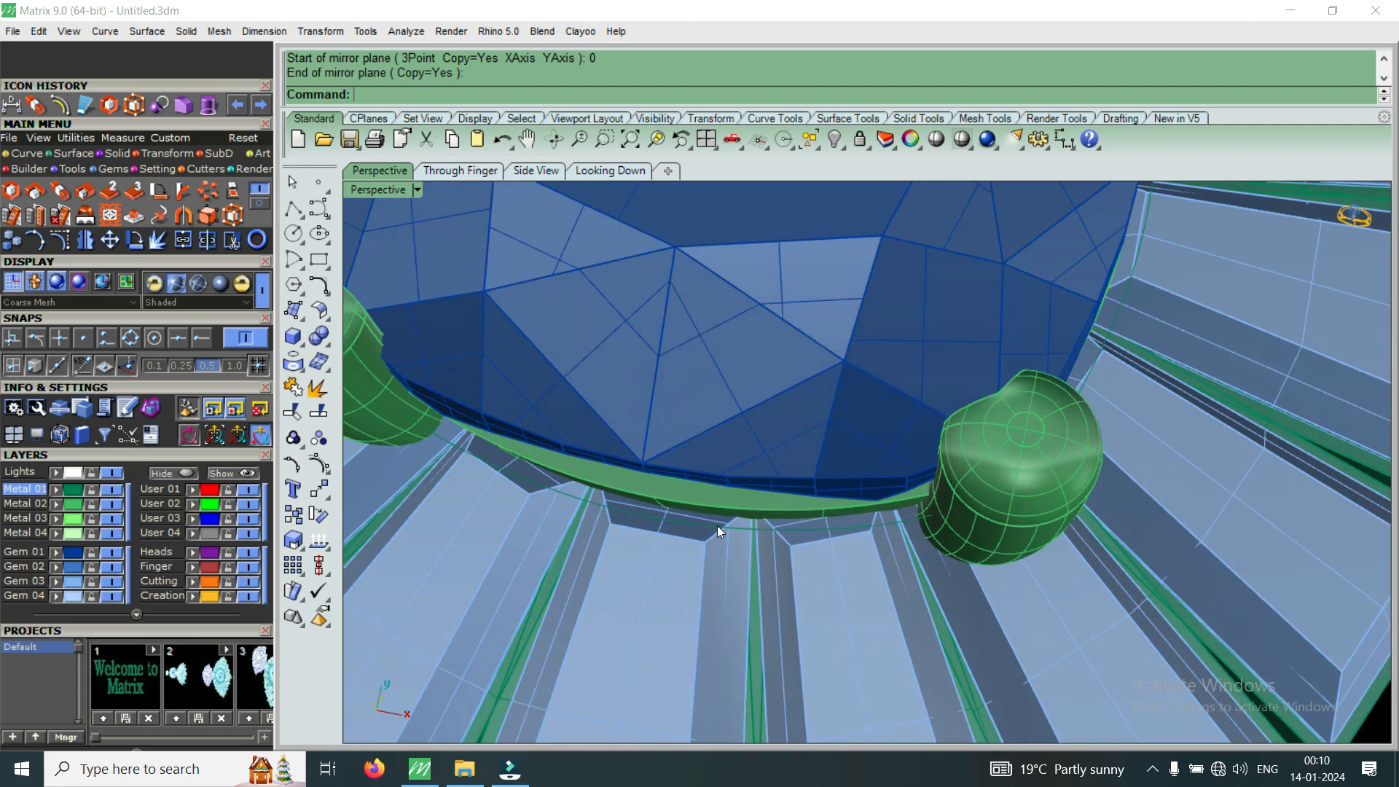
{"action": "scroll", "coordinate": [780, 596], "scroll_direction": "down", "scroll_amount": 4}
{"action": "scroll", "coordinate": [774, 598], "scroll_direction": "up", "scroll_amount": 2}
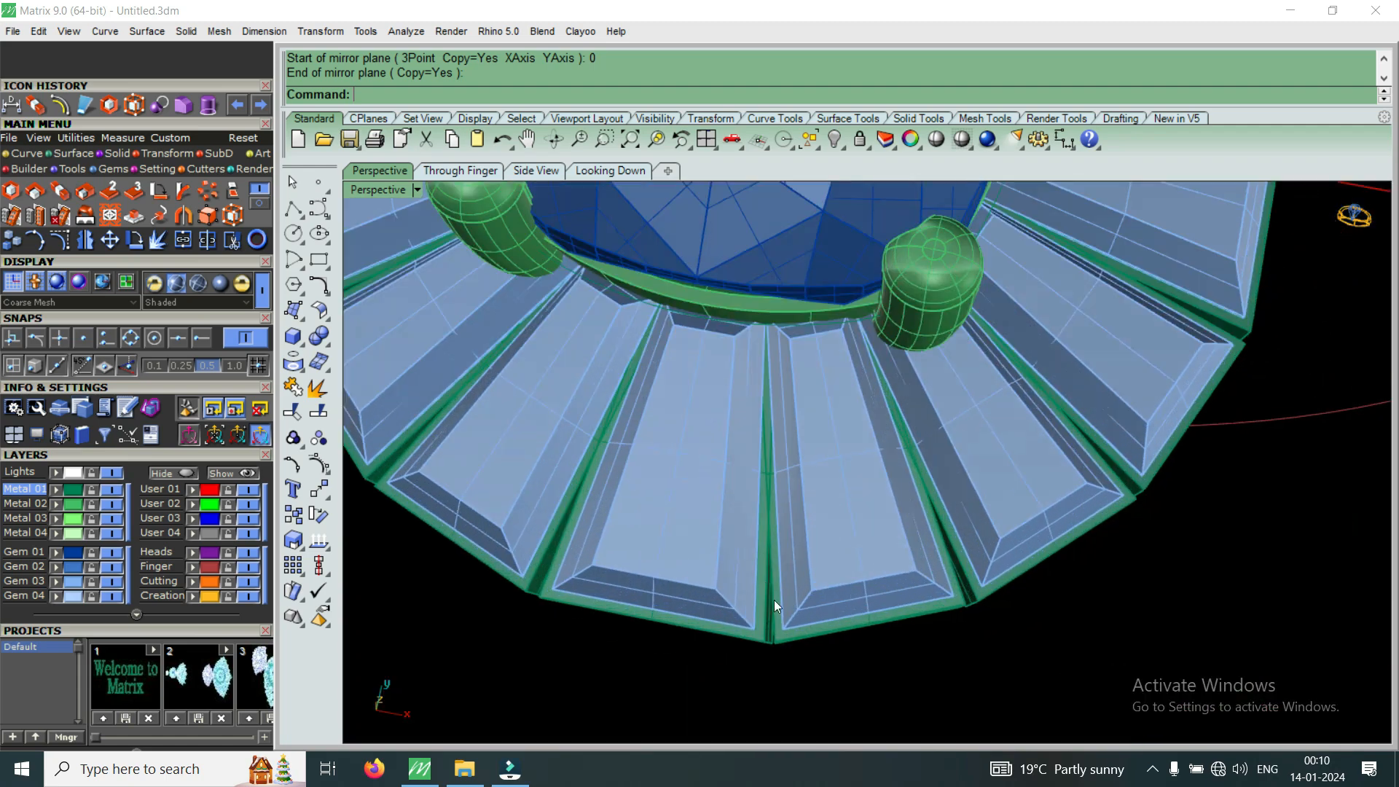
{"action": "scroll", "coordinate": [774, 601], "scroll_direction": "down", "scroll_amount": 3}
{"action": "scroll", "coordinate": [756, 500], "scroll_direction": "down", "scroll_amount": 1}
{"action": "scroll", "coordinate": [746, 332], "scroll_direction": "up", "scroll_amount": 1}
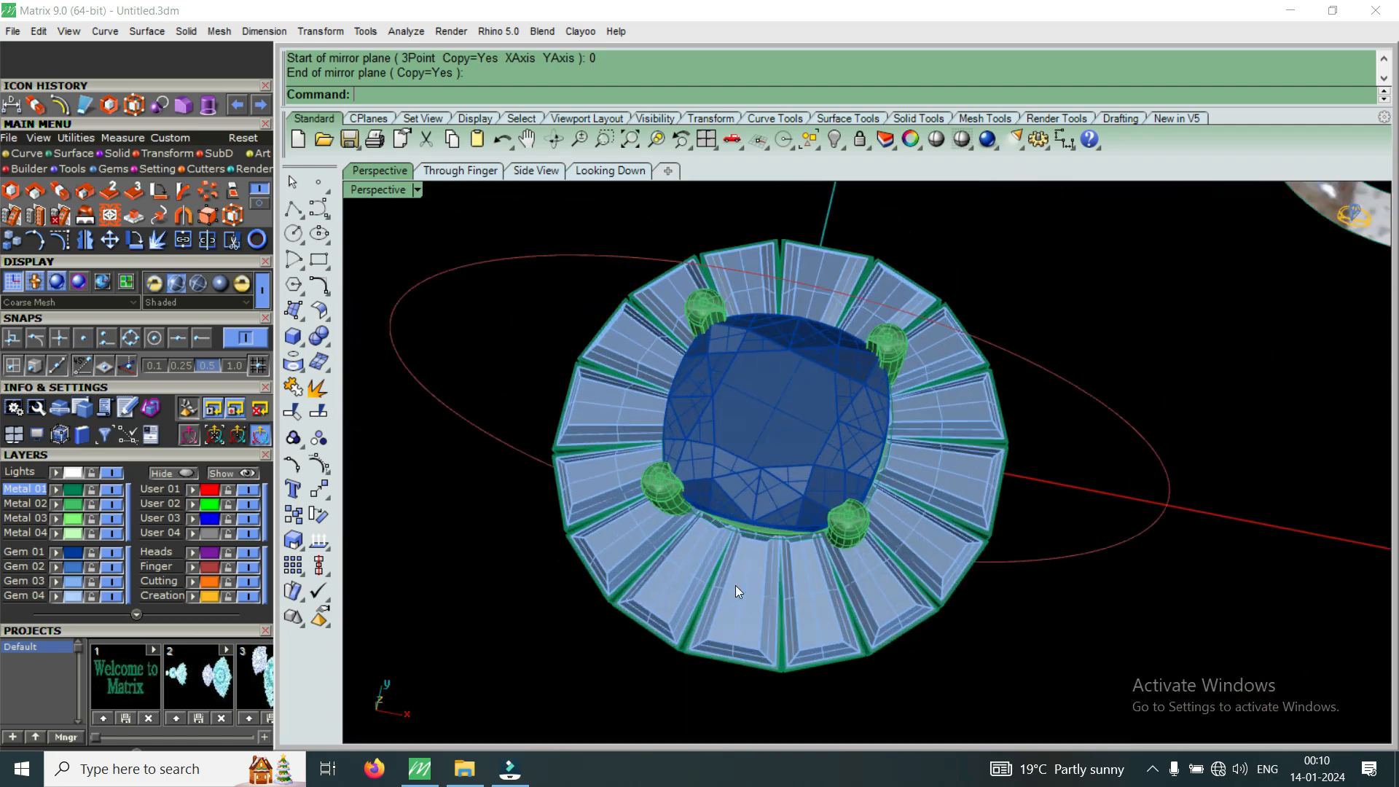
{"action": "scroll", "coordinate": [755, 593], "scroll_direction": "up", "scroll_amount": 3}
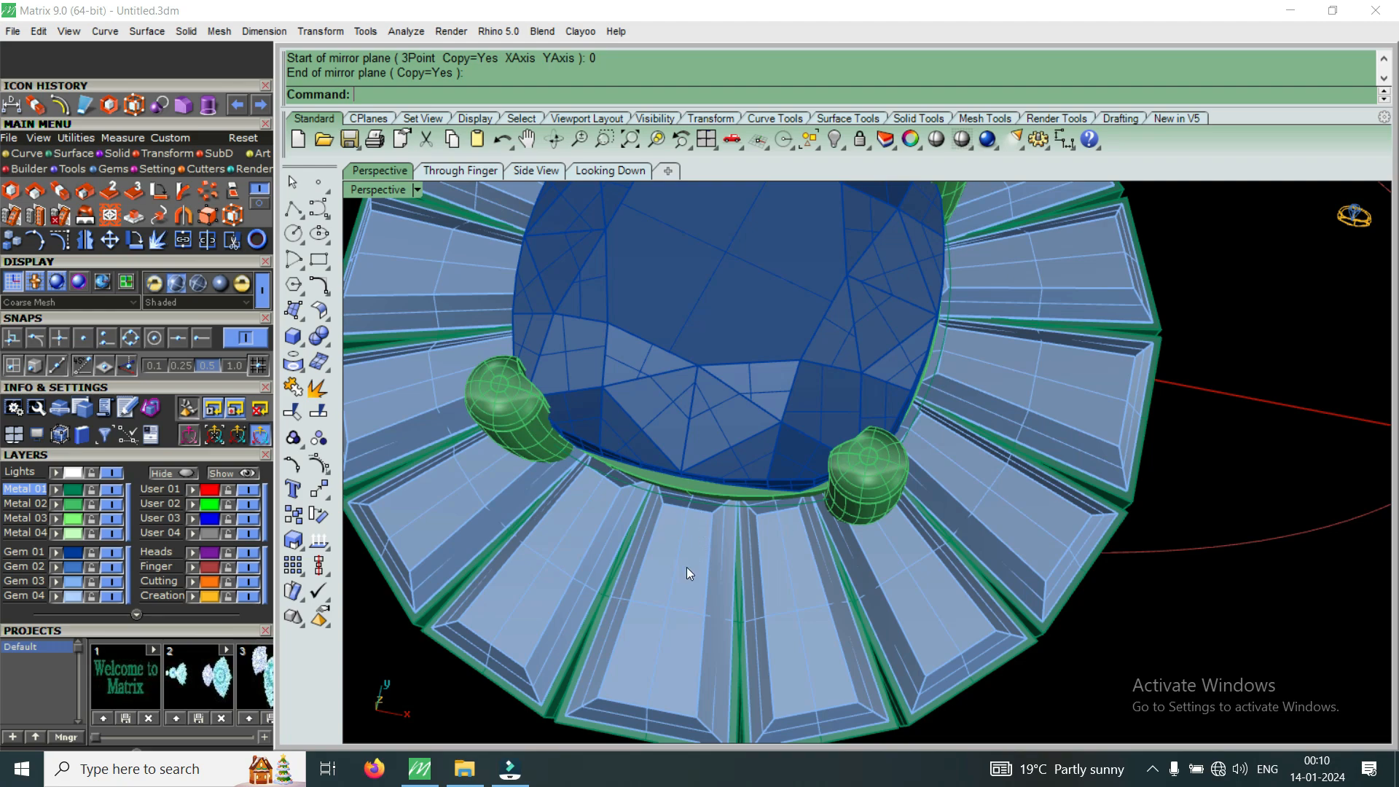
{"action": "scroll", "coordinate": [686, 567], "scroll_direction": "down", "scroll_amount": 5}
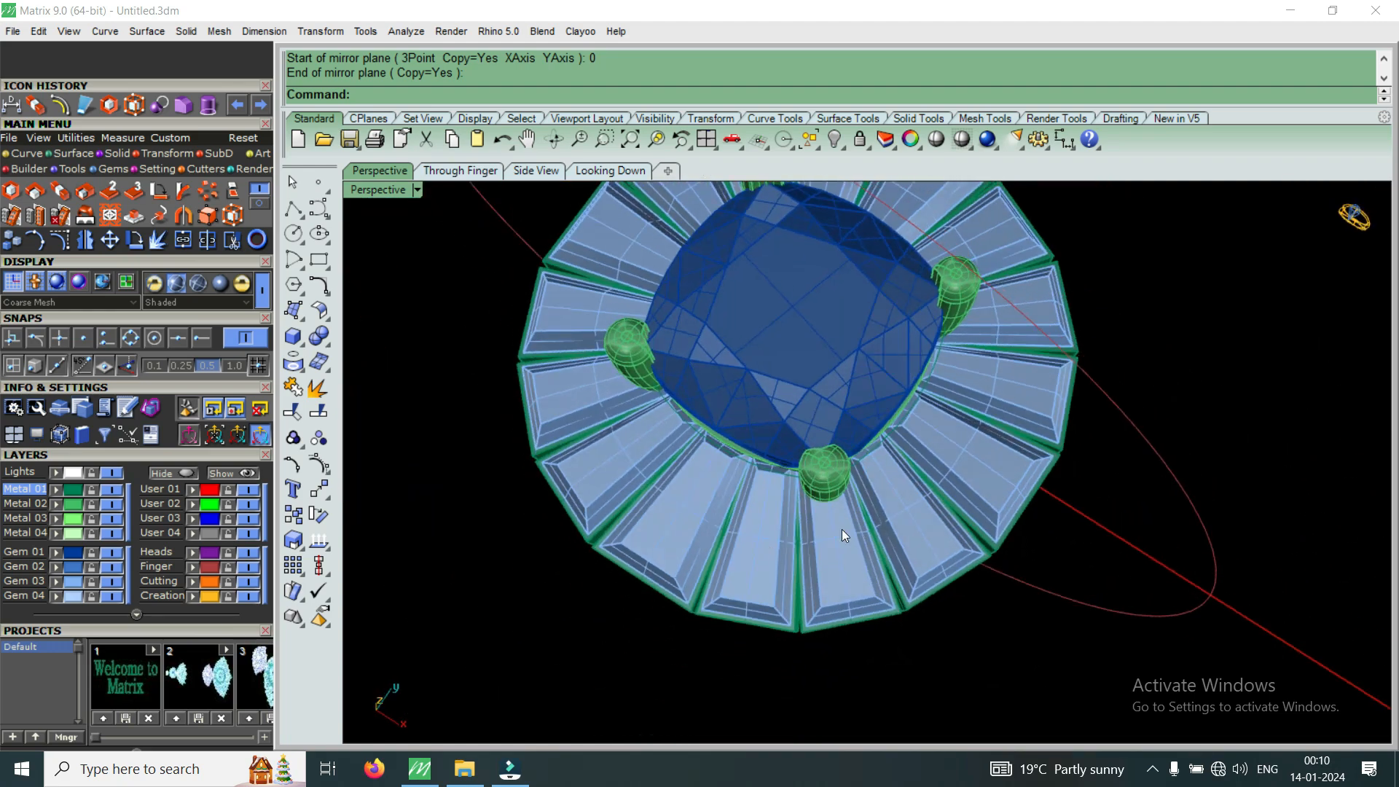
{"action": "right_click_drag", "start_coordinate": [824, 502], "coordinate": [736, 509]}
{"action": "scroll", "coordinate": [743, 506], "scroll_direction": "up", "scroll_amount": 5}
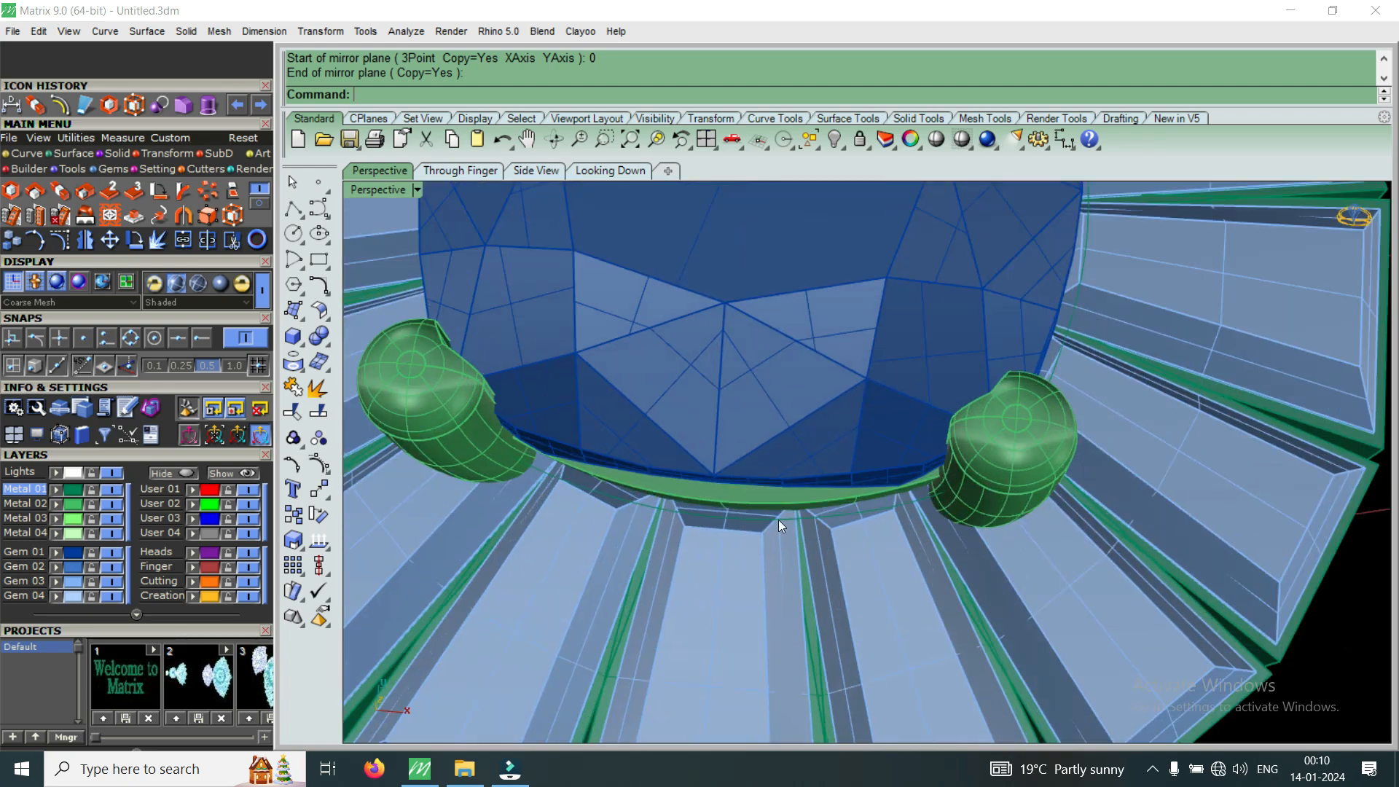
{"action": "scroll", "coordinate": [740, 513], "scroll_direction": "down", "scroll_amount": 3}
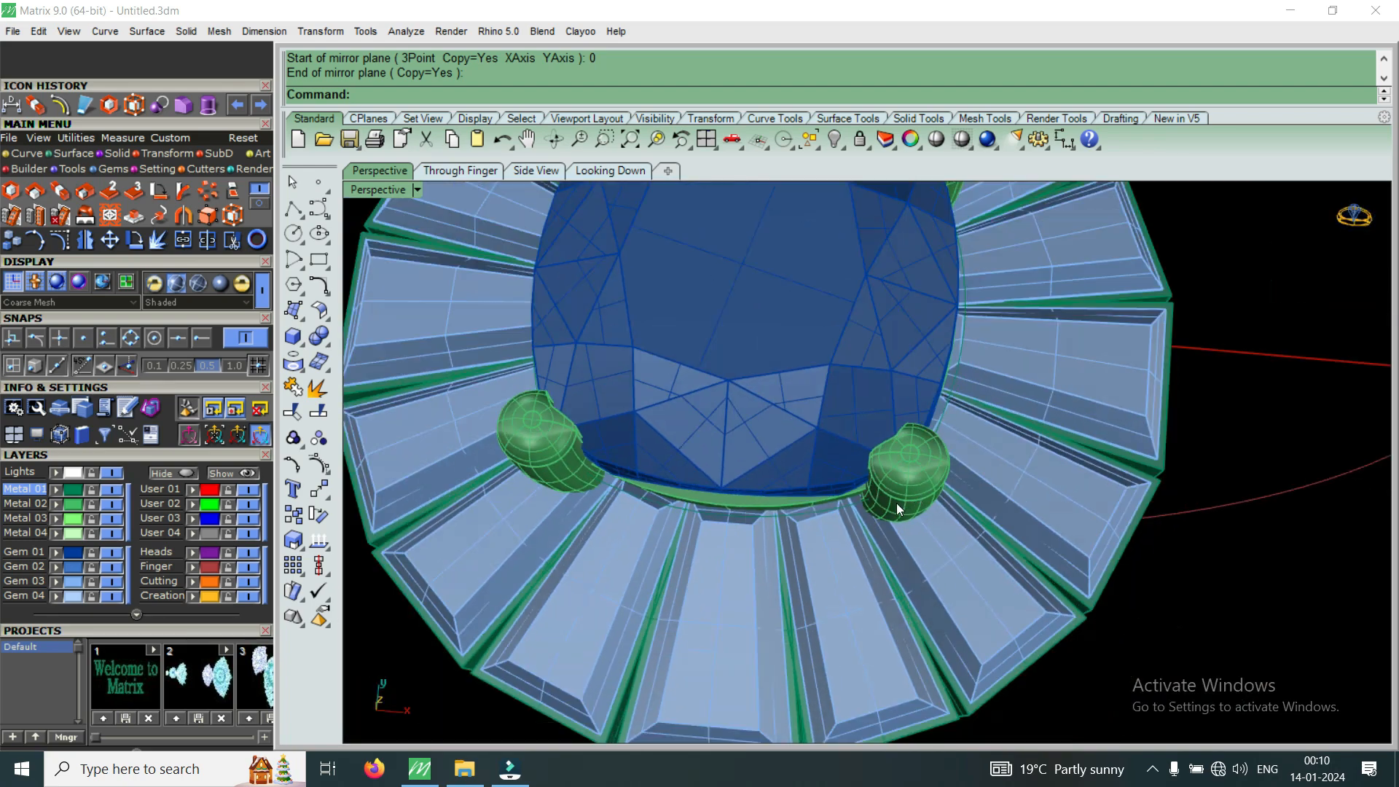
Compare the halo's outline, prongs and side profile with the reference ring photo from top and low angles.
{"action": "scroll", "coordinate": [898, 527], "scroll_direction": "down", "scroll_amount": 6}
{"action": "mouse_move", "coordinate": [827, 611]}
{"action": "right_mouse_down"}
{"action": "mouse_move", "coordinate": [856, 371]}
{"action": "mouse_move", "coordinate": [1022, 441]}
{"action": "mouse_move", "coordinate": [845, 605]}
{"action": "right_mouse_up"}
{"action": "scroll", "coordinate": [847, 605], "scroll_direction": "down", "scroll_amount": 3}
{"action": "scroll", "coordinate": [851, 611], "scroll_direction": "up", "scroll_amount": 3}
{"action": "scroll", "coordinate": [790, 505], "scroll_direction": "up", "scroll_amount": 3}
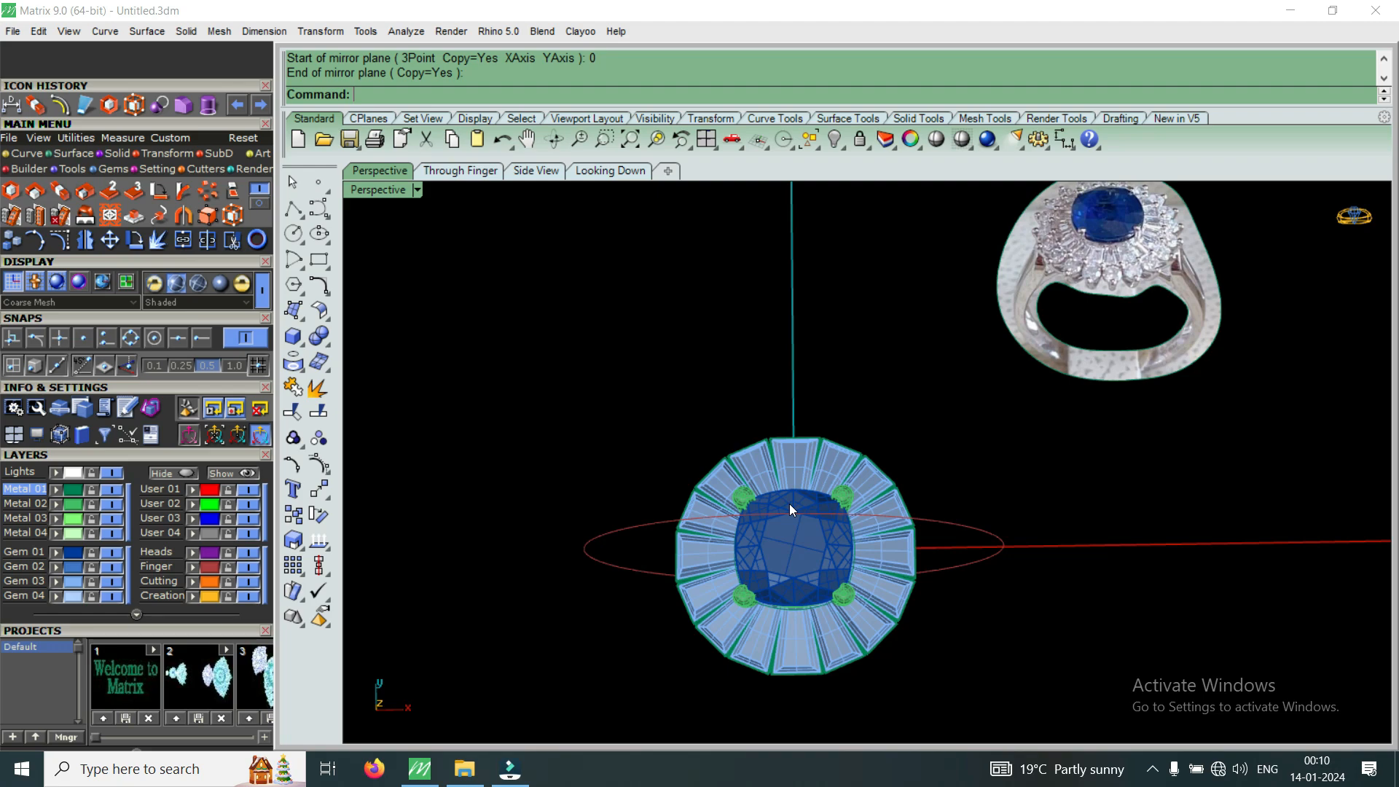
{"action": "right_click_drag", "start_coordinate": [787, 606], "coordinate": [813, 667]}
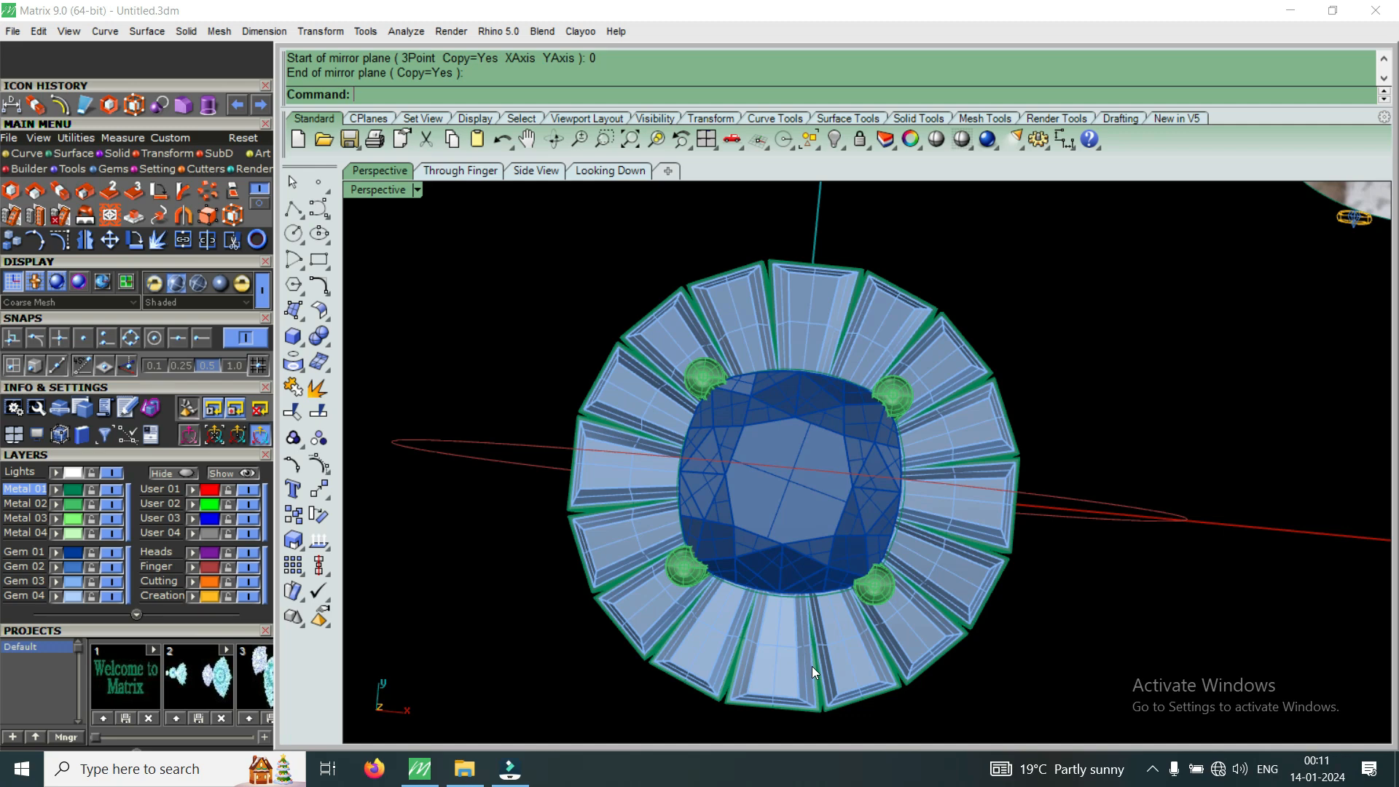
{"action": "scroll", "coordinate": [812, 670], "scroll_direction": "down", "scroll_amount": 3}
{"action": "scroll", "coordinate": [802, 500], "scroll_direction": "down", "scroll_amount": 2}
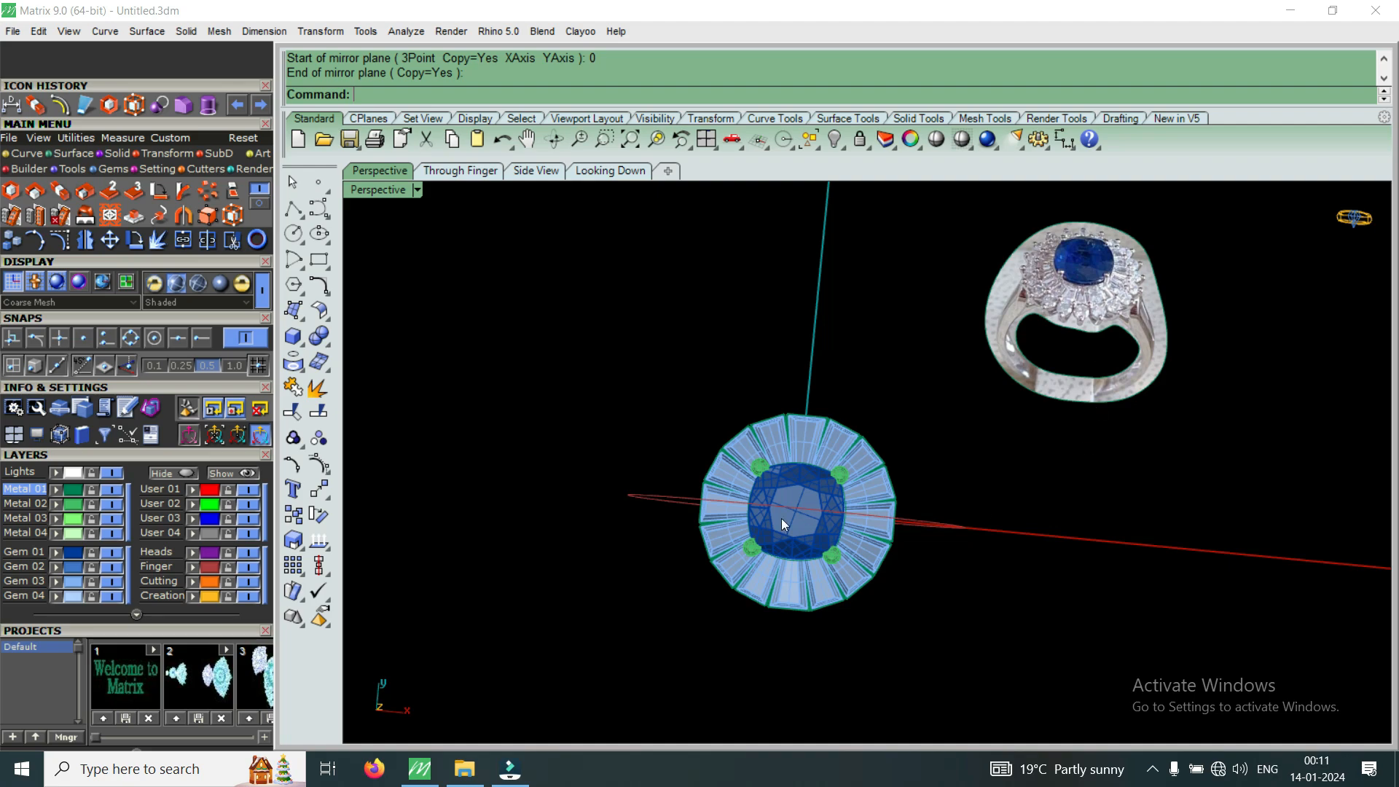
{"action": "scroll", "coordinate": [816, 569], "scroll_direction": "up", "scroll_amount": 3}
{"action": "right_click_drag", "start_coordinate": [855, 621], "coordinate": [847, 435]}
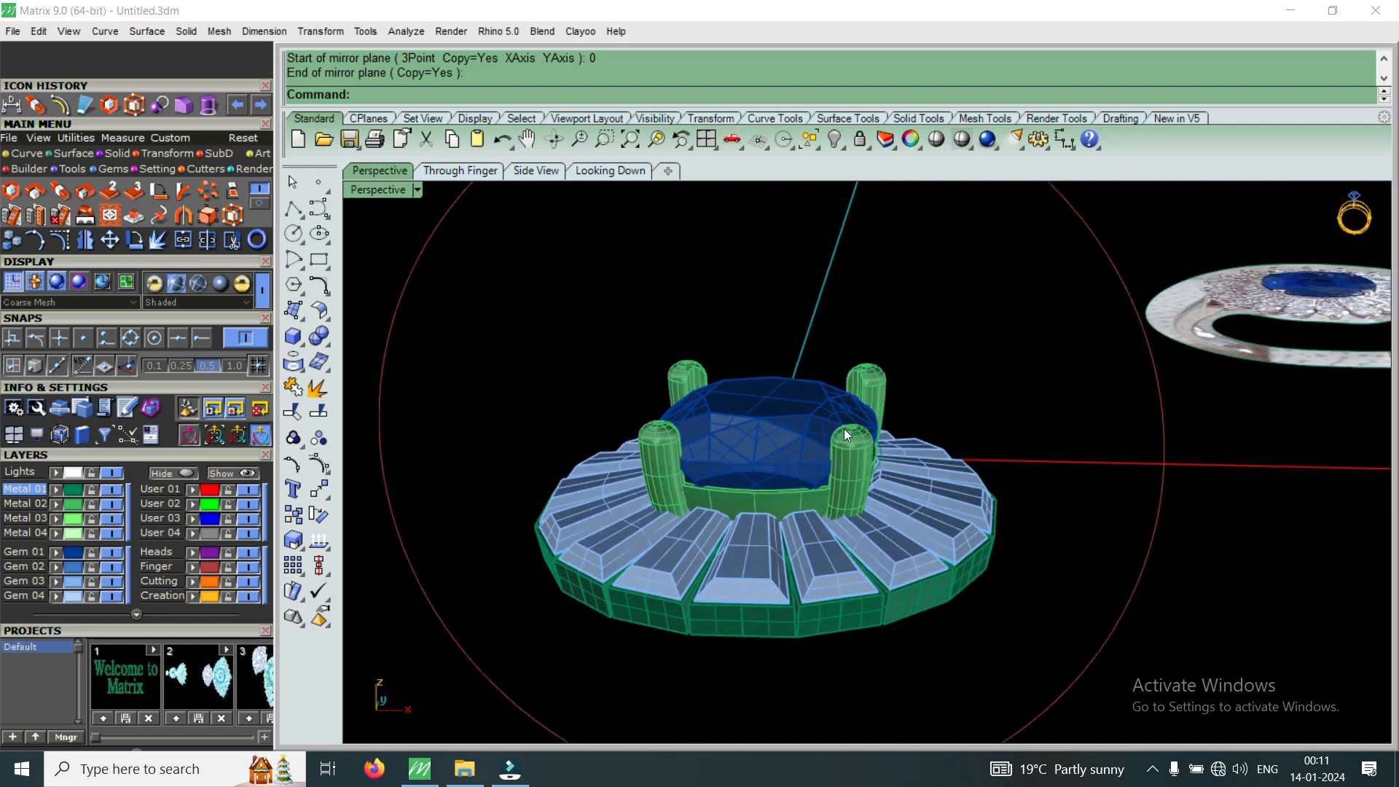
{"action": "scroll", "coordinate": [872, 459], "scroll_direction": "down", "scroll_amount": 3}
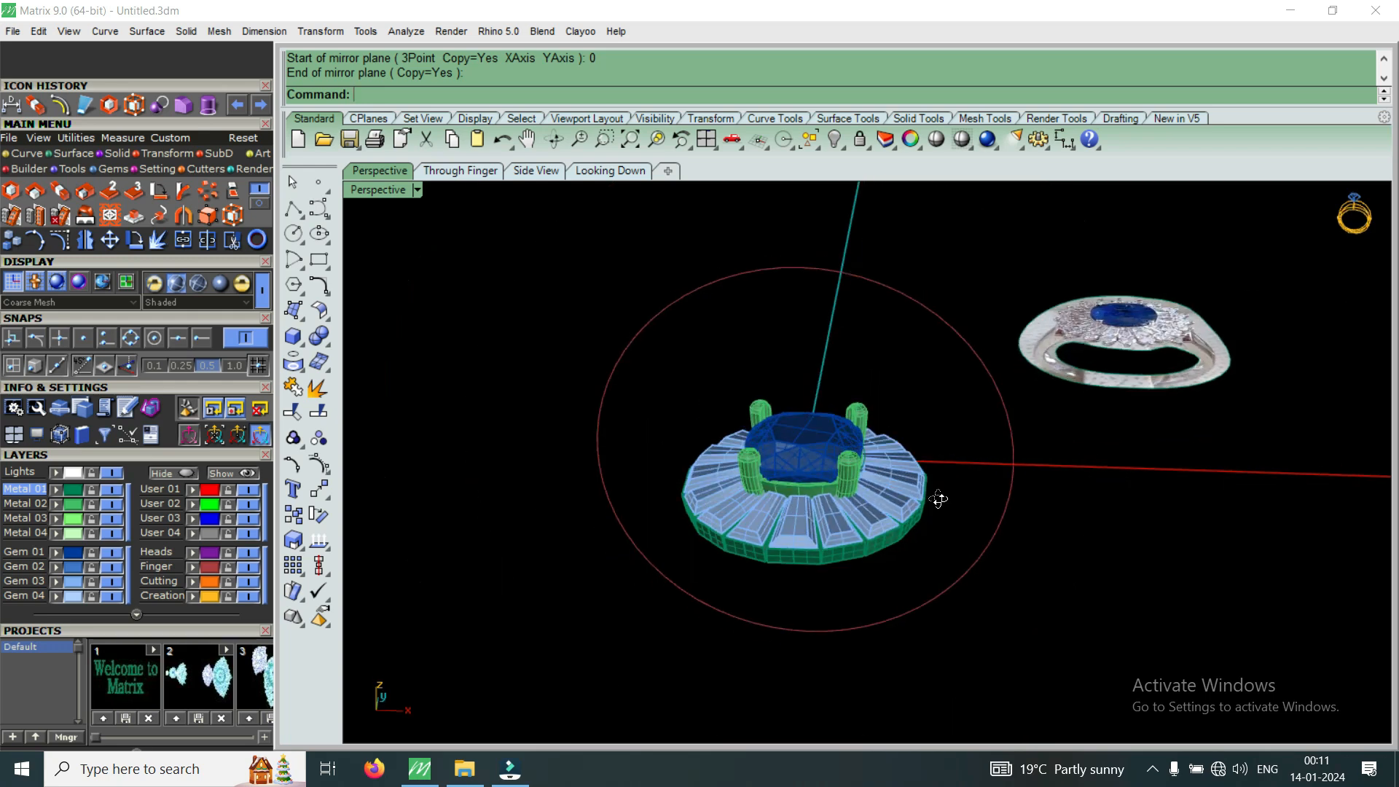
{"action": "right_click_drag", "start_coordinate": [939, 500], "coordinate": [869, 541]}
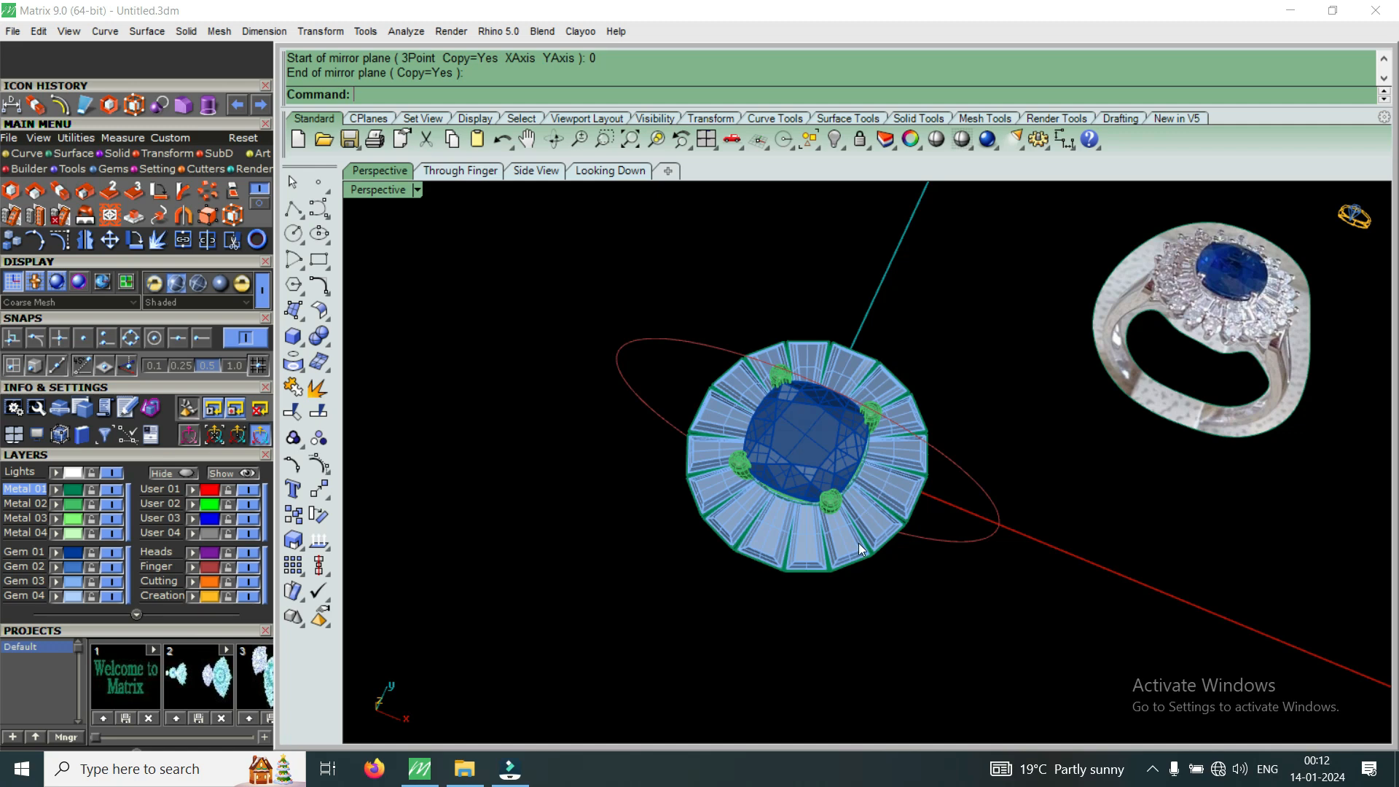
{"action": "right_click_drag", "start_coordinate": [884, 600], "coordinate": [915, 639]}
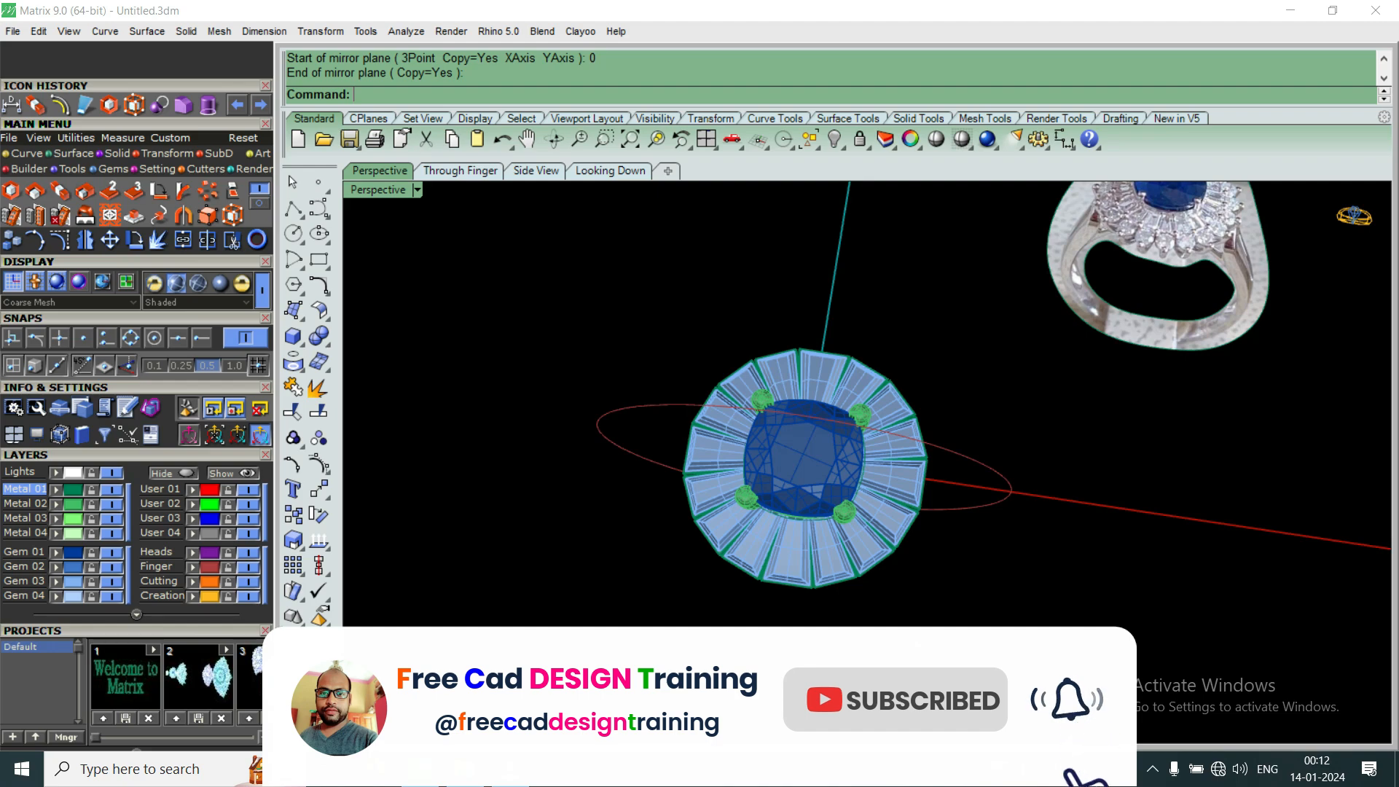
Examine the baguettes, outer round stones and prongs around the blue stone in the reference ring photo.
{"action": "scroll", "coordinate": [924, 612], "scroll_direction": "down", "scroll_amount": 3}
{"action": "scroll", "coordinate": [1115, 464], "scroll_direction": "up", "scroll_amount": 6}
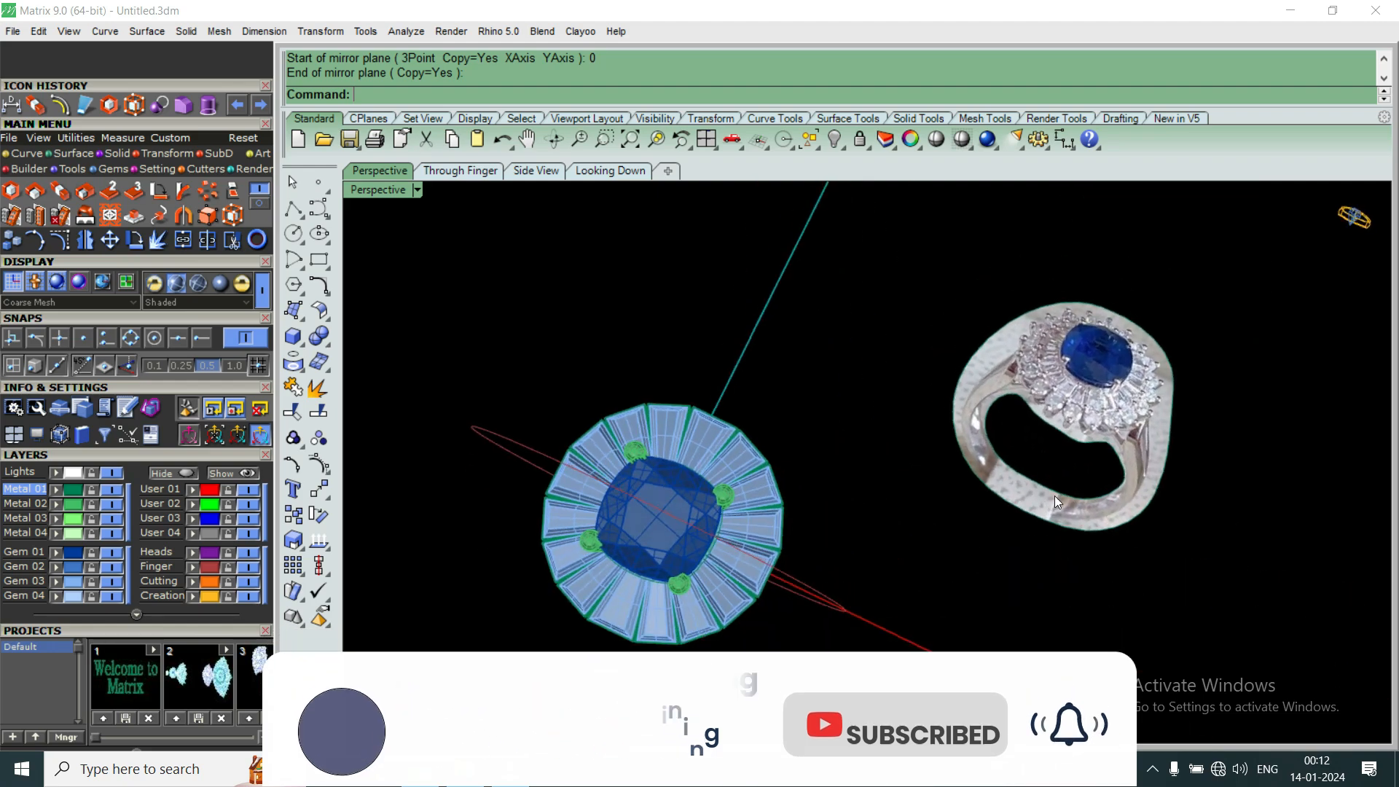
{"action": "scroll", "coordinate": [1035, 510], "scroll_direction": "down", "scroll_amount": 4}
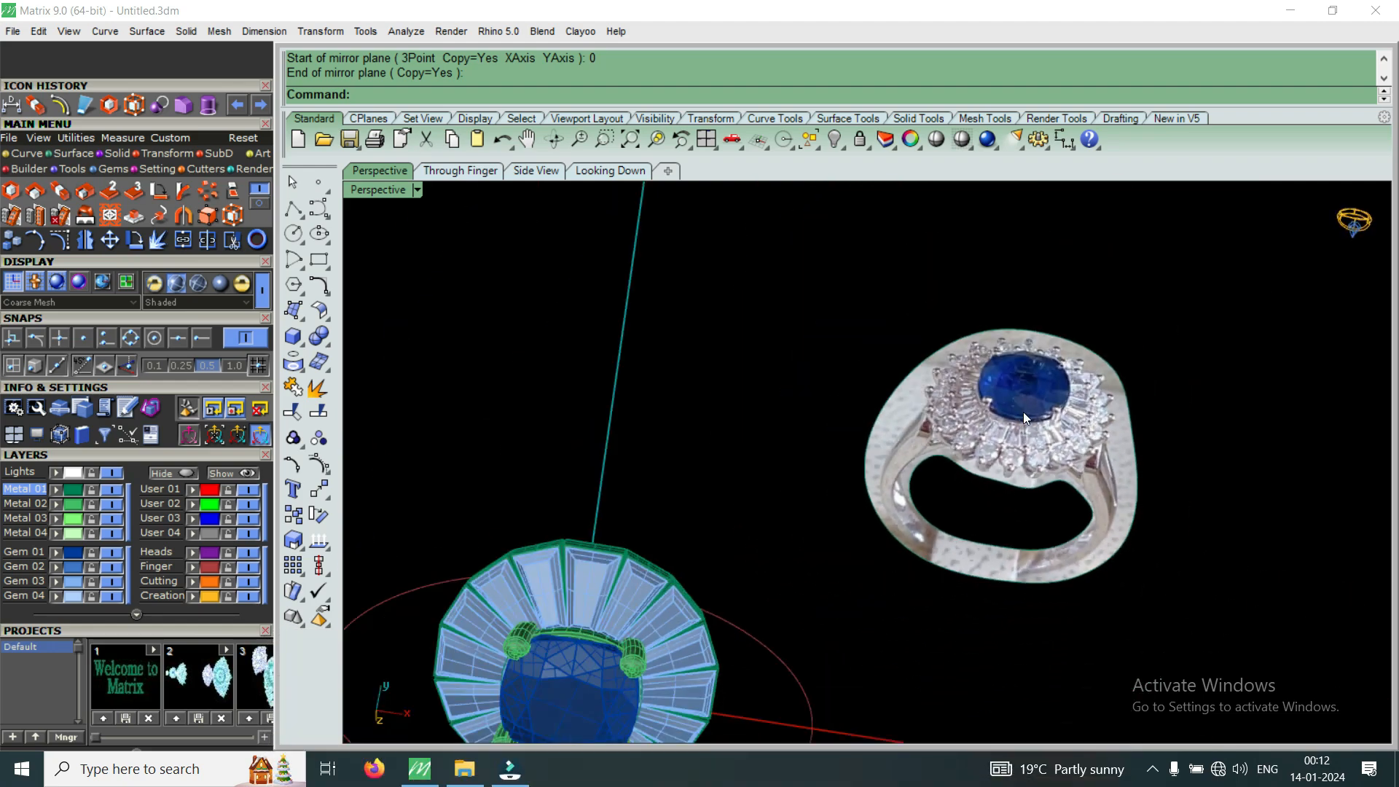
{"action": "scroll", "coordinate": [1031, 415], "scroll_direction": "up", "scroll_amount": 4}
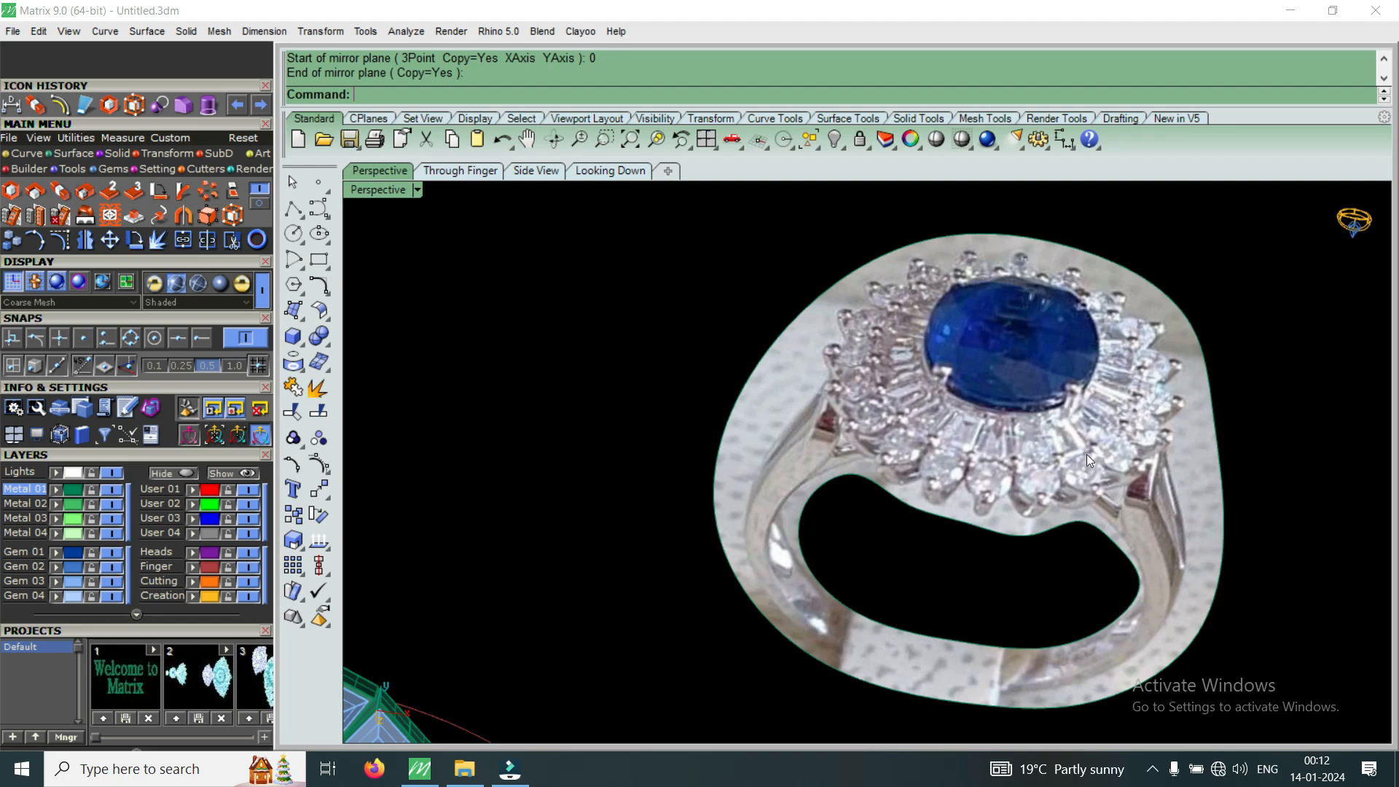
{"action": "scroll", "coordinate": [968, 421], "scroll_direction": "up", "scroll_amount": 4}
{"action": "right_click_drag", "start_coordinate": [969, 421], "coordinate": [955, 496]}
{"action": "scroll", "coordinate": [955, 495], "scroll_direction": "down", "scroll_amount": 4}
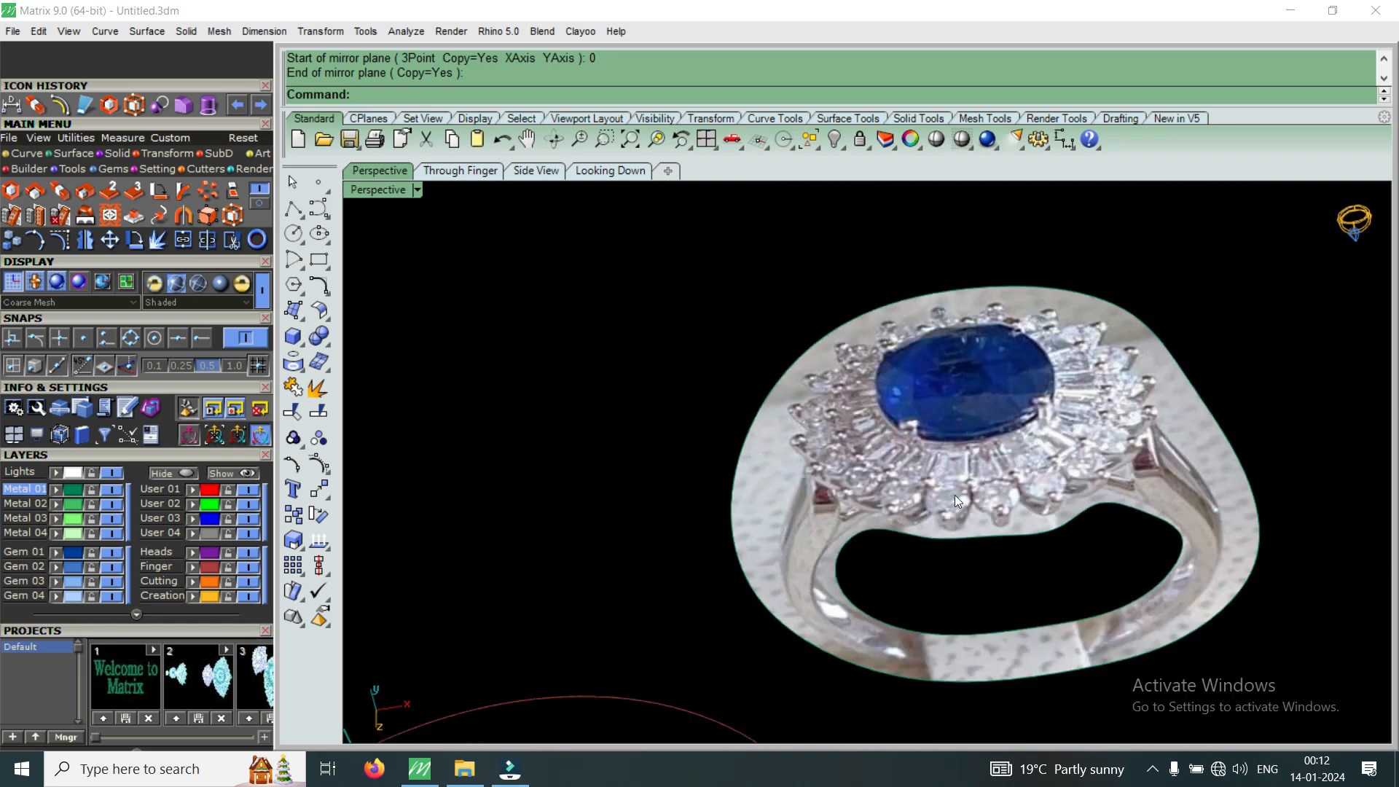
Inspect how the reference photo's baguette ring and outer round-stone border sit around the blue stone, up close and from above.
{"action": "right_click_drag", "start_coordinate": [1061, 474], "coordinate": [1038, 397]}
{"action": "scroll", "coordinate": [1039, 399], "scroll_direction": "up", "scroll_amount": 4}
{"action": "right_click_drag", "start_coordinate": [996, 471], "coordinate": [947, 446]}
{"action": "scroll", "coordinate": [959, 501], "scroll_direction": "down", "scroll_amount": 4}
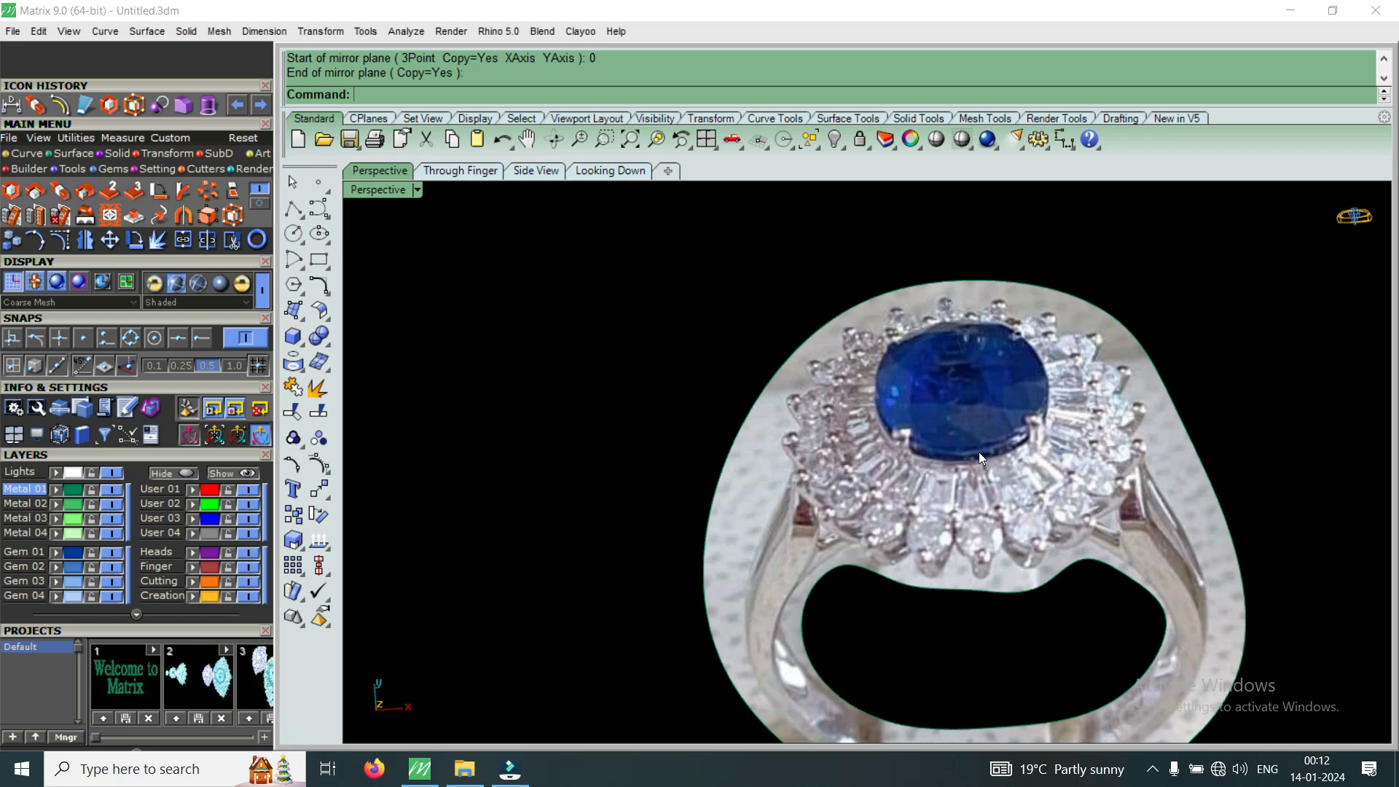
{"action": "scroll", "coordinate": [982, 456], "scroll_direction": "down", "scroll_amount": 5}
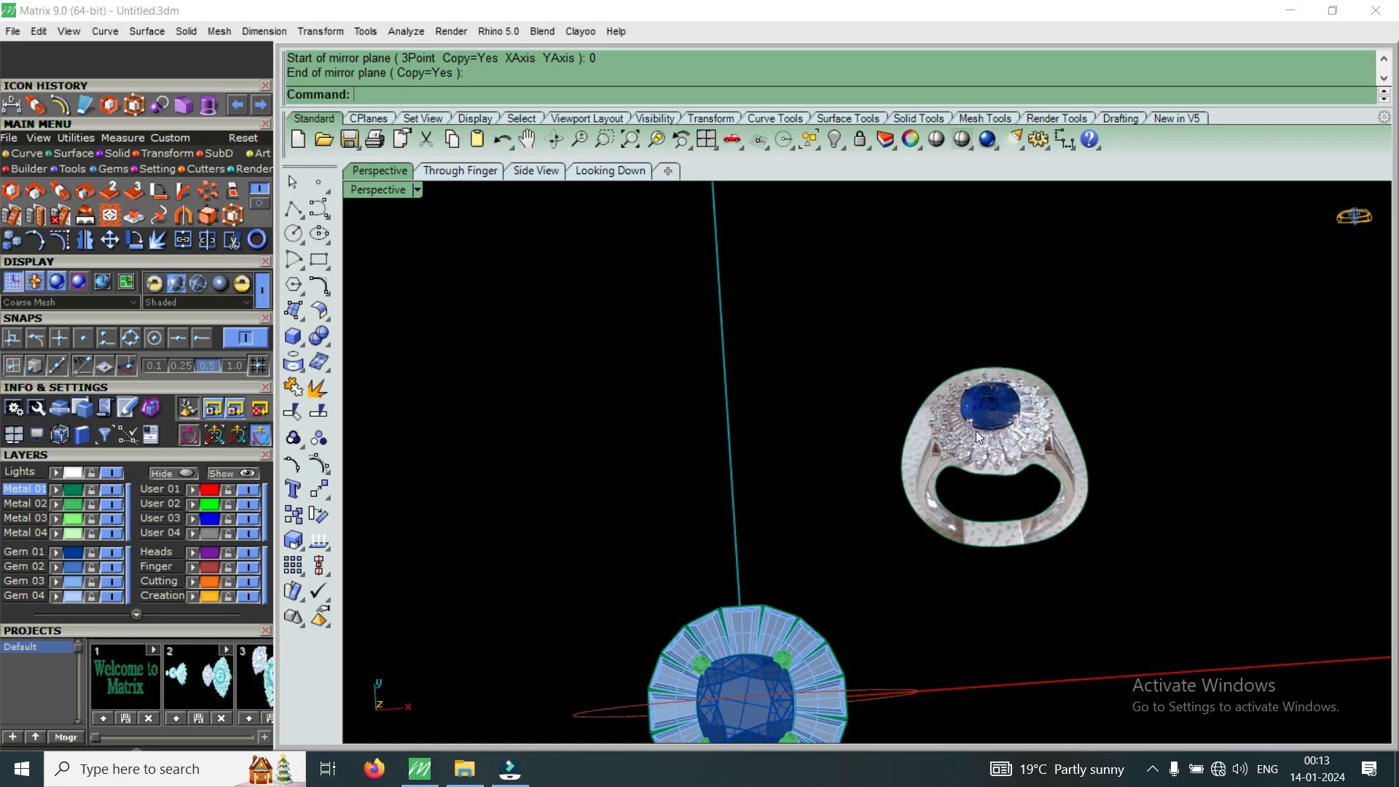
Review the modelled baguette halo and four-prong centre stone beside the reference ring from tilted and straight-down views.
{"action": "right_click_drag", "start_coordinate": [968, 454], "coordinate": [869, 487]}
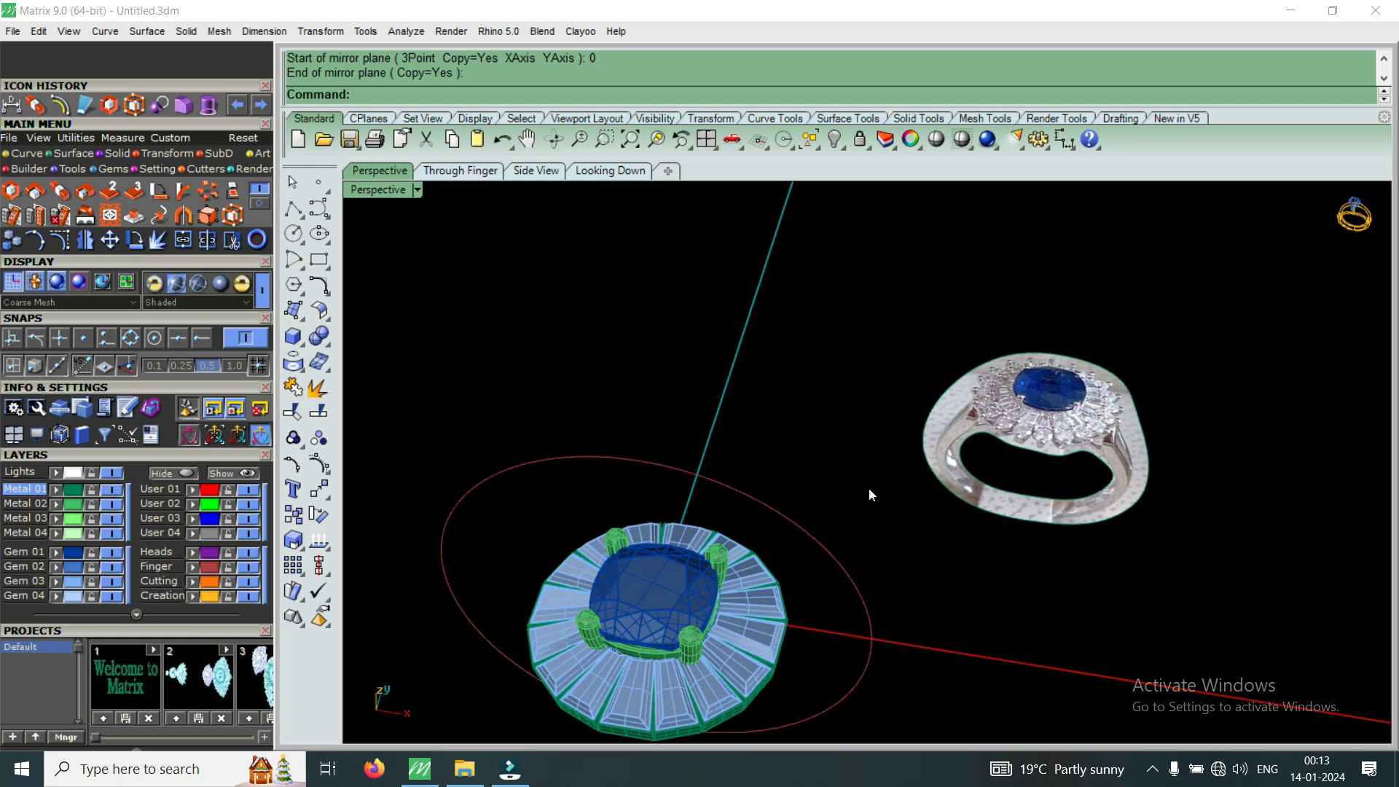
{"action": "right_click_drag", "start_coordinate": [869, 487], "coordinate": [745, 666]}
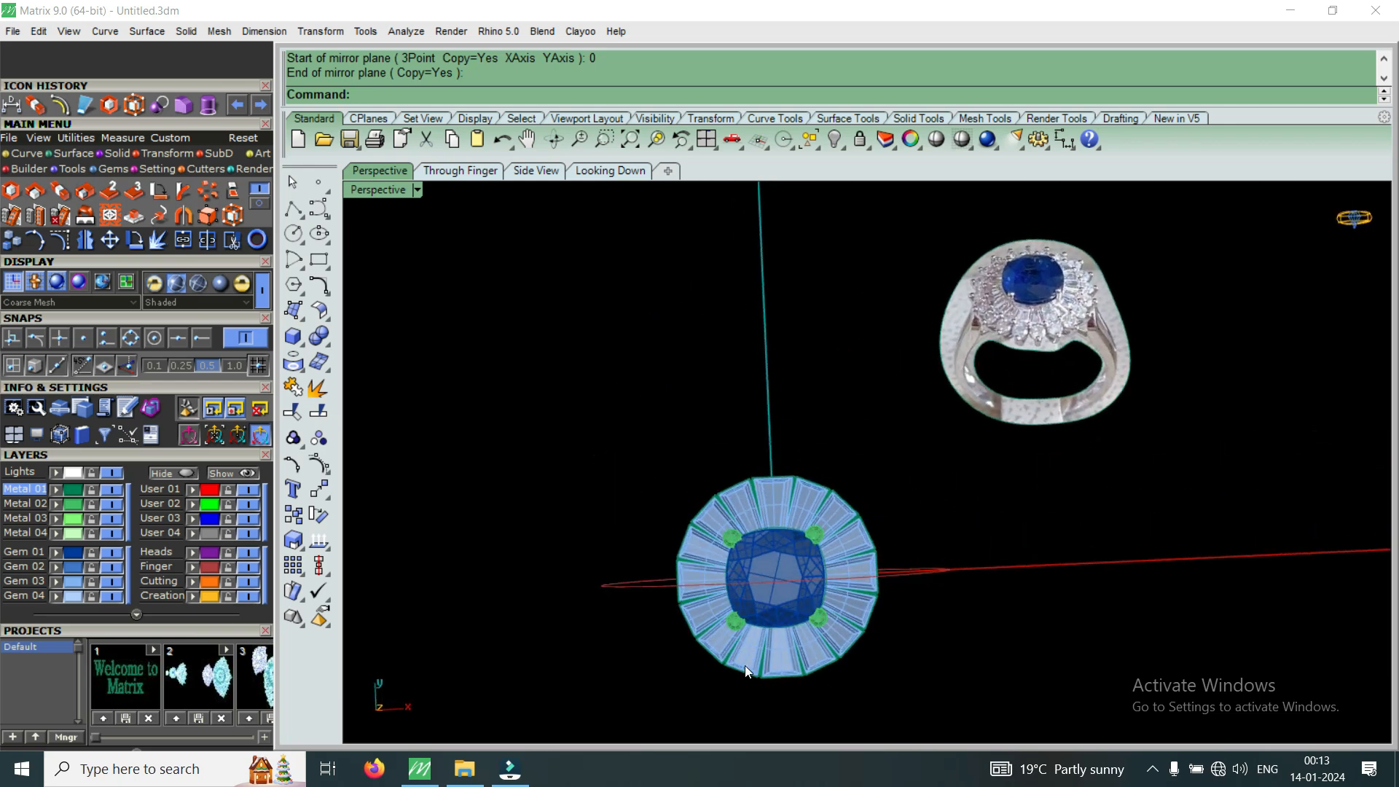
{"action": "right_click_drag", "start_coordinate": [854, 548], "coordinate": [877, 576]}
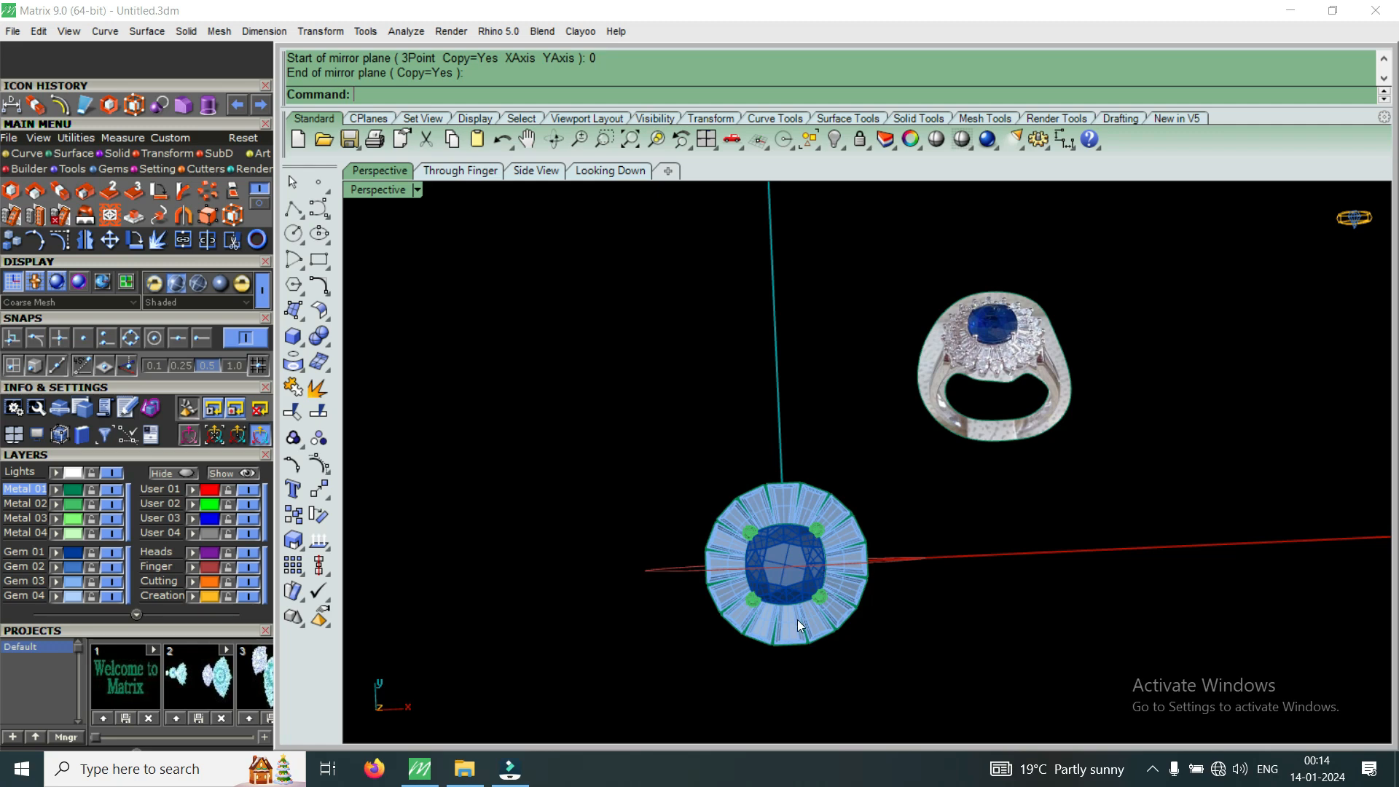
{"action": "right_click_drag", "start_coordinate": [898, 611], "coordinate": [940, 615]}
{"action": "scroll", "coordinate": [834, 497], "scroll_direction": "up", "scroll_amount": 5}
{"action": "scroll", "coordinate": [940, 627], "scroll_direction": "down", "scroll_amount": 4}
{"action": "scroll", "coordinate": [980, 566], "scroll_direction": "up", "scroll_amount": 2}
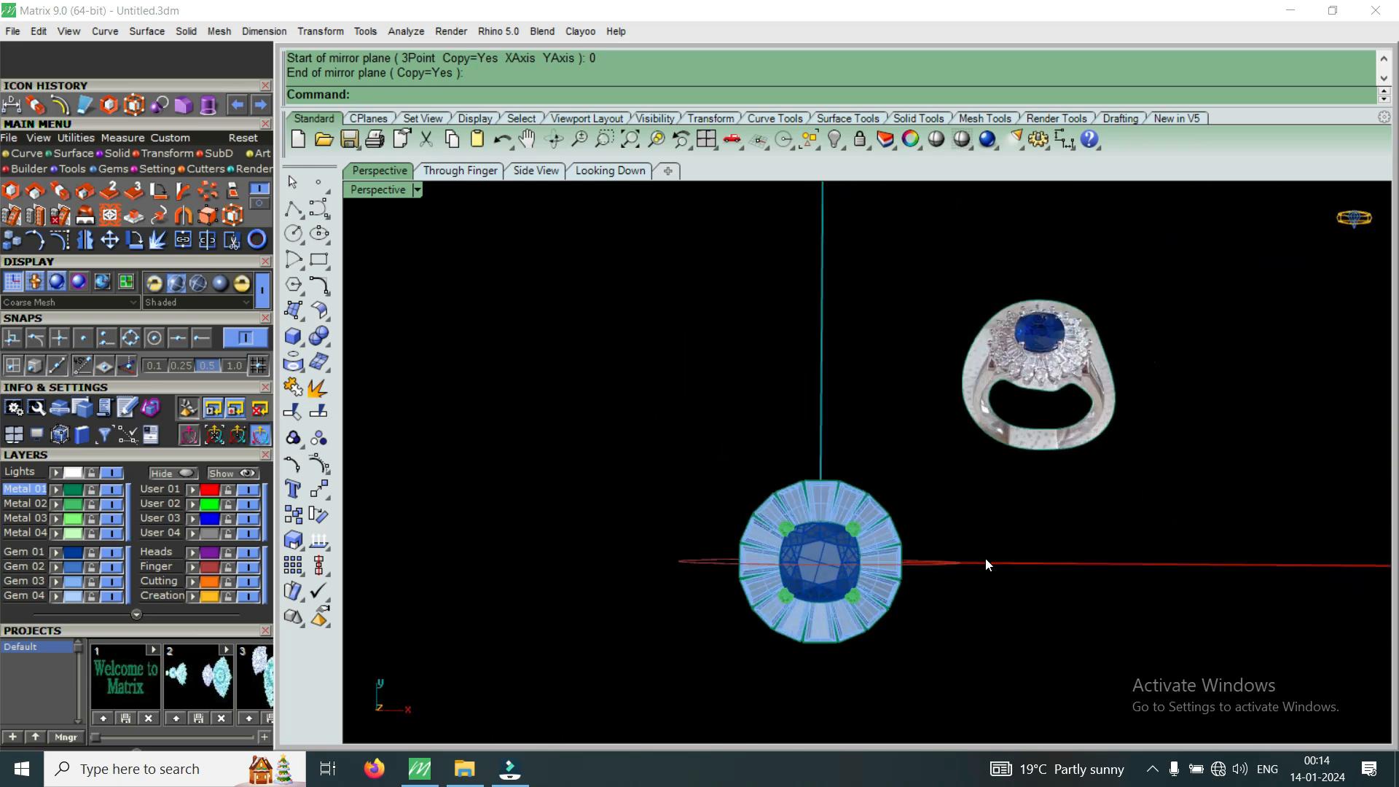